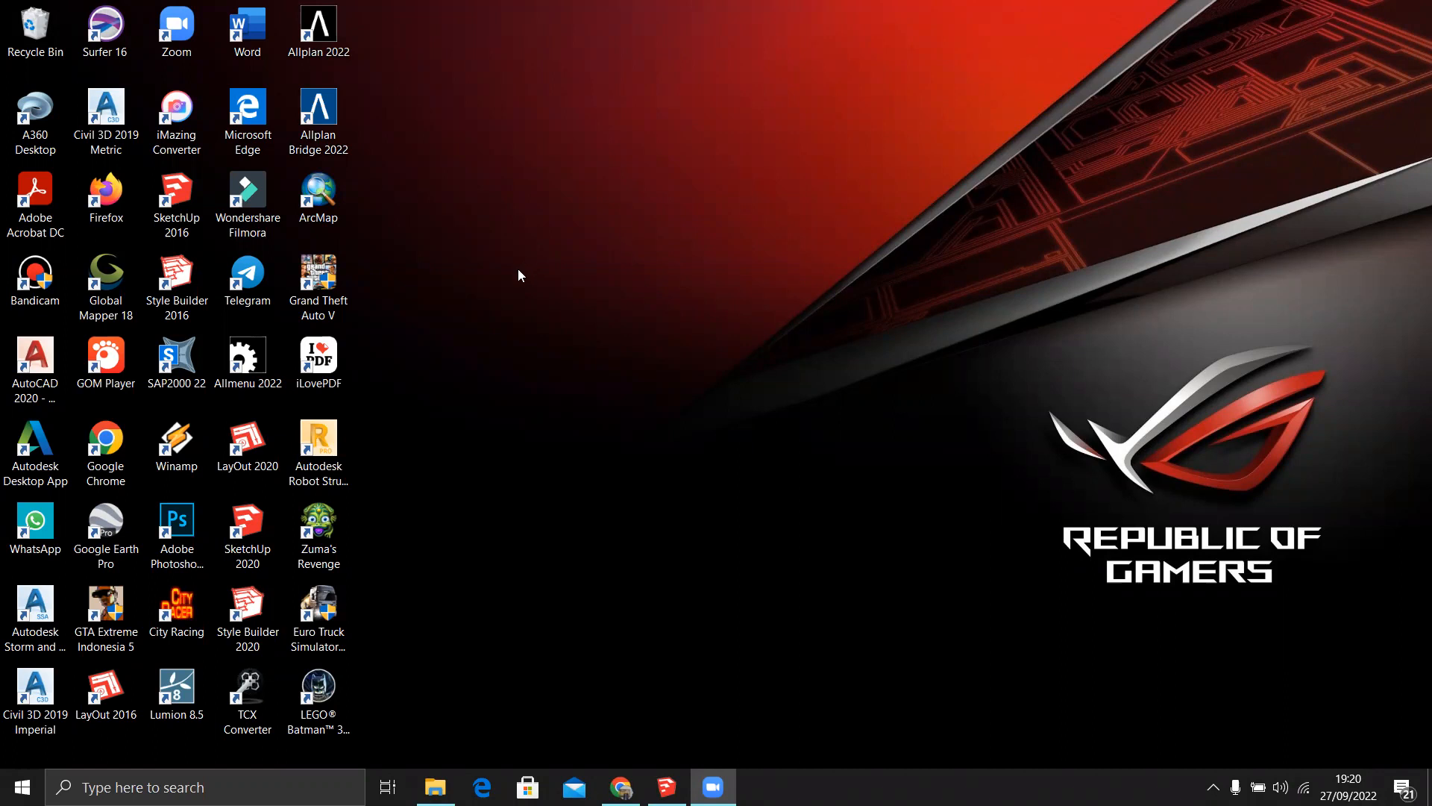
Switch to SketchUp and turn off Profiles in the current style's edge settings, leaving the default tray hidden.
{"action": "left_click", "coordinate": [679, 781]}
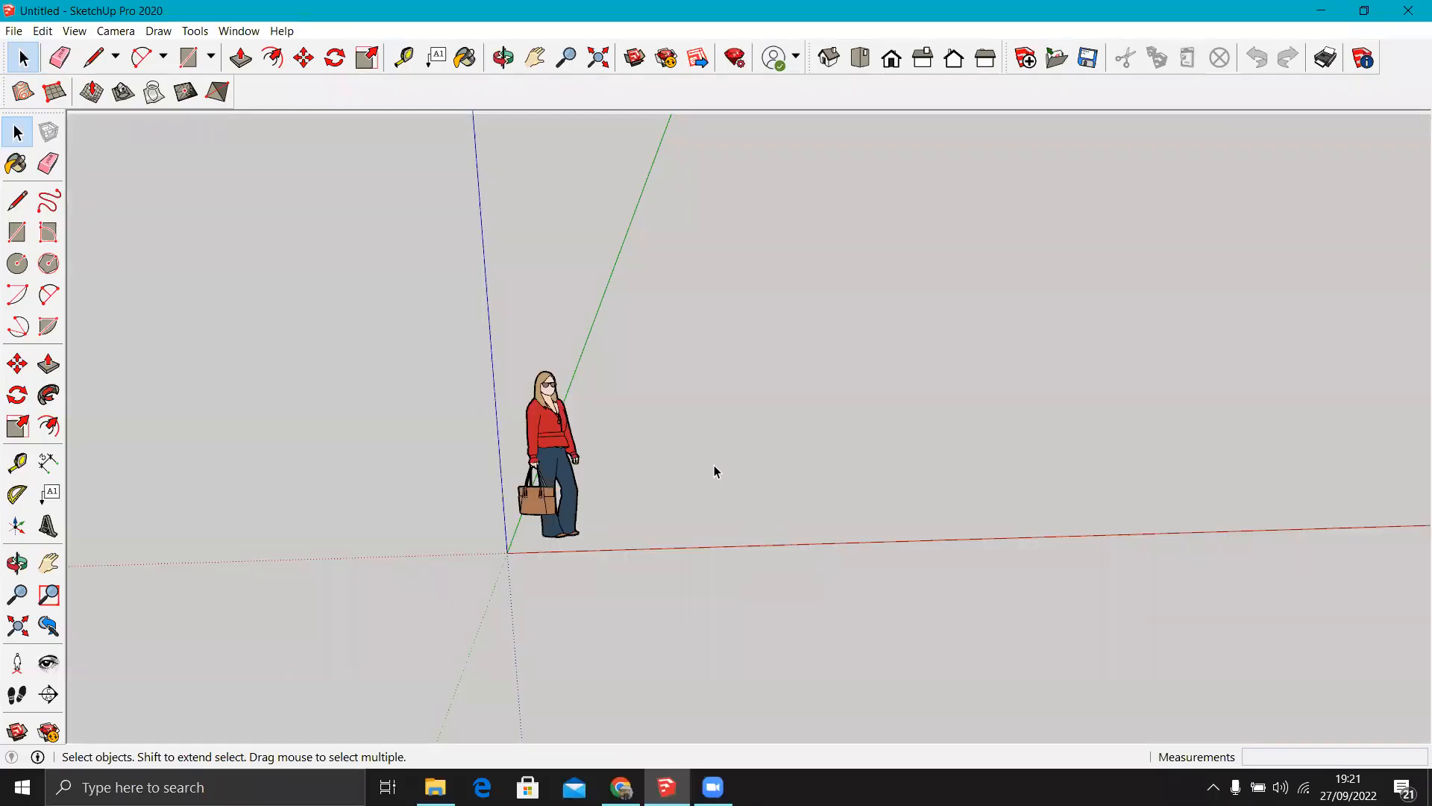
{"action": "middle_click_drag", "start_coordinate": [714, 471], "coordinate": [739, 446]}
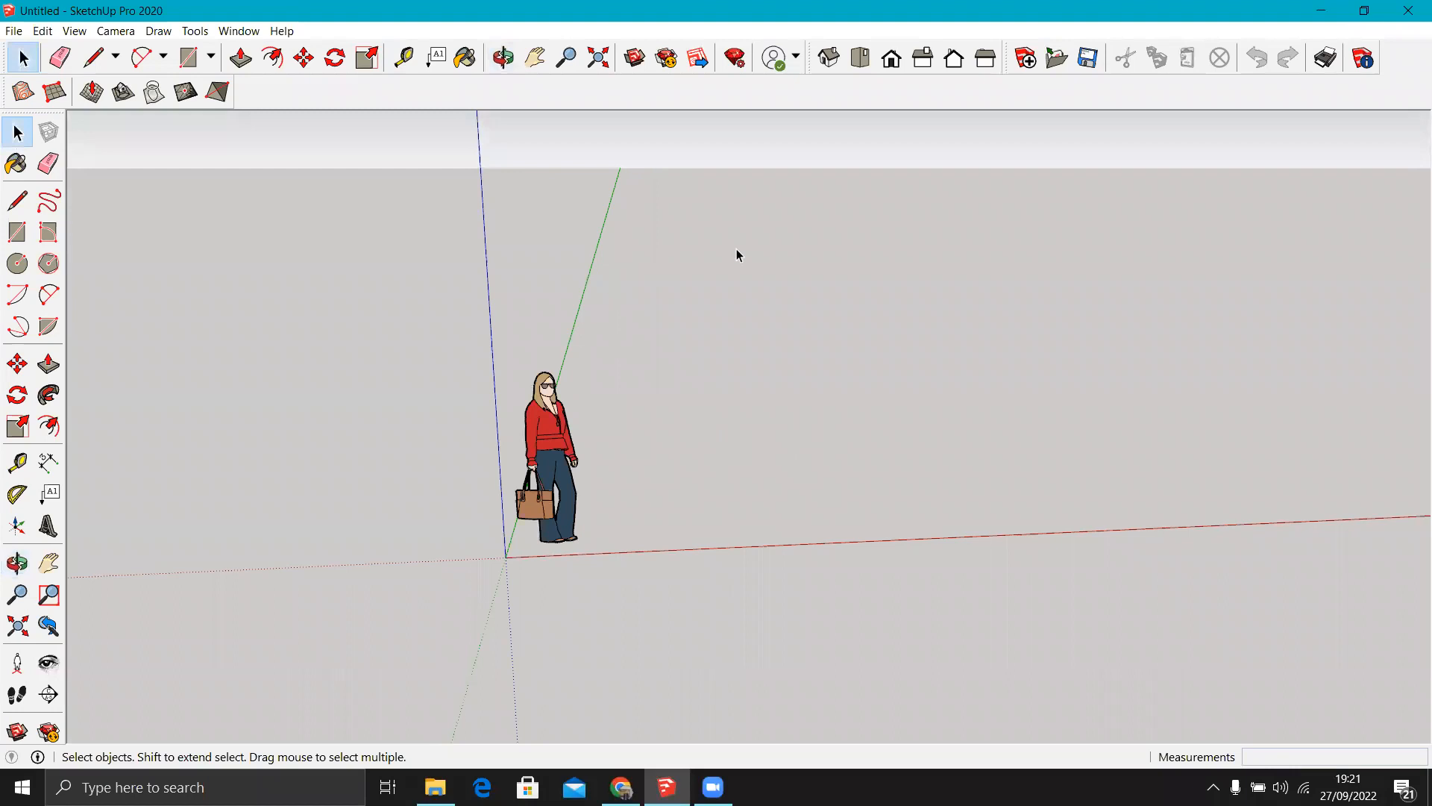
{"action": "left_click", "coordinate": [250, 33]}
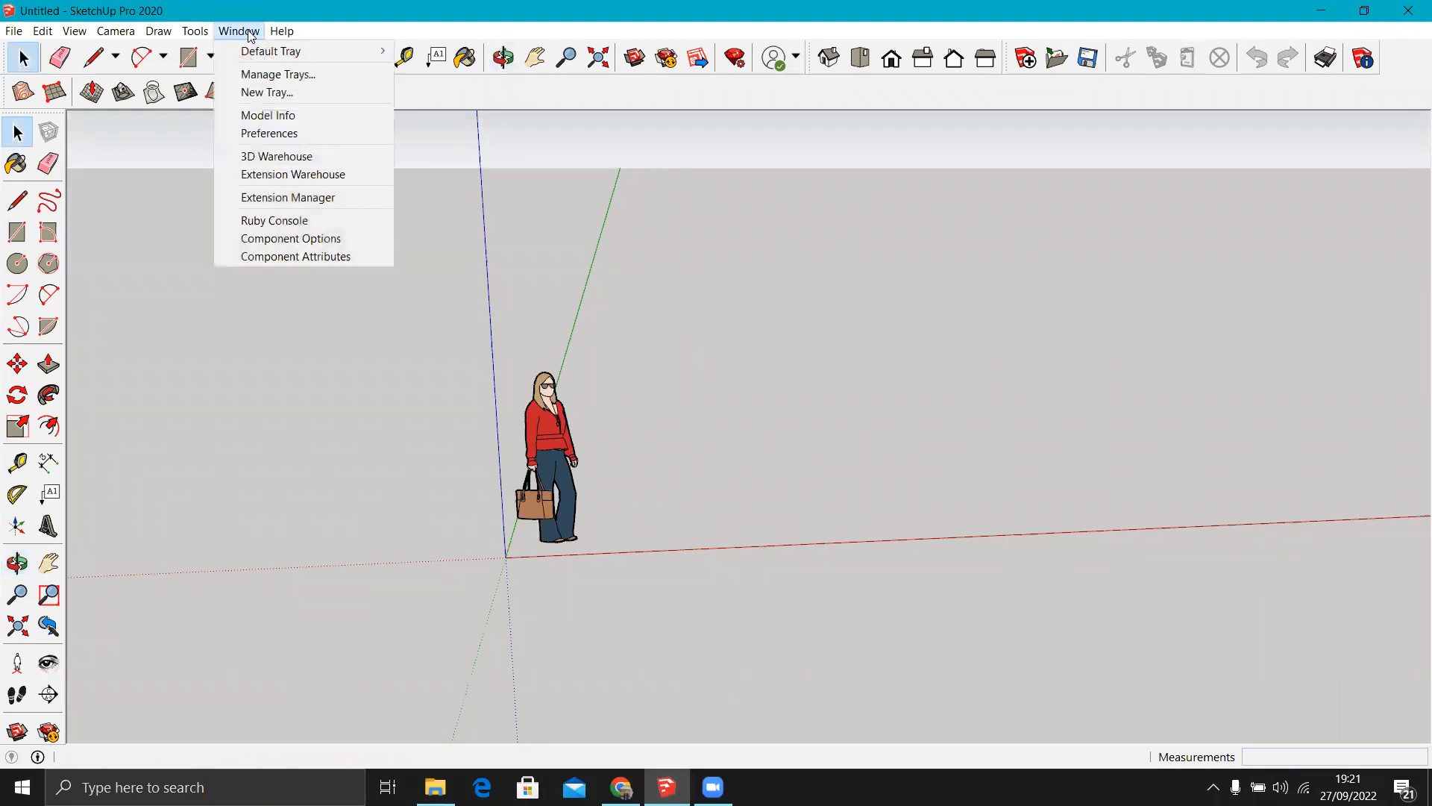
{"action": "mouse_move", "coordinate": [259, 57]}
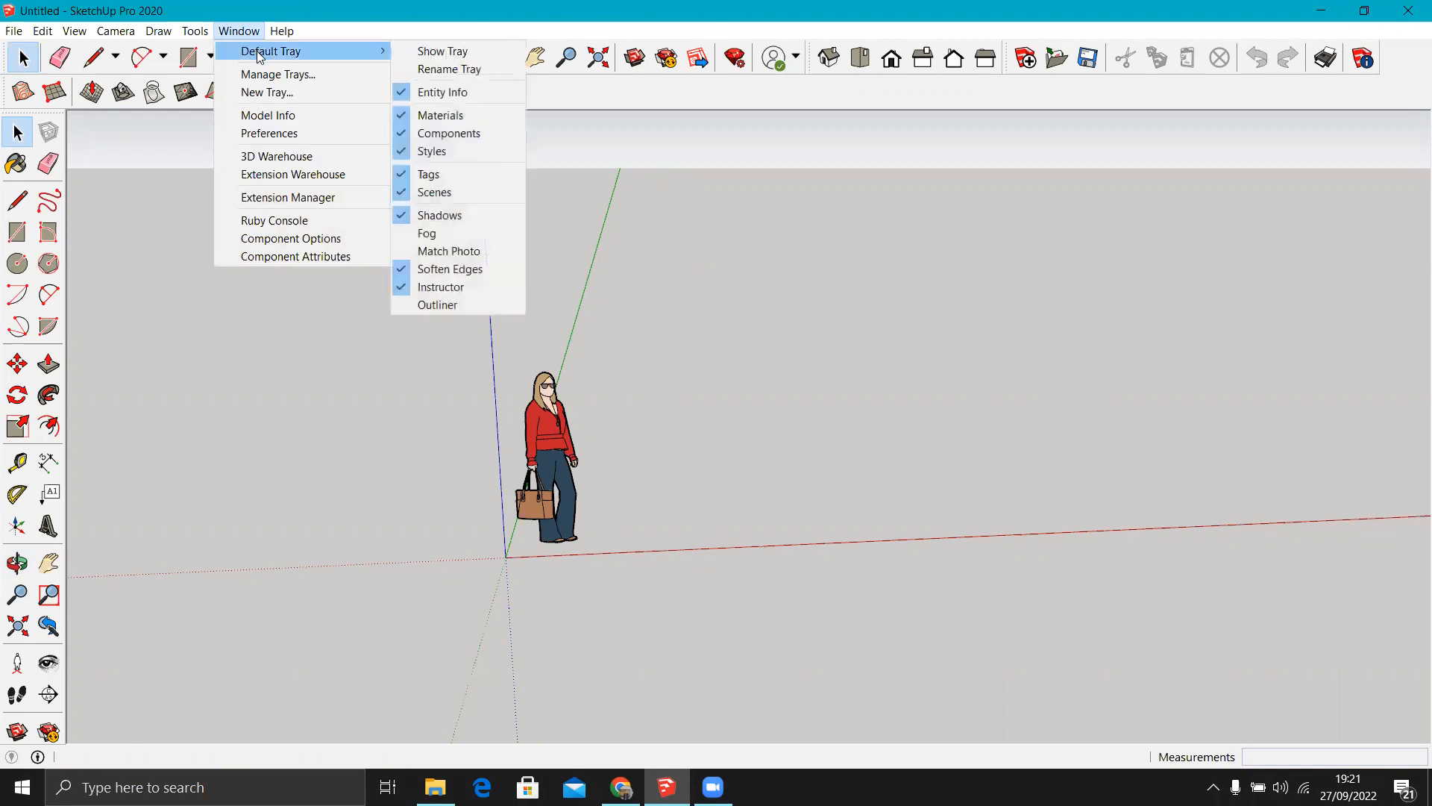
{"action": "left_click", "coordinate": [465, 56]}
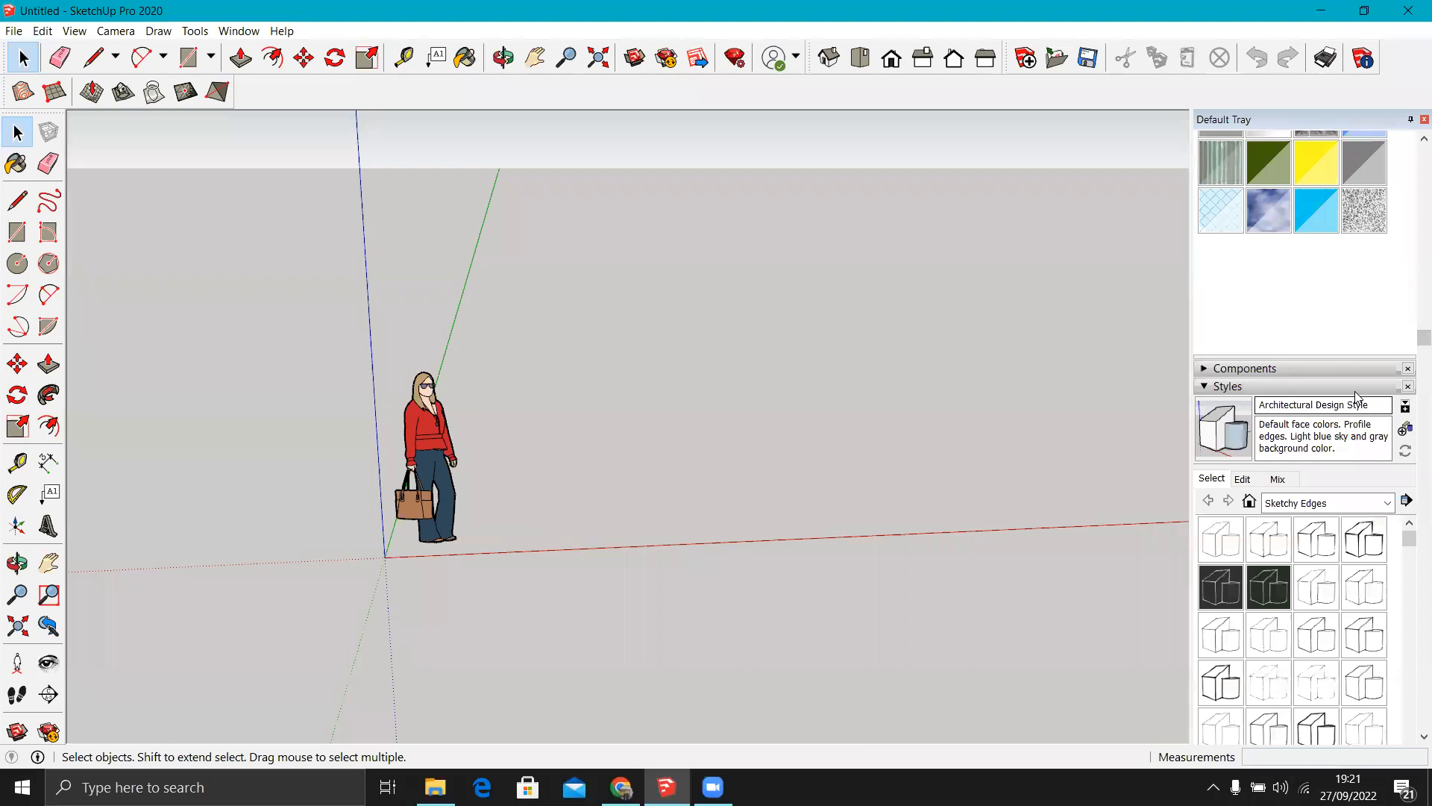
{"action": "left_click", "coordinate": [1243, 480]}
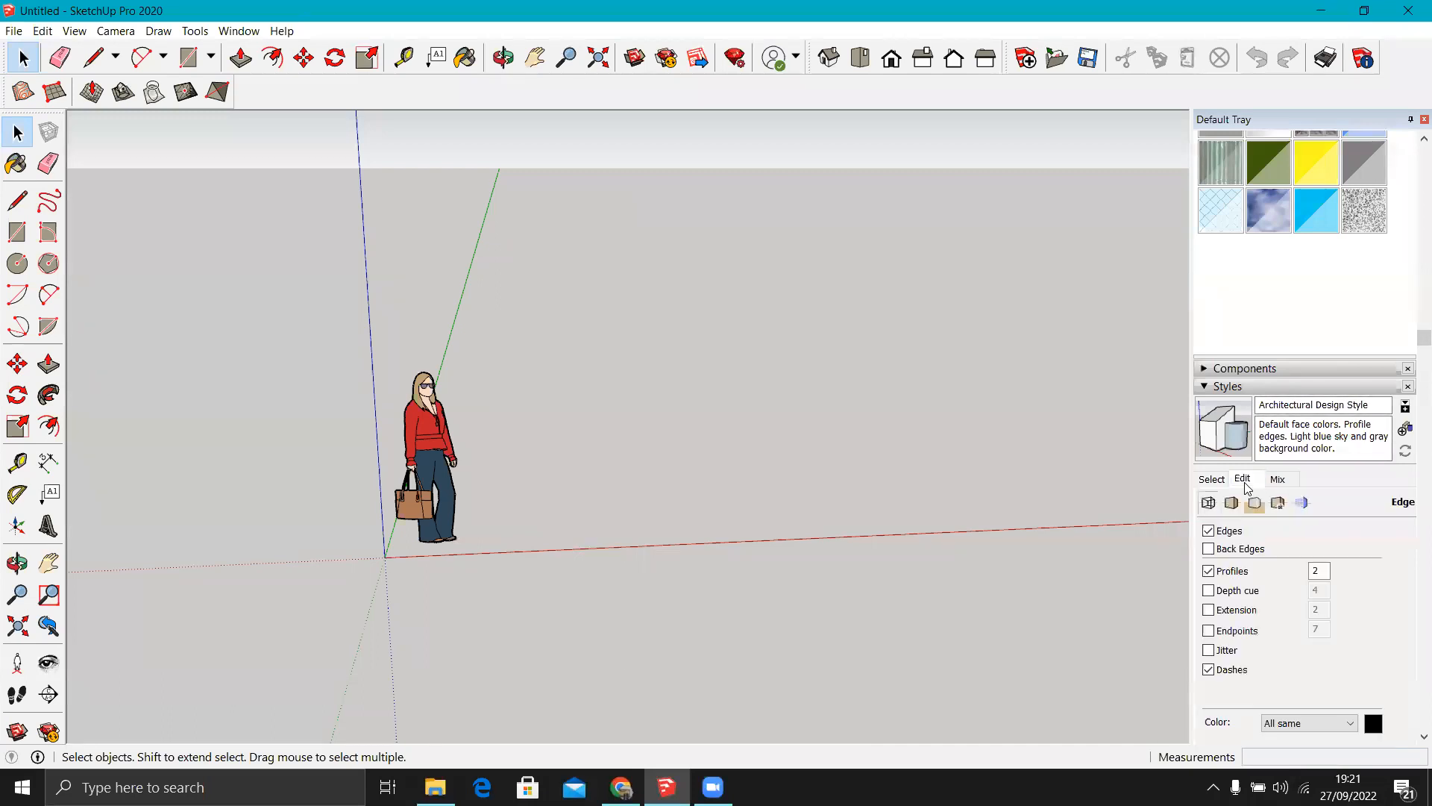
{"action": "left_click", "coordinate": [1208, 571]}
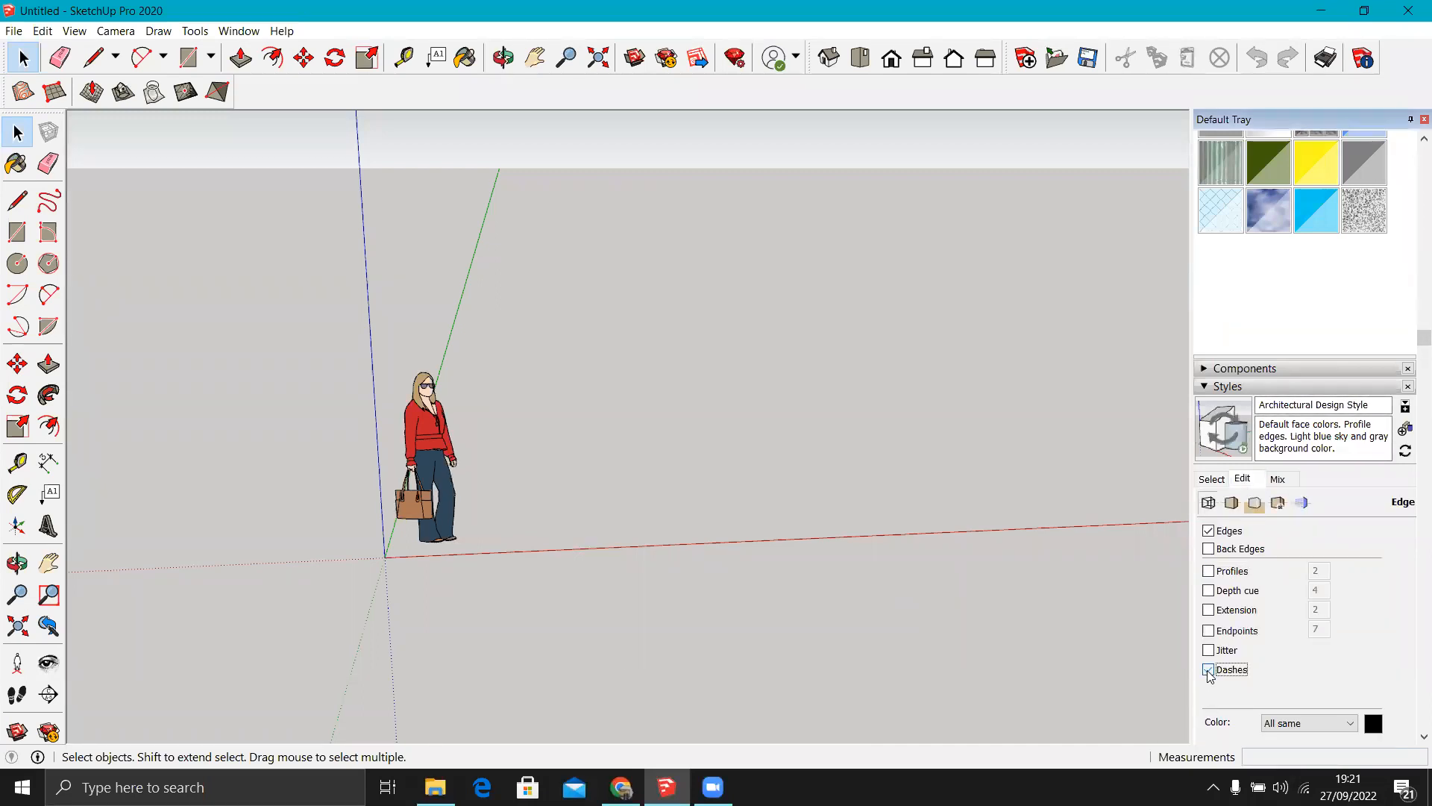
{"action": "left_click", "coordinate": [1424, 119]}
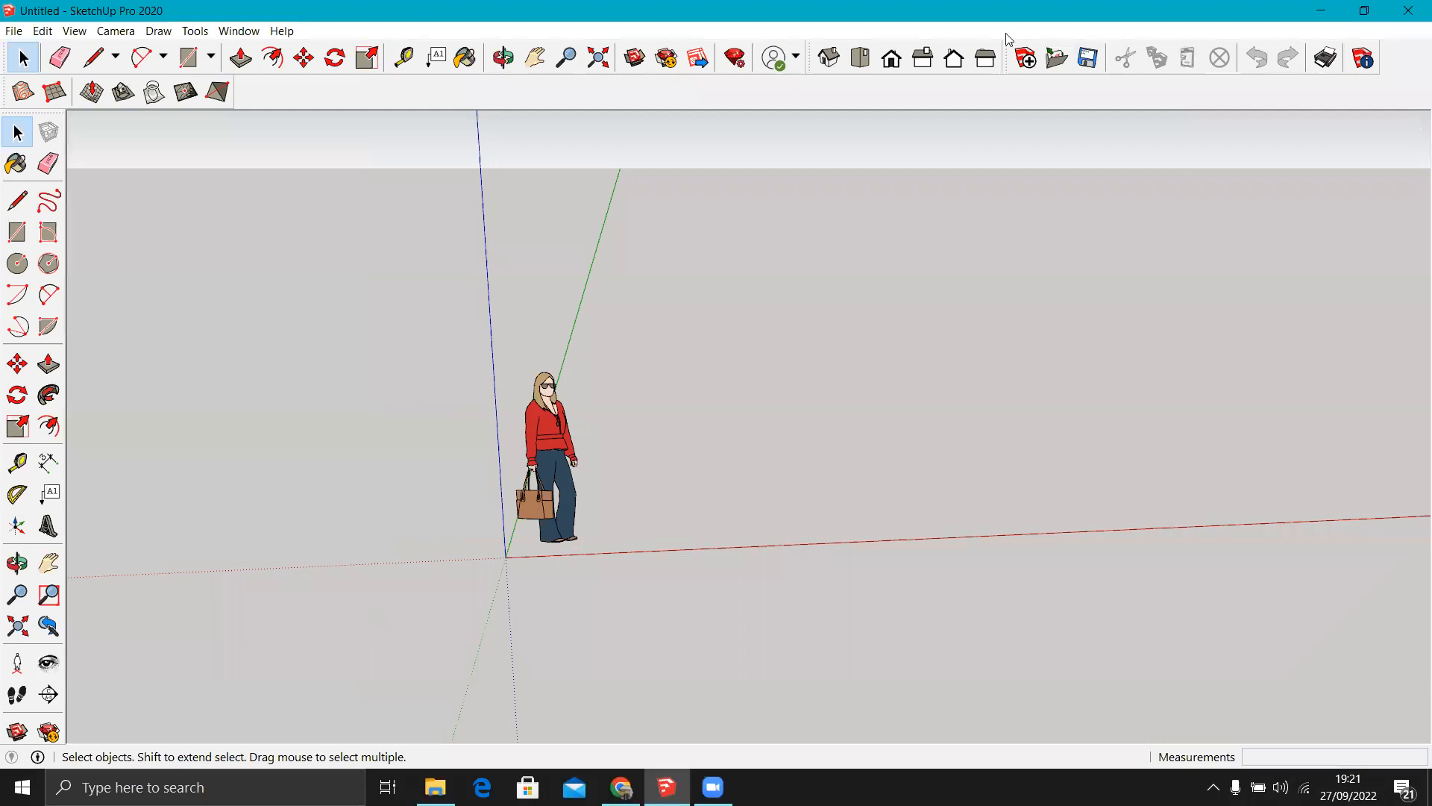
Set the model units to centimeters, square centimeters and cubic centimeters, with a length display precision of 0,00 cm.
{"action": "left_click", "coordinate": [235, 32]}
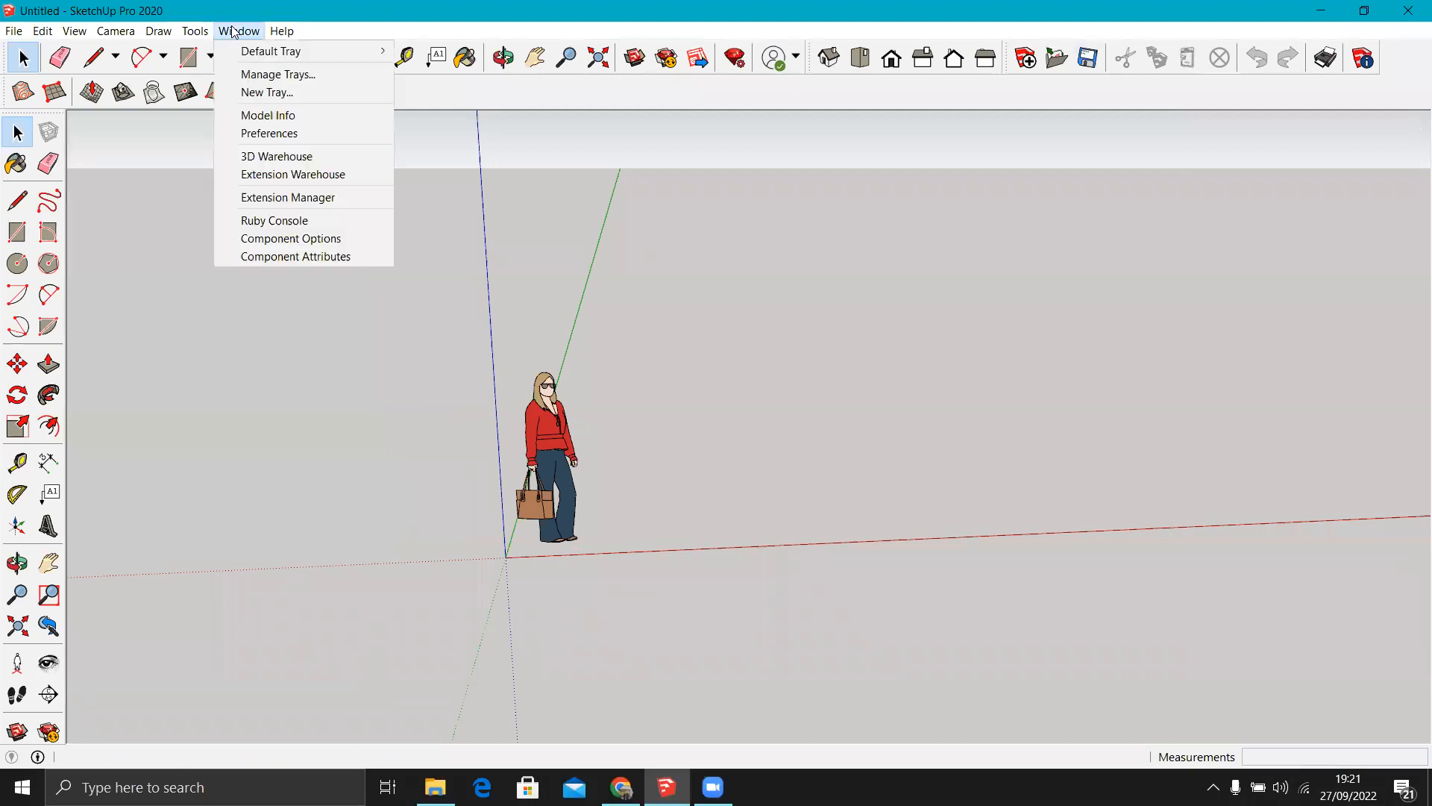
{"action": "left_click", "coordinate": [298, 117]}
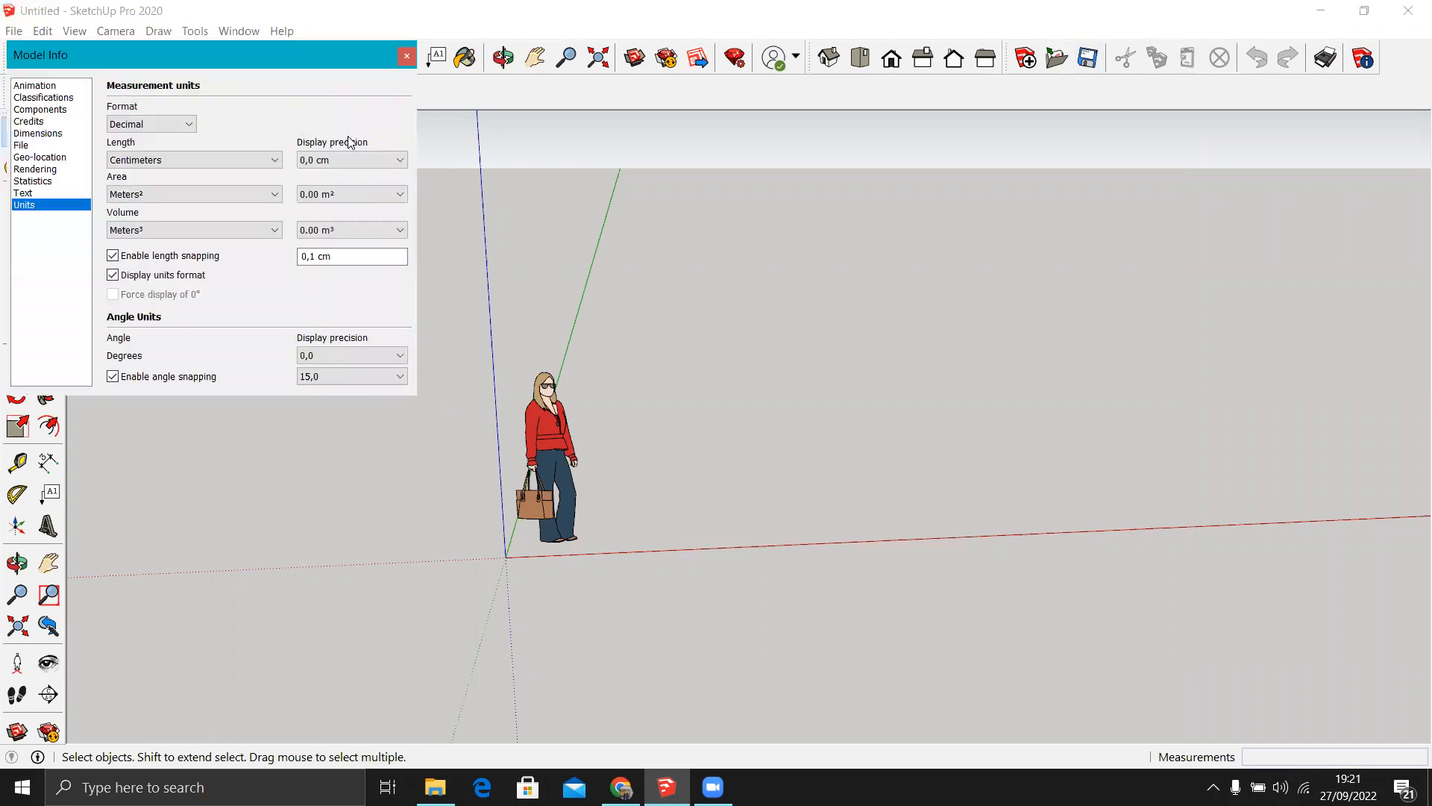
{"action": "left_click", "coordinate": [258, 161]}
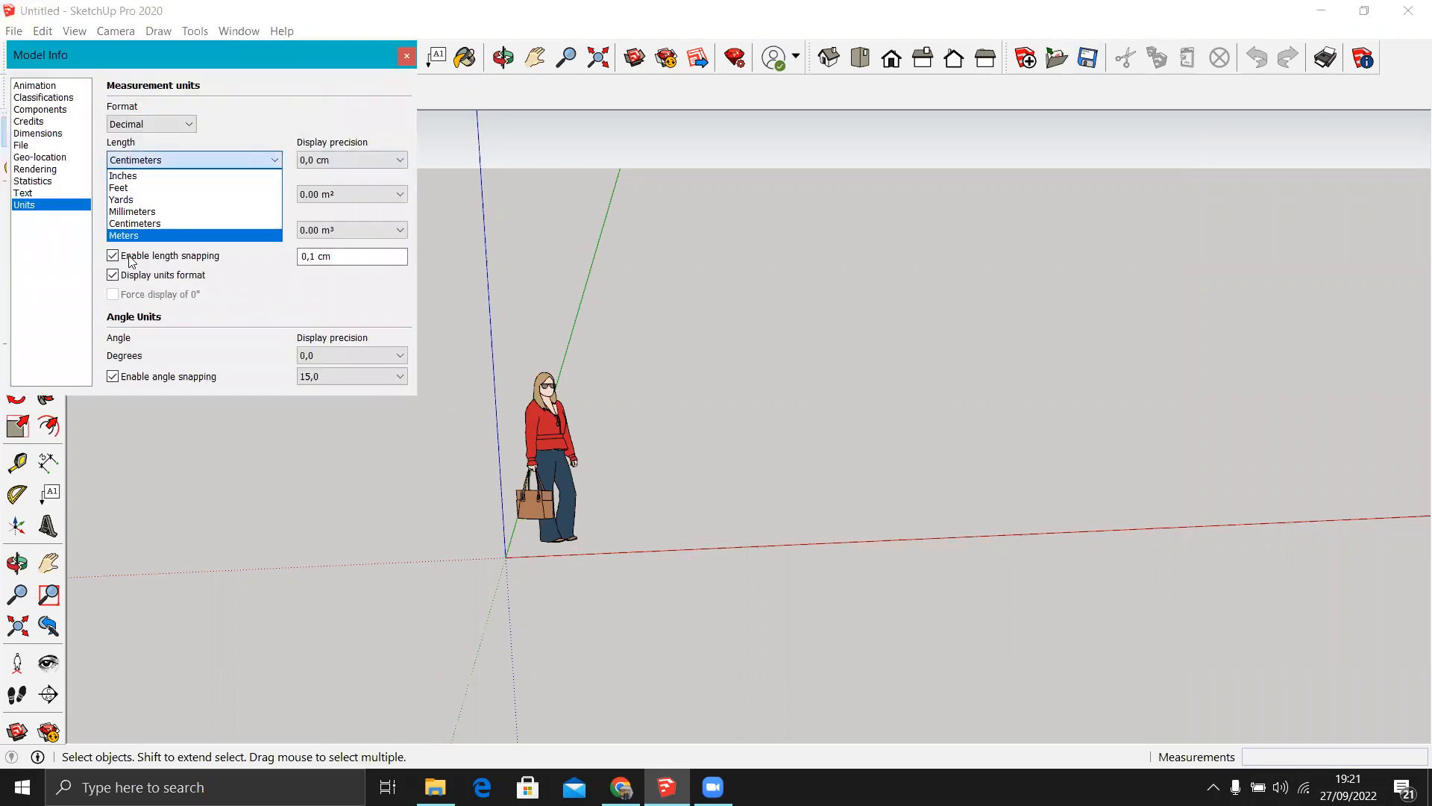
{"action": "left_click", "coordinate": [128, 227]}
{"action": "left_click", "coordinate": [194, 194]}
{"action": "left_click", "coordinate": [150, 257]}
{"action": "left_click", "coordinate": [194, 230]}
{"action": "left_click", "coordinate": [137, 305]}
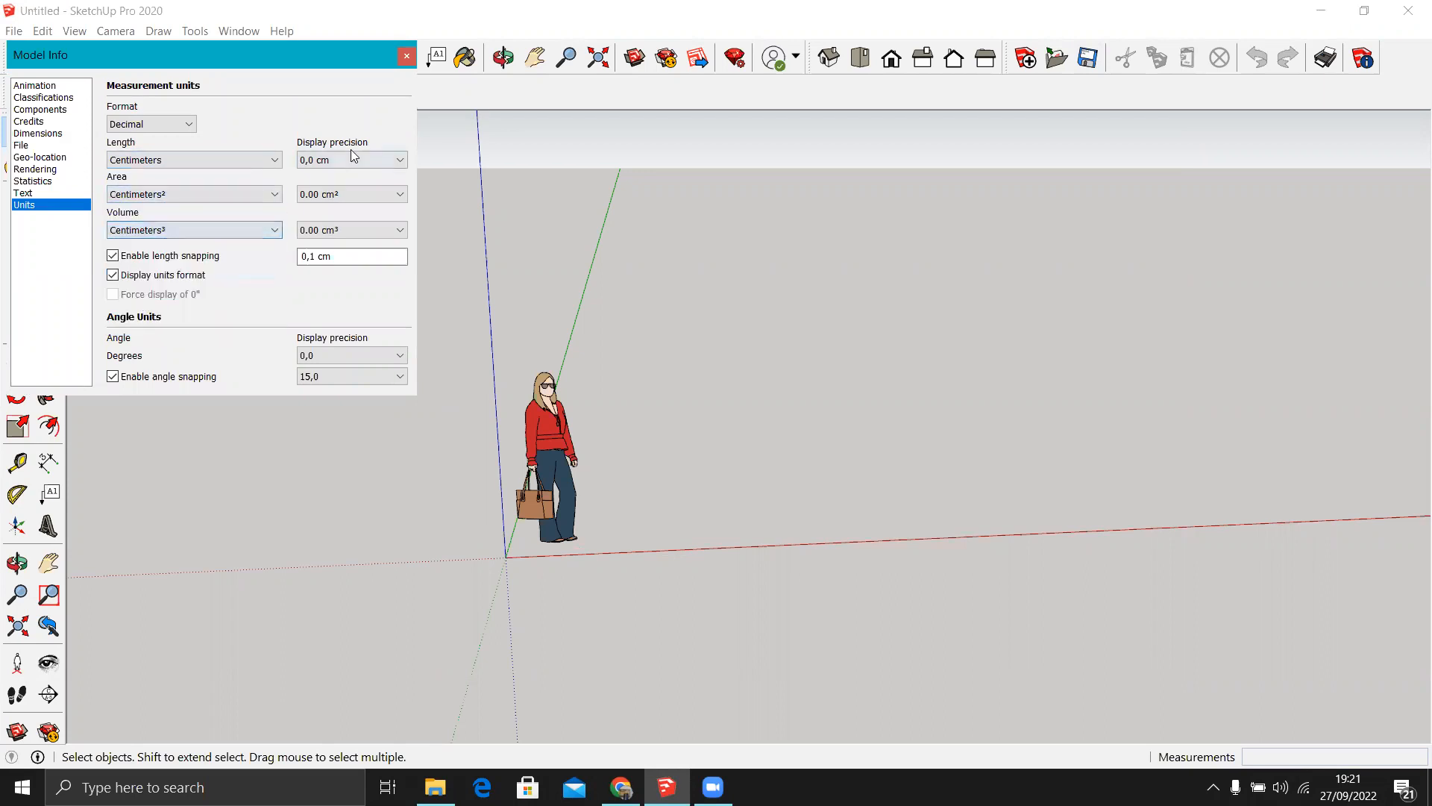
{"action": "left_click", "coordinate": [343, 158]}
{"action": "left_click", "coordinate": [331, 199]}
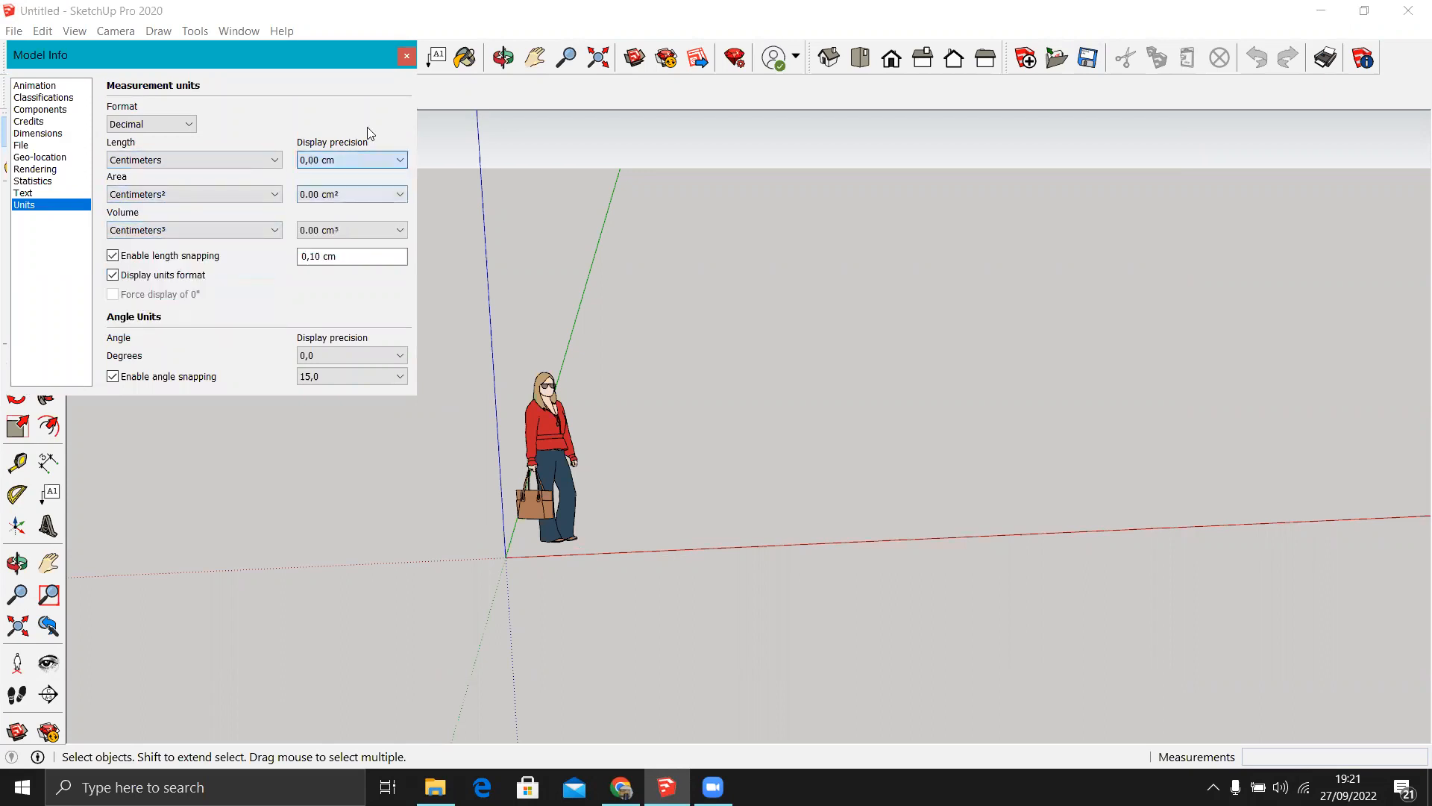
{"action": "left_click", "coordinate": [407, 56]}
Import the BITS drawing from the Data (D:) drive into the model.
{"action": "scroll", "coordinate": [606, 427], "scroll_direction": "up", "scroll_amount": 2}
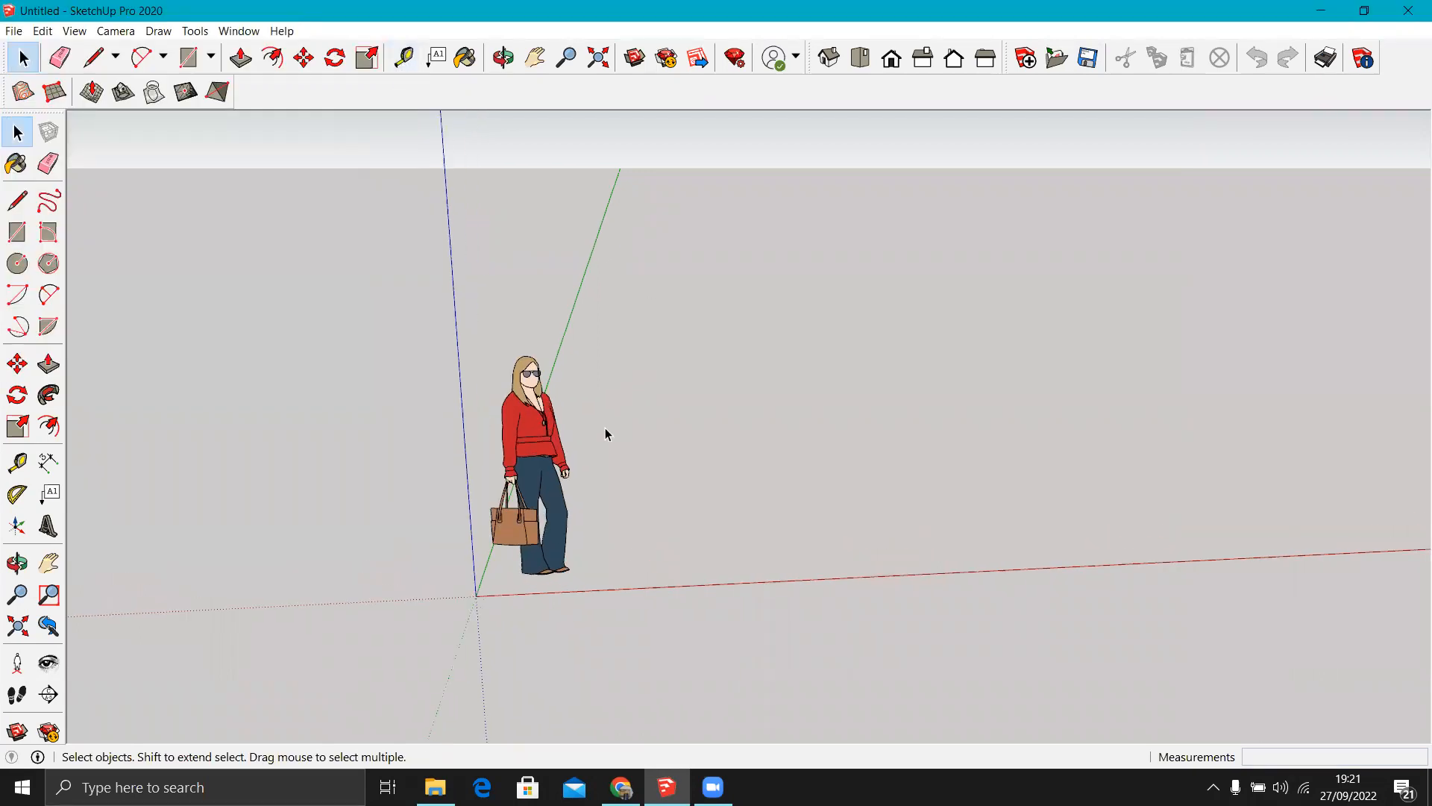
{"action": "middle_click_drag", "start_coordinate": [606, 444], "coordinate": [577, 458]}
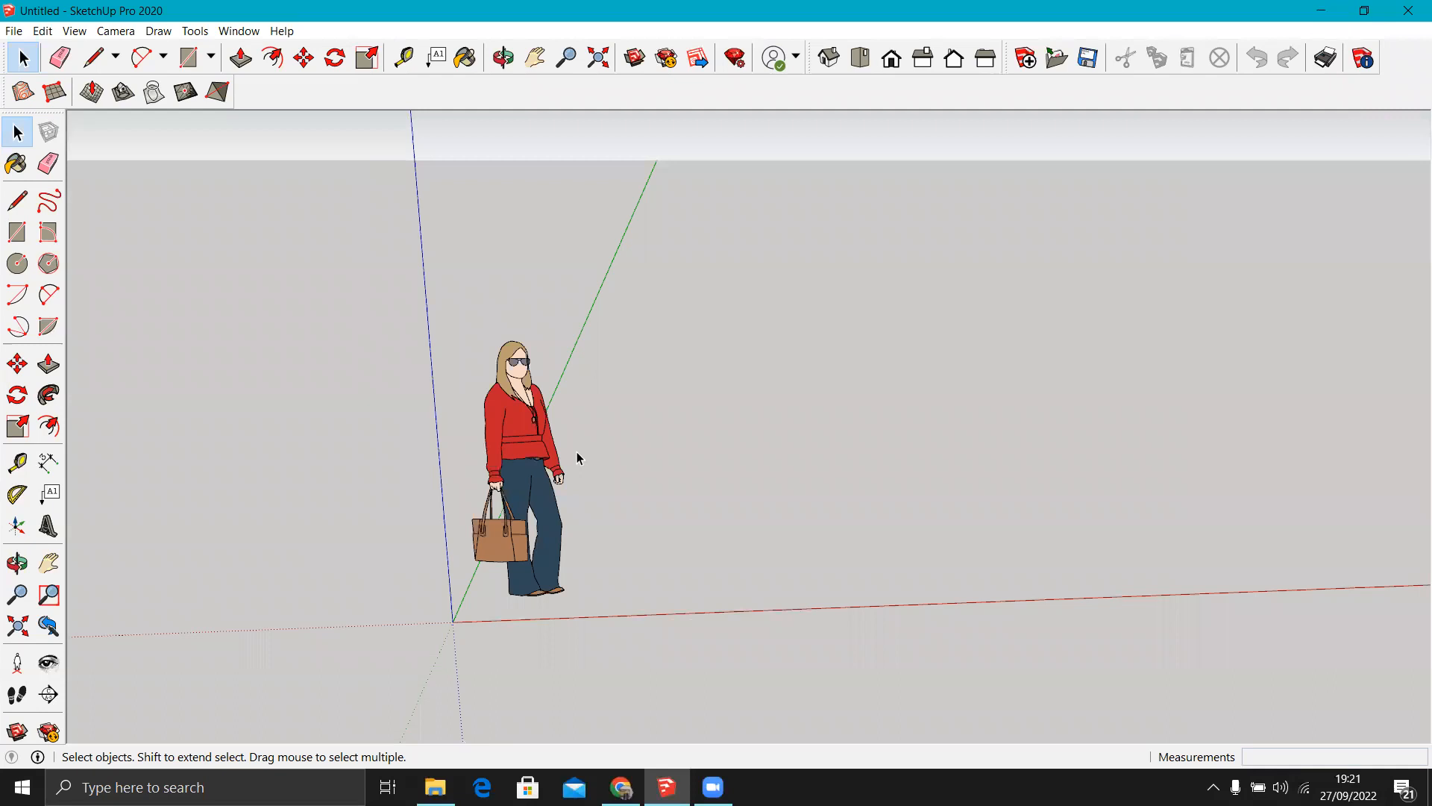
{"action": "left_click", "coordinate": [12, 33]}
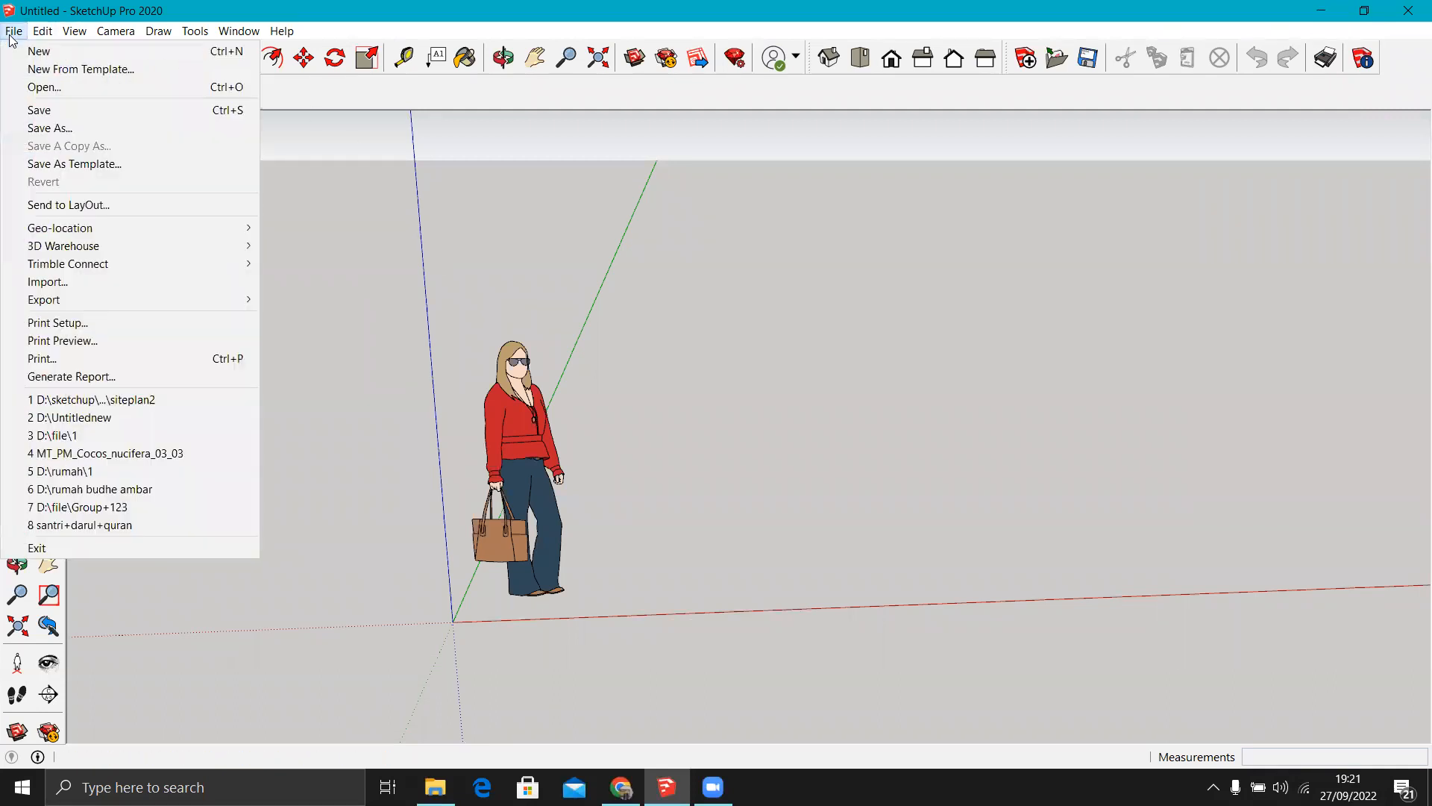
{"action": "left_click", "coordinate": [70, 282]}
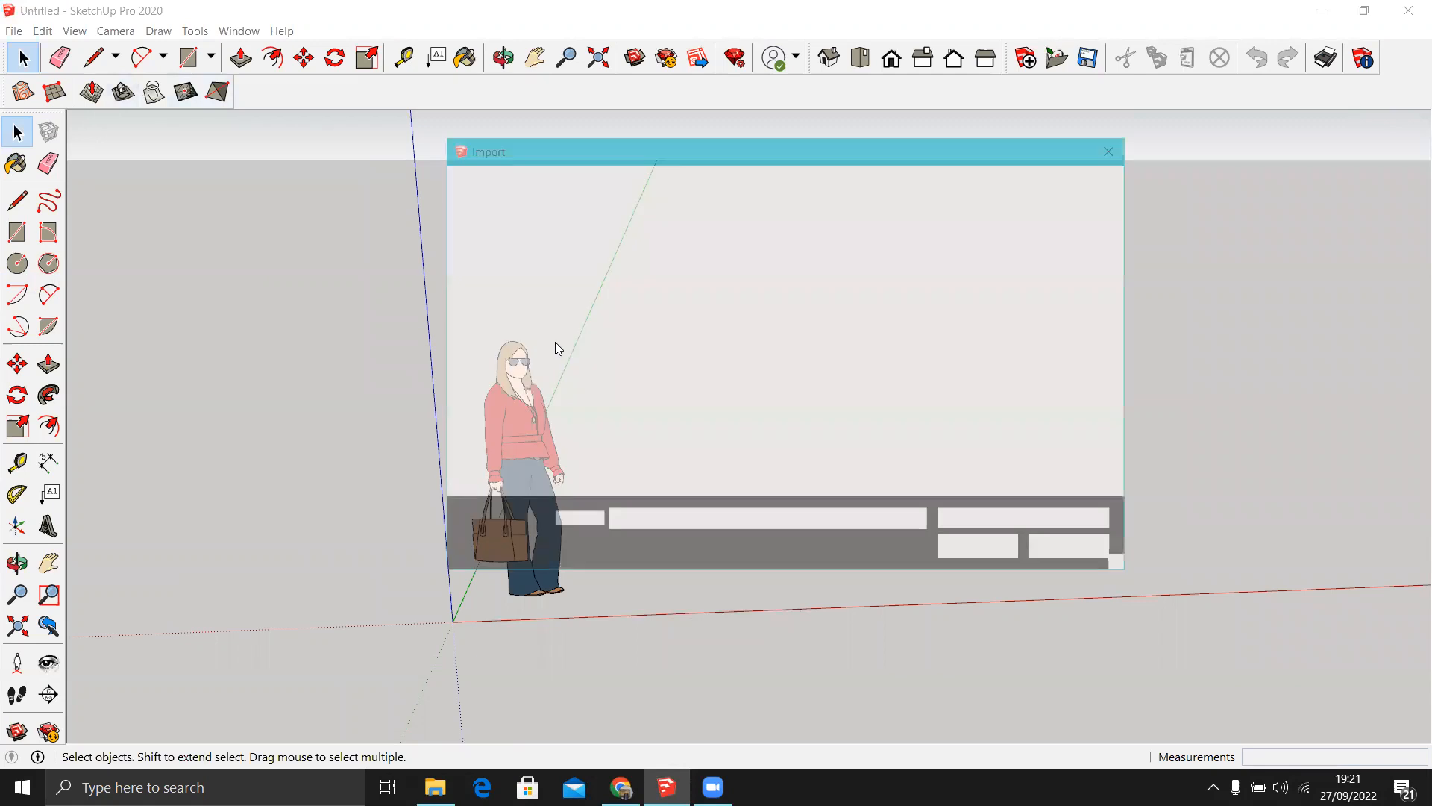
{"action": "left_click", "coordinate": [522, 466]}
{"action": "scroll", "coordinate": [1064, 373], "scroll_direction": "down", "scroll_amount": 5}
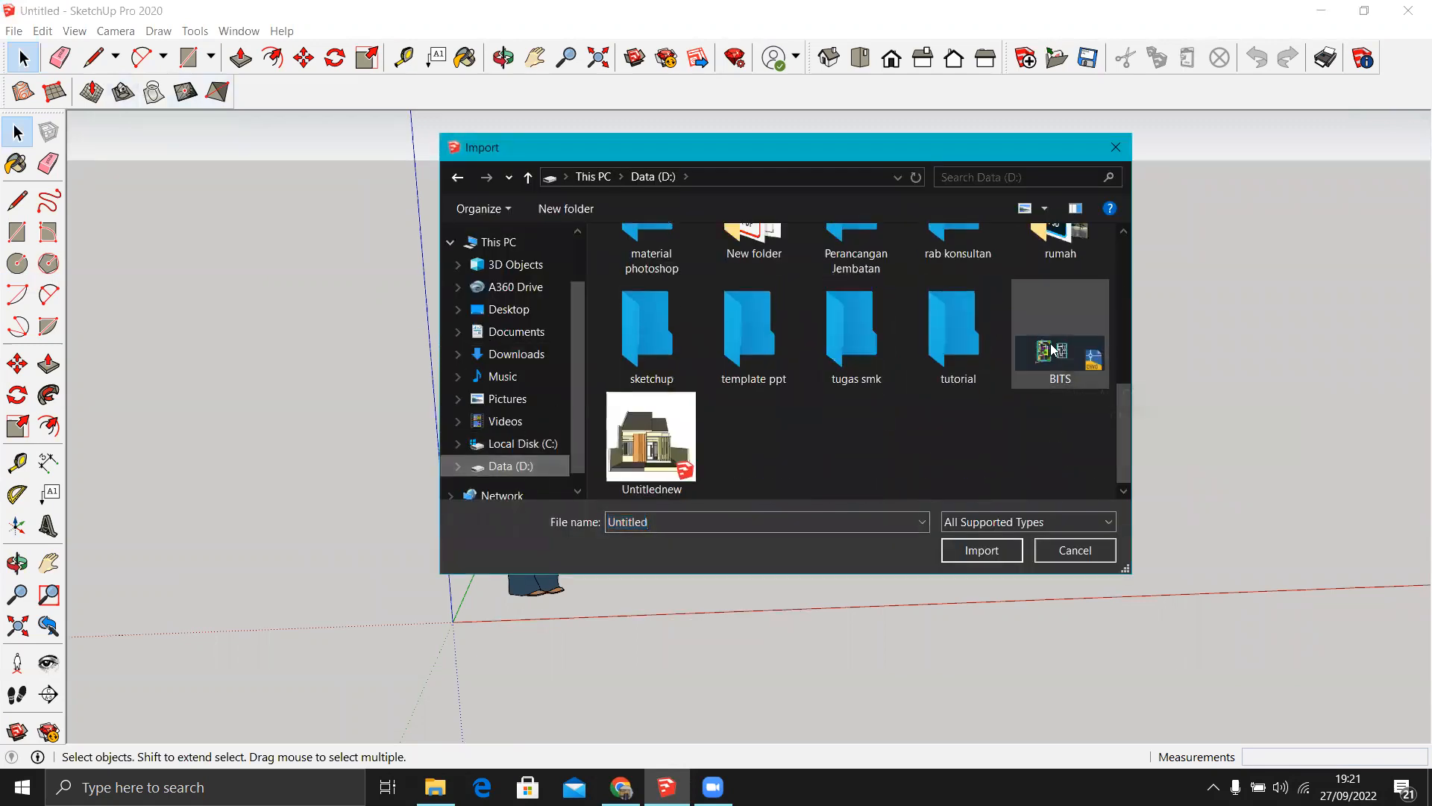
{"action": "left_click", "coordinate": [1060, 351]}
{"action": "left_click", "coordinate": [974, 552]}
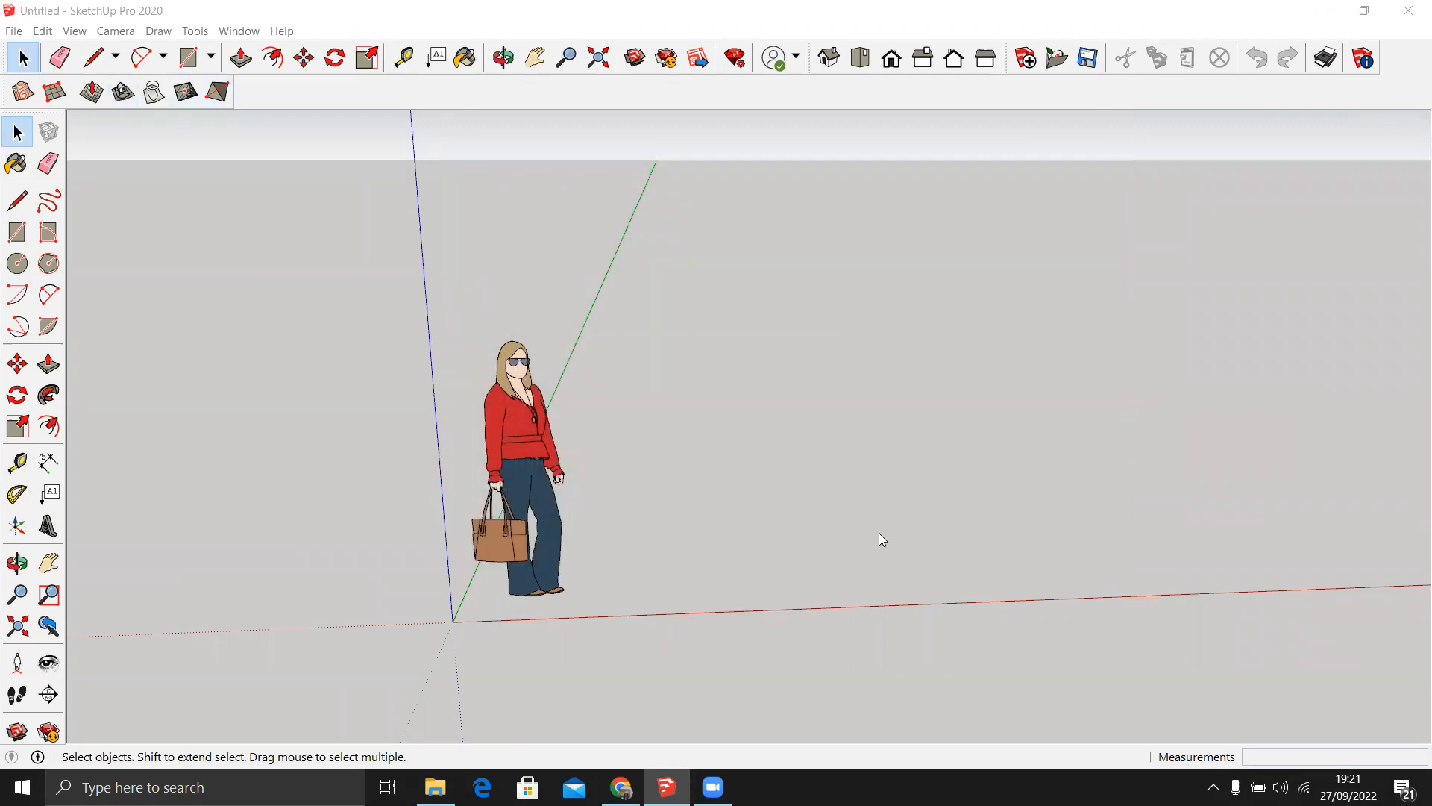
{"action": "left_click", "coordinate": [787, 531]}
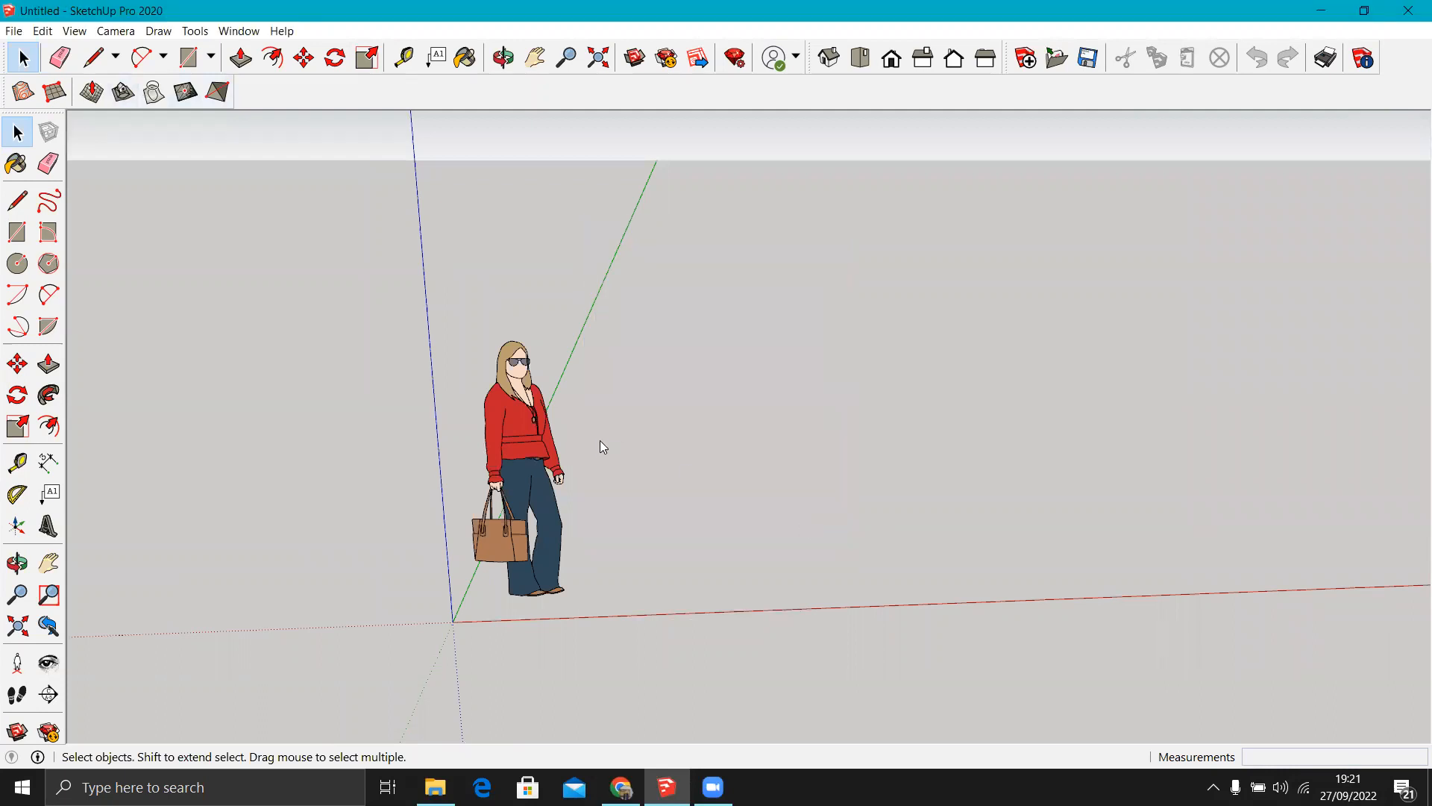
Delete the human scale figure standing near the origin.
{"action": "scroll", "coordinate": [599, 448], "scroll_direction": "up", "scroll_amount": 3}
{"action": "scroll", "coordinate": [656, 416], "scroll_direction": "down", "scroll_amount": 4}
{"action": "left_click", "coordinate": [558, 457]}
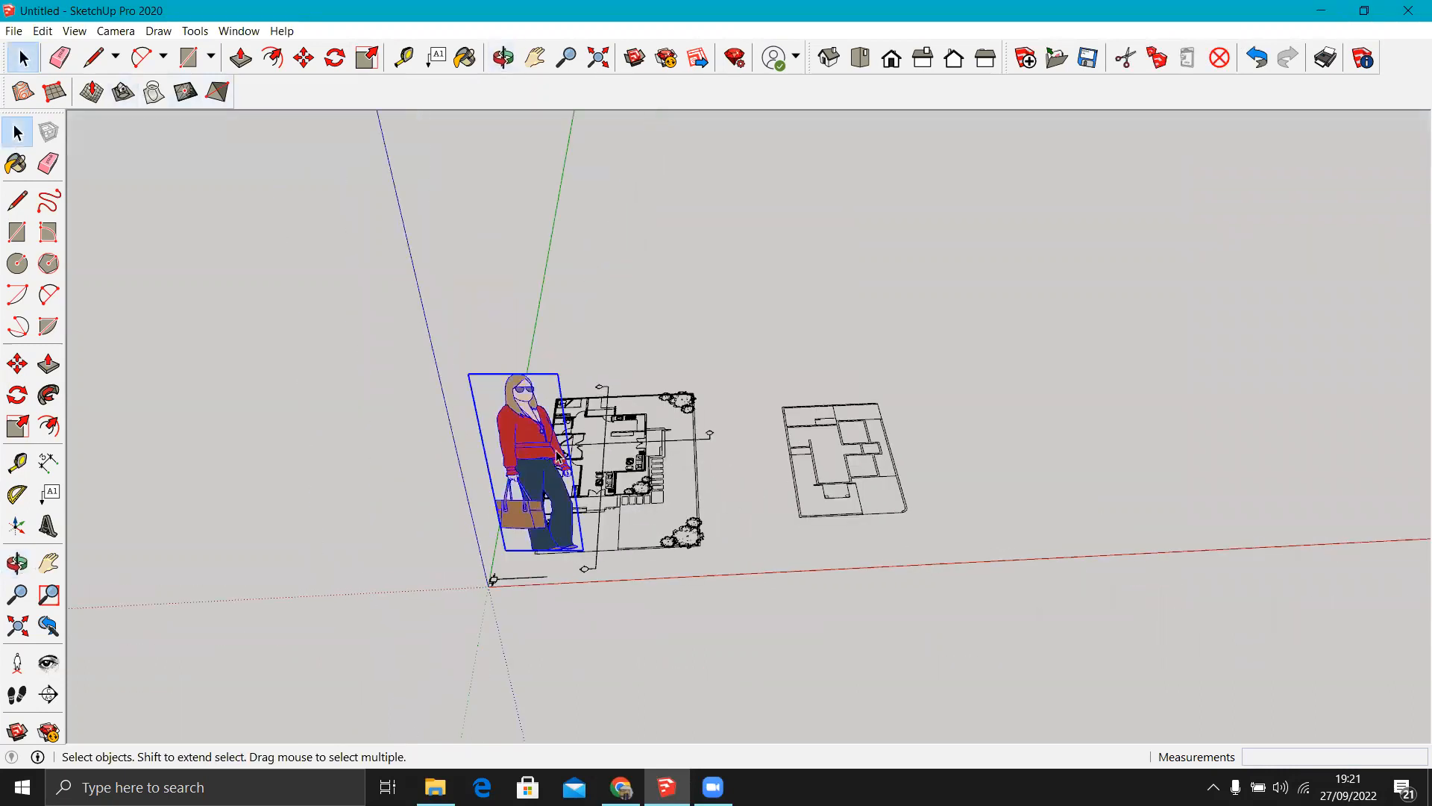
{"action": "key", "text": "Delete"}
Scale the imported drawing component uniformly by a factor of 10 from its corner at the origin.
{"action": "left_click", "coordinate": [696, 451]}
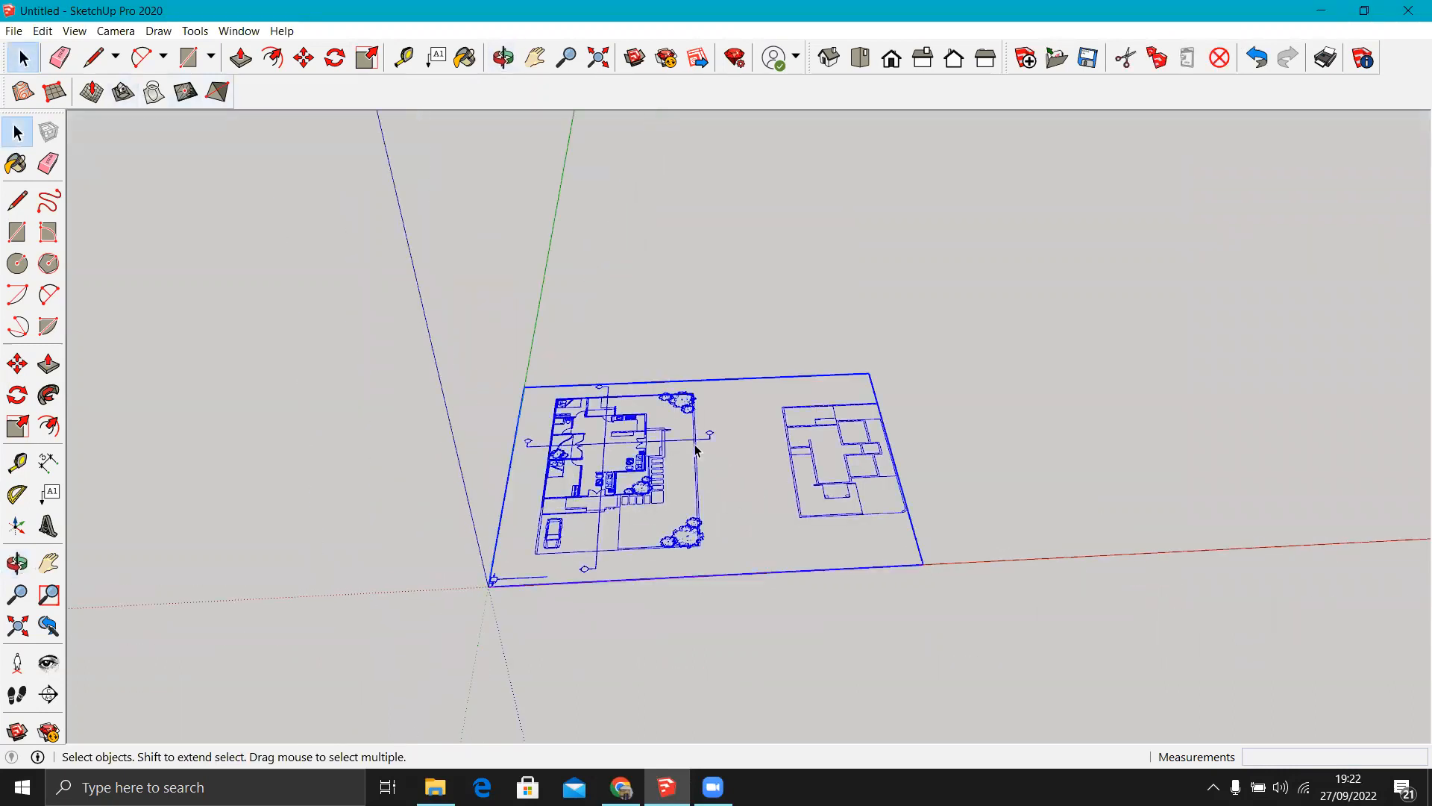
{"action": "key", "text": "s"}
{"action": "left_click", "coordinate": [867, 372]}
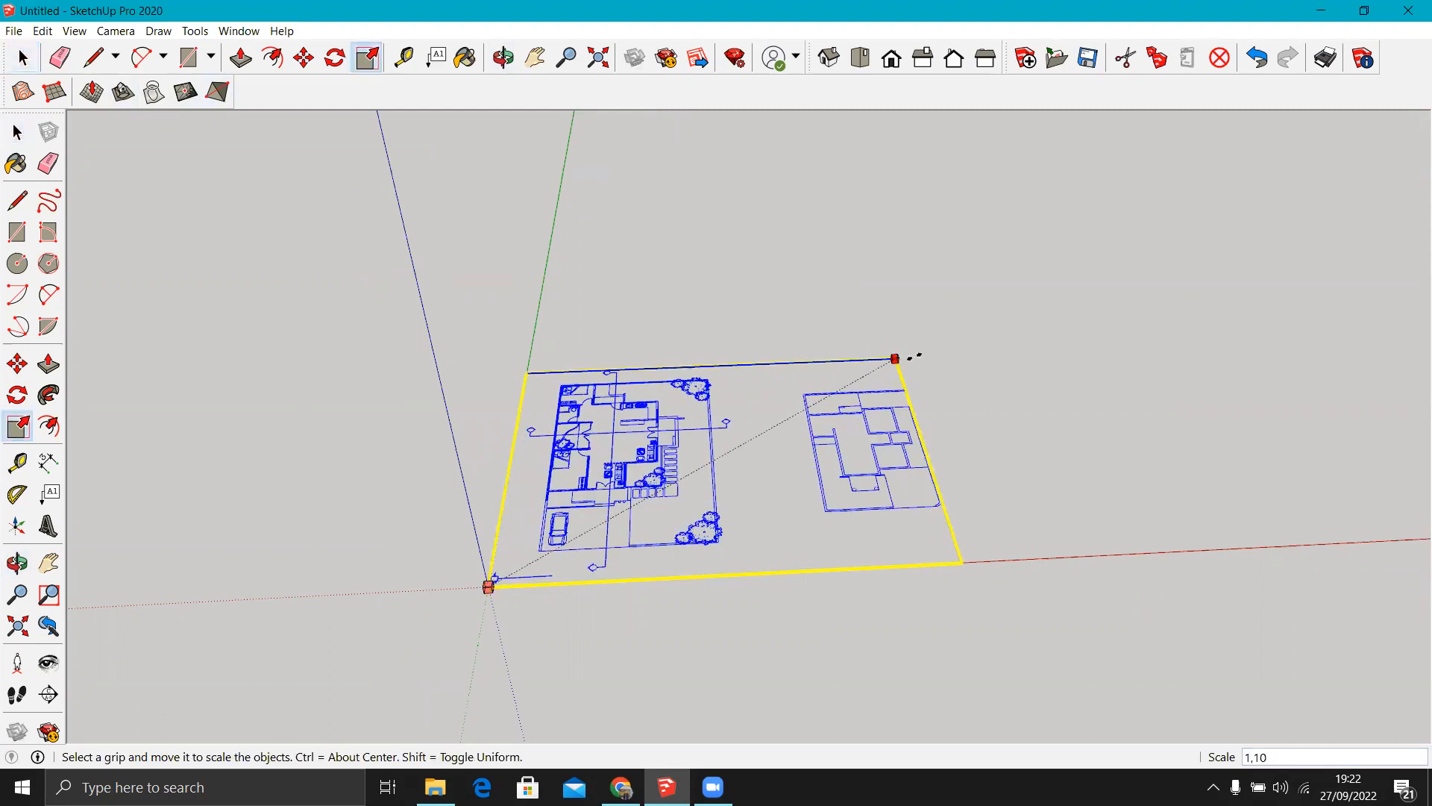
{"action": "type", "text": "10"}
{"action": "key", "text": "Return"}
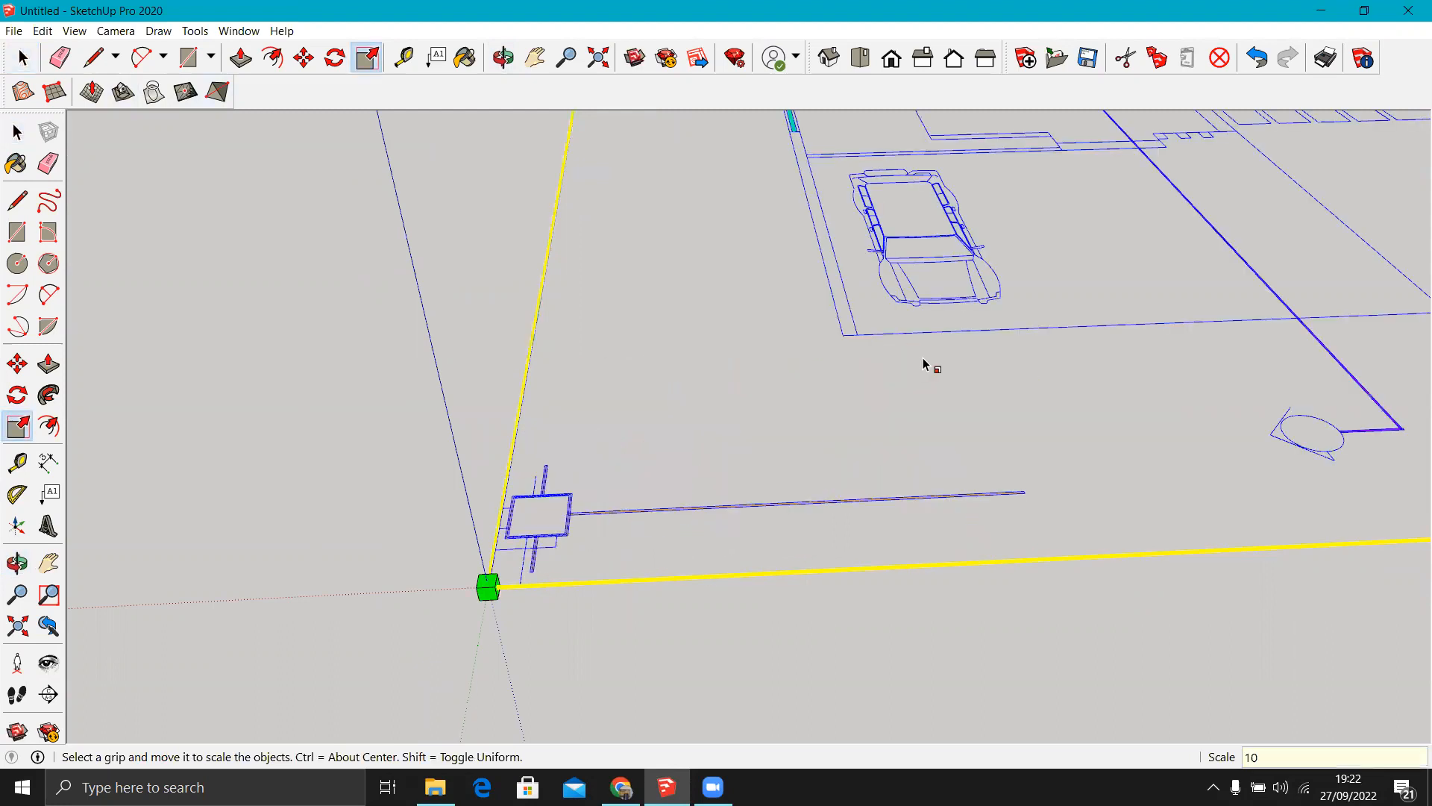
{"action": "scroll", "coordinate": [761, 459], "scroll_direction": "down", "scroll_amount": 4}
{"action": "scroll", "coordinate": [550, 528], "scroll_direction": "down", "scroll_amount": 5}
{"action": "scroll", "coordinate": [885, 424], "scroll_direction": "up", "scroll_amount": 3}
{"action": "middle_click_drag", "start_coordinate": [883, 458], "coordinate": [818, 437]}
{"action": "key", "text": "space"}
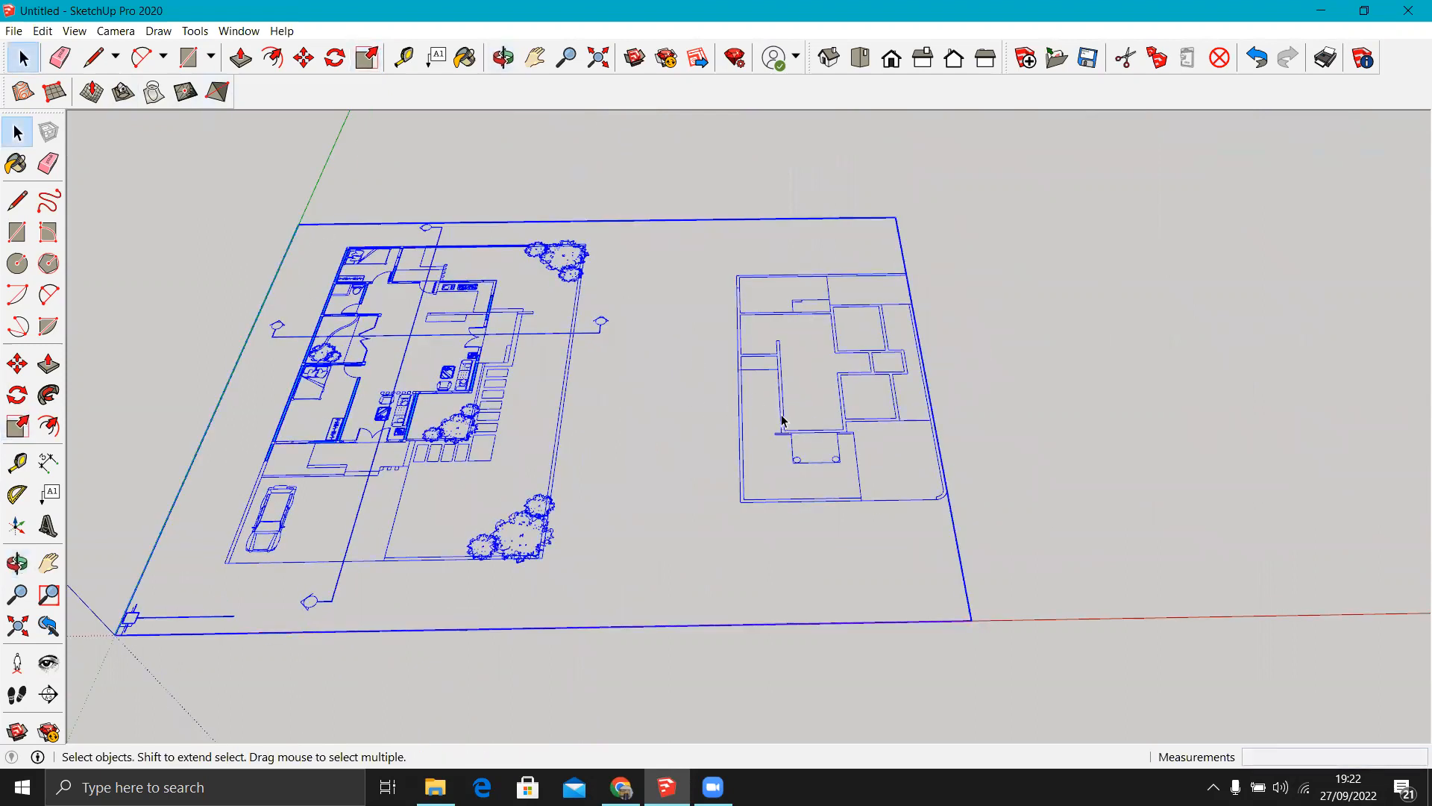
Explode the scaled drawing component into separate geometry and clear the selection.
{"action": "right_click", "coordinate": [784, 421]}
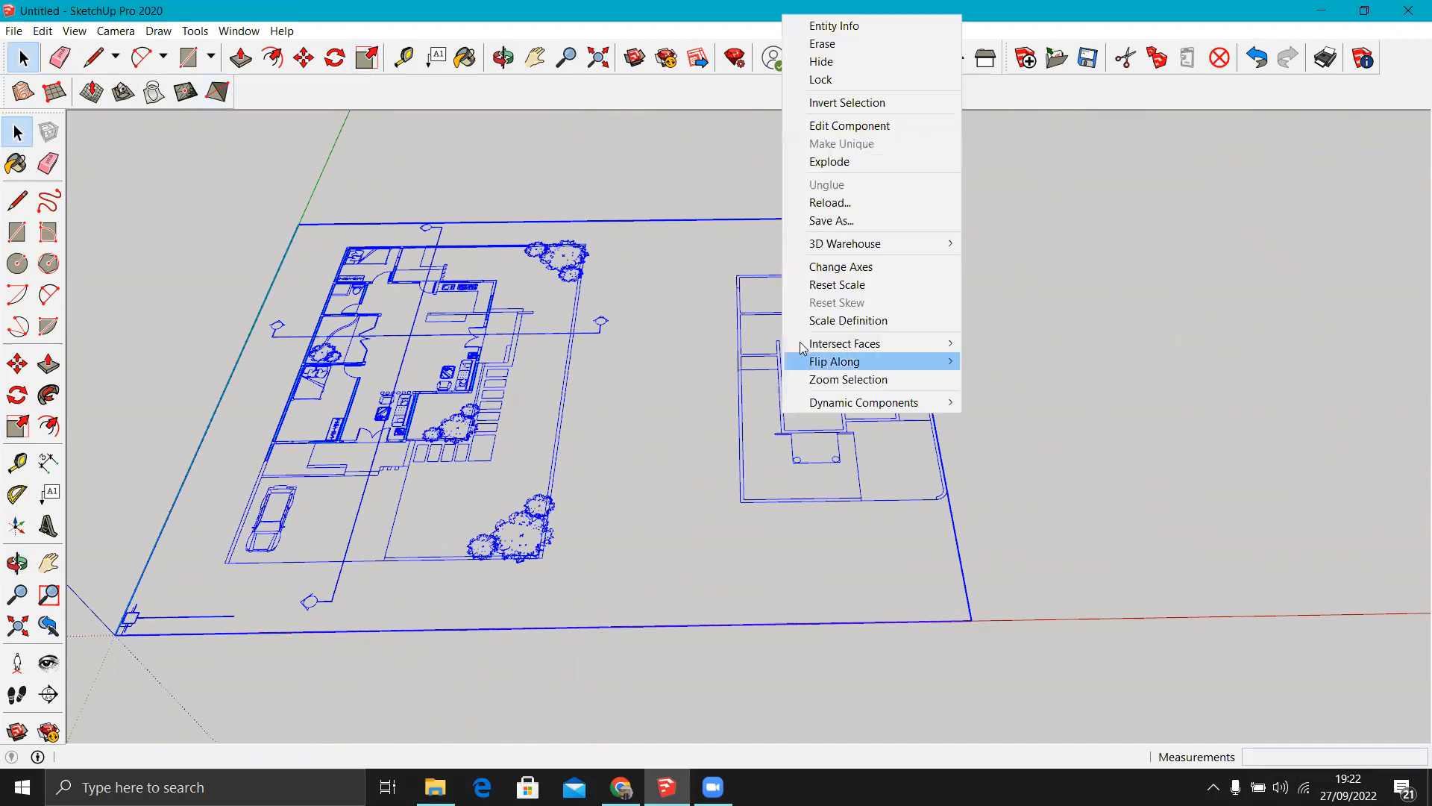
{"action": "left_click", "coordinate": [846, 162]}
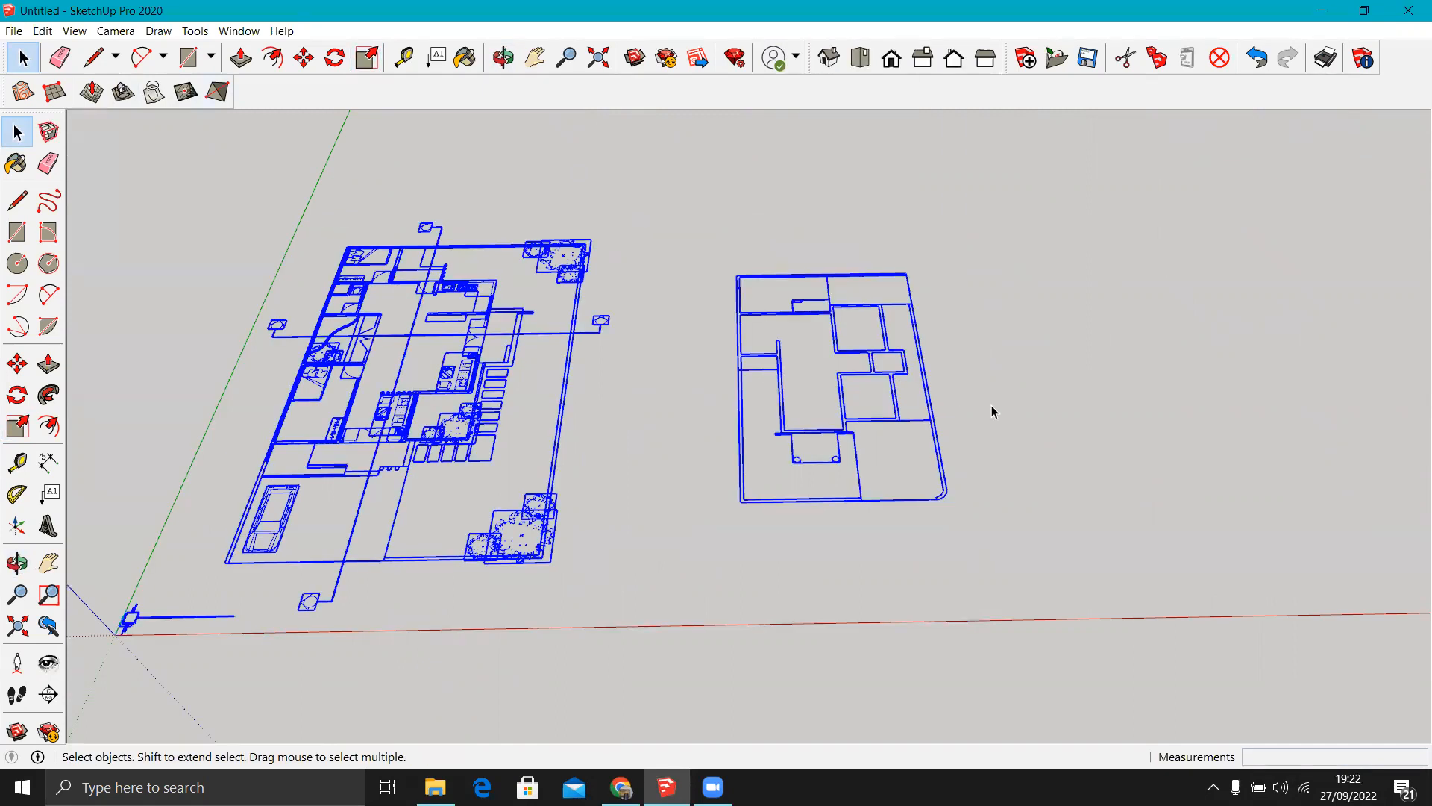
{"action": "left_click", "coordinate": [580, 659]}
Delete the furnished floor plan nearest the origin, including its trees, car and section markers.
{"action": "middle_click_drag", "start_coordinate": [579, 659], "coordinate": [482, 389]}
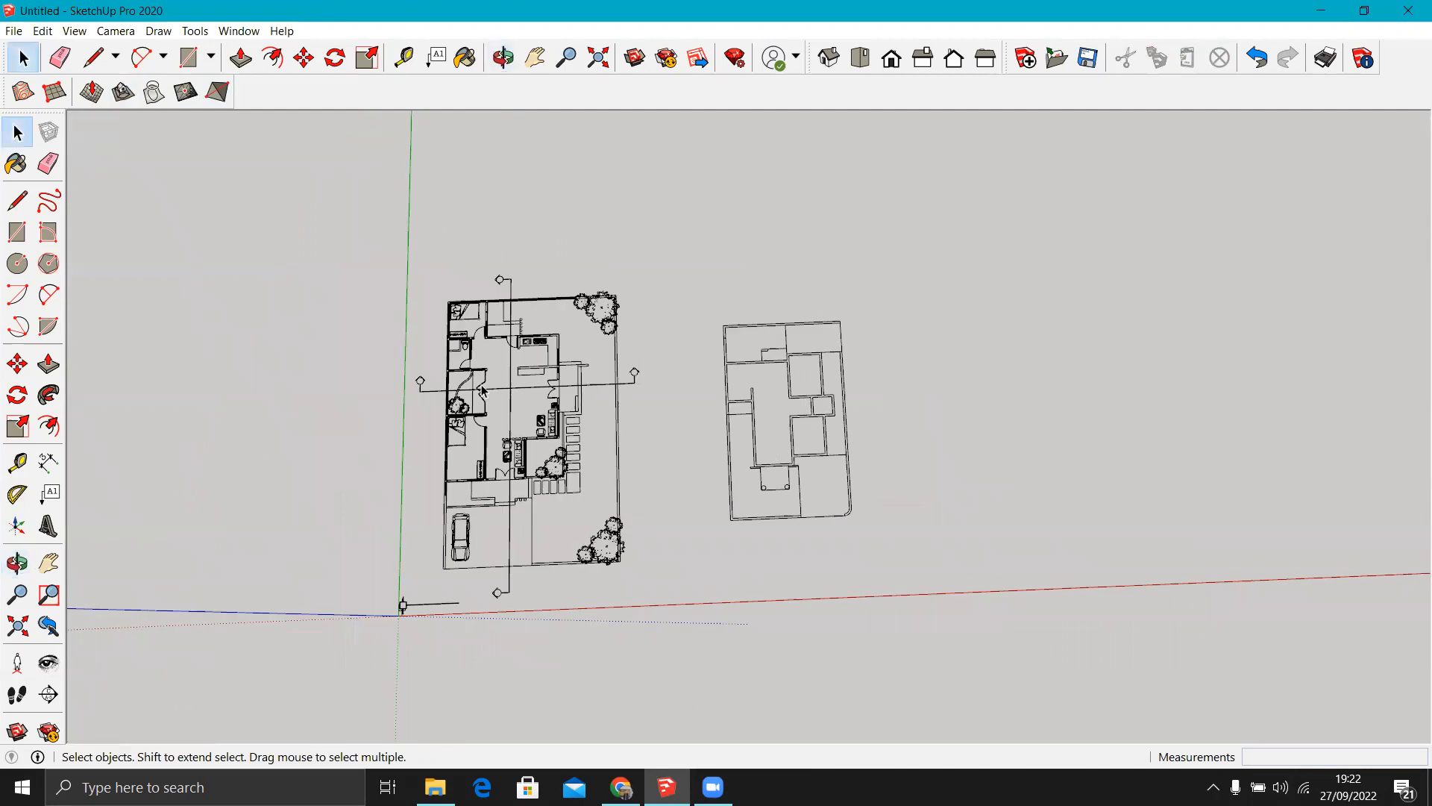
{"action": "left_click_drag", "start_coordinate": [340, 258], "coordinate": [343, 256]}
{"action": "key", "text": "Delete"}
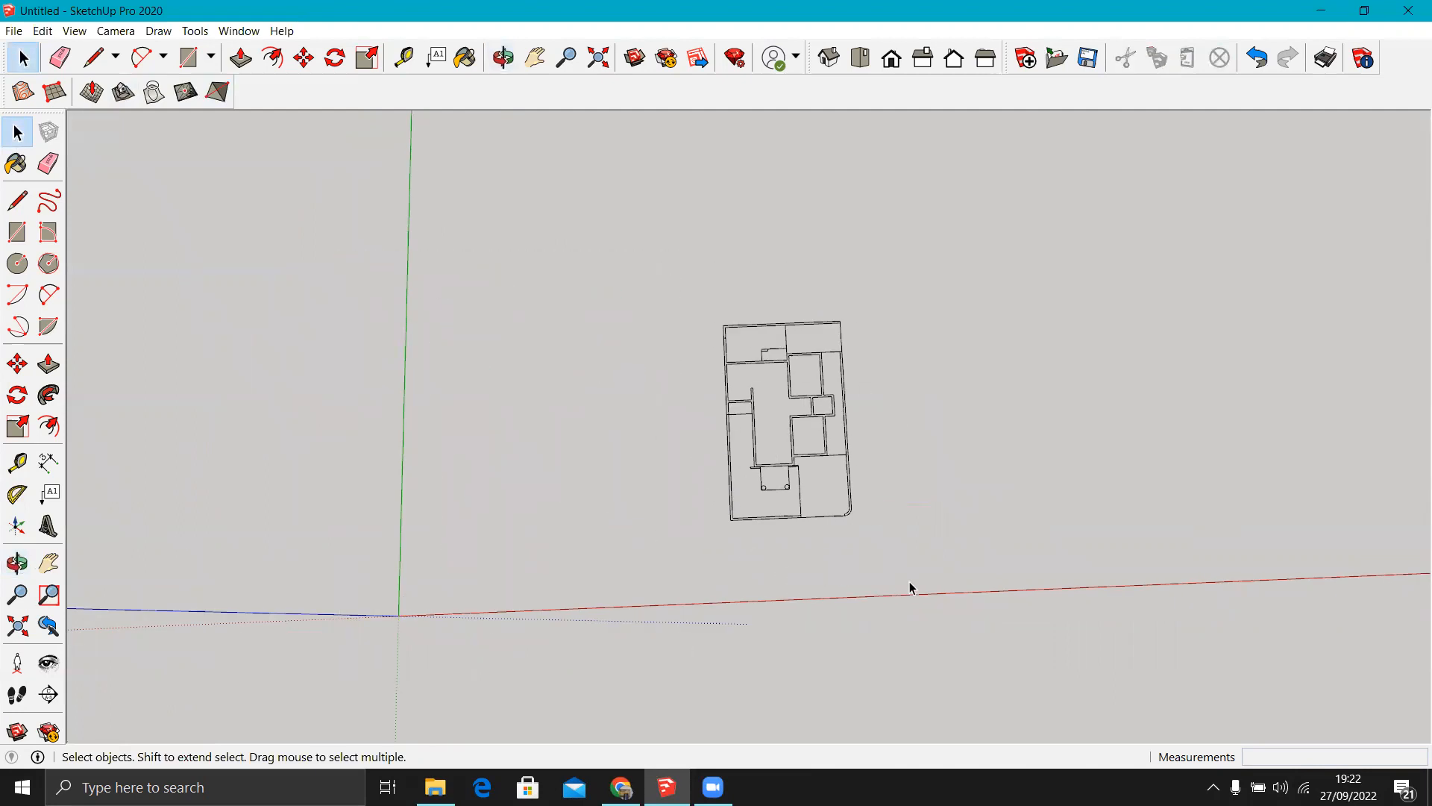
Move the whole remaining floor plan about 2200 cm by its lower outer corner to a spot near the origin.
{"action": "middle_click_drag", "start_coordinate": [799, 526], "coordinate": [861, 516]}
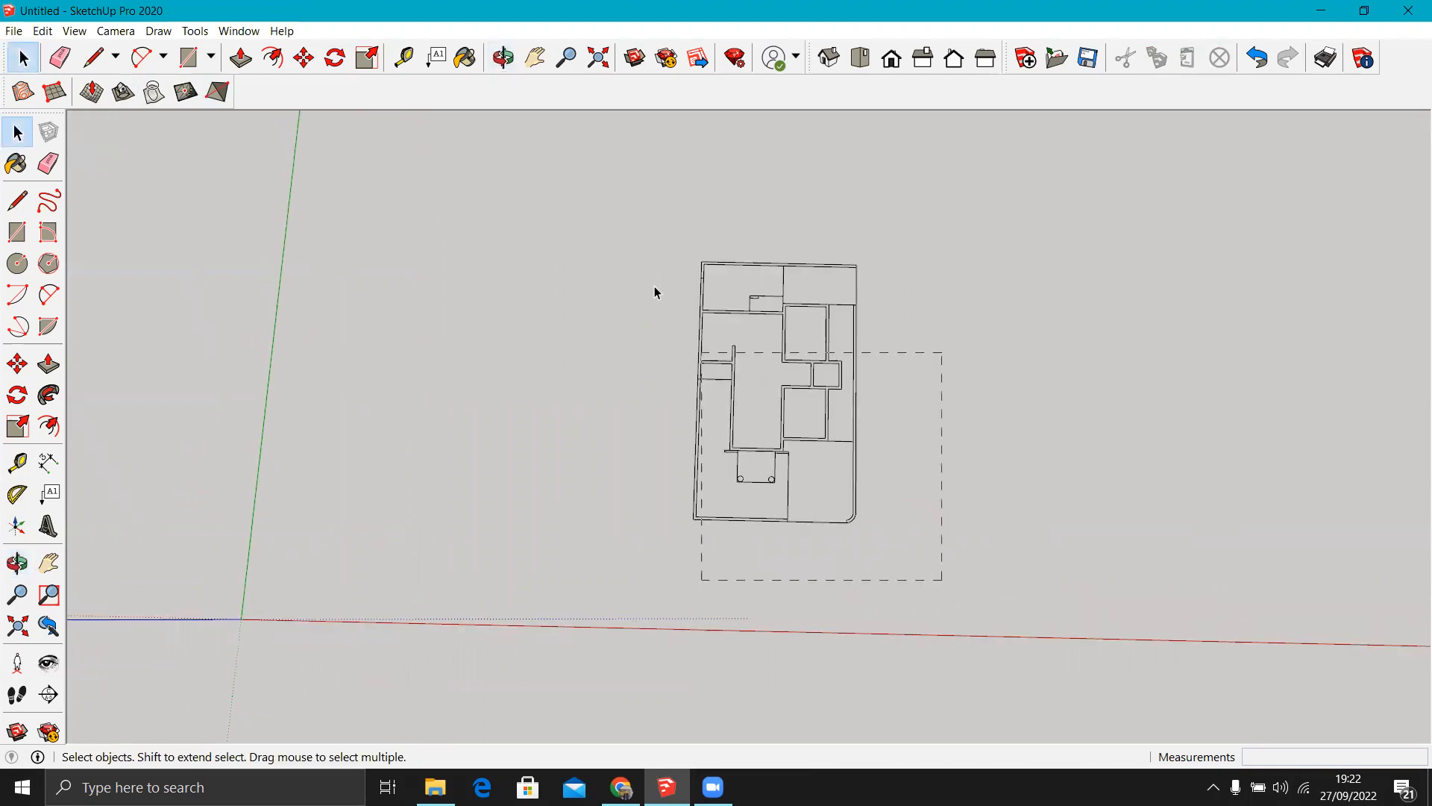
{"action": "left_click_drag", "start_coordinate": [611, 220], "coordinate": [610, 220]}
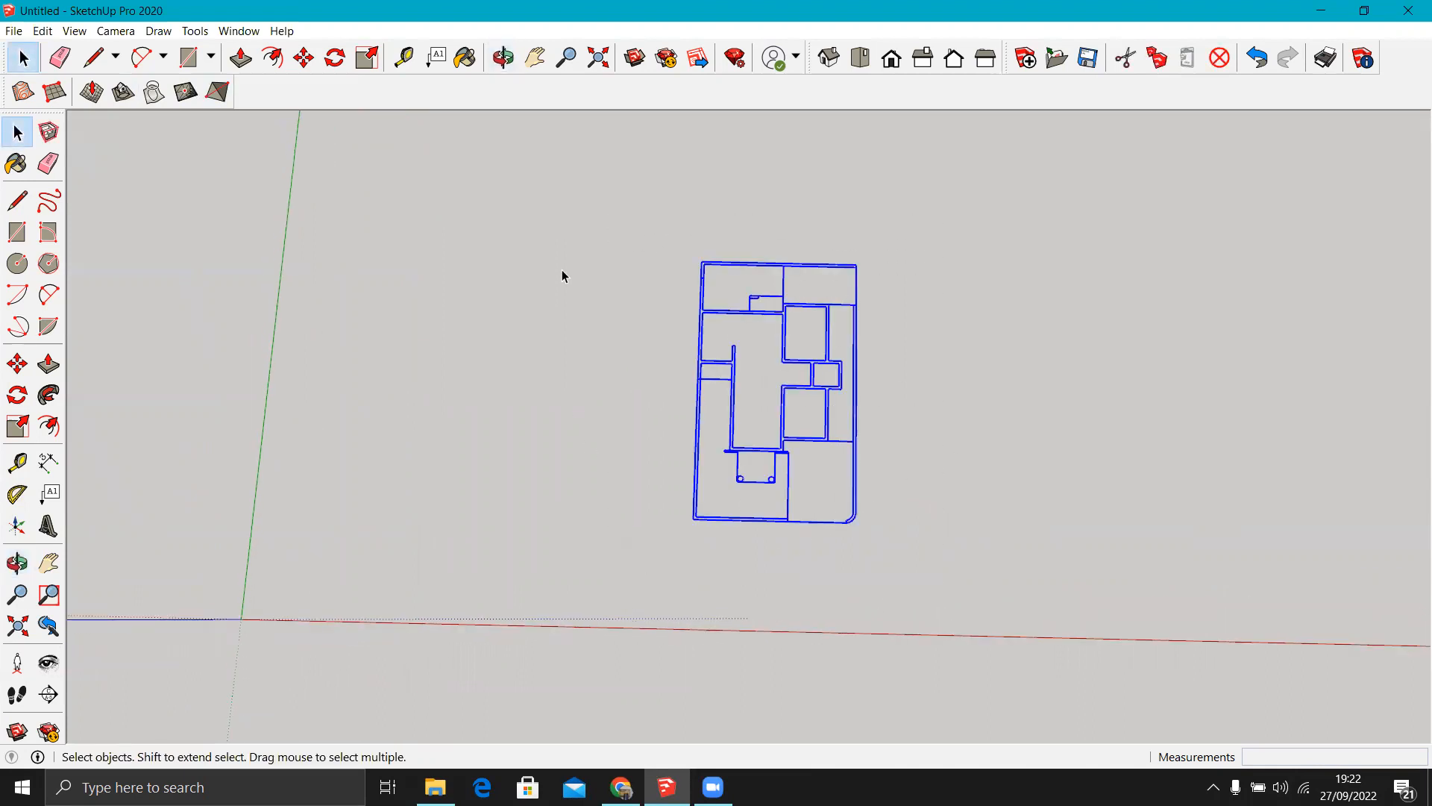
{"action": "left_click", "coordinate": [18, 364]}
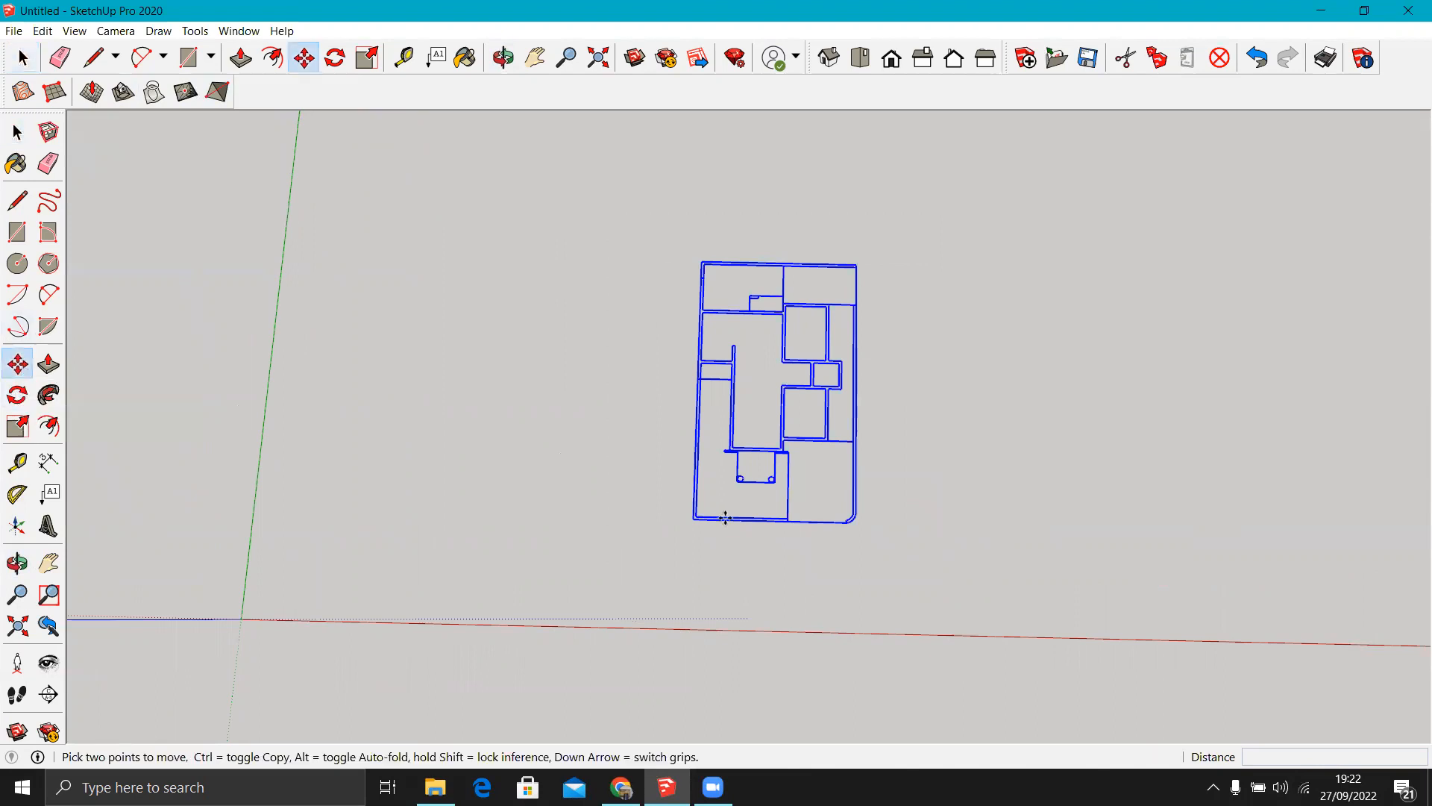
{"action": "left_click", "coordinate": [694, 520]}
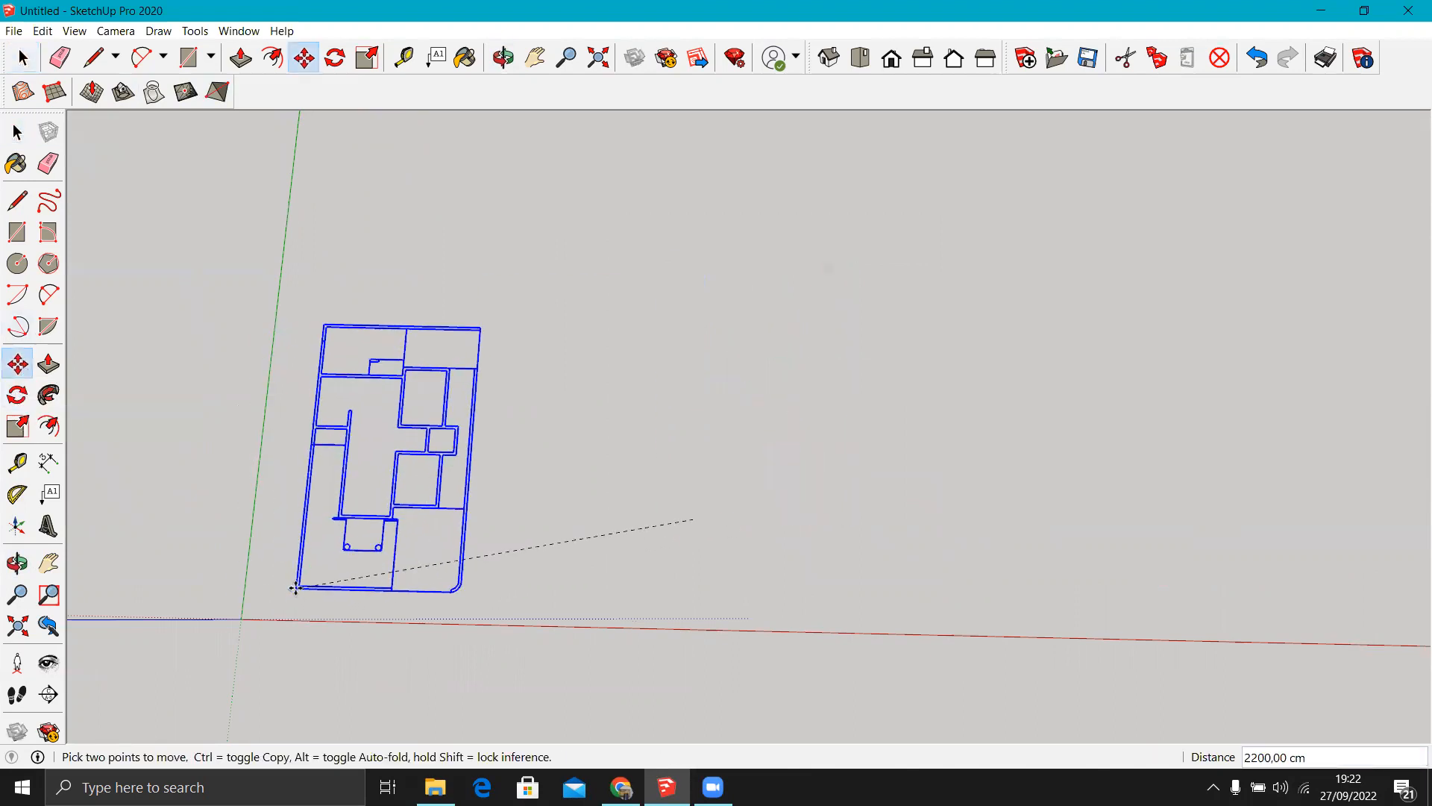
{"action": "left_click", "coordinate": [296, 588]}
Deselect the floor plan and examine its wall outlines from the top view and up close.
{"action": "scroll", "coordinate": [300, 559], "scroll_direction": "up", "scroll_amount": 3}
{"action": "left_click", "coordinate": [860, 57]}
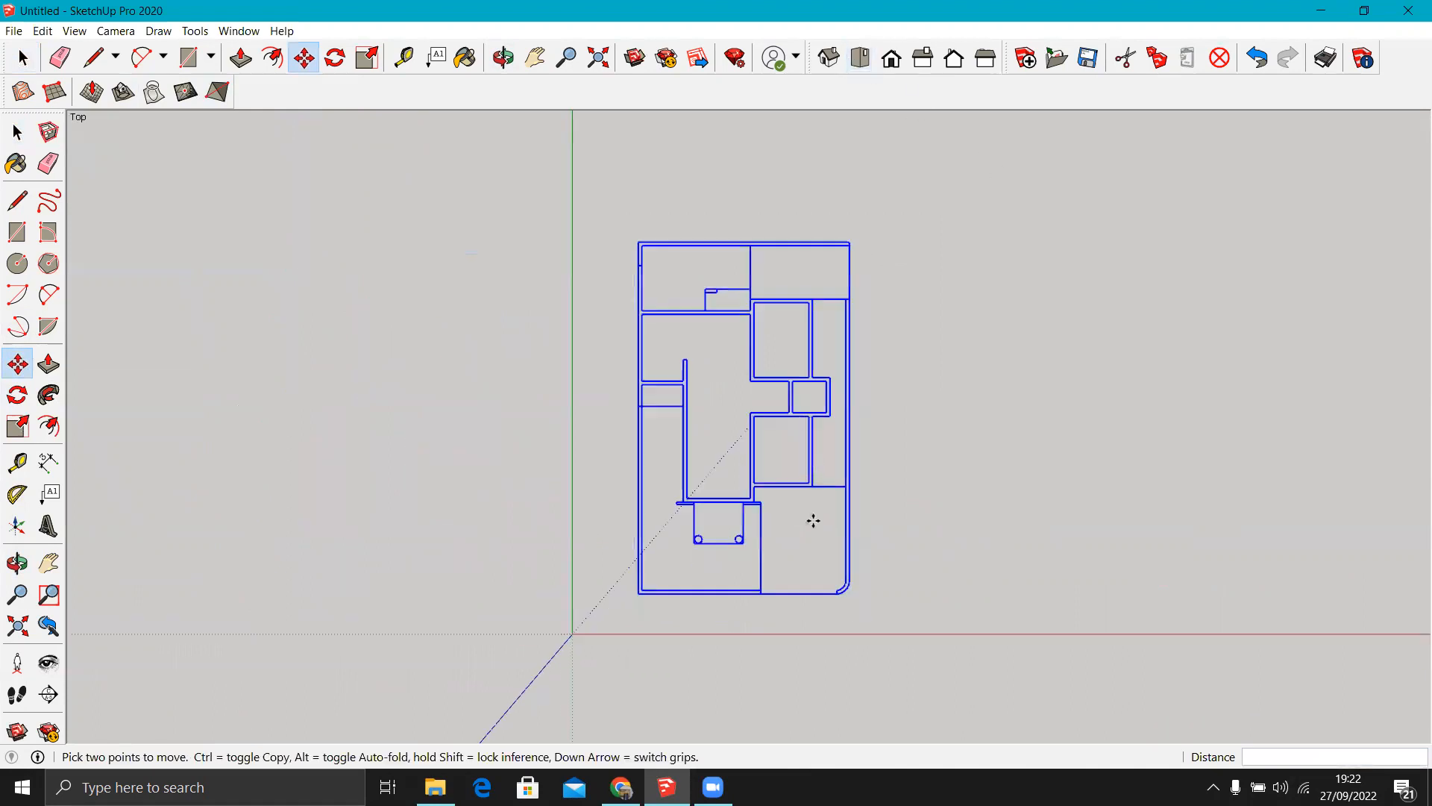
{"action": "key", "text": "space"}
{"action": "left_click", "coordinate": [473, 259]}
{"action": "scroll", "coordinate": [826, 378], "scroll_direction": "up", "scroll_amount": 2}
{"action": "left_click", "coordinate": [827, 379]}
{"action": "left_click", "coordinate": [886, 372]}
{"action": "scroll", "coordinate": [788, 397], "scroll_direction": "down", "scroll_amount": 1}
{"action": "scroll", "coordinate": [790, 401], "scroll_direction": "down", "scroll_amount": 1}
{"action": "middle_click_drag", "start_coordinate": [718, 494], "coordinate": [661, 236]}
{"action": "scroll", "coordinate": [661, 236], "scroll_direction": "up", "scroll_amount": 1}
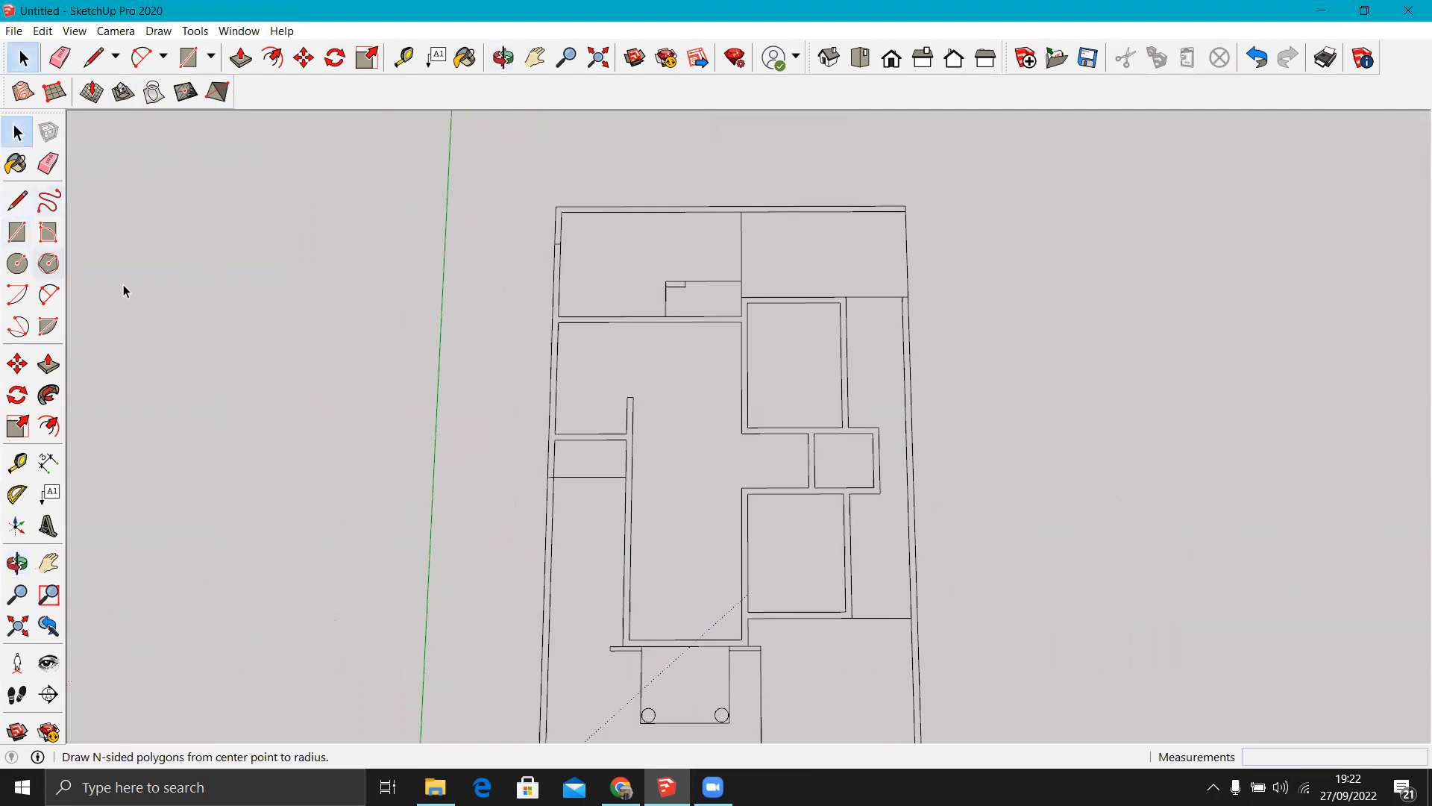
Draw a 900 × 15 cm rectangle over the rear boundary wall to give it a face.
{"action": "left_click", "coordinate": [18, 234]}
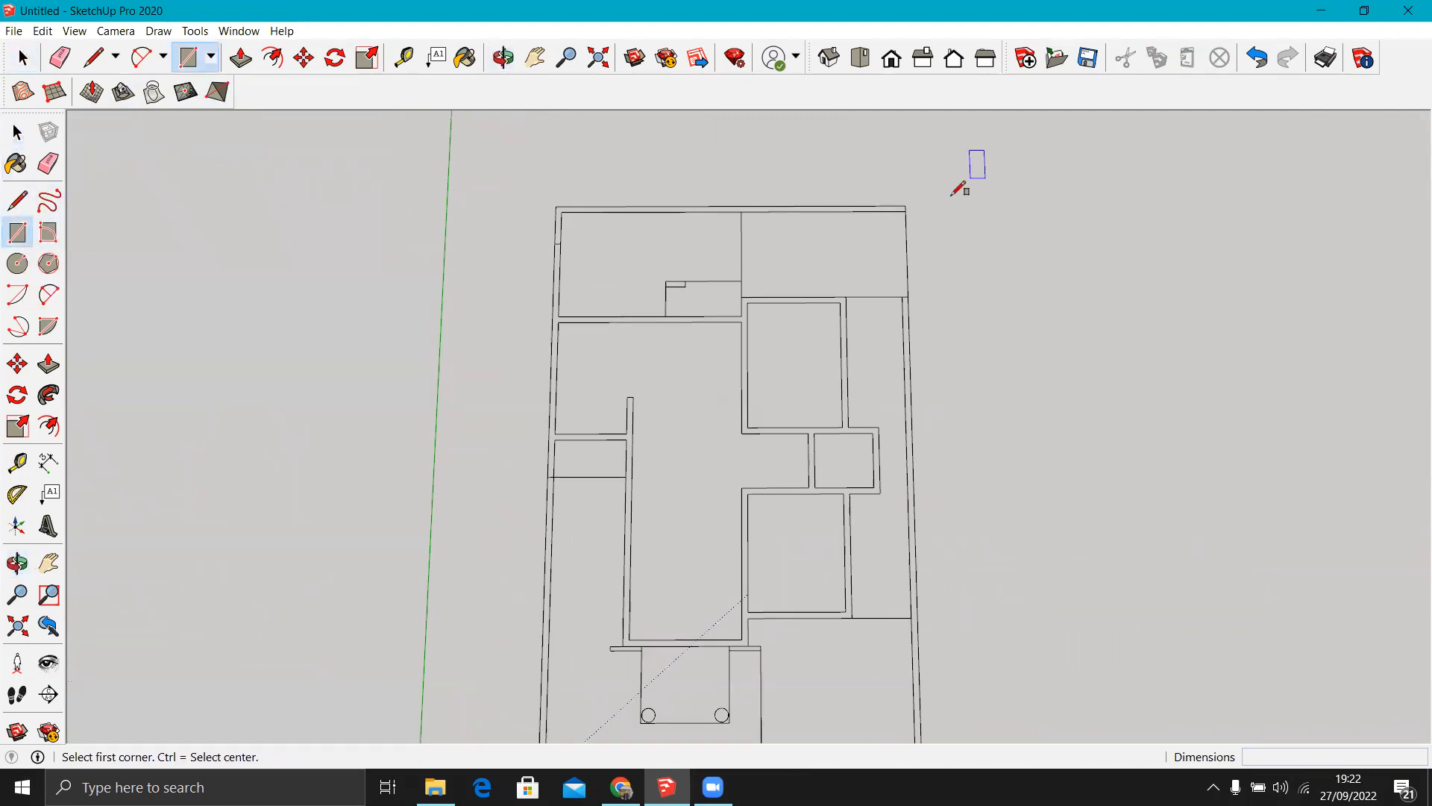
{"action": "scroll", "coordinate": [905, 206], "scroll_direction": "up", "scroll_amount": 1}
{"action": "left_click", "coordinate": [900, 209]}
{"action": "scroll", "coordinate": [457, 196], "scroll_direction": "up", "scroll_amount": 1}
{"action": "left_click", "coordinate": [450, 200]}
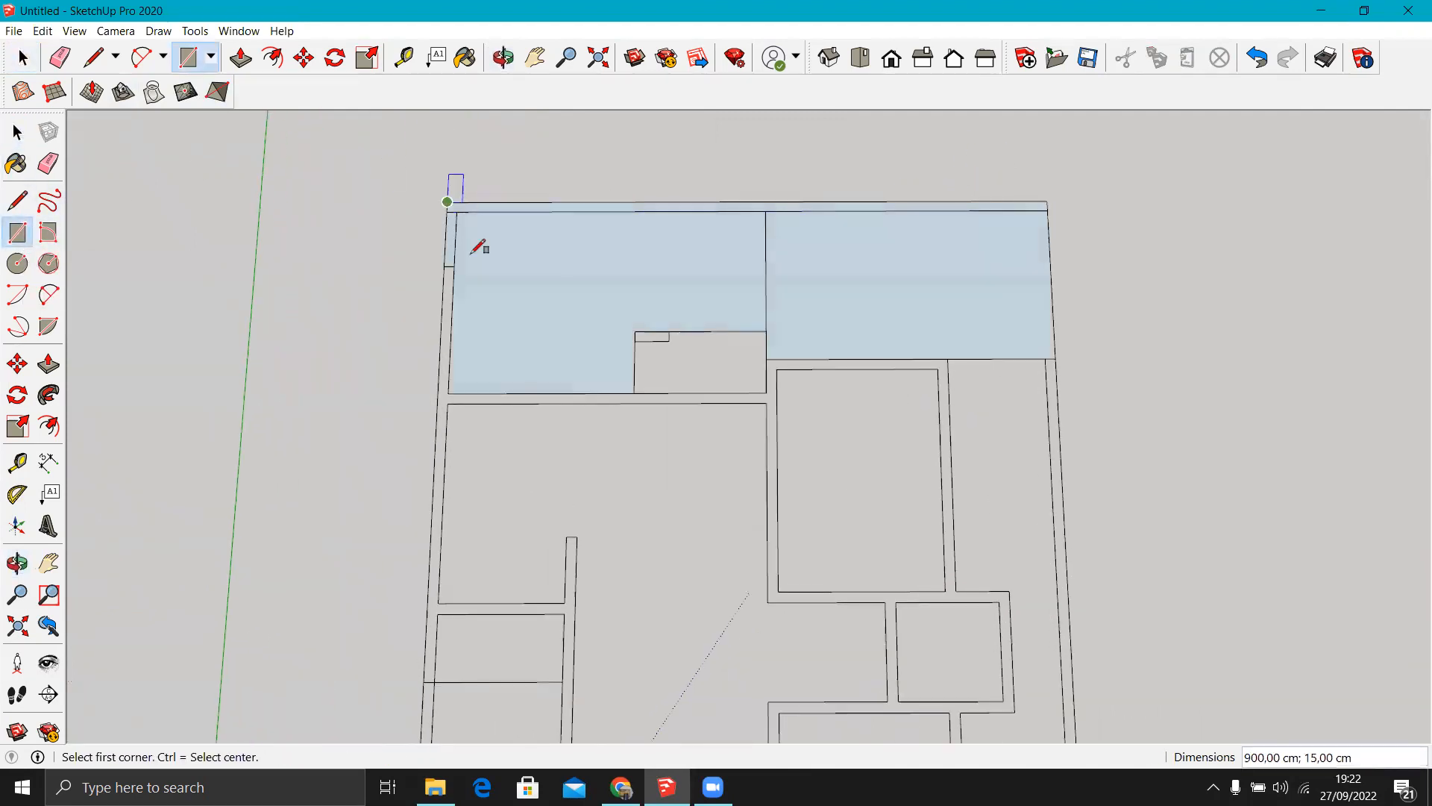
Draw a rectangle along the left boundary wall to its front end so its outline fills with a face.
{"action": "left_click", "coordinate": [447, 263]}
{"action": "scroll", "coordinate": [448, 262], "scroll_direction": "down", "scroll_amount": 4}
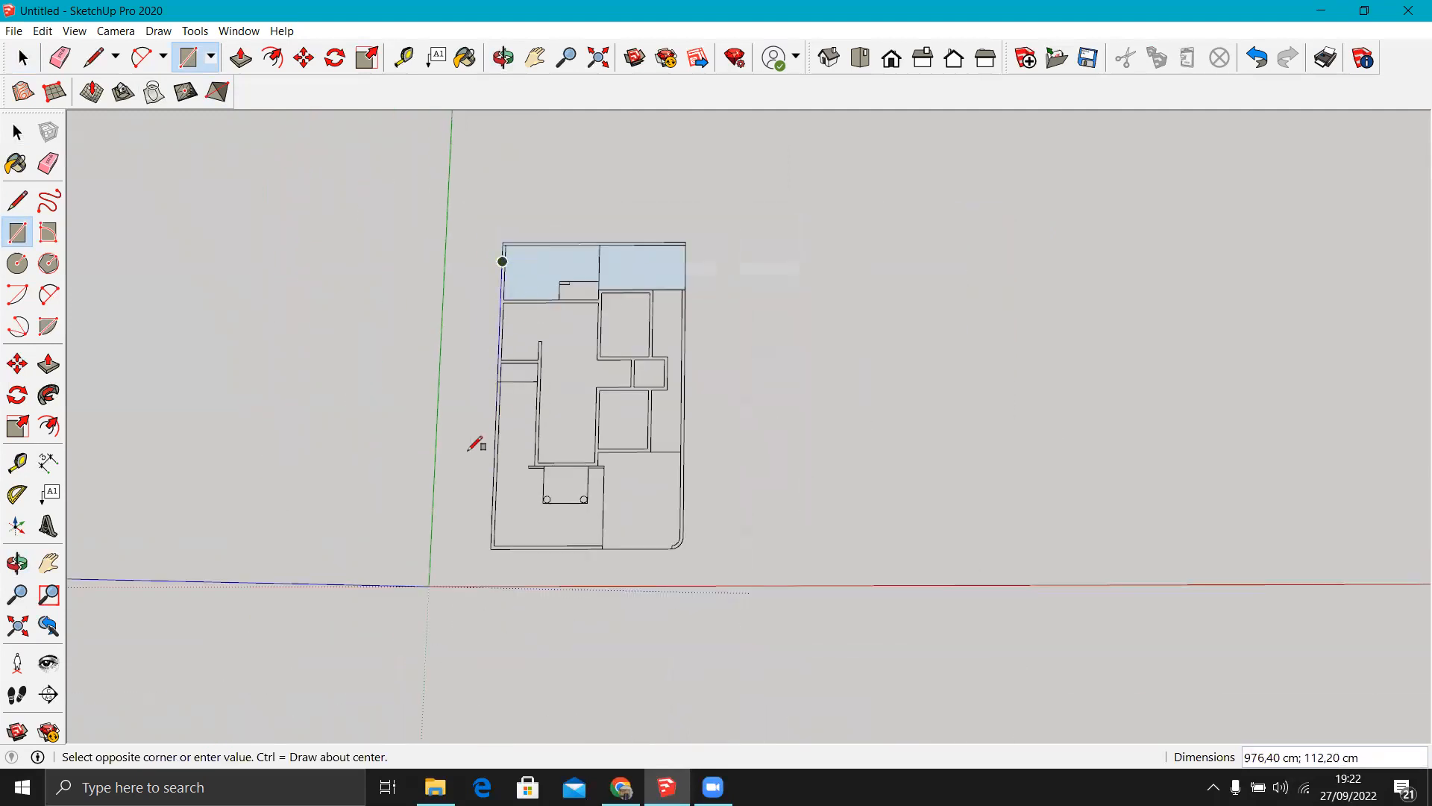
{"action": "scroll", "coordinate": [518, 351], "scroll_direction": "up", "scroll_amount": 3}
{"action": "left_click", "coordinate": [510, 355]}
Draw a rectangle along the side passage between the right-hand rooms and the right boundary wall to create its face.
{"action": "scroll", "coordinate": [522, 373], "scroll_direction": "down", "scroll_amount": 5}
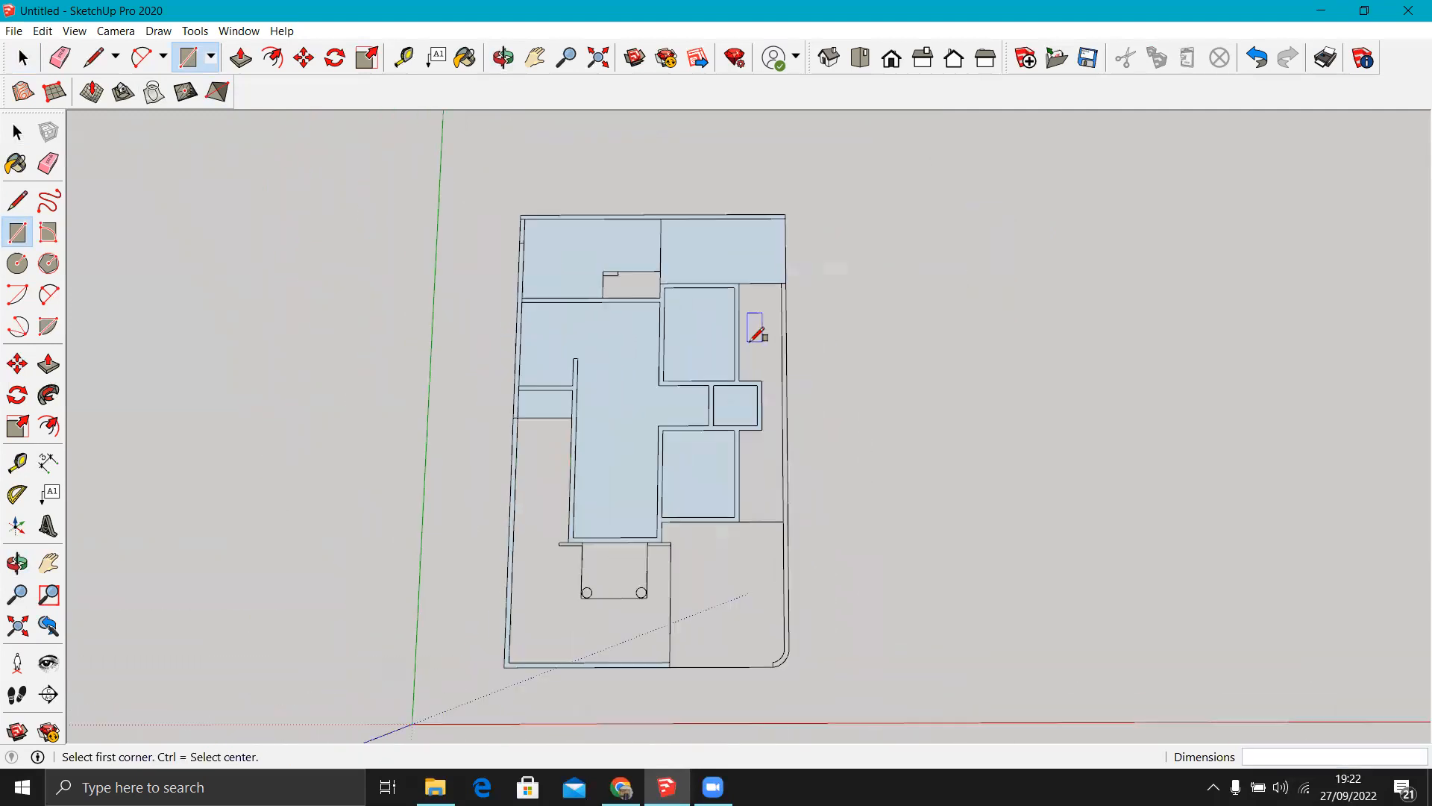
{"action": "scroll", "coordinate": [799, 256], "scroll_direction": "up", "scroll_amount": 4}
{"action": "left_click", "coordinate": [789, 258]}
{"action": "left_click", "coordinate": [799, 485]}
Draw a line about 14.87 cm long across the front end of the rounded boundary corner.
{"action": "scroll", "coordinate": [795, 480], "scroll_direction": "up", "scroll_amount": 3}
{"action": "key", "text": "e"}
{"action": "scroll", "coordinate": [792, 440], "scroll_direction": "down", "scroll_amount": 2}
{"action": "scroll", "coordinate": [761, 601], "scroll_direction": "down", "scroll_amount": 4}
{"action": "scroll", "coordinate": [754, 575], "scroll_direction": "up", "scroll_amount": 8}
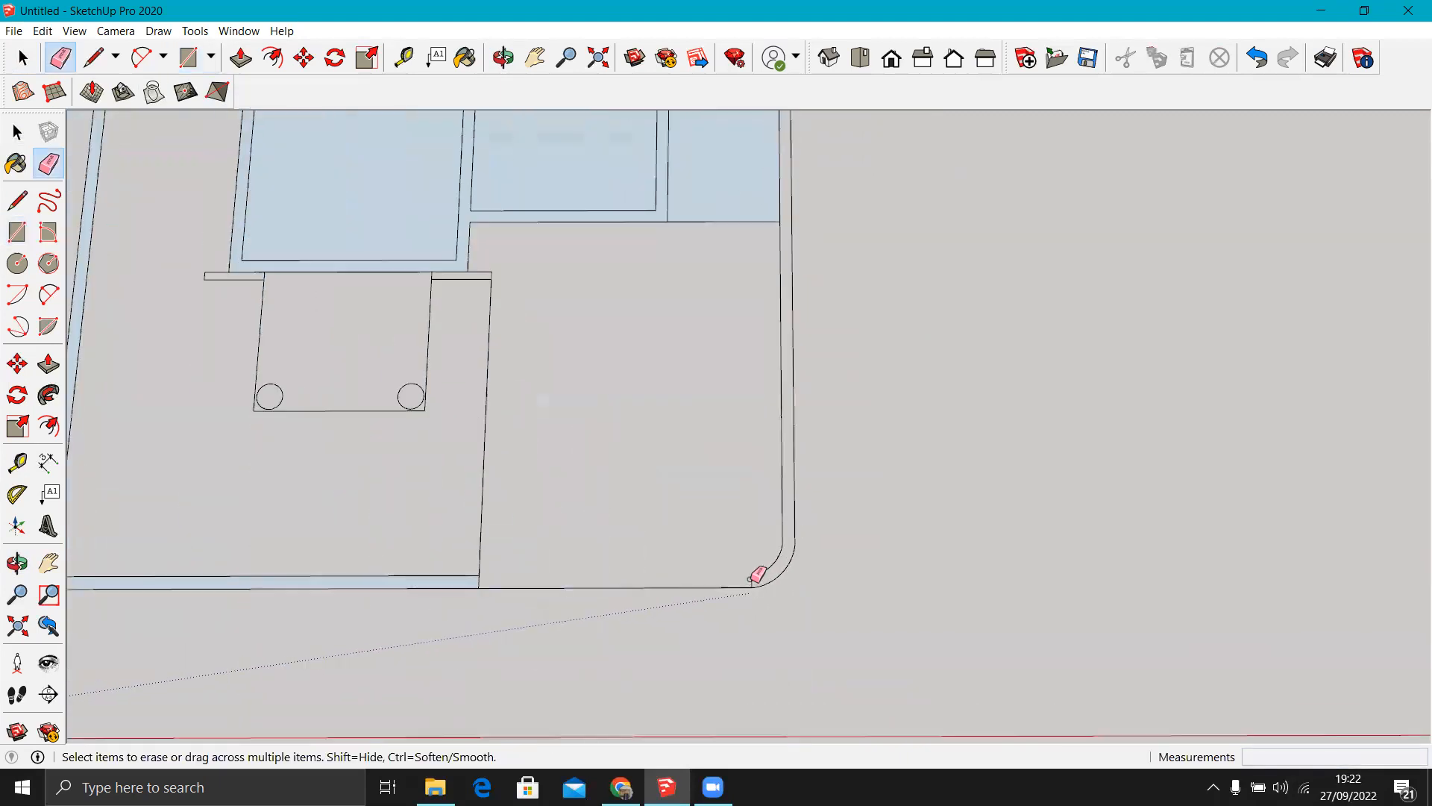
{"action": "key", "text": "l"}
{"action": "left_click", "coordinate": [752, 571]}
{"action": "left_click", "coordinate": [752, 595]}
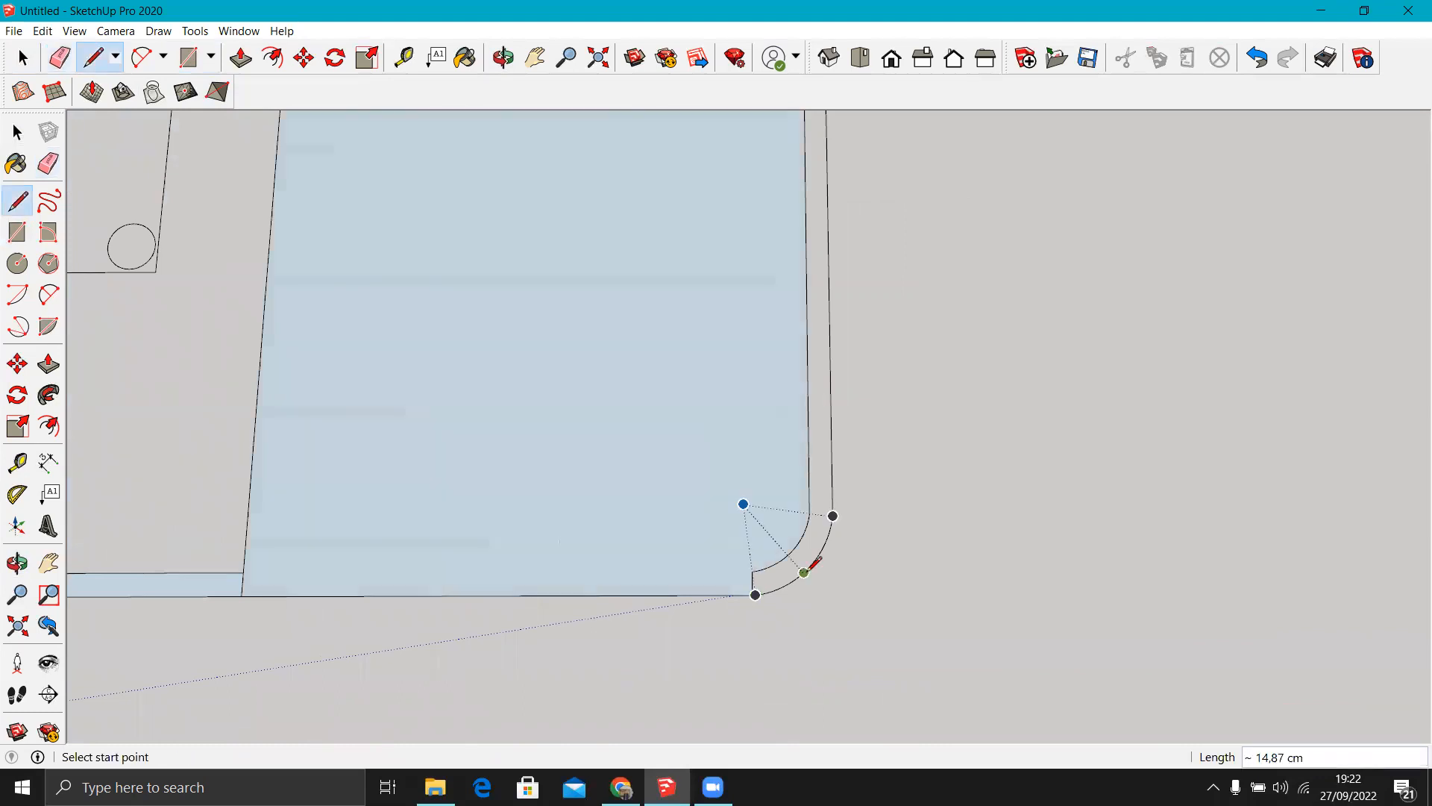
Draw a line across the right boundary wall above the rounded corner and retrace the short line at the corner's front end.
{"action": "scroll", "coordinate": [767, 597], "scroll_direction": "down", "scroll_amount": 3}
{"action": "scroll", "coordinate": [793, 550], "scroll_direction": "up", "scroll_amount": 3}
{"action": "left_click", "coordinate": [794, 524]}
{"action": "left_click", "coordinate": [817, 525]}
{"action": "left_click", "coordinate": [732, 603]}
{"action": "scroll", "coordinate": [736, 606], "scroll_direction": "up", "scroll_amount": 2}
{"action": "left_click", "coordinate": [727, 643]}
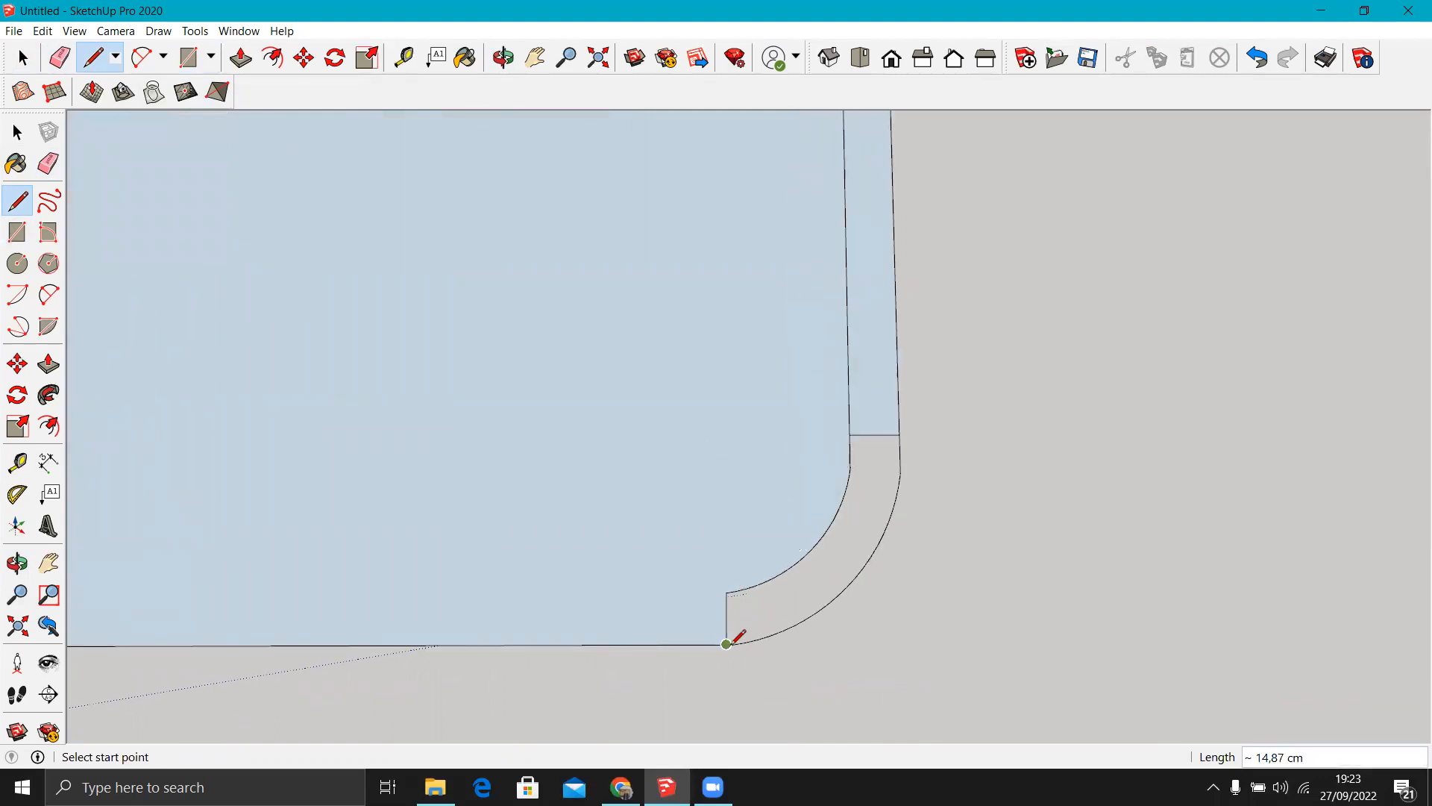
Add guides along the front and right boundary edges and draw lines along them to form a square outer corner.
{"action": "key", "text": "t"}
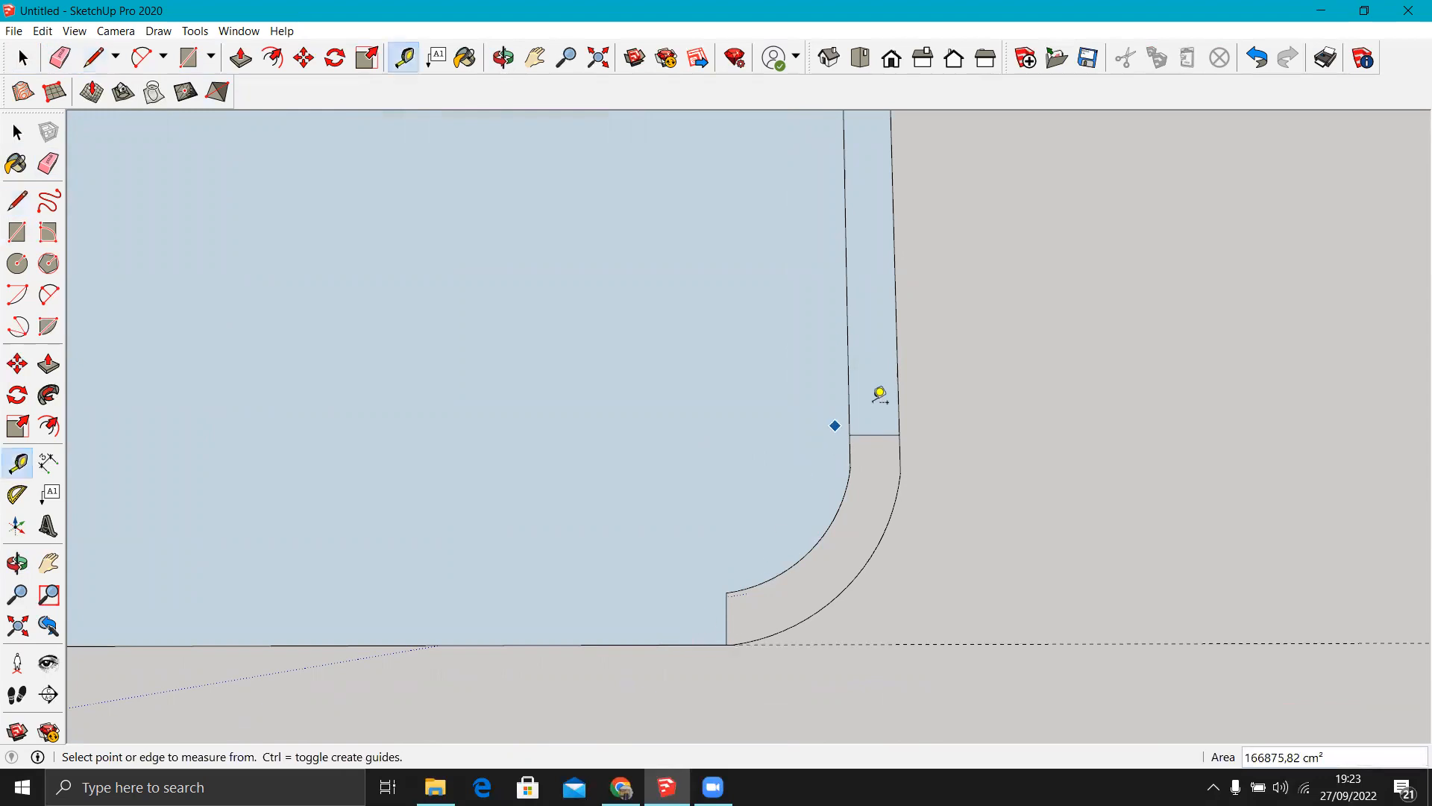
{"action": "key", "text": "l"}
{"action": "left_click", "coordinate": [905, 644]}
{"action": "left_click", "coordinate": [734, 643]}
Erase the two arcs and the short end line of the rounded boundary corner.
{"action": "key", "text": "e"}
{"action": "left_click", "coordinate": [791, 625]}
{"action": "left_click", "coordinate": [776, 572]}
{"action": "left_click", "coordinate": [727, 601]}
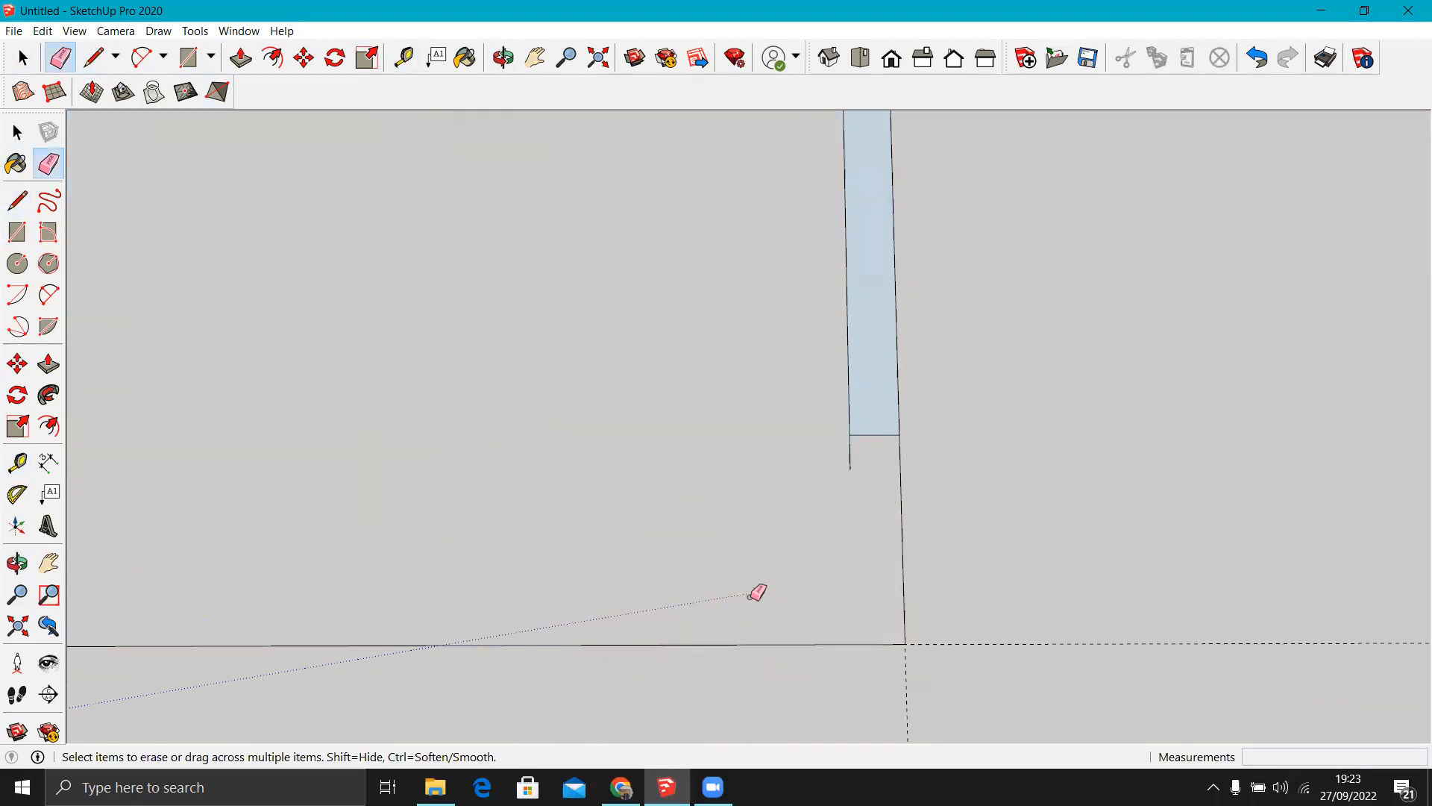
Extend the right boundary wall's inner edge about 51 cm to the front edge and erase the line crossing the wall.
{"action": "key", "text": "l"}
{"action": "left_click", "coordinate": [851, 469]}
{"action": "left_click", "coordinate": [853, 643]}
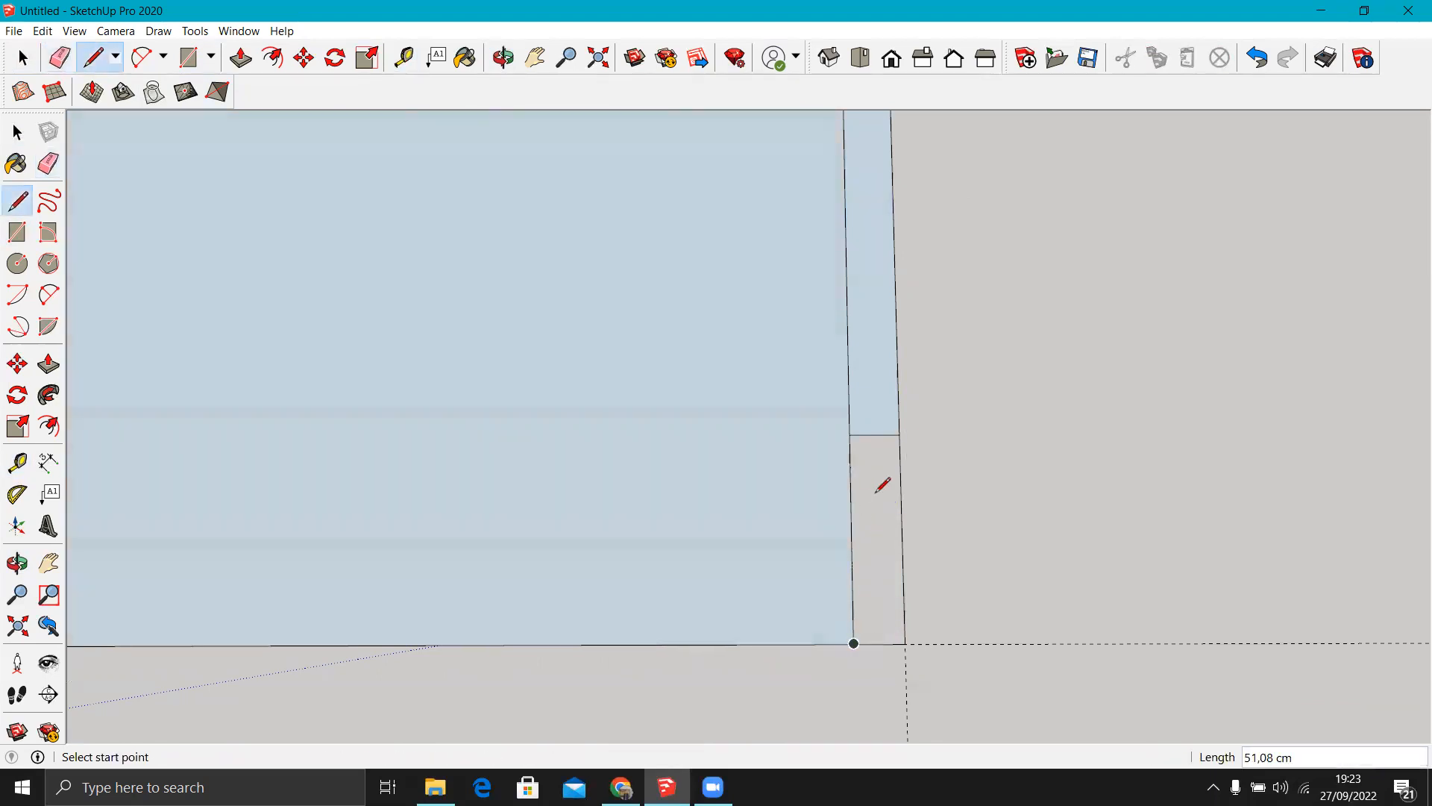
{"action": "key", "text": "e"}
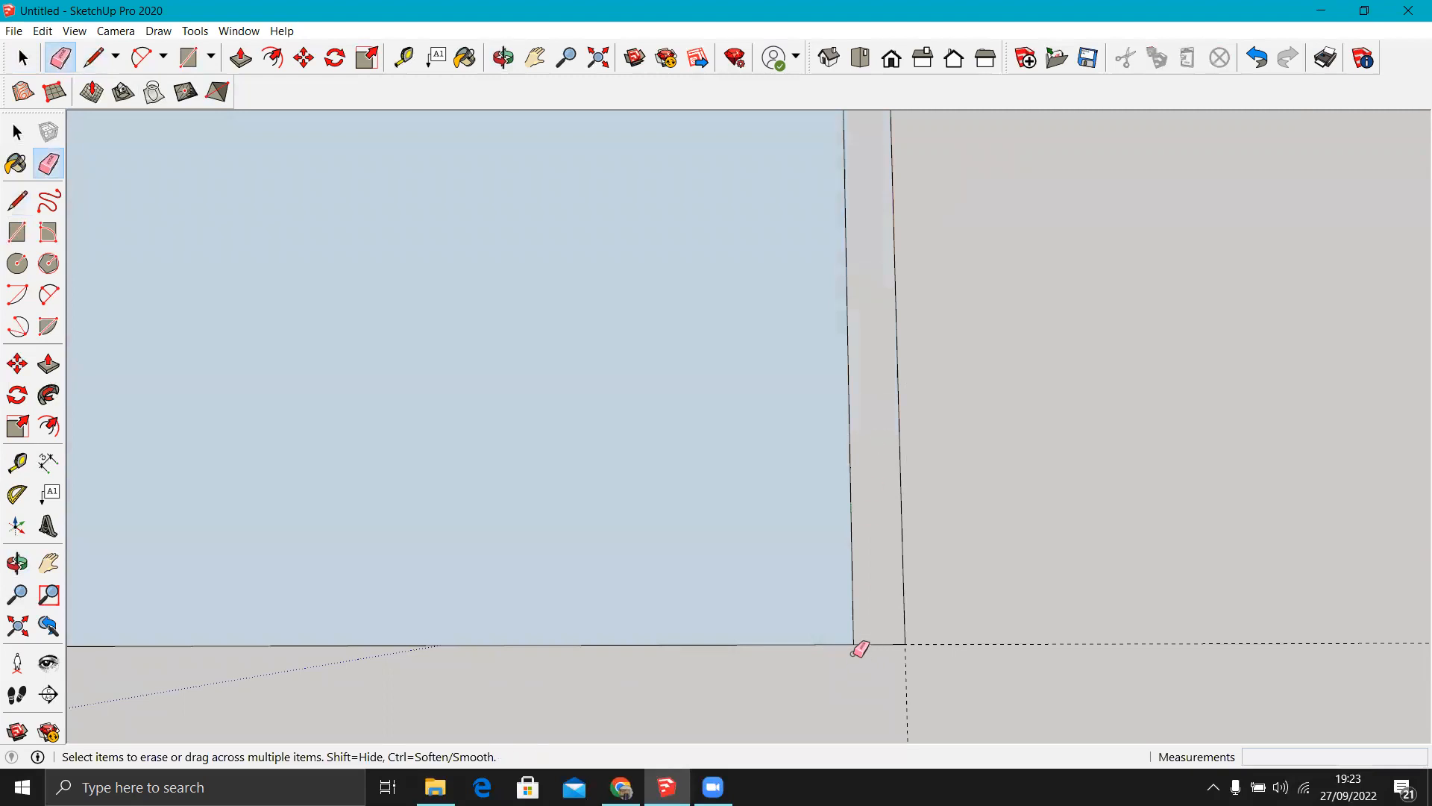
Draw rectangles along the right boundary wall from its front inner corner so the whole wall strip has a face.
{"action": "key", "text": "r"}
{"action": "left_click", "coordinate": [855, 643]}
{"action": "scroll", "coordinate": [854, 631], "scroll_direction": "down", "scroll_amount": 5}
{"action": "scroll", "coordinate": [848, 386], "scroll_direction": "up", "scroll_amount": 5}
{"action": "left_click", "coordinate": [857, 305]}
{"action": "left_click", "coordinate": [829, 310]}
{"action": "scroll", "coordinate": [745, 270], "scroll_direction": "down", "scroll_amount": 5}
{"action": "scroll", "coordinate": [753, 540], "scroll_direction": "up", "scroll_amount": 4}
{"action": "left_click", "coordinate": [753, 541]}
{"action": "scroll", "coordinate": [752, 552], "scroll_direction": "up", "scroll_amount": 5}
{"action": "key", "text": "e"}
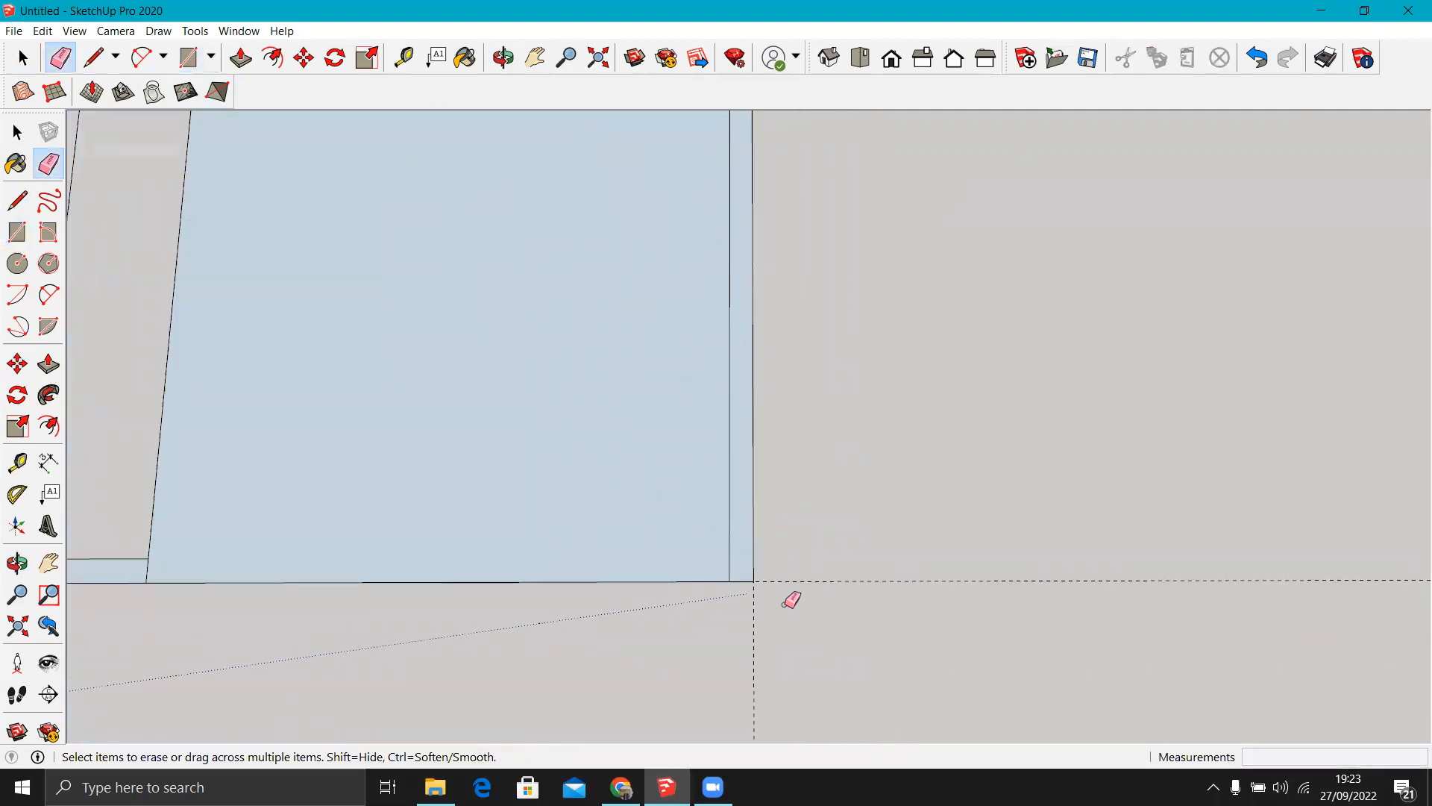
Draw a line along the rear edge of the small recess behind the house to give it a face.
{"action": "scroll", "coordinate": [786, 562], "scroll_direction": "down", "scroll_amount": 6}
{"action": "scroll", "coordinate": [693, 248], "scroll_direction": "up", "scroll_amount": 5}
{"action": "scroll", "coordinate": [681, 270], "scroll_direction": "up", "scroll_amount": 4}
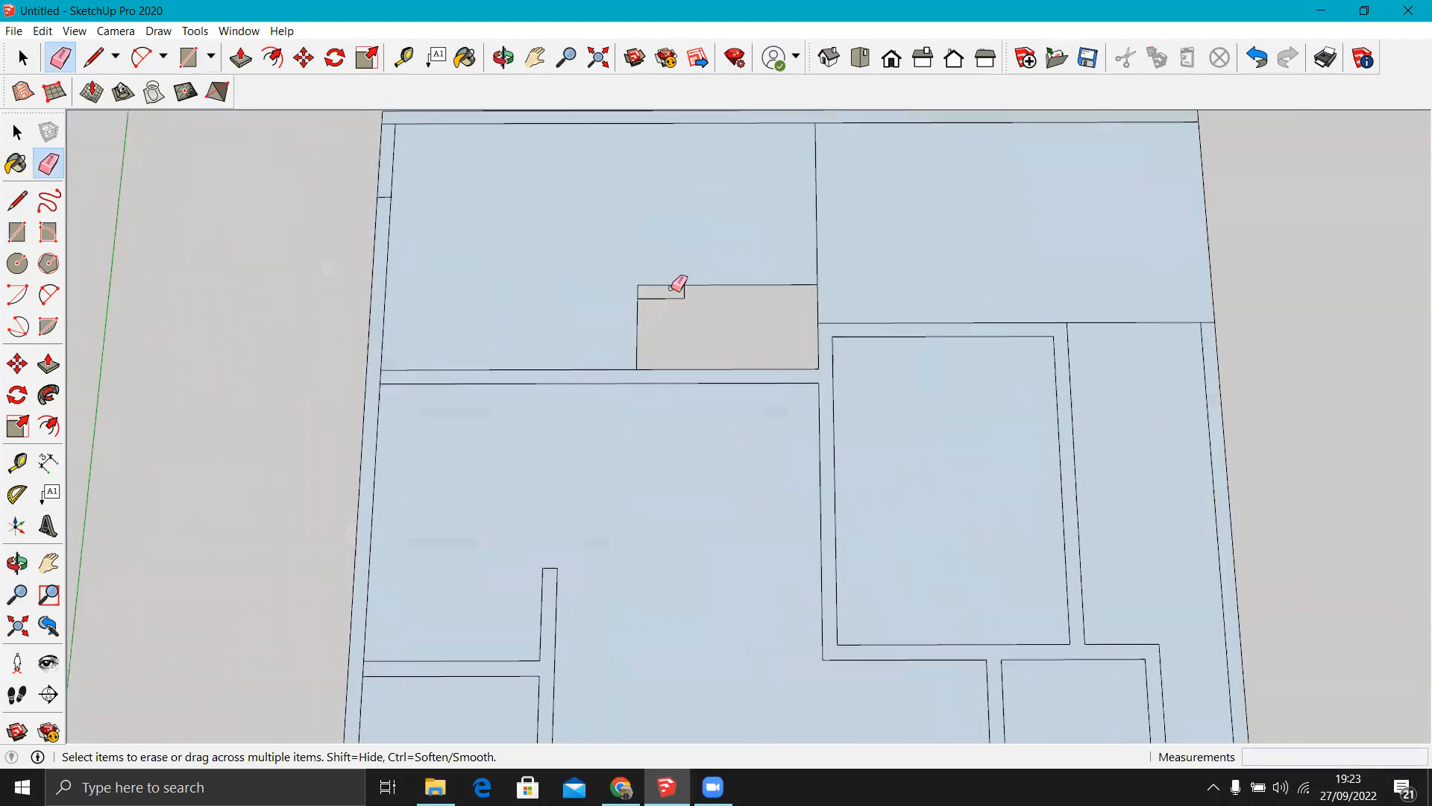
{"action": "left_click", "coordinate": [18, 202]}
{"action": "left_click", "coordinate": [625, 282]}
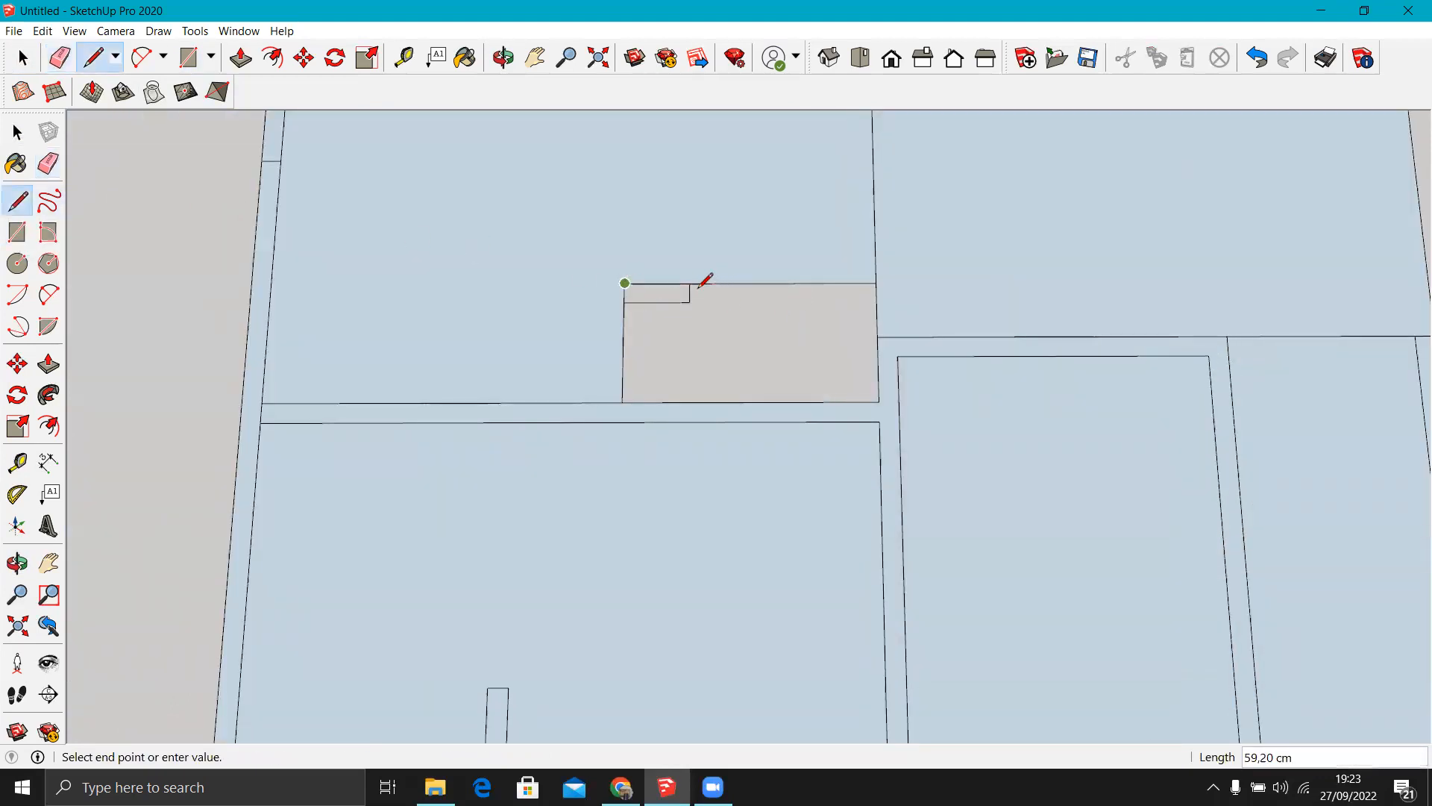
{"action": "left_click", "coordinate": [877, 283]}
Trace lines over the wall stubs on both sides of the porch and the porch's house-side edge to create their faces.
{"action": "scroll", "coordinate": [772, 282], "scroll_direction": "down", "scroll_amount": 3}
{"action": "scroll", "coordinate": [772, 282], "scroll_direction": "down", "scroll_amount": 3}
{"action": "scroll", "coordinate": [638, 478], "scroll_direction": "down", "scroll_amount": 2}
{"action": "scroll", "coordinate": [640, 593], "scroll_direction": "up", "scroll_amount": 5}
{"action": "left_click", "coordinate": [639, 558]}
{"action": "left_click", "coordinate": [562, 556]}
{"action": "left_click", "coordinate": [858, 556]}
{"action": "left_click", "coordinate": [934, 555]}
{"action": "scroll", "coordinate": [750, 513], "scroll_direction": "down", "scroll_amount": 2}
{"action": "scroll", "coordinate": [664, 536], "scroll_direction": "up", "scroll_amount": 1}
{"action": "left_click", "coordinate": [676, 538]}
{"action": "left_click", "coordinate": [859, 537]}
{"action": "scroll", "coordinate": [865, 528], "scroll_direction": "down", "scroll_amount": 2}
Erase the two column circles in the front corners of the porch.
{"action": "scroll", "coordinate": [823, 586], "scroll_direction": "up", "scroll_amount": 3}
{"action": "key", "text": "space"}
{"action": "left_click", "coordinate": [831, 589]}
{"action": "scroll", "coordinate": [830, 595], "scroll_direction": "up", "scroll_amount": 1}
{"action": "scroll", "coordinate": [830, 595], "scroll_direction": "up", "scroll_amount": 1}
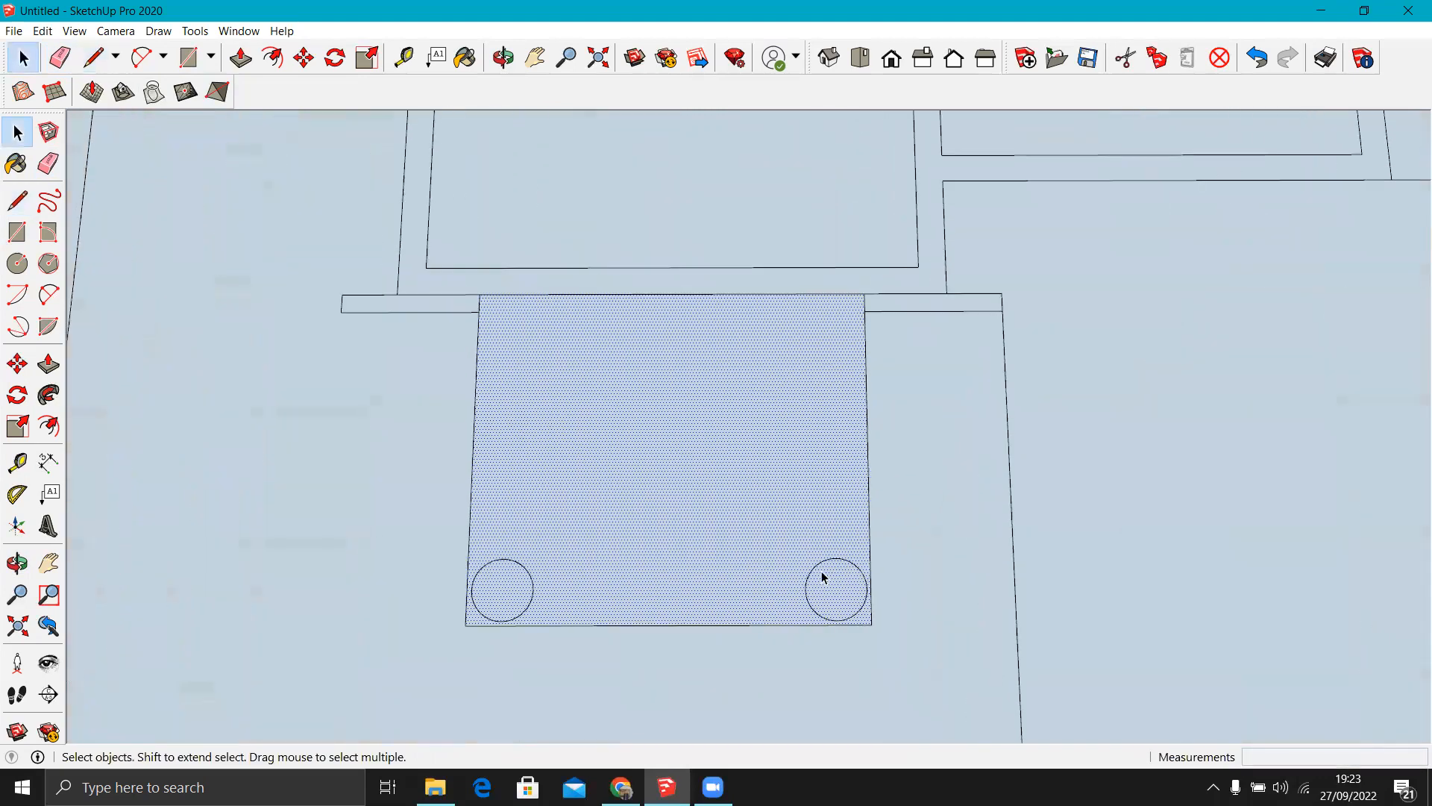
{"action": "key", "text": "e"}
{"action": "left_click", "coordinate": [830, 560]}
{"action": "left_click", "coordinate": [526, 570]}
Select the yard, room and wall faces in turn to check whether they are separate surfaces.
{"action": "scroll", "coordinate": [679, 606], "scroll_direction": "down", "scroll_amount": 2}
{"action": "key", "text": "space"}
{"action": "scroll", "coordinate": [679, 600], "scroll_direction": "down", "scroll_amount": 2}
{"action": "left_click", "coordinate": [682, 594]}
{"action": "scroll", "coordinate": [682, 593], "scroll_direction": "down", "scroll_amount": 2}
{"action": "scroll", "coordinate": [701, 464], "scroll_direction": "up", "scroll_amount": 1}
{"action": "scroll", "coordinate": [701, 465], "scroll_direction": "down", "scroll_amount": 1}
{"action": "left_click", "coordinate": [700, 473]}
{"action": "left_click", "coordinate": [849, 224]}
Trace an edge of each of the three enclosed right-hand rooms to separate their floors from the wall face.
{"action": "scroll", "coordinate": [773, 181], "scroll_direction": "up", "scroll_amount": 2}
{"action": "key", "text": "l"}
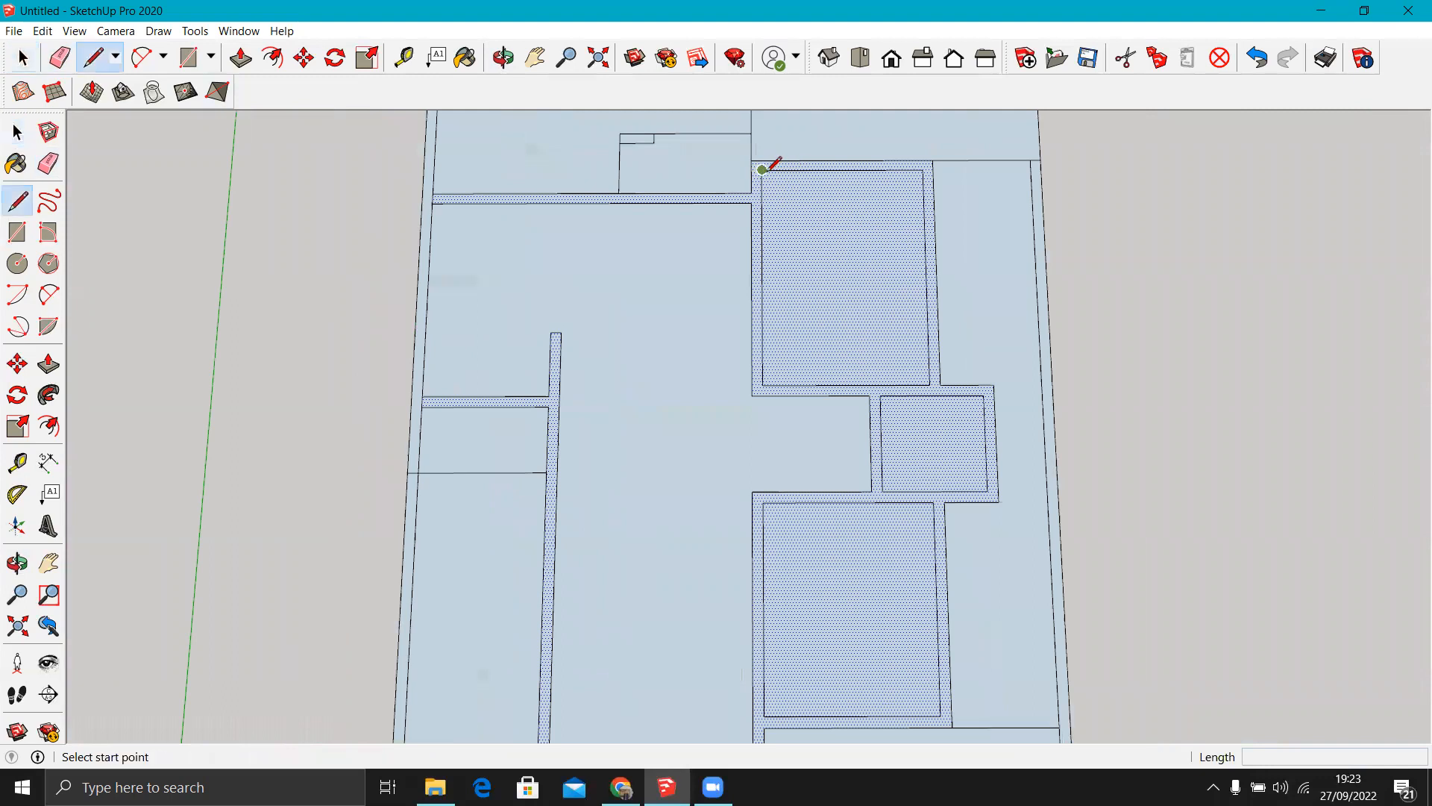
{"action": "left_click", "coordinate": [762, 169]}
{"action": "left_click", "coordinate": [924, 170]}
{"action": "left_click", "coordinate": [882, 396]}
{"action": "left_click", "coordinate": [882, 492]}
{"action": "left_click", "coordinate": [933, 501]}
{"action": "left_click", "coordinate": [763, 501]}
Select the room floors, left-hand spaces and rear-left yard to check that each has its own face.
{"action": "scroll", "coordinate": [892, 441], "scroll_direction": "down", "scroll_amount": 5}
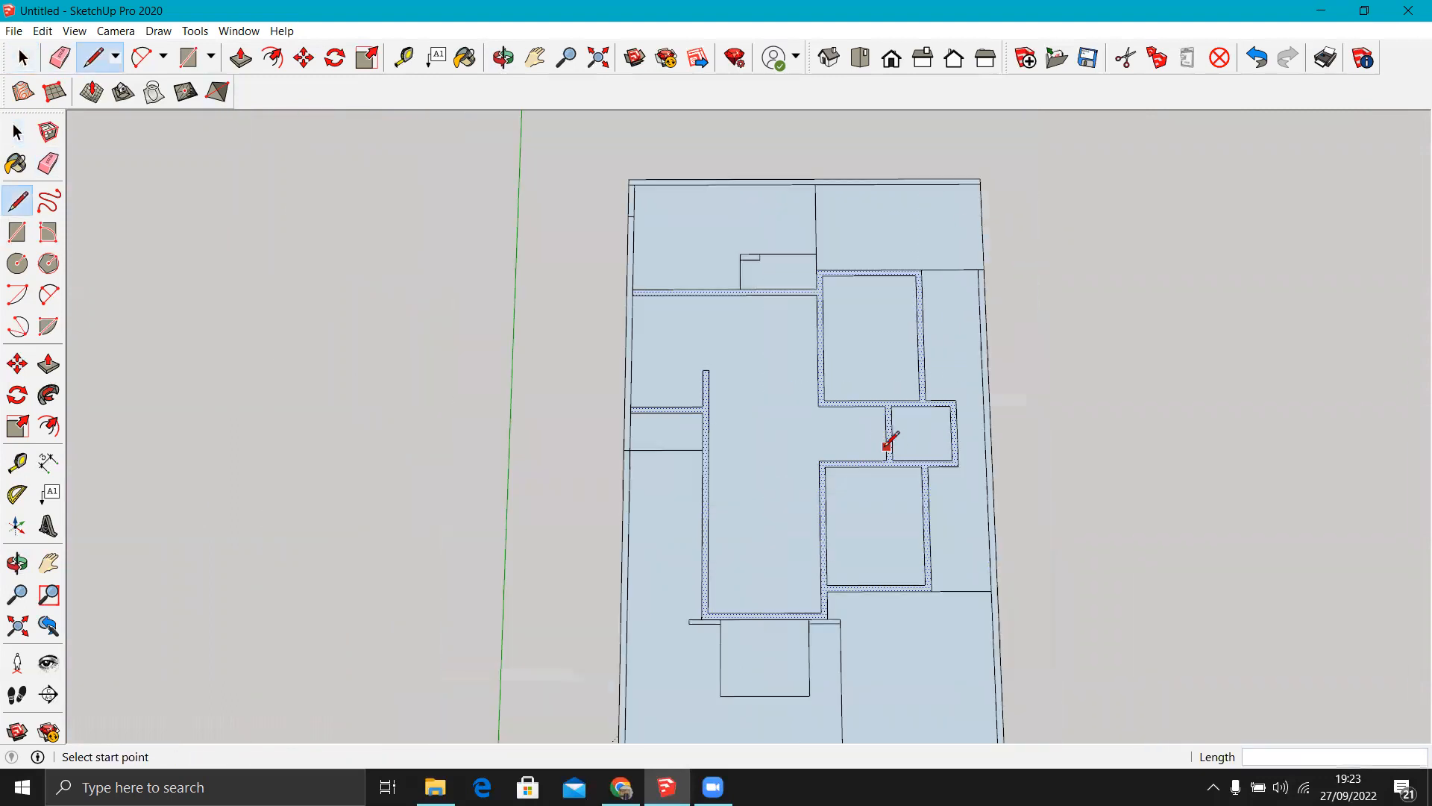
{"action": "key", "text": "space"}
{"action": "left_click", "coordinate": [918, 579]}
{"action": "left_click", "coordinate": [821, 600]}
{"action": "left_click", "coordinate": [821, 634]}
{"action": "left_click", "coordinate": [741, 449]}
{"action": "scroll", "coordinate": [714, 466], "scroll_direction": "up", "scroll_amount": 8}
{"action": "scroll", "coordinate": [729, 458], "scroll_direction": "down", "scroll_amount": 6}
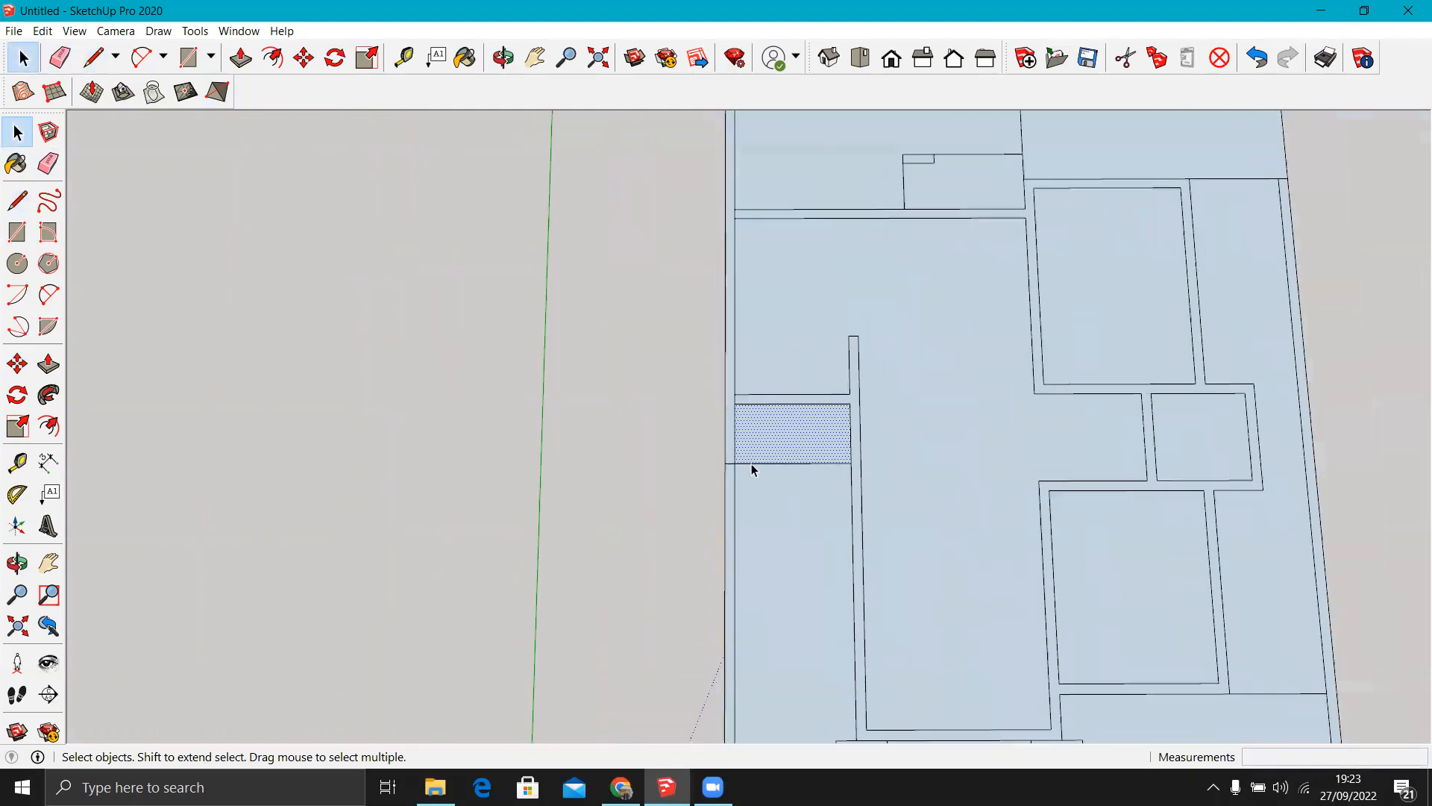
{"action": "scroll", "coordinate": [746, 336], "scroll_direction": "up", "scroll_amount": 3}
{"action": "left_click", "coordinate": [761, 261]}
{"action": "scroll", "coordinate": [754, 257], "scroll_direction": "up", "scroll_amount": 4}
{"action": "key", "text": "e"}
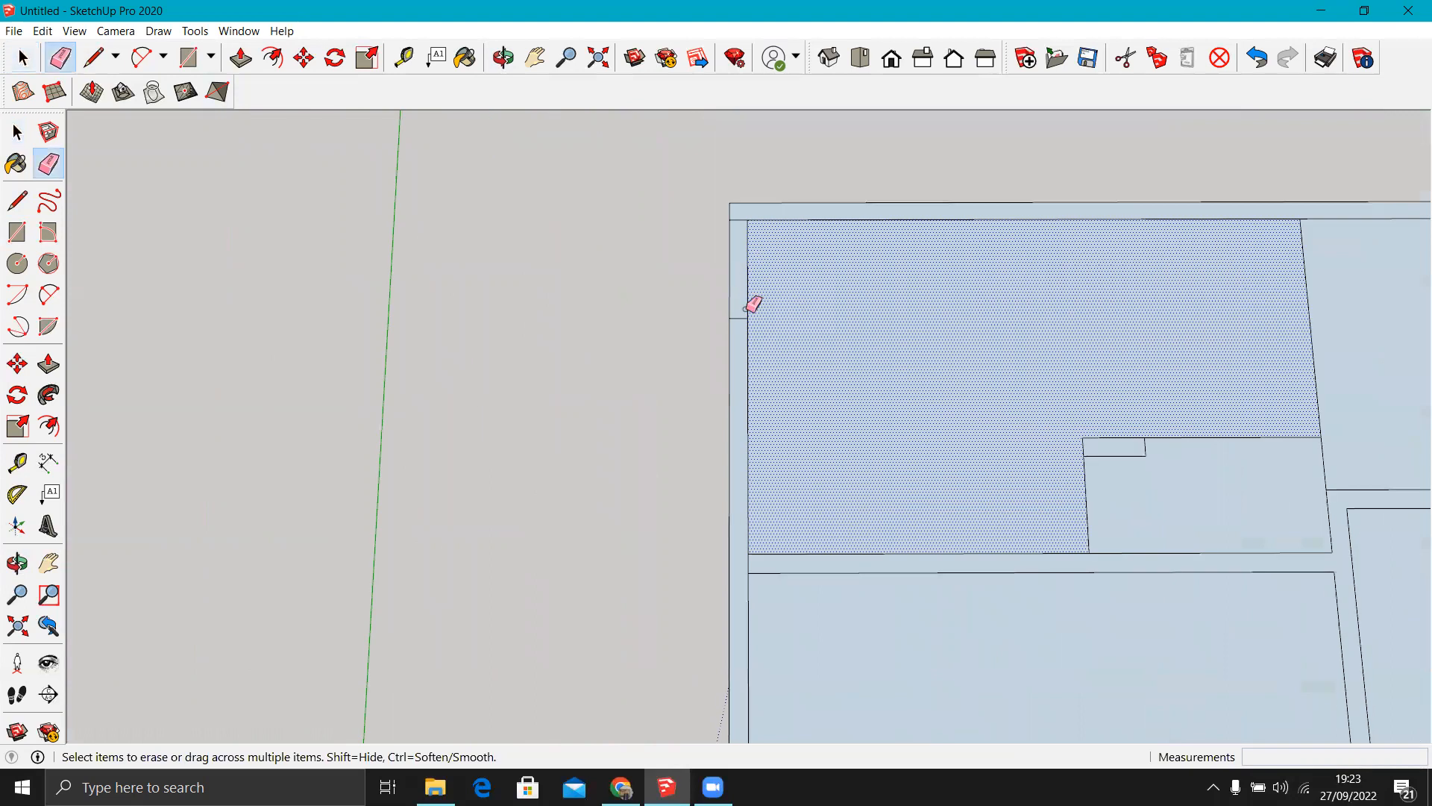
{"action": "left_click_drag", "start_coordinate": [742, 203], "coordinate": [739, 228]}
{"action": "key", "text": "ctrl+z"}
Check the rear-right yard and the remaining room and front faces by selecting them, and clear the selection.
{"action": "scroll", "coordinate": [738, 276], "scroll_direction": "down", "scroll_amount": 6}
{"action": "key", "text": "space"}
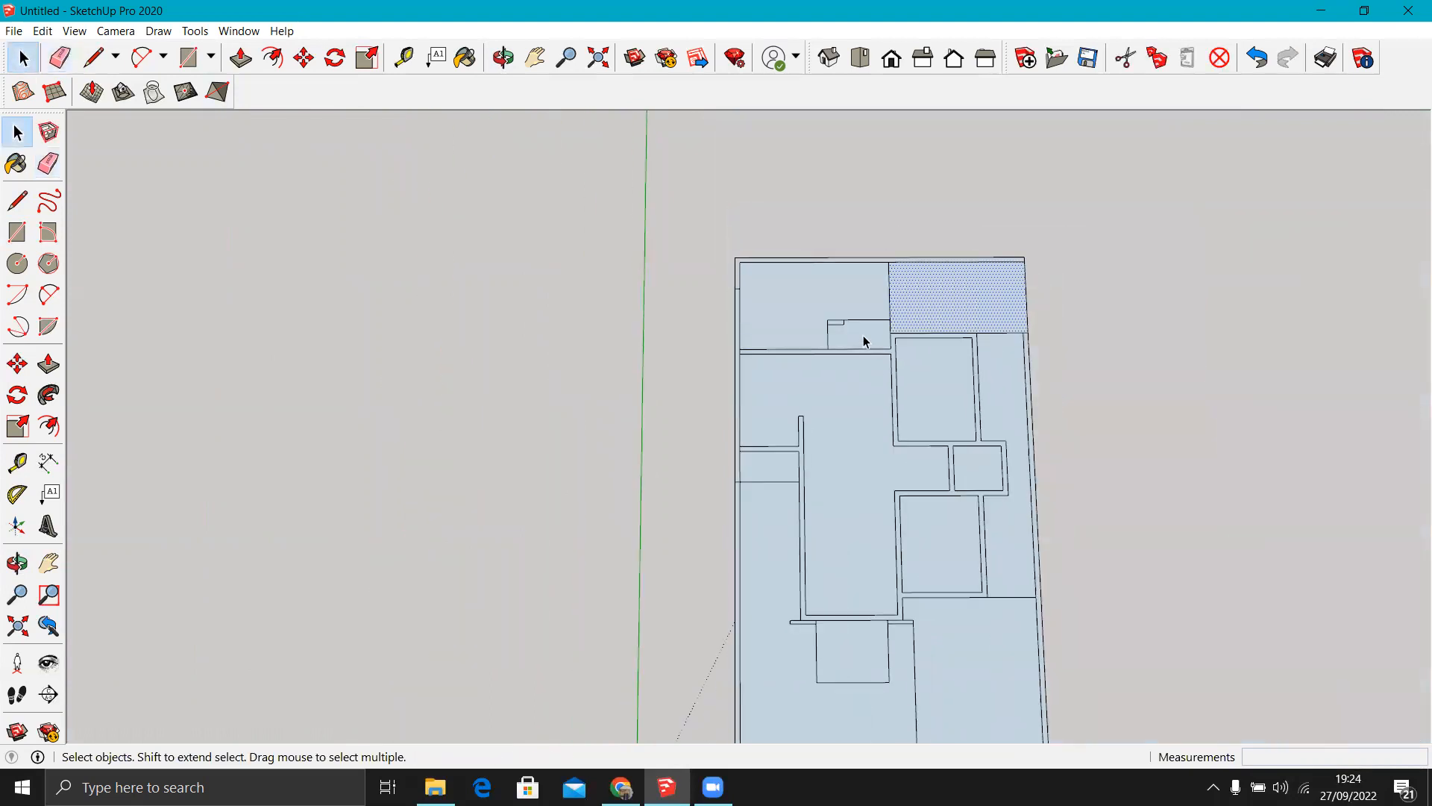
{"action": "left_click", "coordinate": [955, 384]}
{"action": "scroll", "coordinate": [838, 443], "scroll_direction": "down", "scroll_amount": 3}
{"action": "scroll", "coordinate": [837, 443], "scroll_direction": "up", "scroll_amount": 3}
{"action": "left_click", "coordinate": [831, 563]}
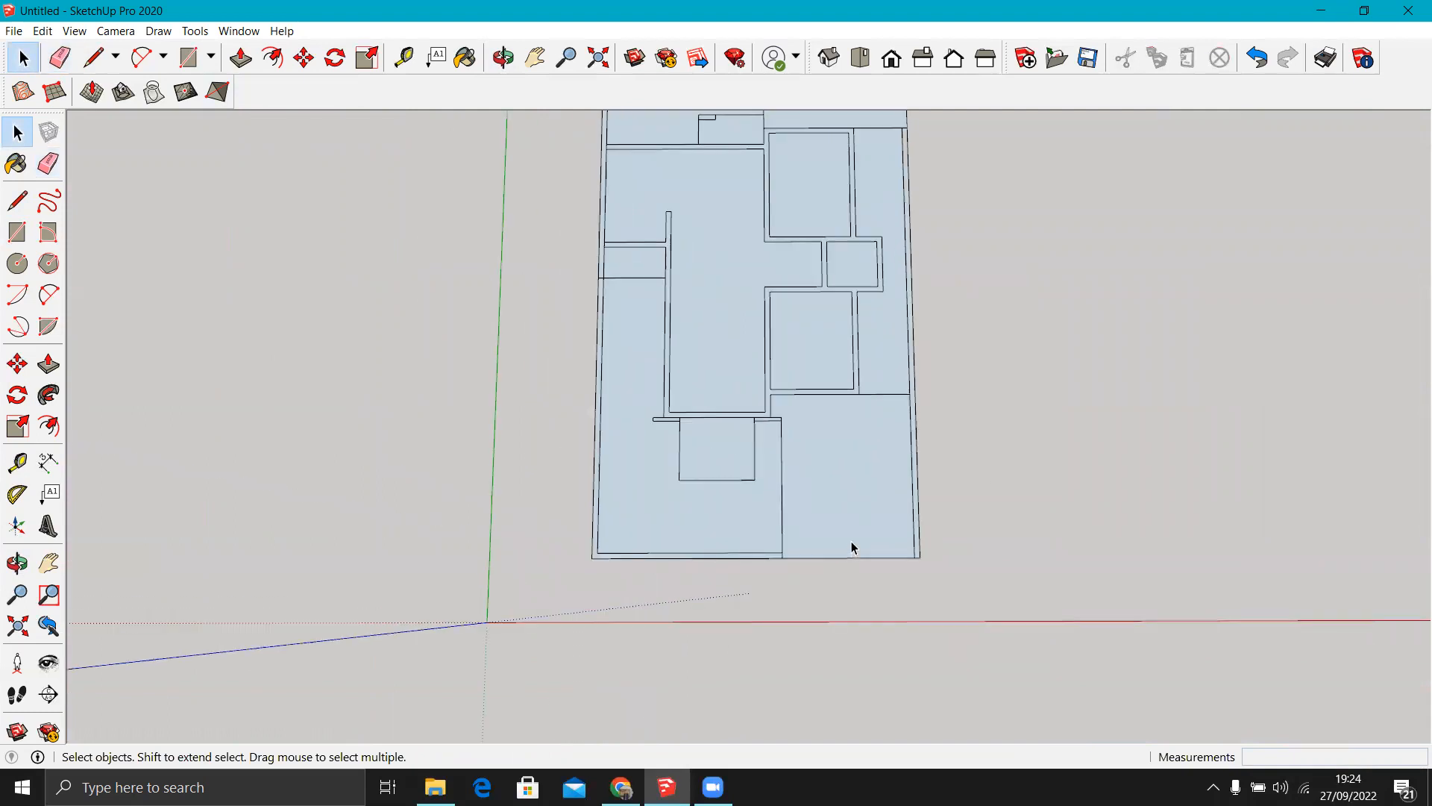
Raise the front-left yard face around the porch by 15 cm with Push/Pull.
{"action": "middle_click_drag", "start_coordinate": [853, 548], "coordinate": [735, 463]}
{"action": "scroll", "coordinate": [721, 533], "scroll_direction": "up", "scroll_amount": 4}
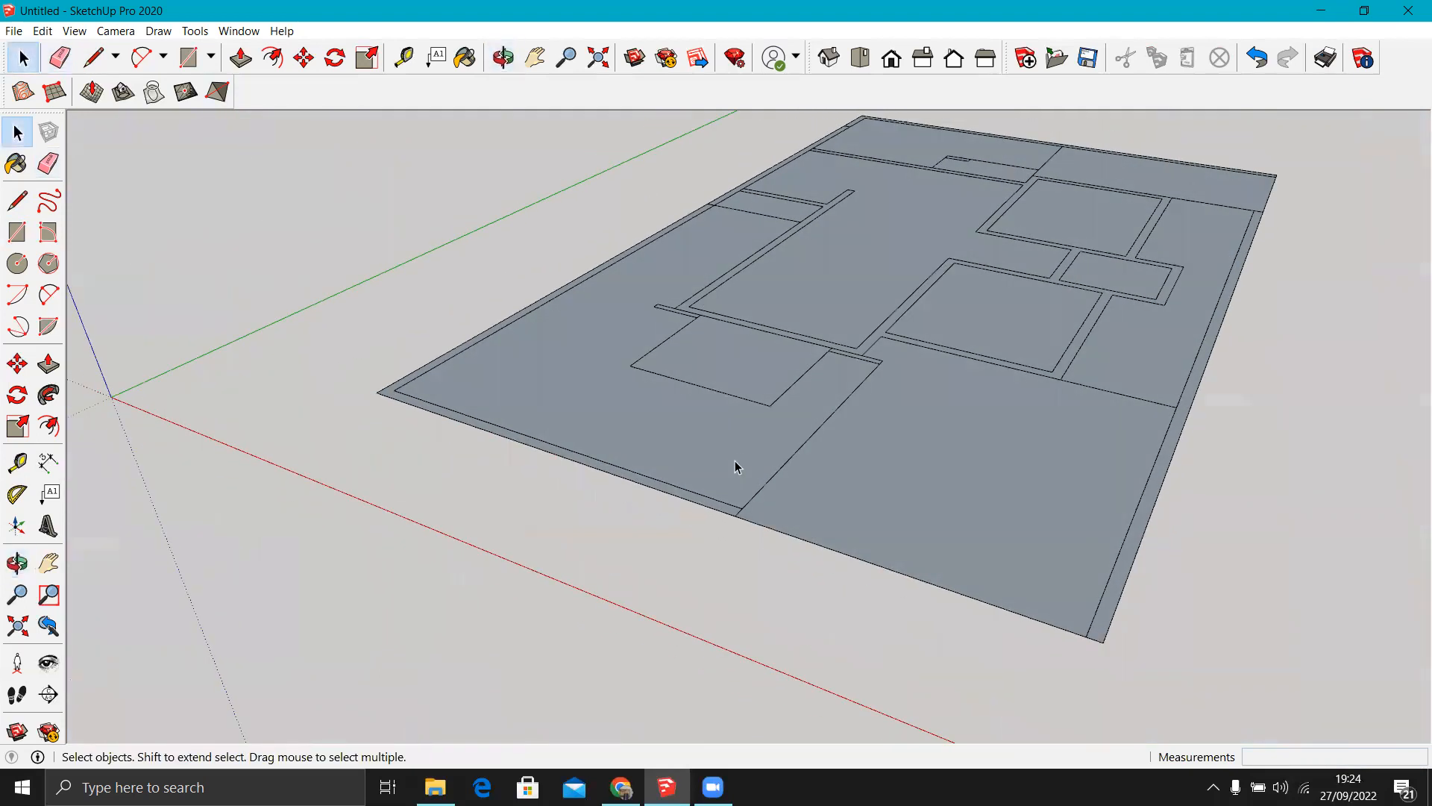
{"action": "left_click", "coordinate": [735, 472]}
{"action": "key", "text": "p"}
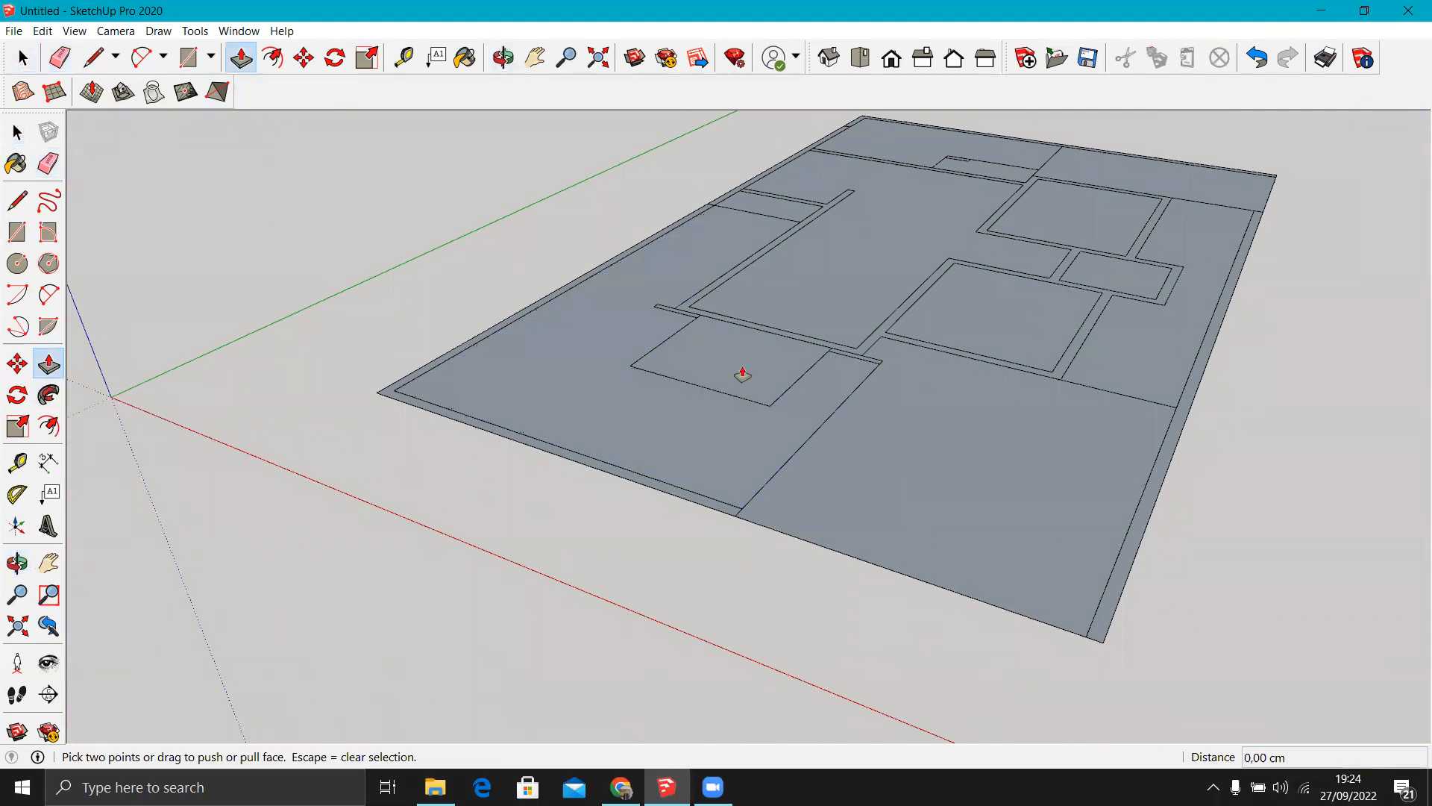
{"action": "left_click", "coordinate": [656, 420]}
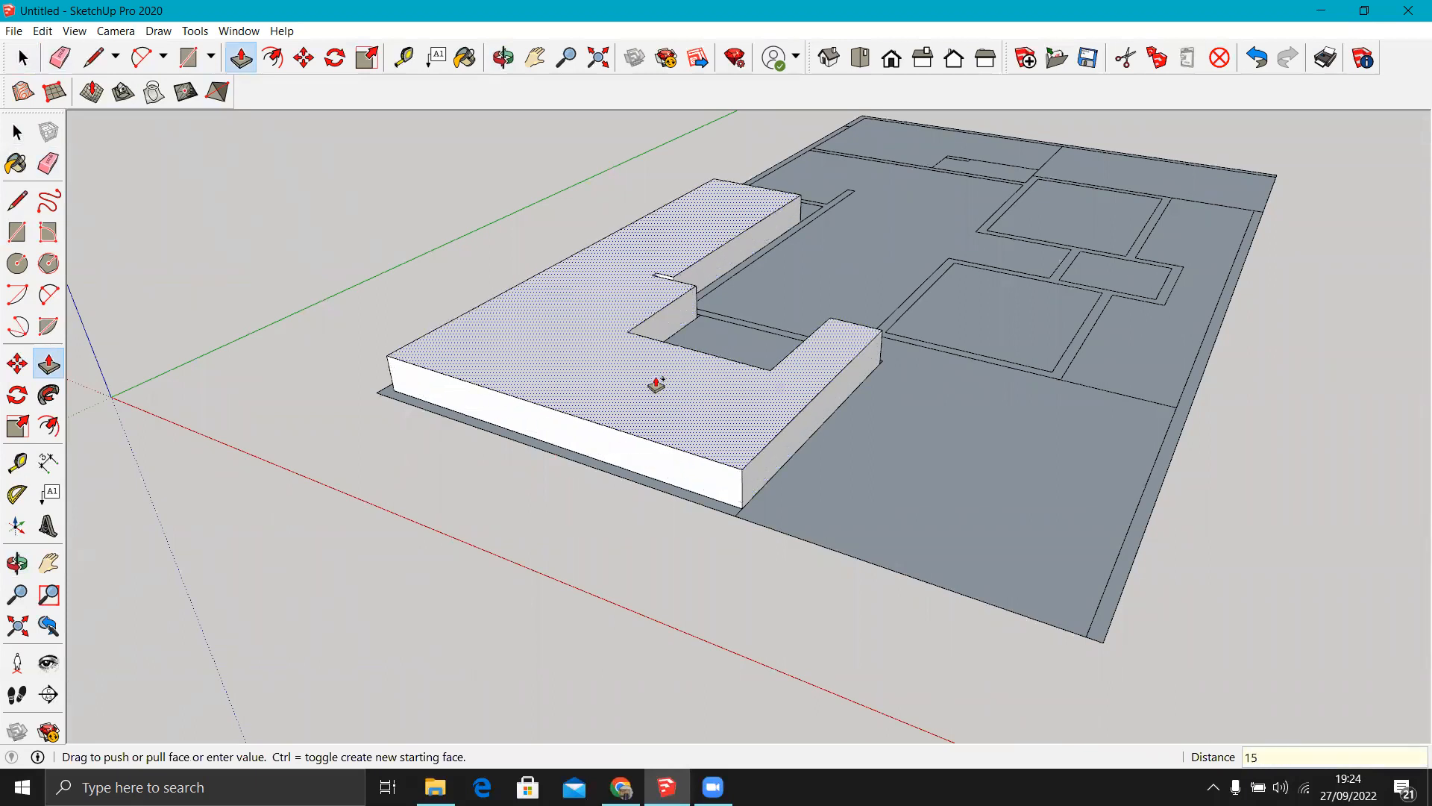
{"action": "key", "text": "Return"}
Raise the rear-left yard 15 cm to match the height of the front-left yard.
{"action": "middle_click_drag", "start_coordinate": [687, 454], "coordinate": [858, 220]}
{"action": "scroll", "coordinate": [881, 200], "scroll_direction": "up", "scroll_amount": 2}
{"action": "left_click", "coordinate": [880, 193]}
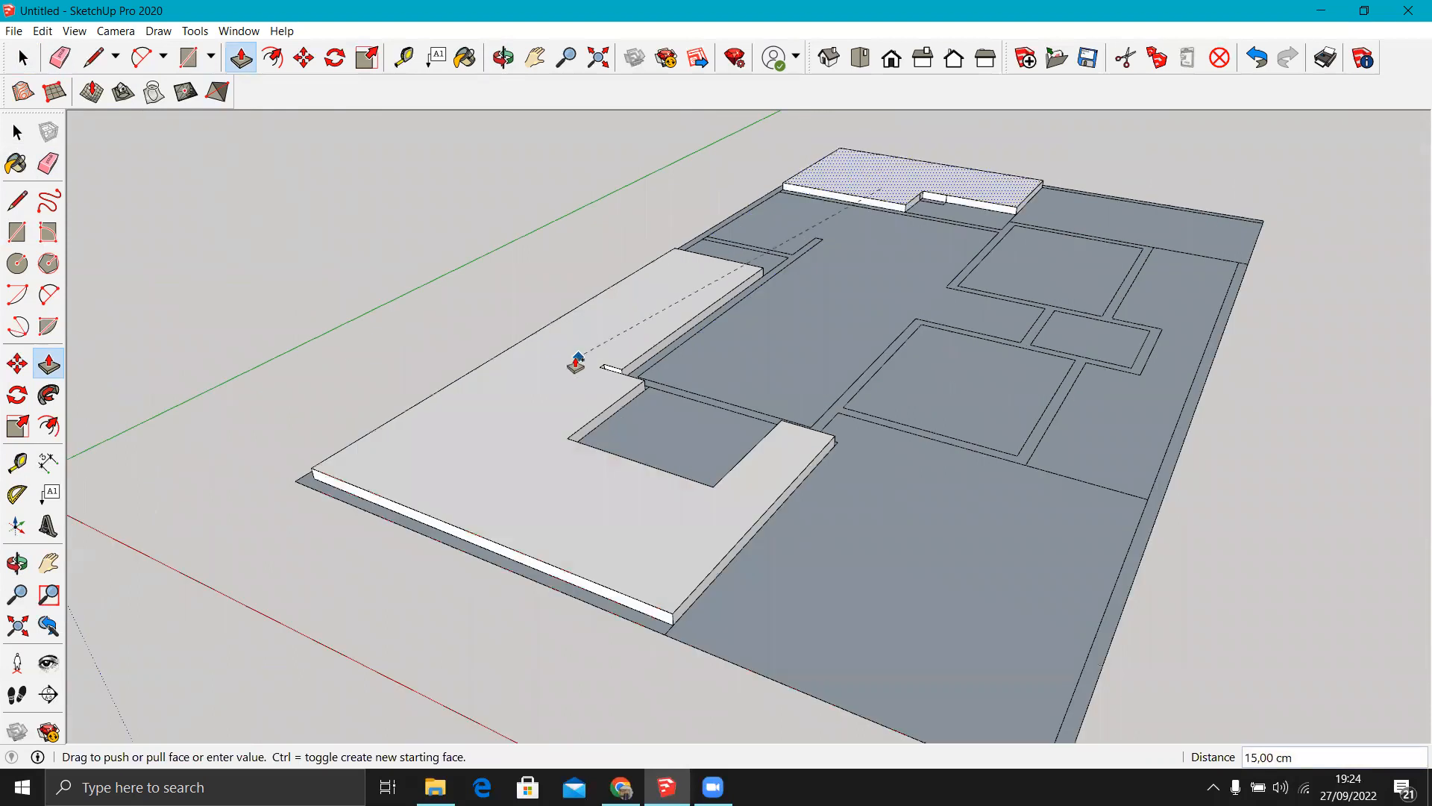
{"action": "left_click", "coordinate": [565, 358]}
Raise the right side passage 15 cm to match the height of the front-left yard.
{"action": "middle_click_drag", "start_coordinate": [813, 334], "coordinate": [1022, 411]}
{"action": "scroll", "coordinate": [772, 524], "scroll_direction": "down", "scroll_amount": 2}
{"action": "scroll", "coordinate": [948, 543], "scroll_direction": "up", "scroll_amount": 2}
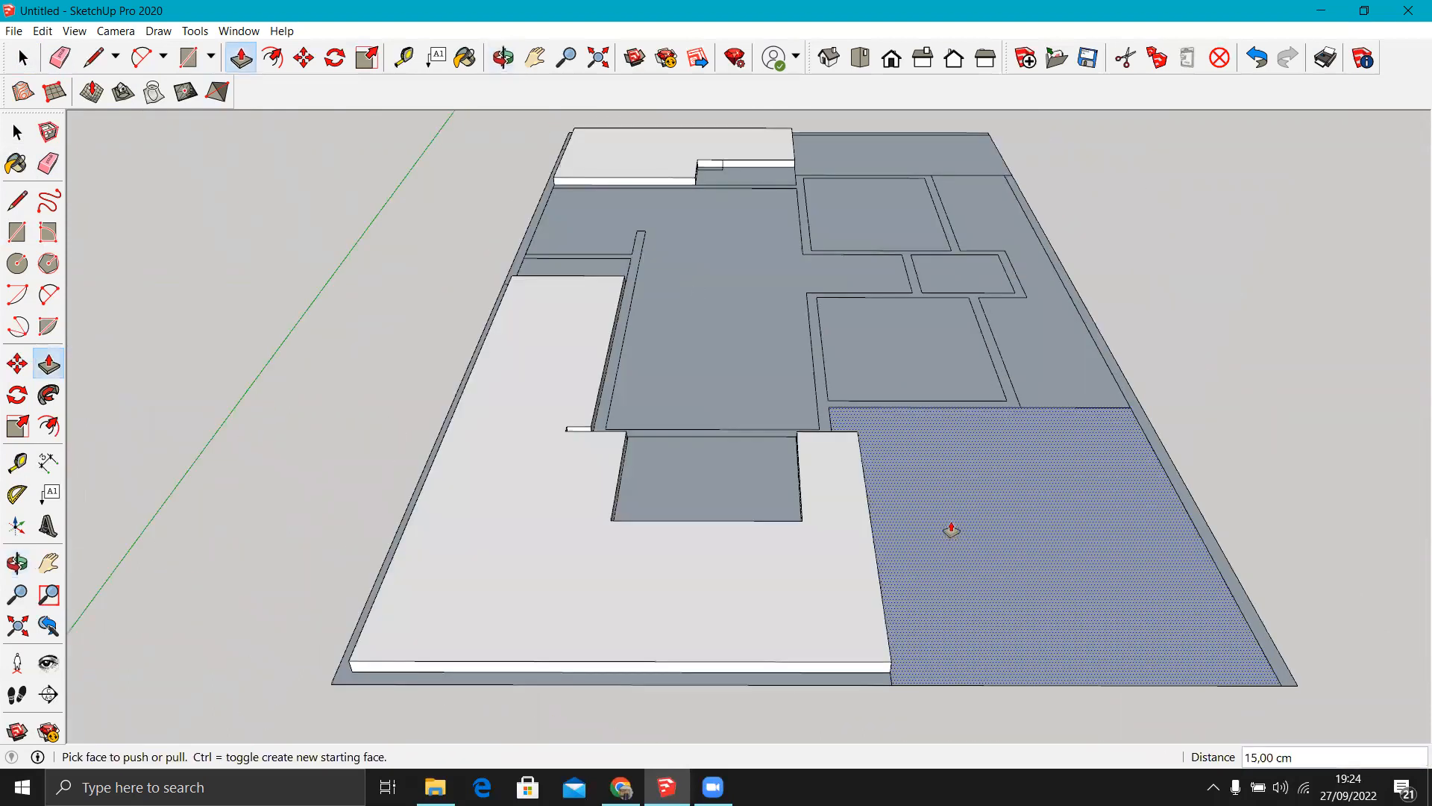
{"action": "middle_click_drag", "start_coordinate": [949, 529], "coordinate": [1074, 397]}
{"action": "left_click", "coordinate": [1072, 391]}
{"action": "left_click", "coordinate": [795, 563]}
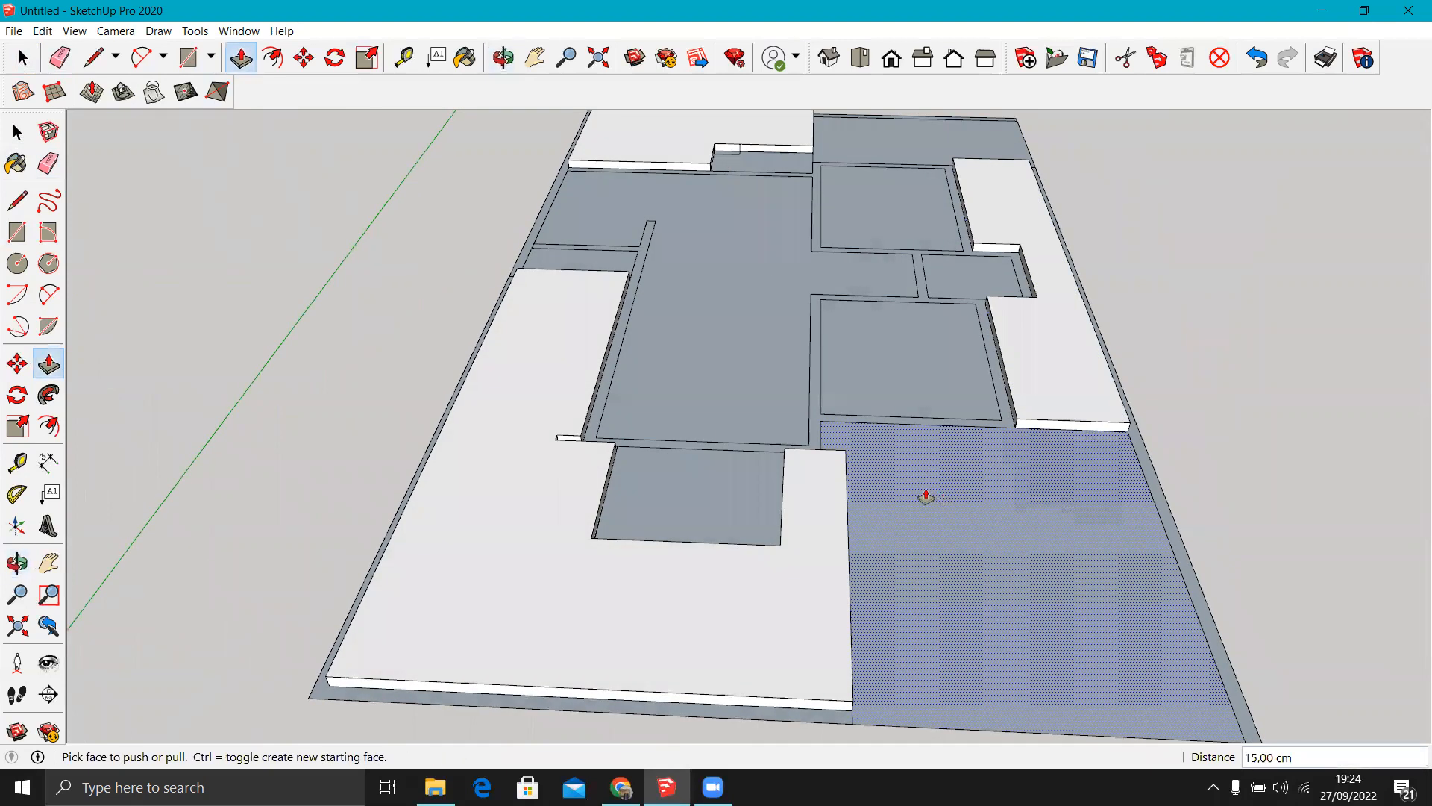
Raise the front-right yard 25 cm and pull the rear-right yard up to the same height.
{"action": "left_click", "coordinate": [916, 498]}
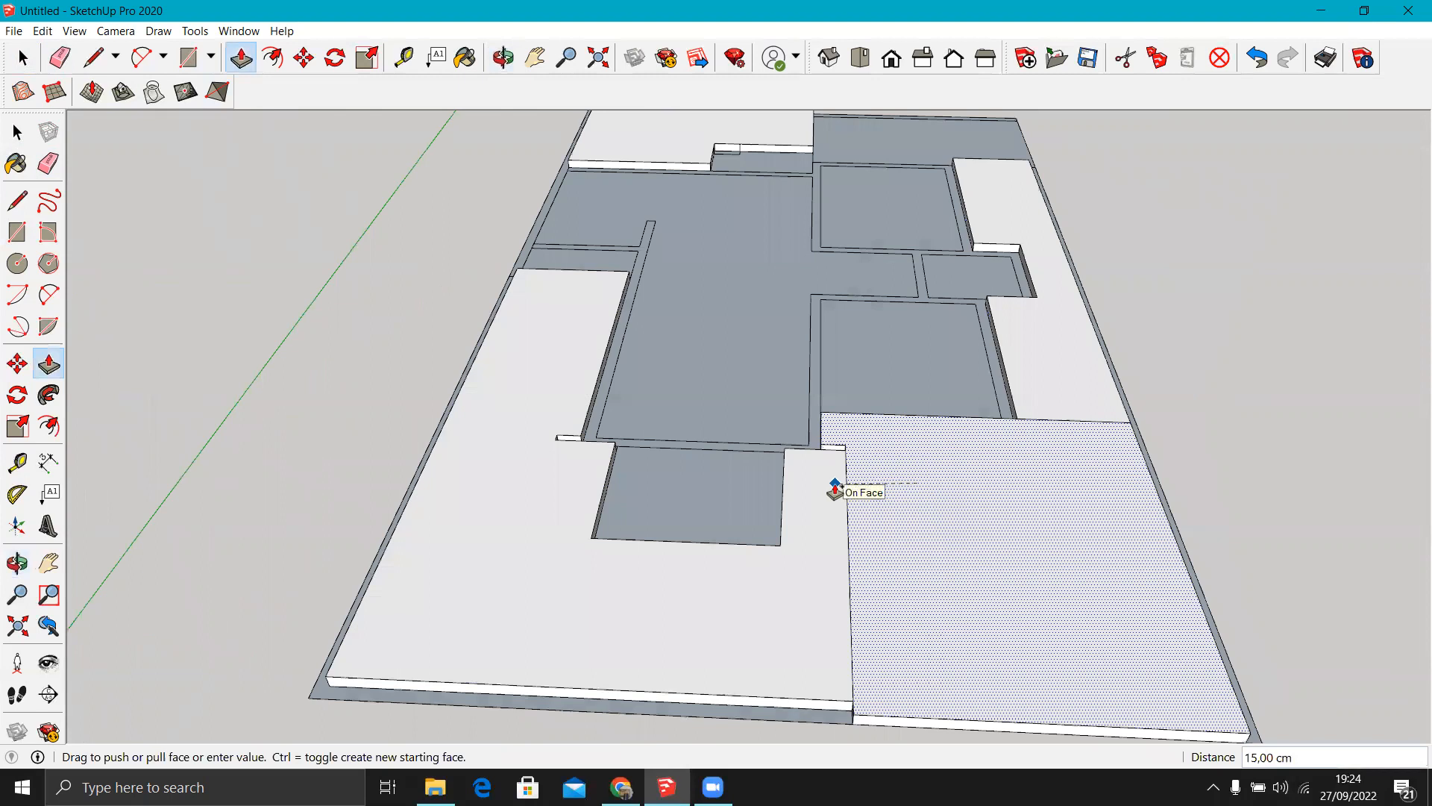
{"action": "left_click", "coordinate": [836, 488]}
{"action": "scroll", "coordinate": [902, 291], "scroll_direction": "down", "scroll_amount": 3}
{"action": "scroll", "coordinate": [888, 293], "scroll_direction": "down", "scroll_amount": 3}
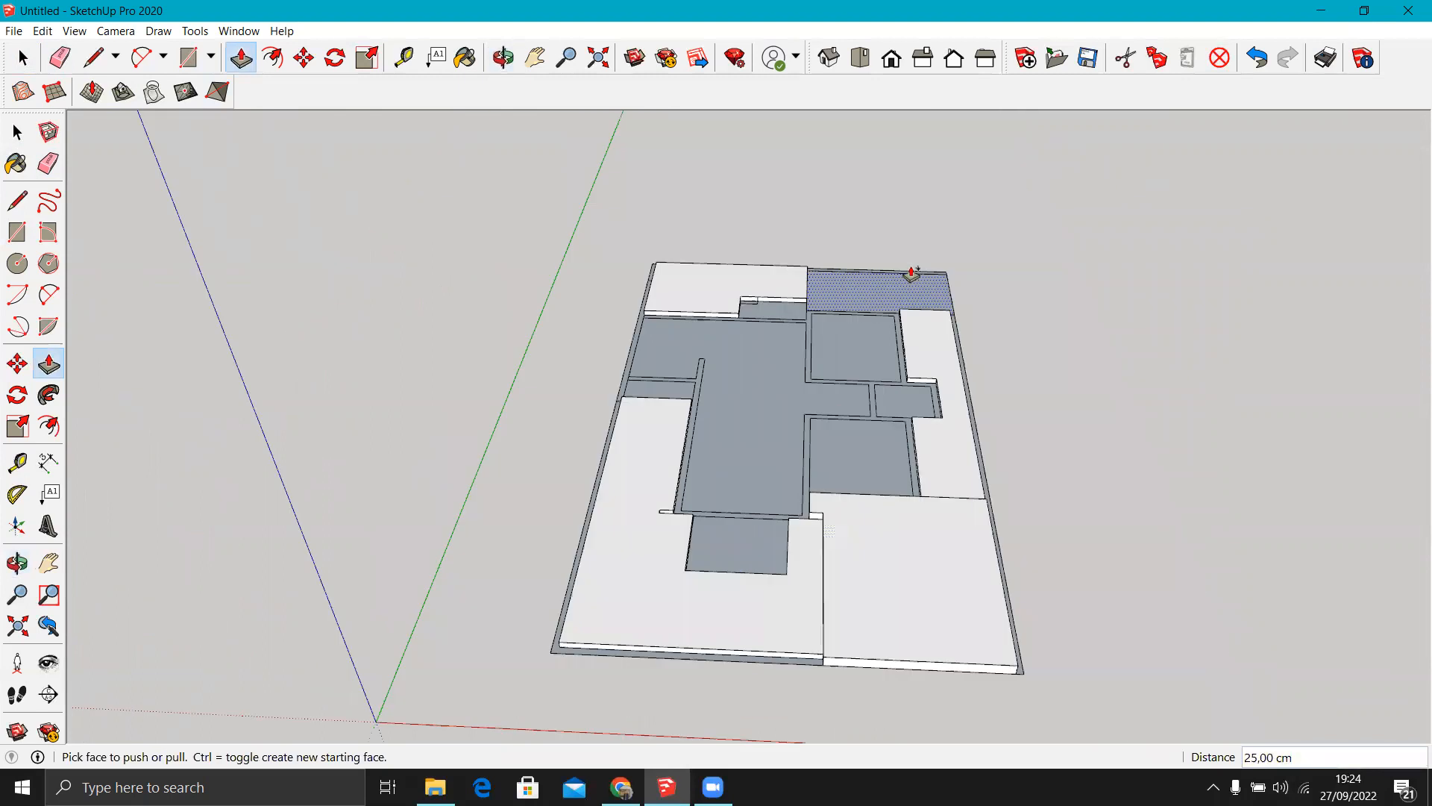
{"action": "left_click", "coordinate": [889, 291]}
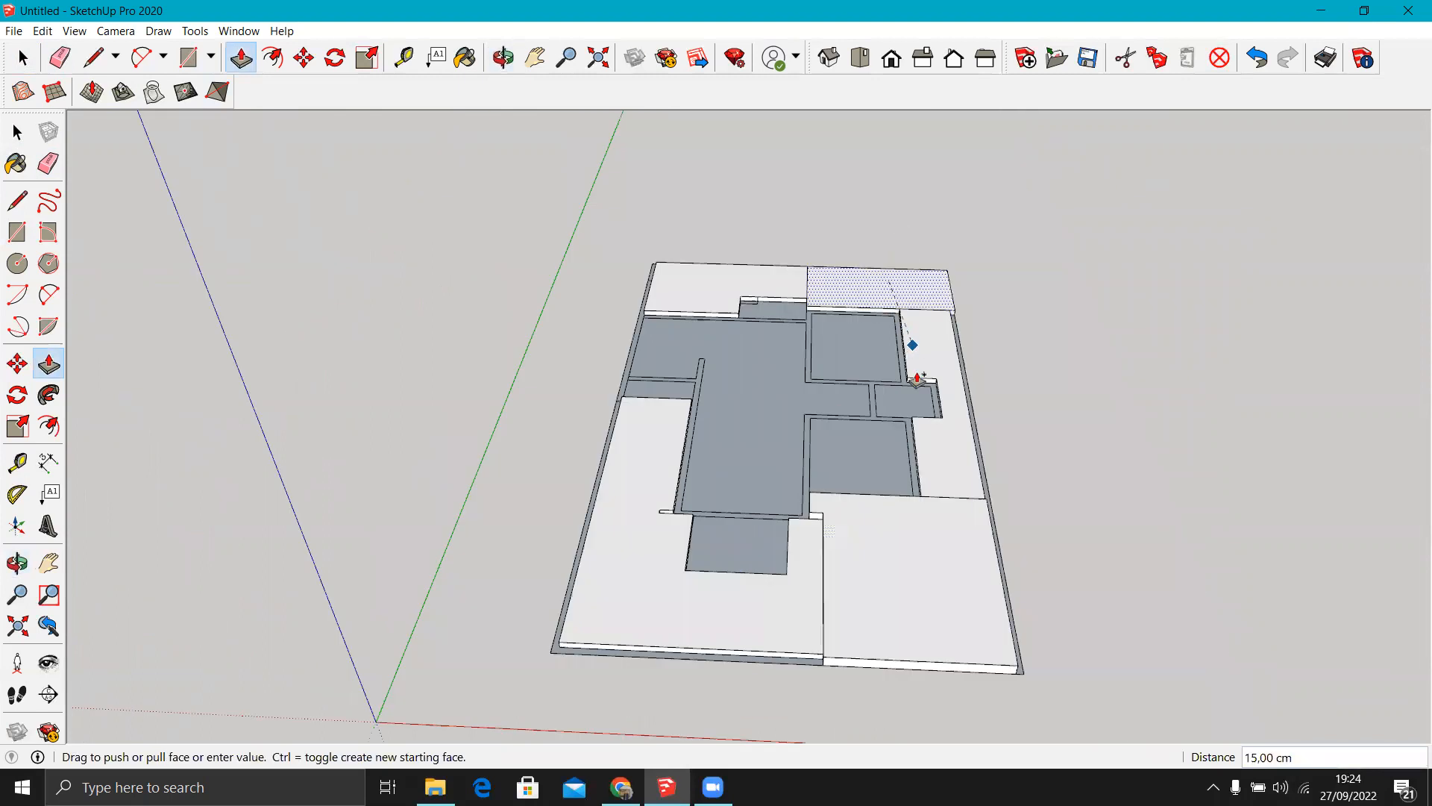
{"action": "left_click", "coordinate": [923, 564]}
Raise the small recess face behind the house by 40 cm with Push/Pull.
{"action": "middle_click_drag", "start_coordinate": [892, 457], "coordinate": [878, 371]}
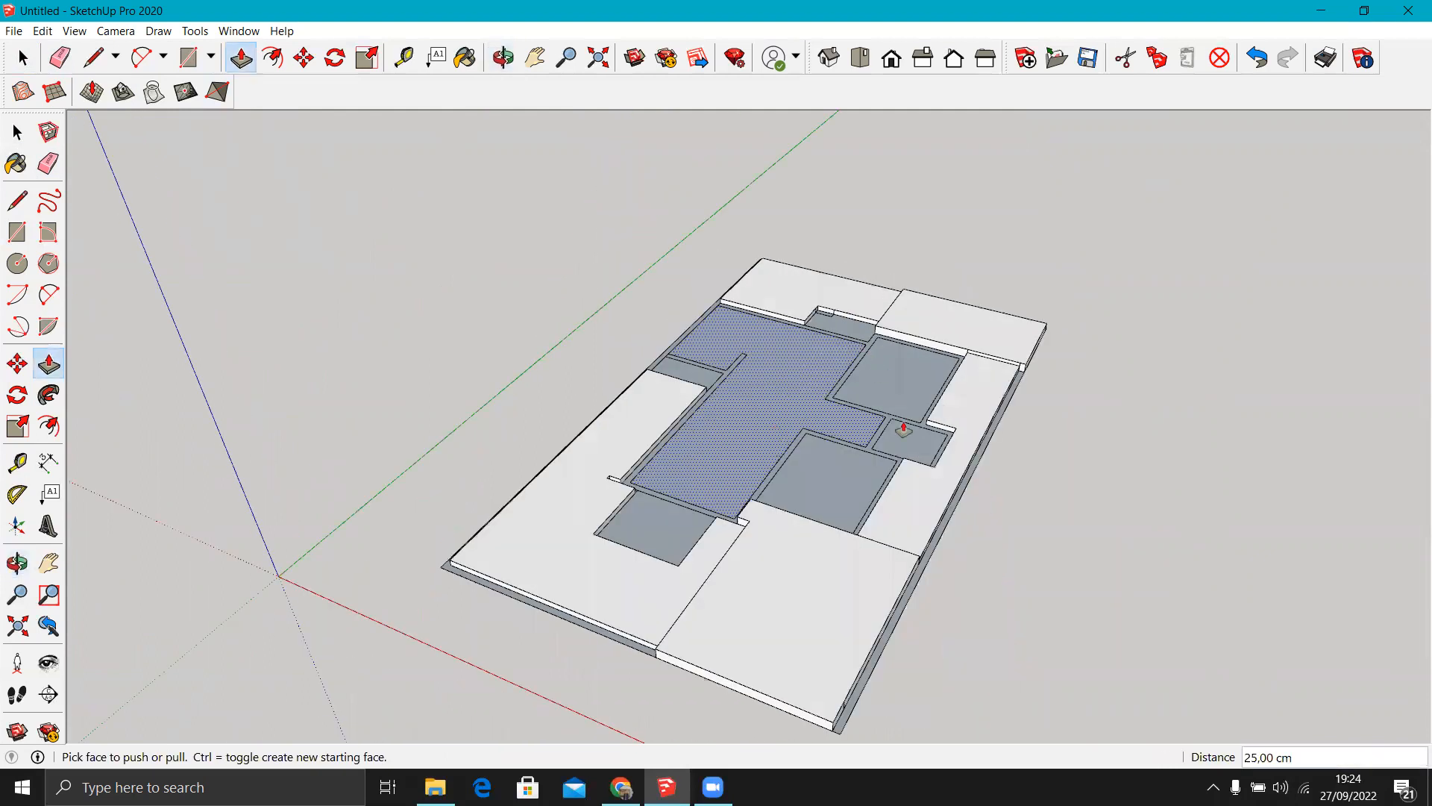
{"action": "scroll", "coordinate": [858, 323], "scroll_direction": "up", "scroll_amount": 5}
{"action": "left_click", "coordinate": [911, 317]}
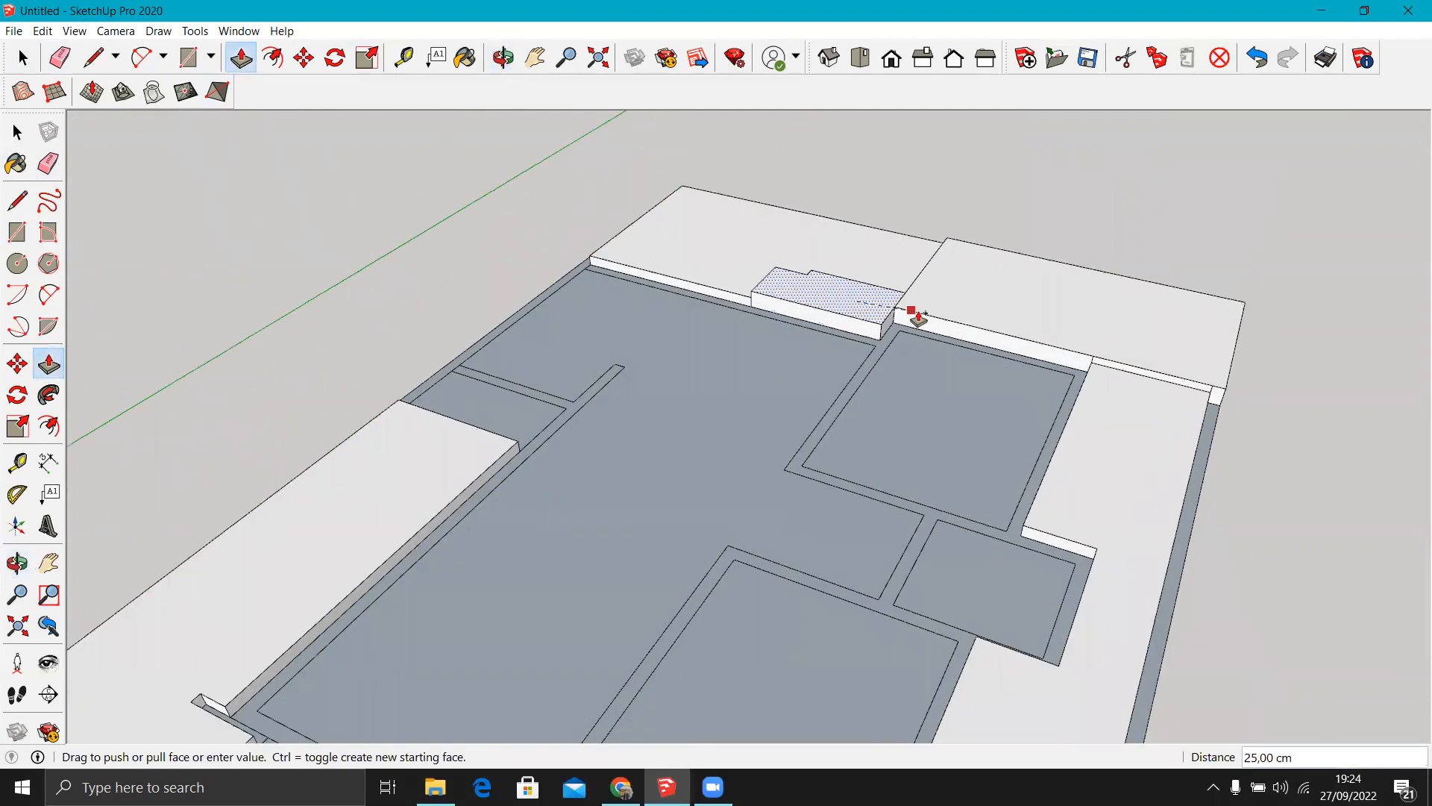
{"action": "type", "text": "4"}
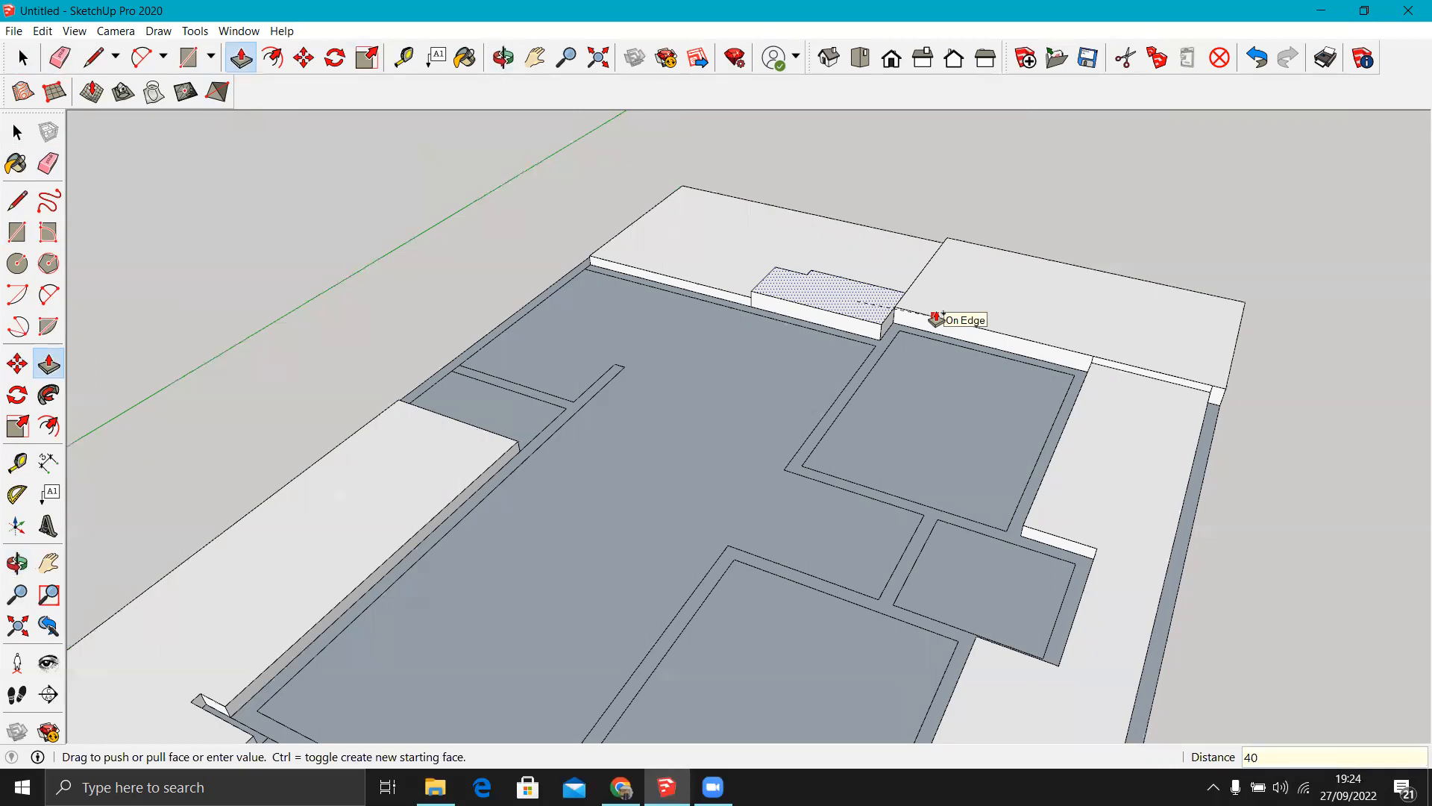
{"action": "type", "text": "0"}
{"action": "key", "text": "Return"}
Raise the porch floor 40 cm to match the height of the small rear recess.
{"action": "scroll", "coordinate": [758, 425], "scroll_direction": "down", "scroll_amount": 5}
{"action": "left_click", "coordinate": [626, 486]}
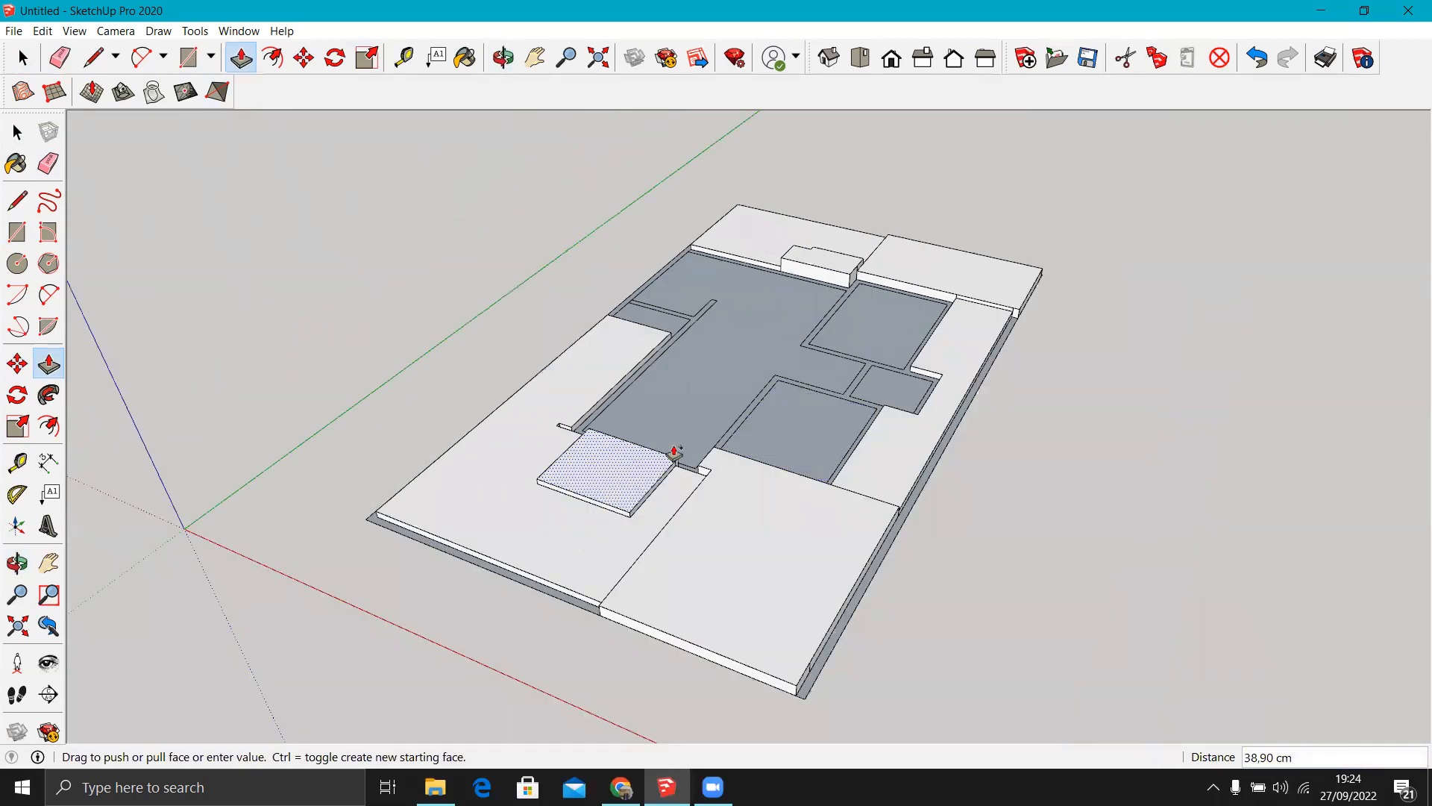
{"action": "left_click", "coordinate": [819, 273]}
{"action": "scroll", "coordinate": [878, 375], "scroll_direction": "up", "scroll_amount": 1}
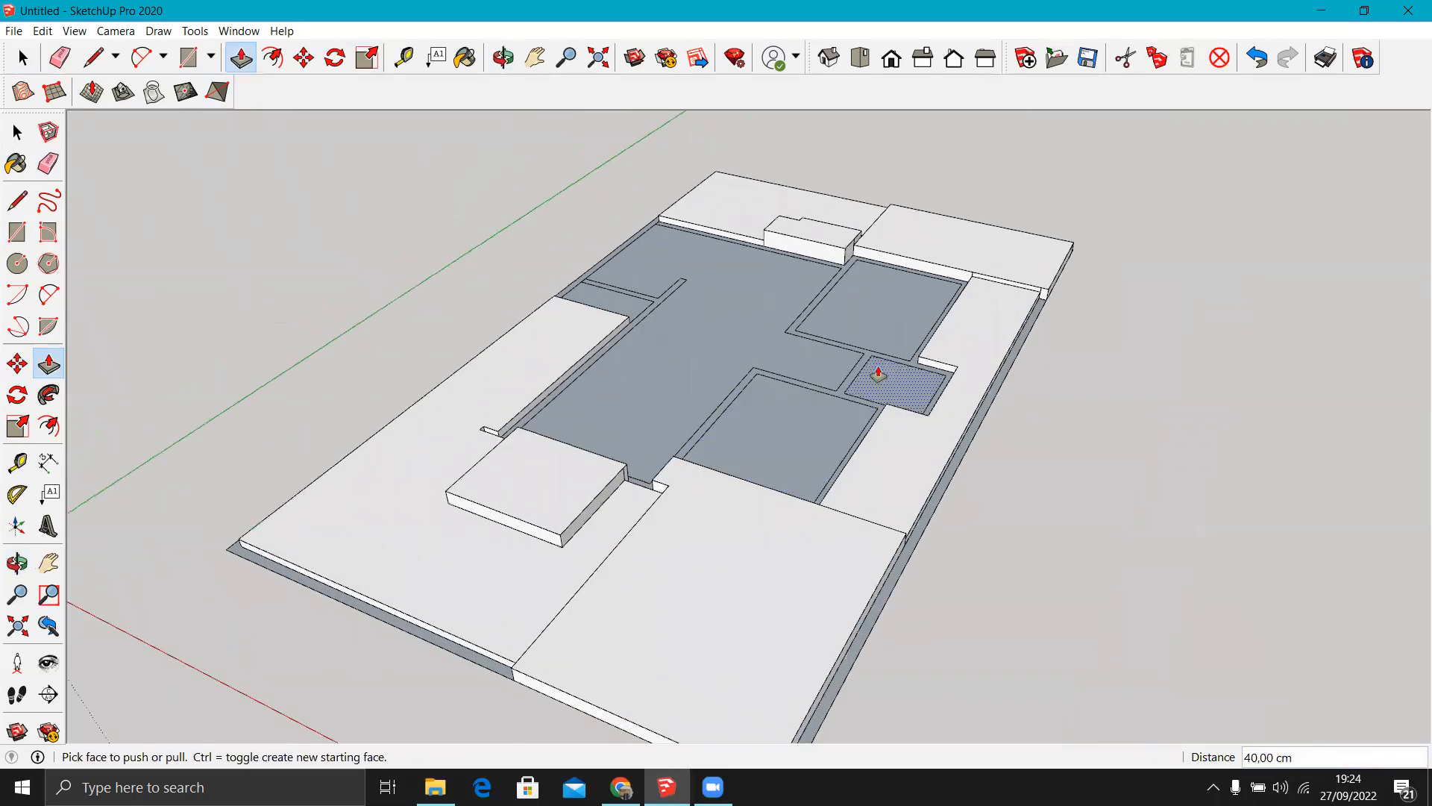
Raise the small terrace face beside the left passage and the bathroom floor 40 cm to match the porch and rear recess.
{"action": "middle_click_drag", "start_coordinate": [875, 379], "coordinate": [528, 393]}
{"action": "left_click", "coordinate": [526, 384]}
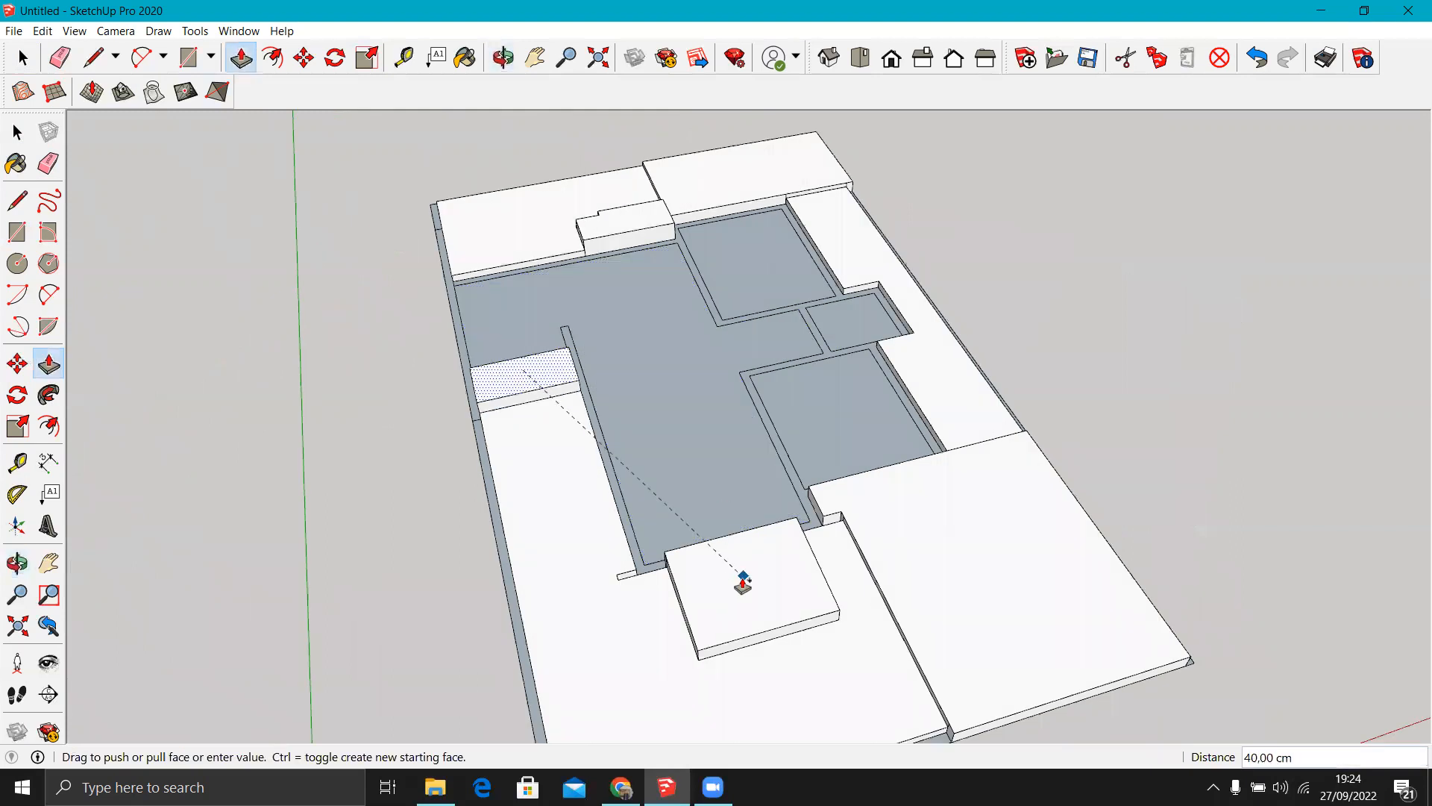
{"action": "left_click", "coordinate": [743, 581]}
{"action": "left_click", "coordinate": [836, 335]}
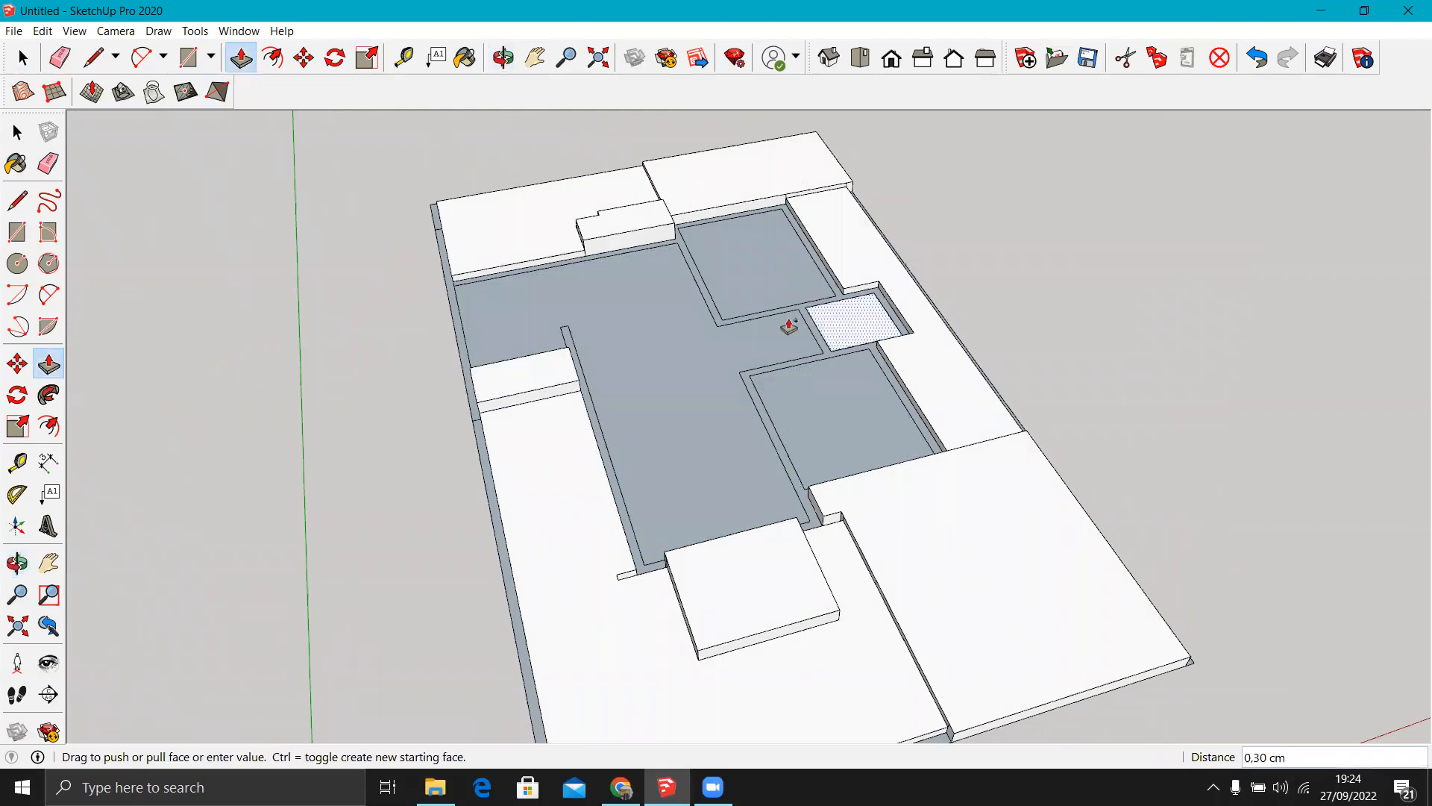
{"action": "left_click", "coordinate": [610, 235]}
Raise the small notch face beside the rear recess to the same height as the recess.
{"action": "scroll", "coordinate": [545, 210], "scroll_direction": "up", "scroll_amount": 2}
{"action": "middle_click_drag", "start_coordinate": [544, 209], "coordinate": [813, 310]}
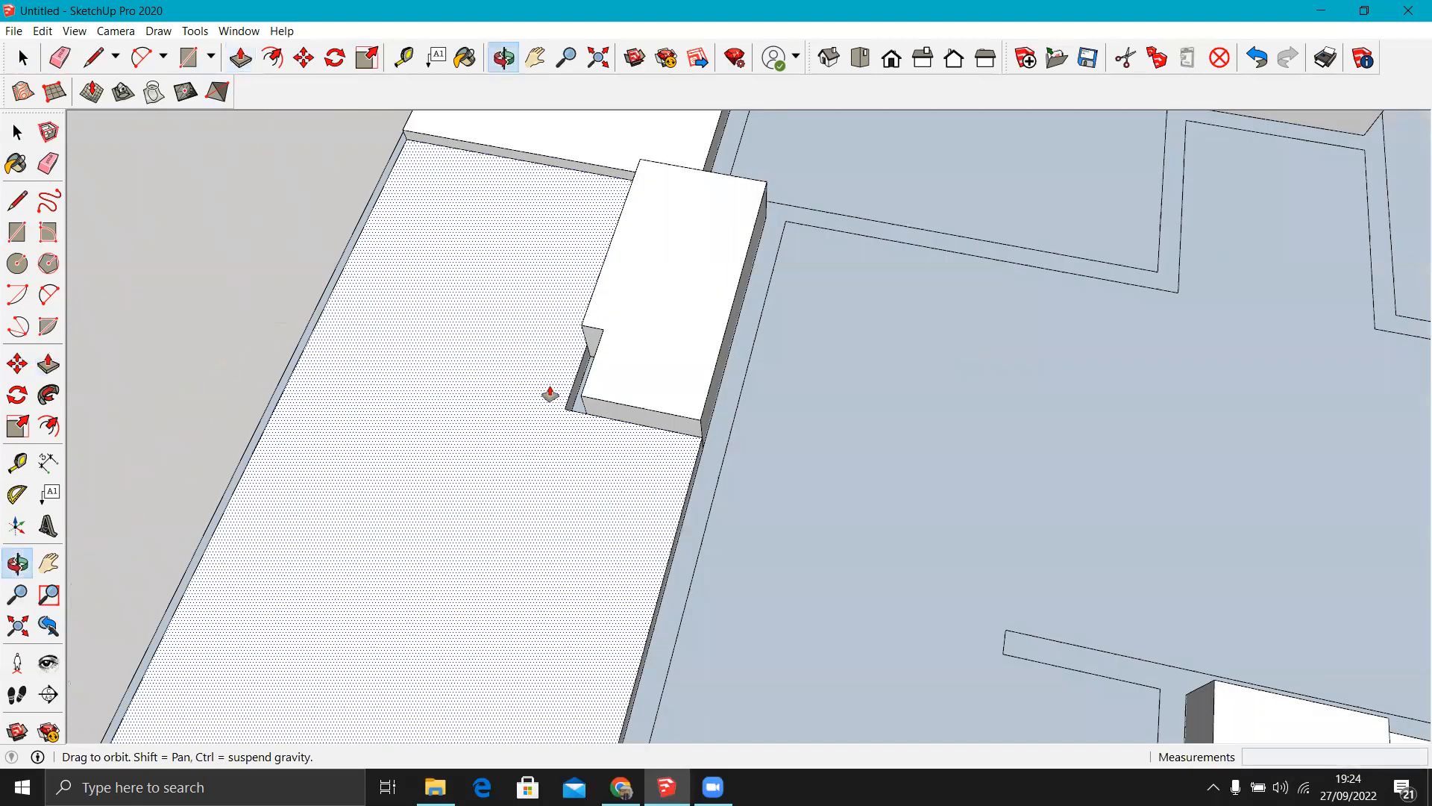
{"action": "scroll", "coordinate": [550, 394], "scroll_direction": "up", "scroll_amount": 2}
{"action": "left_click", "coordinate": [607, 399]}
{"action": "left_click", "coordinate": [646, 323]}
Raise the main living area floor of the house 45 cm with Push/Pull.
{"action": "scroll", "coordinate": [486, 400], "scroll_direction": "down", "scroll_amount": 5}
{"action": "middle_click_drag", "start_coordinate": [486, 400], "coordinate": [512, 537]}
{"action": "scroll", "coordinate": [480, 592], "scroll_direction": "up", "scroll_amount": 3}
{"action": "scroll", "coordinate": [511, 566], "scroll_direction": "up", "scroll_amount": 3}
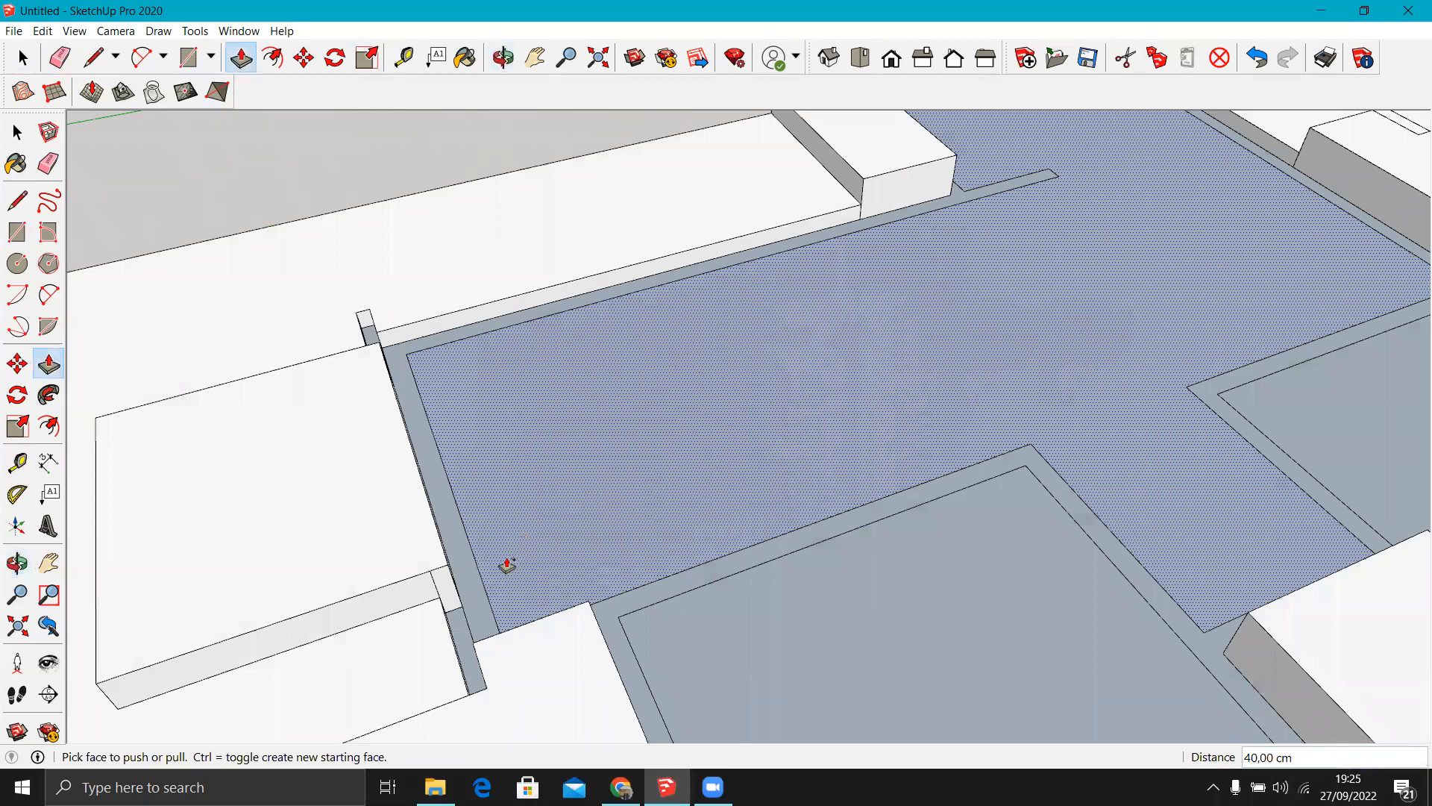
{"action": "left_click", "coordinate": [507, 564]}
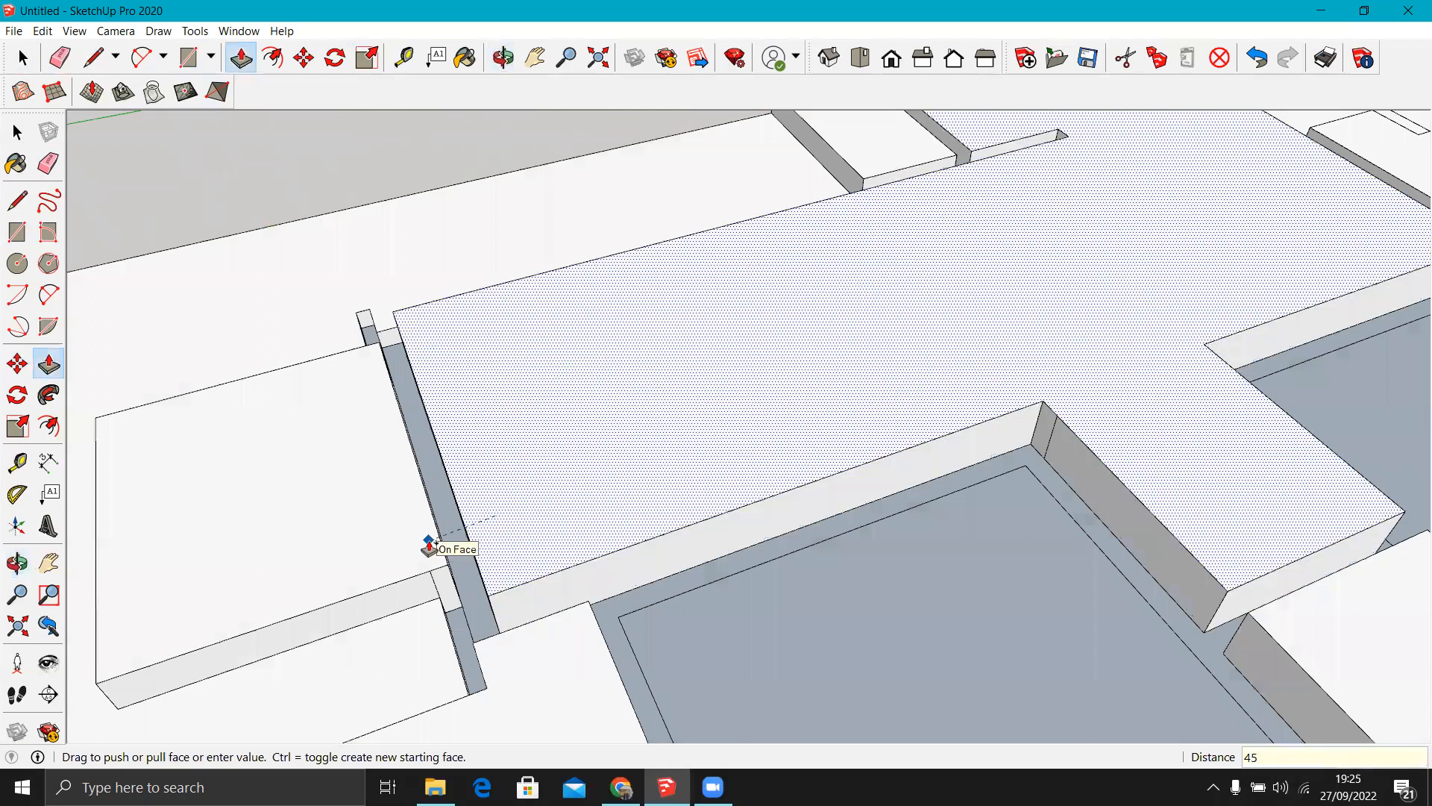
Raise the two bedroom floors 45 cm to match the main living area floor.
{"action": "scroll", "coordinate": [709, 480], "scroll_direction": "down", "scroll_amount": 6}
{"action": "left_click", "coordinate": [643, 497]}
{"action": "left_click", "coordinate": [955, 449]}
{"action": "left_click", "coordinate": [846, 438]}
Raise the two short wall stubs on either side of the porch to the porch's 40 cm height.
{"action": "scroll", "coordinate": [607, 537], "scroll_direction": "up", "scroll_amount": 6}
{"action": "left_click", "coordinate": [608, 537]}
{"action": "left_click", "coordinate": [657, 490]}
{"action": "middle_click_drag", "start_coordinate": [873, 378], "coordinate": [944, 649]}
{"action": "left_click", "coordinate": [953, 334]}
{"action": "left_click", "coordinate": [969, 381]}
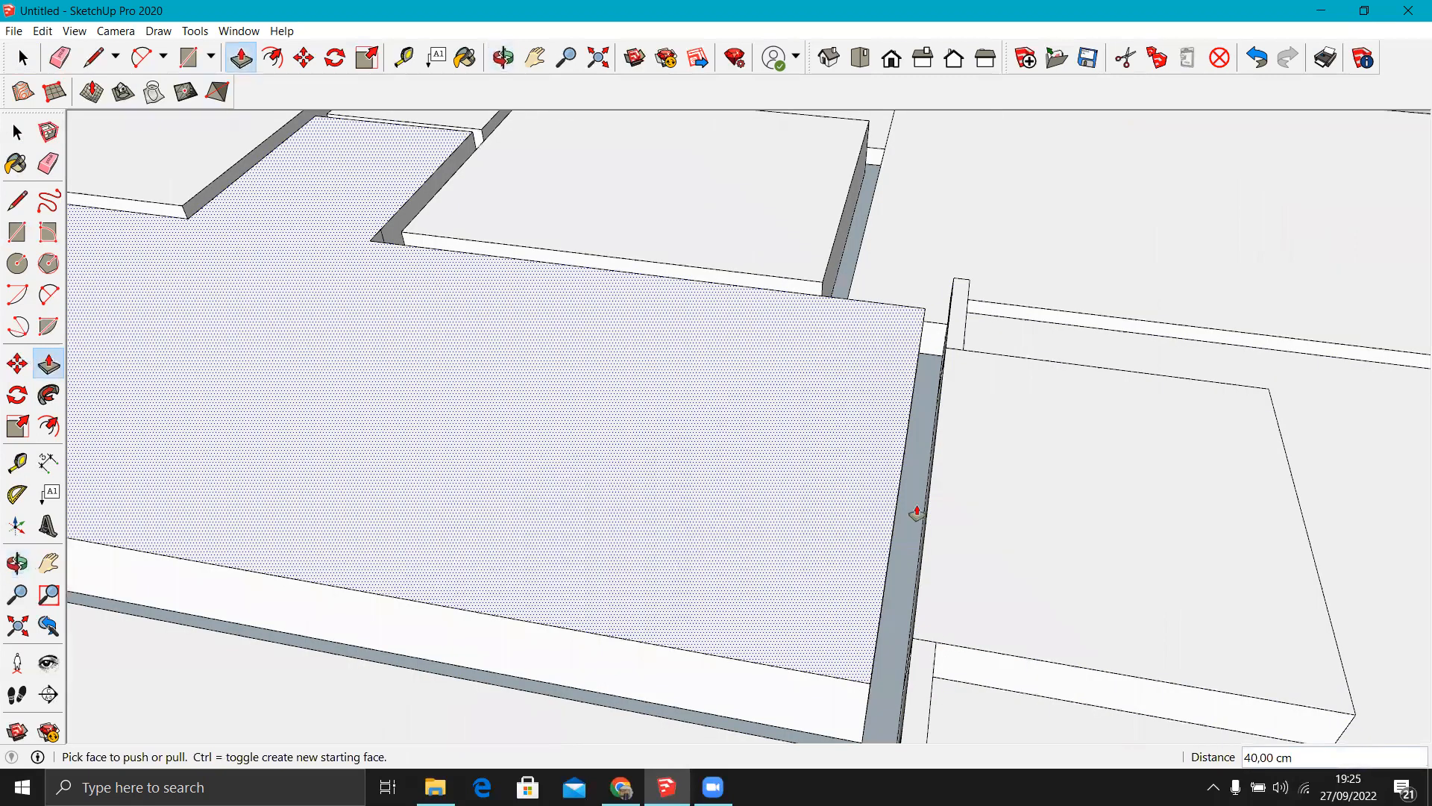
Raise the house's wall footprint 45 cm so it is level with the room floors.
{"action": "left_click", "coordinate": [918, 477]}
{"action": "left_click", "coordinate": [861, 441]}
{"action": "scroll", "coordinate": [478, 472], "scroll_direction": "down", "scroll_amount": 3}
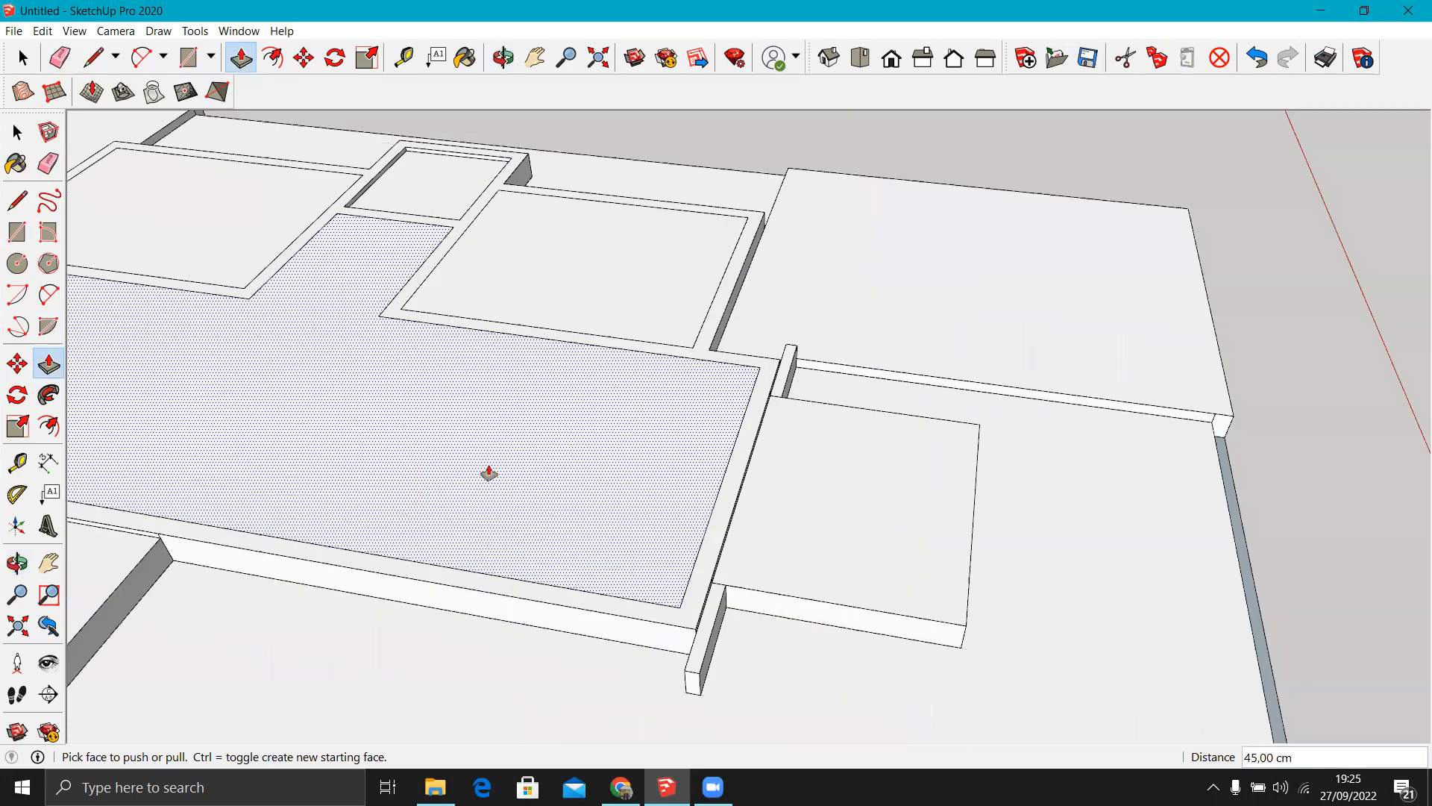
Raise the right boundary strip to the height of the rear-right yard.
{"action": "scroll", "coordinate": [671, 436], "scroll_direction": "down", "scroll_amount": 5}
{"action": "middle_click_drag", "start_coordinate": [828, 358], "coordinate": [279, 294]}
{"action": "scroll", "coordinate": [612, 287], "scroll_direction": "up", "scroll_amount": 5}
{"action": "scroll", "coordinate": [970, 403], "scroll_direction": "up", "scroll_amount": 2}
{"action": "middle_click_drag", "start_coordinate": [1112, 432], "coordinate": [807, 499]}
{"action": "scroll", "coordinate": [1213, 397], "scroll_direction": "up", "scroll_amount": 3}
{"action": "left_click", "coordinate": [1225, 387]}
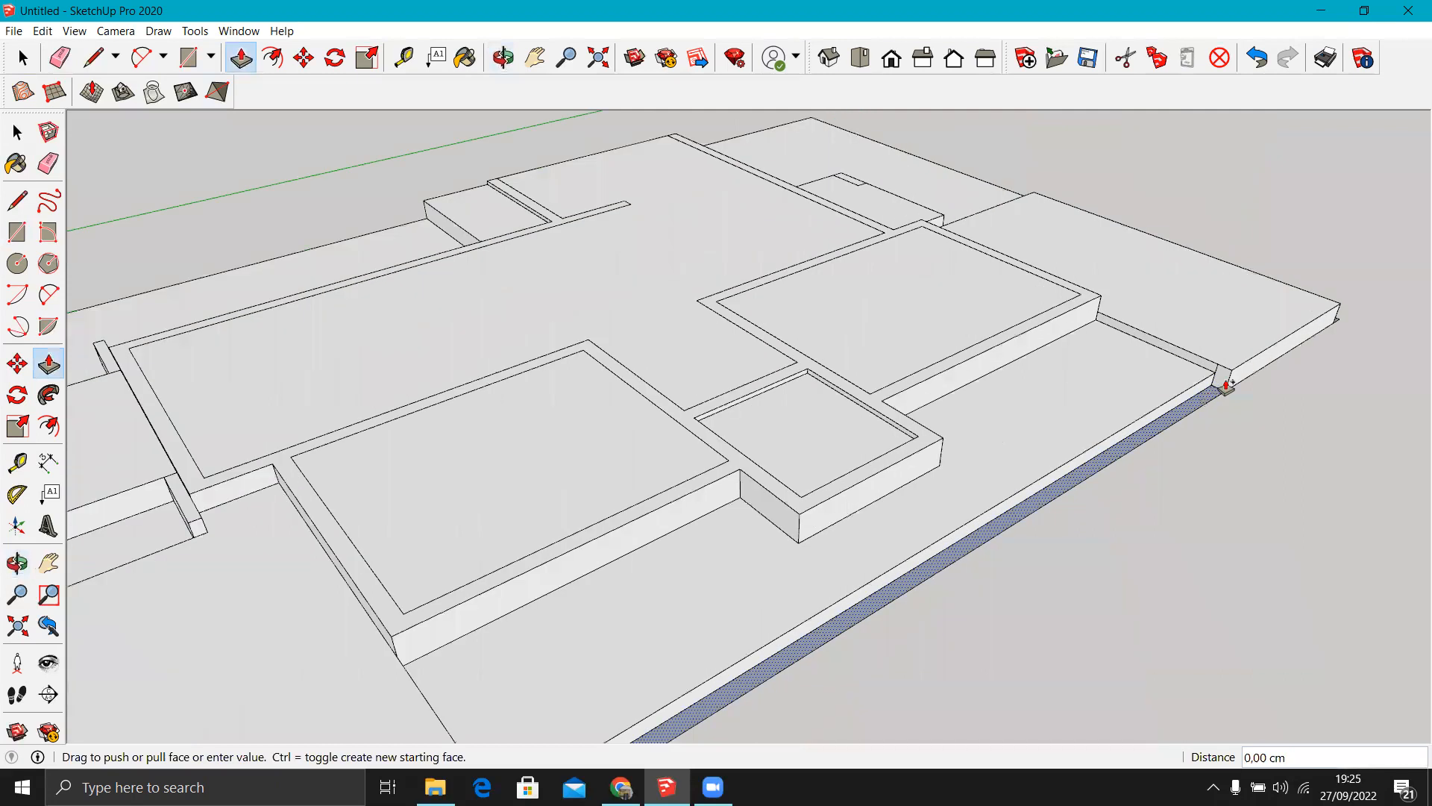
{"action": "left_click", "coordinate": [1248, 370]}
Raise the rear boundary strip 25 cm to match the rear-right yard.
{"action": "scroll", "coordinate": [1175, 342], "scroll_direction": "down", "scroll_amount": 3}
{"action": "scroll", "coordinate": [815, 333], "scroll_direction": "down", "scroll_amount": 5}
{"action": "middle_click_drag", "start_coordinate": [815, 332], "coordinate": [946, 473]}
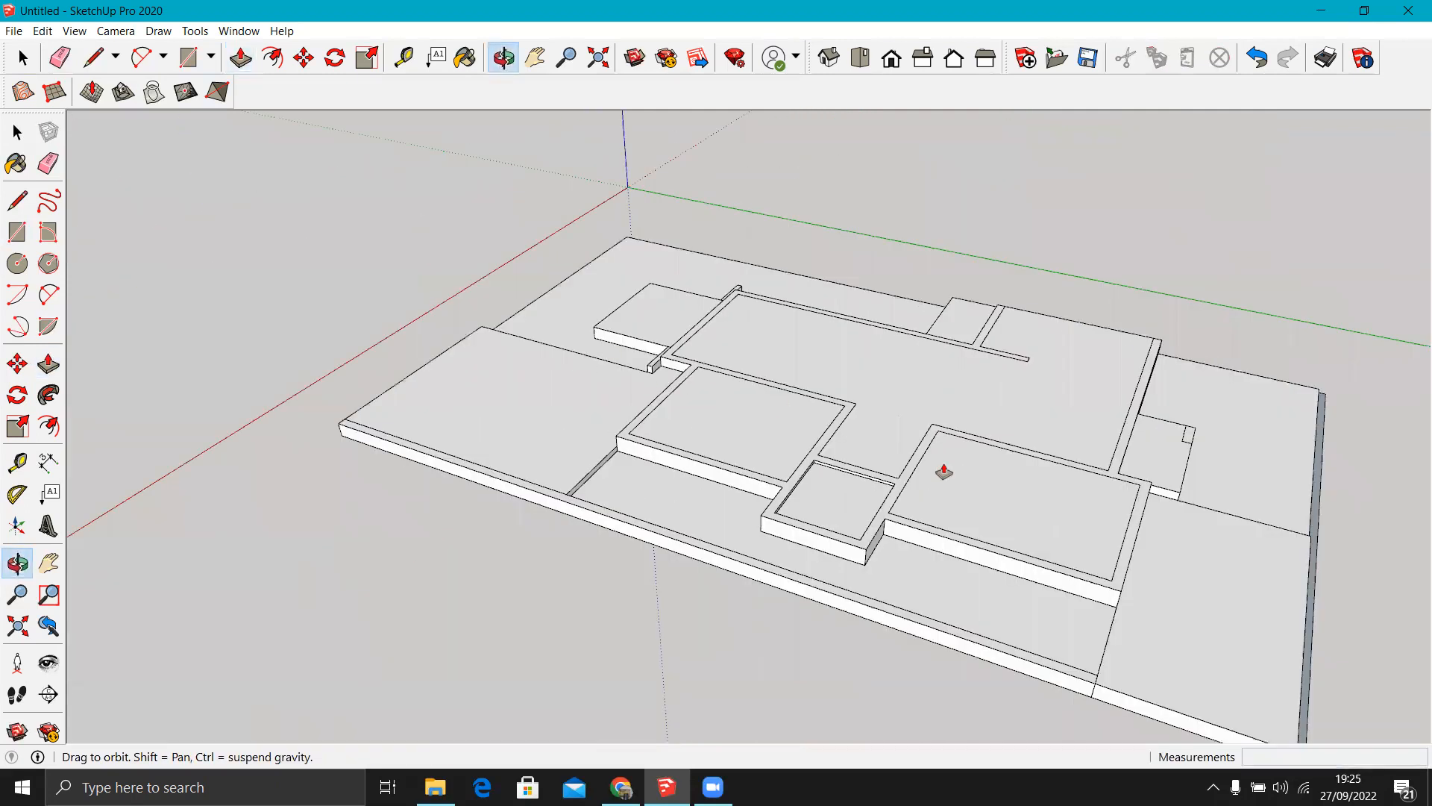
{"action": "scroll", "coordinate": [1029, 517], "scroll_direction": "up", "scroll_amount": 5}
{"action": "scroll", "coordinate": [1004, 528], "scroll_direction": "up", "scroll_amount": 2}
{"action": "left_click", "coordinate": [1004, 530]}
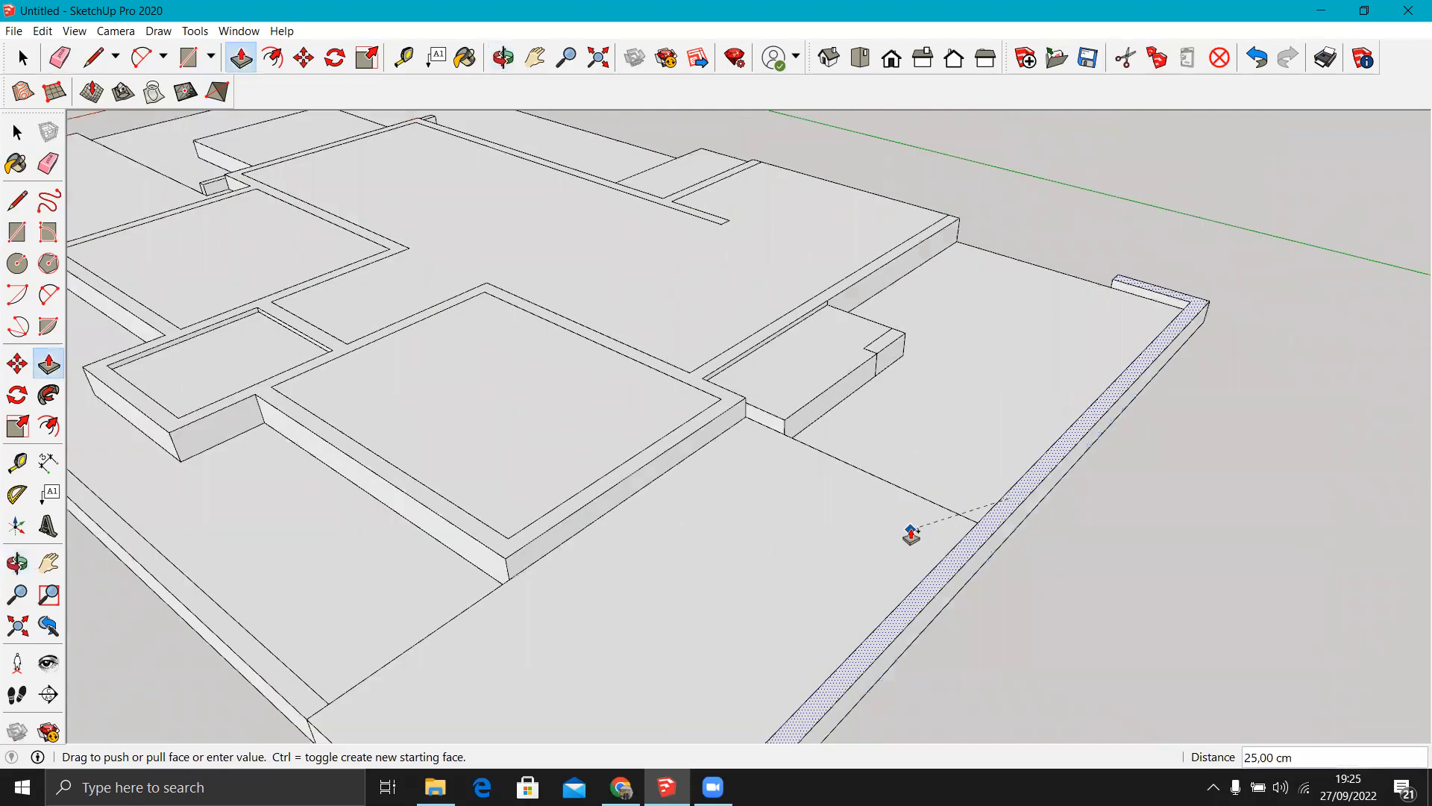
{"action": "left_click", "coordinate": [911, 534]}
Raise both sections of the left boundary strip 45 cm to match the house floor level.
{"action": "middle_click_drag", "start_coordinate": [805, 433], "coordinate": [782, 412]}
{"action": "middle_click_drag", "start_coordinate": [182, 409], "coordinate": [575, 550]}
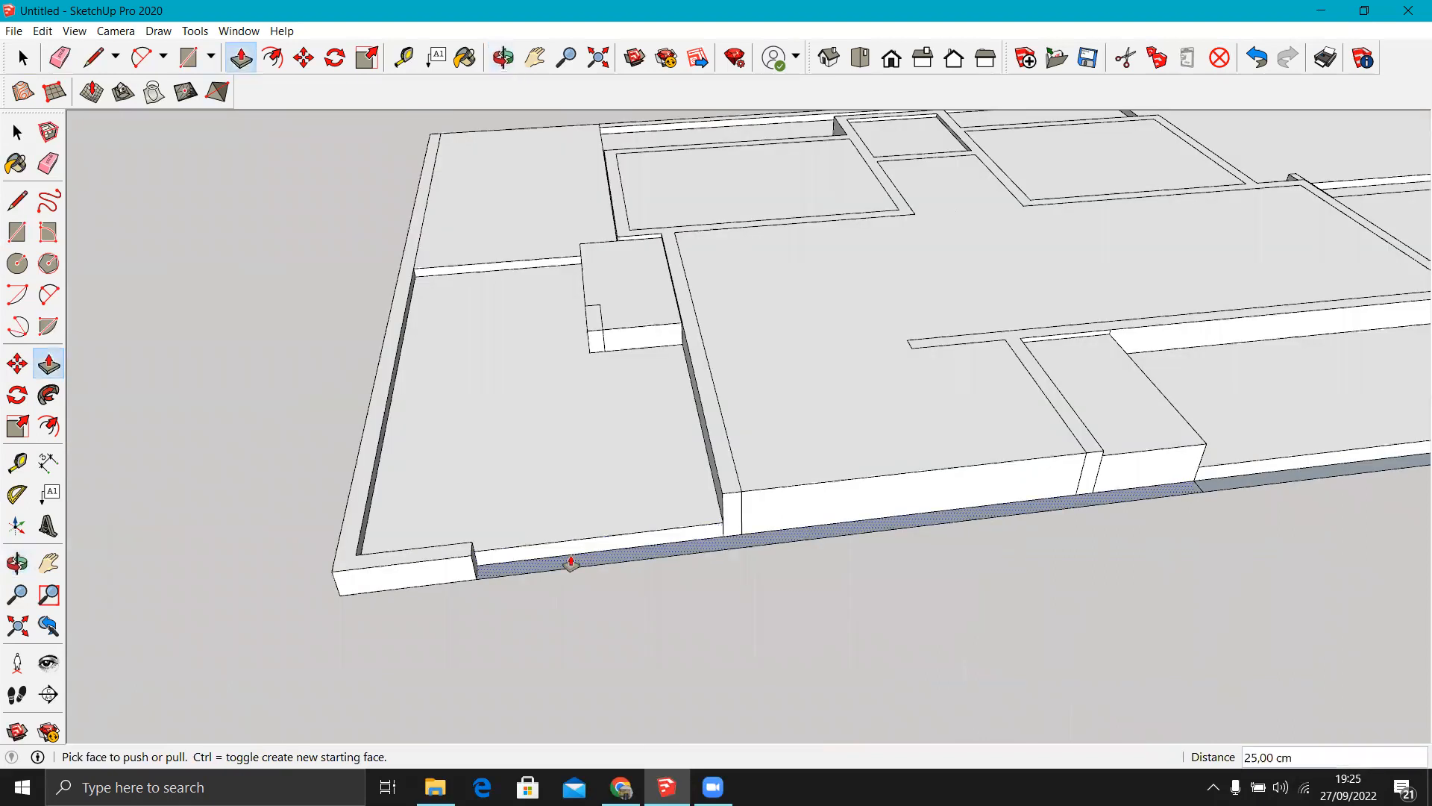
{"action": "left_click", "coordinate": [569, 563]}
{"action": "middle_click_drag", "start_coordinate": [448, 519], "coordinate": [127, 571]}
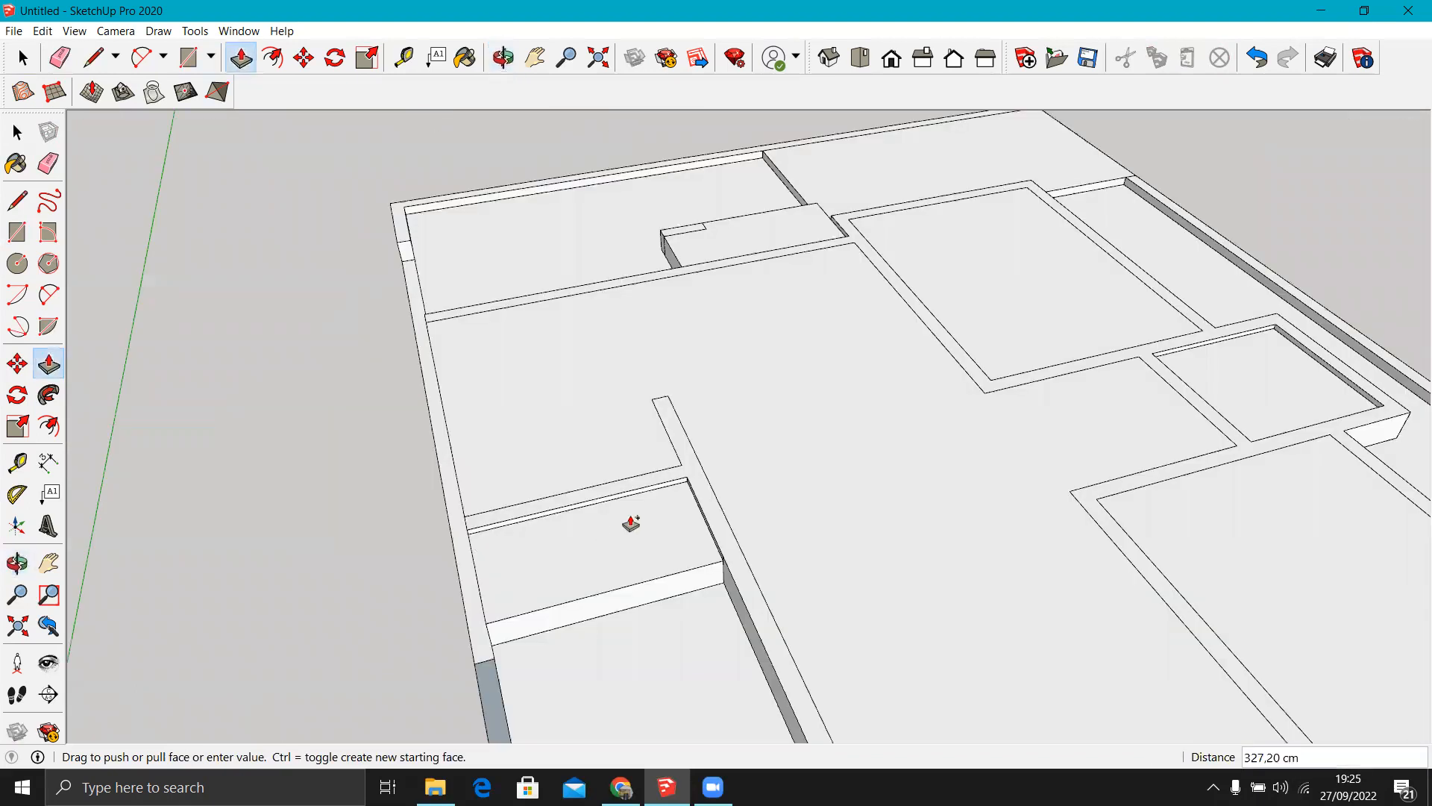
{"action": "left_click", "coordinate": [682, 438]}
{"action": "middle_click_drag", "start_coordinate": [527, 550], "coordinate": [535, 531]}
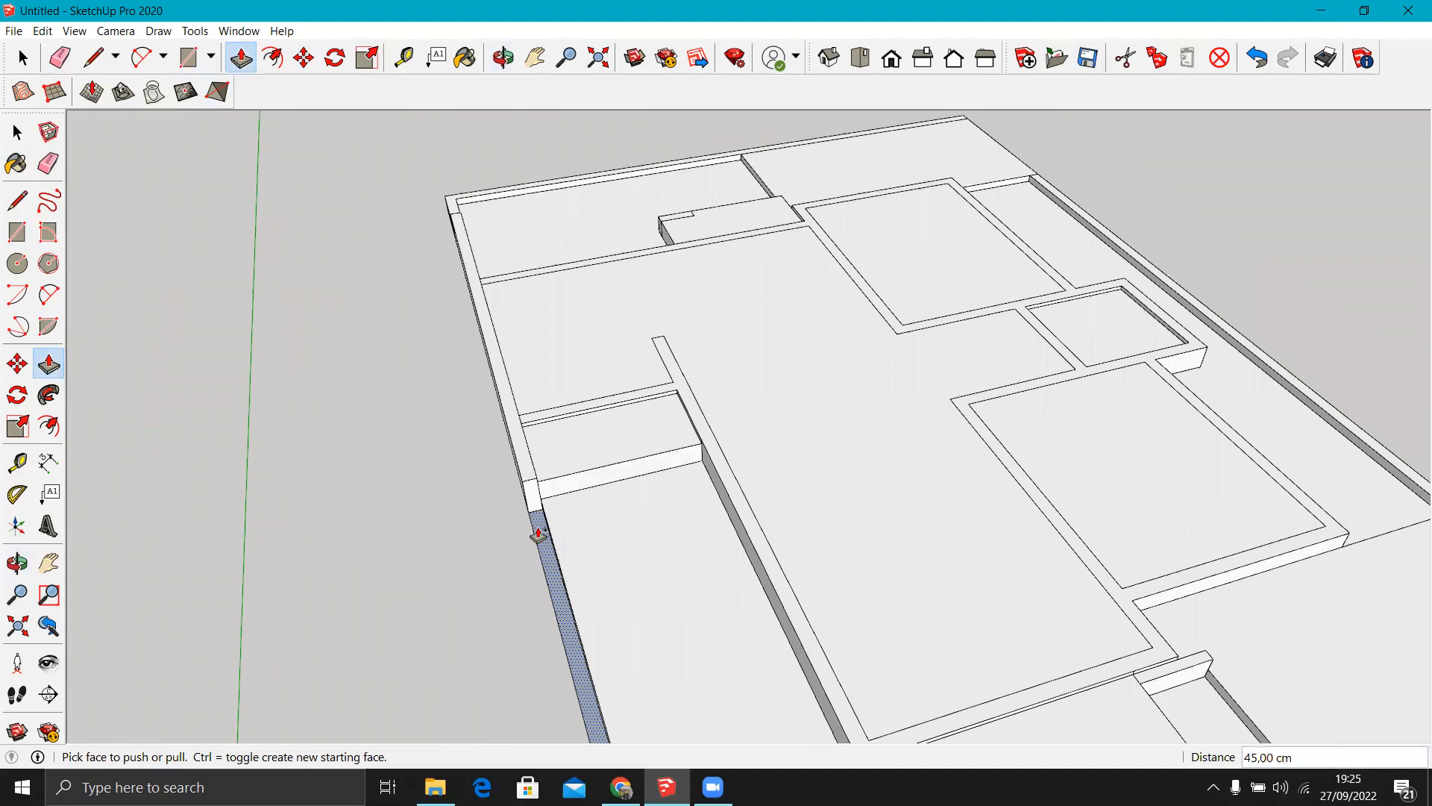
{"action": "left_click", "coordinate": [537, 533]}
{"action": "left_click", "coordinate": [765, 494]}
Raise the remaining lower boundary strip 20 cm to match the height of the left boundary.
{"action": "middle_click_drag", "start_coordinate": [539, 369], "coordinate": [1093, 452]}
{"action": "middle_click_drag", "start_coordinate": [716, 452], "coordinate": [1273, 446]}
{"action": "scroll", "coordinate": [640, 449], "scroll_direction": "up", "scroll_amount": 1}
{"action": "scroll", "coordinate": [810, 547], "scroll_direction": "up", "scroll_amount": 1}
{"action": "left_click", "coordinate": [799, 556]}
{"action": "left_click", "coordinate": [840, 504]}
{"action": "scroll", "coordinate": [742, 479], "scroll_direction": "down", "scroll_amount": 3}
{"action": "middle_click_drag", "start_coordinate": [742, 480], "coordinate": [4, 498]}
{"action": "middle_click_drag", "start_coordinate": [752, 480], "coordinate": [919, 644]}
{"action": "scroll", "coordinate": [635, 468], "scroll_direction": "up", "scroll_amount": 5}
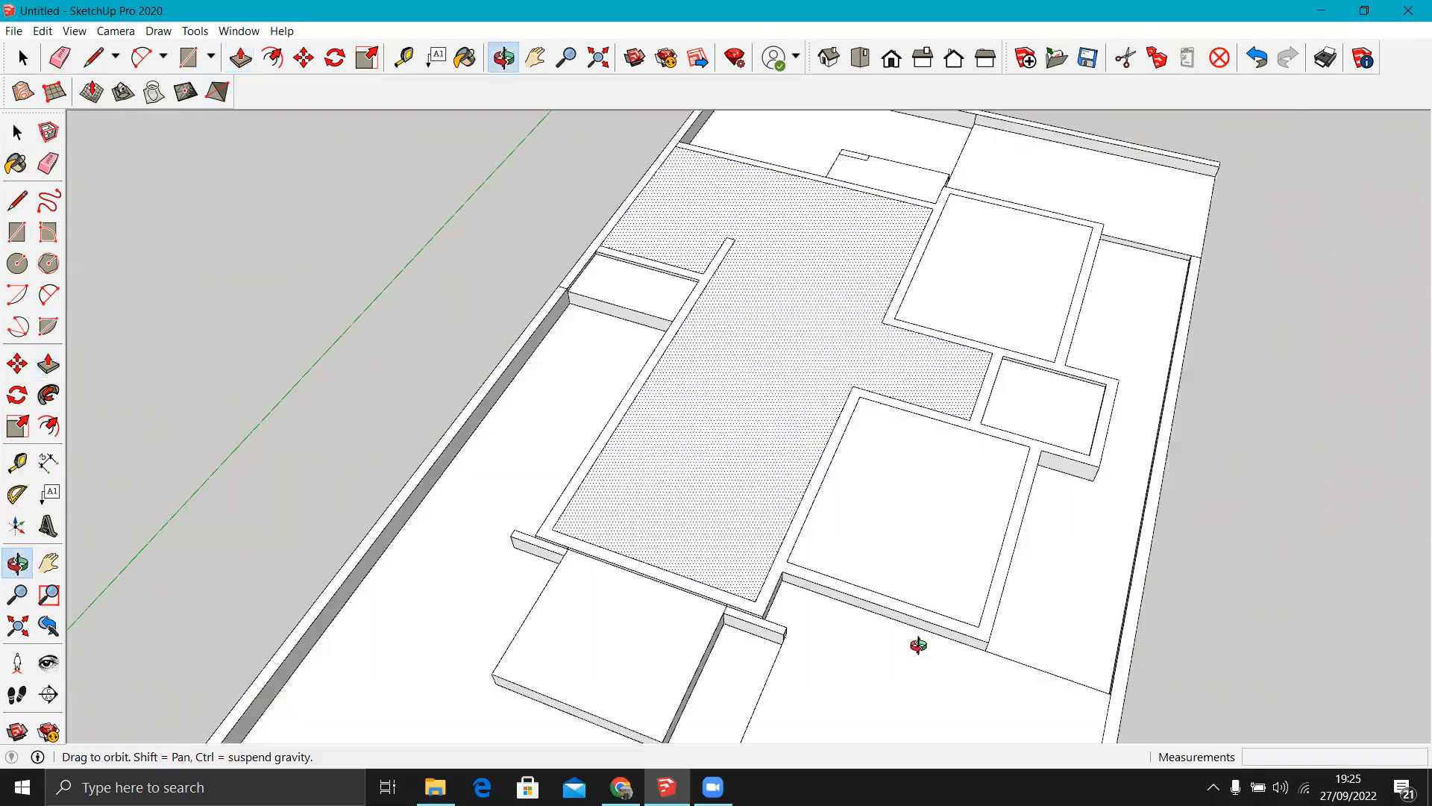
{"action": "middle_click_drag", "start_coordinate": [772, 616], "coordinate": [838, 399]}
{"action": "scroll", "coordinate": [837, 399], "scroll_direction": "down", "scroll_amount": 3}
{"action": "scroll", "coordinate": [837, 400], "scroll_direction": "up", "scroll_amount": 2}
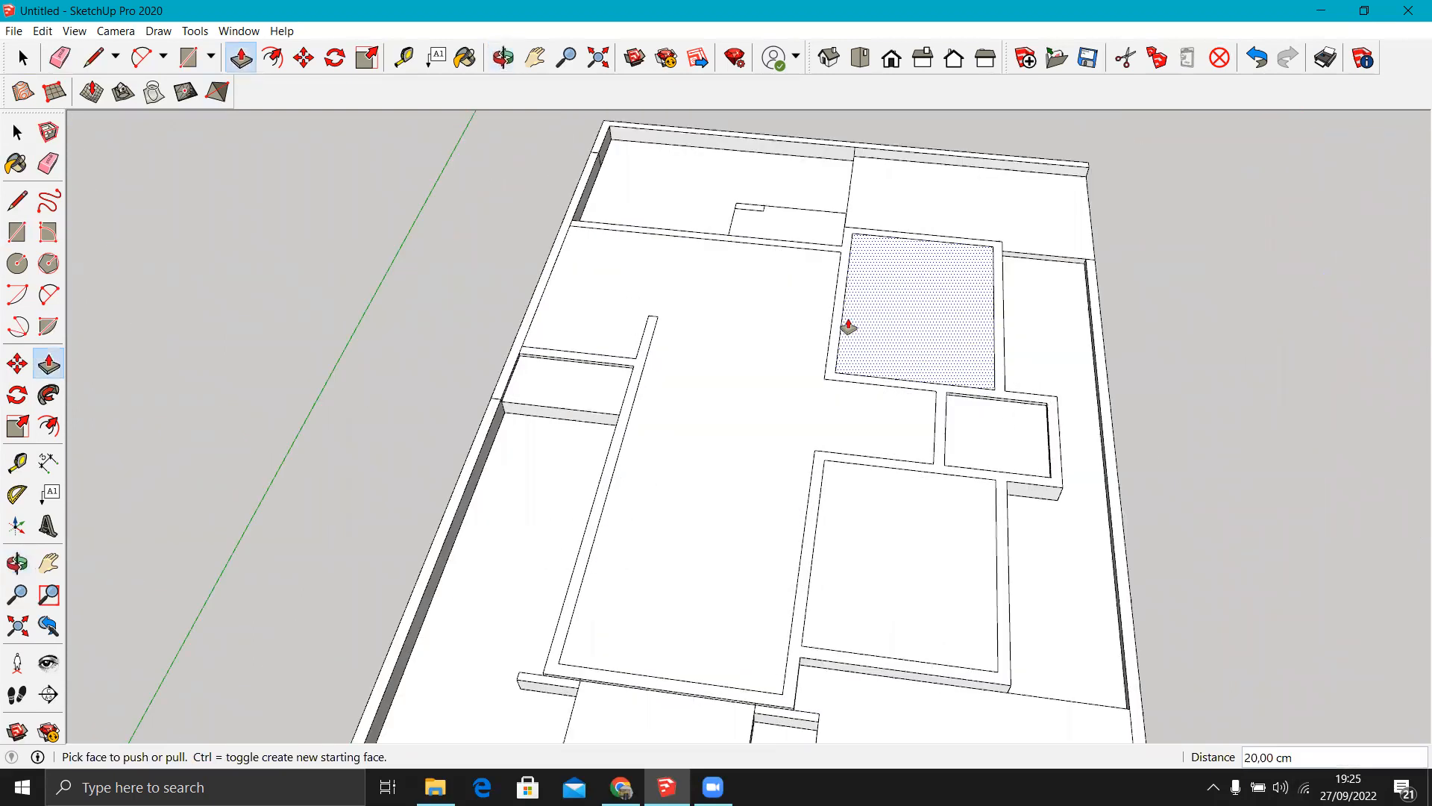
{"action": "left_click_drag", "start_coordinate": [837, 332], "coordinate": [839, 222]}
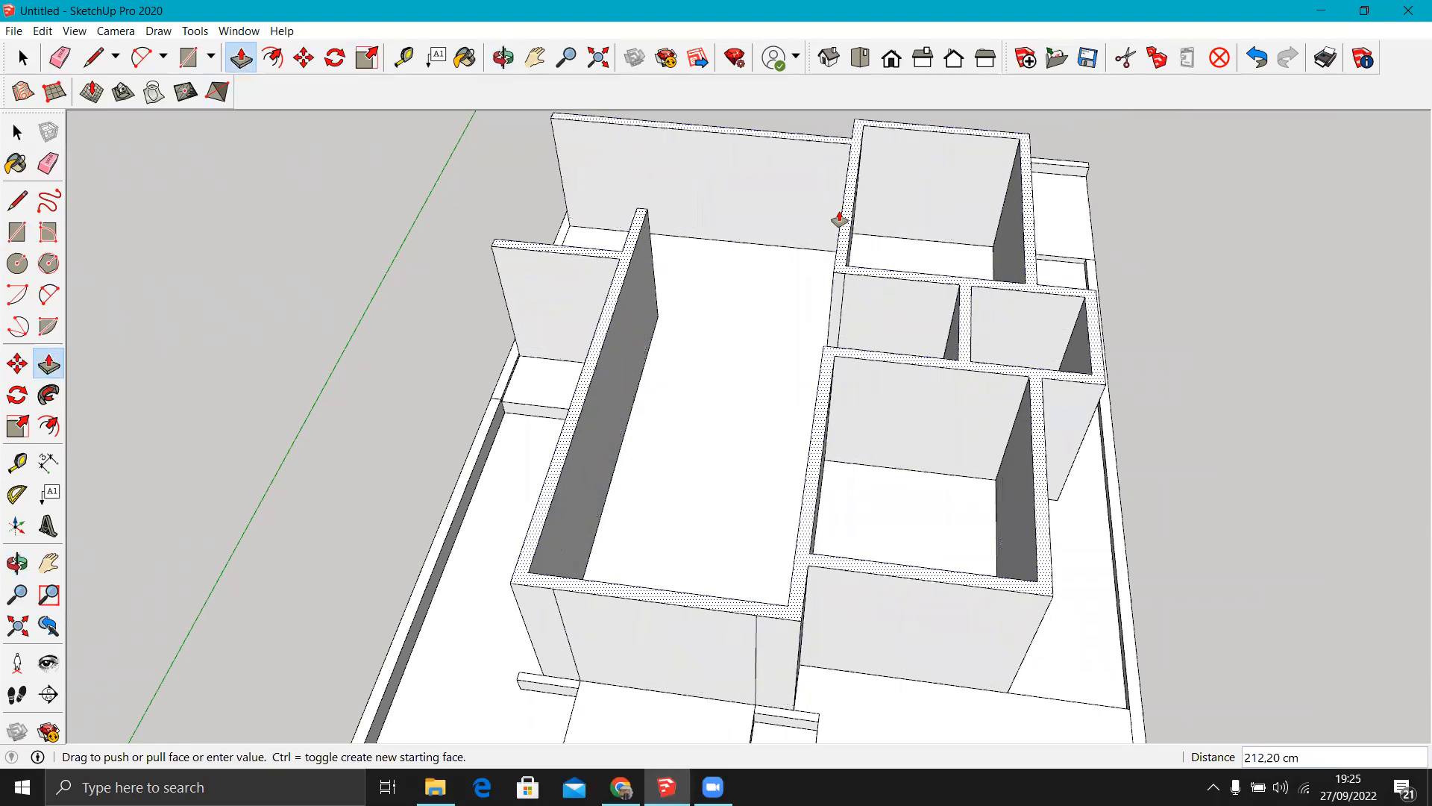
{"action": "key", "text": "Escape"}
Erase the edges separating the house's wall footprint from the left boundary strip so they form one face.
{"action": "scroll", "coordinate": [578, 253], "scroll_direction": "up", "scroll_amount": 5}
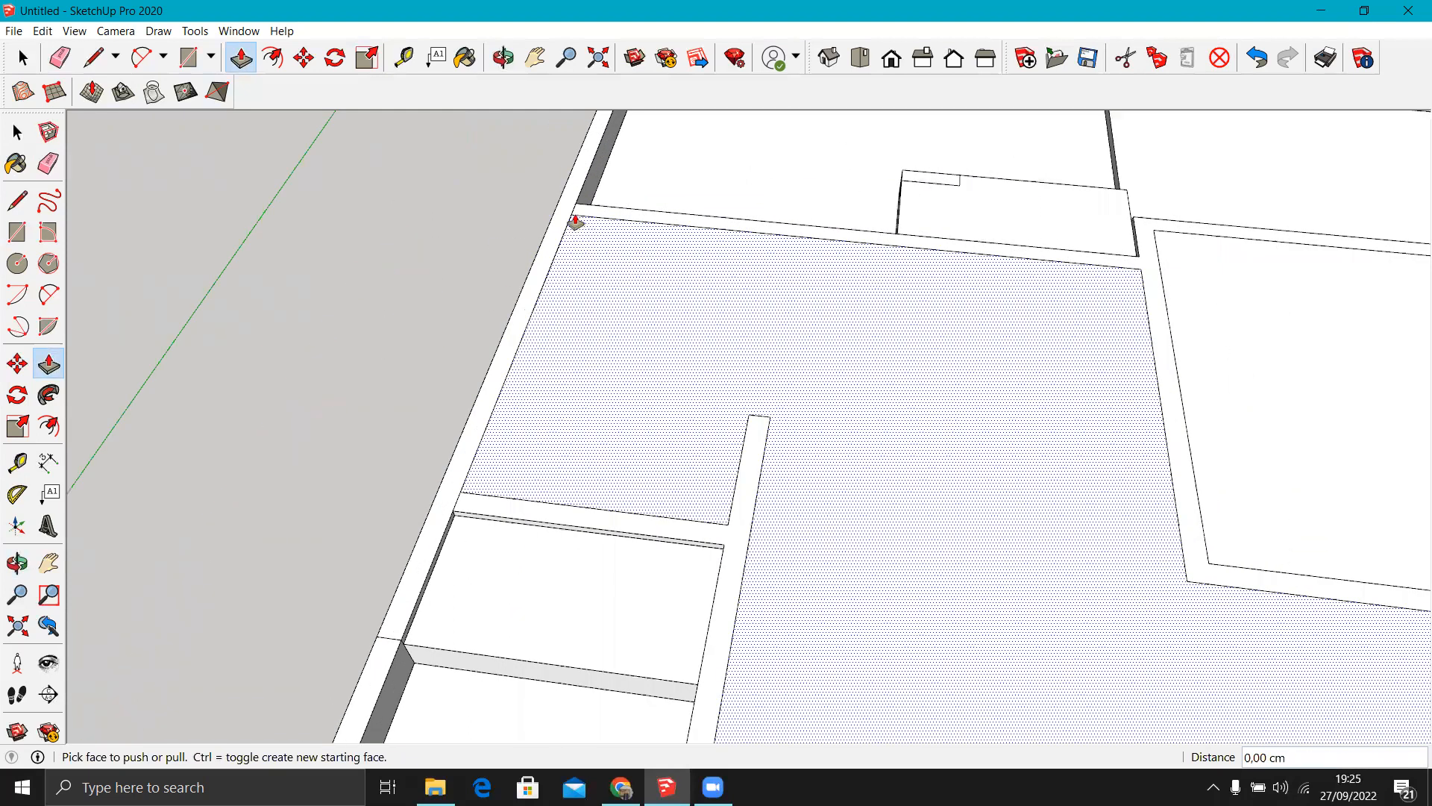
{"action": "scroll", "coordinate": [575, 218], "scroll_direction": "up", "scroll_amount": 3}
{"action": "key", "text": "e"}
{"action": "scroll", "coordinate": [573, 292], "scroll_direction": "down", "scroll_amount": 3}
{"action": "scroll", "coordinate": [492, 508], "scroll_direction": "up", "scroll_amount": 2}
{"action": "scroll", "coordinate": [509, 444], "scroll_direction": "down", "scroll_amount": 3}
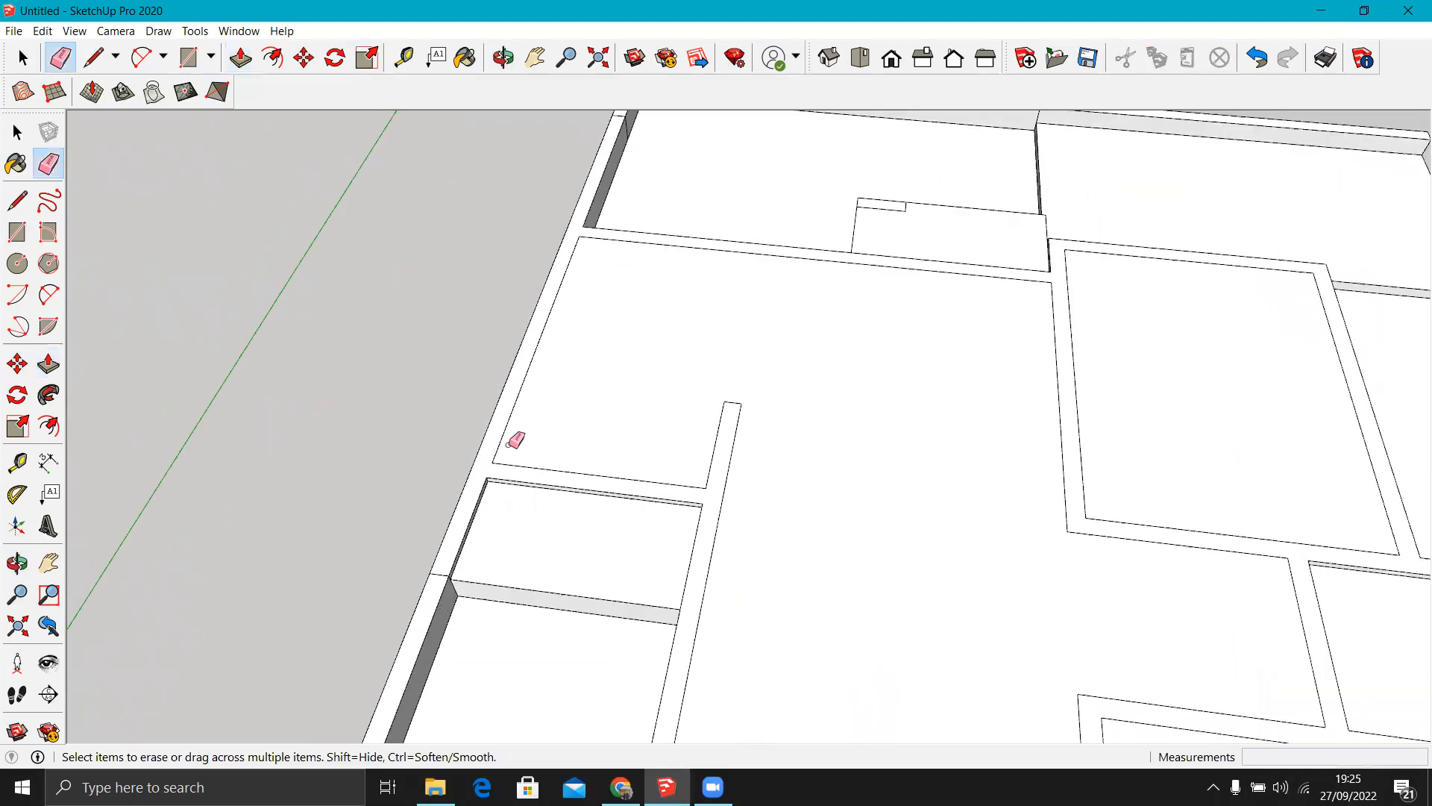
{"action": "scroll", "coordinate": [510, 445], "scroll_direction": "down", "scroll_amount": 5}
Pull the merged wall footprint up to full wall height with Push/Pull.
{"action": "key", "text": "p"}
{"action": "scroll", "coordinate": [632, 533], "scroll_direction": "up", "scroll_amount": 4}
{"action": "left_click_drag", "start_coordinate": [628, 530], "coordinate": [632, 437]}
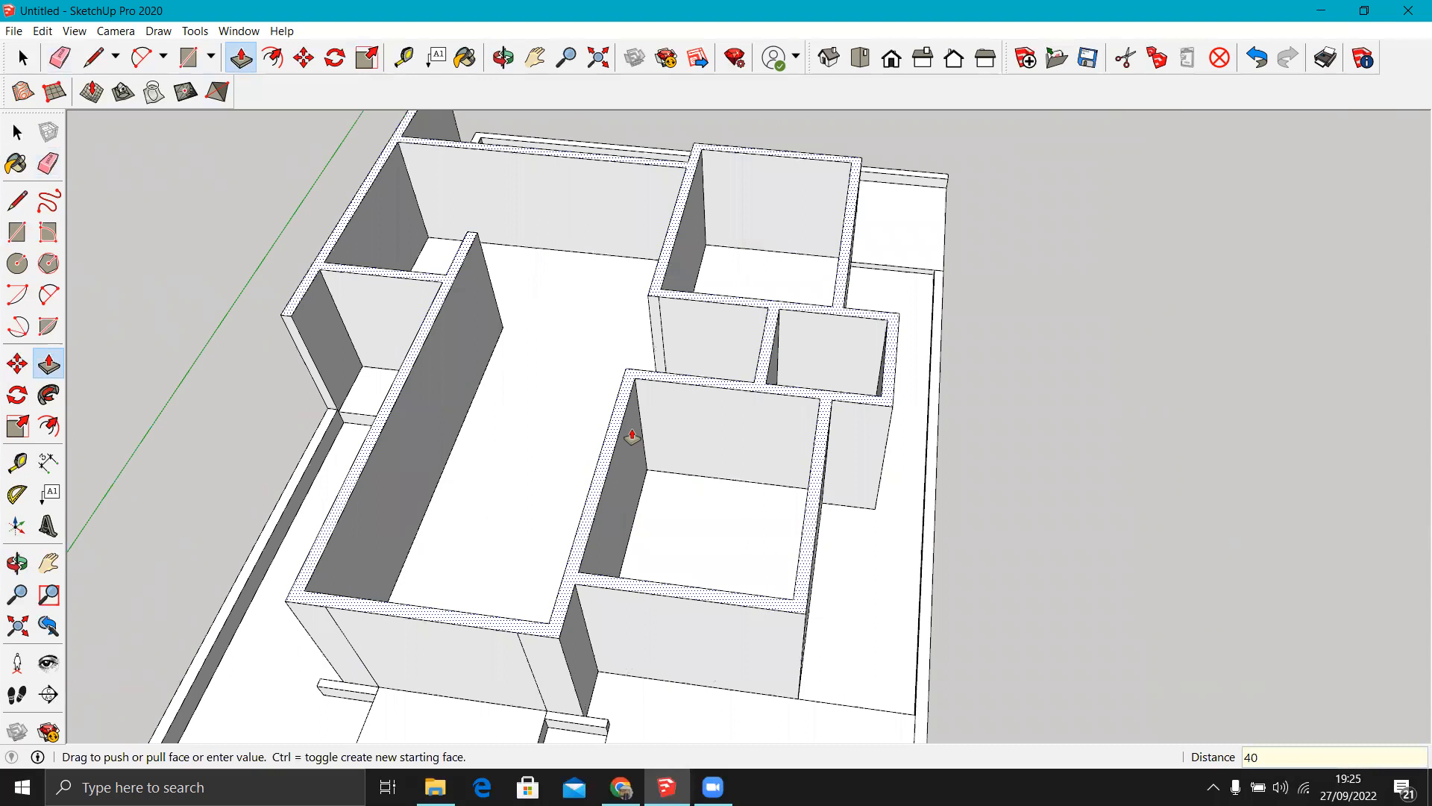
{"action": "key", "text": "Return"}
Erase the leftover vertical edges on the front and inner wall faces of the house.
{"action": "scroll", "coordinate": [632, 437], "scroll_direction": "down", "scroll_amount": 6}
{"action": "middle_click_drag", "start_coordinate": [655, 505], "coordinate": [783, 478]}
{"action": "scroll", "coordinate": [782, 478], "scroll_direction": "up", "scroll_amount": 3}
{"action": "key", "text": "e"}
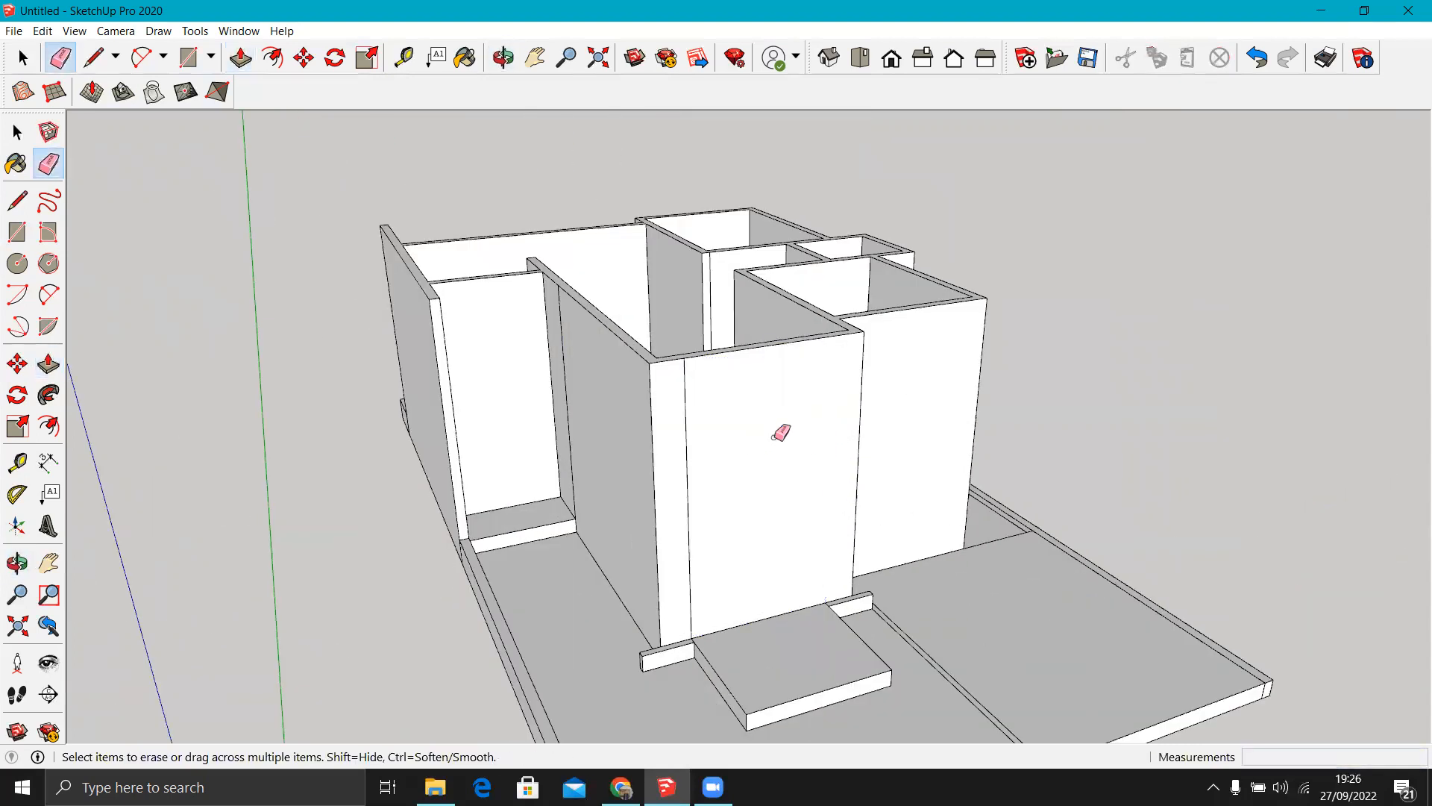
{"action": "mouse_move", "coordinate": [537, 320]}
{"action": "middle_mouse_down"}
{"action": "mouse_move", "coordinate": [798, 389]}
{"action": "mouse_move", "coordinate": [745, 272]}
{"action": "middle_mouse_up"}
{"action": "mouse_move", "coordinate": [681, 441]}
{"action": "middle_mouse_down"}
{"action": "mouse_move", "coordinate": [790, 320]}
{"action": "mouse_move", "coordinate": [834, 409]}
{"action": "mouse_move", "coordinate": [947, 386]}
{"action": "mouse_move", "coordinate": [438, 400]}
{"action": "mouse_move", "coordinate": [799, 239]}
{"action": "middle_mouse_up"}
{"action": "scroll", "coordinate": [752, 216], "scroll_direction": "up", "scroll_amount": 5}
{"action": "scroll", "coordinate": [758, 230], "scroll_direction": "down", "scroll_amount": 5}
{"action": "middle_click_drag", "start_coordinate": [642, 233], "coordinate": [770, 282]}
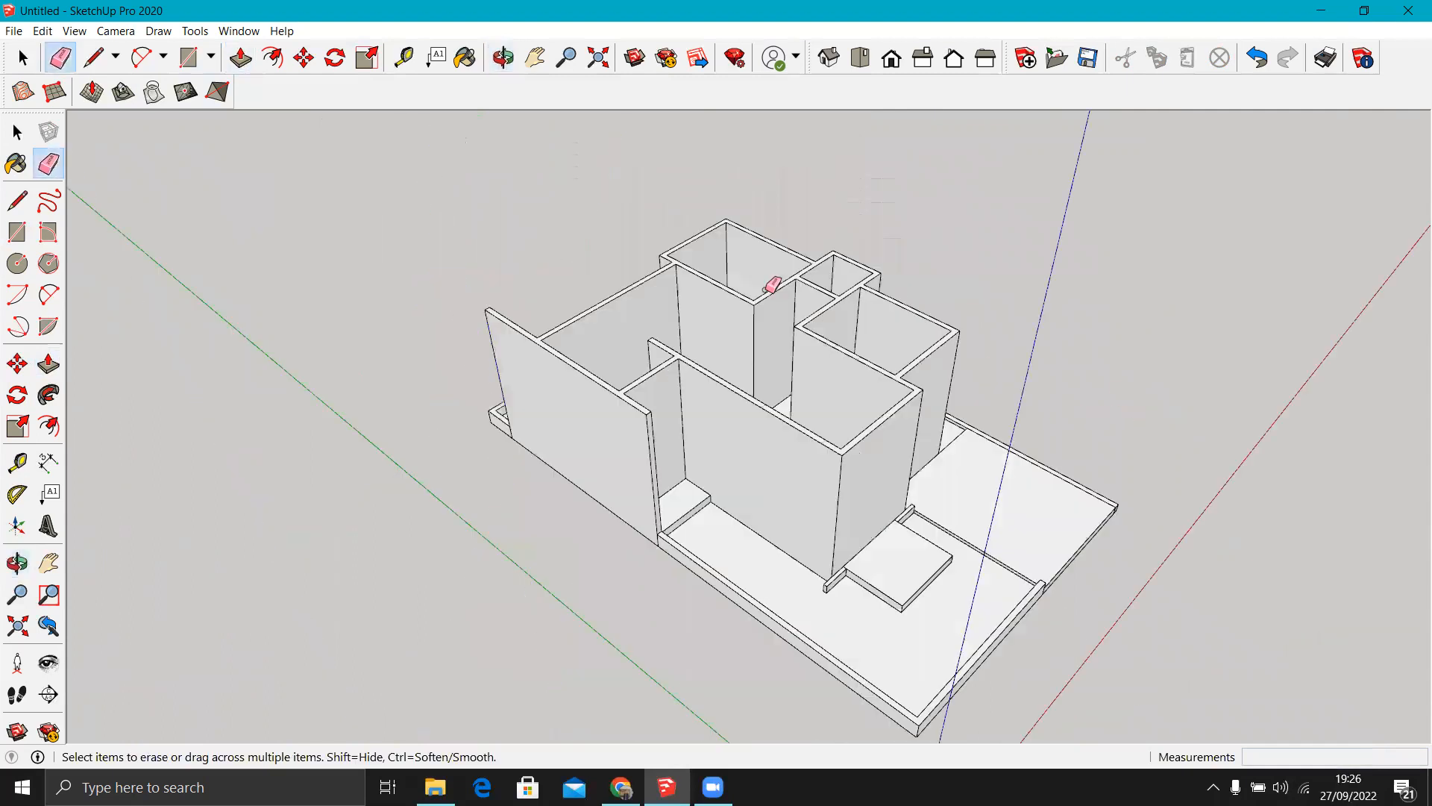
Place guides on the wall beside the inner opening, 15 cm from its vertical edge and 50 cm below its top.
{"action": "scroll", "coordinate": [764, 313], "scroll_direction": "up", "scroll_amount": 6}
{"action": "scroll", "coordinate": [438, 340], "scroll_direction": "up", "scroll_amount": 1}
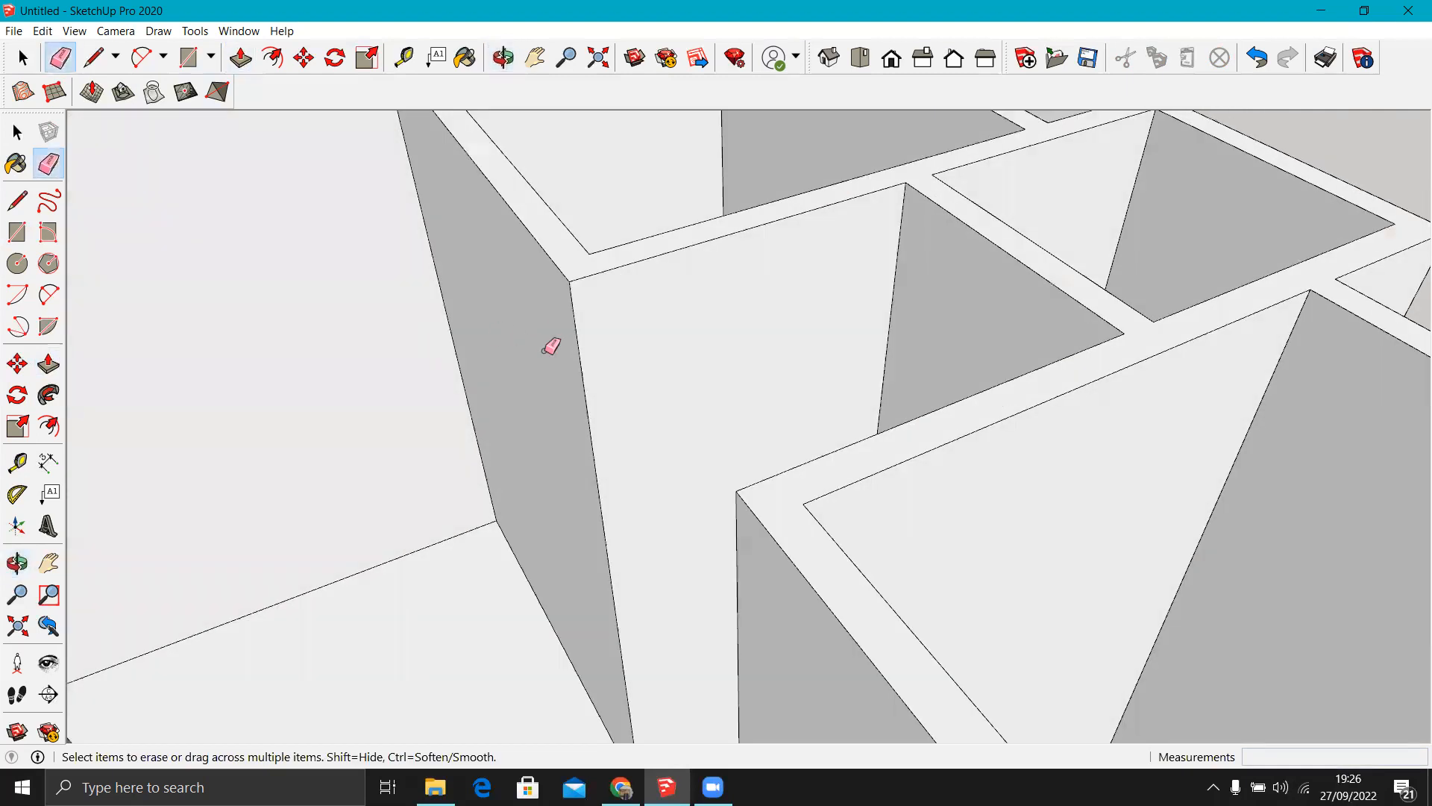
{"action": "key", "text": "t"}
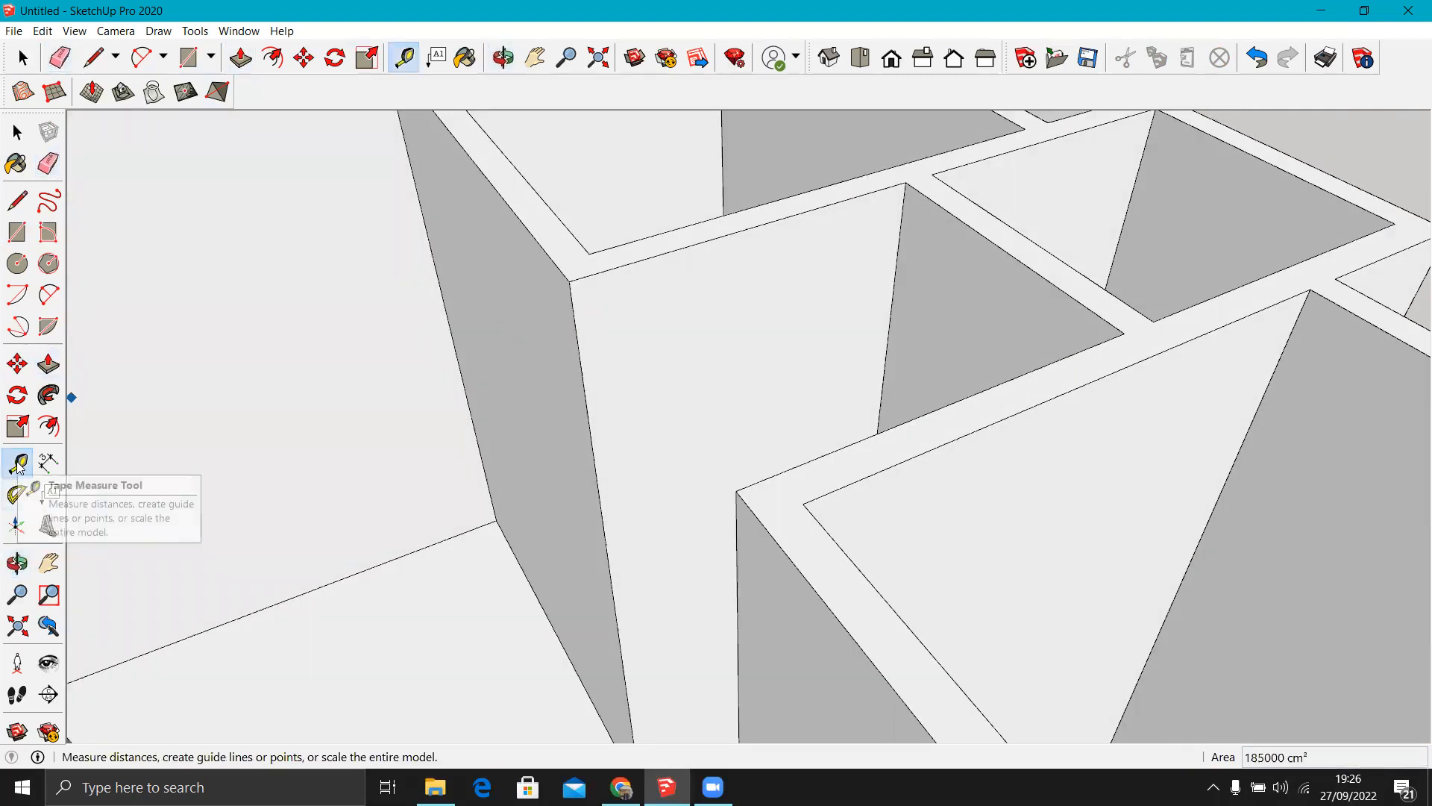
{"action": "left_click", "coordinate": [579, 344]}
{"action": "type", "text": "15"}
{"action": "key", "text": "Return"}
{"action": "left_click", "coordinate": [621, 266]}
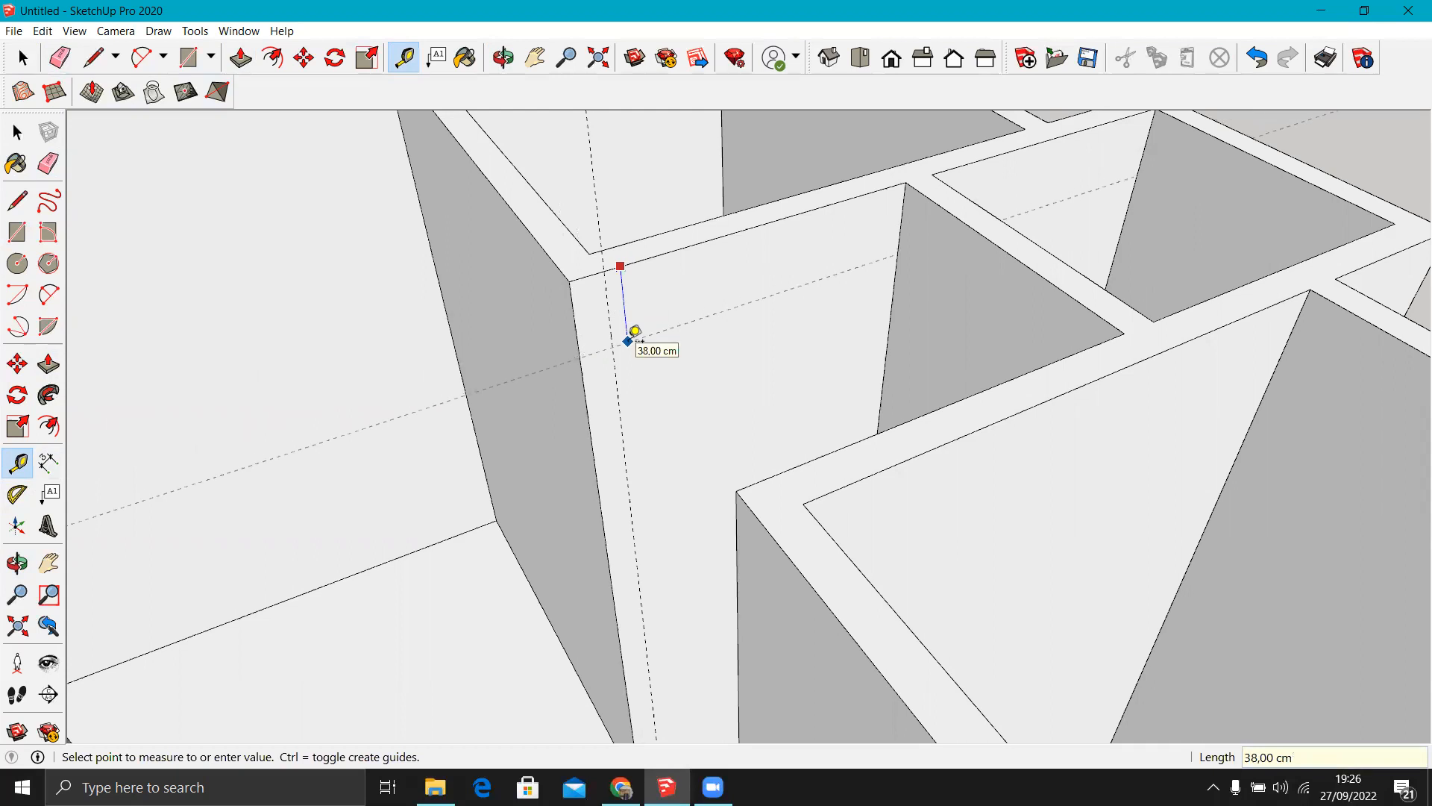
Draw a 50 by 15 cm rectangle at the guides and extend it 135 cm across the opening as a lintel.
{"action": "left_click", "coordinate": [20, 237]}
{"action": "left_click", "coordinate": [583, 380]}
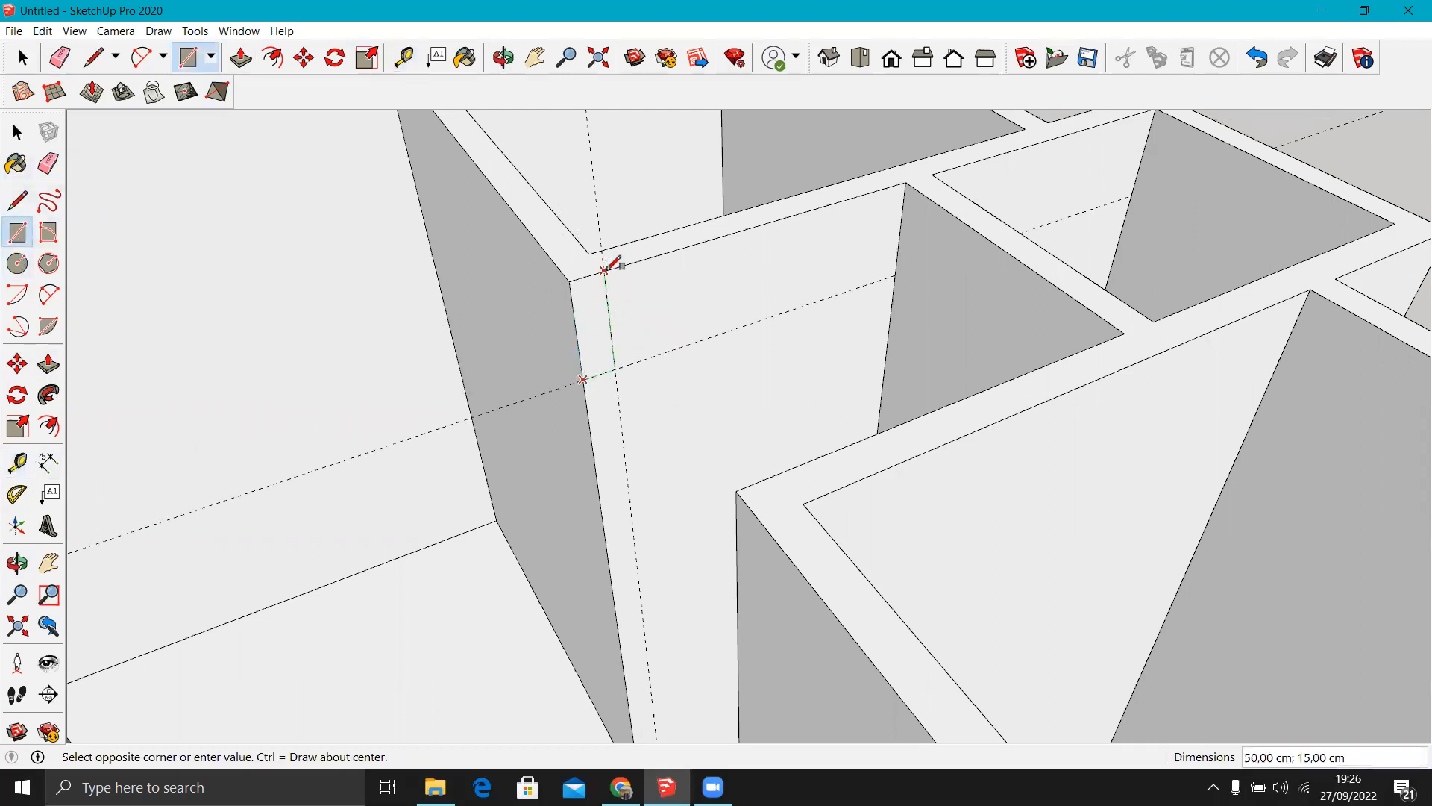
{"action": "left_click", "coordinate": [49, 365]}
{"action": "left_click_drag", "start_coordinate": [566, 342], "coordinate": [889, 438]}
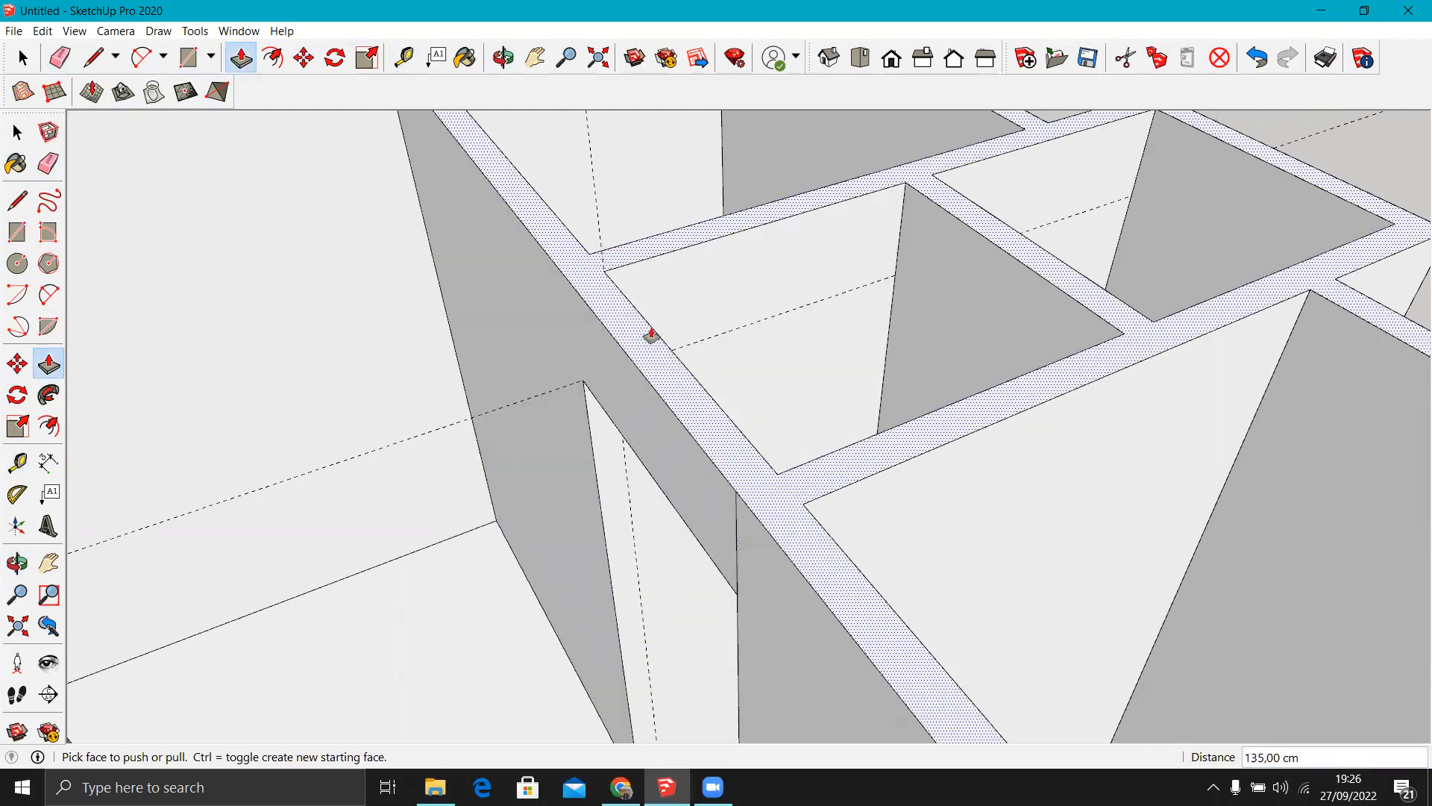
Erase the construction guides around the new lintel.
{"action": "left_click", "coordinate": [60, 57]}
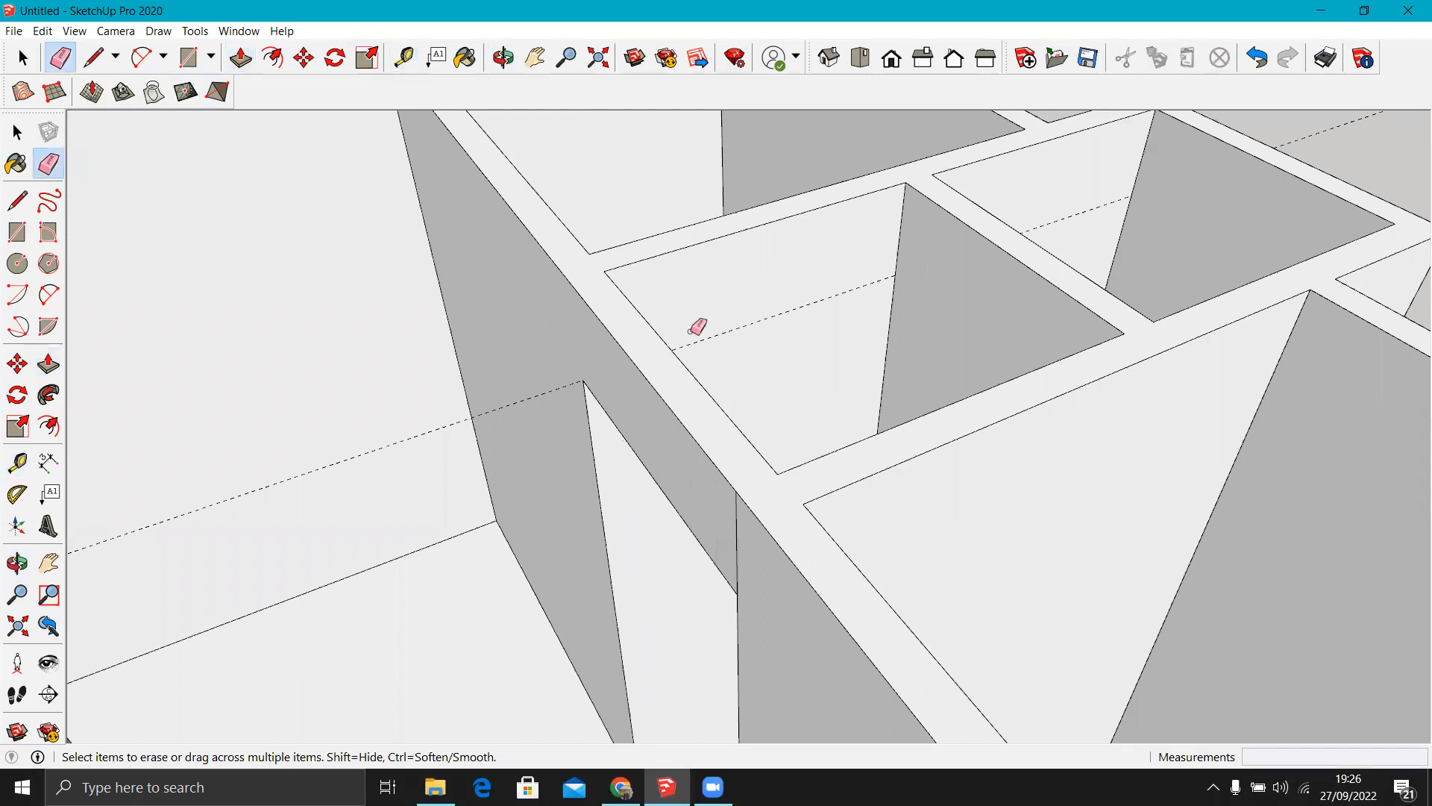
{"action": "scroll", "coordinate": [796, 378], "scroll_direction": "down", "scroll_amount": 5}
{"action": "mouse_move", "coordinate": [831, 438]}
{"action": "middle_mouse_down"}
{"action": "mouse_move", "coordinate": [623, 438]}
{"action": "mouse_move", "coordinate": [885, 450]}
{"action": "mouse_move", "coordinate": [1119, 422]}
{"action": "mouse_move", "coordinate": [741, 441]}
{"action": "mouse_move", "coordinate": [530, 415]}
{"action": "mouse_move", "coordinate": [202, 457]}
{"action": "mouse_move", "coordinate": [553, 380]}
{"action": "mouse_move", "coordinate": [1112, 458]}
{"action": "mouse_move", "coordinate": [1055, 459]}
{"action": "middle_mouse_up"}
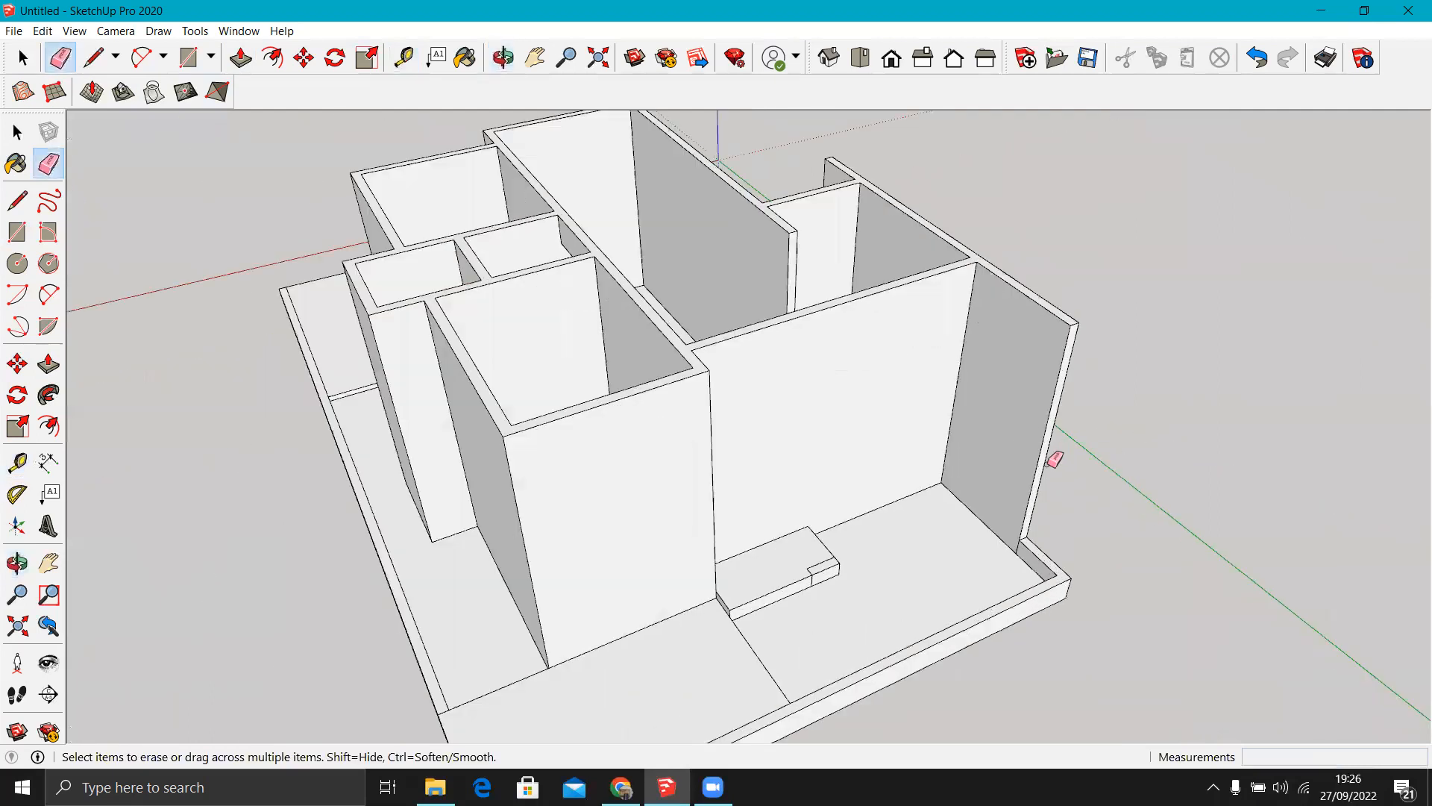
{"action": "scroll", "coordinate": [983, 276], "scroll_direction": "up", "scroll_amount": 5}
{"action": "key", "text": "l"}
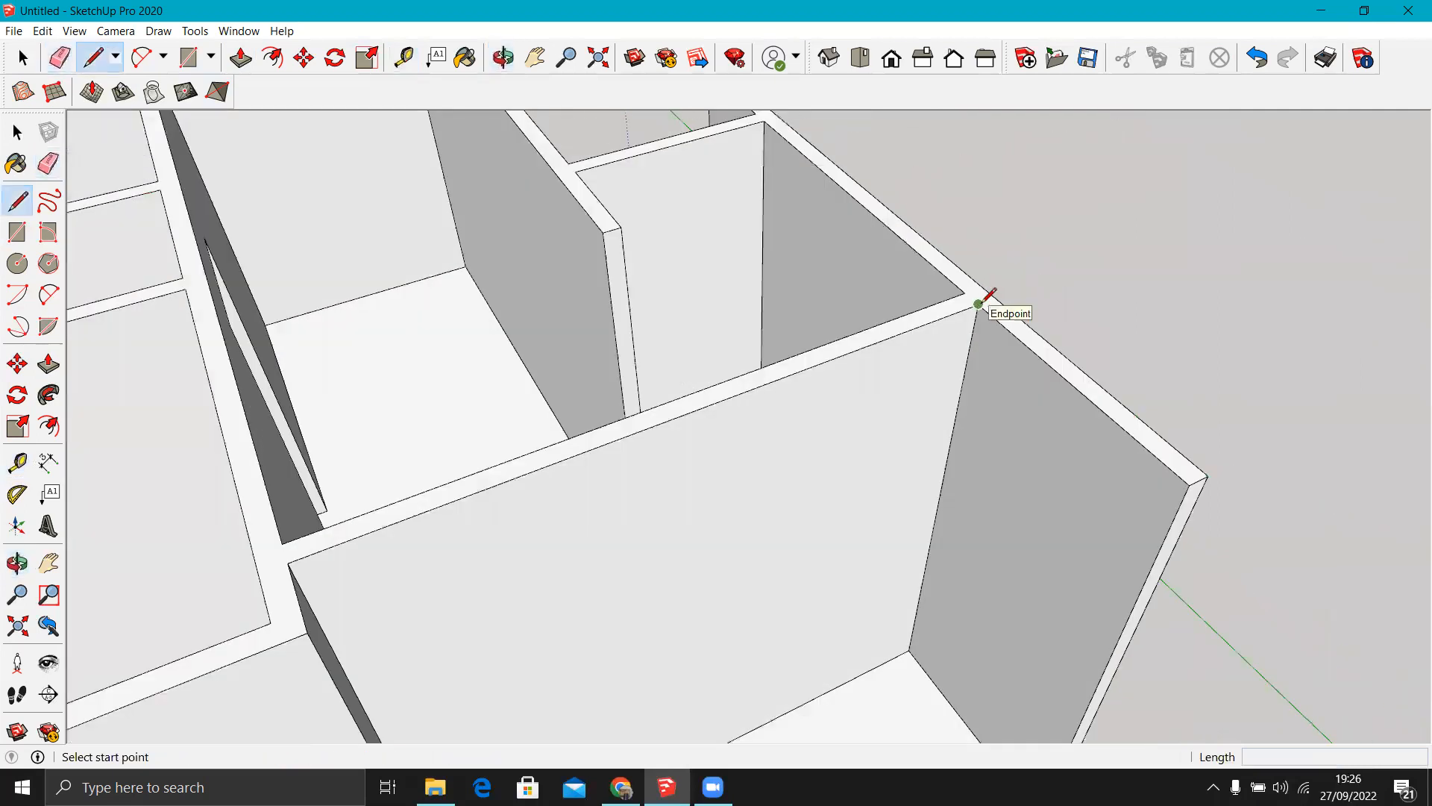
{"action": "scroll", "coordinate": [958, 298], "scroll_direction": "down", "scroll_amount": 5}
{"action": "scroll", "coordinate": [925, 541], "scroll_direction": "up", "scroll_amount": 8}
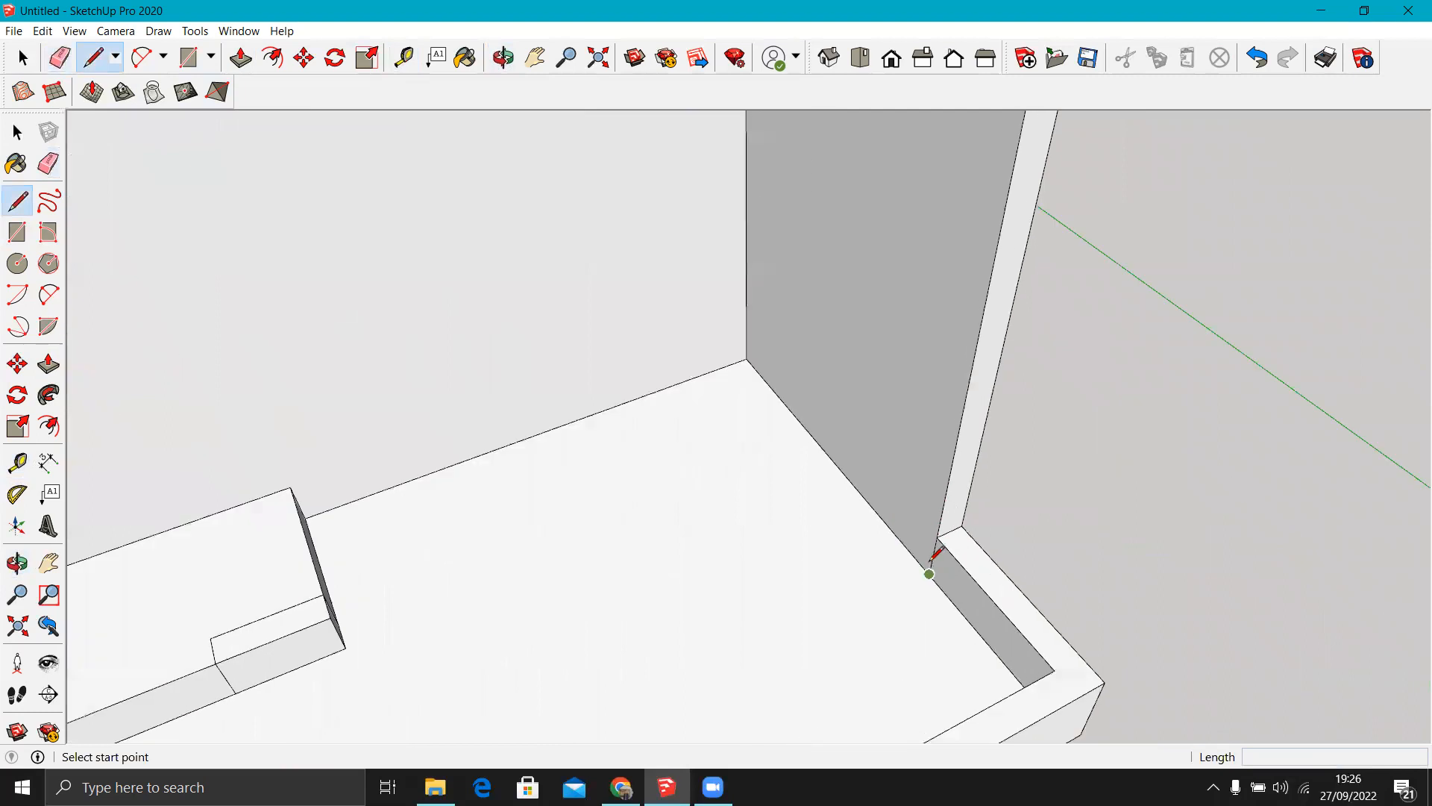
{"action": "key", "text": "e"}
{"action": "middle_click_drag", "start_coordinate": [949, 550], "coordinate": [531, 545]}
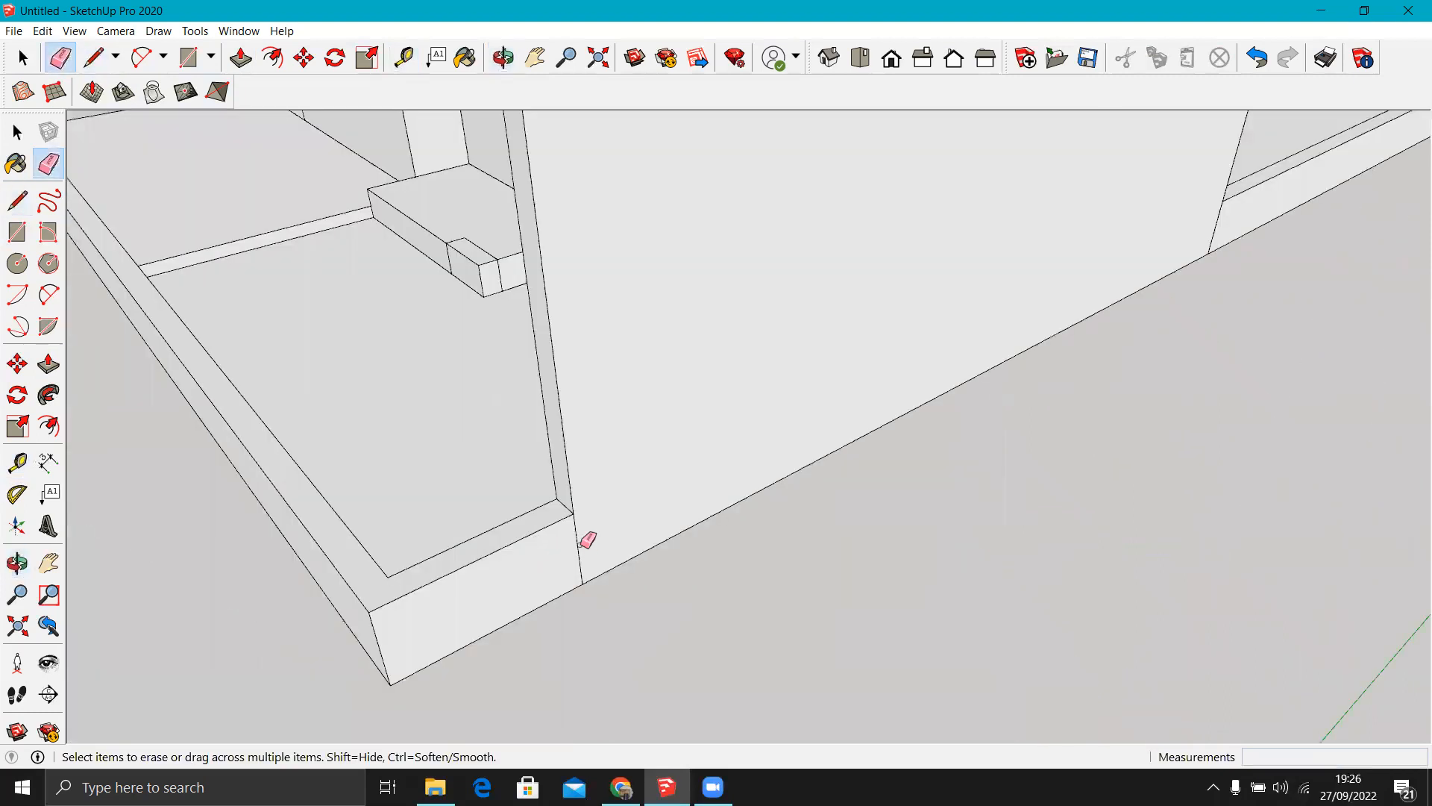
Shorten the left side wall projecting behind the house by 100 cm at its rear end.
{"action": "scroll", "coordinate": [590, 540], "scroll_direction": "down", "scroll_amount": 5}
{"action": "mouse_move", "coordinate": [626, 575]}
{"action": "middle_mouse_down"}
{"action": "mouse_move", "coordinate": [767, 432]}
{"action": "mouse_move", "coordinate": [211, 418]}
{"action": "mouse_move", "coordinate": [711, 267]}
{"action": "mouse_move", "coordinate": [160, 244]}
{"action": "middle_mouse_up"}
{"action": "scroll", "coordinate": [775, 168], "scroll_direction": "up", "scroll_amount": 6}
{"action": "mouse_move", "coordinate": [776, 180]}
{"action": "middle_mouse_down"}
{"action": "mouse_move", "coordinate": [152, 244]}
{"action": "mouse_move", "coordinate": [138, 278]}
{"action": "middle_mouse_up"}
{"action": "scroll", "coordinate": [992, 595], "scroll_direction": "up", "scroll_amount": 3}
{"action": "key", "text": "p"}
{"action": "left_click_drag", "start_coordinate": [986, 585], "coordinate": [639, 719]}
{"action": "scroll", "coordinate": [900, 504], "scroll_direction": "down", "scroll_amount": 4}
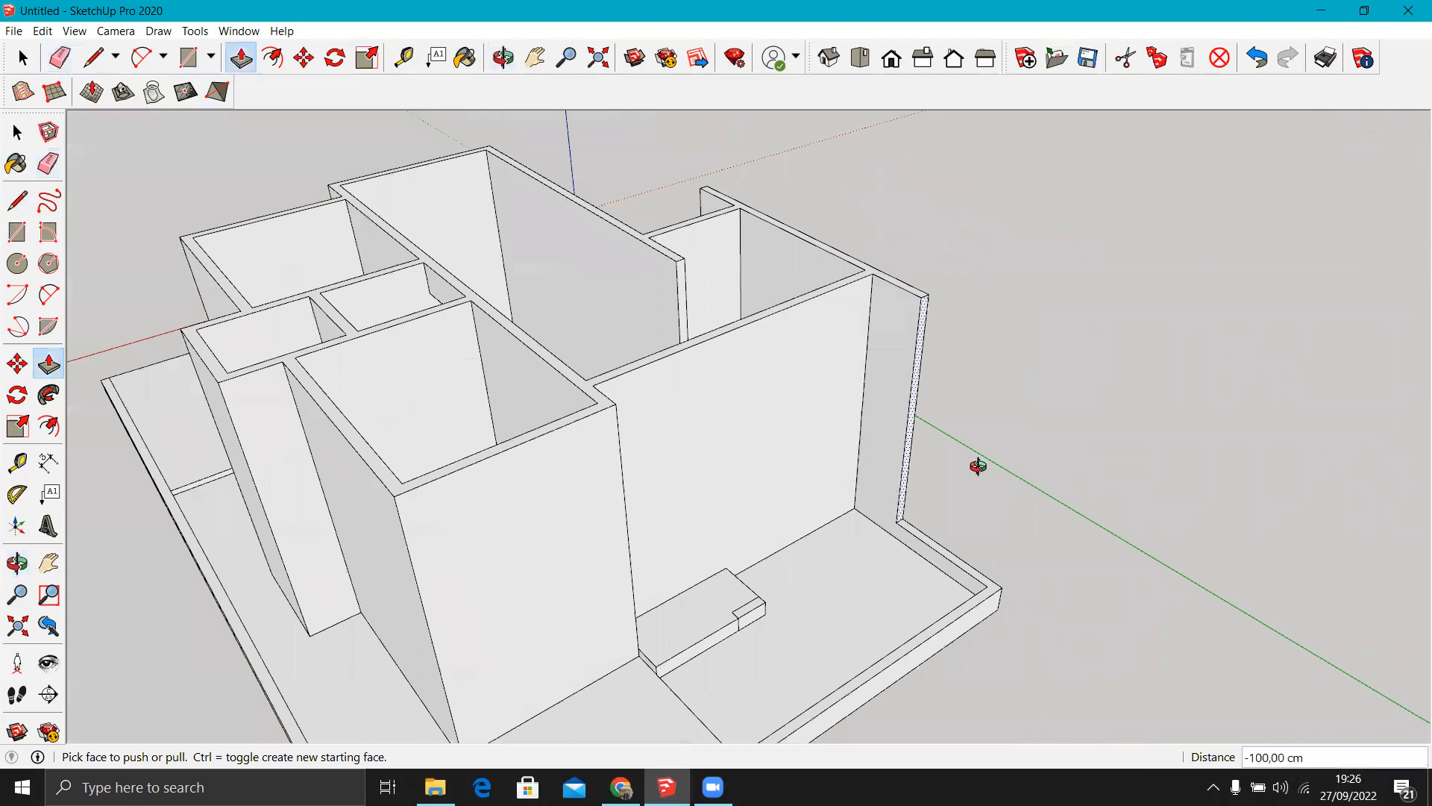
Copy the top edge of the freestanding inner wall's end face 50 cm downward.
{"action": "scroll", "coordinate": [978, 466], "scroll_direction": "down", "scroll_amount": 5}
{"action": "middle_click_drag", "start_coordinate": [1038, 410], "coordinate": [951, 444]}
{"action": "scroll", "coordinate": [729, 346], "scroll_direction": "up", "scroll_amount": 4}
{"action": "middle_click_drag", "start_coordinate": [170, 374], "coordinate": [767, 281]}
{"action": "scroll", "coordinate": [705, 278], "scroll_direction": "up", "scroll_amount": 5}
{"action": "key", "text": "space"}
{"action": "key", "text": "m"}
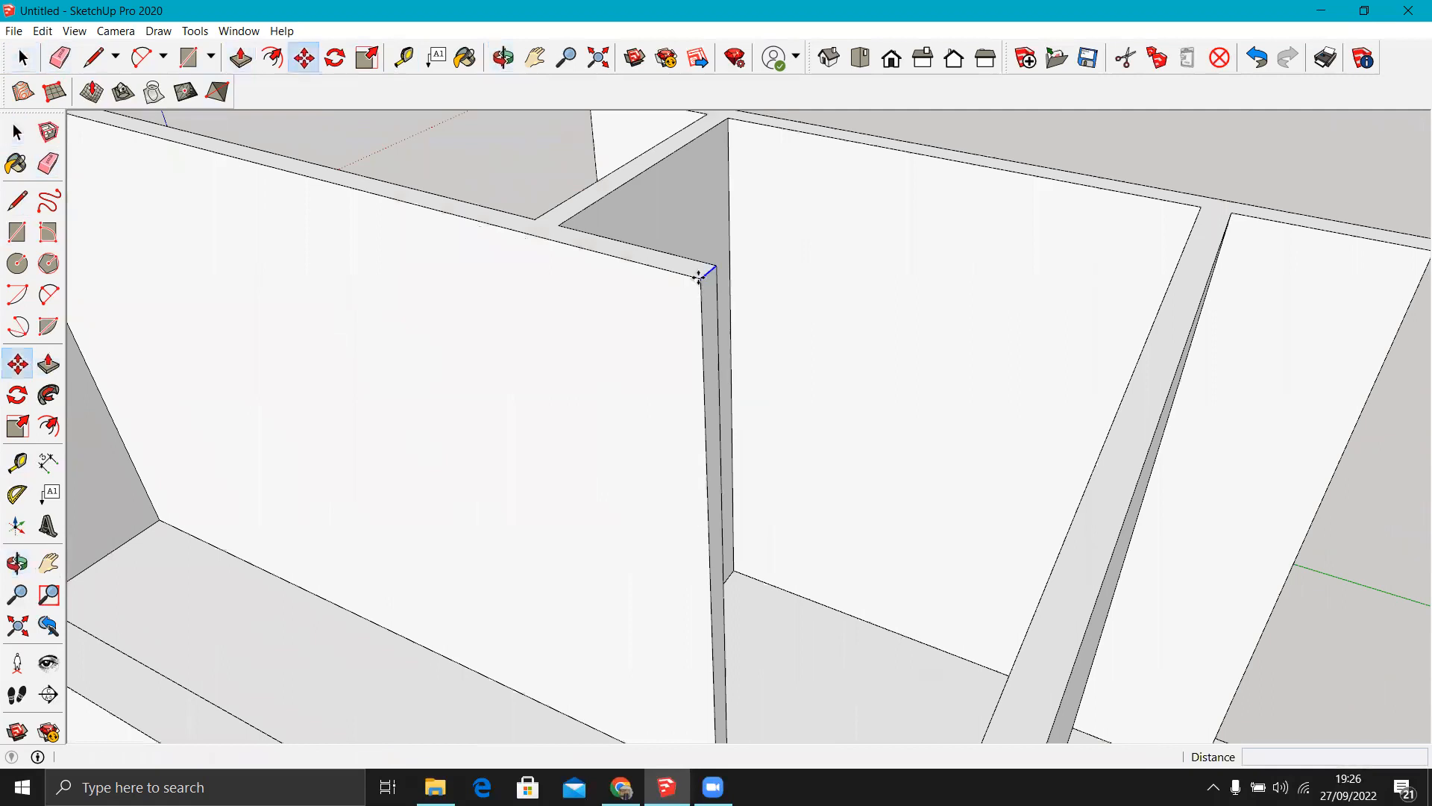
{"action": "left_click", "coordinate": [701, 278]}
{"action": "key", "text": "ctrl"}
{"action": "type", "text": "50"}
{"action": "key", "text": "Return"}
Extend the upper section of the inner wall's end 192.50 cm to the rear wall as a lintel.
{"action": "key", "text": "p"}
{"action": "left_click", "coordinate": [716, 329]}
{"action": "left_click", "coordinate": [1176, 265]}
Draw an edge along the outer rear side of the central room's wall top, from the inner wall to the right-hand wall.
{"action": "scroll", "coordinate": [818, 355], "scroll_direction": "down", "scroll_amount": 6}
{"action": "middle_click_drag", "start_coordinate": [653, 377], "coordinate": [1307, 369]}
{"action": "scroll", "coordinate": [780, 333], "scroll_direction": "up", "scroll_amount": 2}
{"action": "middle_click_drag", "start_coordinate": [779, 329], "coordinate": [927, 419]}
{"action": "scroll", "coordinate": [761, 370], "scroll_direction": "up", "scroll_amount": 2}
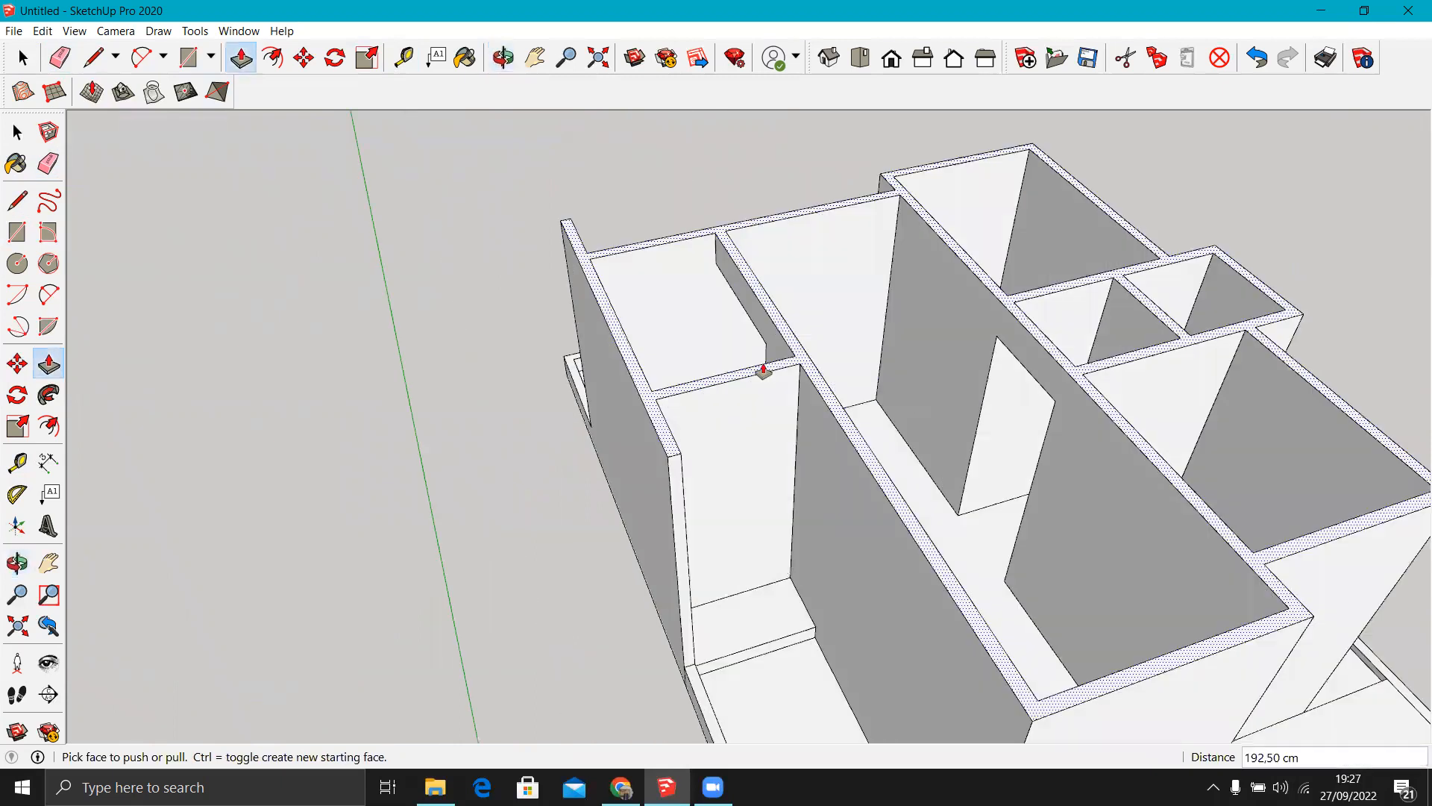
{"action": "scroll", "coordinate": [834, 337], "scroll_direction": "up", "scroll_amount": 2}
{"action": "key", "text": "l"}
{"action": "scroll", "coordinate": [710, 239], "scroll_direction": "down", "scroll_amount": 3}
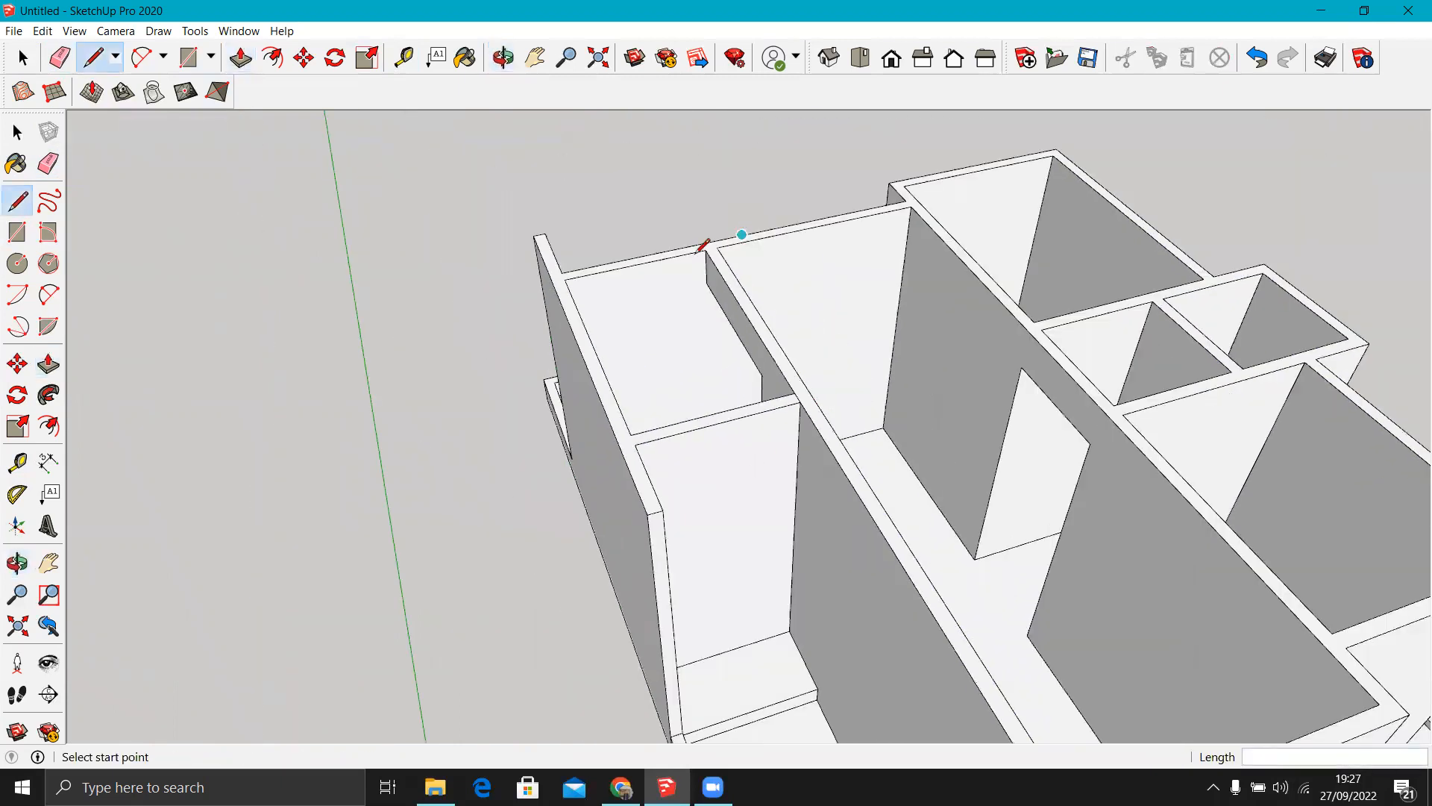
{"action": "scroll", "coordinate": [690, 242], "scroll_direction": "up", "scroll_amount": 3}
{"action": "left_click", "coordinate": [688, 258]}
{"action": "scroll", "coordinate": [681, 244], "scroll_direction": "down", "scroll_amount": 4}
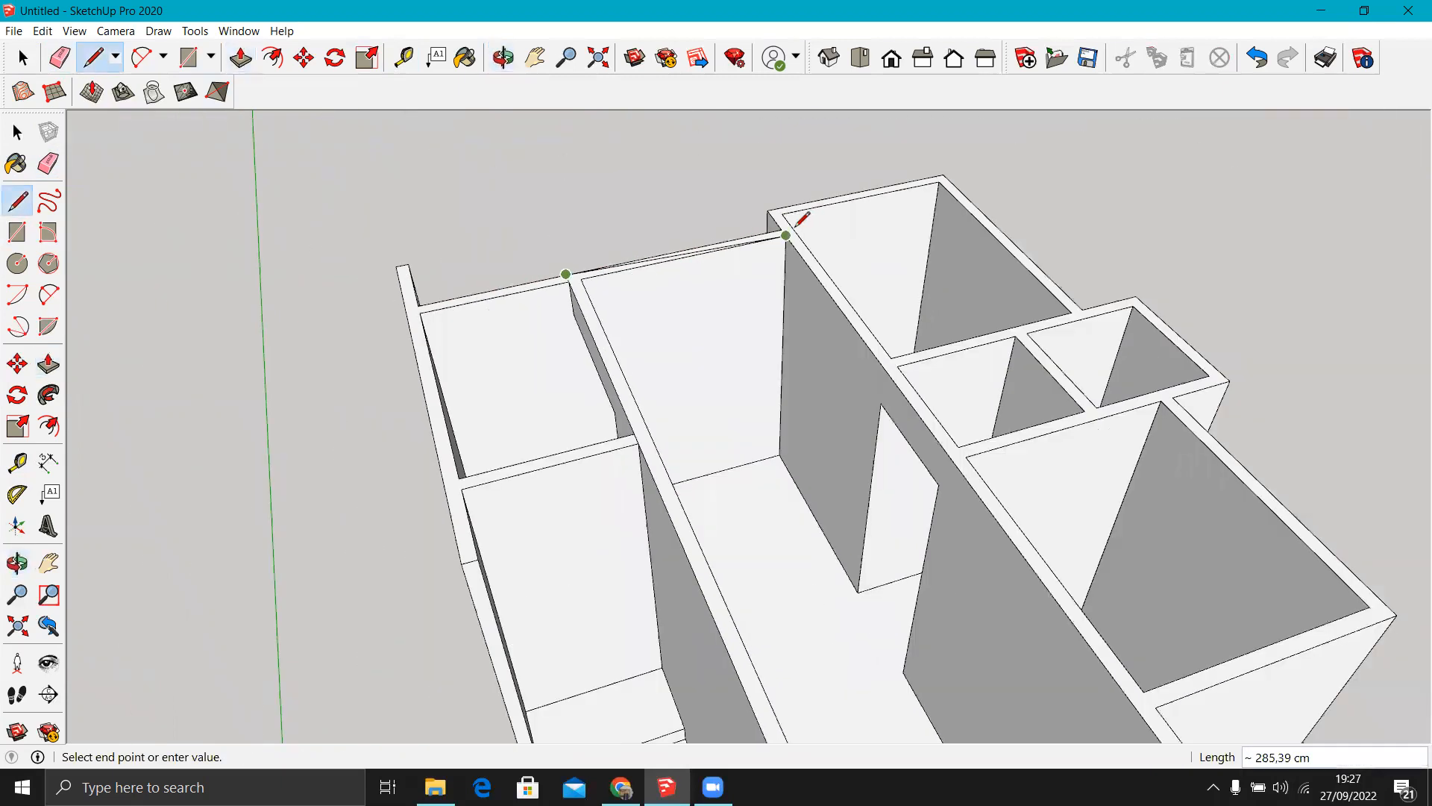
{"action": "scroll", "coordinate": [776, 220], "scroll_direction": "up", "scroll_amount": 4}
{"action": "left_click", "coordinate": [767, 223]}
Draw a 15 cm edge across the rear wall top where it meets the central room's left-hand wall.
{"action": "scroll", "coordinate": [159, 388], "scroll_direction": "up", "scroll_amount": 3}
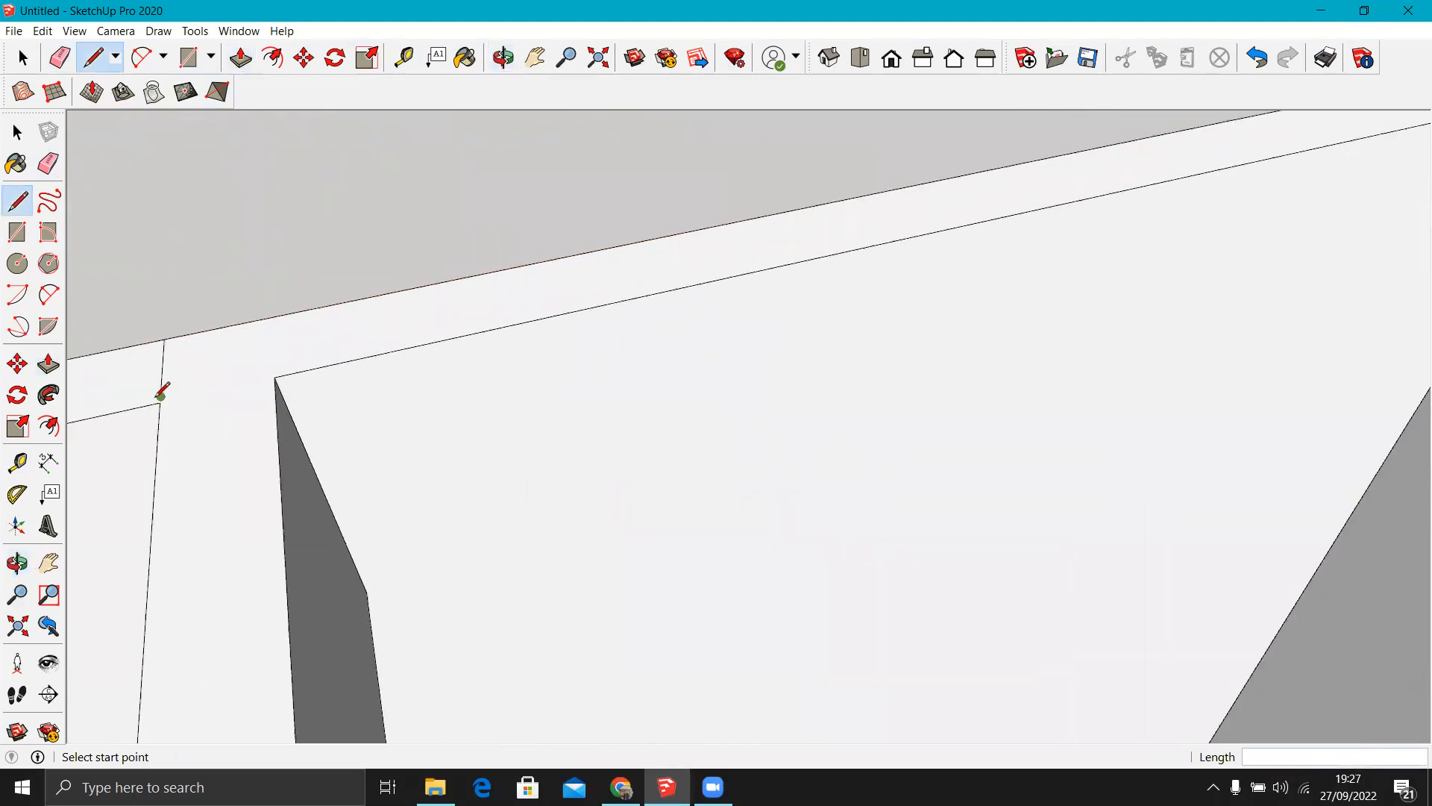
{"action": "left_click", "coordinate": [161, 401]}
{"action": "left_click", "coordinate": [164, 334]}
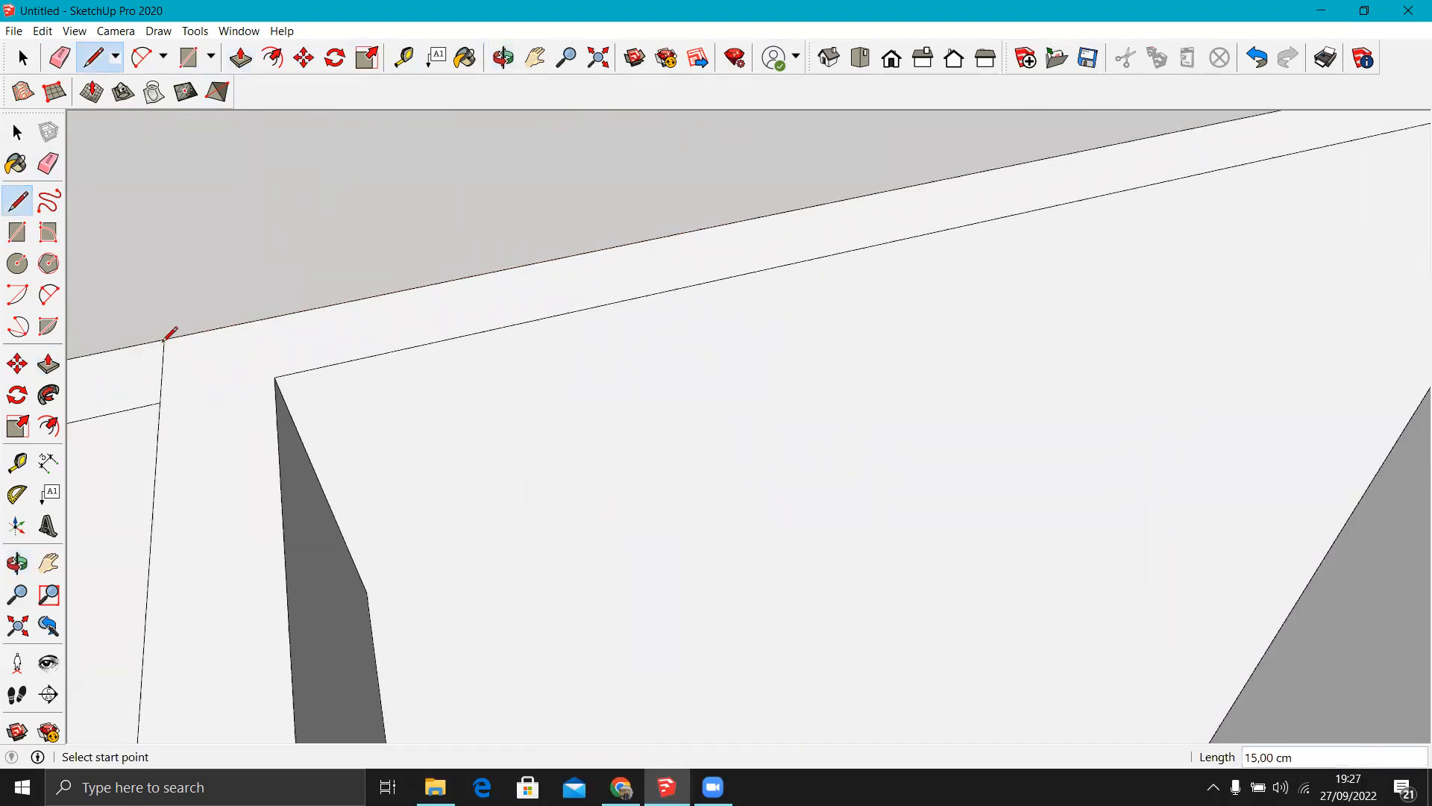
Try to draw a 15 cm edge across the wall top at the central room's rear right corner.
{"action": "scroll", "coordinate": [485, 313], "scroll_direction": "down", "scroll_amount": 5}
{"action": "scroll", "coordinate": [754, 251], "scroll_direction": "up", "scroll_amount": 4}
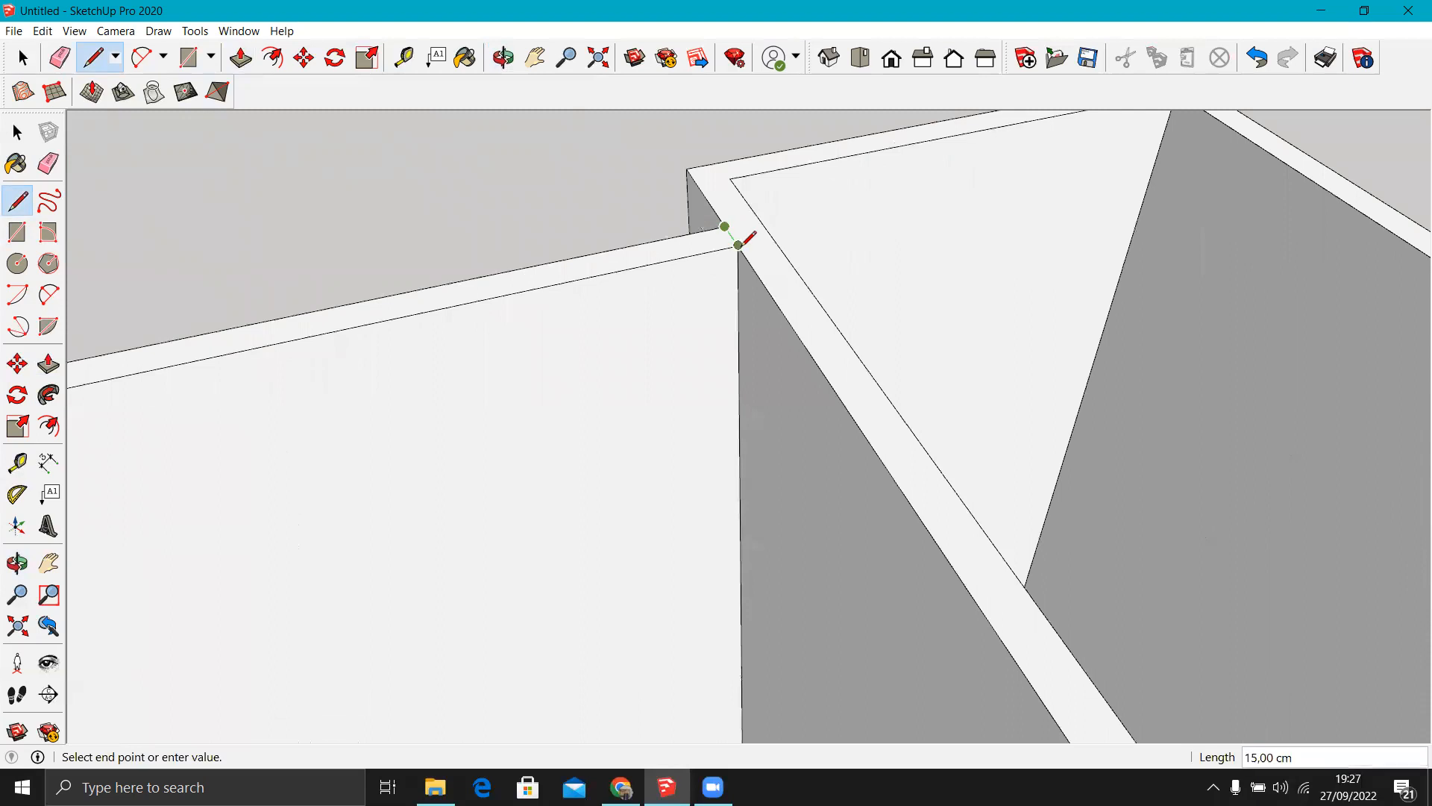
{"action": "left_click", "coordinate": [738, 245]}
{"action": "scroll", "coordinate": [608, 214], "scroll_direction": "down", "scroll_amount": 5}
{"action": "scroll", "coordinate": [653, 213], "scroll_direction": "up", "scroll_amount": 2}
{"action": "key", "text": "ctrl+z"}
Draw edges separating the central room's right-hand wall top from the rear wall corner and the adjoining partition walls.
{"action": "left_click", "coordinate": [647, 207]}
{"action": "left_click", "coordinate": [667, 205]}
{"action": "scroll", "coordinate": [561, 213], "scroll_direction": "down", "scroll_amount": 5}
{"action": "scroll", "coordinate": [757, 403], "scroll_direction": "up", "scroll_amount": 4}
{"action": "left_click", "coordinate": [691, 344]}
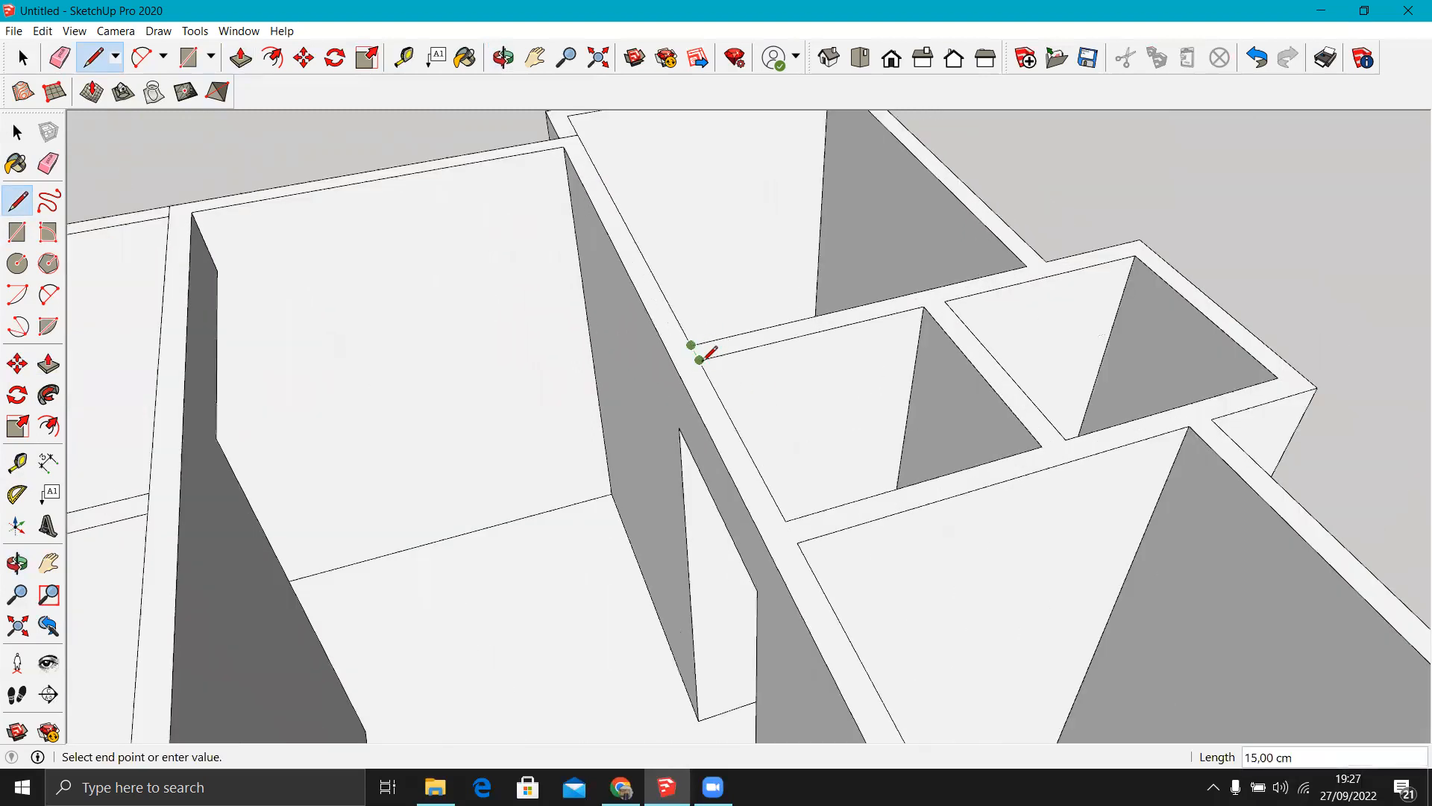
{"action": "left_click", "coordinate": [699, 361]}
{"action": "scroll", "coordinate": [626, 303], "scroll_direction": "down", "scroll_amount": 4}
{"action": "scroll", "coordinate": [705, 447], "scroll_direction": "up", "scroll_amount": 2}
{"action": "left_click", "coordinate": [716, 414]}
{"action": "left_click", "coordinate": [722, 425]}
{"action": "scroll", "coordinate": [667, 328], "scroll_direction": "down", "scroll_amount": 5}
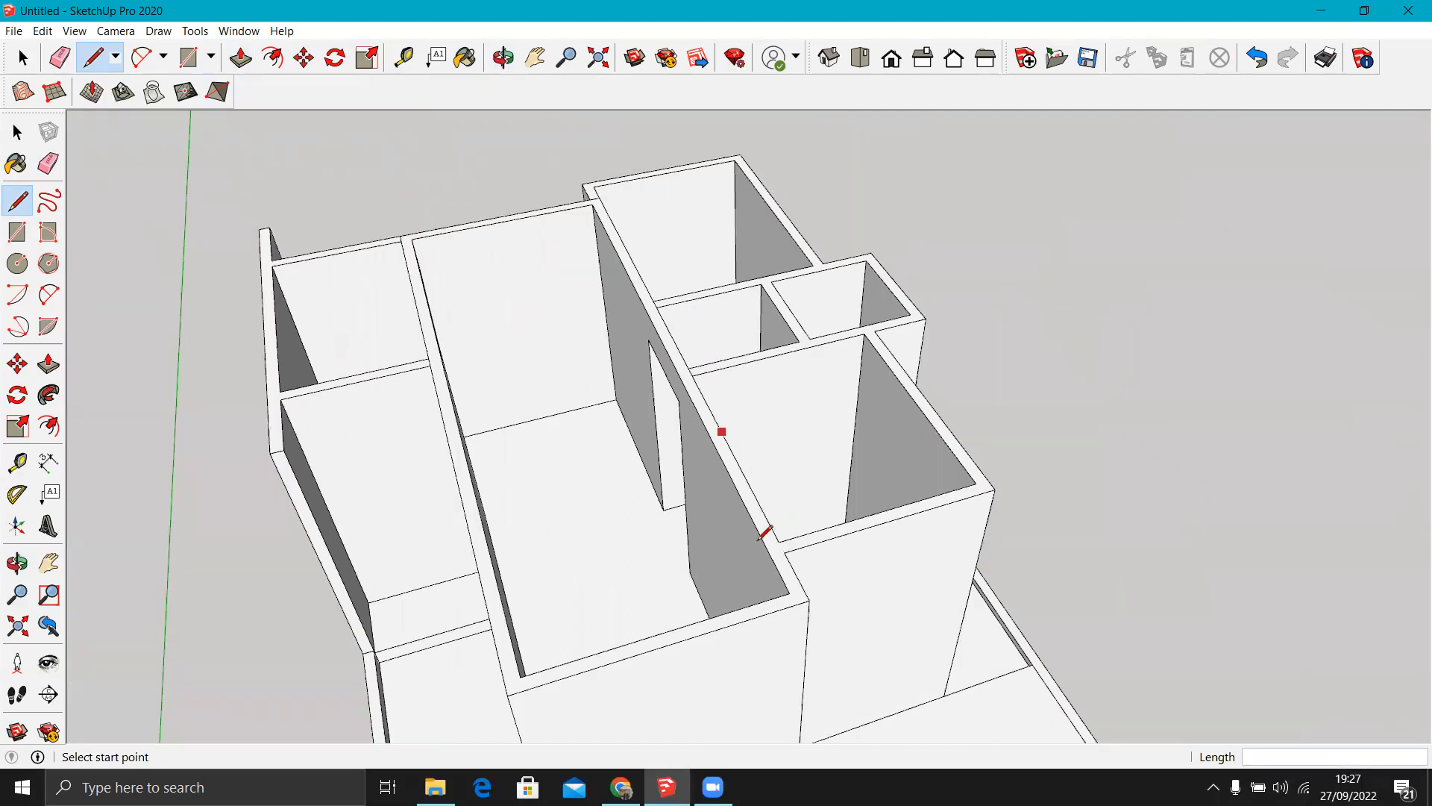
Raise the central room's wall tops by 1 m with Push/Pull.
{"action": "scroll", "coordinate": [759, 538], "scroll_direction": "up", "scroll_amount": 2}
{"action": "key", "text": "Escape"}
{"action": "scroll", "coordinate": [789, 548], "scroll_direction": "down", "scroll_amount": 3}
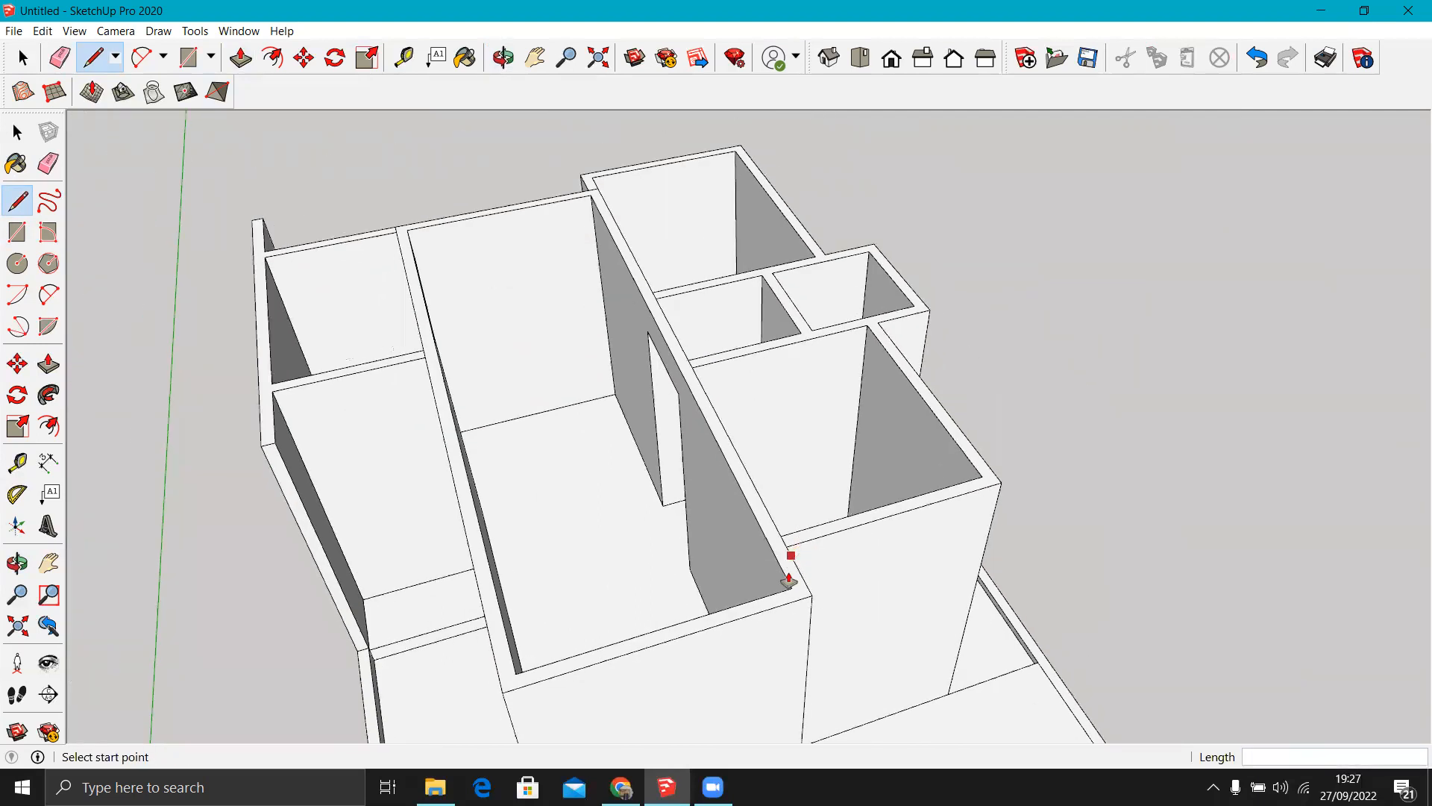
{"action": "type", "text": "p100"}
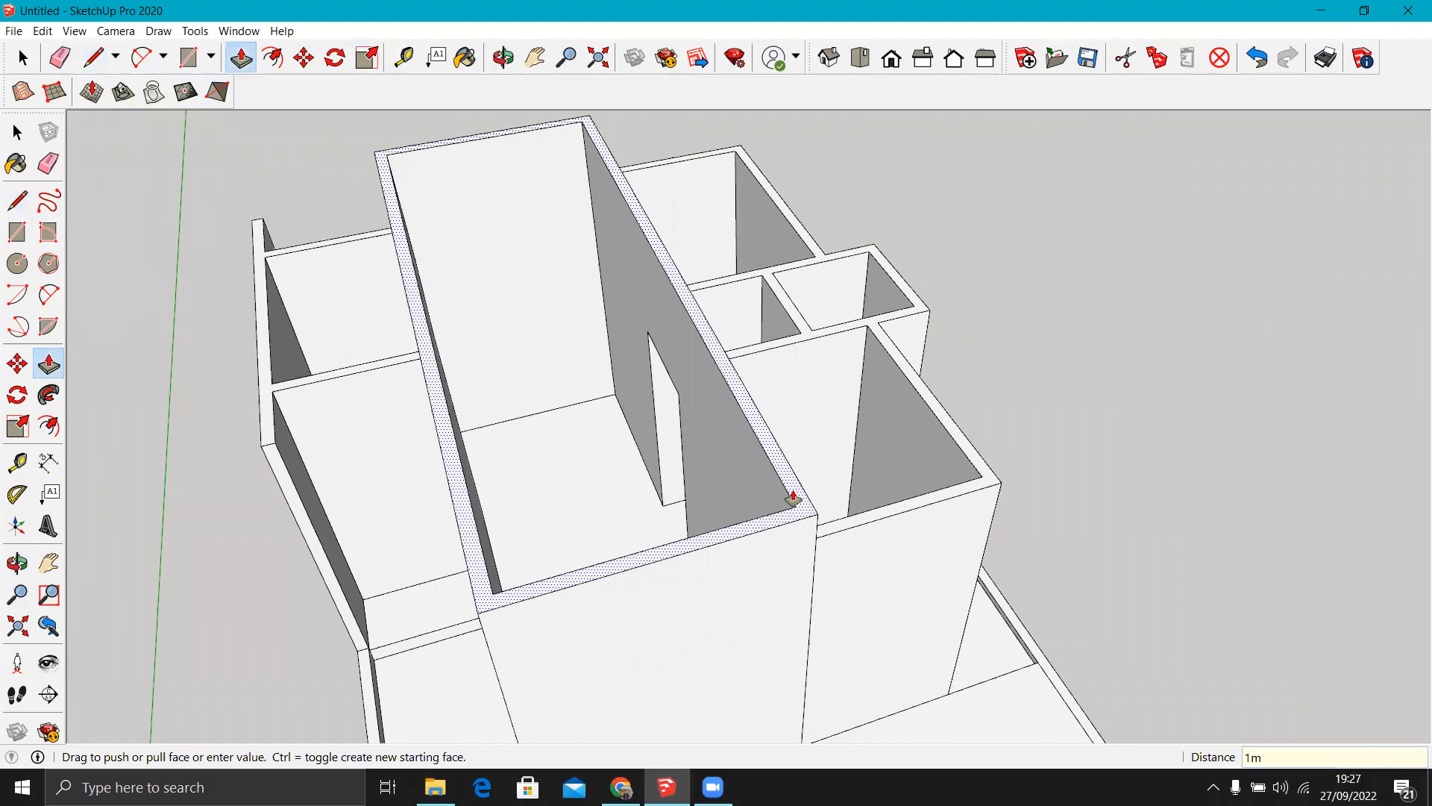
{"action": "key", "text": "Return"}
Erase the leftover vertical edge near the rear corner of the raised central walls.
{"action": "scroll", "coordinate": [793, 499], "scroll_direction": "down", "scroll_amount": 3}
{"action": "mouse_move", "coordinate": [863, 579]}
{"action": "middle_mouse_down"}
{"action": "mouse_move", "coordinate": [602, 356]}
{"action": "mouse_move", "coordinate": [377, 301]}
{"action": "mouse_move", "coordinate": [656, 313]}
{"action": "mouse_move", "coordinate": [567, 392]}
{"action": "mouse_move", "coordinate": [651, 407]}
{"action": "mouse_move", "coordinate": [588, 401]}
{"action": "middle_mouse_up"}
{"action": "scroll", "coordinate": [587, 400], "scroll_direction": "up", "scroll_amount": 3}
{"action": "key", "text": "e"}
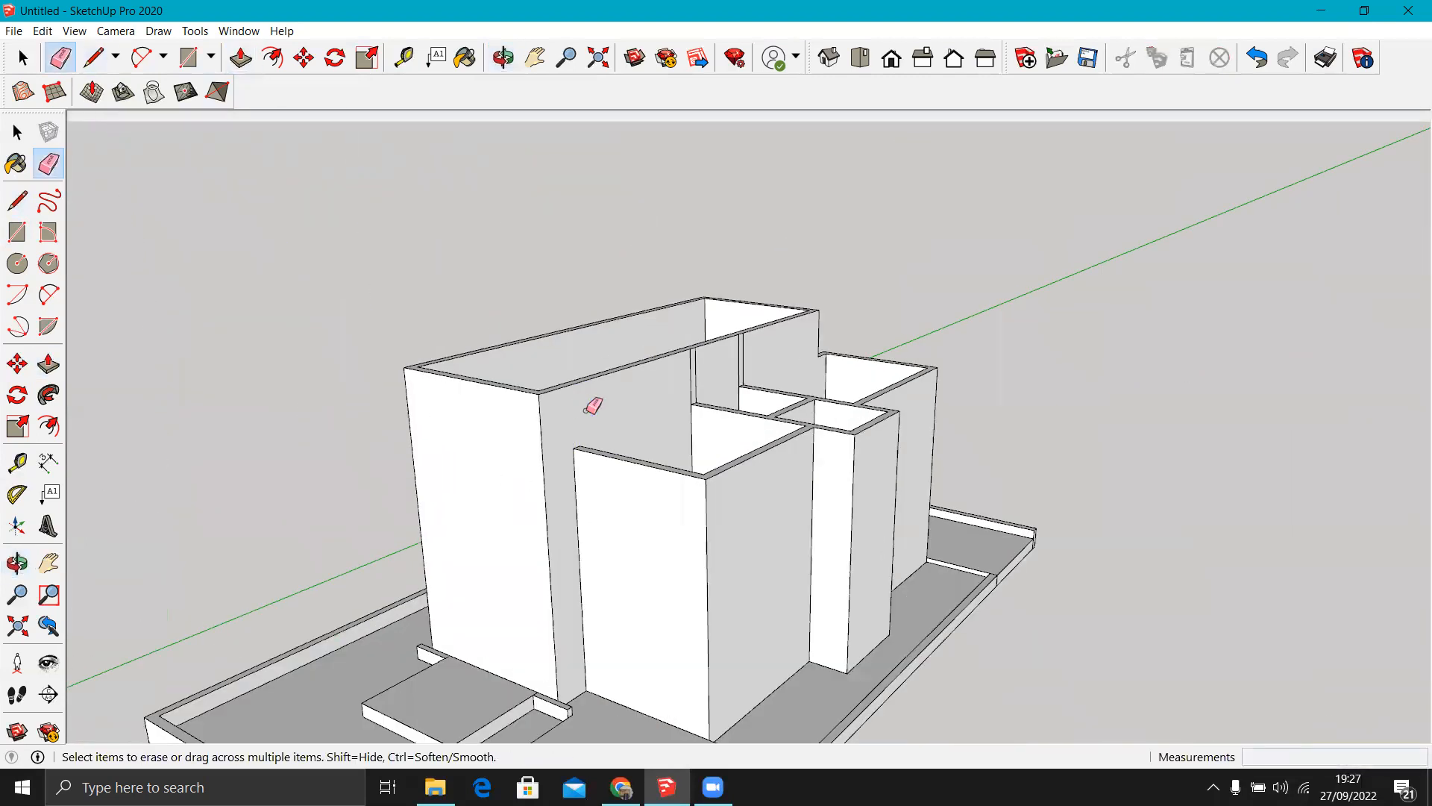
{"action": "middle_click_drag", "start_coordinate": [751, 354], "coordinate": [918, 400]}
{"action": "scroll", "coordinate": [709, 365], "scroll_direction": "up", "scroll_amount": 5}
{"action": "scroll", "coordinate": [744, 349], "scroll_direction": "down", "scroll_amount": 5}
{"action": "middle_click_drag", "start_coordinate": [591, 422], "coordinate": [731, 288]}
{"action": "scroll", "coordinate": [606, 312], "scroll_direction": "up", "scroll_amount": 3}
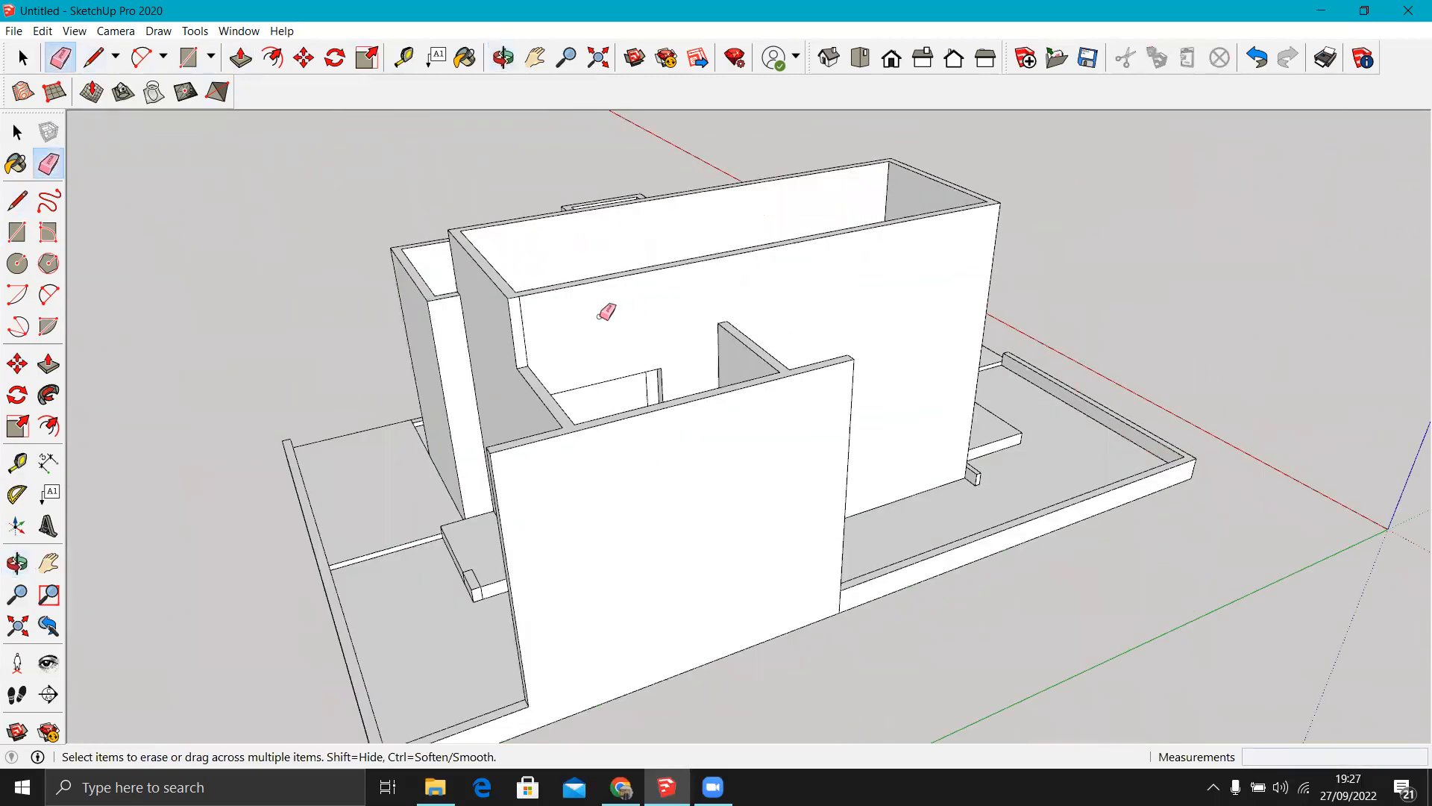
{"action": "left_click", "coordinate": [523, 331]}
{"action": "scroll", "coordinate": [562, 276], "scroll_direction": "up", "scroll_amount": 6}
Examine the raised central walls and the surrounding blocks from several sides of the house.
{"action": "scroll", "coordinate": [746, 425], "scroll_direction": "down", "scroll_amount": 5}
{"action": "mouse_move", "coordinate": [369, 400]}
{"action": "middle_mouse_down"}
{"action": "mouse_move", "coordinate": [629, 345]}
{"action": "mouse_move", "coordinate": [594, 281]}
{"action": "mouse_move", "coordinate": [406, 266]}
{"action": "mouse_move", "coordinate": [252, 293]}
{"action": "mouse_move", "coordinate": [569, 438]}
{"action": "mouse_move", "coordinate": [340, 530]}
{"action": "middle_mouse_up"}
{"action": "middle_click_drag", "start_coordinate": [671, 470], "coordinate": [395, 556]}
{"action": "mouse_move", "coordinate": [1142, 492]}
{"action": "middle_mouse_down"}
{"action": "mouse_move", "coordinate": [573, 457]}
{"action": "mouse_move", "coordinate": [863, 329]}
{"action": "mouse_move", "coordinate": [716, 329]}
{"action": "mouse_move", "coordinate": [601, 241]}
{"action": "mouse_move", "coordinate": [428, 239]}
{"action": "mouse_move", "coordinate": [482, 346]}
{"action": "mouse_move", "coordinate": [371, 380]}
{"action": "middle_mouse_up"}
{"action": "scroll", "coordinate": [748, 598], "scroll_direction": "up", "scroll_amount": 4}
{"action": "key", "text": "e"}
{"action": "mouse_move", "coordinate": [748, 599]}
{"action": "middle_mouse_down"}
{"action": "mouse_move", "coordinate": [483, 594]}
{"action": "mouse_move", "coordinate": [850, 557]}
{"action": "mouse_move", "coordinate": [821, 649]}
{"action": "mouse_move", "coordinate": [672, 567]}
{"action": "mouse_move", "coordinate": [684, 486]}
{"action": "mouse_move", "coordinate": [761, 547]}
{"action": "mouse_move", "coordinate": [601, 511]}
{"action": "mouse_move", "coordinate": [720, 321]}
{"action": "middle_mouse_up"}
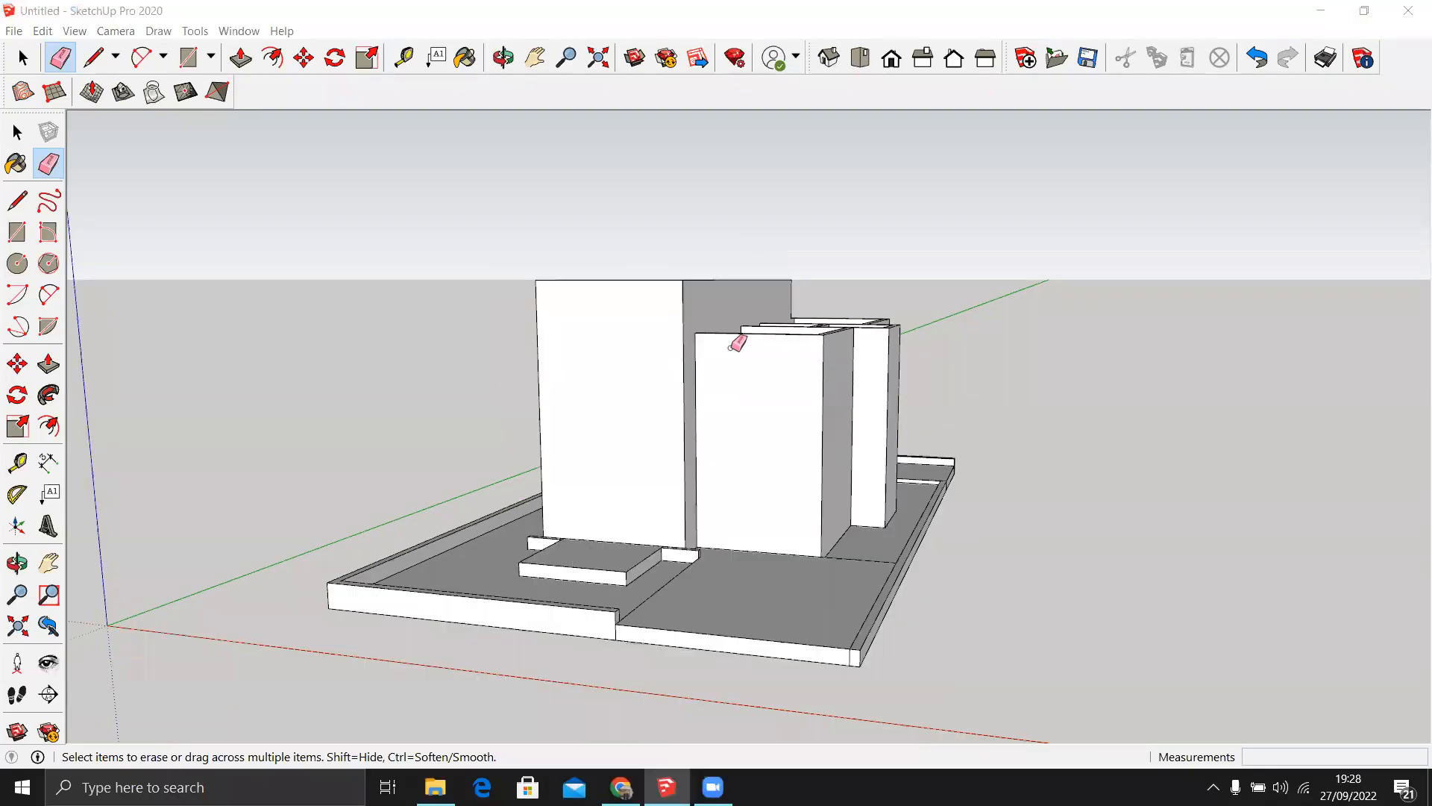
{"action": "mouse_move", "coordinate": [738, 344]}
{"action": "middle_mouse_down"}
{"action": "mouse_move", "coordinate": [915, 335]}
{"action": "mouse_move", "coordinate": [674, 374]}
{"action": "mouse_move", "coordinate": [1106, 657]}
{"action": "mouse_move", "coordinate": [1135, 623]}
{"action": "mouse_move", "coordinate": [924, 602]}
{"action": "mouse_move", "coordinate": [960, 569]}
{"action": "mouse_move", "coordinate": [896, 566]}
{"action": "middle_mouse_up"}
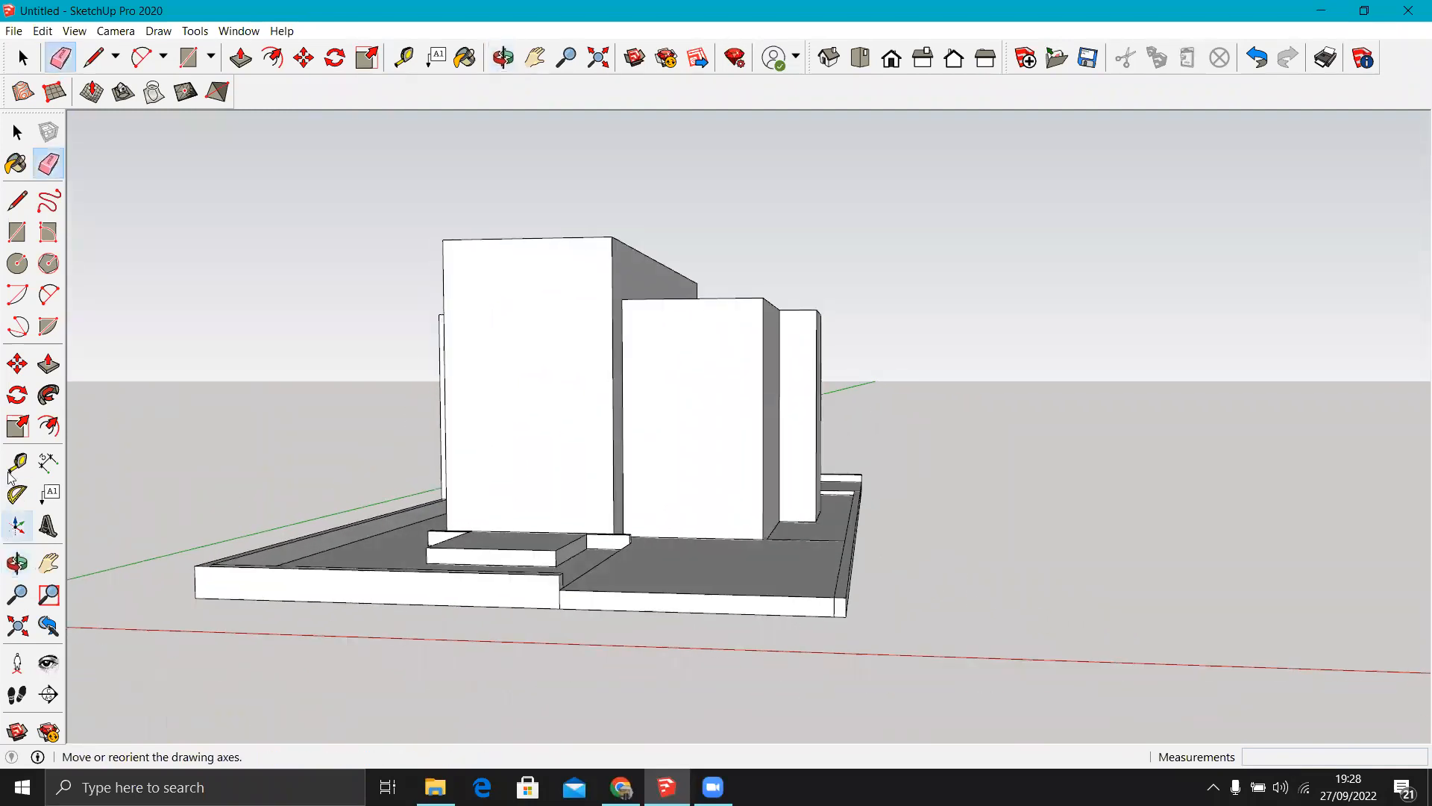
Place a vertical guide beside the house from the front block's corner edge, and a parallel guide 6 cm beyond it.
{"action": "left_click", "coordinate": [18, 463]}
{"action": "left_click", "coordinate": [772, 461]}
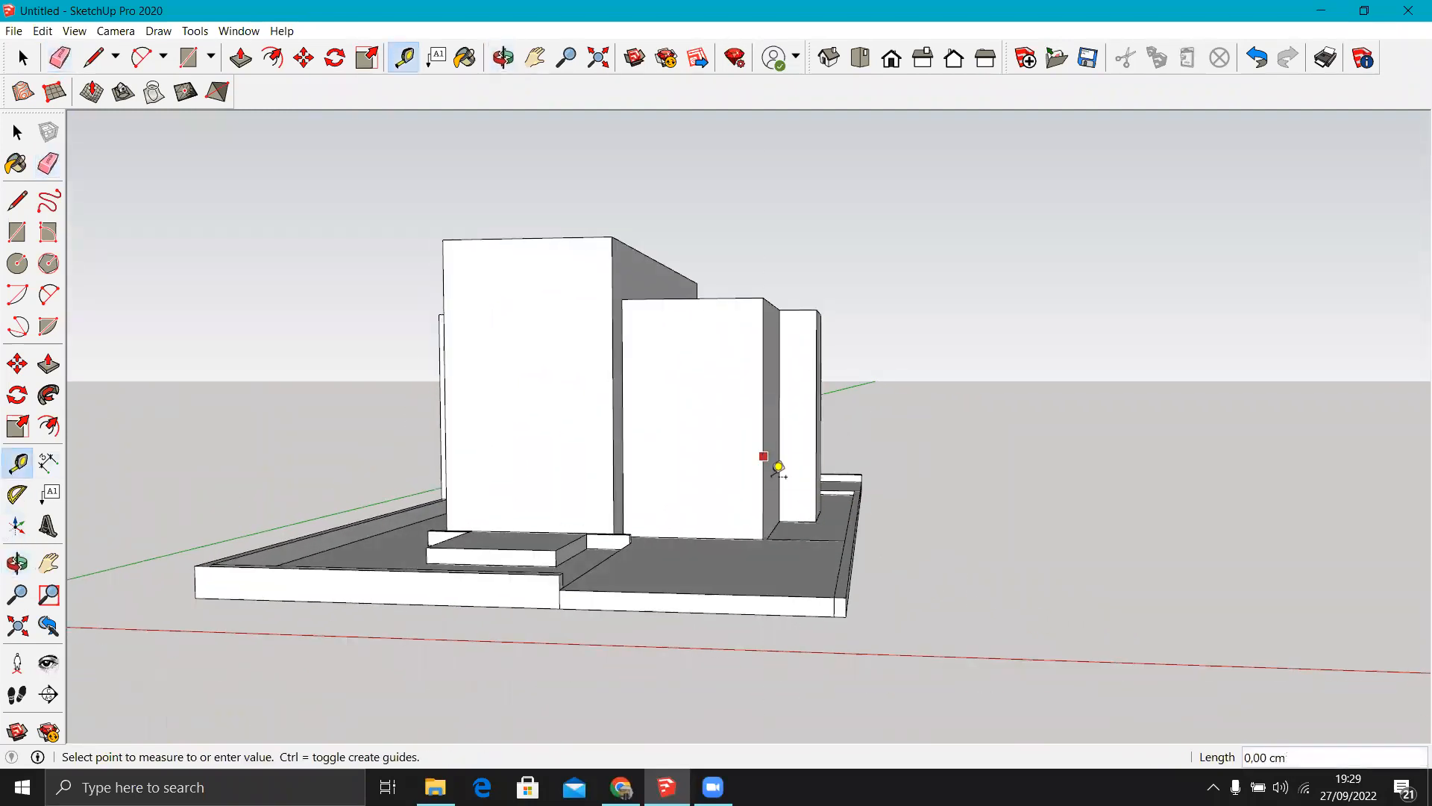
{"action": "left_click", "coordinate": [973, 588]}
{"action": "left_click", "coordinate": [969, 501]}
{"action": "type", "text": "6,8"}
{"action": "key", "text": "Return"}
Add two vertical guides for the first mullion, starting 50 cm beyond the outer post's guides.
{"action": "scroll", "coordinate": [977, 488], "scroll_direction": "up", "scroll_amount": 3}
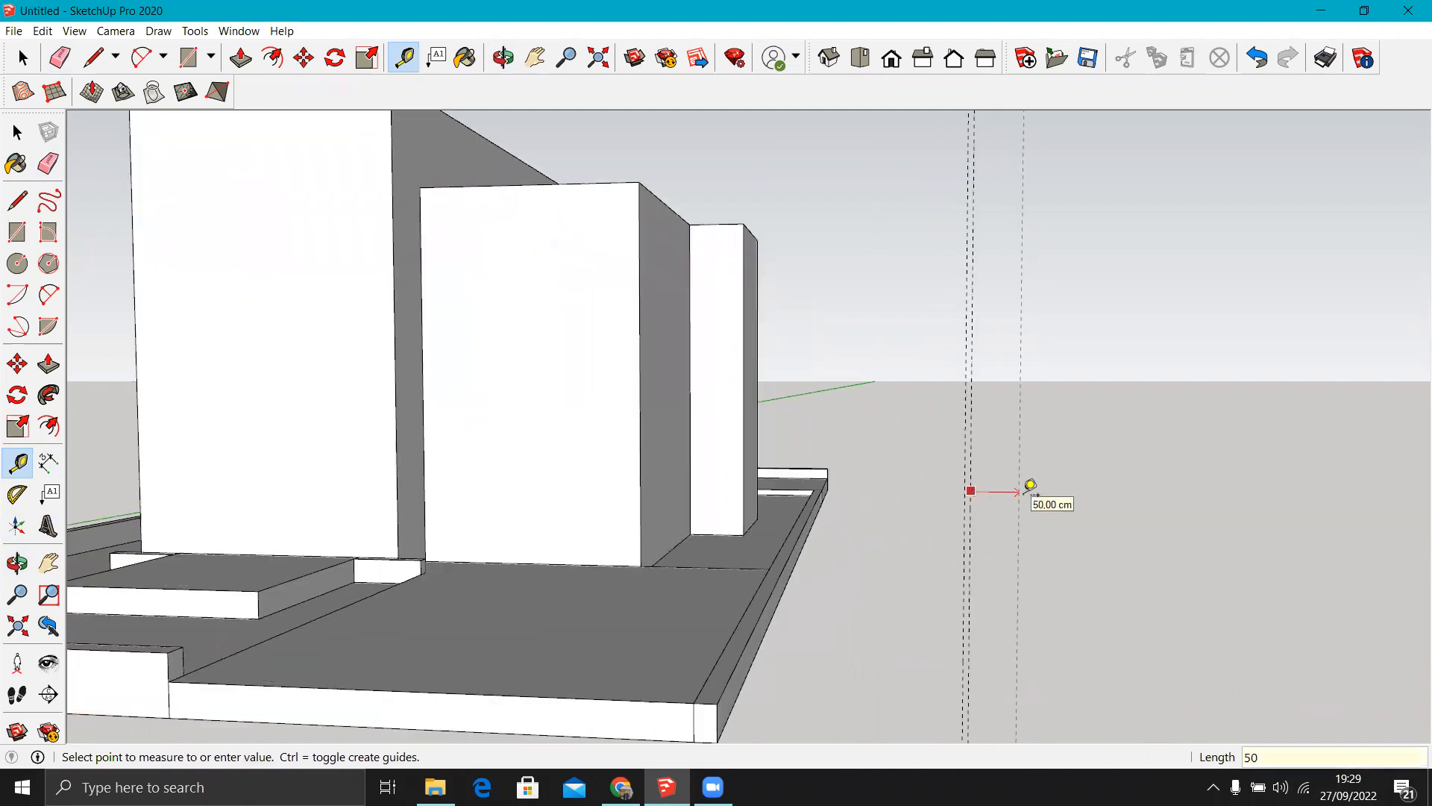
{"action": "key", "text": "Return"}
{"action": "left_click", "coordinate": [1019, 473]}
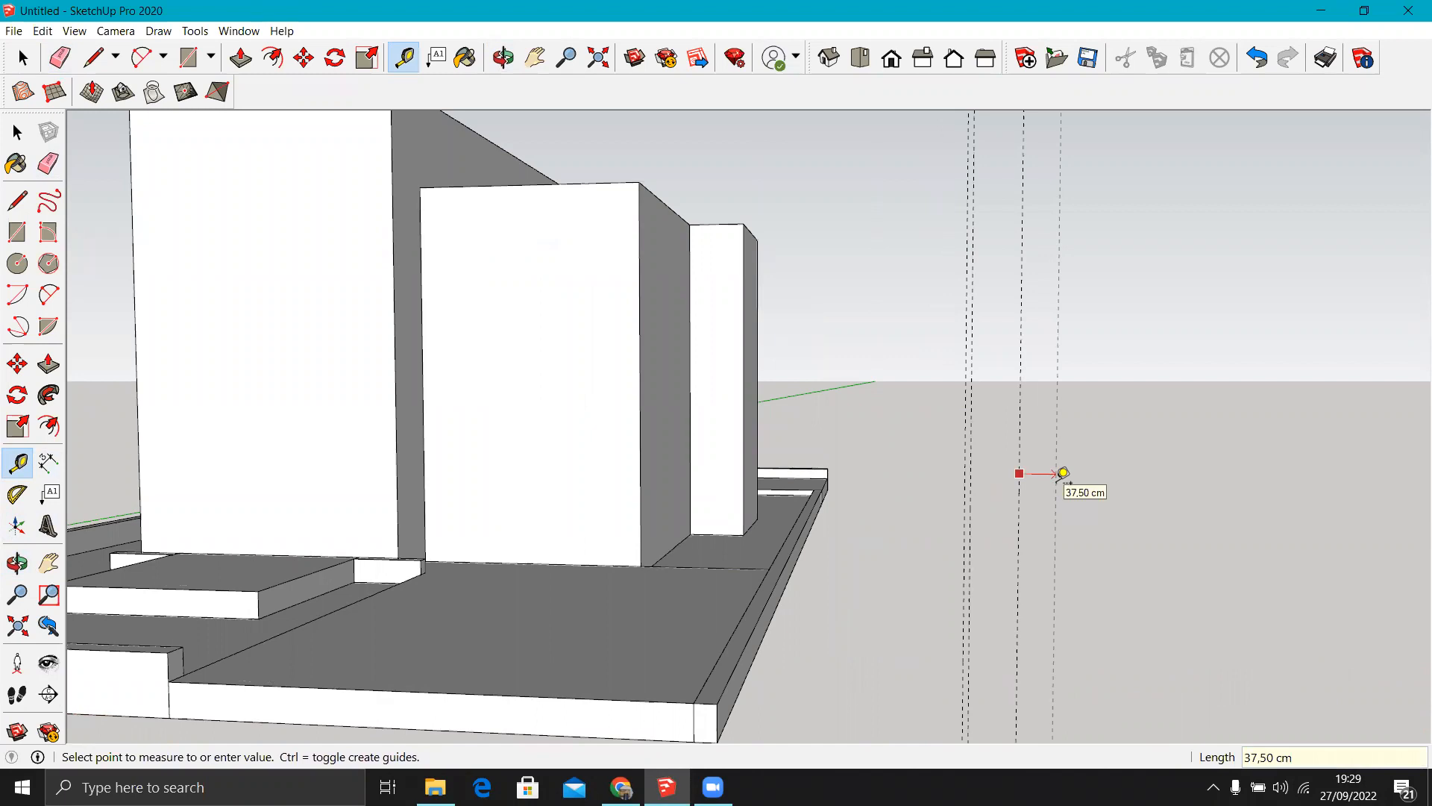
{"action": "key", "text": "Return"}
Add vertical guides for the second mullion, 6 cm thick, and for the inner side of the far post.
{"action": "left_click", "coordinate": [1027, 473]}
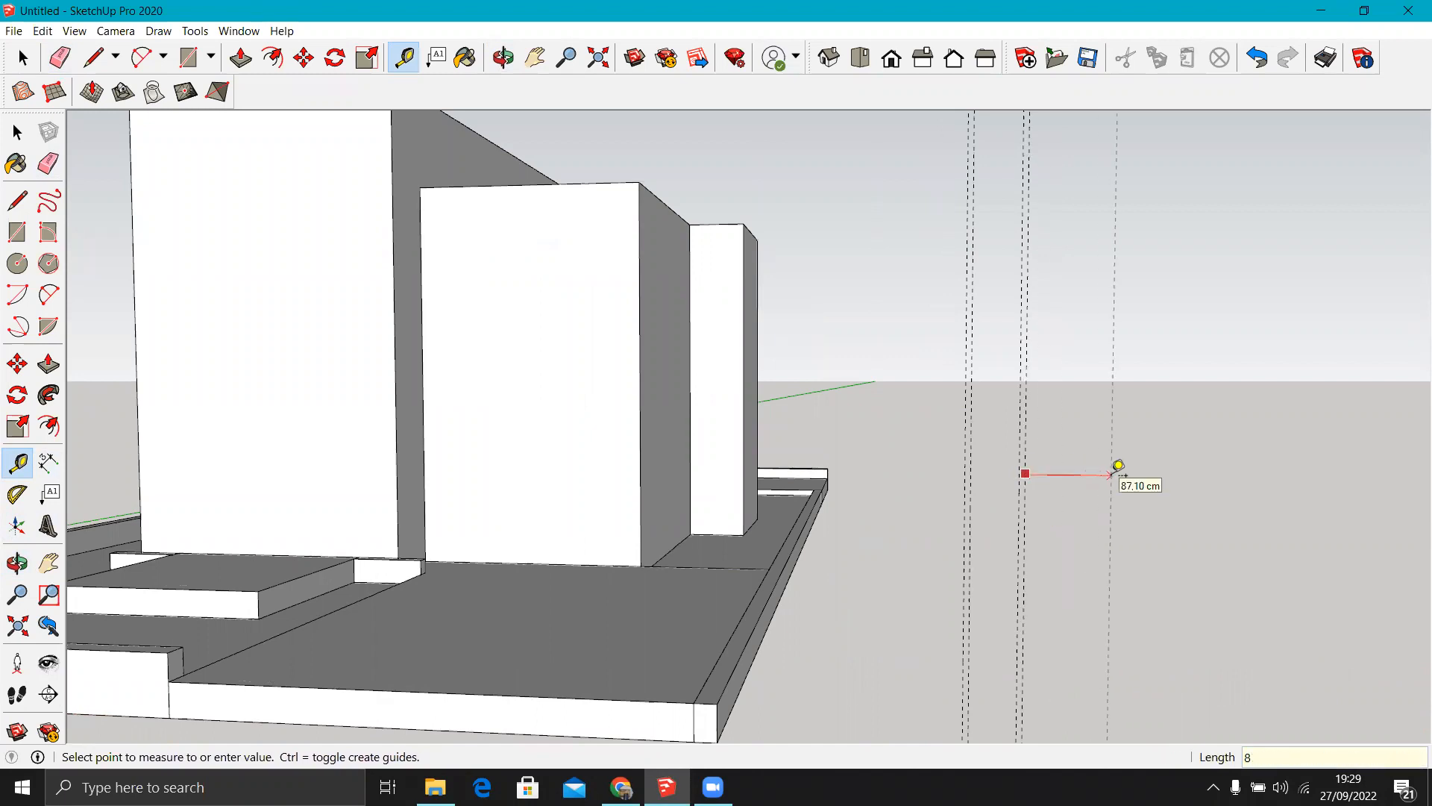
{"action": "key", "text": "Return"}
{"action": "scroll", "coordinate": [383, 495], "scroll_direction": "down", "scroll_amount": 2}
{"action": "left_click", "coordinate": [982, 519]}
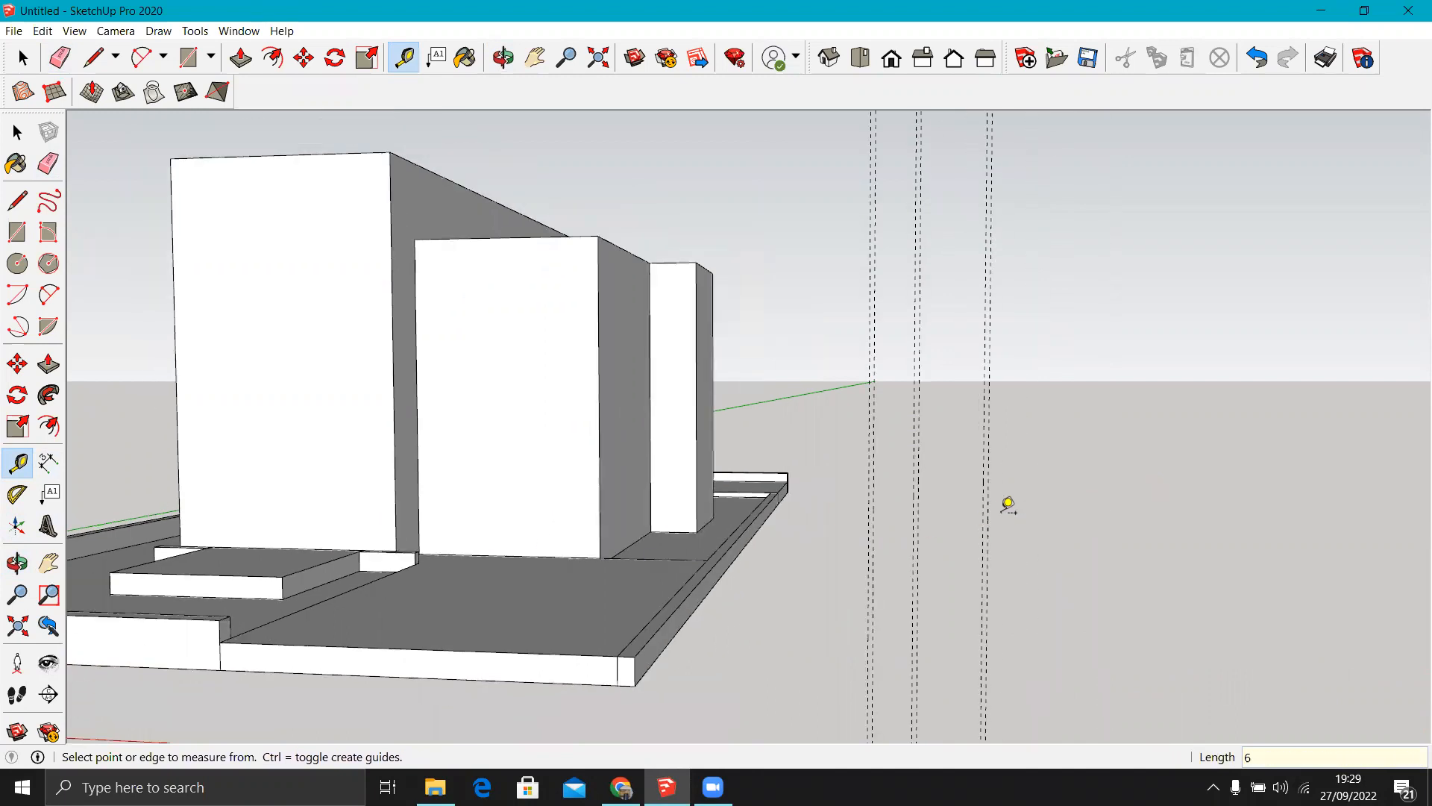
{"action": "scroll", "coordinate": [1004, 503], "scroll_direction": "up", "scroll_amount": 2}
{"action": "key", "text": "Return"}
Place a horizontal base guide from the front yard wall's bottom edge and a second guide above it at the frame's head.
{"action": "scroll", "coordinate": [448, 634], "scroll_direction": "down", "scroll_amount": 2}
{"action": "left_click", "coordinate": [419, 662]}
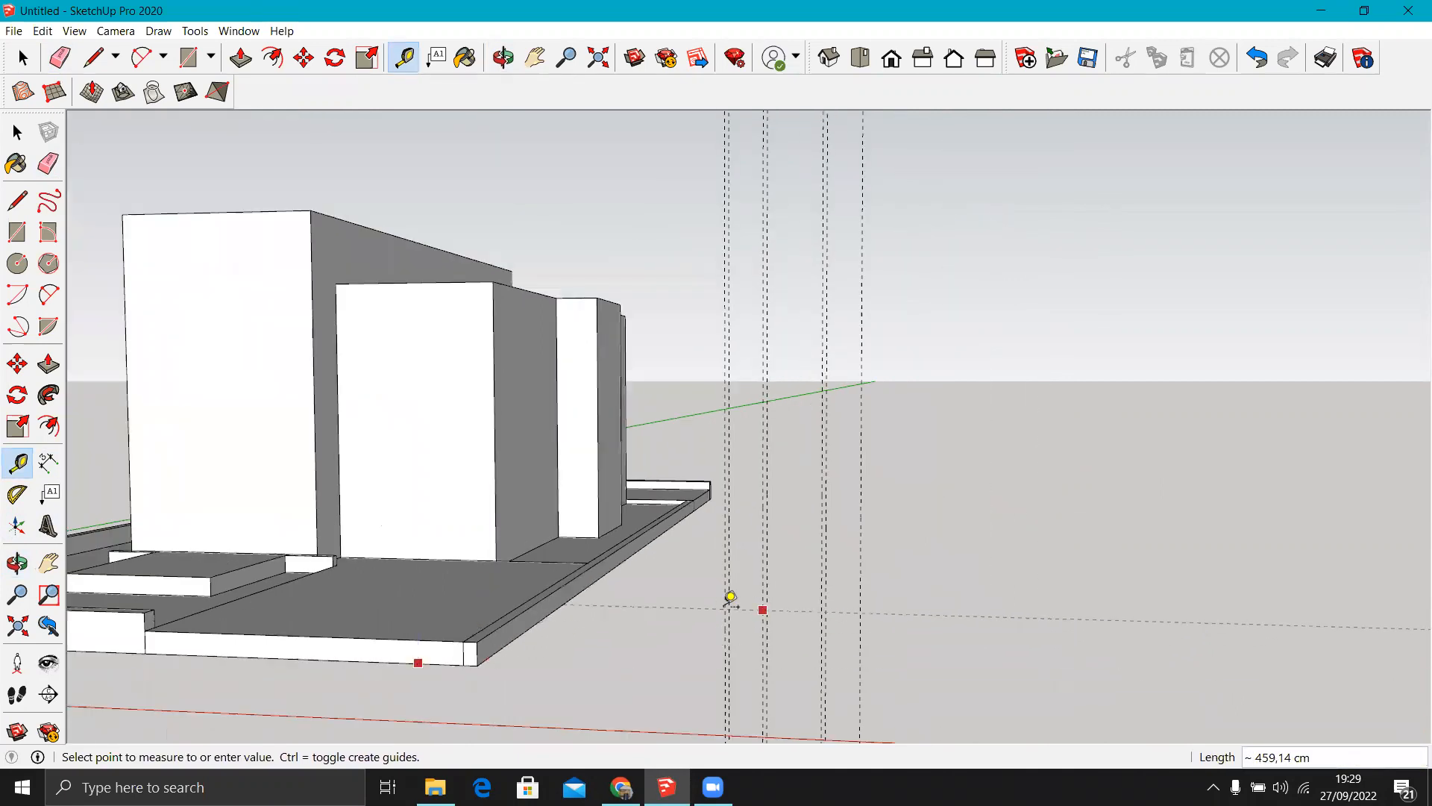
{"action": "left_click", "coordinate": [729, 601]}
{"action": "scroll", "coordinate": [761, 593], "scroll_direction": "up", "scroll_amount": 1}
{"action": "left_click", "coordinate": [743, 606]}
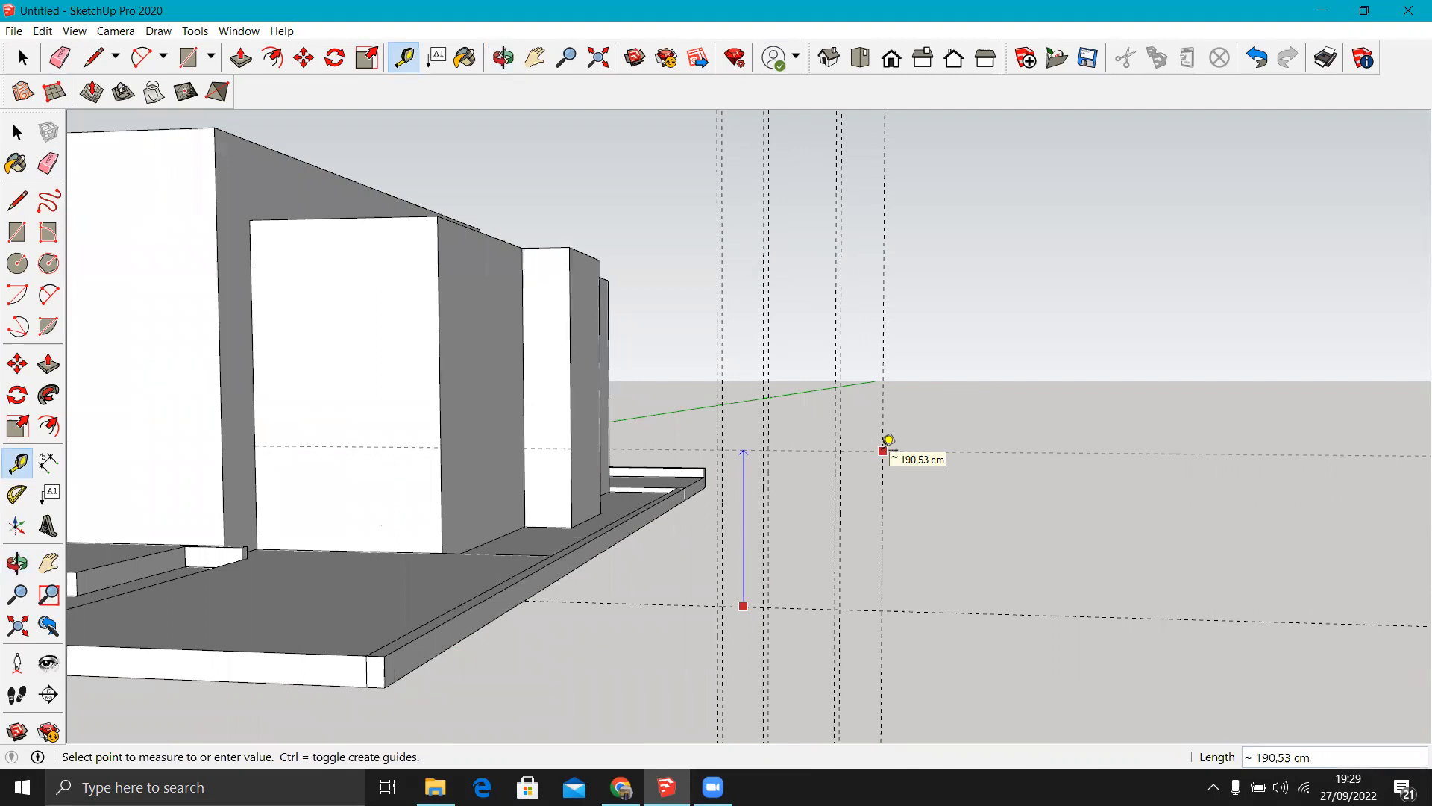
{"action": "key", "text": "Return"}
Add guides for the 6 cm thickness of the frame's head, and matching guides for its sill and far post.
{"action": "scroll", "coordinate": [863, 419], "scroll_direction": "up", "scroll_amount": 1}
{"action": "left_click", "coordinate": [860, 425]}
{"action": "key", "text": "Return"}
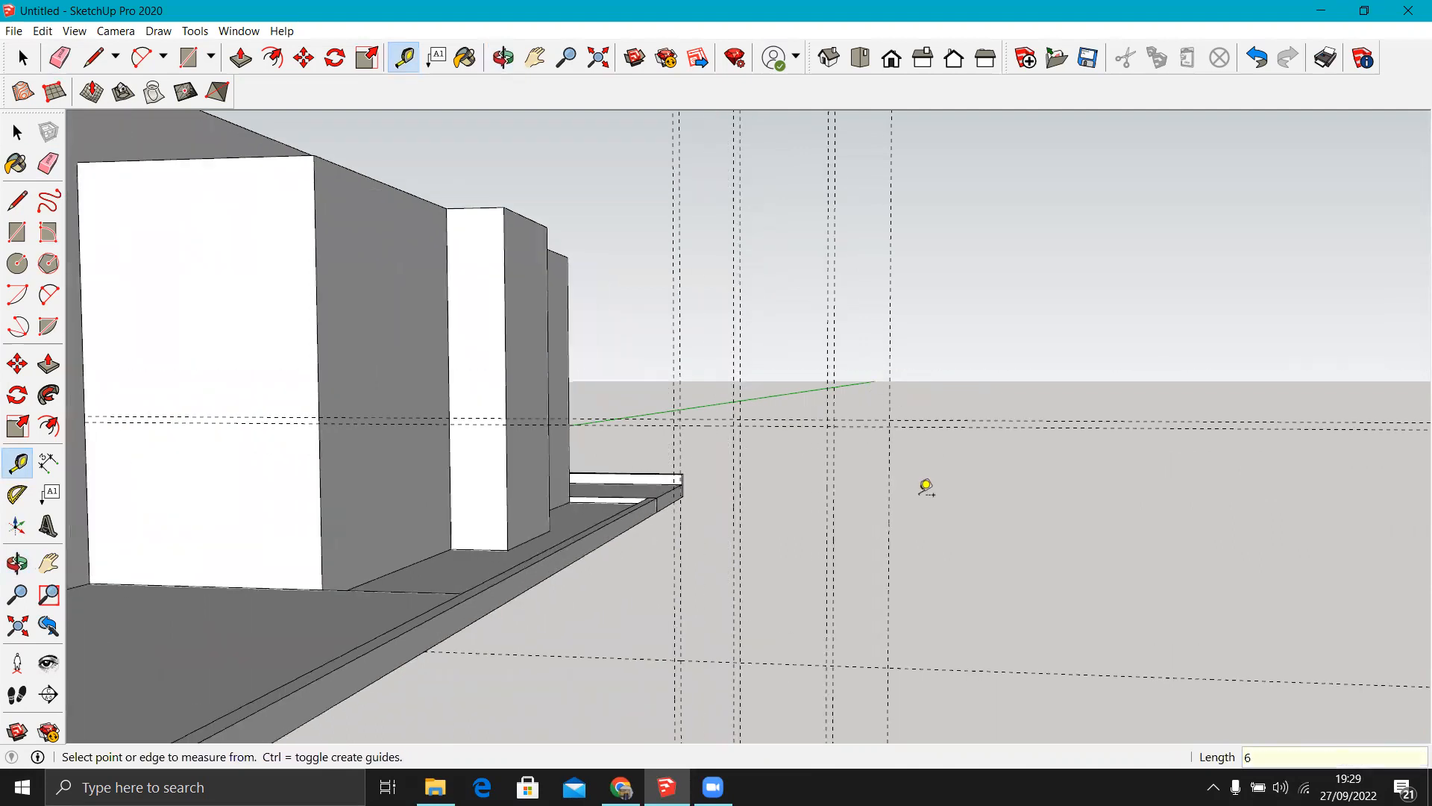
{"action": "left_click", "coordinate": [862, 667]}
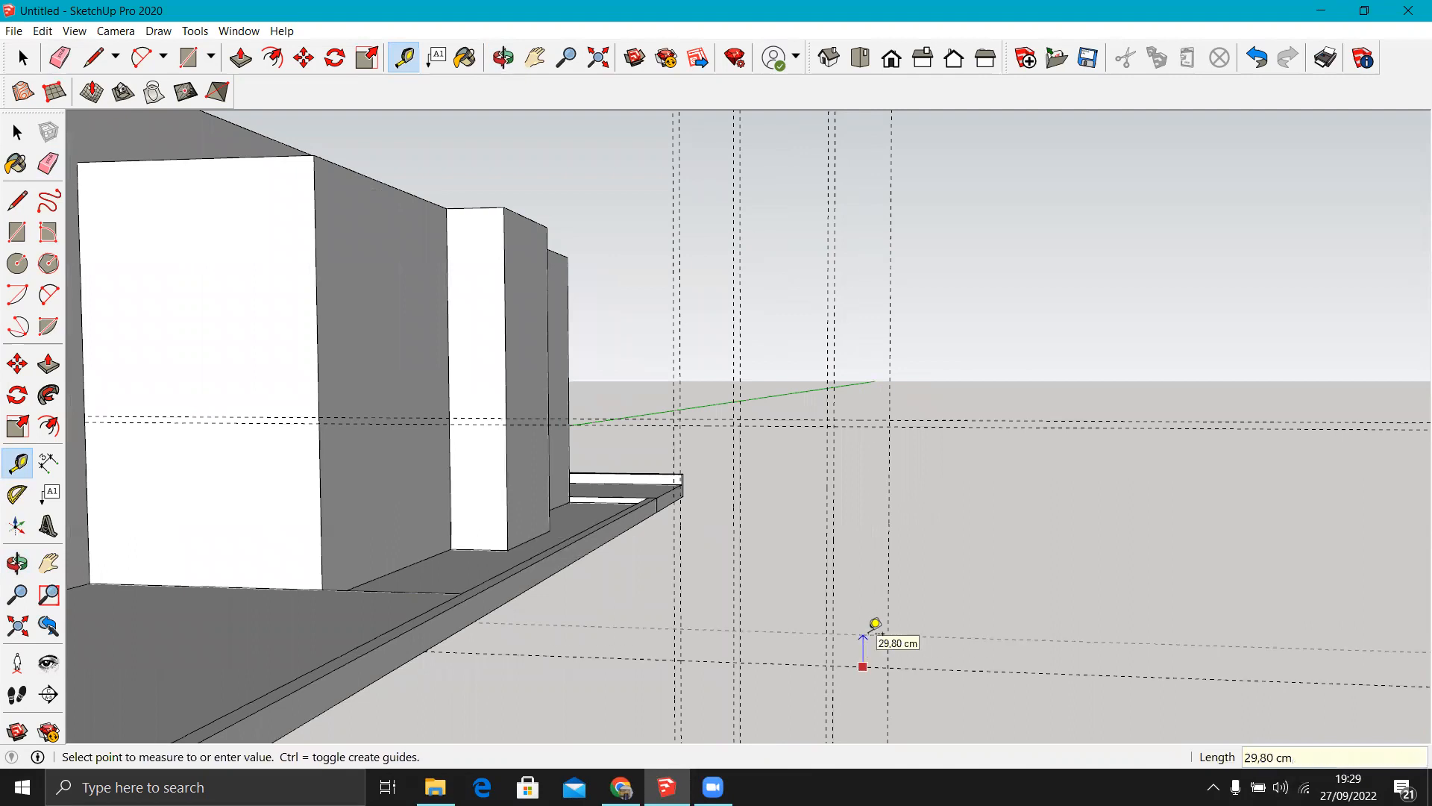
{"action": "key", "text": "Escape"}
{"action": "left_click", "coordinate": [889, 608]}
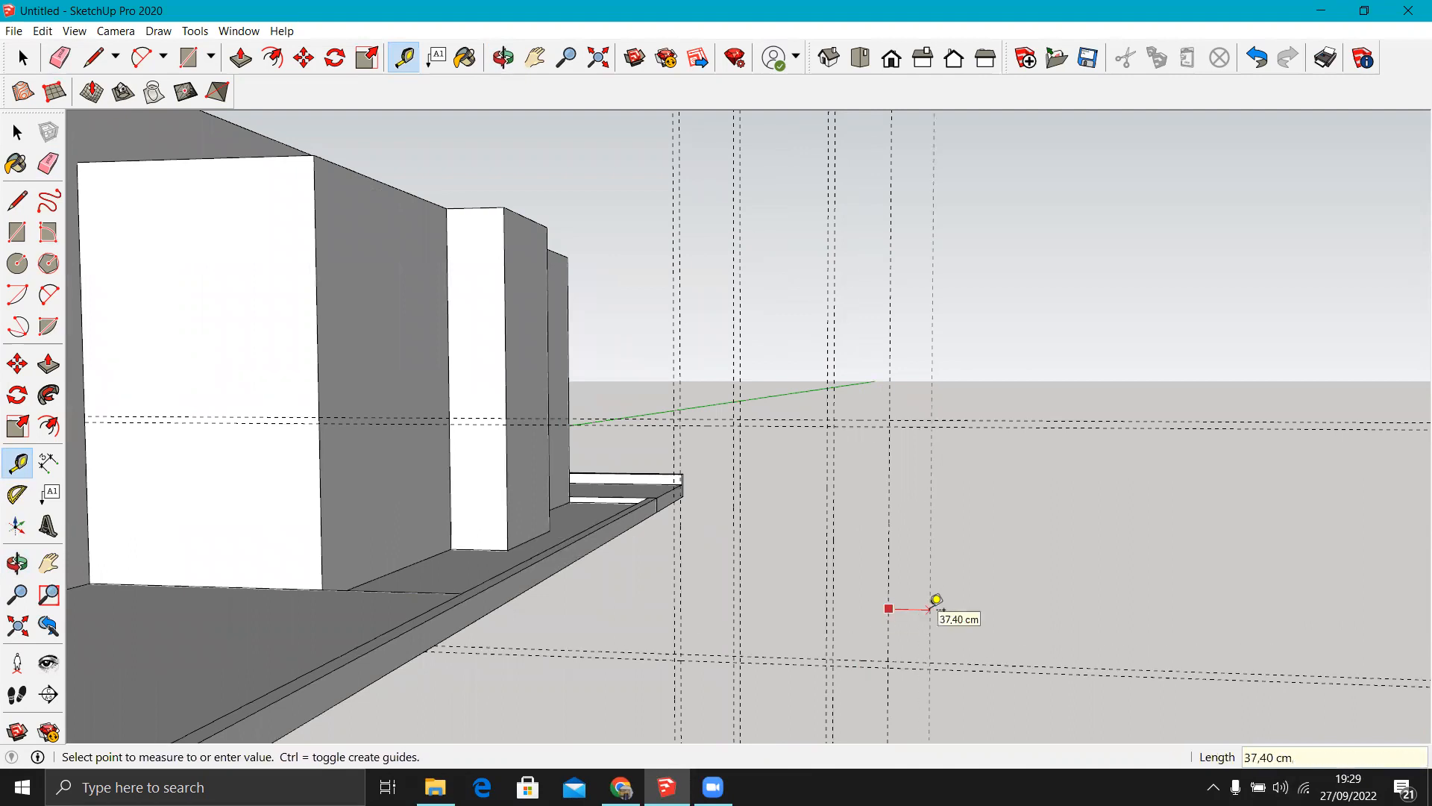
{"action": "key", "text": "Return"}
Draw the frame's outer rectangle, 204 cm wide and 226 cm high, on the outermost guides.
{"action": "middle_click_drag", "start_coordinate": [895, 603], "coordinate": [956, 598]}
{"action": "left_click", "coordinate": [17, 232]}
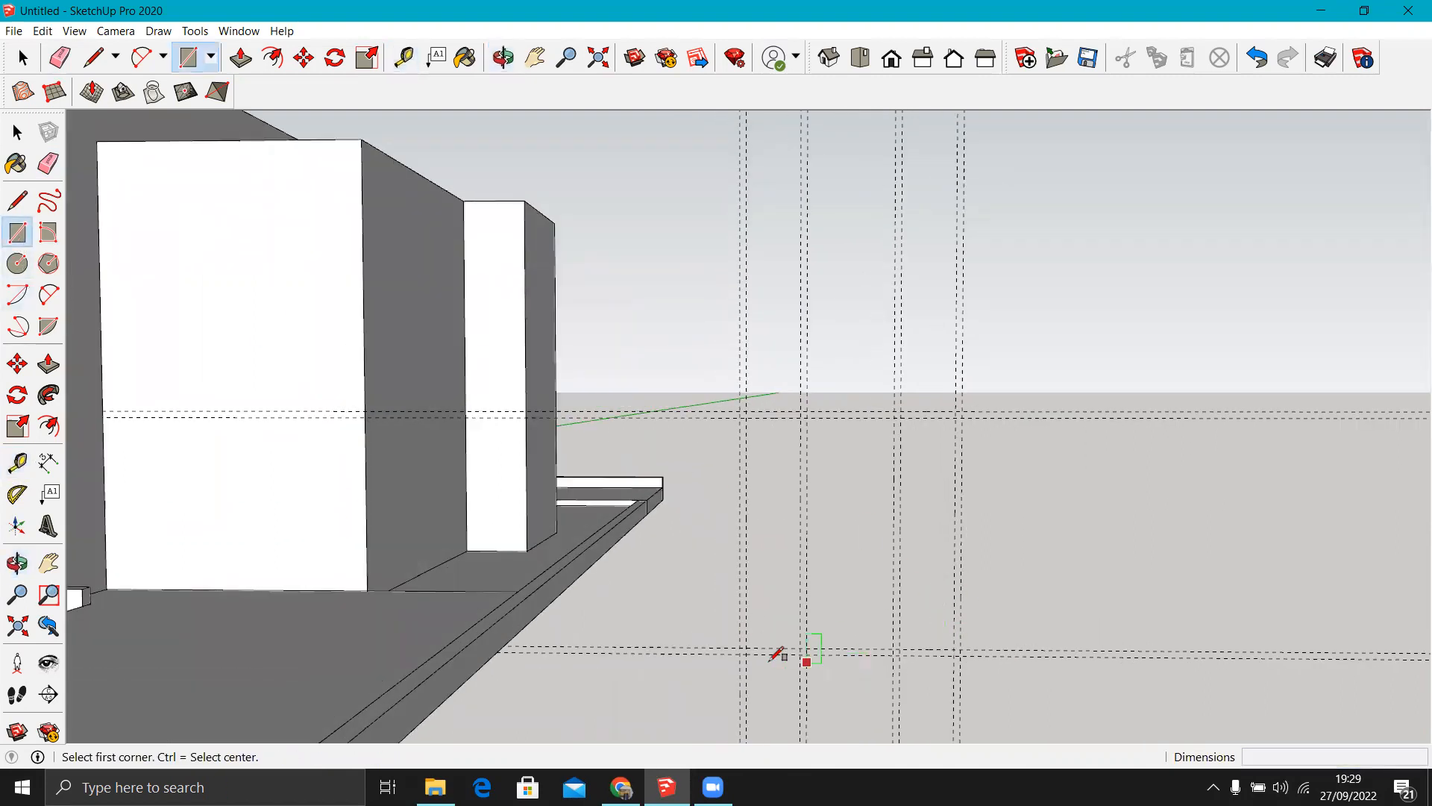
{"action": "scroll", "coordinate": [746, 655], "scroll_direction": "up", "scroll_amount": 2}
{"action": "left_click", "coordinate": [735, 650]}
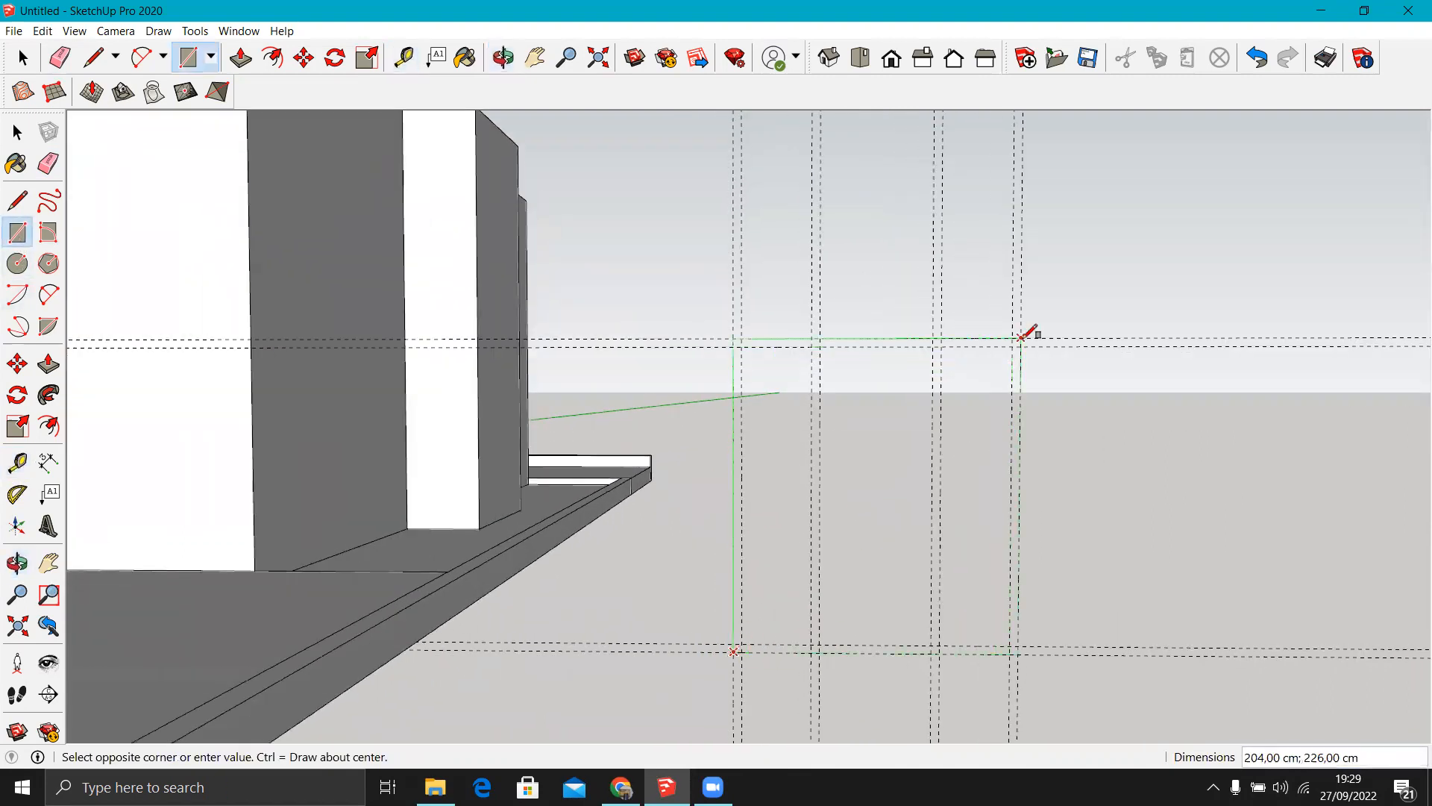
{"action": "left_click", "coordinate": [1019, 338]}
Draw three rectangles on the inner guides for the central door opening and the two side windows.
{"action": "left_click", "coordinate": [741, 346]}
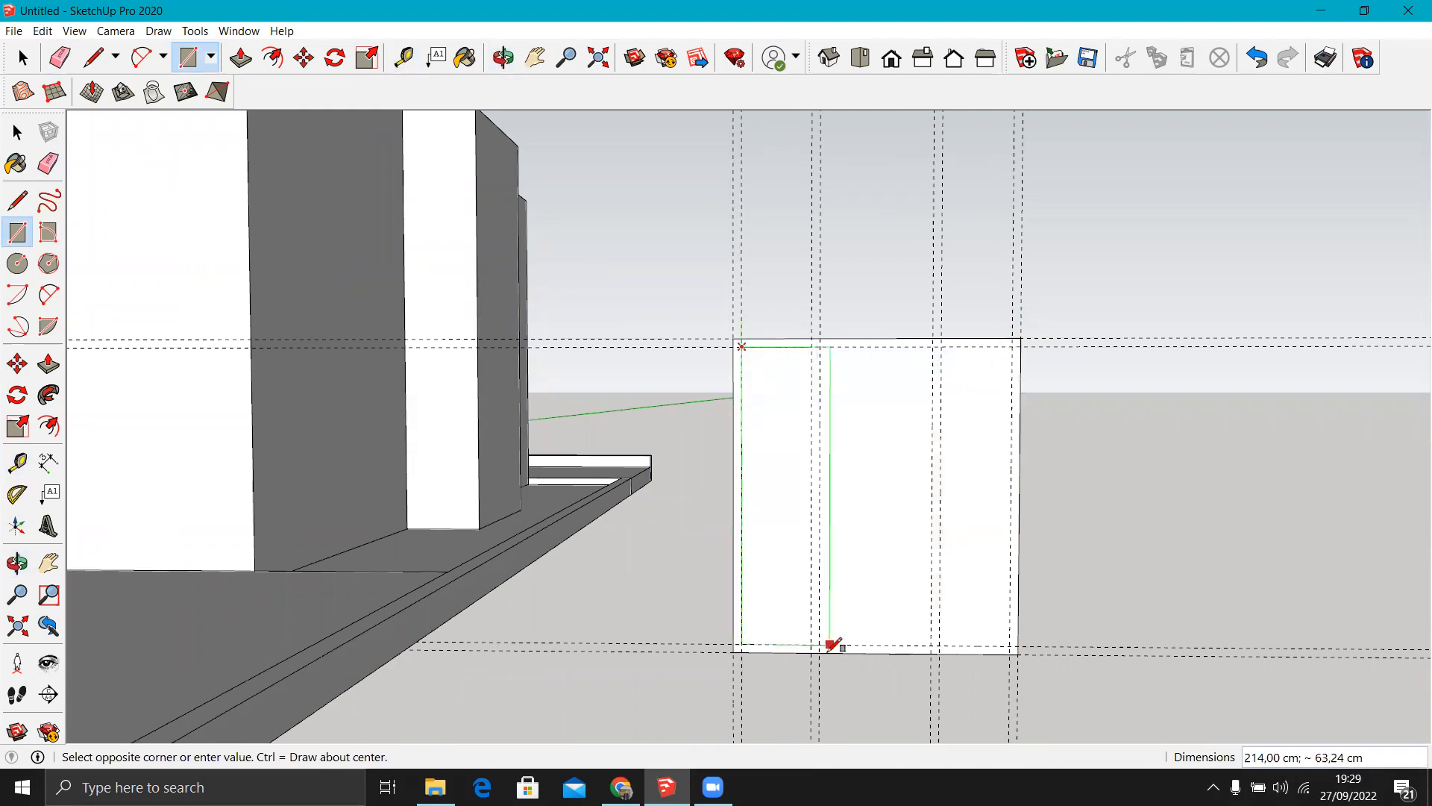
{"action": "left_click", "coordinate": [812, 645]}
{"action": "left_click", "coordinate": [940, 648]}
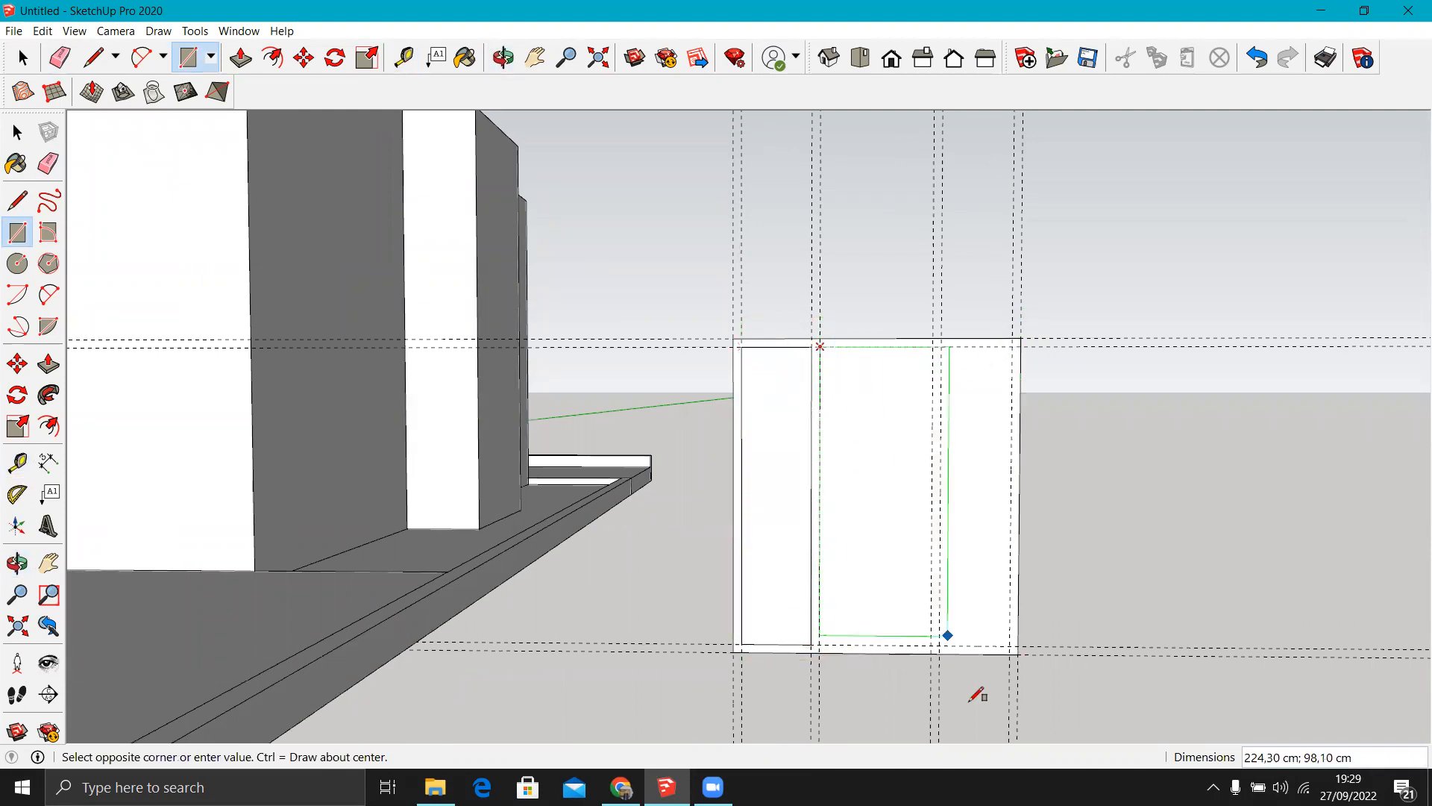
{"action": "scroll", "coordinate": [939, 647], "scroll_direction": "up", "scroll_amount": 1}
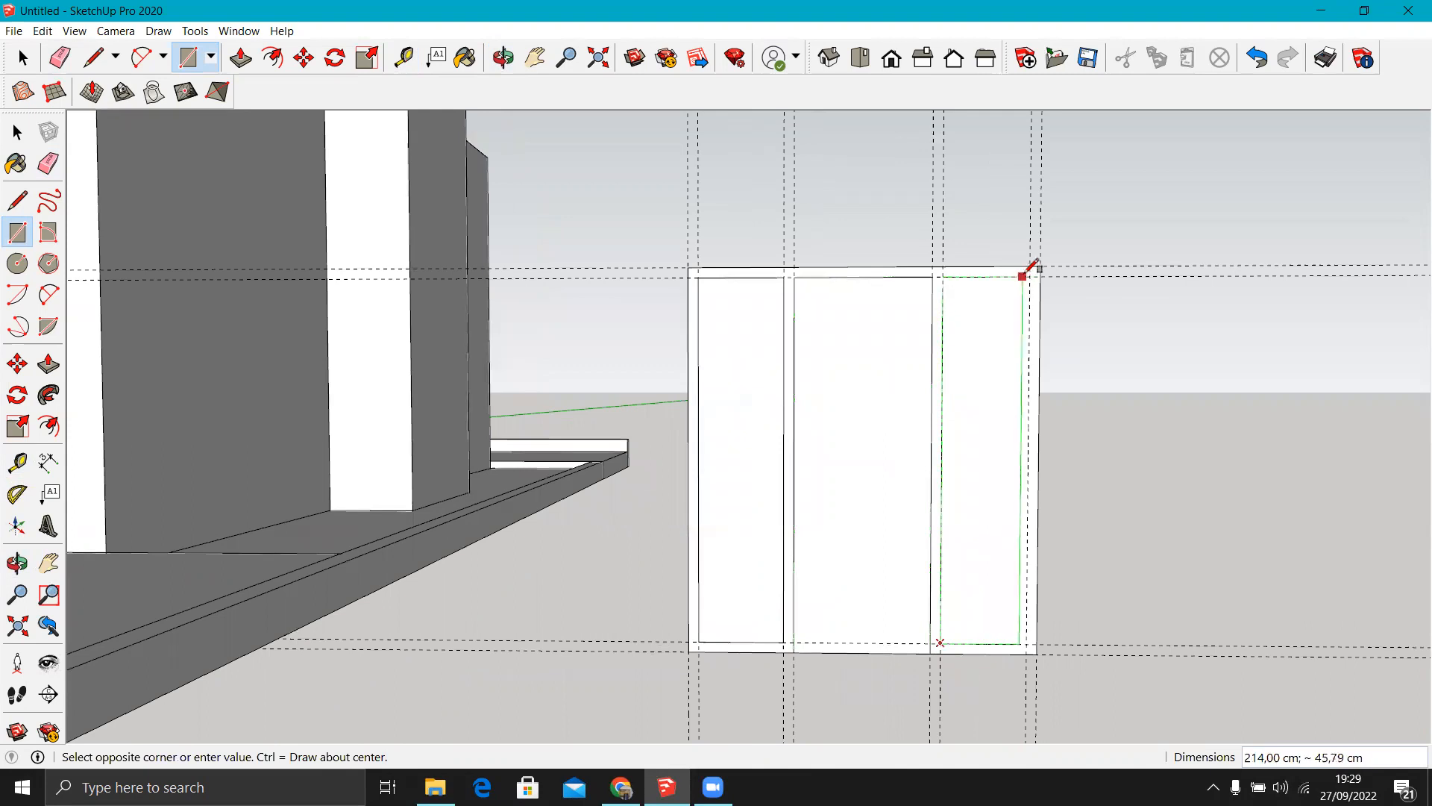
{"action": "left_click", "coordinate": [1029, 269]}
Erase the vertical and horizontal construction guides around the frame.
{"action": "scroll", "coordinate": [813, 342], "scroll_direction": "down", "scroll_amount": 3}
{"action": "mouse_move", "coordinate": [826, 348]}
{"action": "middle_mouse_down"}
{"action": "mouse_move", "coordinate": [898, 297]}
{"action": "mouse_move", "coordinate": [793, 281]}
{"action": "middle_mouse_up"}
{"action": "key", "text": "e"}
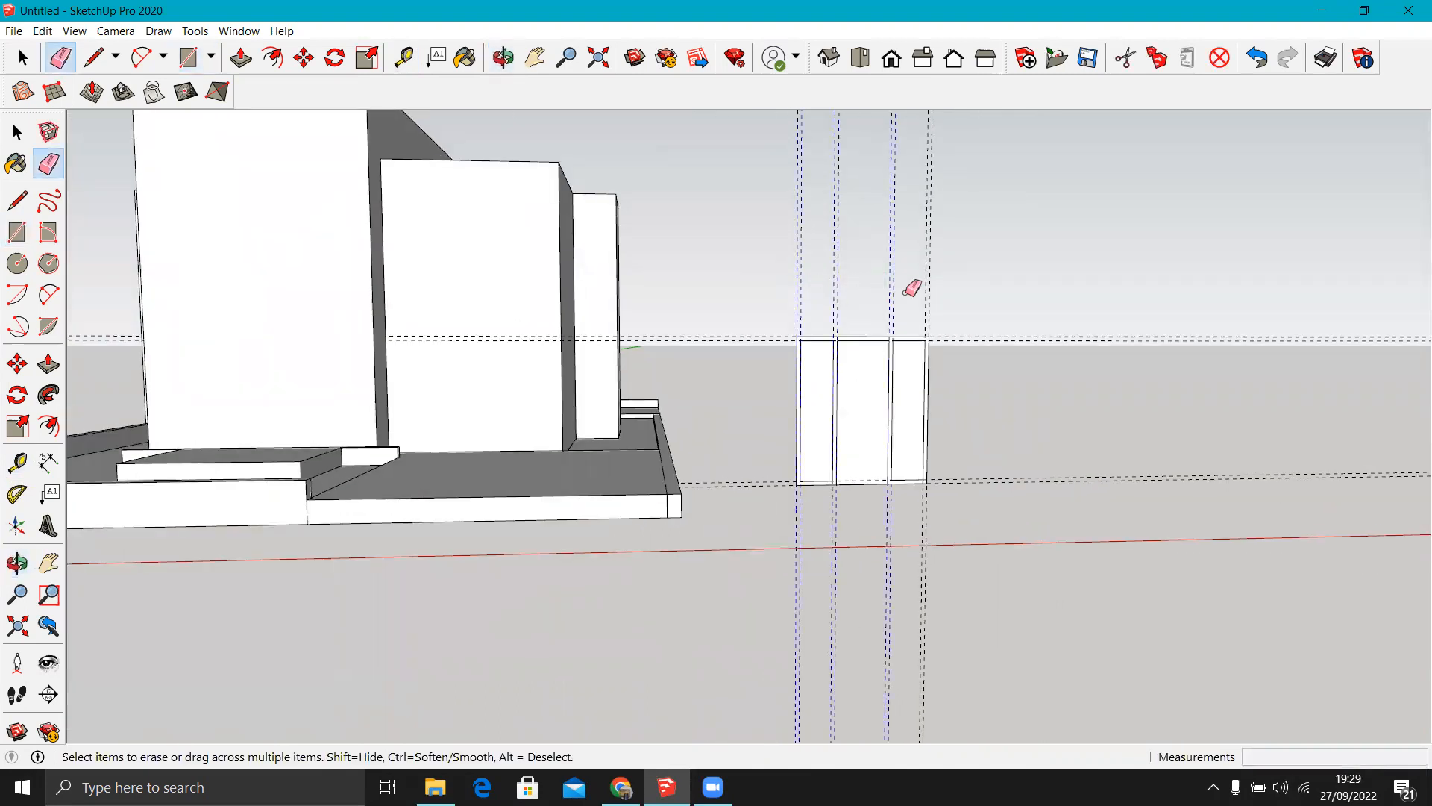
{"action": "left_click_drag", "start_coordinate": [943, 297], "coordinate": [946, 348]}
{"action": "left_click_drag", "start_coordinate": [959, 463], "coordinate": [960, 495]}
Erase the bottom edges of the central door opening and delete the faces inside both side windows.
{"action": "scroll", "coordinate": [909, 449], "scroll_direction": "up", "scroll_amount": 3}
{"action": "left_click_drag", "start_coordinate": [837, 519], "coordinate": [834, 500]}
{"action": "key", "text": "space"}
{"action": "left_click", "coordinate": [756, 448]}
{"action": "key", "text": "Delete"}
{"action": "left_click", "coordinate": [913, 406]}
{"action": "key", "text": "Delete"}
Extrude the door and window frame's face 15 cm.
{"action": "middle_click_drag", "start_coordinate": [879, 323], "coordinate": [950, 374]}
{"action": "key", "text": "p"}
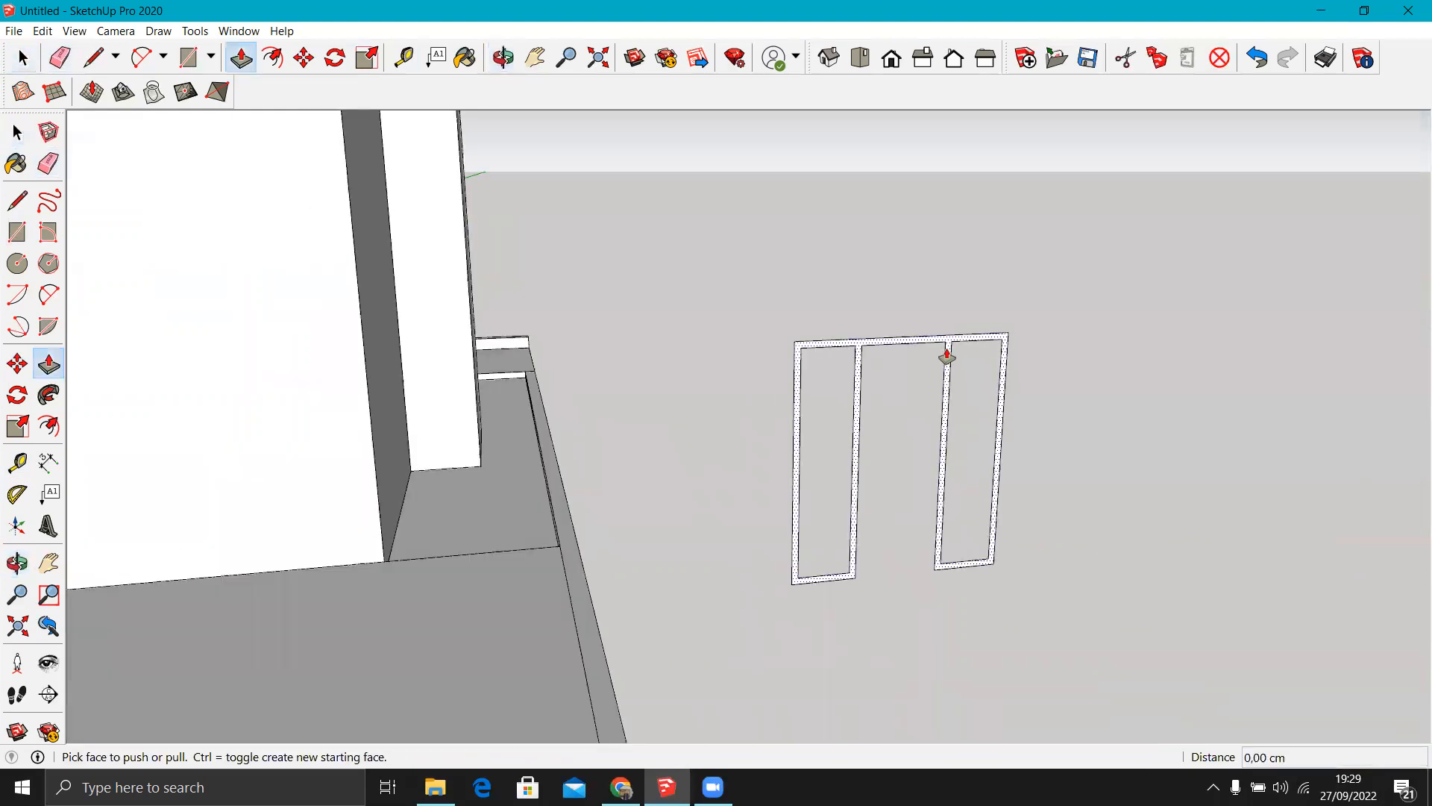
{"action": "middle_click_drag", "start_coordinate": [947, 357], "coordinate": [684, 457]}
{"action": "left_click", "coordinate": [687, 455]}
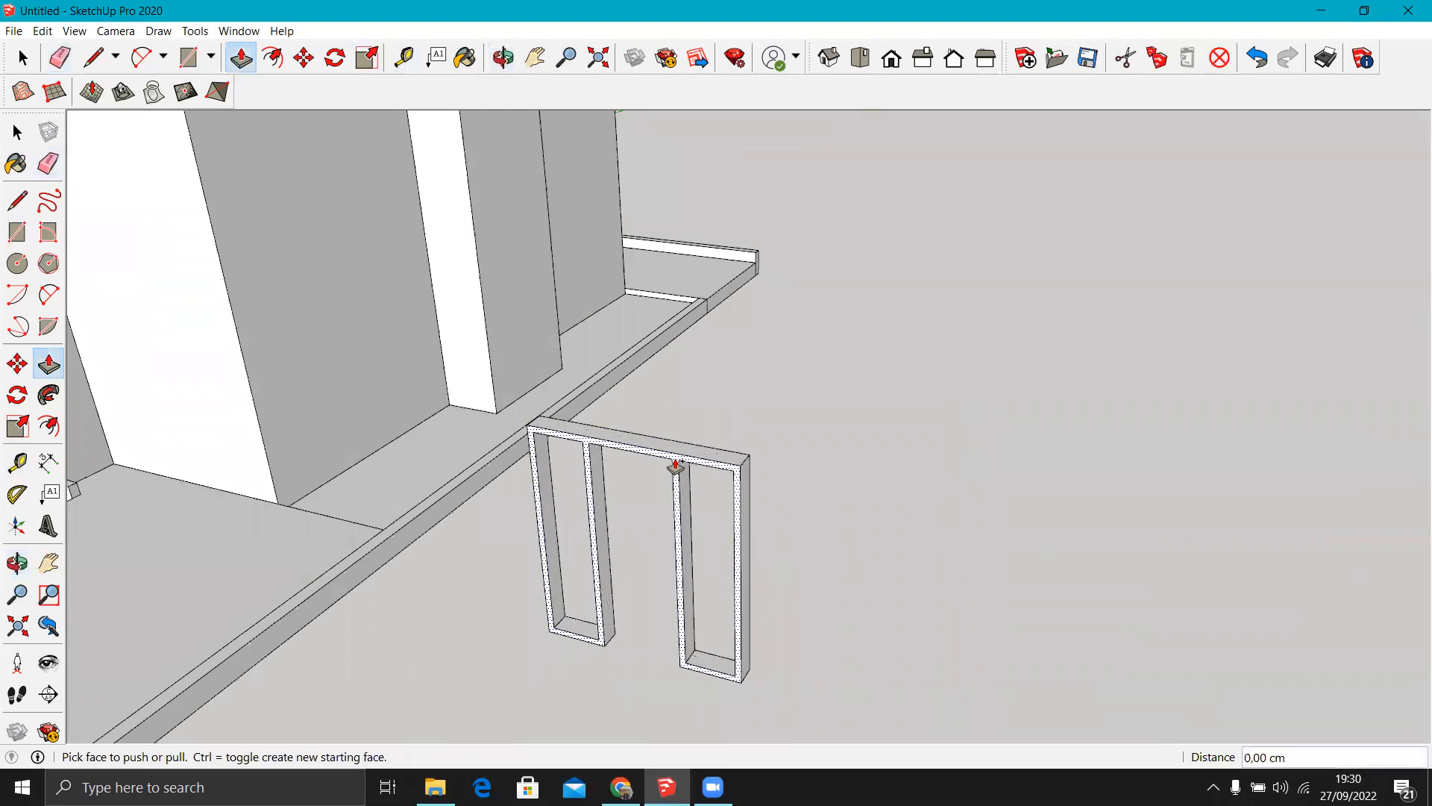
{"action": "key", "text": "Return"}
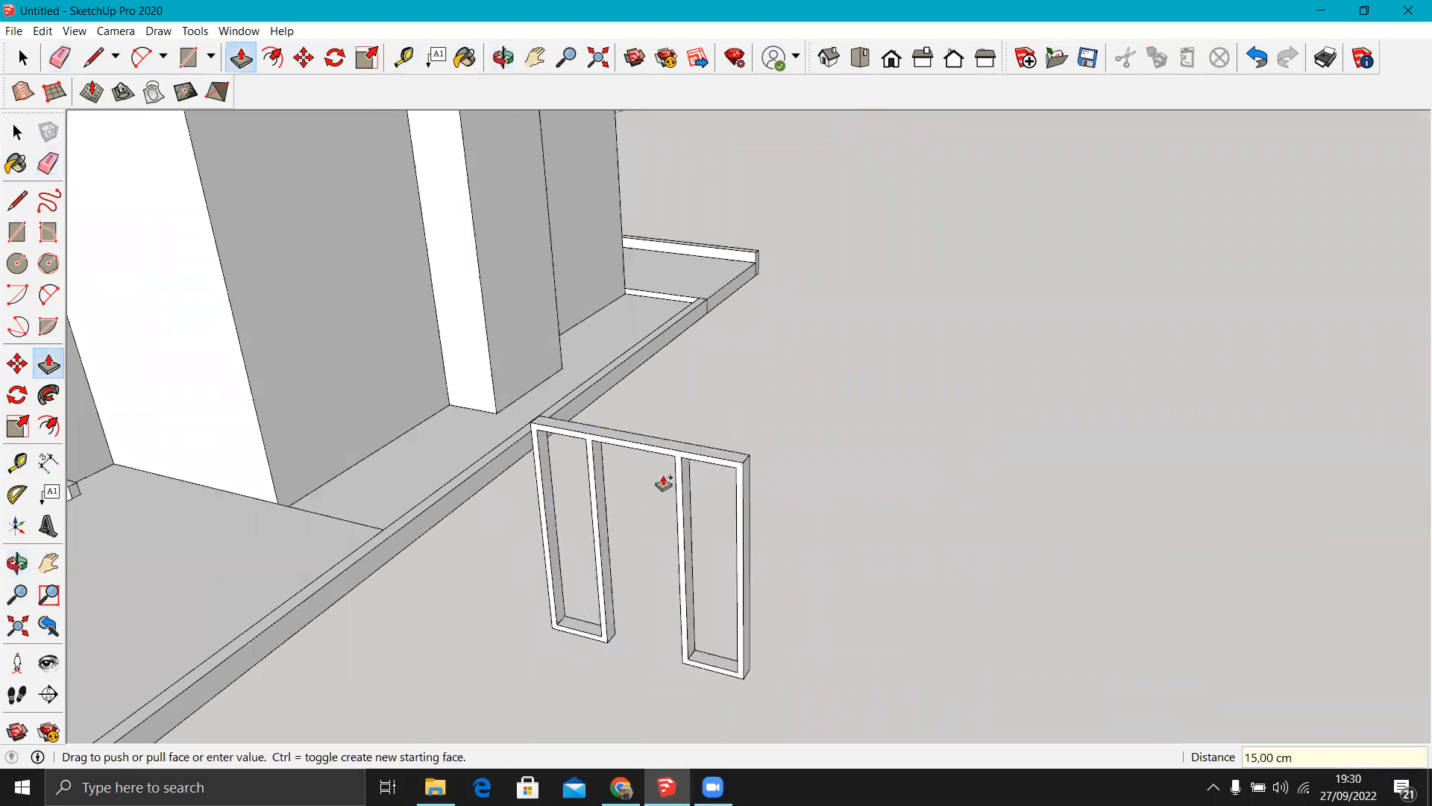
Select the entire extruded door and window frame and make it a group.
{"action": "key", "text": "space"}
{"action": "middle_click_drag", "start_coordinate": [681, 451], "coordinate": [892, 364]}
{"action": "triple_click", "coordinate": [883, 352]}
{"action": "right_click", "coordinate": [883, 352]}
{"action": "left_click", "coordinate": [867, 349]}
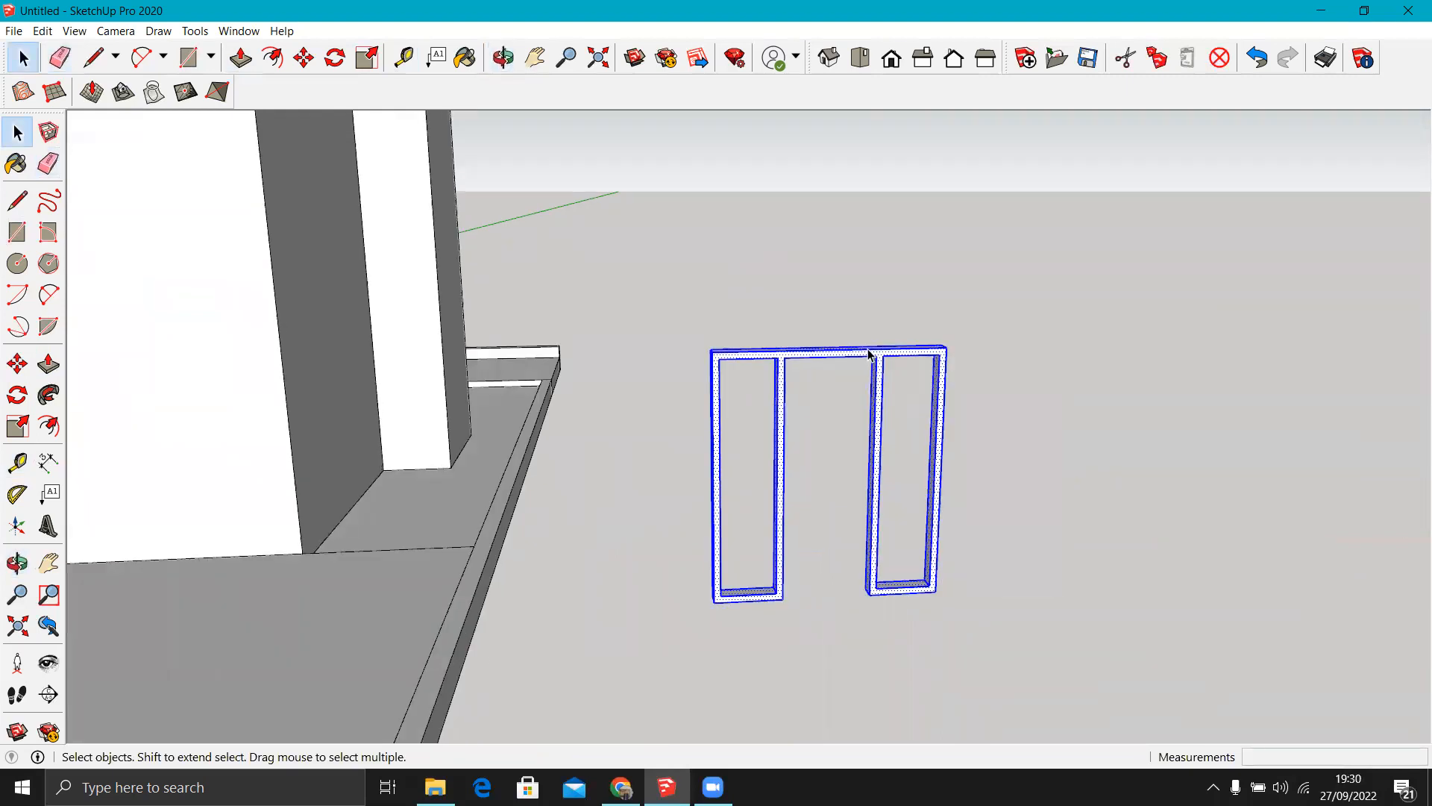
{"action": "right_click", "coordinate": [869, 353]}
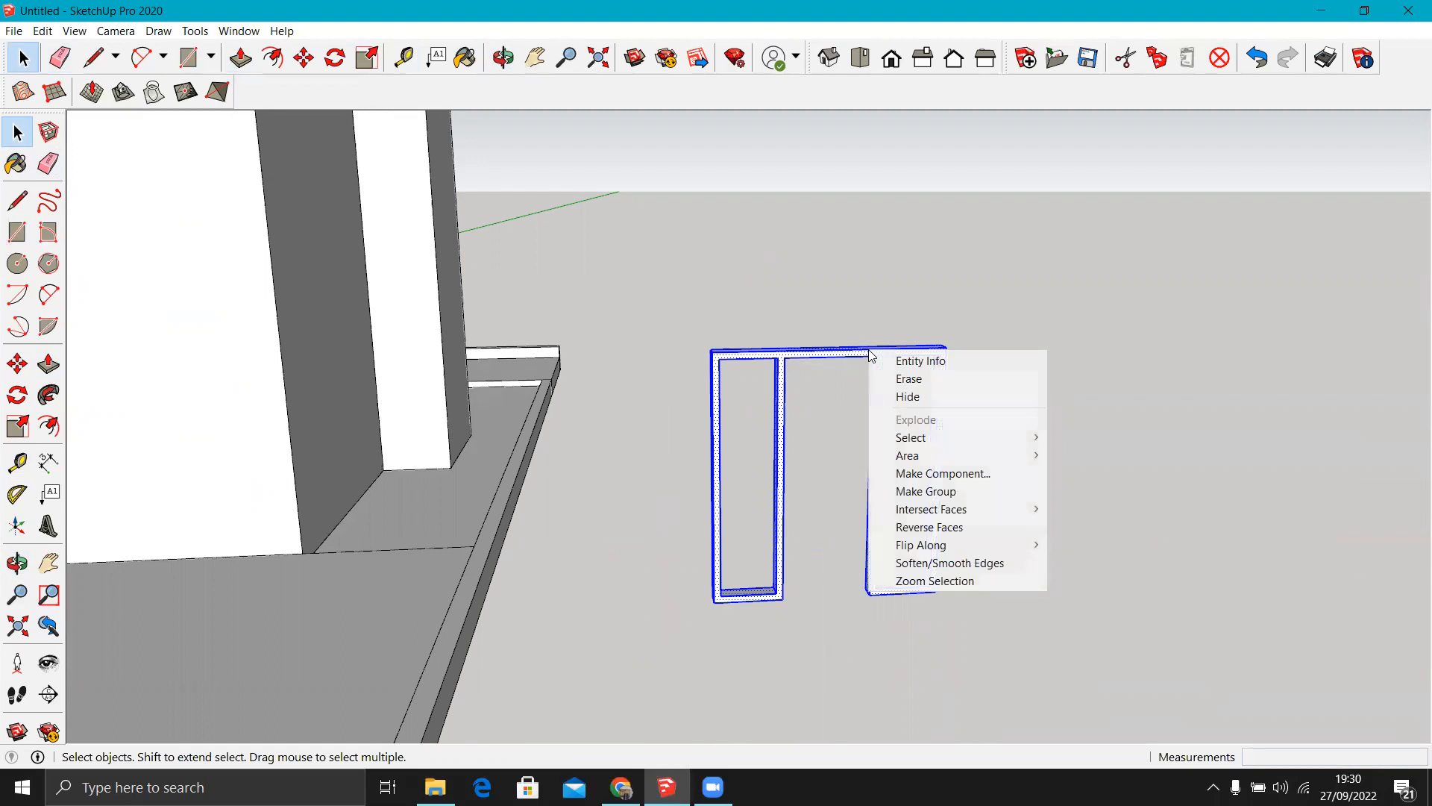
{"action": "left_click", "coordinate": [956, 498]}
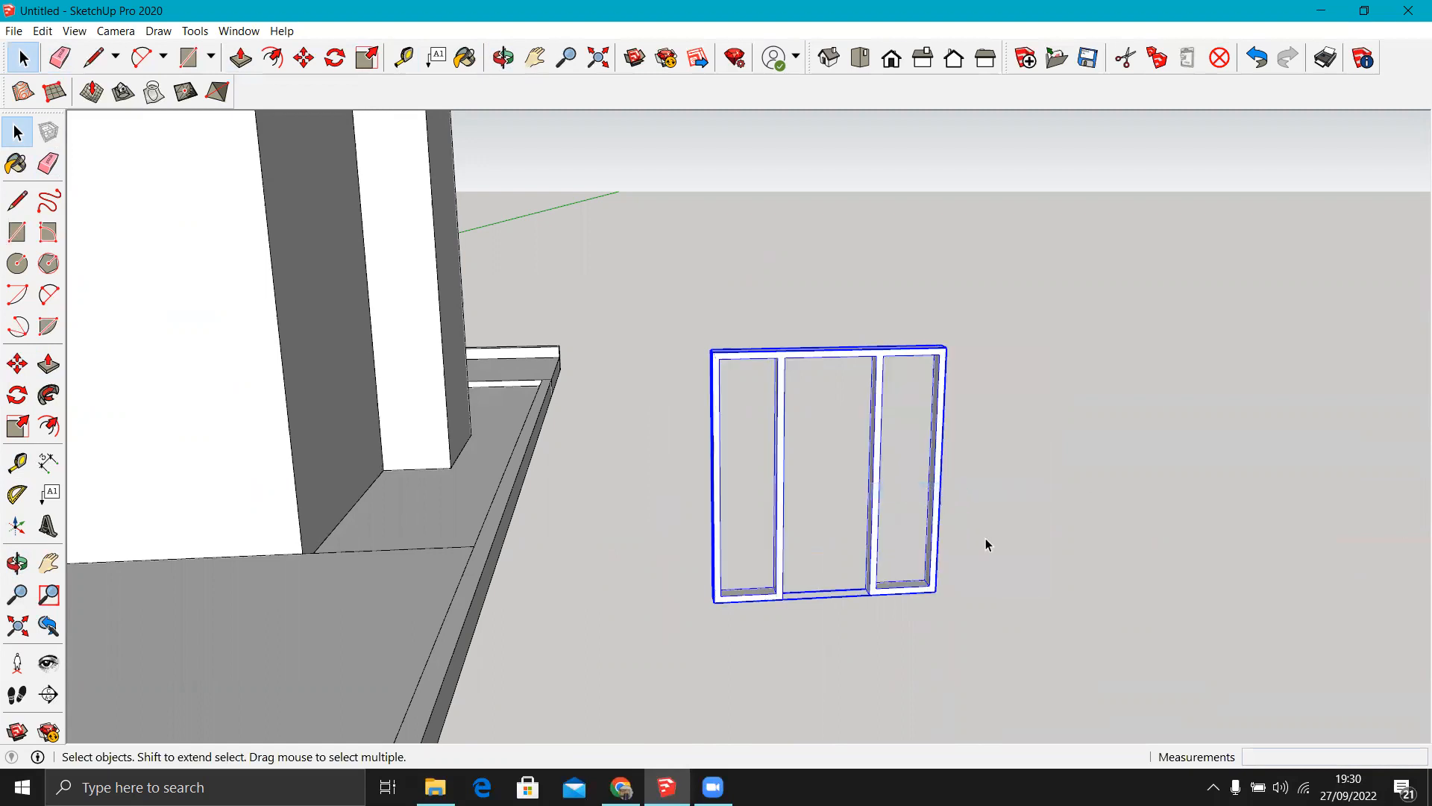
Draw an 80 by 220 cm rectangle filling the central door opening of the grouped frame.
{"action": "key", "text": "r"}
{"action": "scroll", "coordinate": [787, 356], "scroll_direction": "up", "scroll_amount": 2}
{"action": "left_click", "coordinate": [787, 354]}
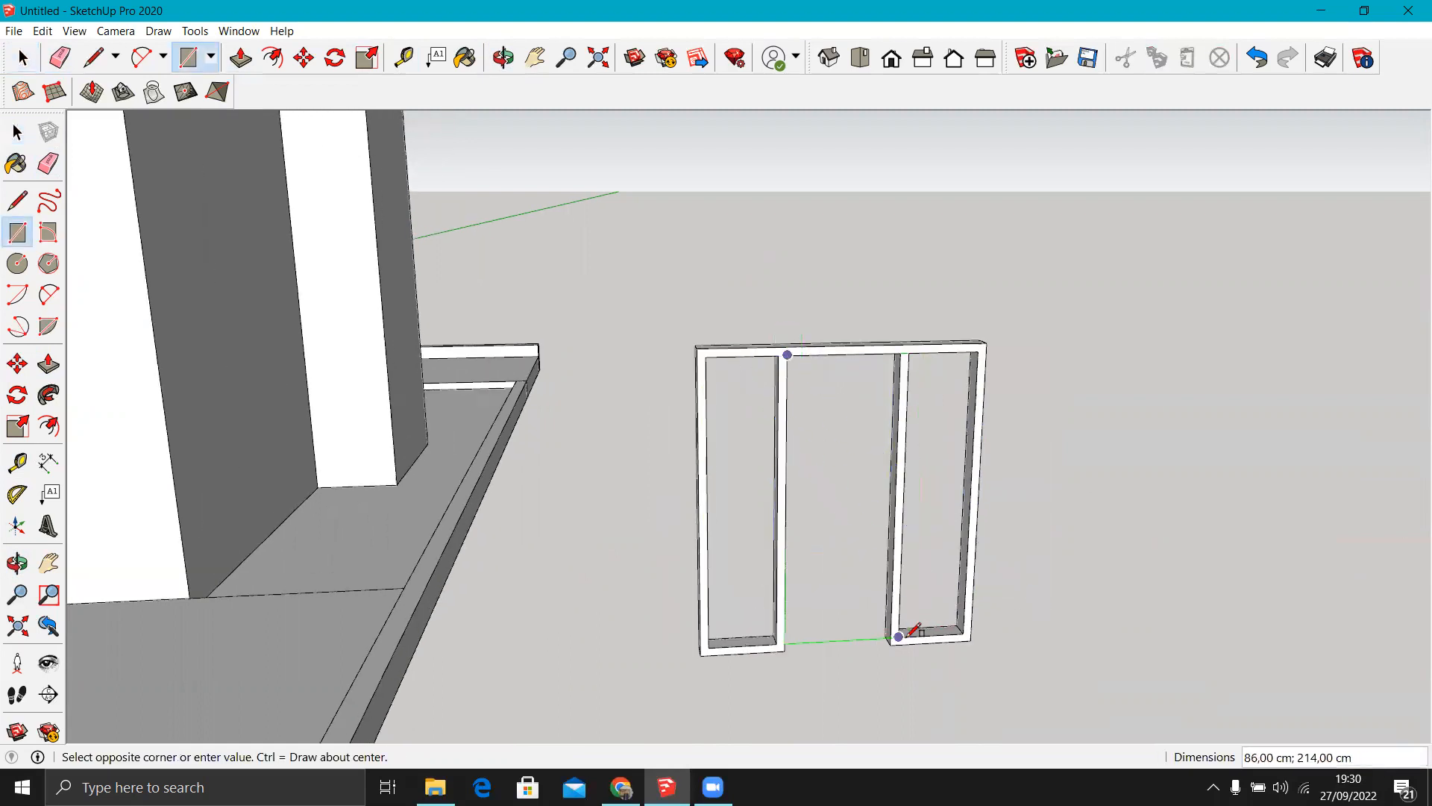
{"action": "scroll", "coordinate": [895, 640], "scroll_direction": "up", "scroll_amount": 1}
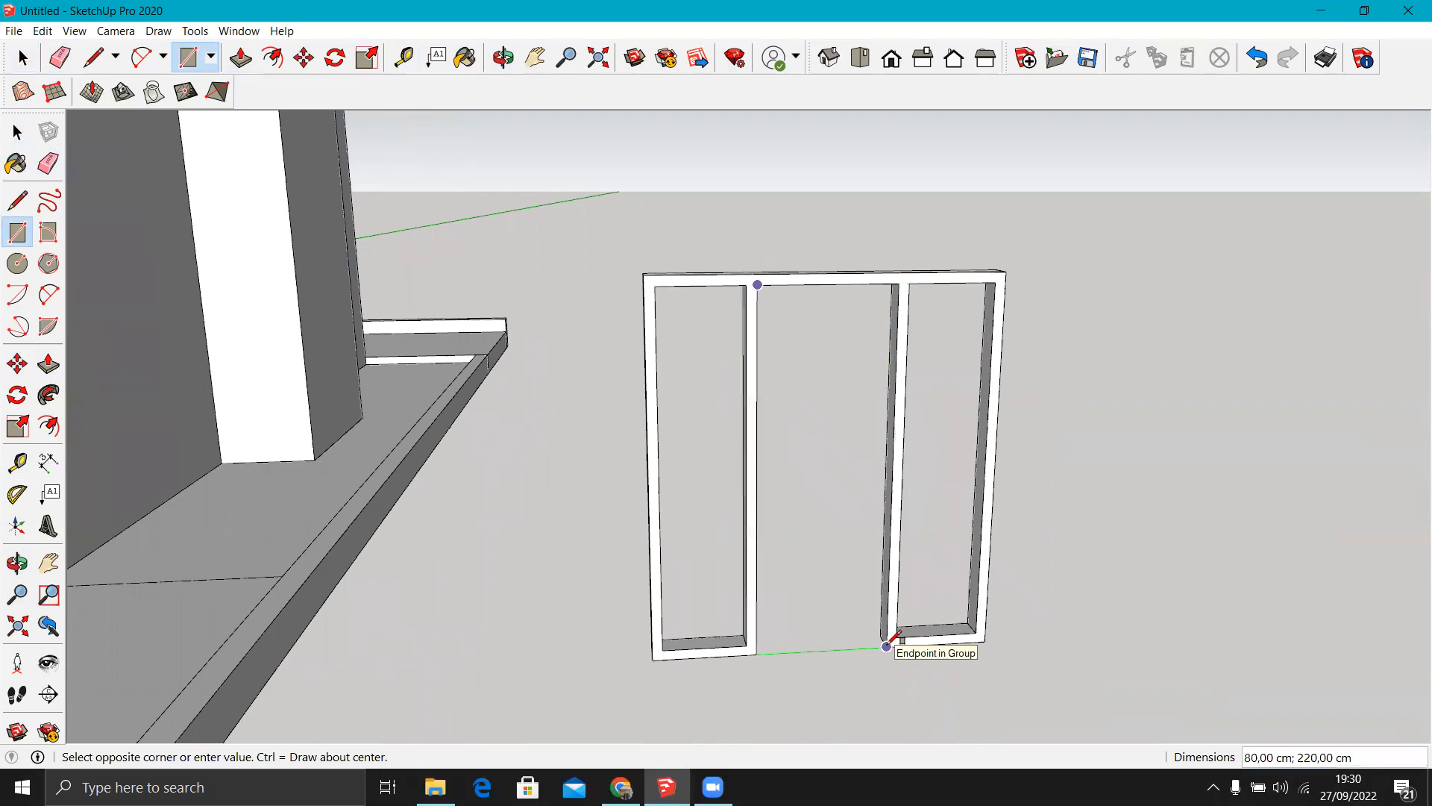
{"action": "left_click", "coordinate": [886, 646]}
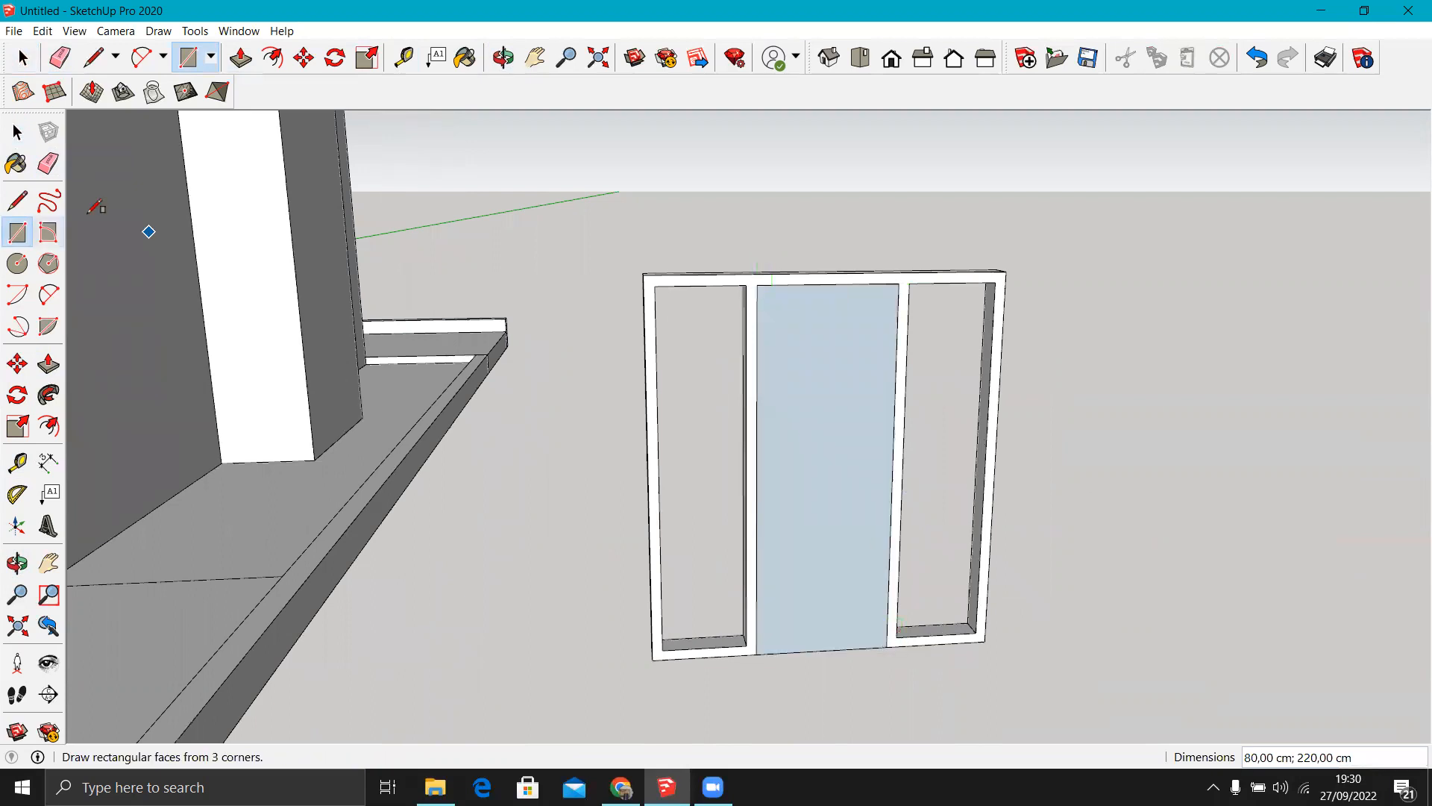
Move the door rectangle about 267 cm along the red axis, out of the frame and clear beside it.
{"action": "left_click", "coordinate": [17, 133]}
{"action": "left_click", "coordinate": [830, 371]}
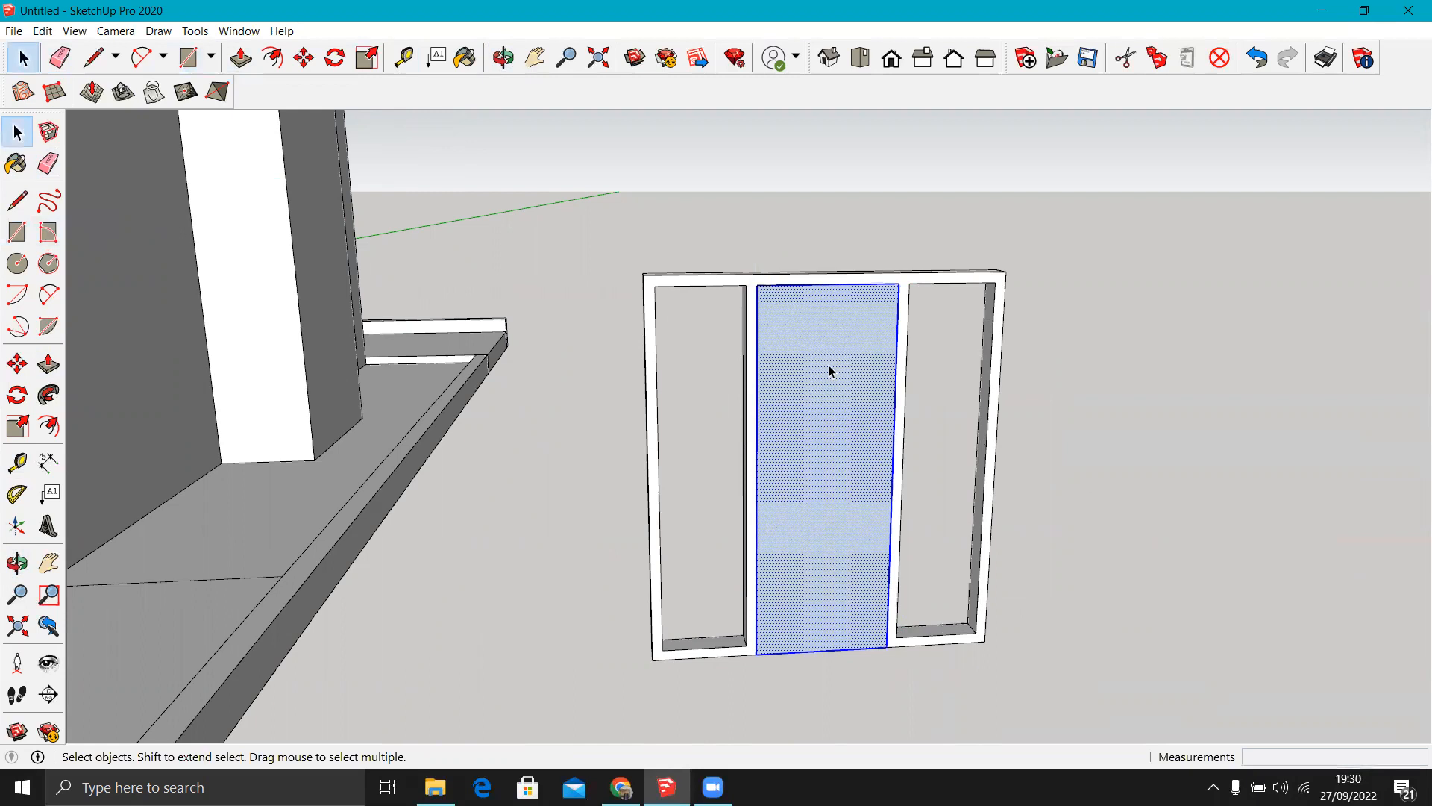
{"action": "scroll", "coordinate": [780, 447], "scroll_direction": "down", "scroll_amount": 2}
{"action": "key", "text": "m"}
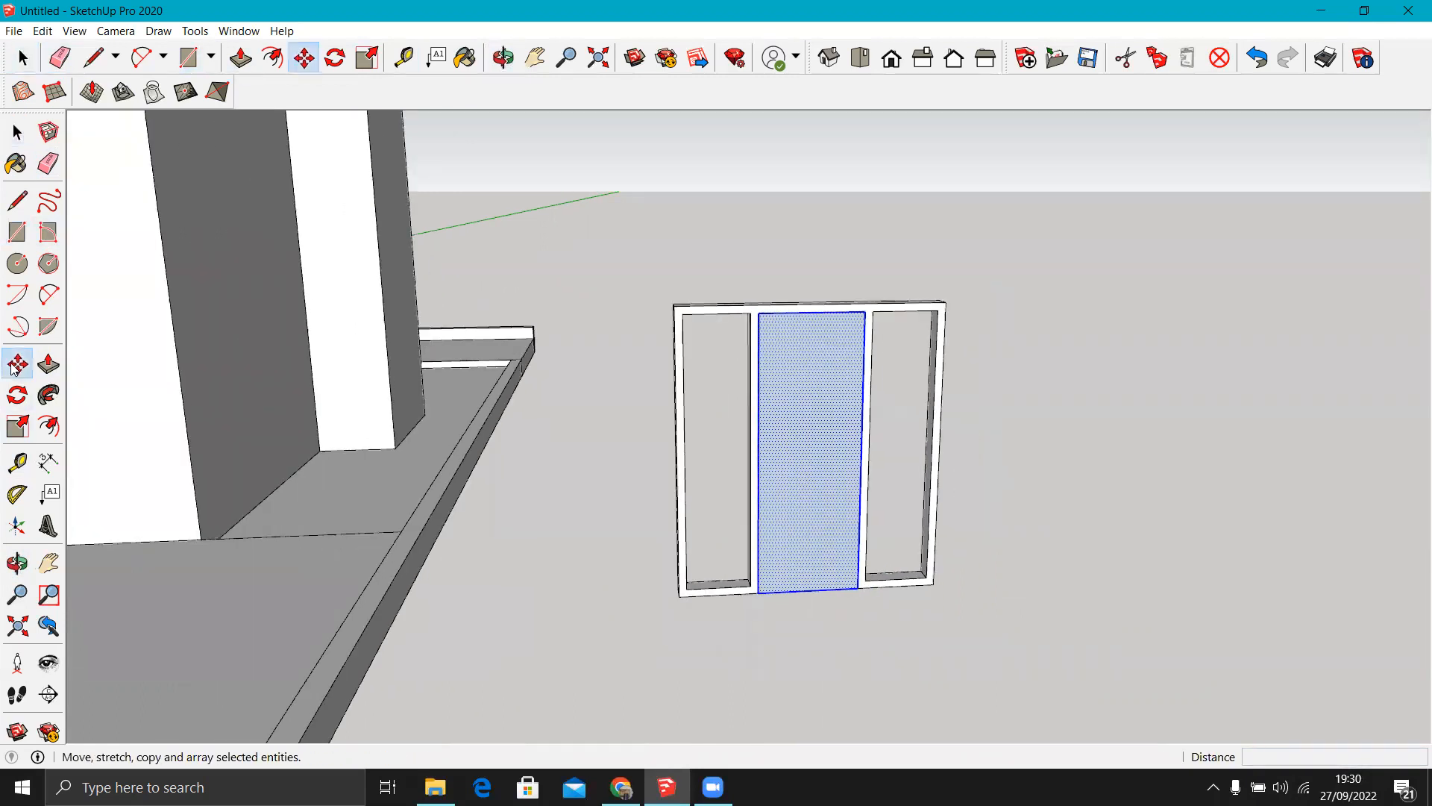
{"action": "left_click", "coordinate": [783, 535]}
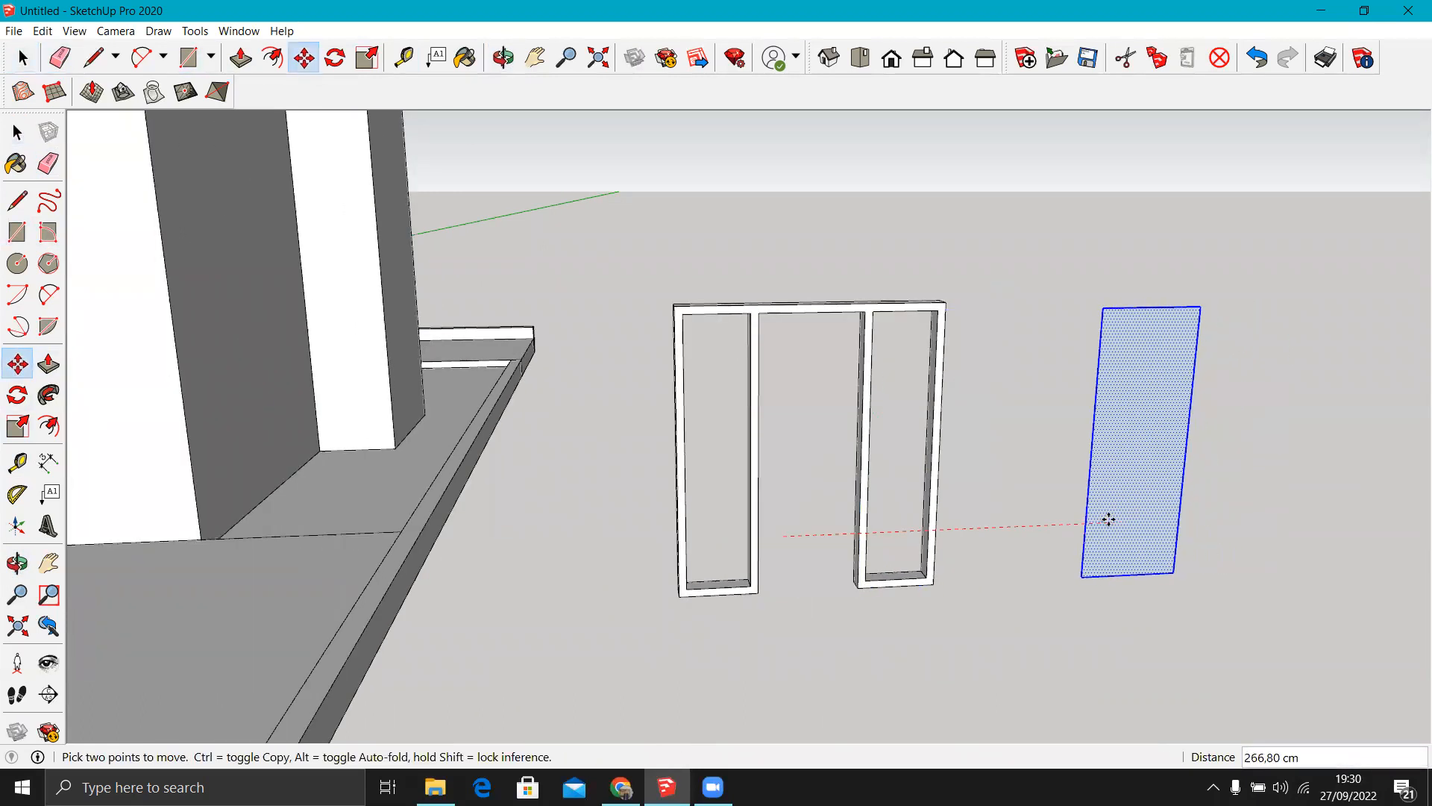
{"action": "left_click", "coordinate": [1109, 518]}
Extrude the separate door rectangle to a thickness of 4 cm.
{"action": "middle_click_drag", "start_coordinate": [1141, 499], "coordinate": [1210, 505]}
{"action": "left_click", "coordinate": [50, 364]}
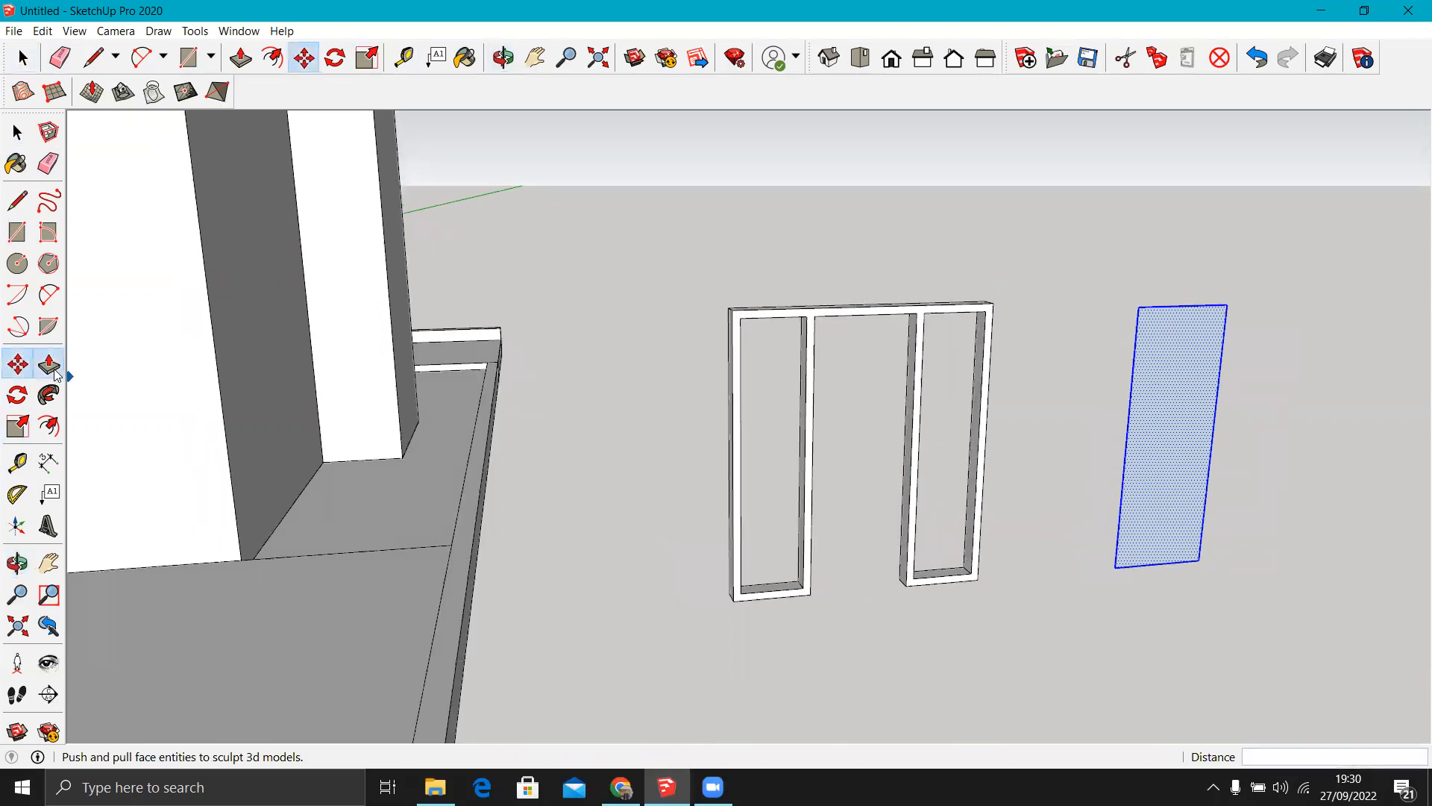
{"action": "left_click", "coordinate": [1156, 419]}
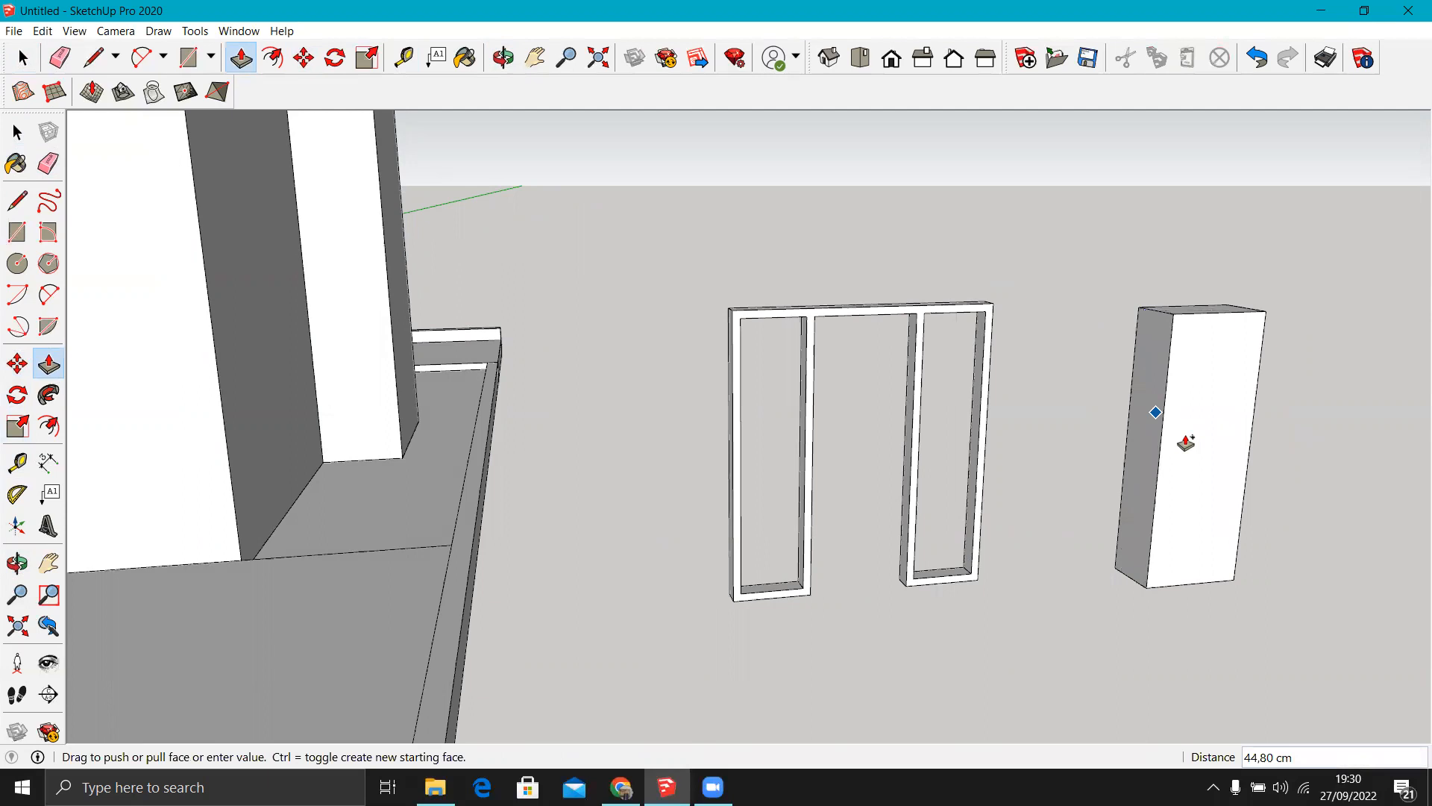
{"action": "key", "text": "Return"}
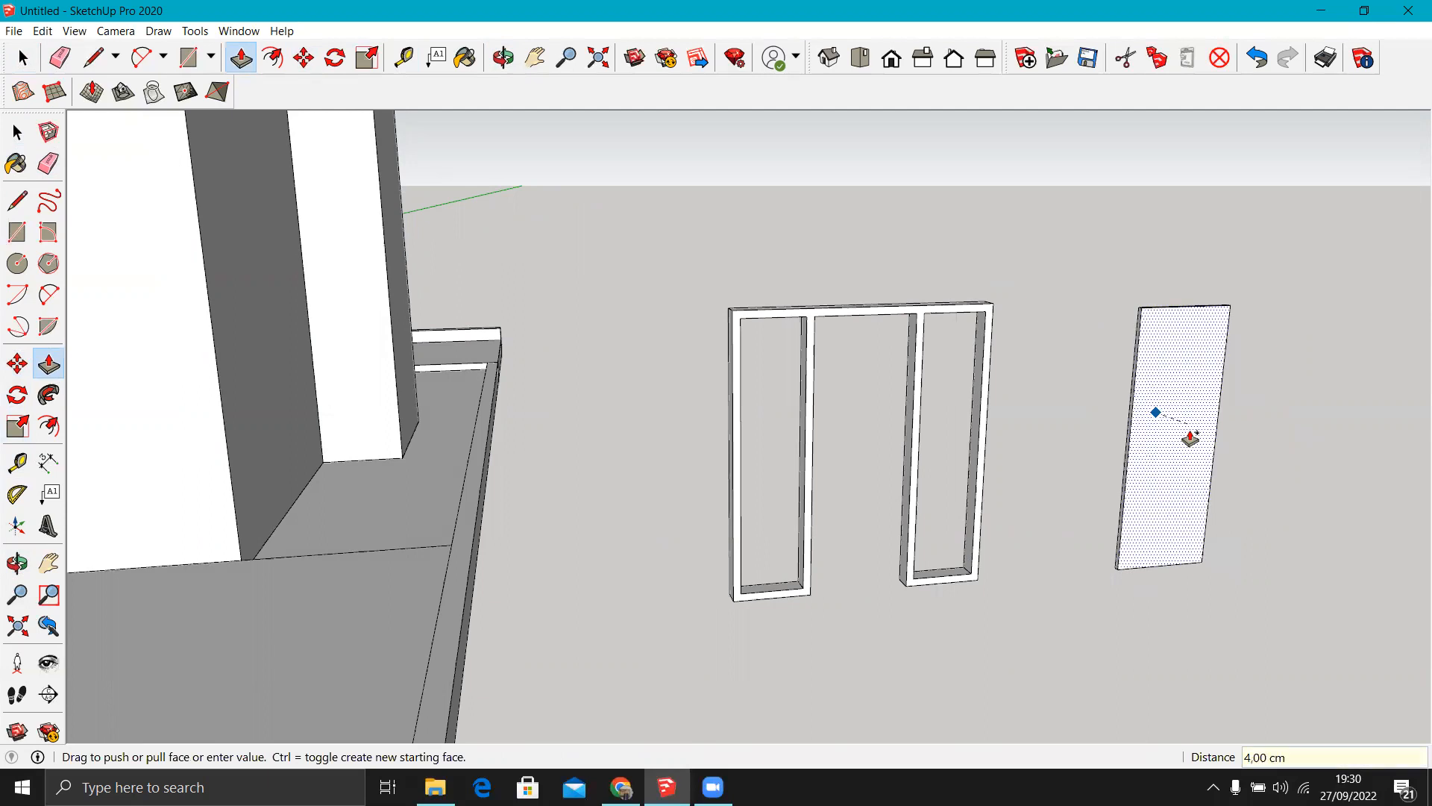
{"action": "middle_click_drag", "start_coordinate": [1188, 418], "coordinate": [1081, 445]}
{"action": "key", "text": "space"}
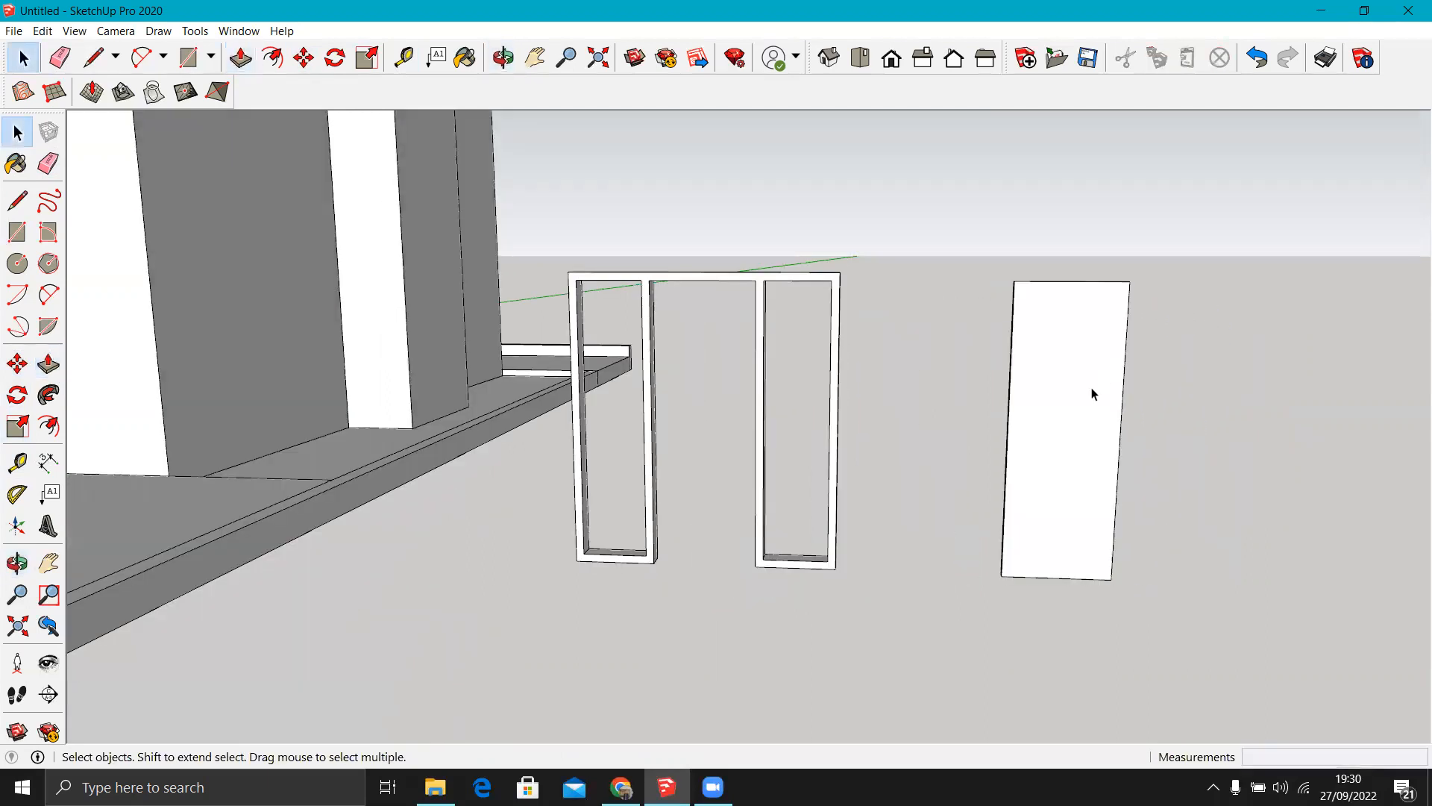
Offset the outline of the door's front face 10 cm inward.
{"action": "left_click", "coordinate": [49, 426]}
{"action": "scroll", "coordinate": [1075, 422], "scroll_direction": "up", "scroll_amount": 2}
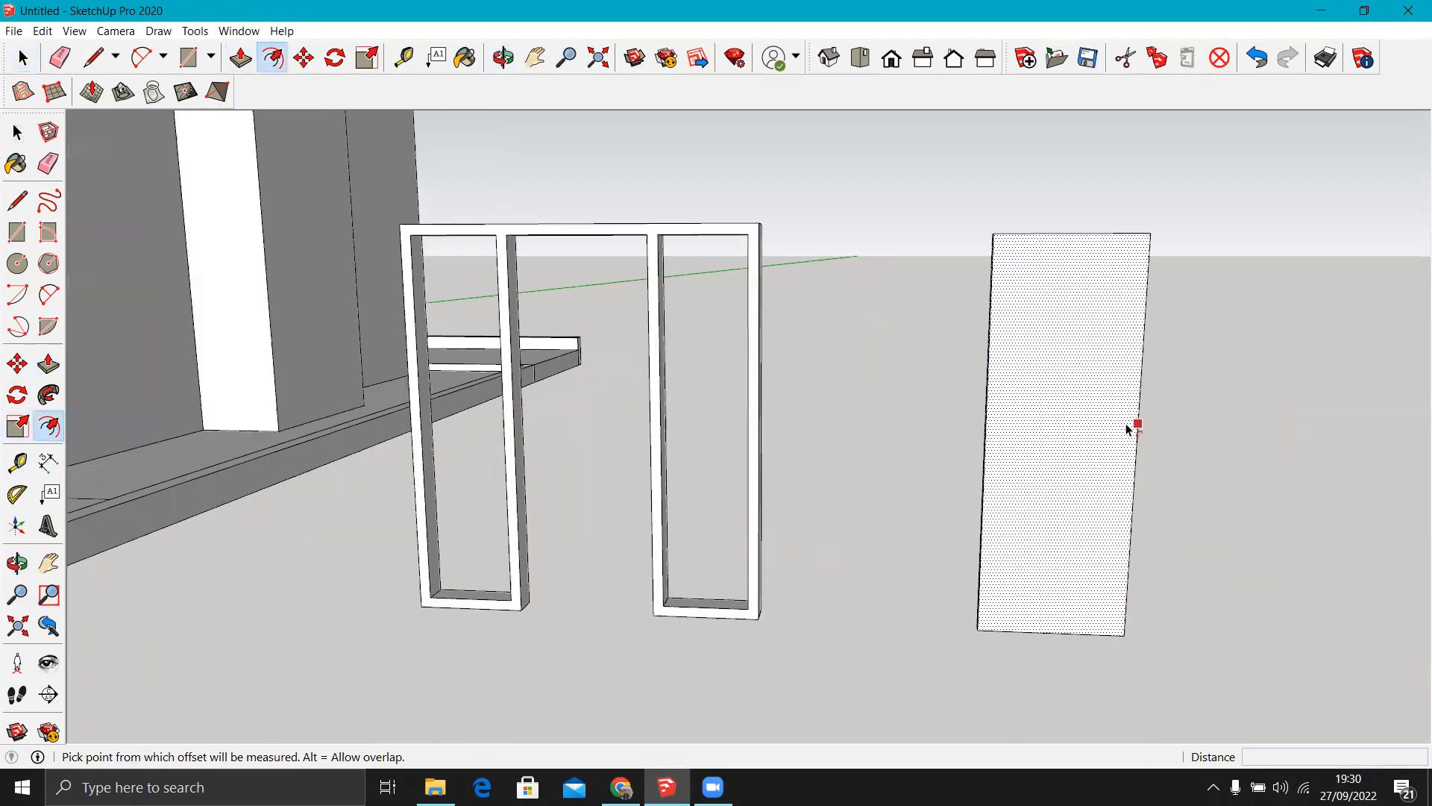
{"action": "left_click", "coordinate": [1041, 396]}
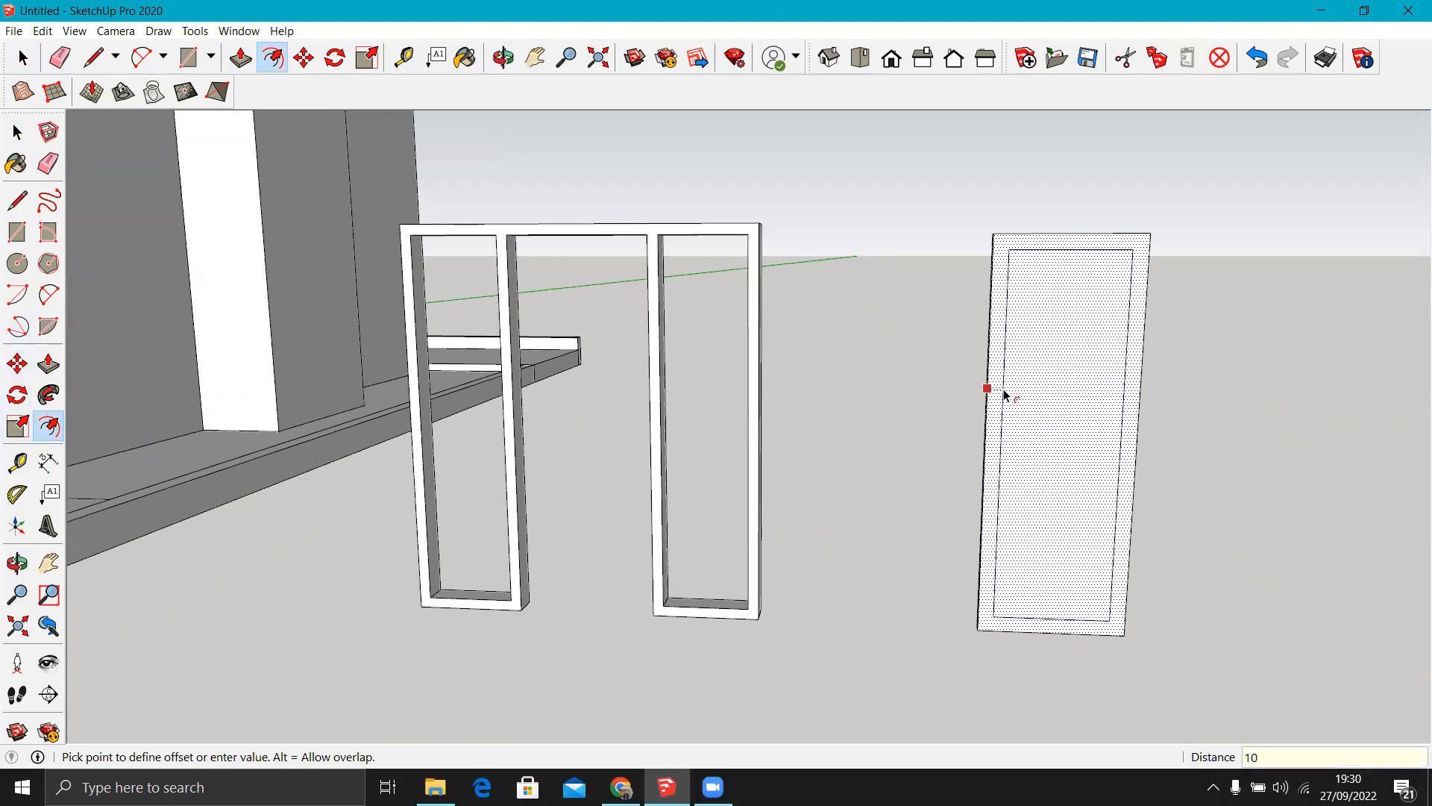
{"action": "key", "text": "Return"}
Move the bottom edge of the door's inner outline up 10 cm and push the inner panel slightly inward.
{"action": "key", "text": "space"}
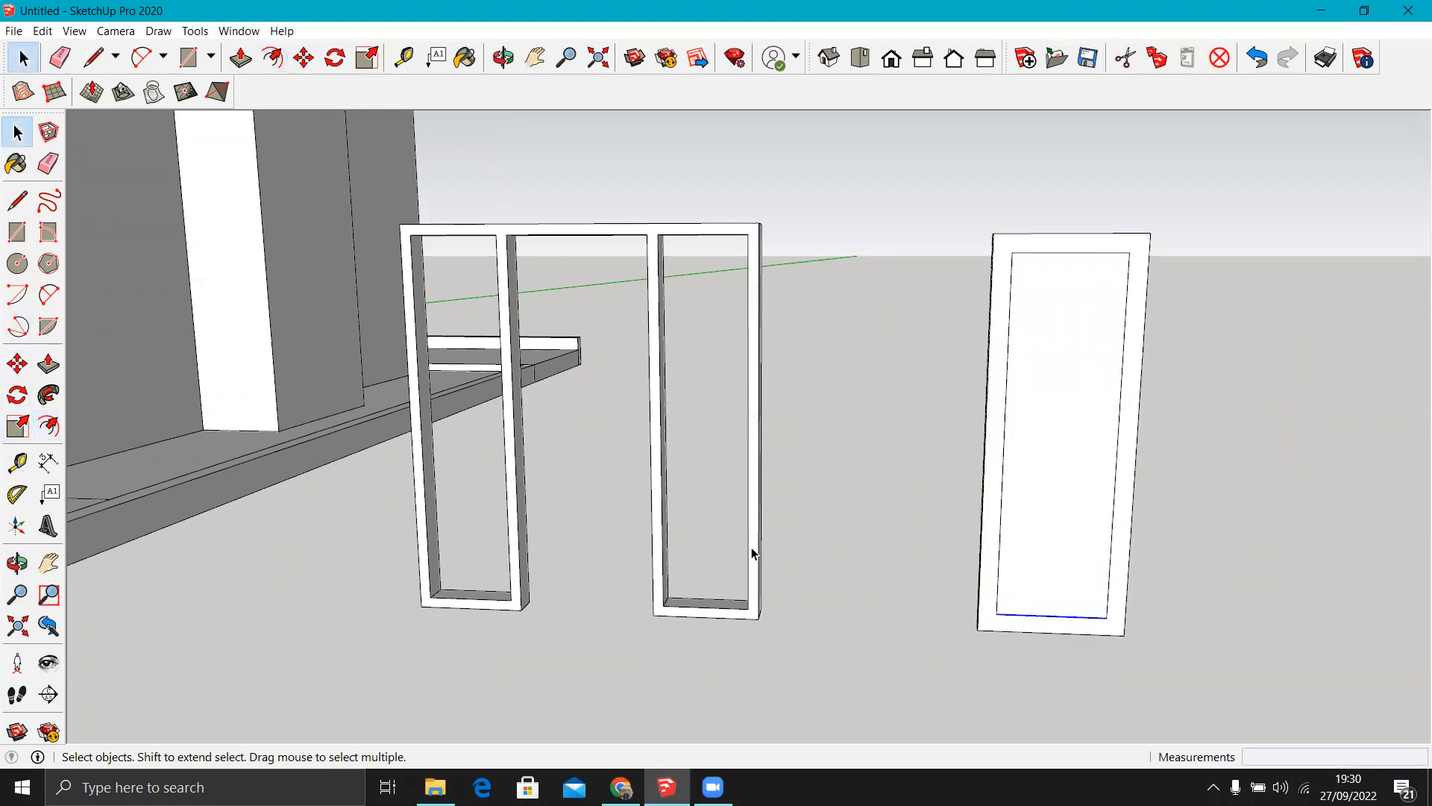
{"action": "left_click", "coordinate": [17, 363]}
{"action": "left_click", "coordinate": [1121, 636]}
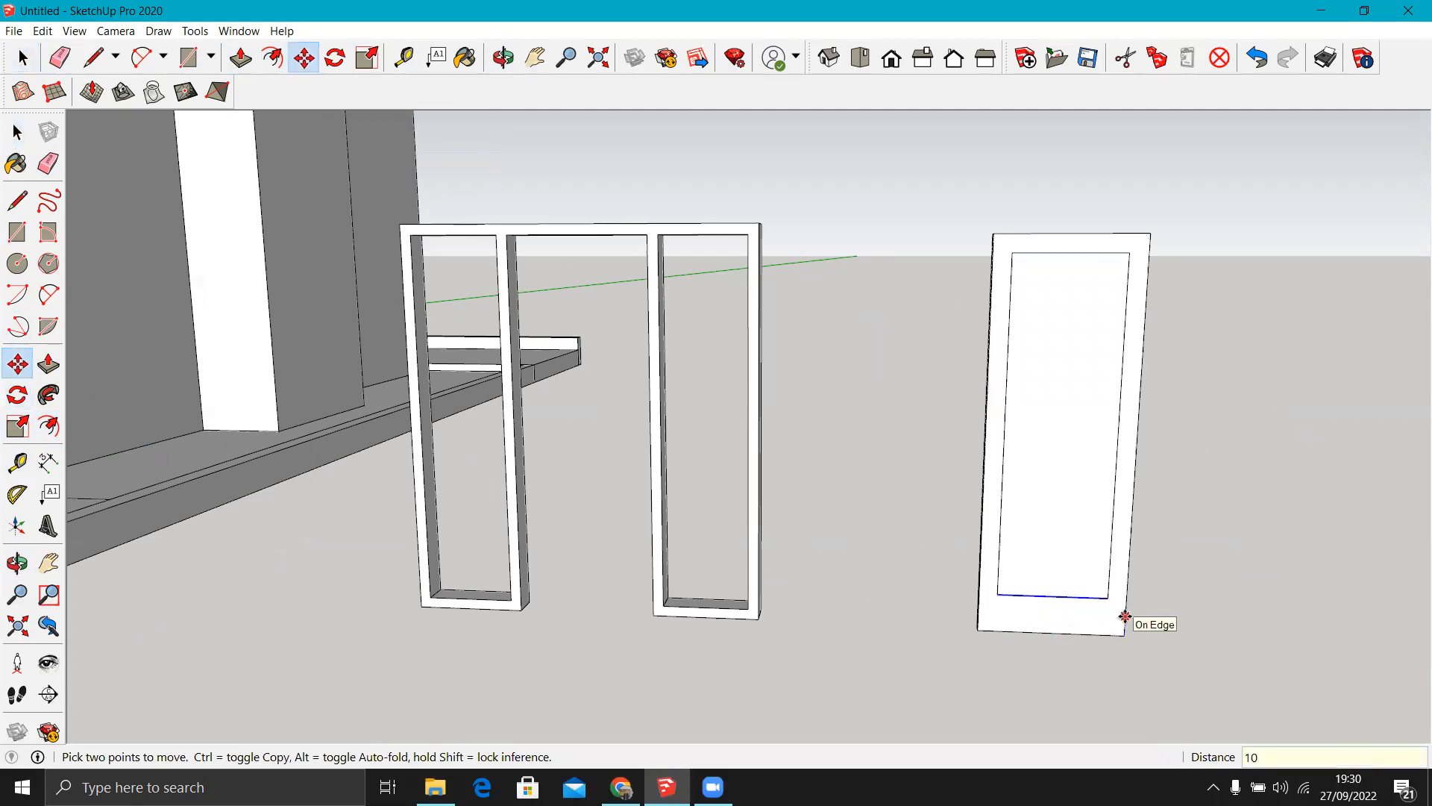
{"action": "key", "text": "Return"}
{"action": "key", "text": "space"}
{"action": "middle_click_drag", "start_coordinate": [1074, 521], "coordinate": [1116, 559]}
{"action": "key", "text": "p"}
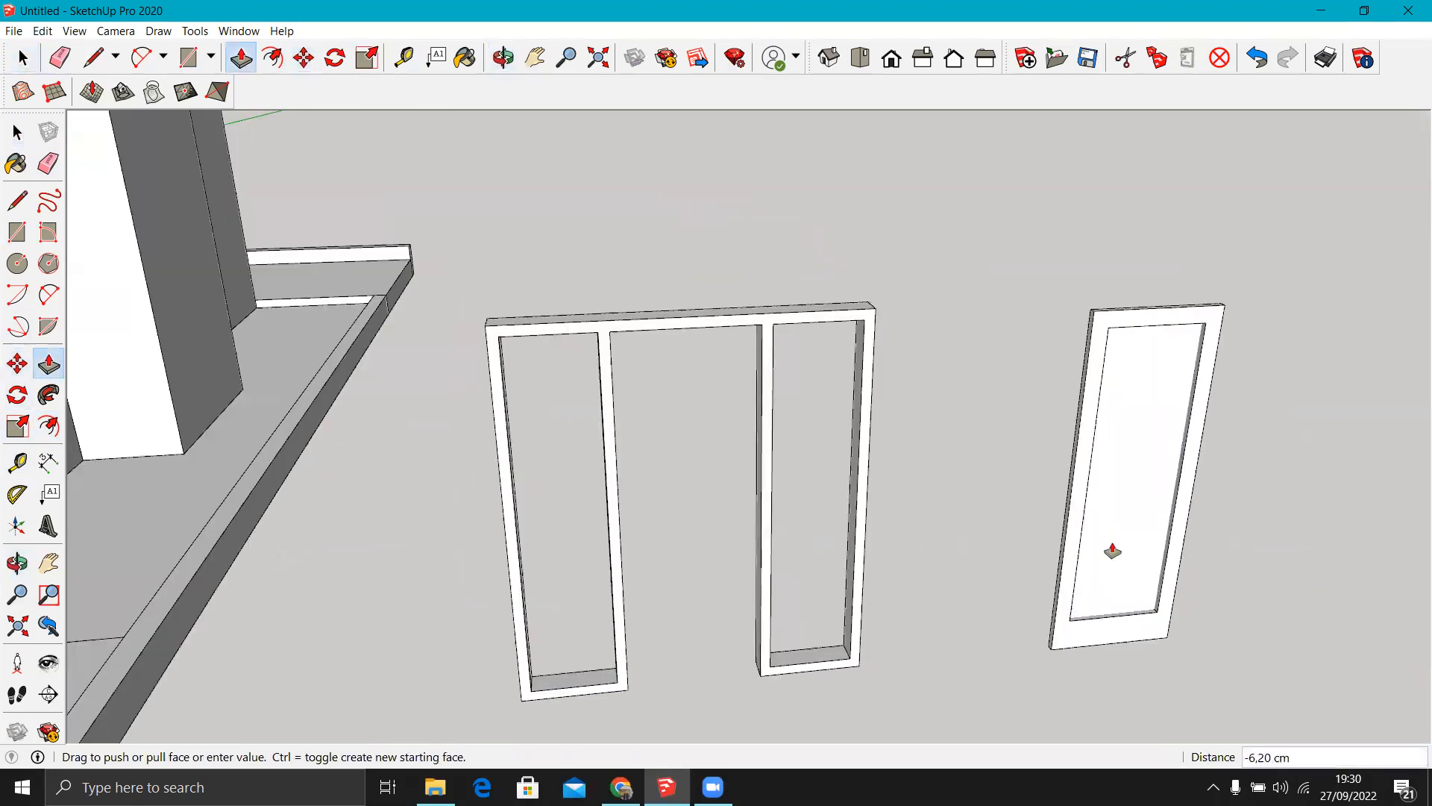
Place a vertical construction guide through the centre of the door's recessed inner panel, 30 cm from its side edge.
{"action": "scroll", "coordinate": [1141, 527], "scroll_direction": "up", "scroll_amount": 6}
{"action": "key", "text": "t"}
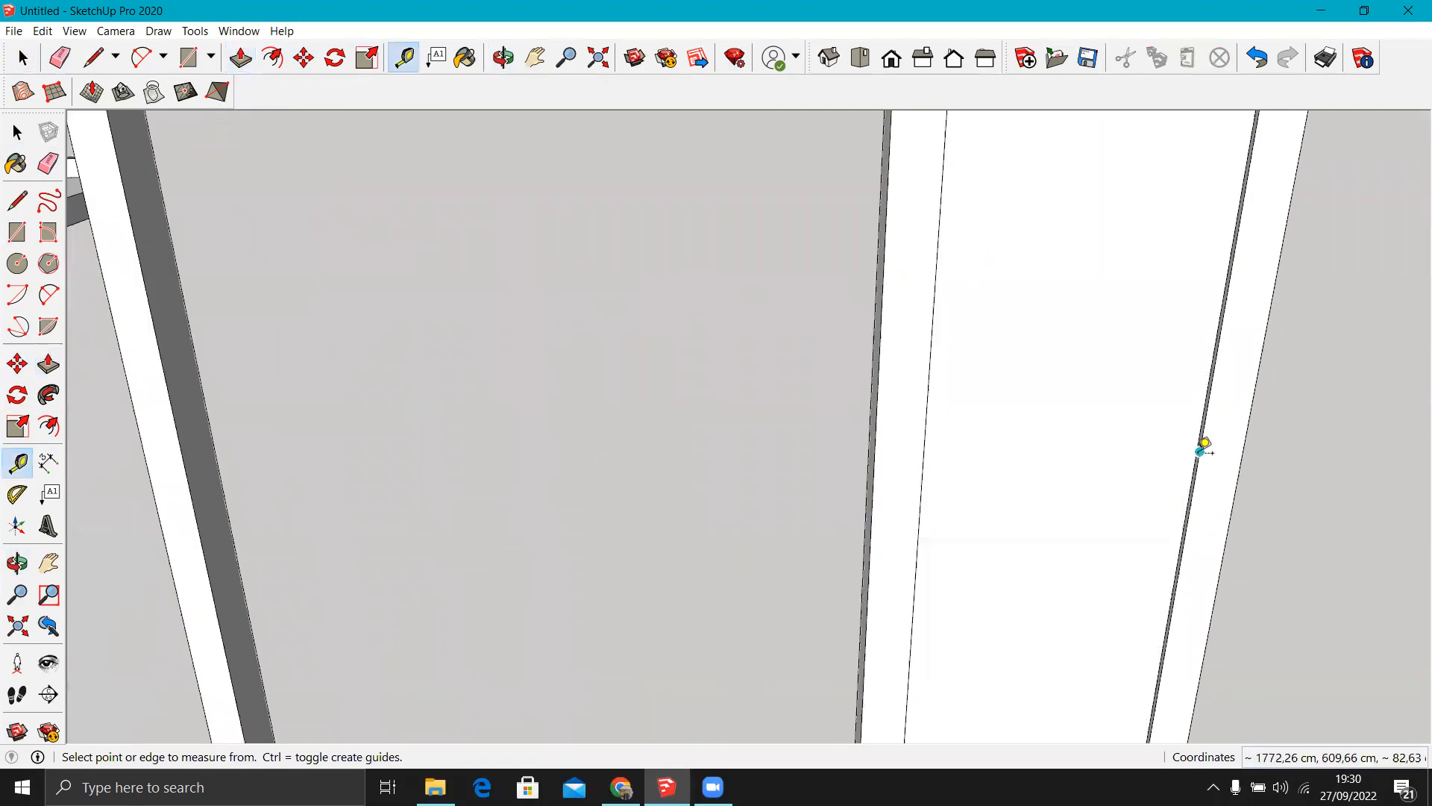
{"action": "left_click", "coordinate": [1197, 440]}
{"action": "scroll", "coordinate": [1059, 404], "scroll_direction": "down", "scroll_amount": 4}
{"action": "middle_click_drag", "start_coordinate": [1058, 404], "coordinate": [1046, 155]}
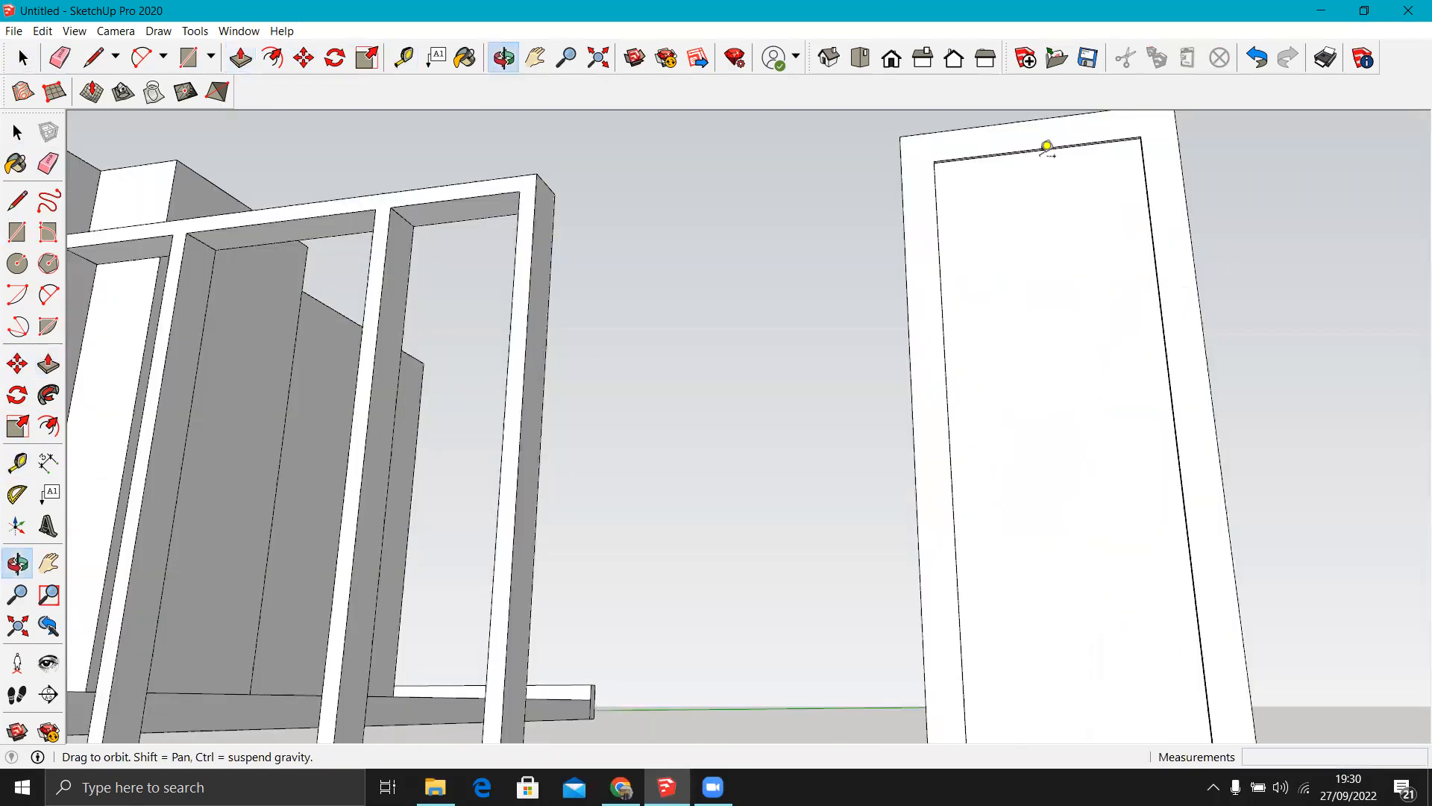
{"action": "scroll", "coordinate": [1047, 159], "scroll_direction": "up", "scroll_amount": 2}
{"action": "scroll", "coordinate": [1040, 158], "scroll_direction": "up", "scroll_amount": 2}
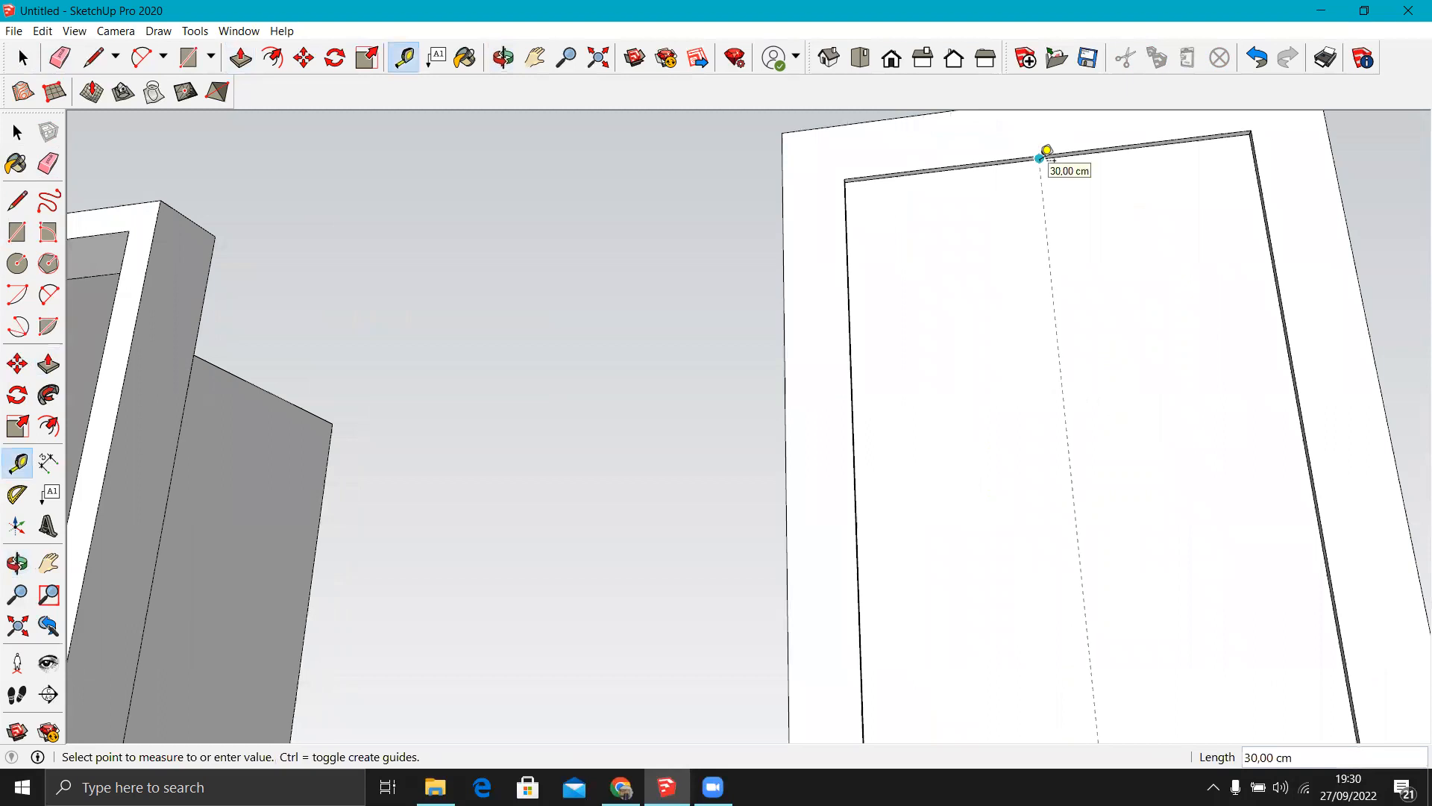
{"action": "left_click", "coordinate": [1039, 158]}
Add a parallel vertical guide at an equal distance on each side of the inner panel's centre guide.
{"action": "scroll", "coordinate": [844, 287], "scroll_direction": "down", "scroll_amount": 2}
{"action": "scroll", "coordinate": [924, 247], "scroll_direction": "down", "scroll_amount": 3}
{"action": "scroll", "coordinate": [951, 319], "scroll_direction": "up", "scroll_amount": 1}
{"action": "left_click", "coordinate": [949, 319]}
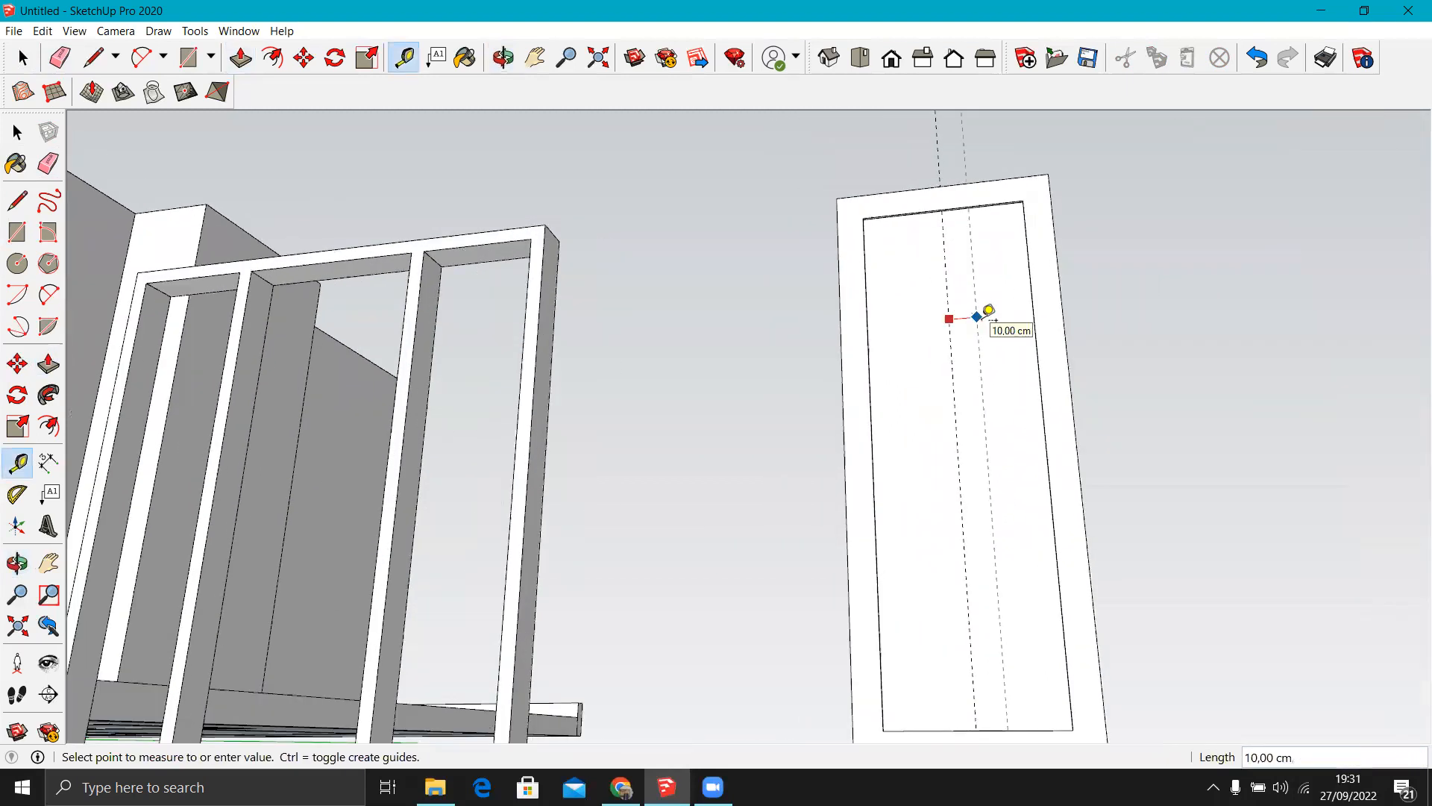
{"action": "key", "text": "Return"}
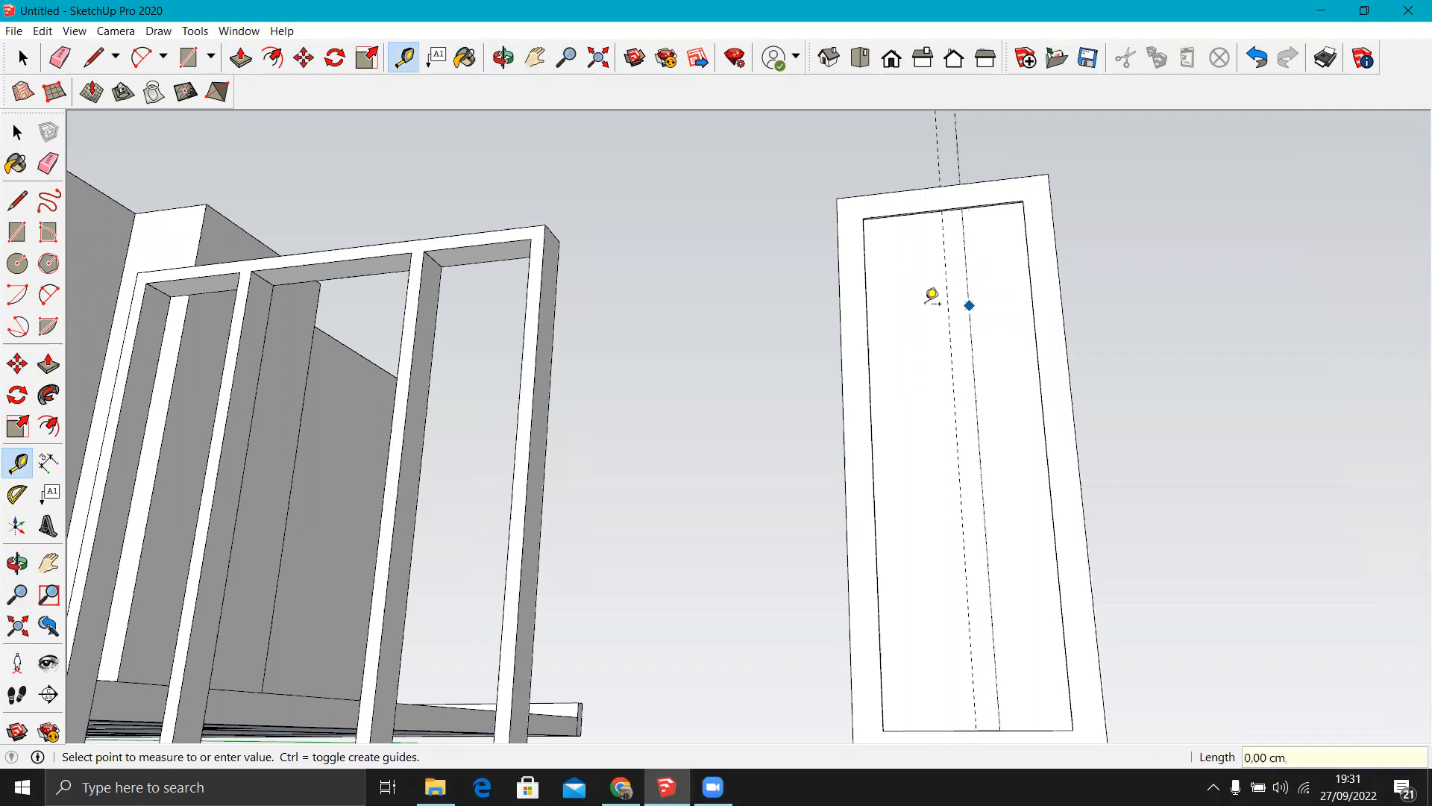
Add horizontal guides 20 cm below the inner panel's top edge and the same distance above its bottom edge.
{"action": "scroll", "coordinate": [929, 213], "scroll_direction": "up", "scroll_amount": 5}
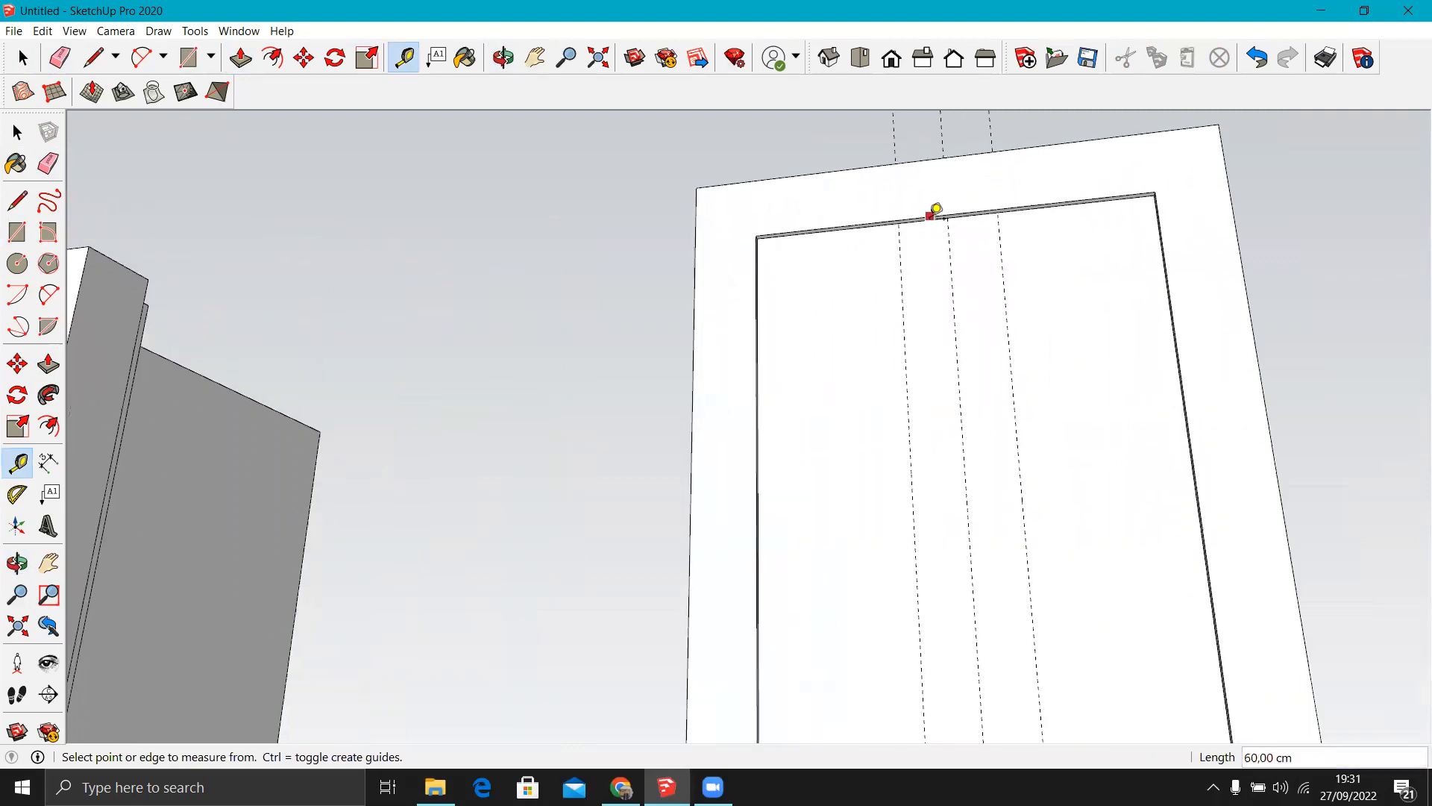
{"action": "type", "text": "20"}
{"action": "key", "text": "Return"}
{"action": "middle_click_drag", "start_coordinate": [974, 403], "coordinate": [986, 548]}
{"action": "scroll", "coordinate": [883, 326], "scroll_direction": "down", "scroll_amount": 8}
{"action": "scroll", "coordinate": [926, 492], "scroll_direction": "up", "scroll_amount": 3}
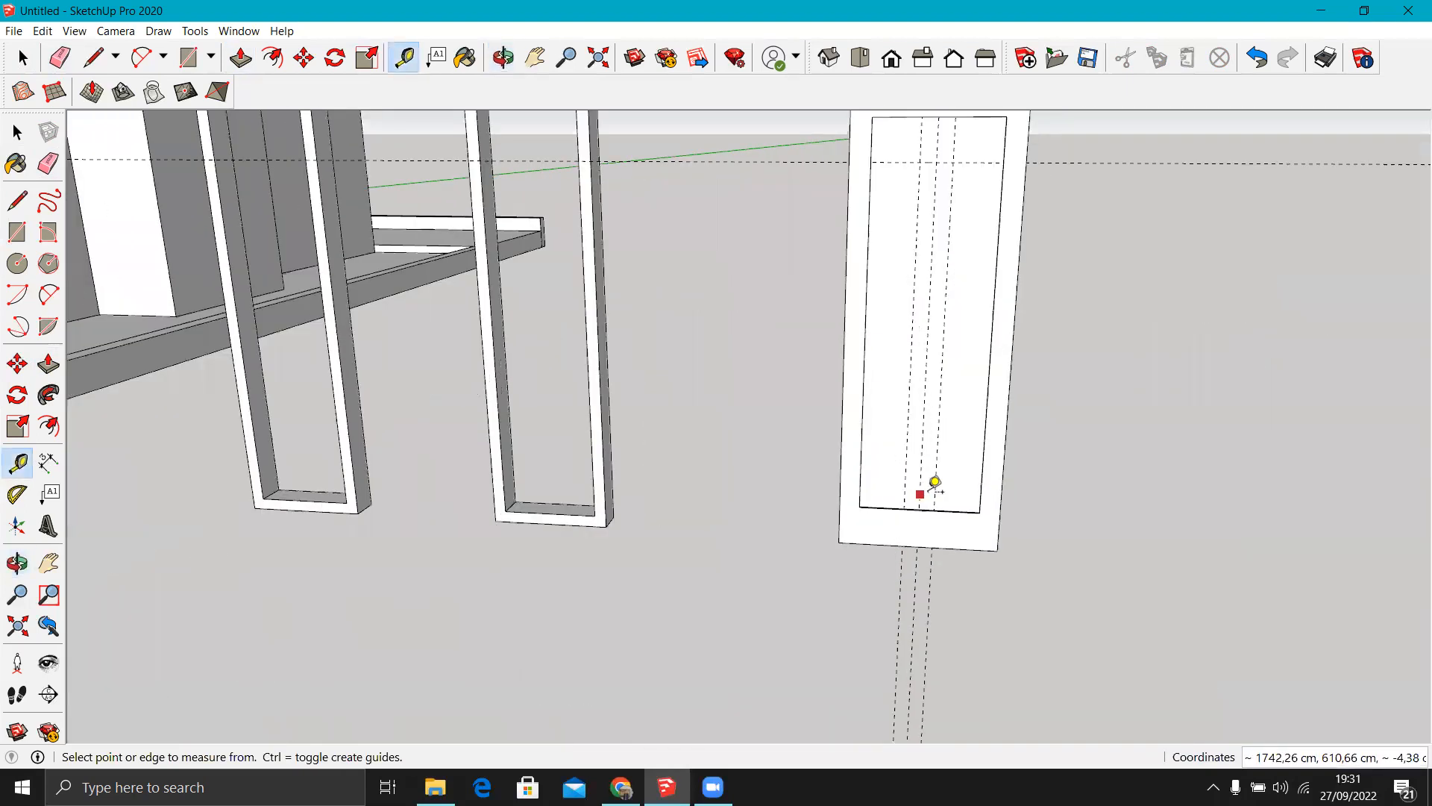
{"action": "scroll", "coordinate": [934, 481], "scroll_direction": "up", "scroll_amount": 5}
{"action": "left_click", "coordinate": [970, 527]}
{"action": "type", "text": "250"}
{"action": "key", "text": "Return"}
{"action": "scroll", "coordinate": [975, 447], "scroll_direction": "down", "scroll_amount": 10}
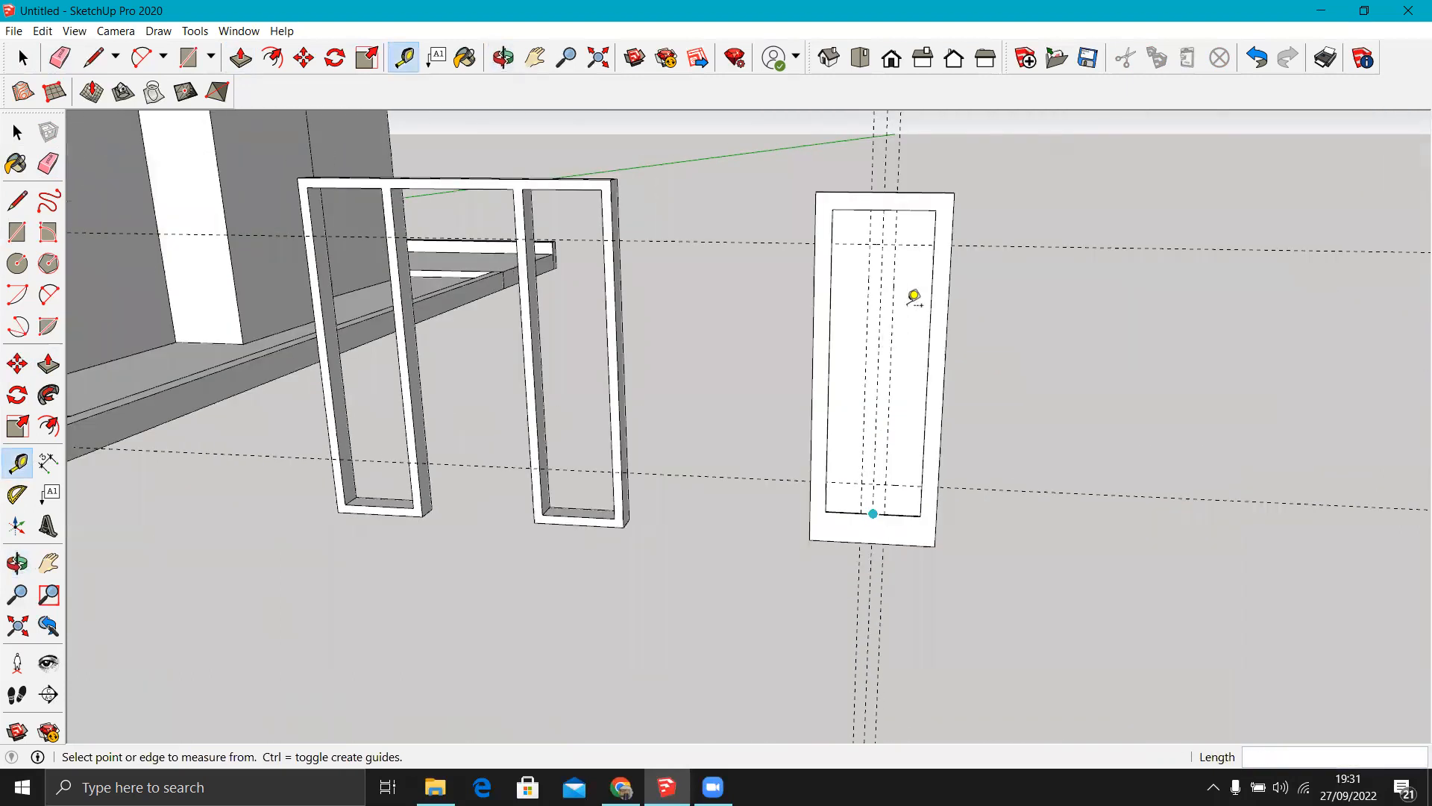
Draw a narrow upright rectangle between the guide intersections on the inner panel, and erase all the door's guides.
{"action": "scroll", "coordinate": [916, 295], "scroll_direction": "up", "scroll_amount": 3}
{"action": "left_click", "coordinate": [18, 232]}
{"action": "left_click", "coordinate": [866, 200]}
{"action": "left_click", "coordinate": [887, 526]}
{"action": "scroll", "coordinate": [887, 526], "scroll_direction": "down", "scroll_amount": 3}
{"action": "key", "text": "e"}
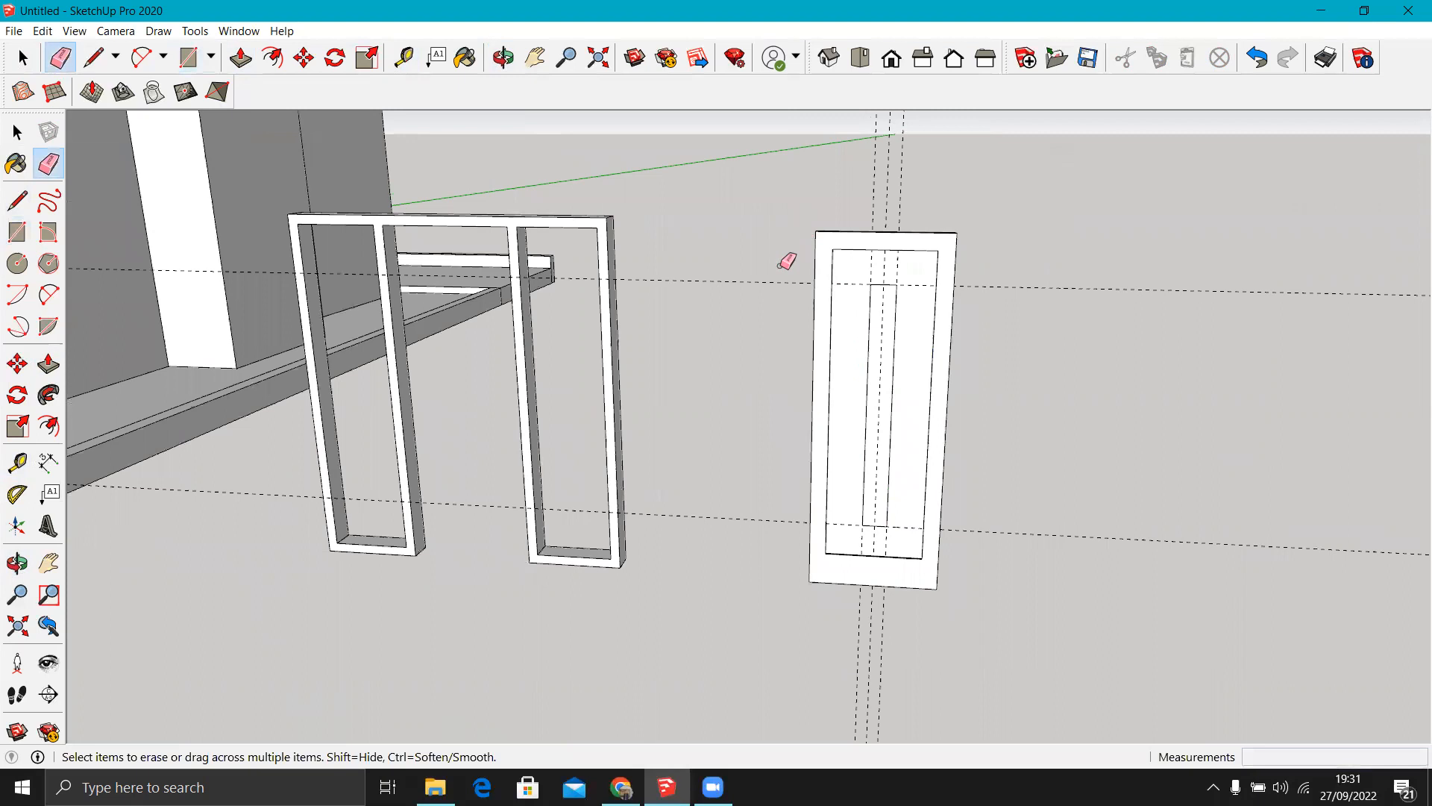
{"action": "mouse_move", "coordinate": [804, 184]}
{"action": "left_mouse_down"}
{"action": "mouse_move", "coordinate": [901, 186]}
{"action": "mouse_move", "coordinate": [907, 202]}
{"action": "left_mouse_up"}
Push the narrow rectangle's face 3 cm through to the back of the door to cut a slot.
{"action": "left_click", "coordinate": [48, 363]}
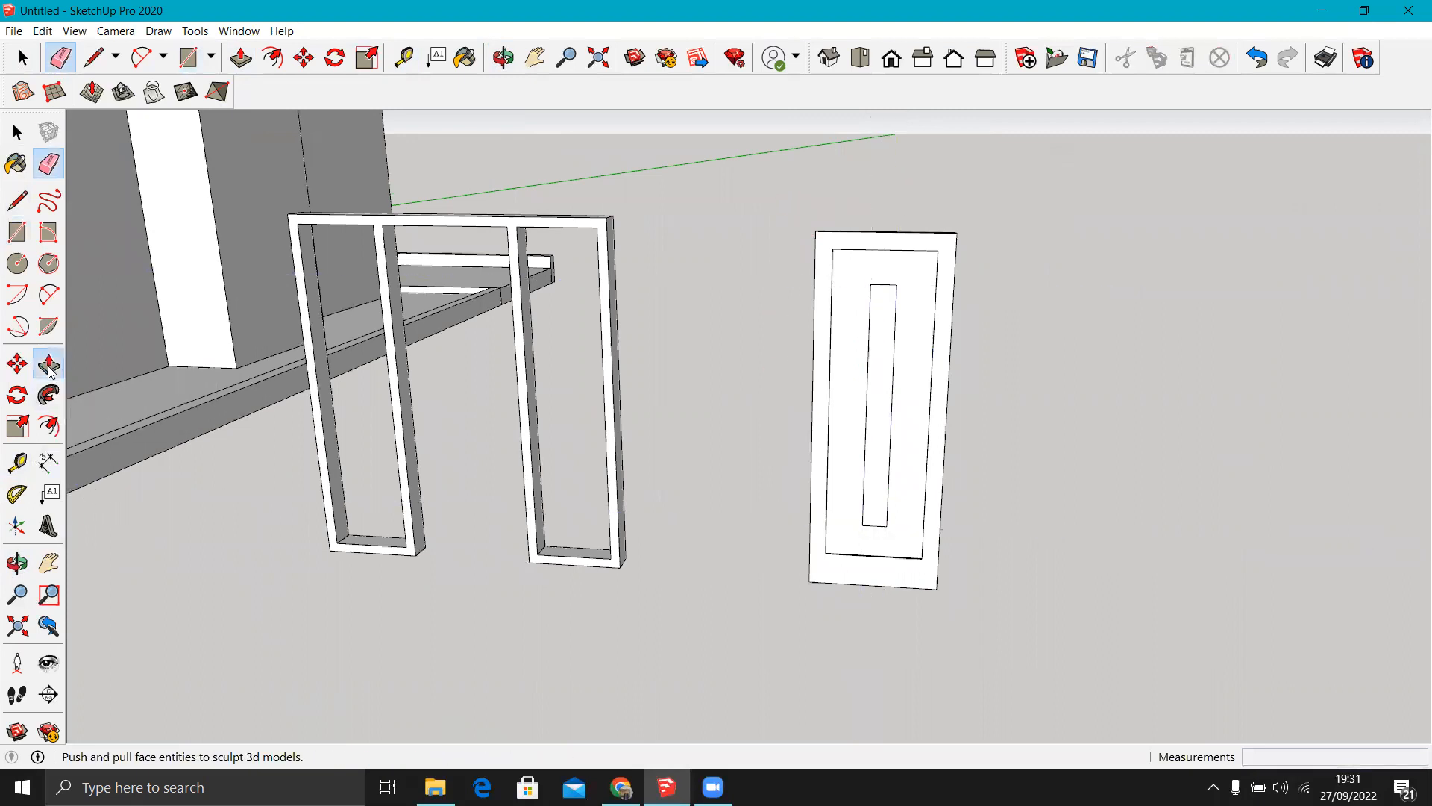
{"action": "scroll", "coordinate": [893, 373], "scroll_direction": "up", "scroll_amount": 2}
{"action": "scroll", "coordinate": [874, 378], "scroll_direction": "up", "scroll_amount": 1}
{"action": "left_click", "coordinate": [875, 377]}
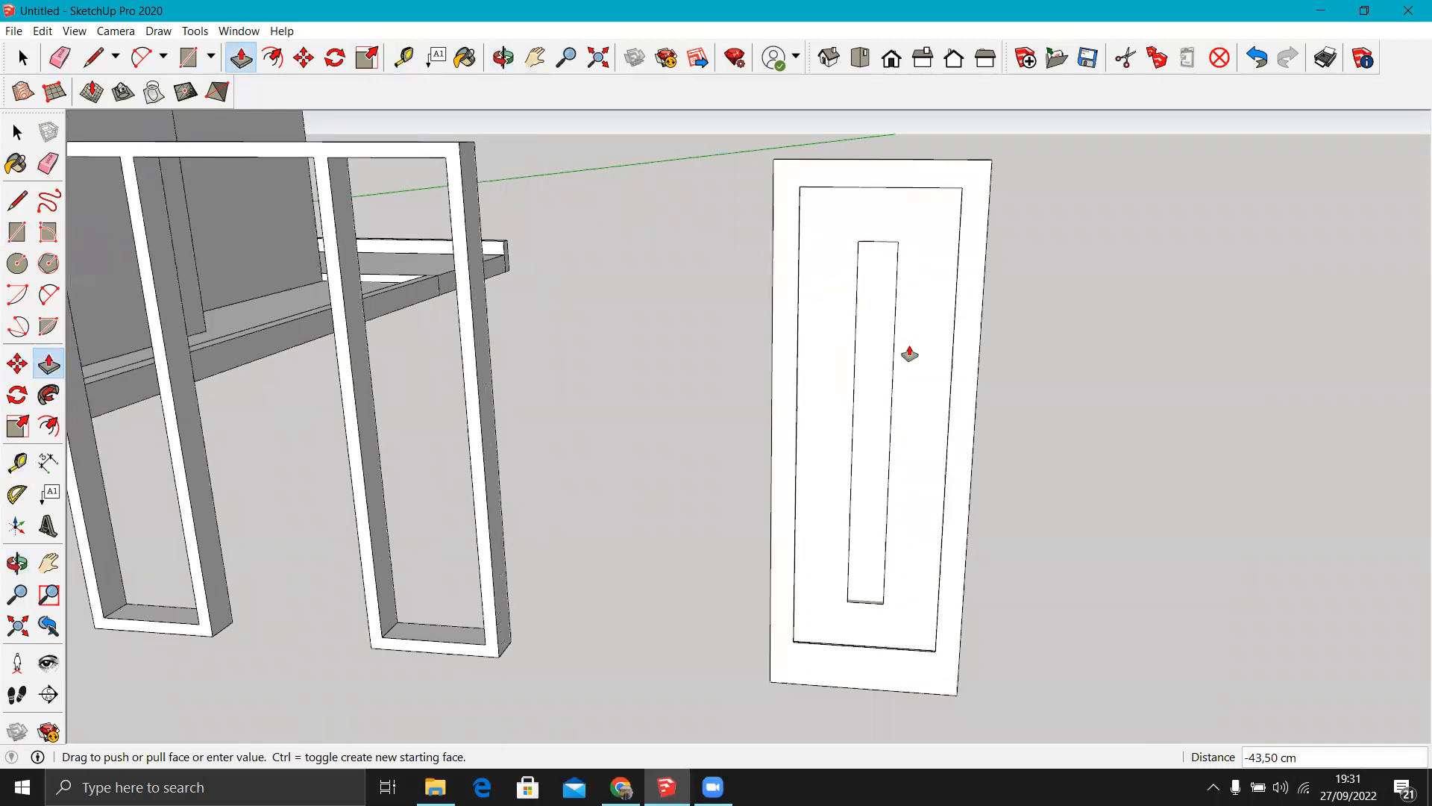
{"action": "middle_click_drag", "start_coordinate": [934, 307], "coordinate": [420, 328]}
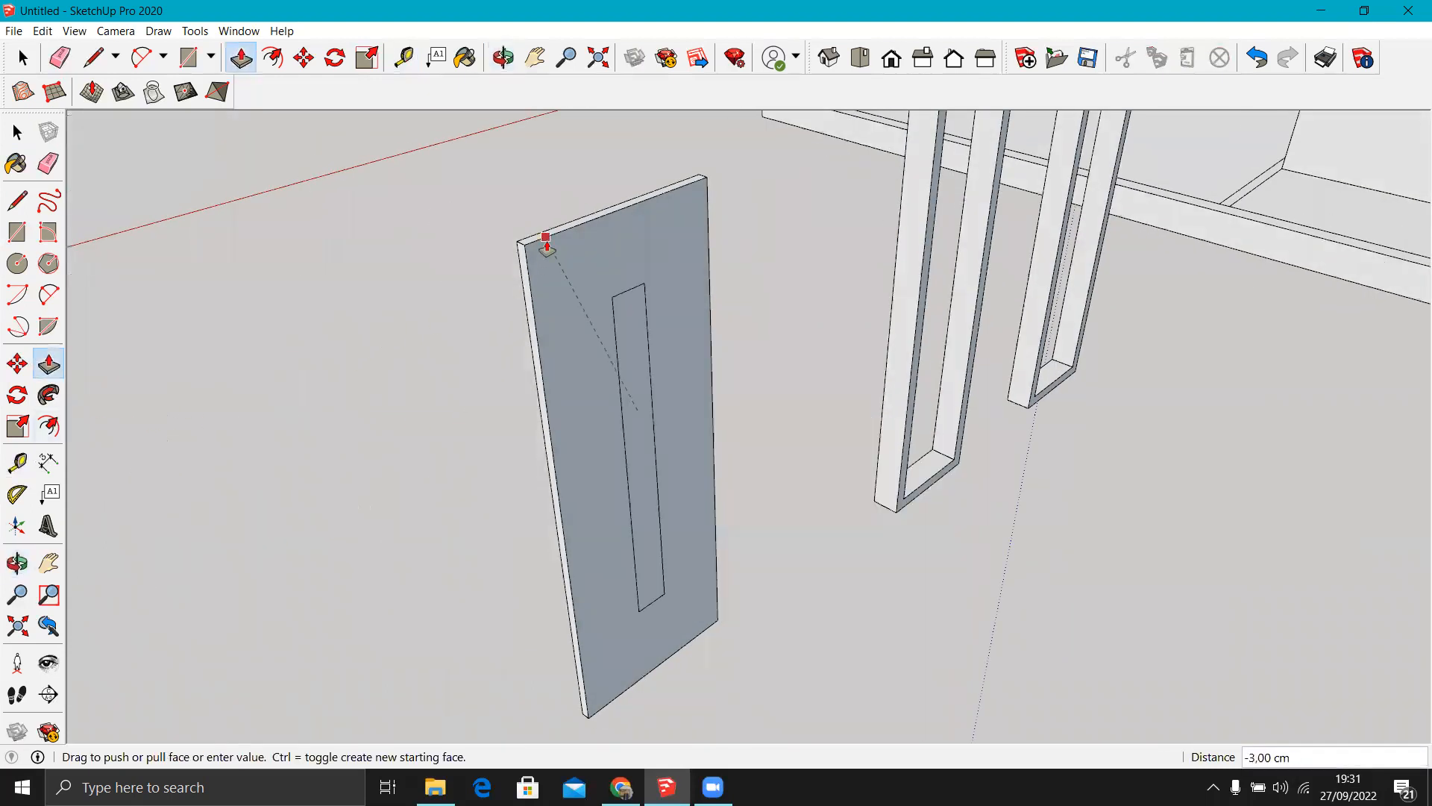
{"action": "left_click", "coordinate": [580, 263]}
Draw a rectangle between opposite corners of the door's slot to fill it with a pane.
{"action": "middle_click_drag", "start_coordinate": [586, 328], "coordinate": [634, 656]}
{"action": "left_click", "coordinate": [17, 237]}
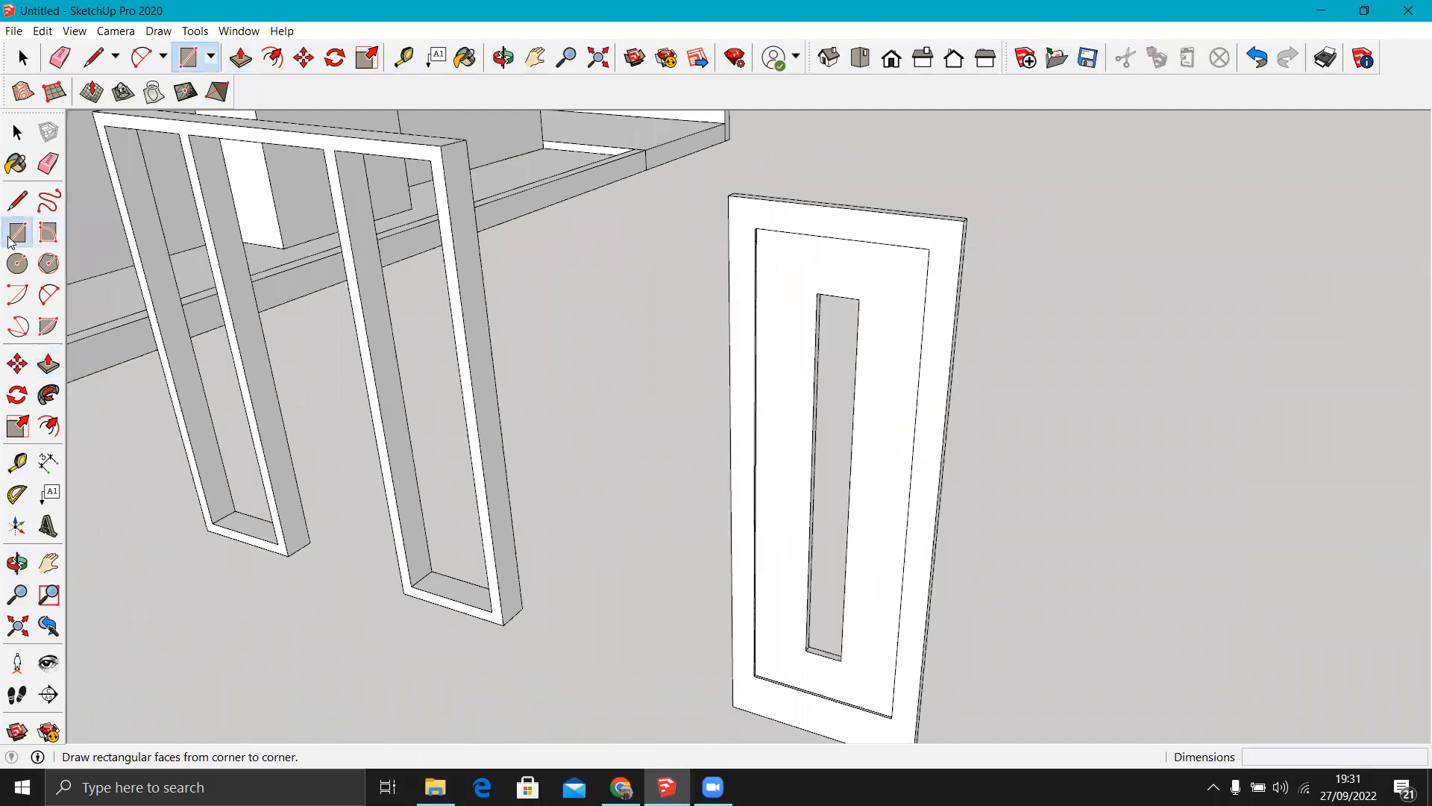
{"action": "scroll", "coordinate": [758, 623], "scroll_direction": "up", "scroll_amount": 8}
{"action": "left_click", "coordinate": [797, 607]}
{"action": "scroll", "coordinate": [820, 607], "scroll_direction": "down", "scroll_amount": 10}
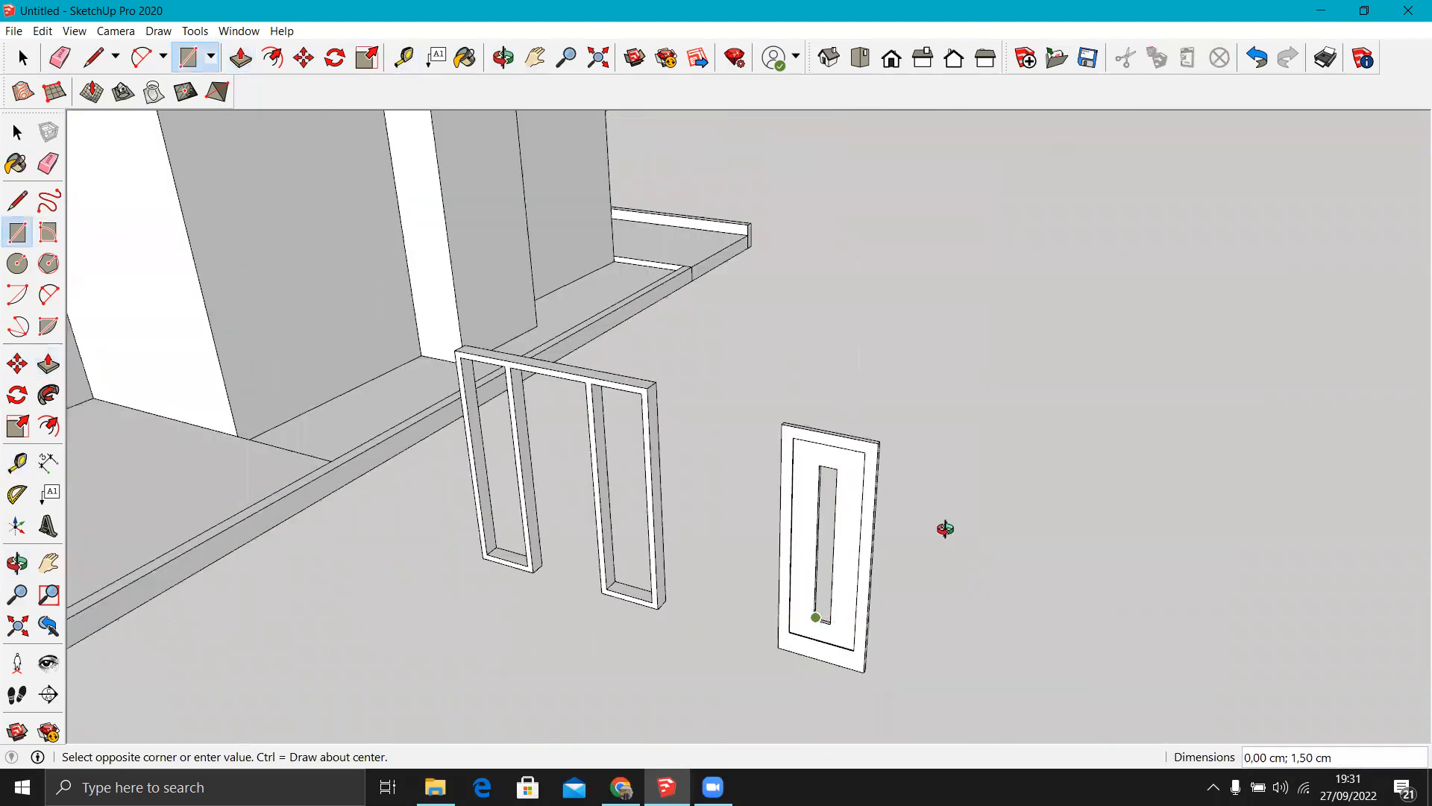
{"action": "middle_click_drag", "start_coordinate": [946, 527], "coordinate": [1132, 248]}
{"action": "scroll", "coordinate": [1115, 258], "scroll_direction": "up", "scroll_amount": 12}
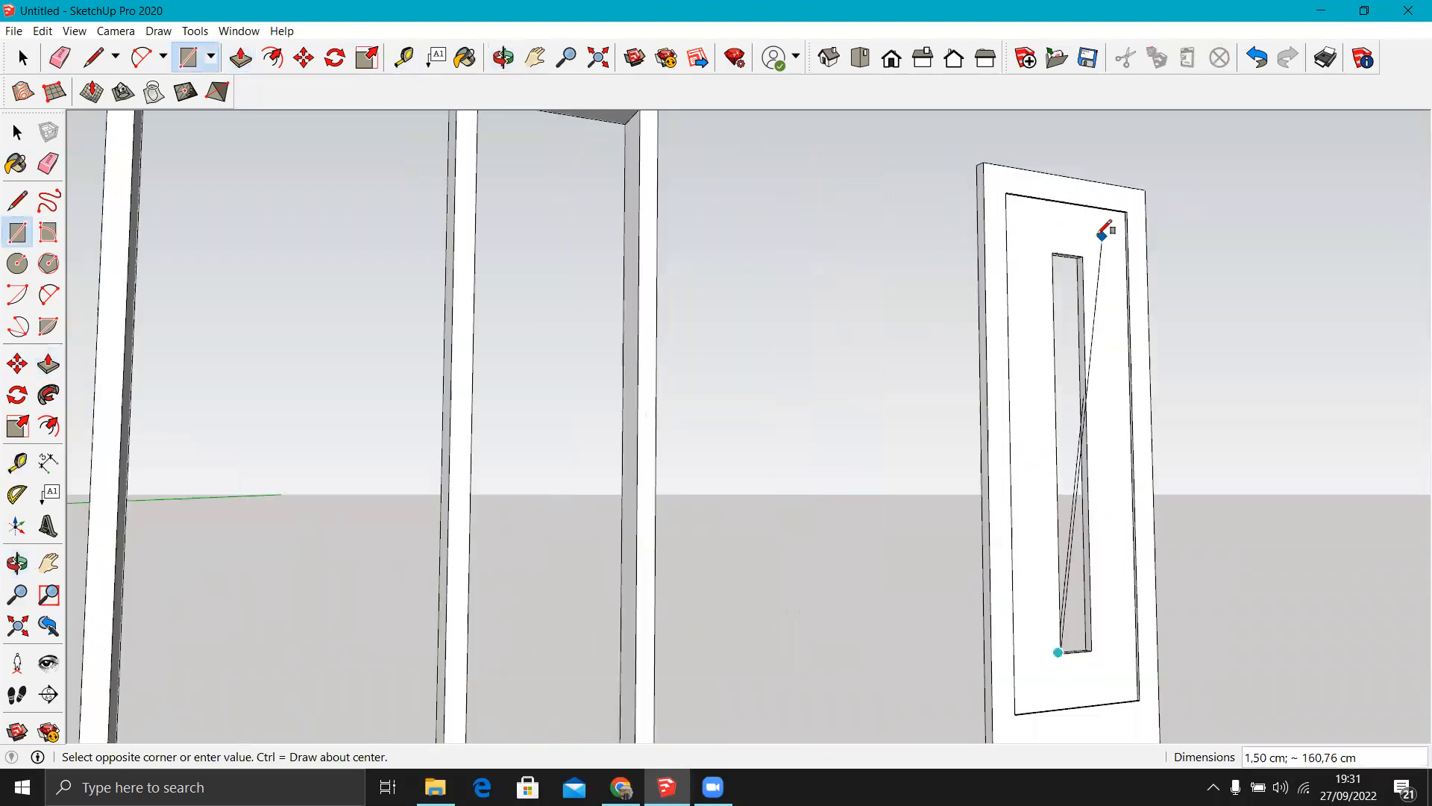
{"action": "left_click", "coordinate": [1047, 273]}
Paint the door's pane with Translucent Glass Gray from the Glass and Mirrors materials.
{"action": "middle_click_drag", "start_coordinate": [656, 289], "coordinate": [609, 308]}
{"action": "scroll", "coordinate": [745, 231], "scroll_direction": "down", "scroll_amount": 10}
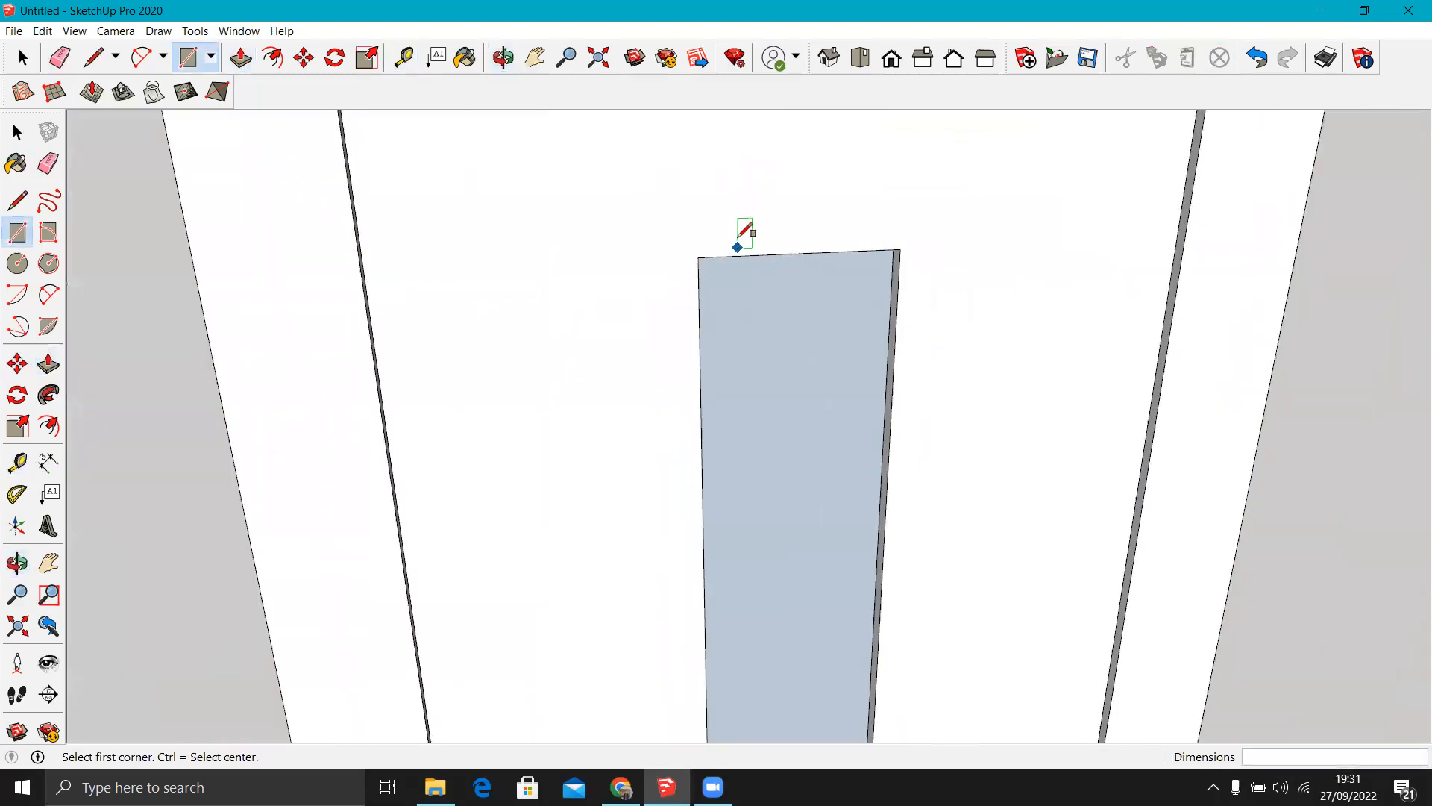
{"action": "mouse_move", "coordinate": [776, 326]}
{"action": "middle_mouse_down"}
{"action": "mouse_move", "coordinate": [640, 360]}
{"action": "mouse_move", "coordinate": [624, 351]}
{"action": "middle_mouse_up"}
{"action": "key", "text": "b"}
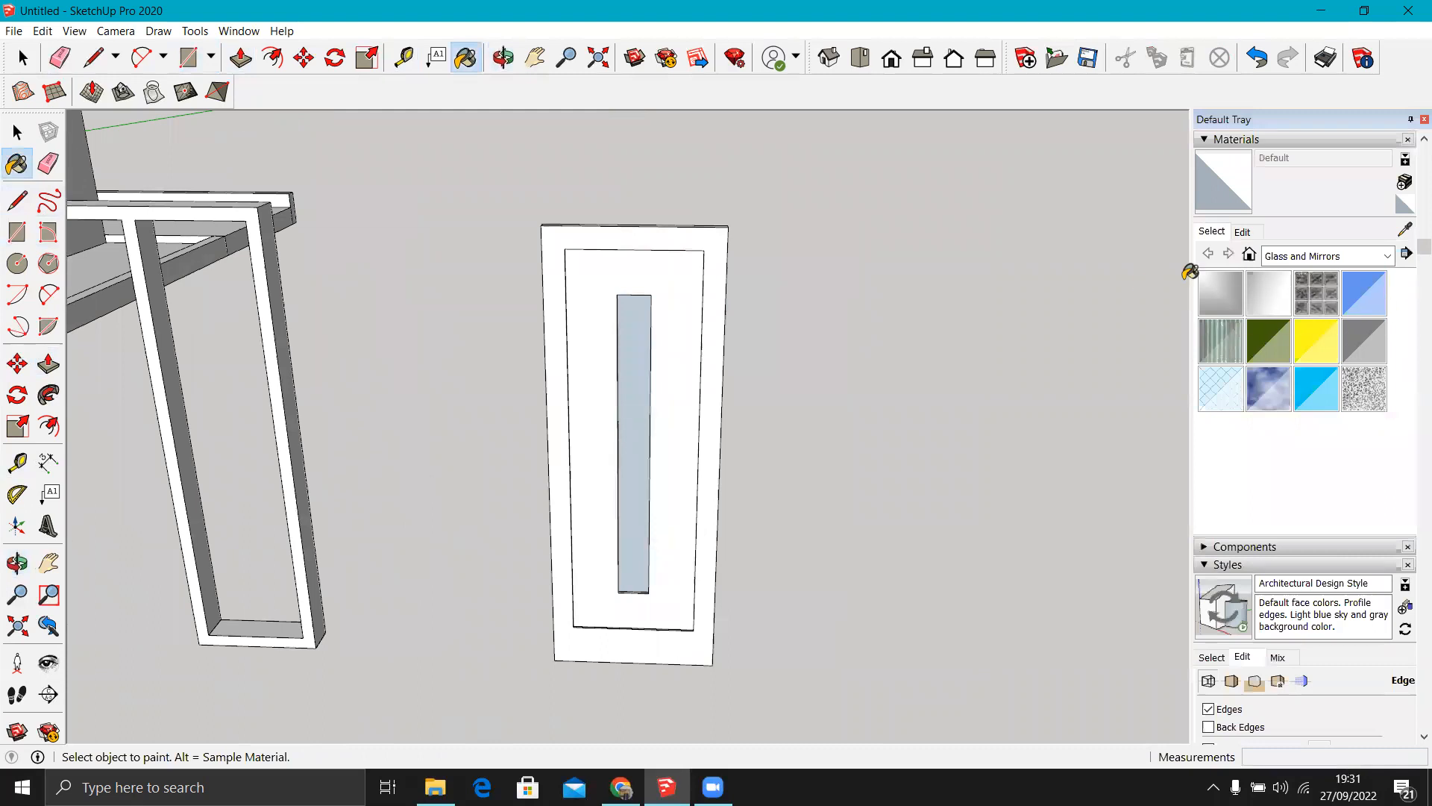
{"action": "left_click", "coordinate": [1319, 257]}
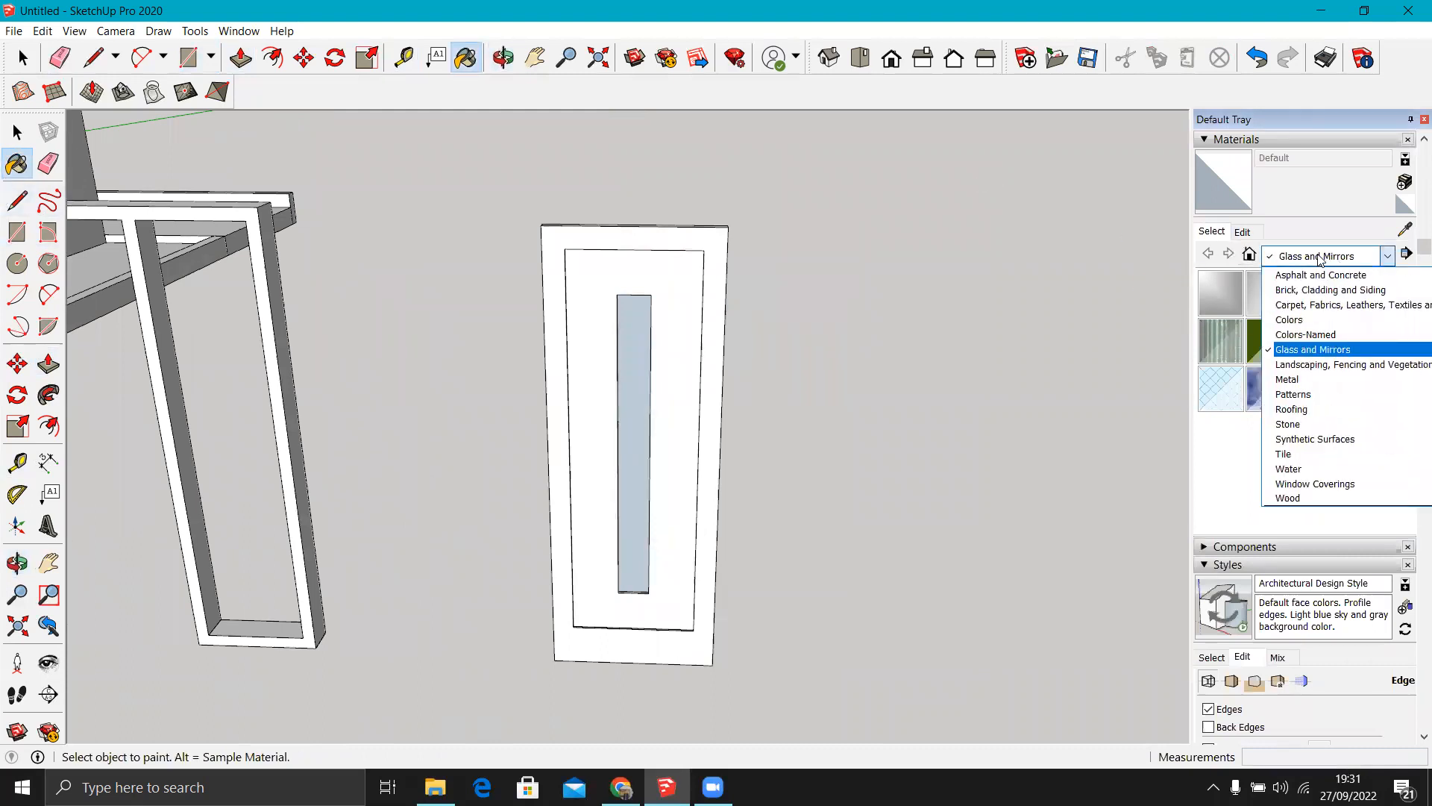
{"action": "left_click", "coordinate": [1318, 349]}
{"action": "left_click", "coordinate": [1376, 344]}
{"action": "scroll", "coordinate": [612, 351], "scroll_direction": "up", "scroll_amount": 3}
{"action": "left_click", "coordinate": [633, 346]}
{"action": "mouse_move", "coordinate": [634, 345]}
{"action": "middle_mouse_down"}
{"action": "mouse_move", "coordinate": [552, 418]}
{"action": "mouse_move", "coordinate": [824, 389]}
{"action": "mouse_move", "coordinate": [791, 392]}
{"action": "middle_mouse_up"}
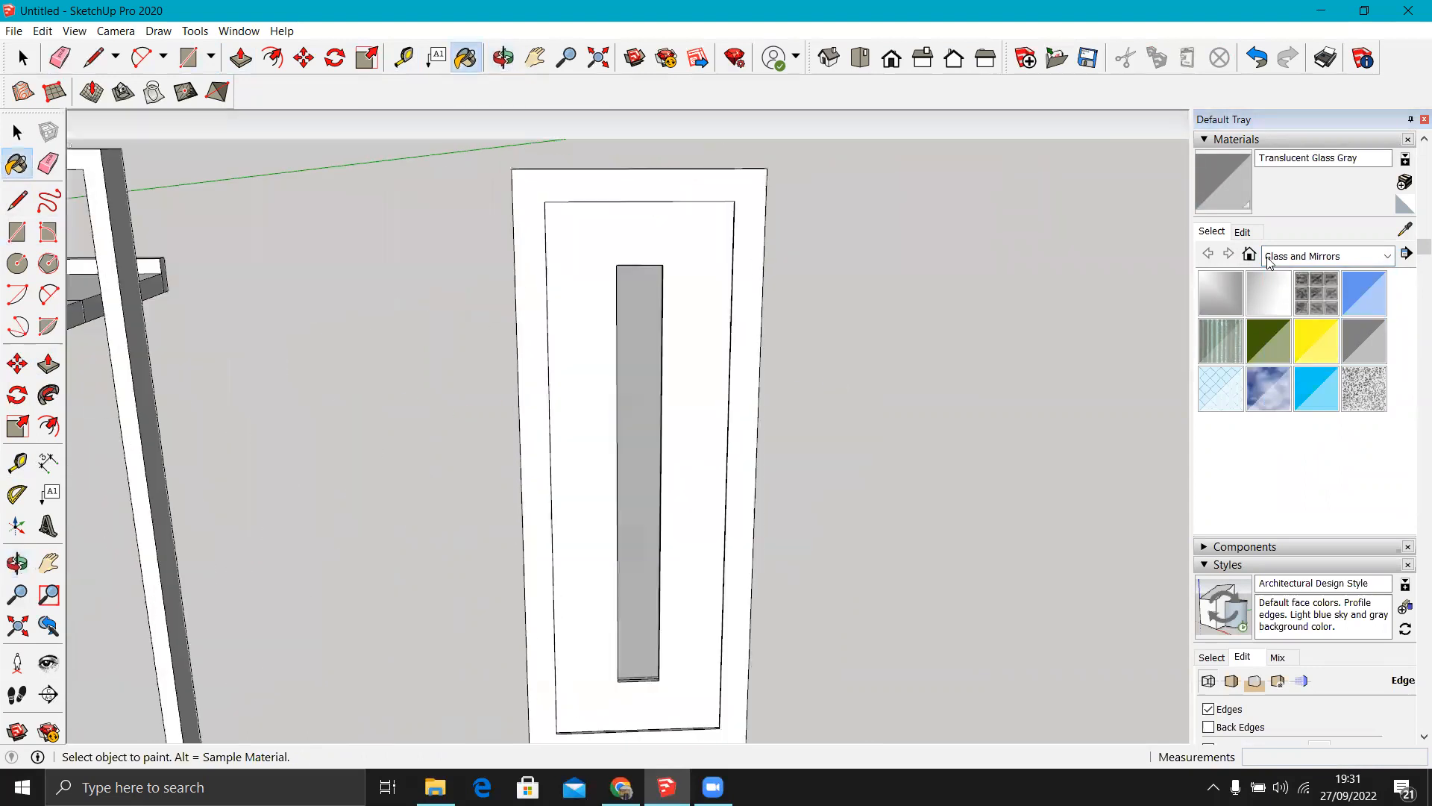
Darken the Translucent Glass Gray colour slightly and set the material's opacity to 22.
{"action": "left_click", "coordinate": [1242, 232]}
{"action": "left_click_drag", "start_coordinate": [1296, 345], "coordinate": [1296, 339]}
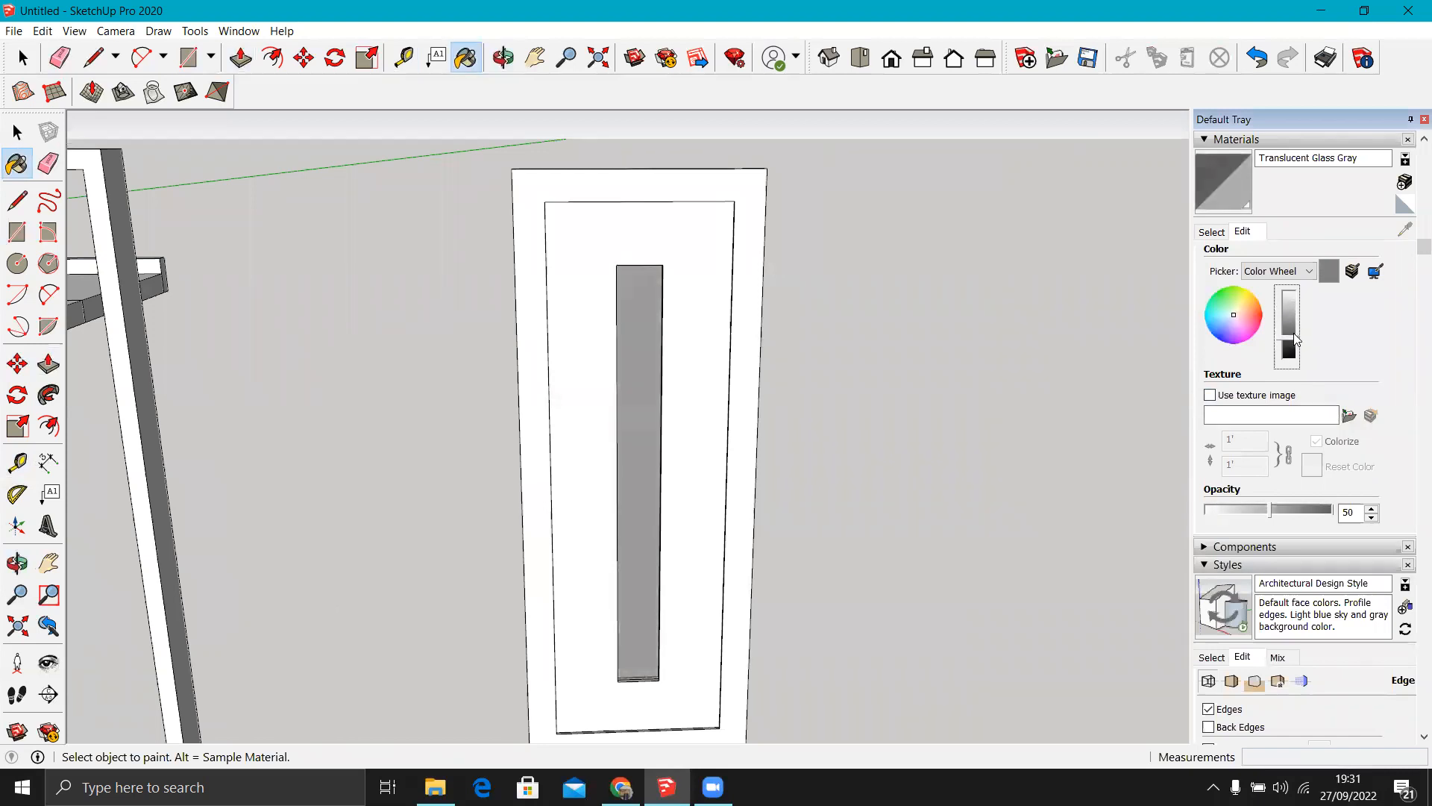
{"action": "left_click", "coordinate": [1237, 512]}
{"action": "left_click", "coordinate": [1424, 120]}
Make a group from the whole door leaf, including its glass pane.
{"action": "scroll", "coordinate": [877, 408], "scroll_direction": "down", "scroll_amount": 5}
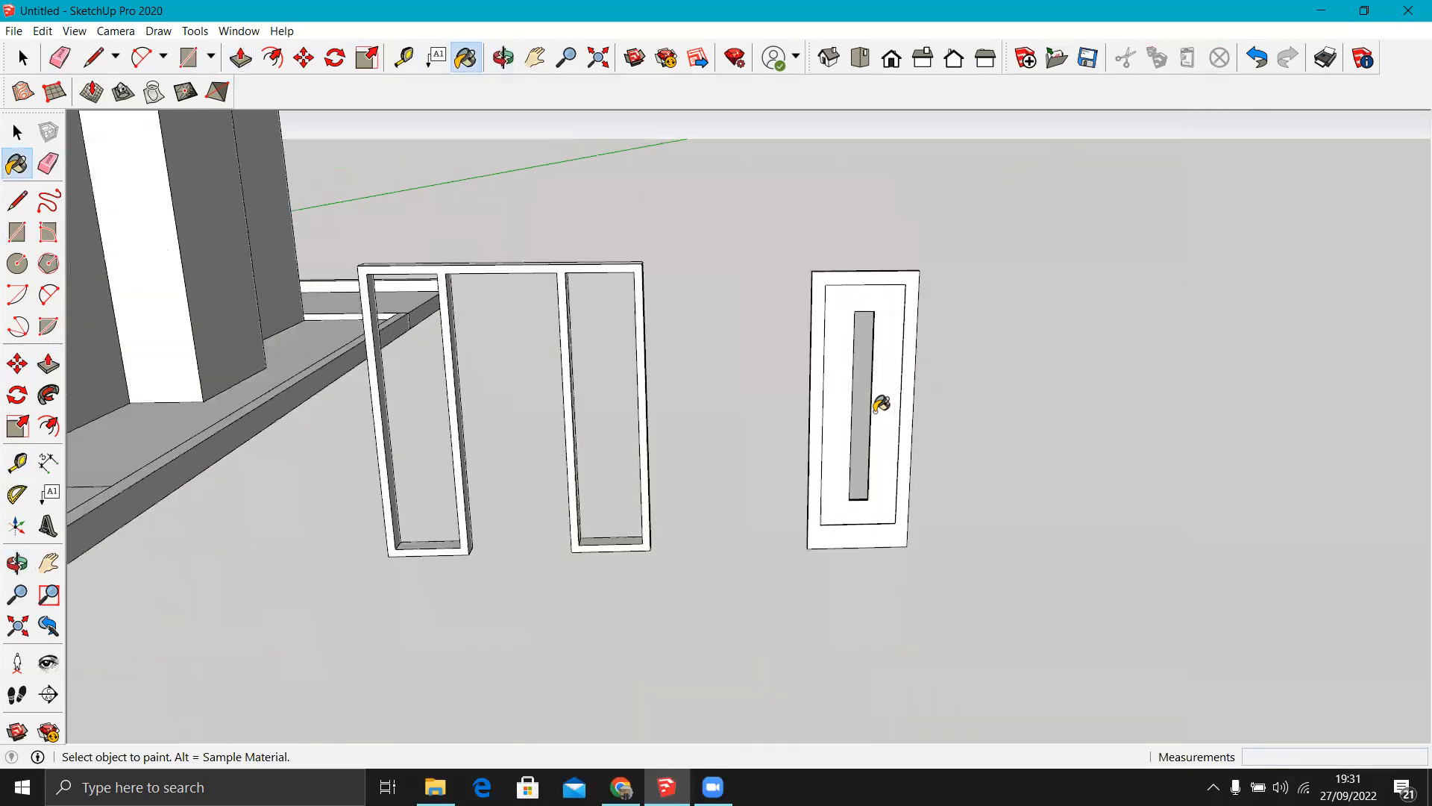
{"action": "scroll", "coordinate": [875, 385], "scroll_direction": "up", "scroll_amount": 2}
{"action": "key", "text": "space"}
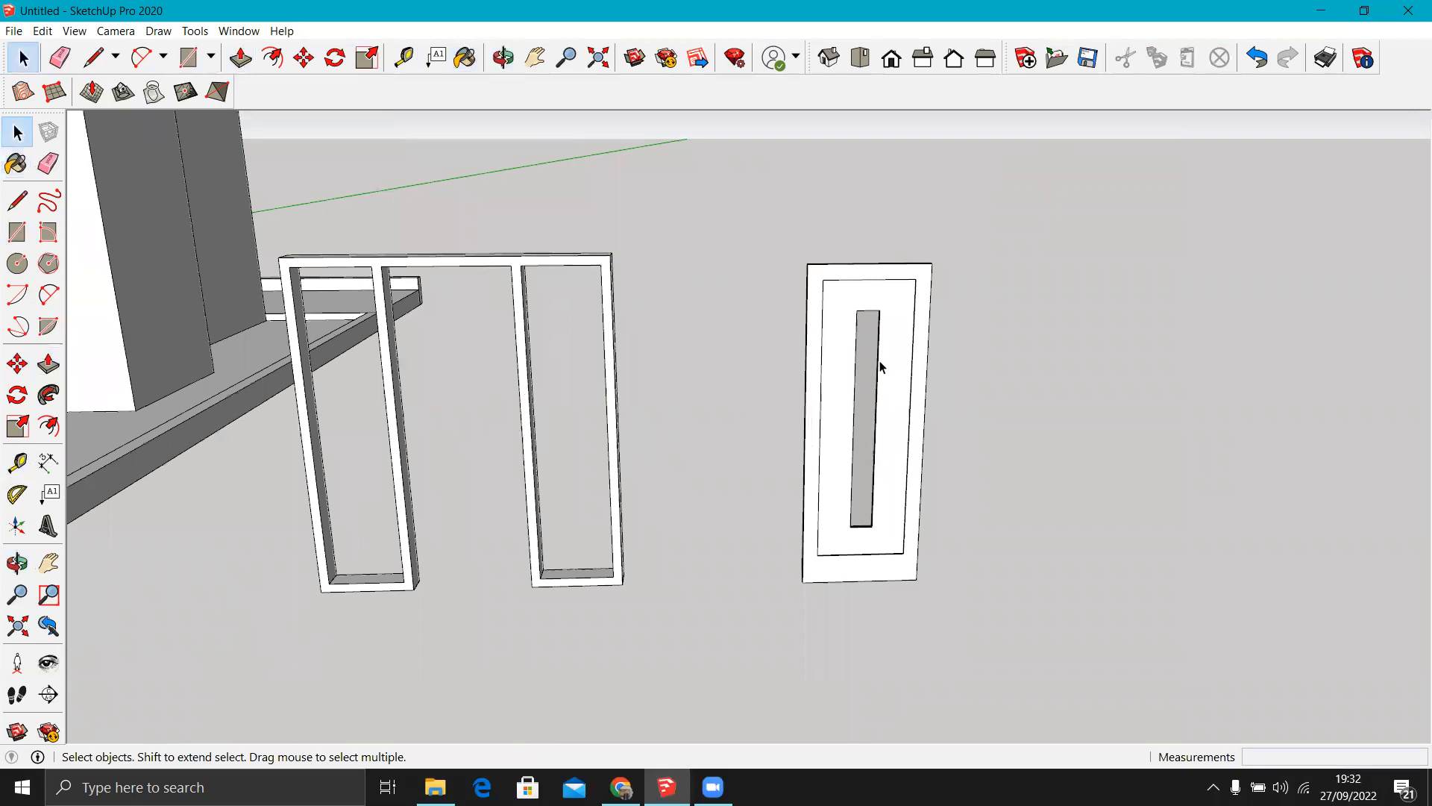
{"action": "triple_click", "coordinate": [880, 366]}
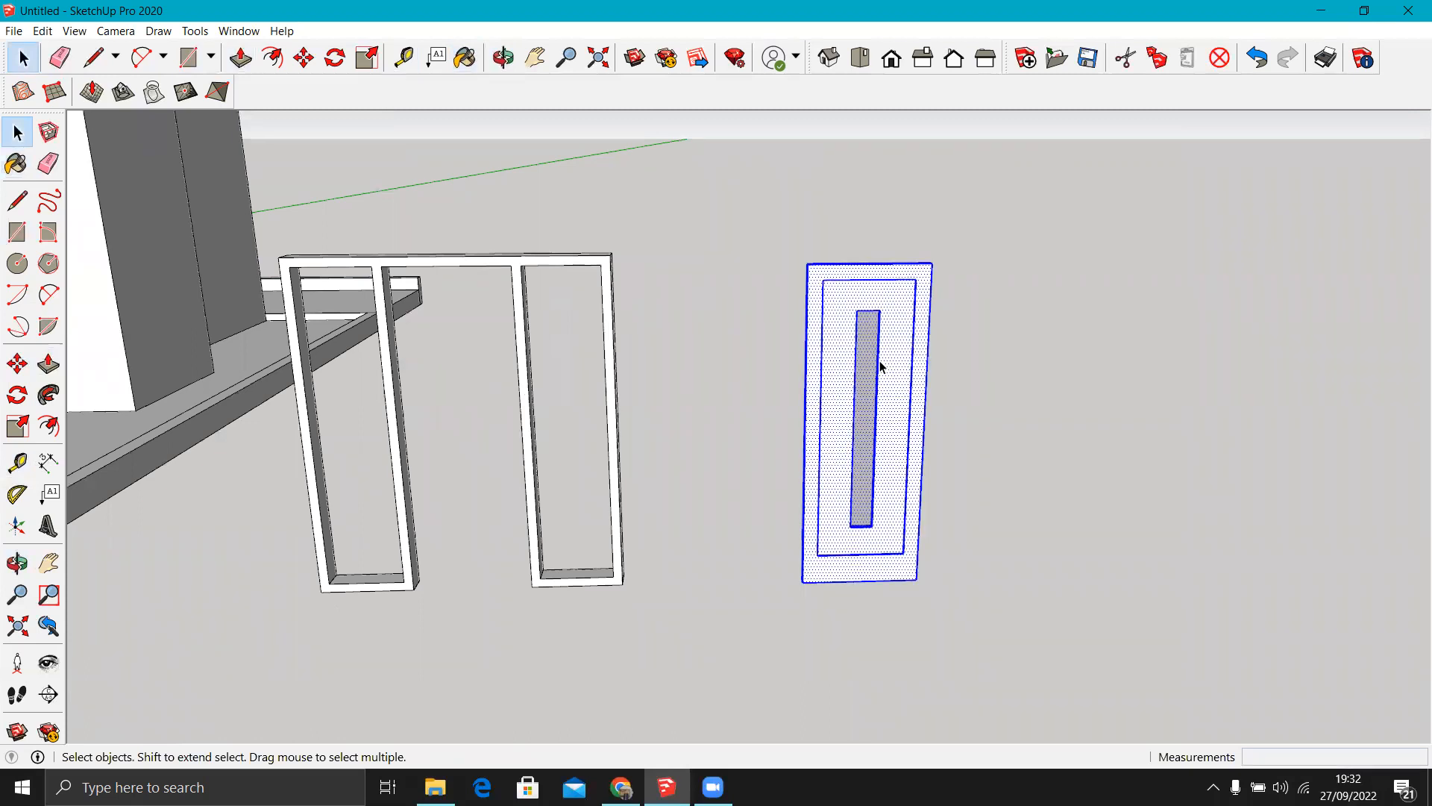
{"action": "right_click", "coordinate": [881, 366]}
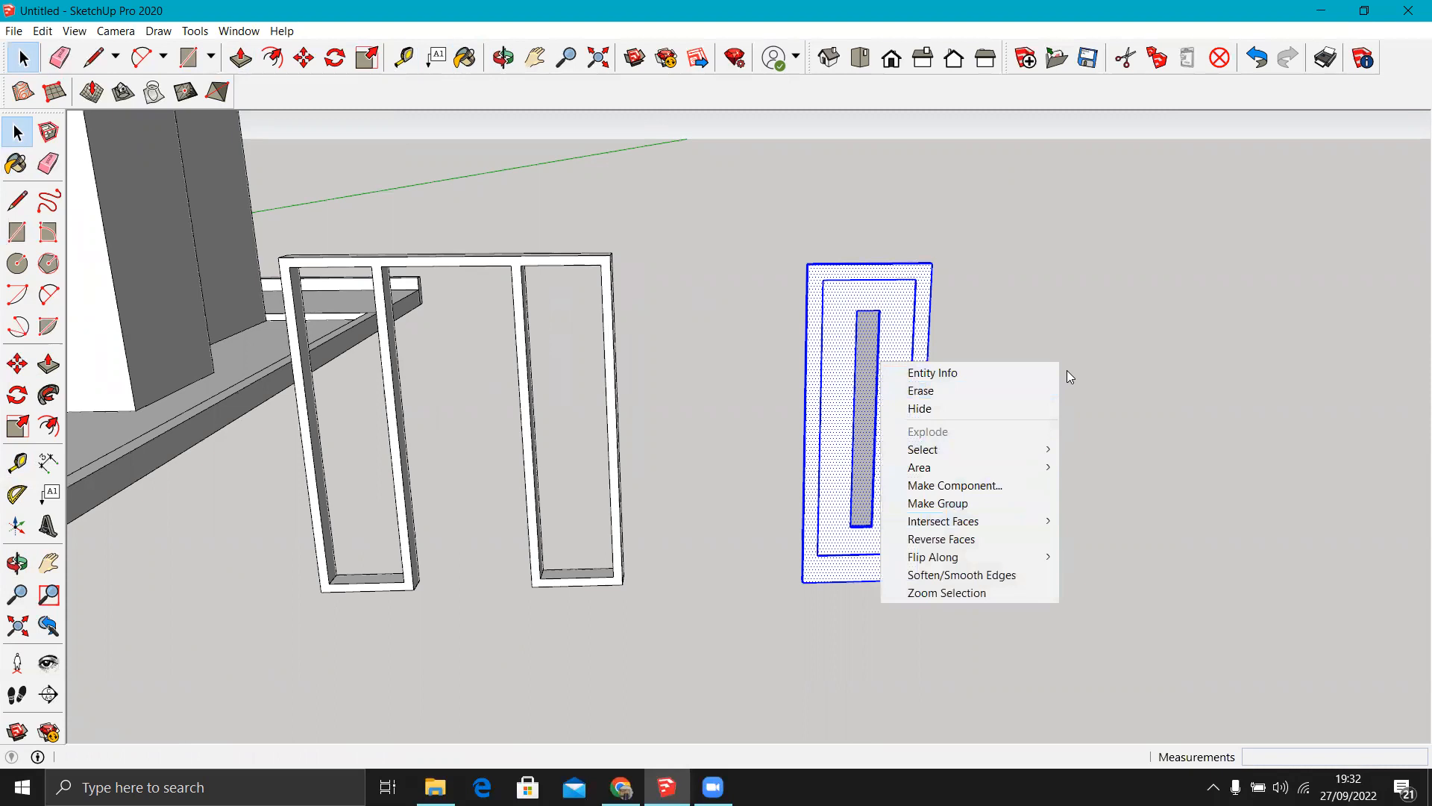
{"action": "left_click", "coordinate": [951, 508]}
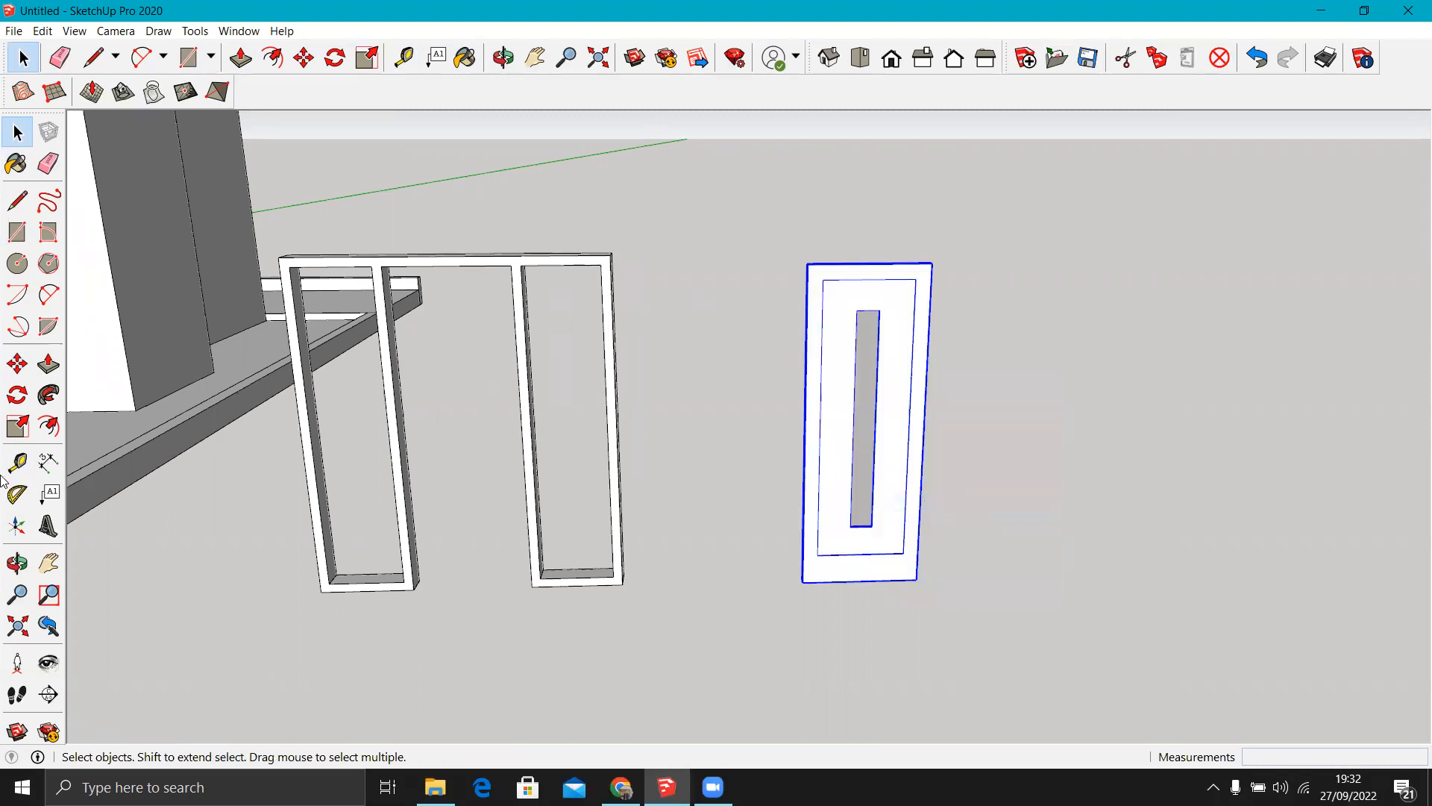
Move the door group by its bottom corner into the middle opening of the door-and-window frame.
{"action": "left_click", "coordinate": [18, 363]}
{"action": "middle_click_drag", "start_coordinate": [388, 417], "coordinate": [289, 362]}
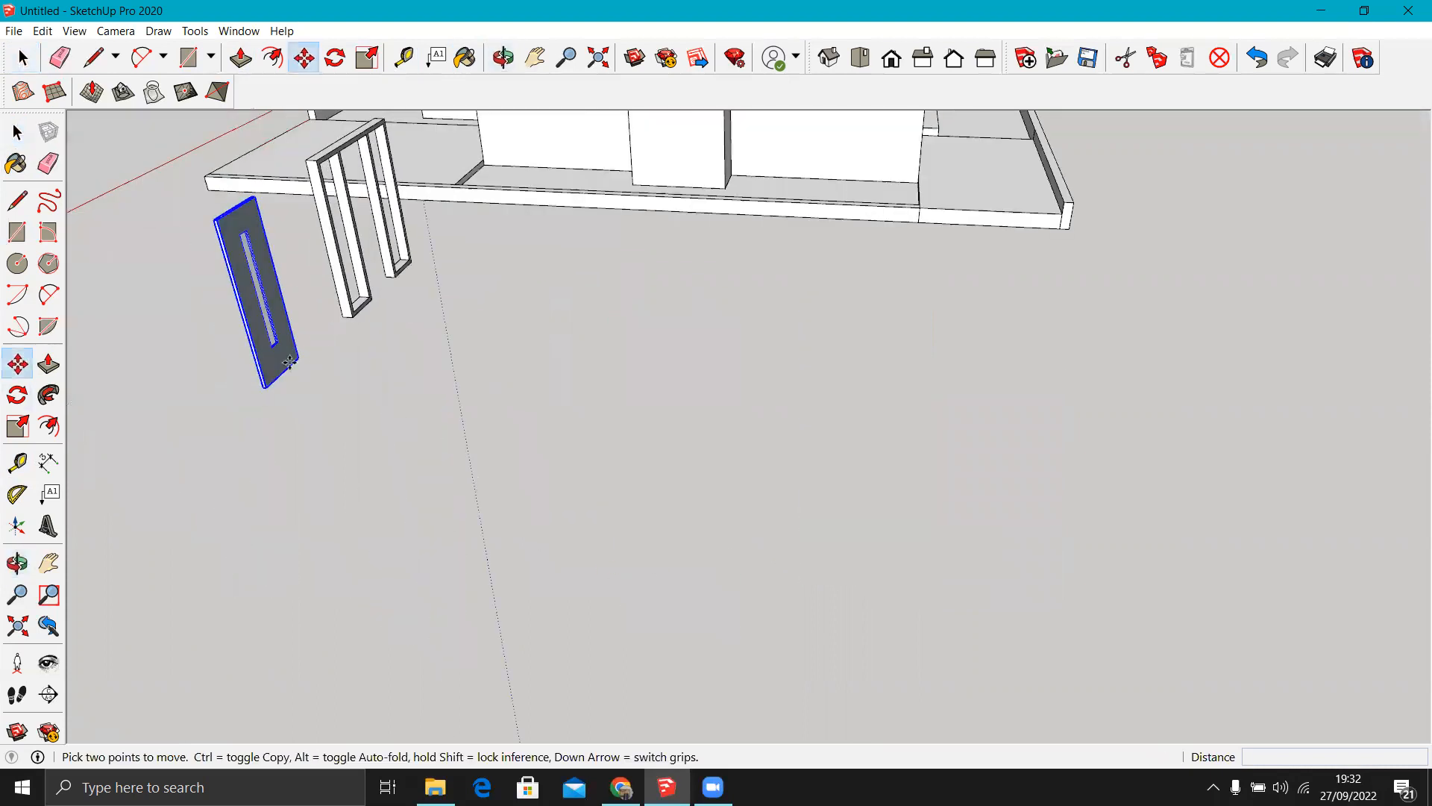
{"action": "scroll", "coordinate": [271, 381], "scroll_direction": "up", "scroll_amount": 6}
{"action": "left_click", "coordinate": [251, 409]}
{"action": "scroll", "coordinate": [270, 625], "scroll_direction": "down", "scroll_amount": 3}
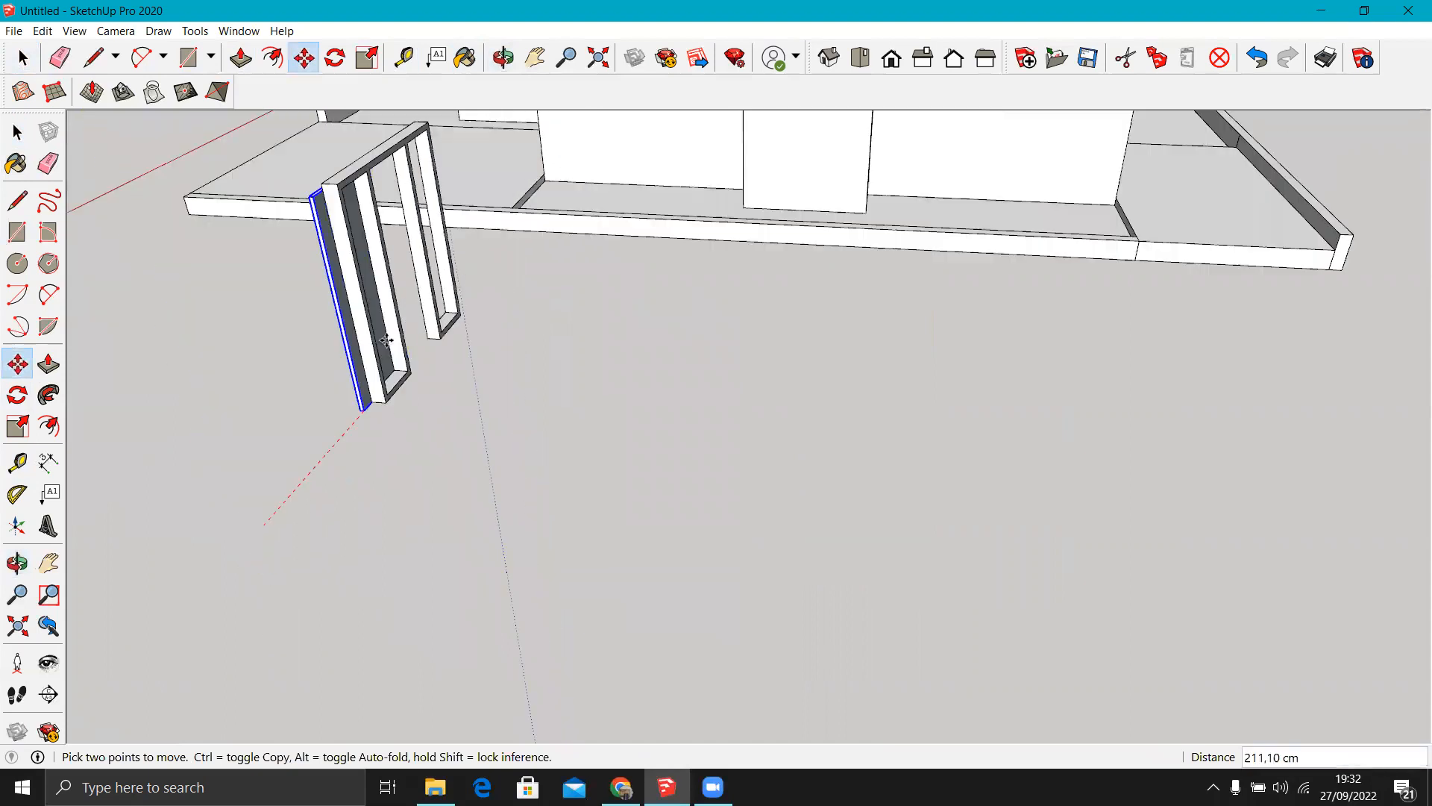
{"action": "scroll", "coordinate": [387, 340], "scroll_direction": "up", "scroll_amount": 4}
{"action": "left_click", "coordinate": [412, 490]}
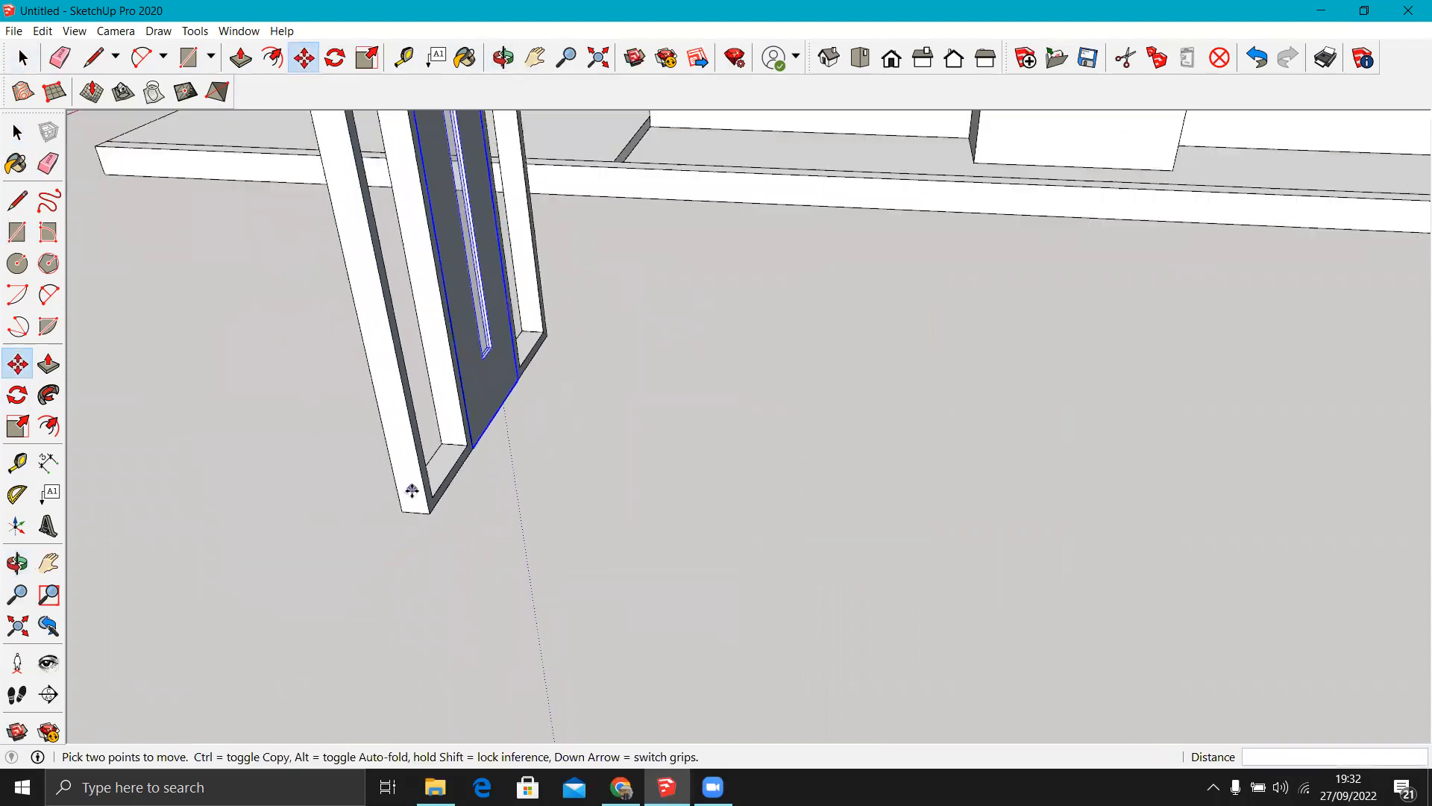
Draw a rectangle between opposite corners of the frame's side opening to the right of the door.
{"action": "middle_click_drag", "start_coordinate": [412, 491], "coordinate": [1029, 435]}
{"action": "scroll", "coordinate": [563, 527], "scroll_direction": "down", "scroll_amount": 5}
{"action": "scroll", "coordinate": [888, 366], "scroll_direction": "up", "scroll_amount": 6}
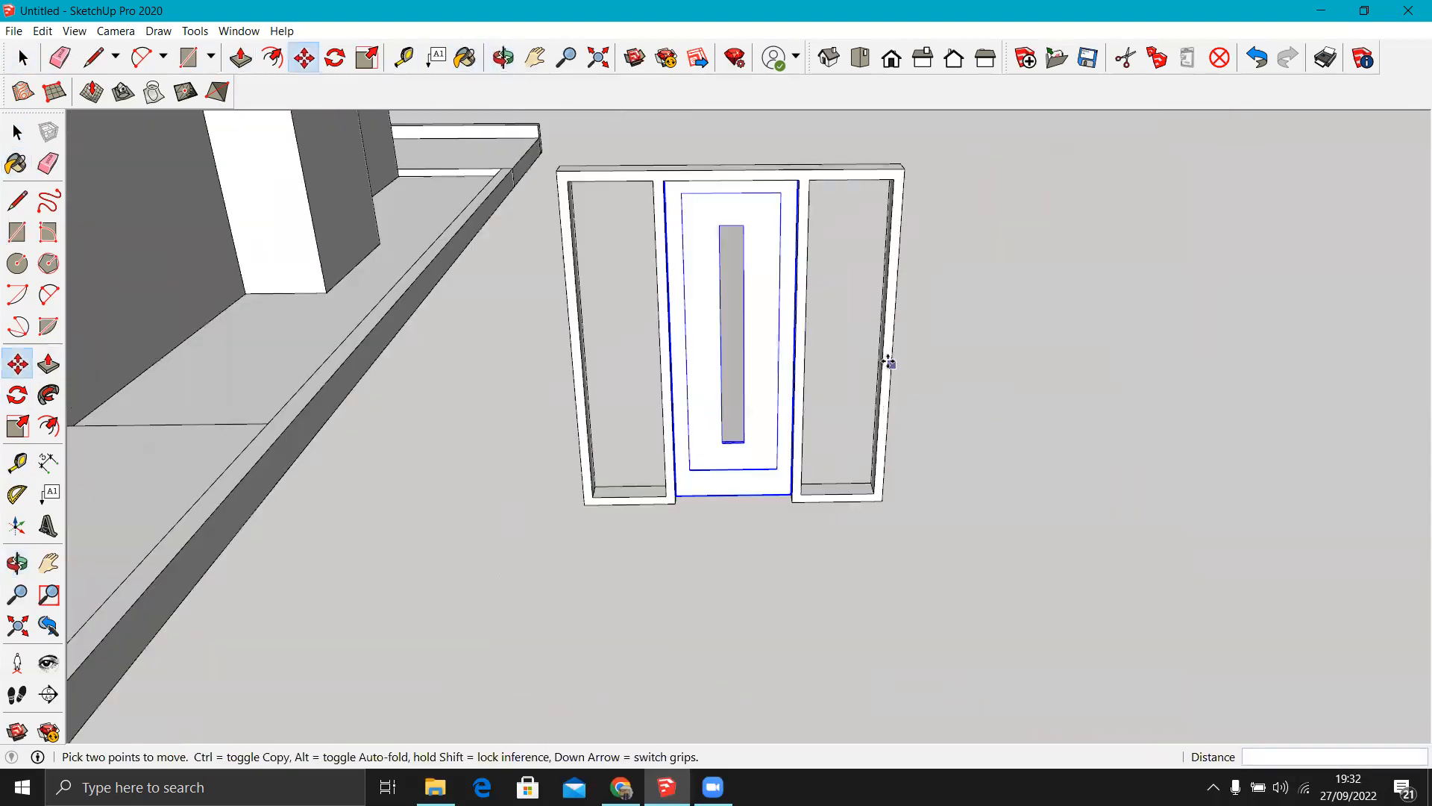
{"action": "scroll", "coordinate": [877, 328], "scroll_direction": "down", "scroll_amount": 1}
{"action": "scroll", "coordinate": [879, 261], "scroll_direction": "up", "scroll_amount": 3}
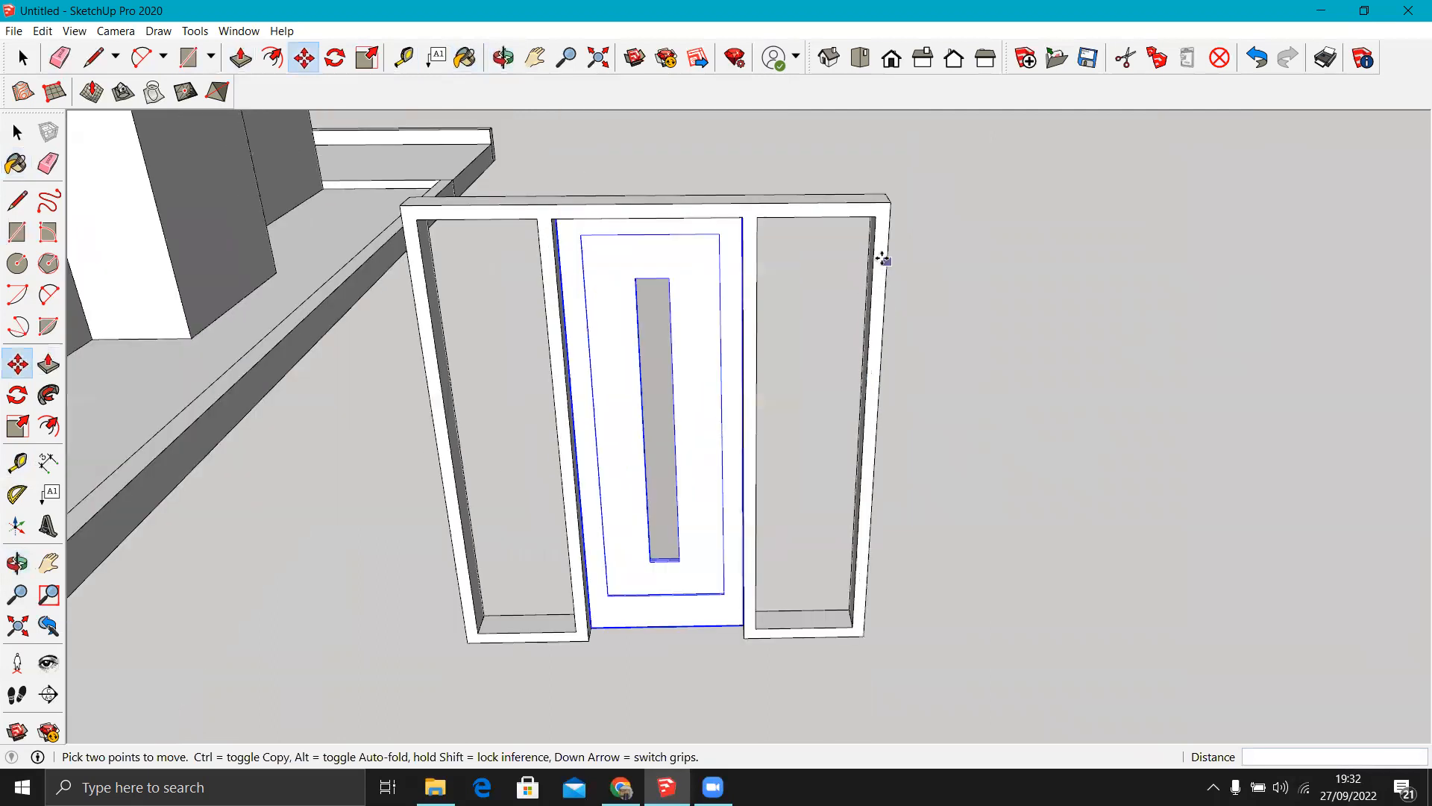
{"action": "left_click", "coordinate": [17, 233]}
{"action": "left_click", "coordinate": [758, 217]}
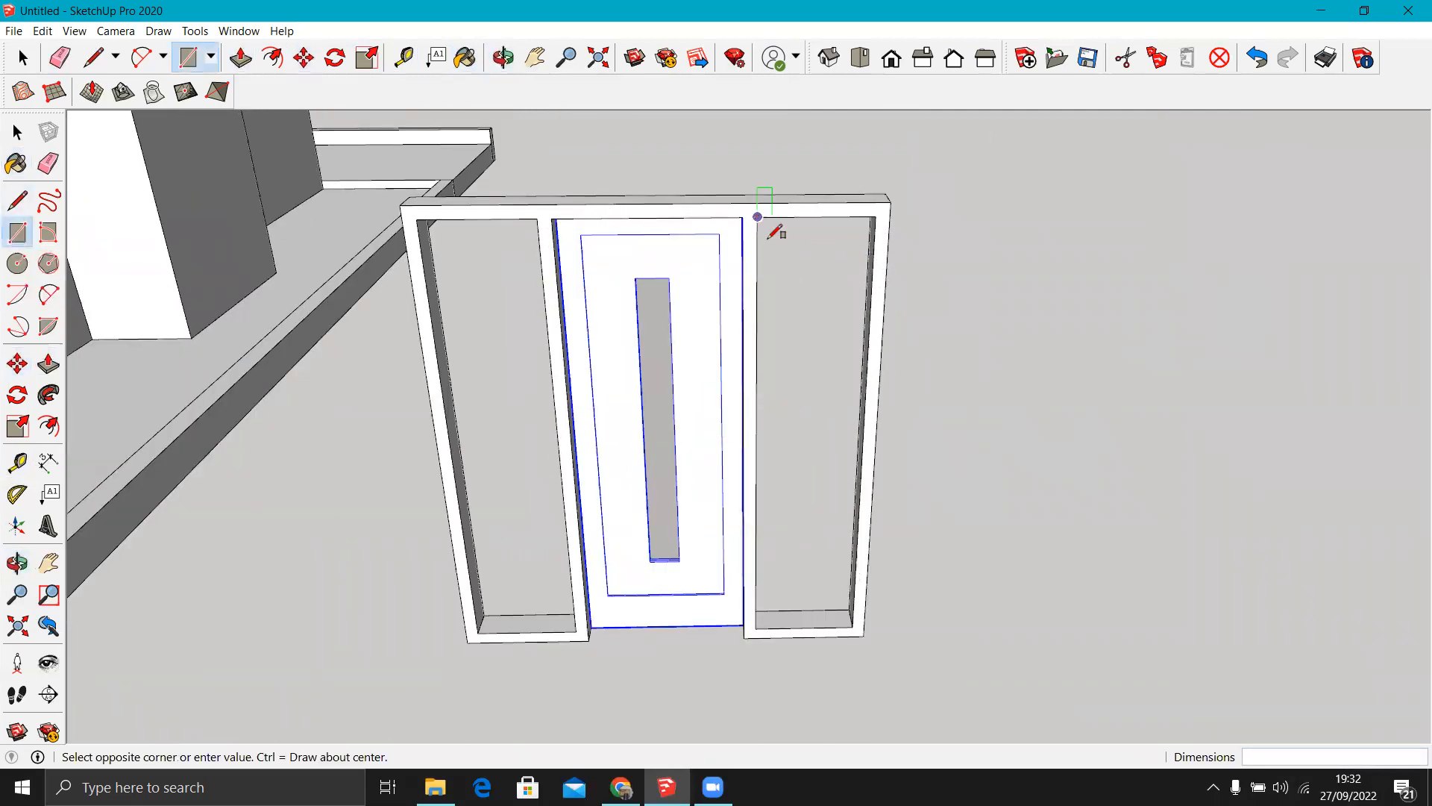
{"action": "left_click", "coordinate": [851, 610]}
{"action": "key", "text": "space"}
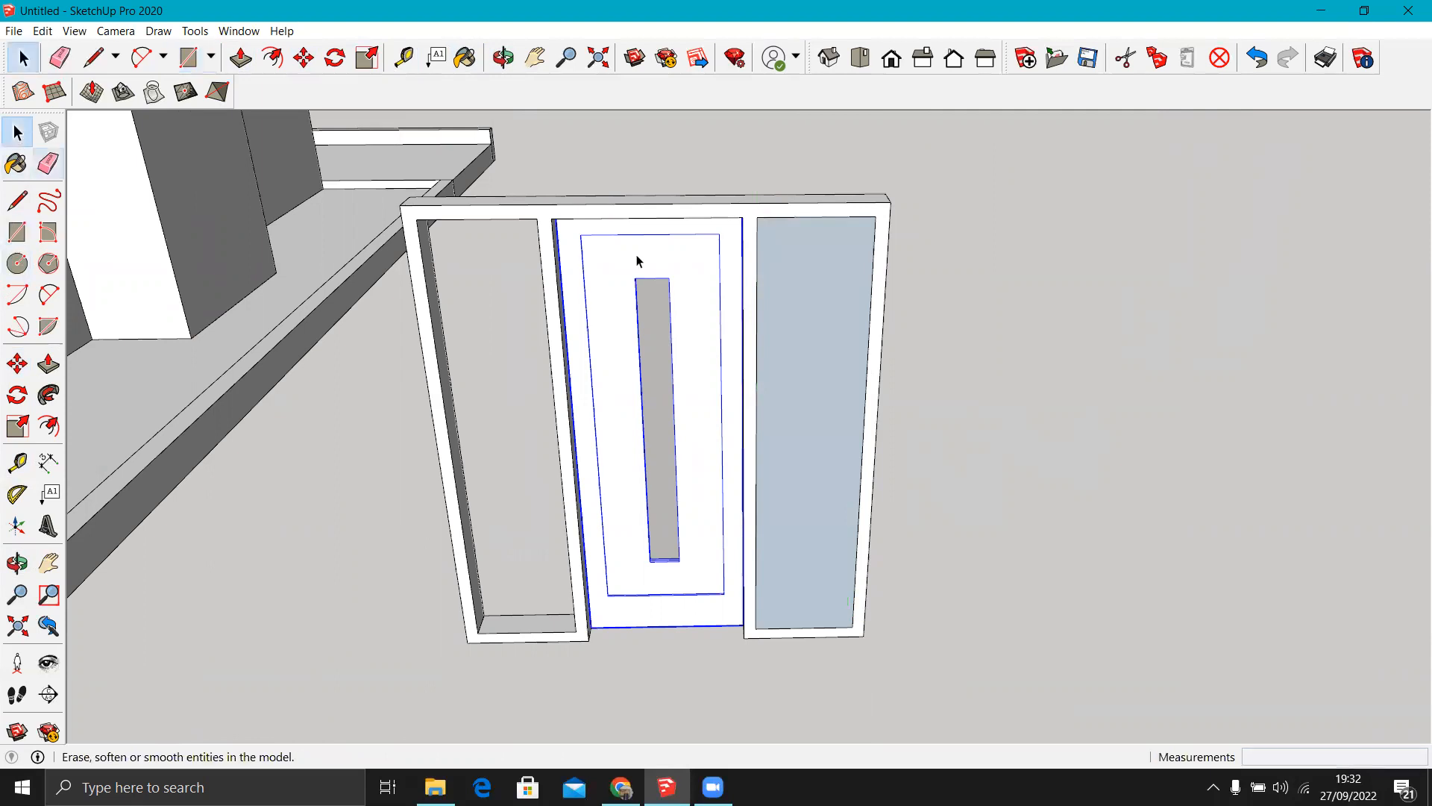
Move the new rectangular face about 189 cm sideways out of the frame into free space.
{"action": "left_click", "coordinate": [777, 317]}
{"action": "left_click", "coordinate": [17, 363]}
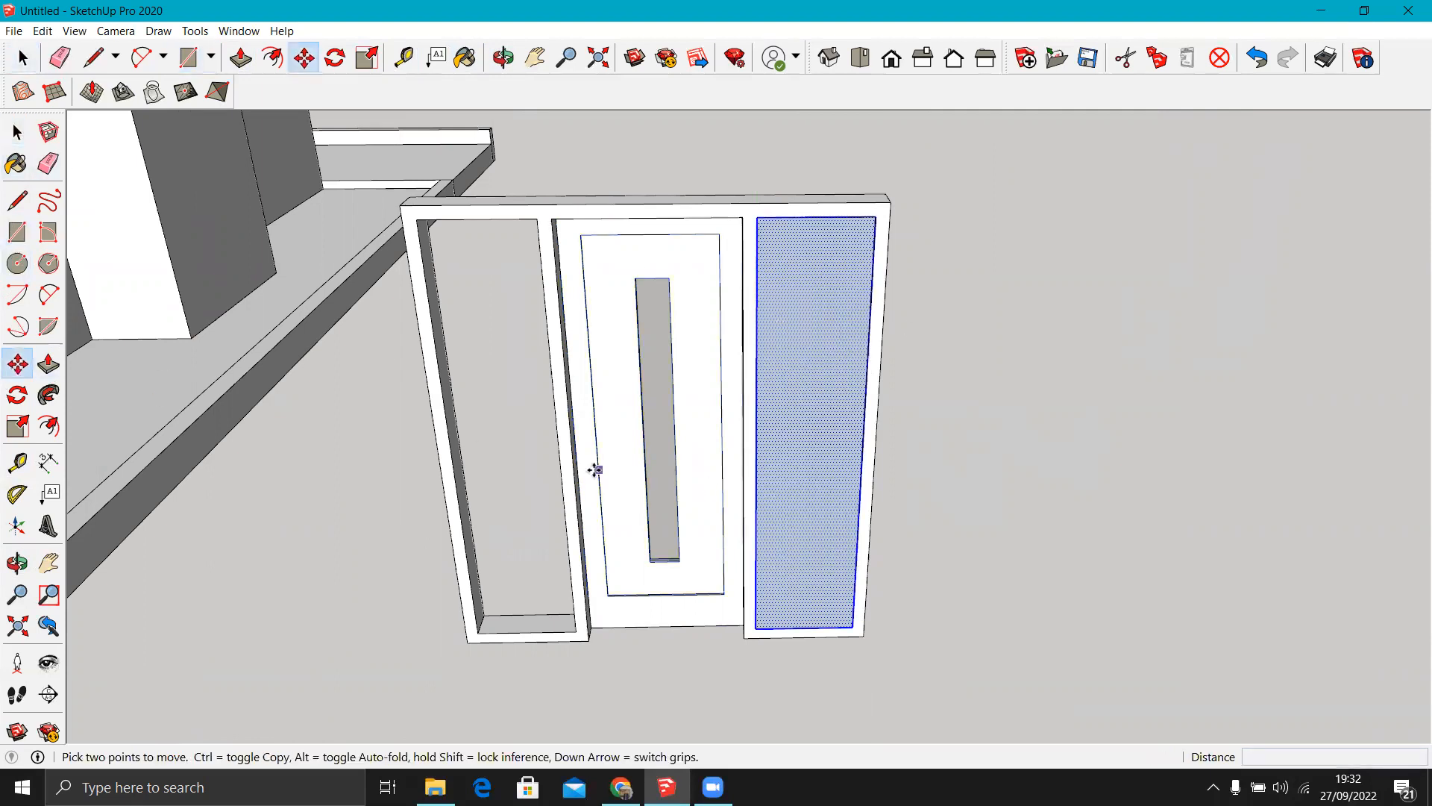
{"action": "scroll", "coordinate": [594, 469], "scroll_direction": "down", "scroll_amount": 3}
{"action": "left_click", "coordinate": [697, 577]}
{"action": "left_click", "coordinate": [929, 573]}
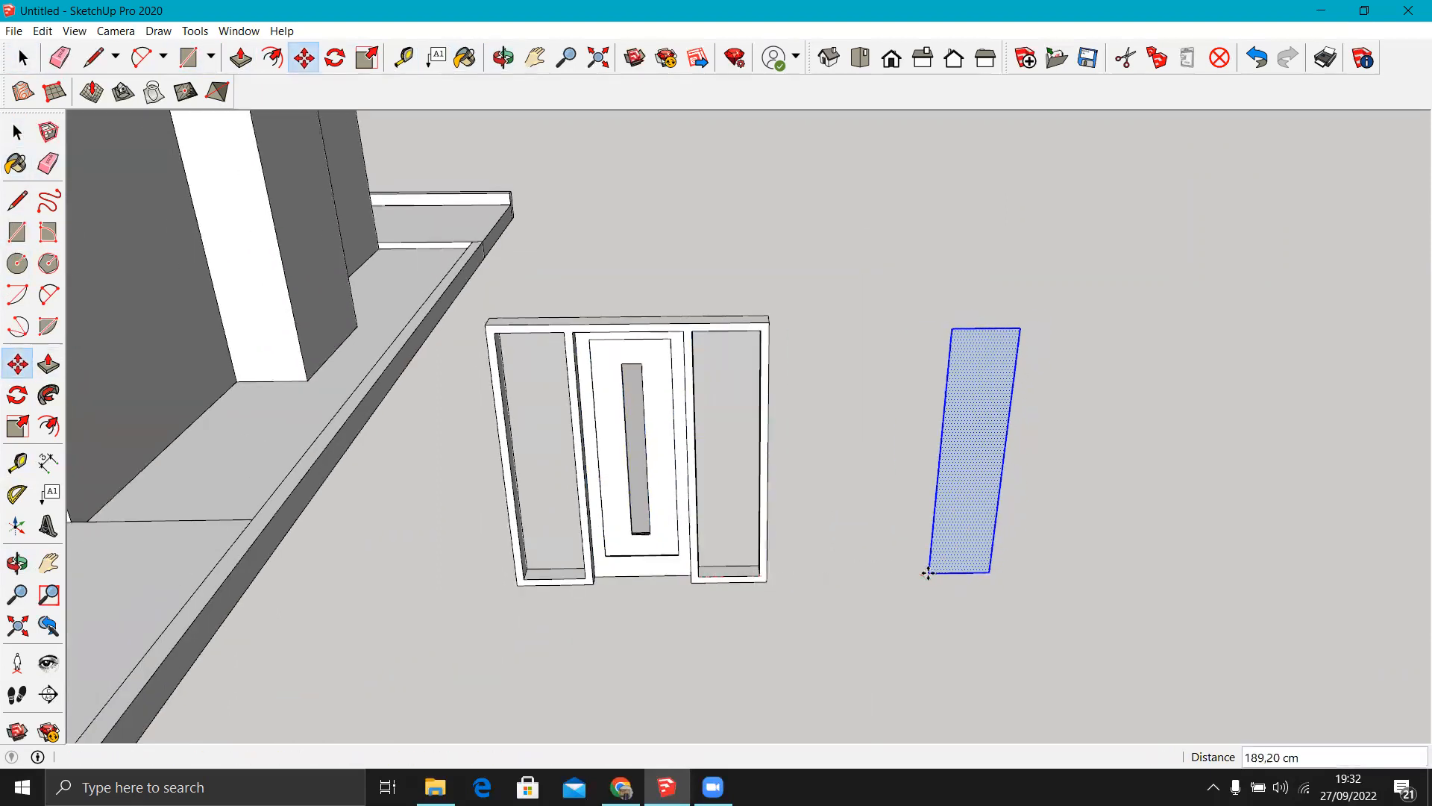
Pull the separated rectangular face out 3 cm to form the window sash.
{"action": "left_click", "coordinate": [48, 363]}
{"action": "left_click", "coordinate": [985, 410]}
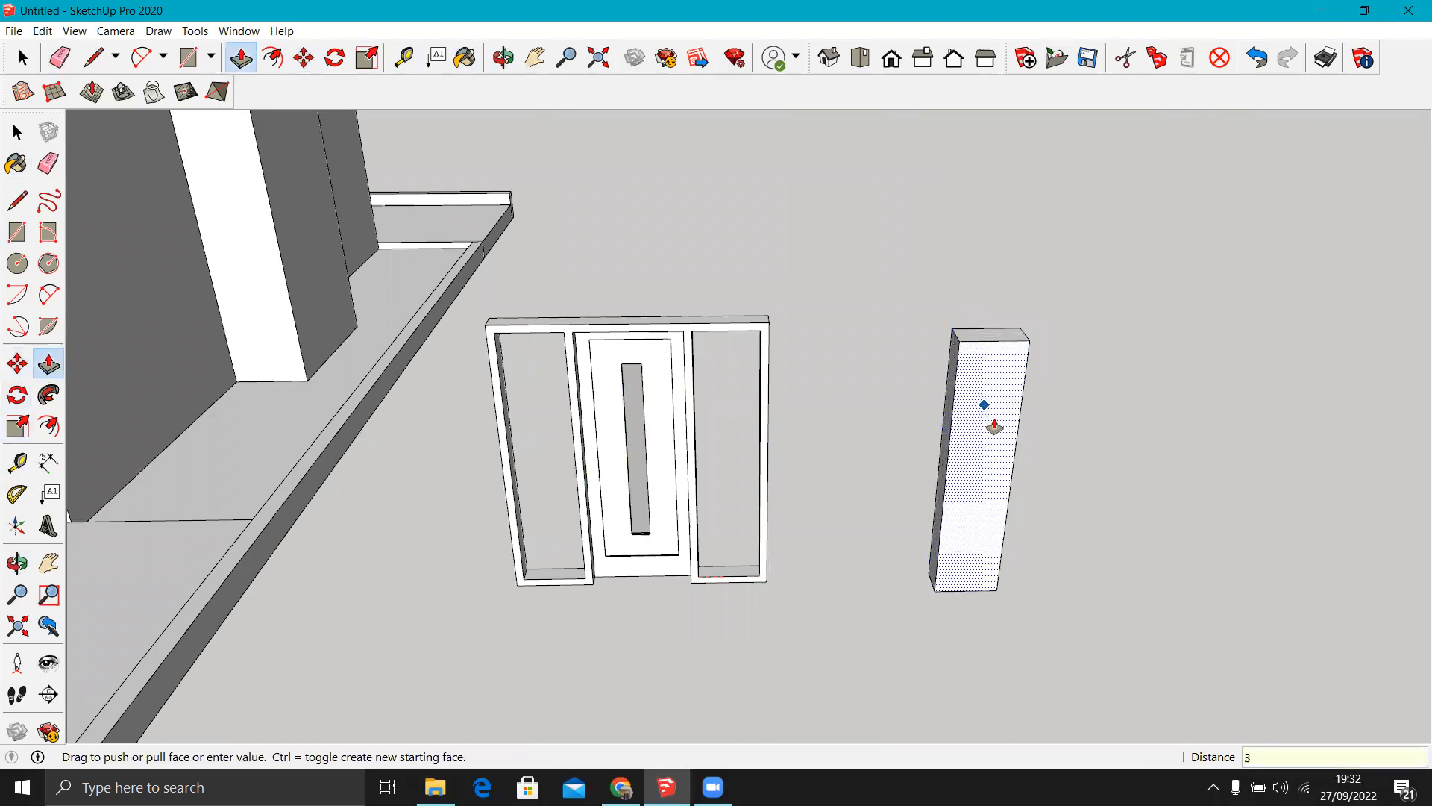
{"action": "key", "text": "Return"}
Offset the sash's front face outline 10 cm inward.
{"action": "scroll", "coordinate": [984, 406], "scroll_direction": "up", "scroll_amount": 3}
{"action": "key", "text": "f"}
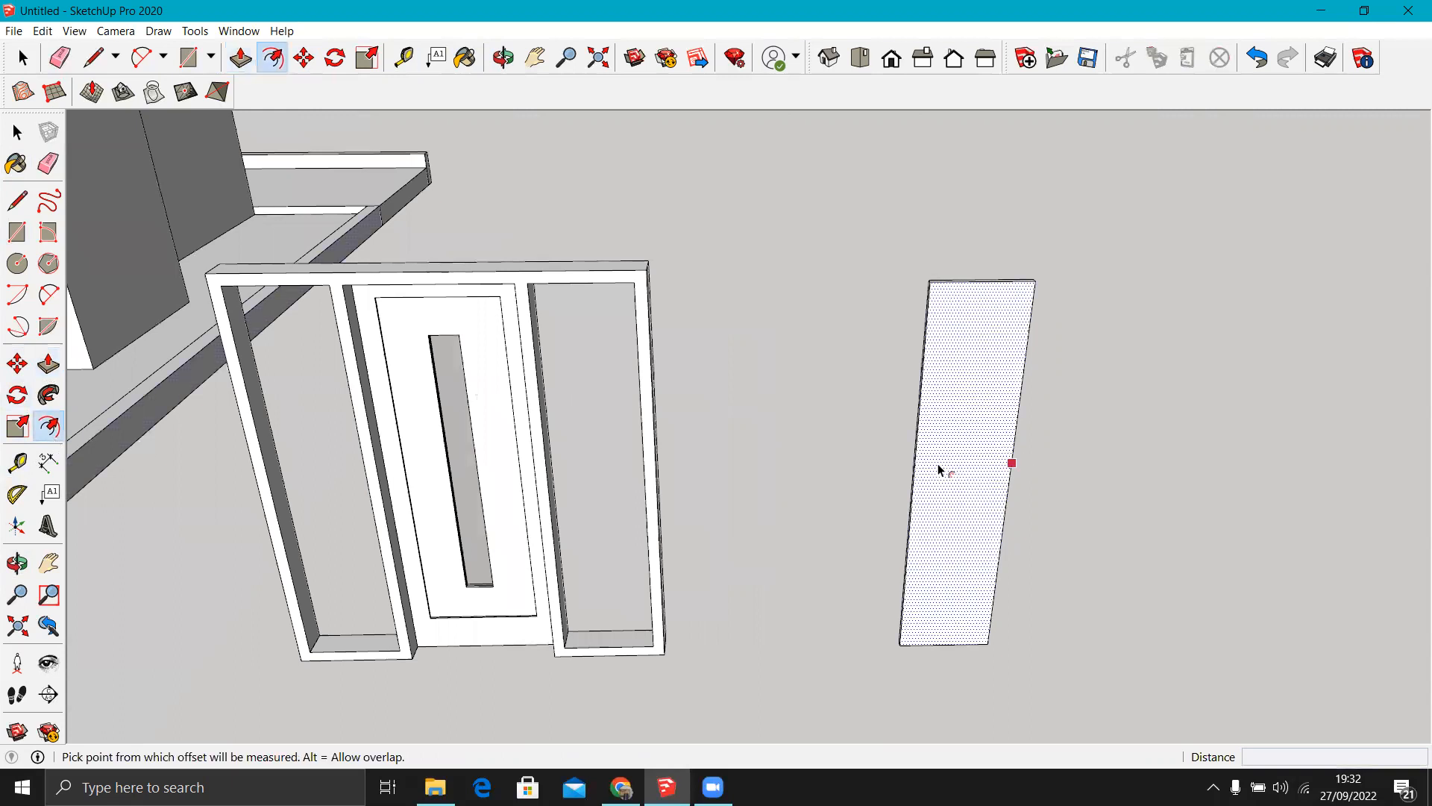
{"action": "scroll", "coordinate": [938, 468], "scroll_direction": "up", "scroll_amount": 2}
{"action": "left_click", "coordinate": [913, 473]}
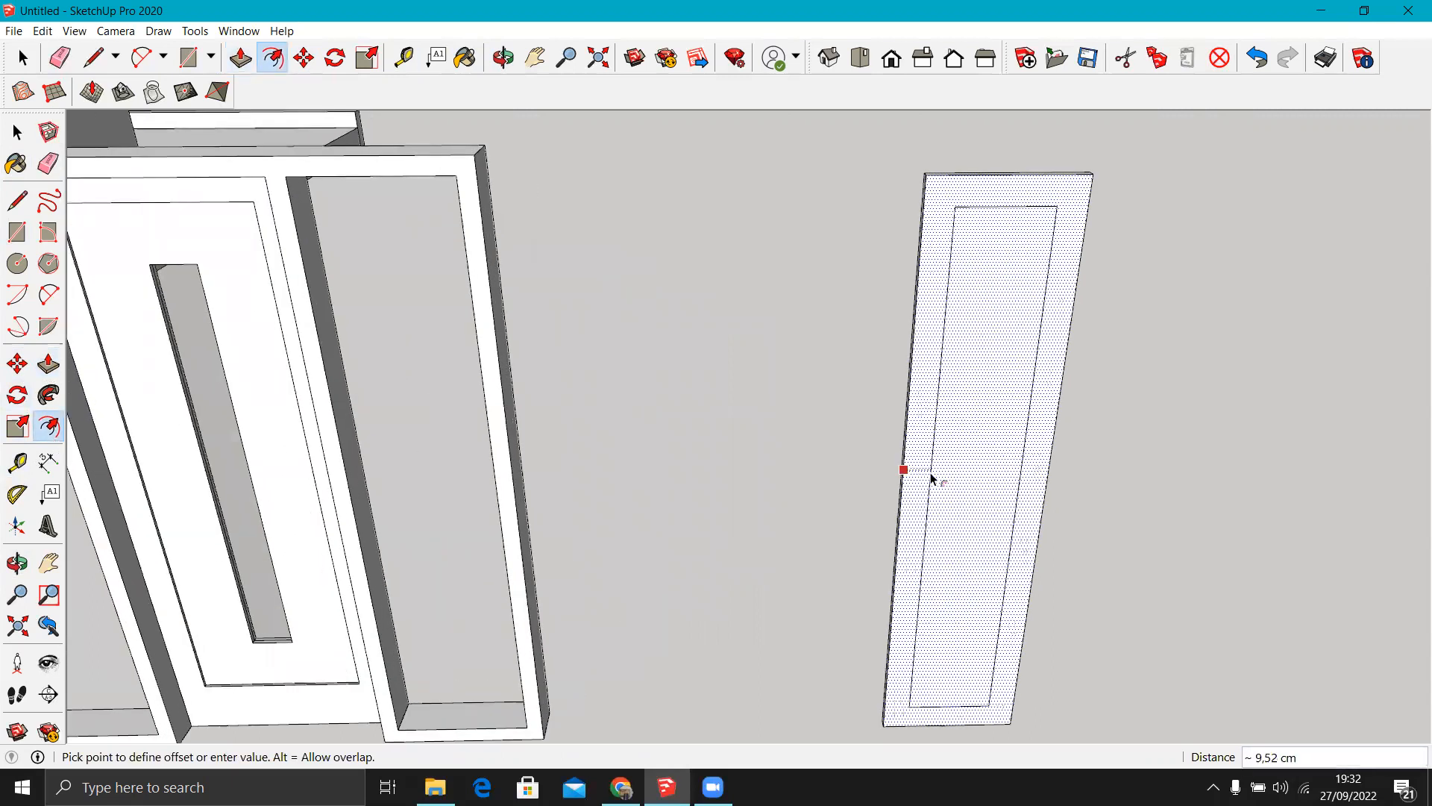
{"action": "type", "text": "10"}
{"action": "key", "text": "Return"}
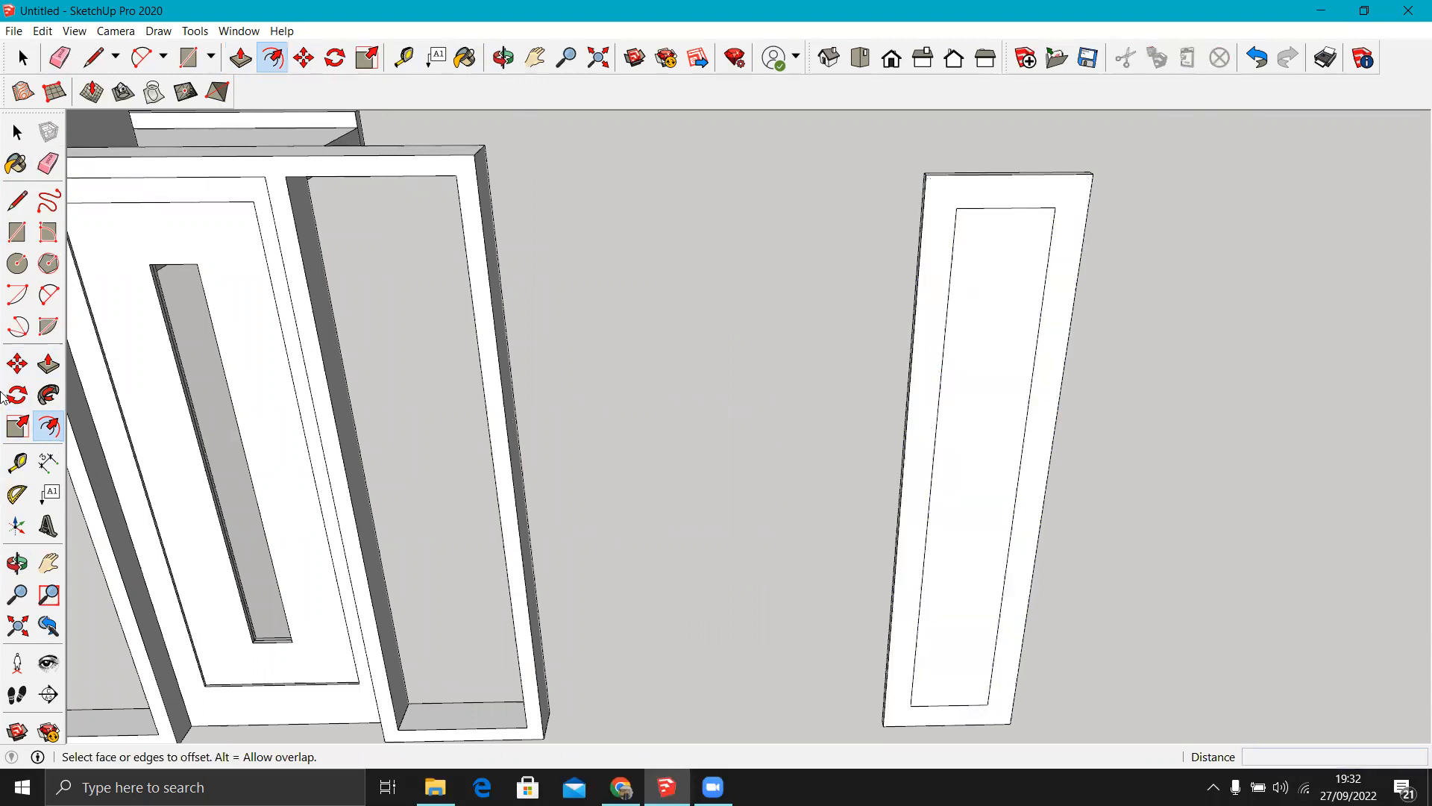
Push the sash's inner face through to its back to open a hole for the glass.
{"action": "left_click", "coordinate": [48, 363]}
{"action": "left_click", "coordinate": [982, 405]}
{"action": "middle_click_drag", "start_coordinate": [985, 393], "coordinate": [527, 297]}
{"action": "left_click", "coordinate": [518, 334]}
Draw a rectangle across the sash's hole, starting midway through its thickness, to fill it with a pane.
{"action": "middle_click_drag", "start_coordinate": [799, 429], "coordinate": [853, 304]}
{"action": "scroll", "coordinate": [858, 299], "scroll_direction": "up", "scroll_amount": 4}
{"action": "left_click", "coordinate": [17, 232]}
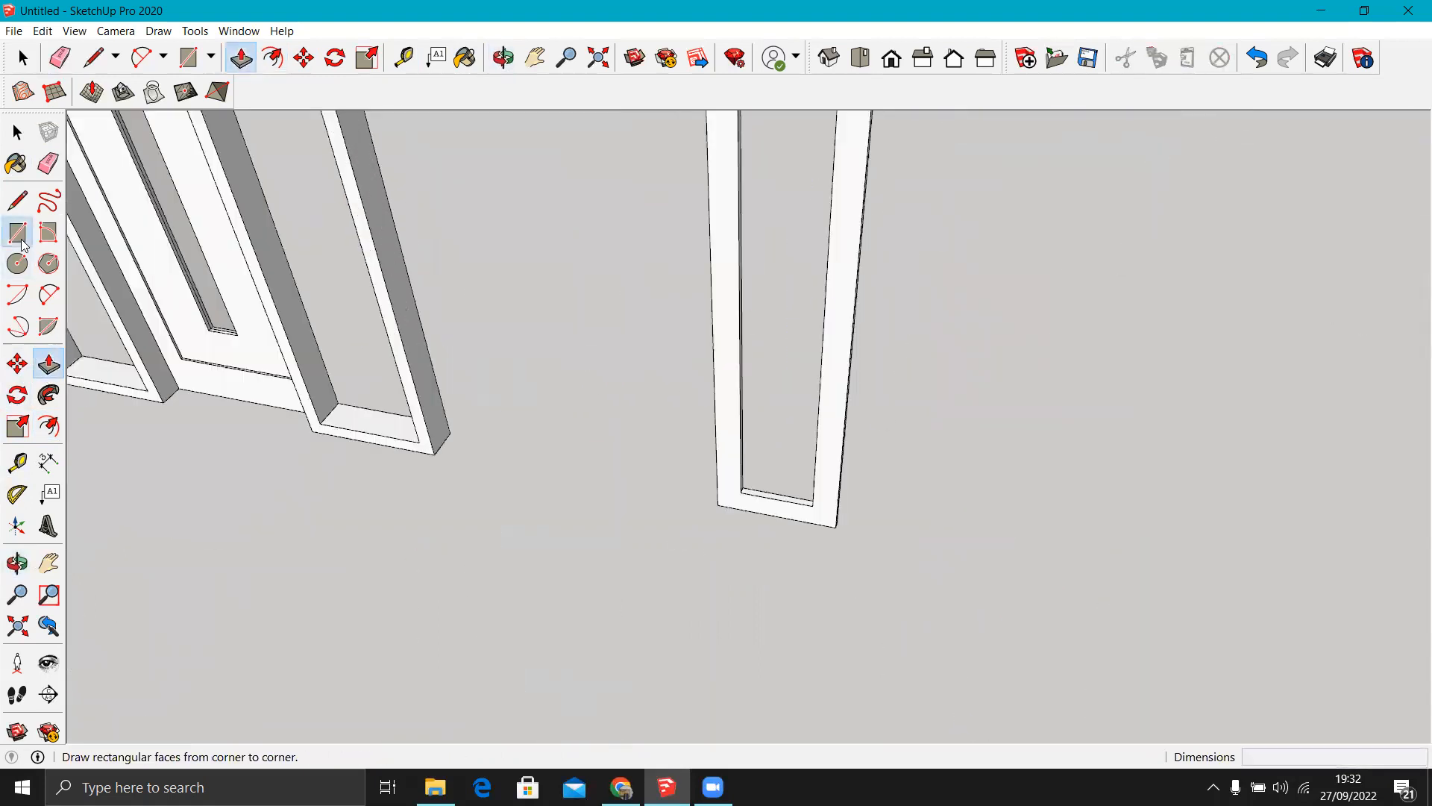
{"action": "scroll", "coordinate": [782, 510], "scroll_direction": "up", "scroll_amount": 6}
{"action": "left_click", "coordinate": [687, 440]}
{"action": "scroll", "coordinate": [765, 574], "scroll_direction": "down", "scroll_amount": 8}
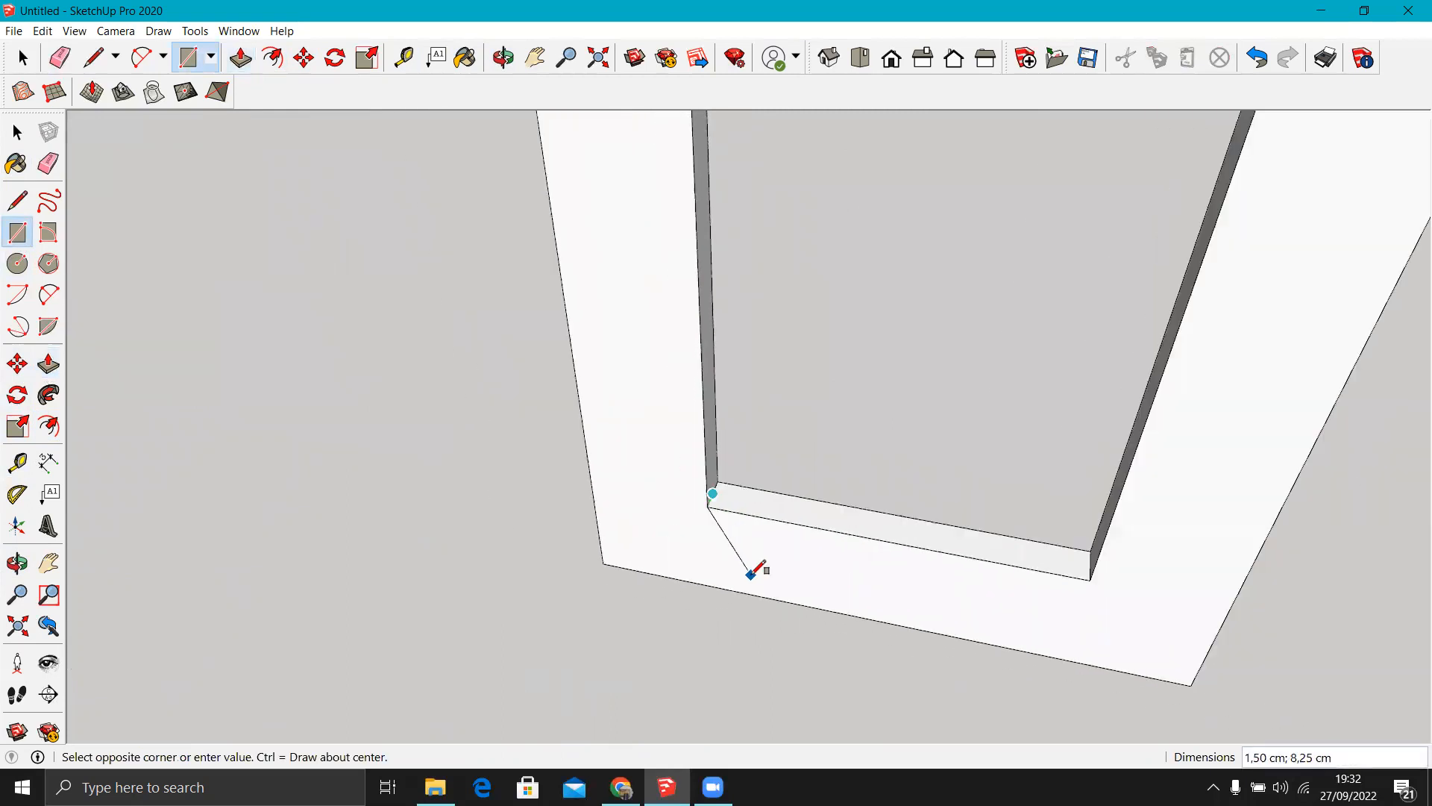
{"action": "middle_click_drag", "start_coordinate": [777, 563], "coordinate": [1059, 146]}
{"action": "scroll", "coordinate": [968, 122], "scroll_direction": "up", "scroll_amount": 10}
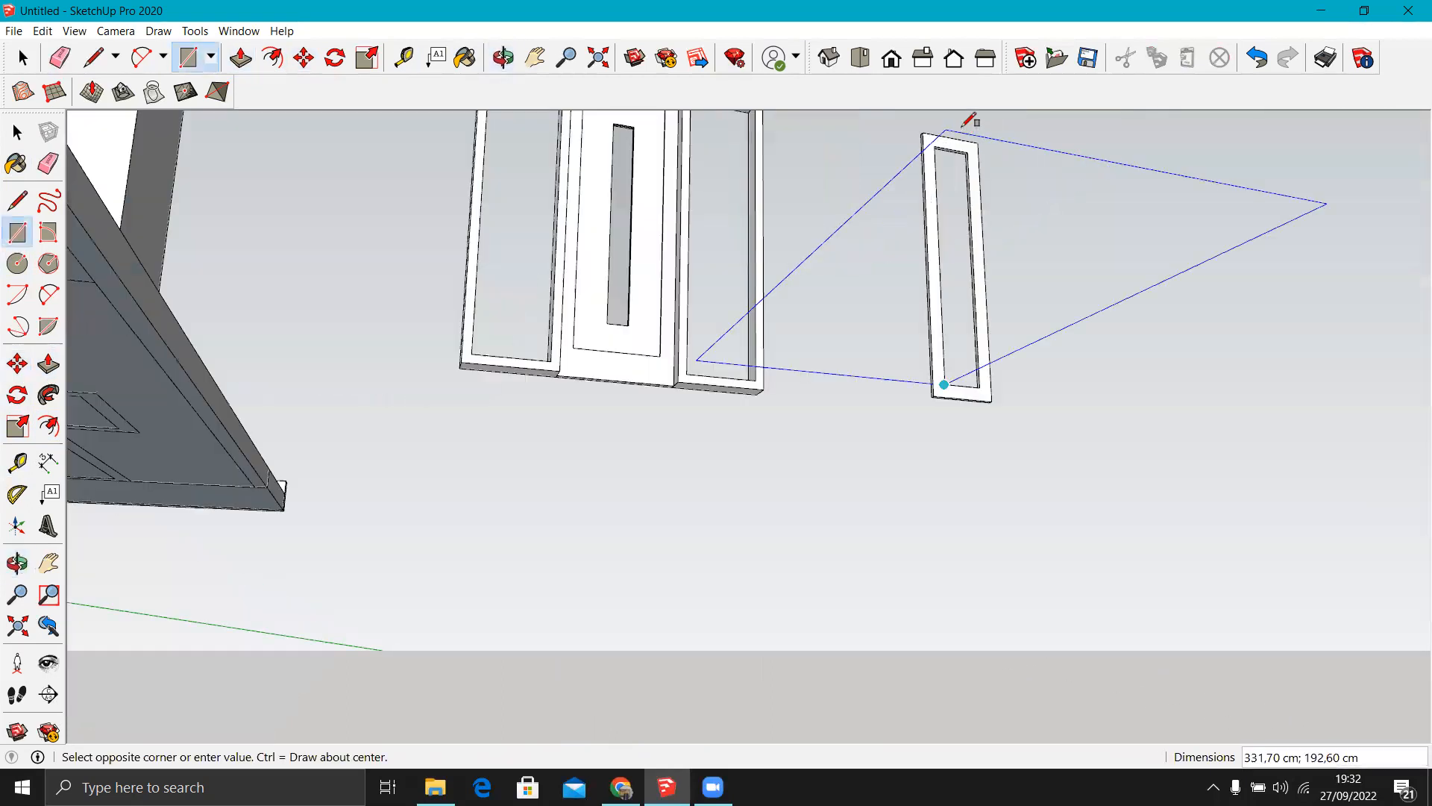
{"action": "left_click", "coordinate": [944, 186]}
{"action": "scroll", "coordinate": [944, 186], "scroll_direction": "down", "scroll_amount": 10}
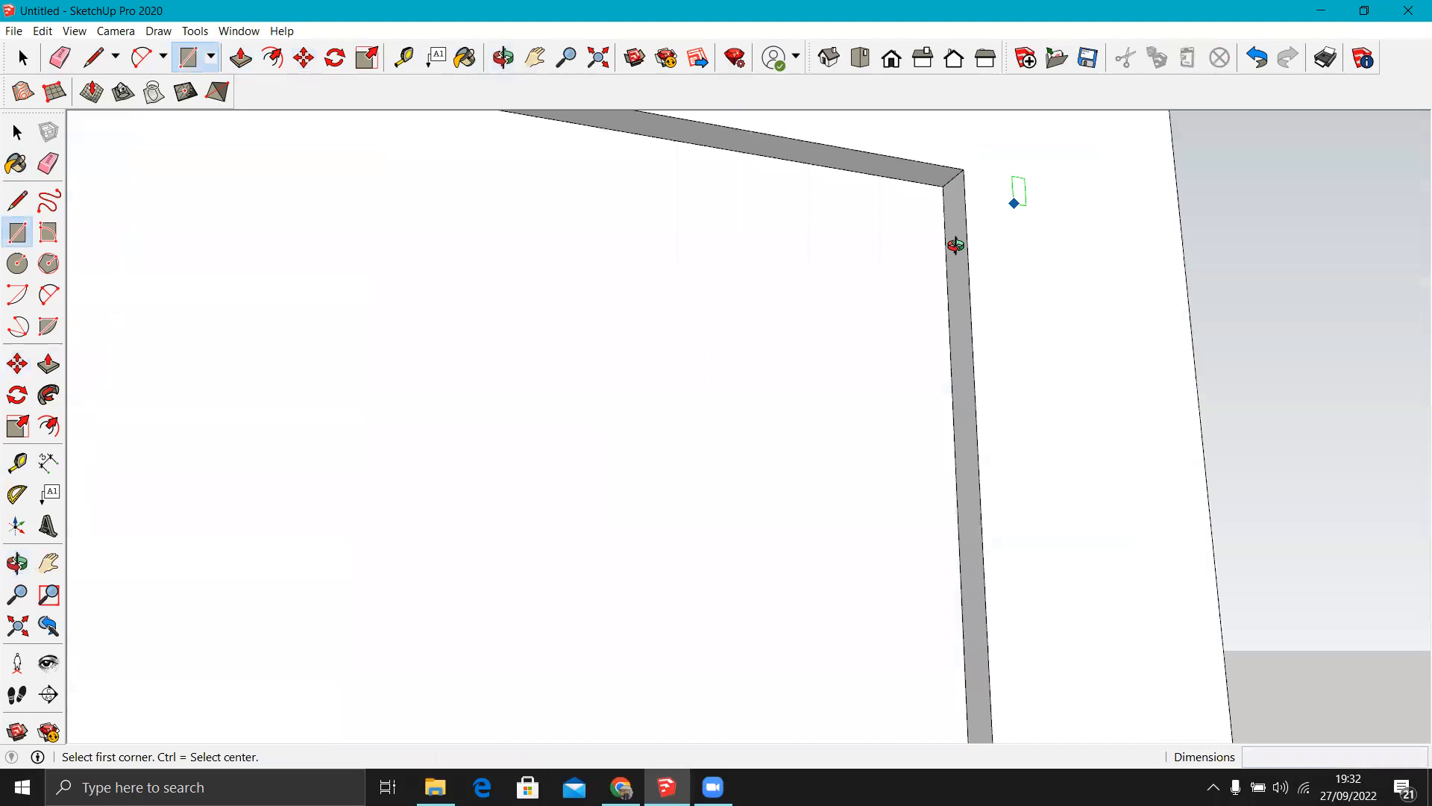
{"action": "middle_click_drag", "start_coordinate": [825, 367], "coordinate": [918, 376]}
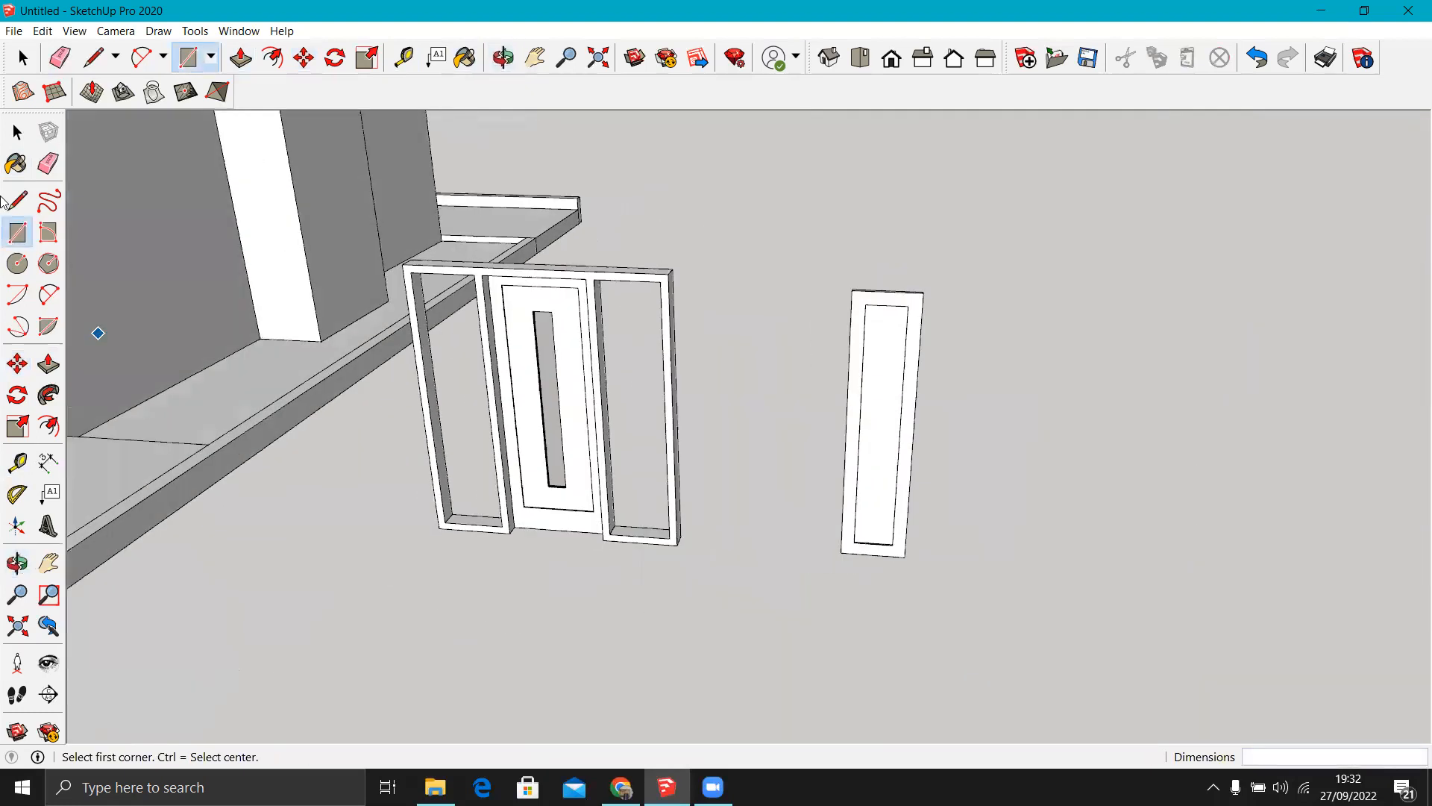
Paint the sash's pane with the Translucent Glass Gray material.
{"action": "left_click", "coordinate": [18, 164]}
{"action": "left_click", "coordinate": [752, 371]}
{"action": "mouse_move", "coordinate": [719, 383]}
{"action": "middle_mouse_down"}
{"action": "mouse_move", "coordinate": [642, 380]}
{"action": "mouse_move", "coordinate": [940, 373]}
{"action": "middle_mouse_up"}
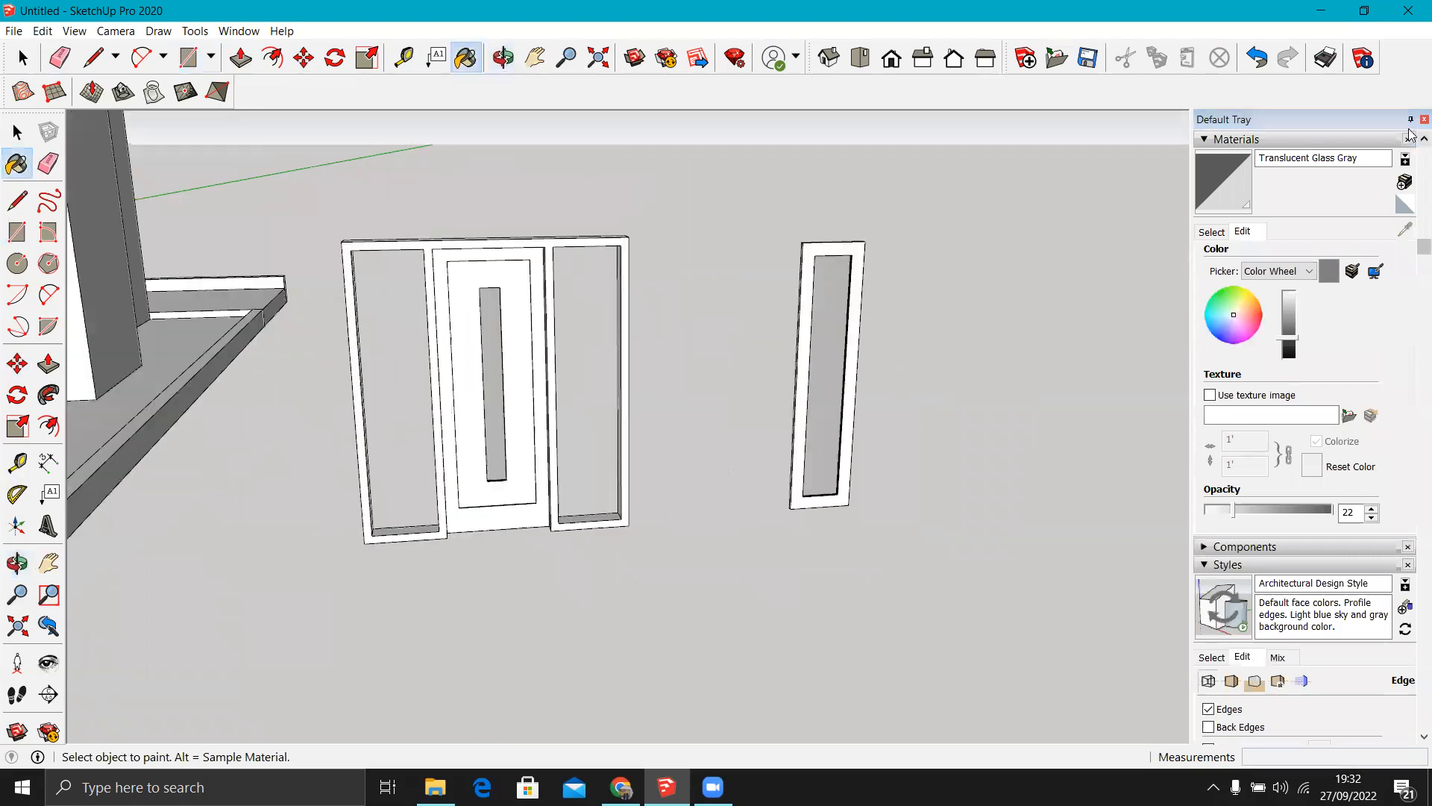
{"action": "left_click", "coordinate": [1424, 119]}
Make a group from the whole window sash and its glass pane.
{"action": "key", "text": "space"}
{"action": "left_click", "coordinate": [969, 325]}
{"action": "double_click", "coordinate": [969, 324]}
{"action": "right_click", "coordinate": [970, 325]}
{"action": "left_click", "coordinate": [1019, 464]}
Move the window group by its bottom corner into the side opening right of the door, and set it slightly back from the frame's front.
{"action": "scroll", "coordinate": [993, 507], "scroll_direction": "up", "scroll_amount": 4}
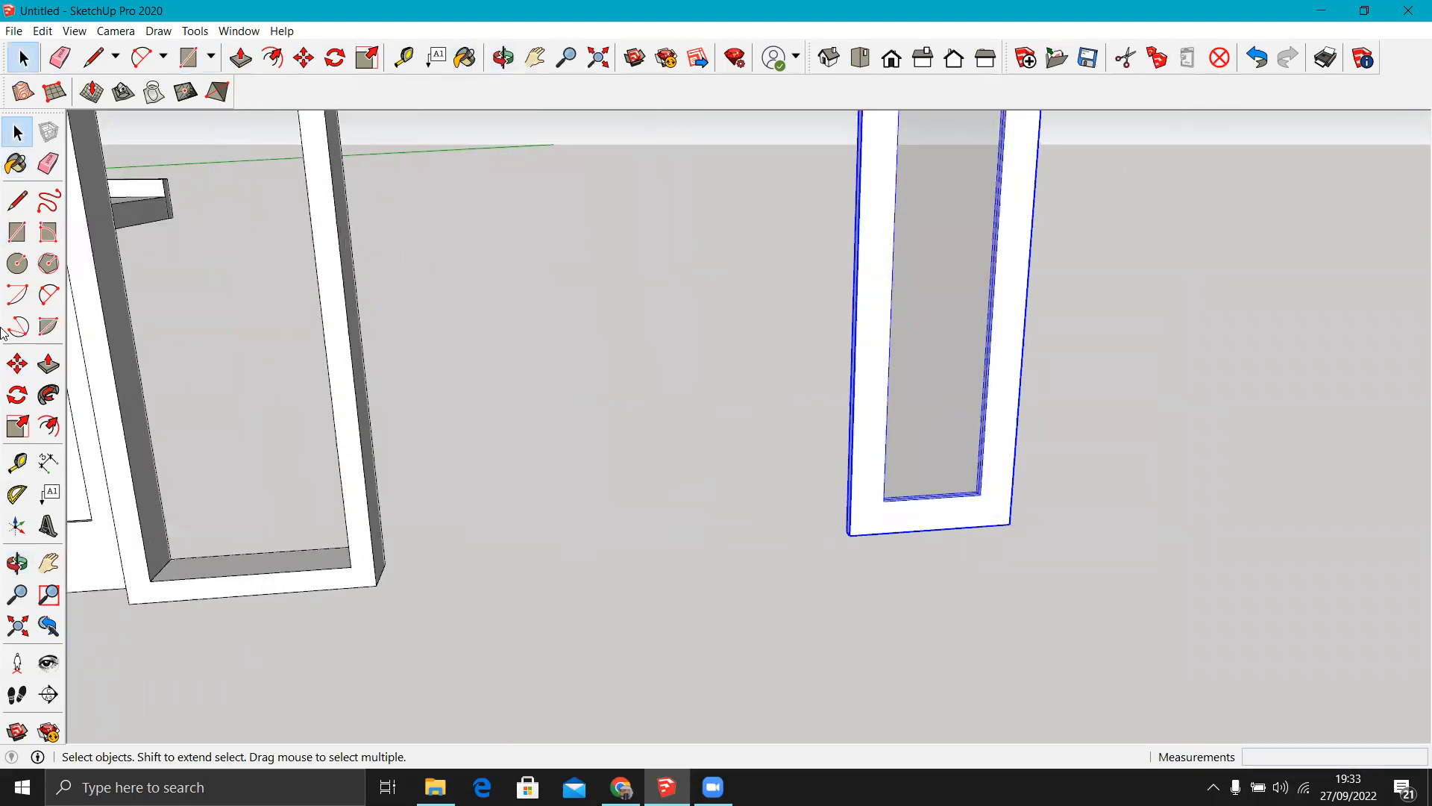
{"action": "left_click", "coordinate": [17, 363]}
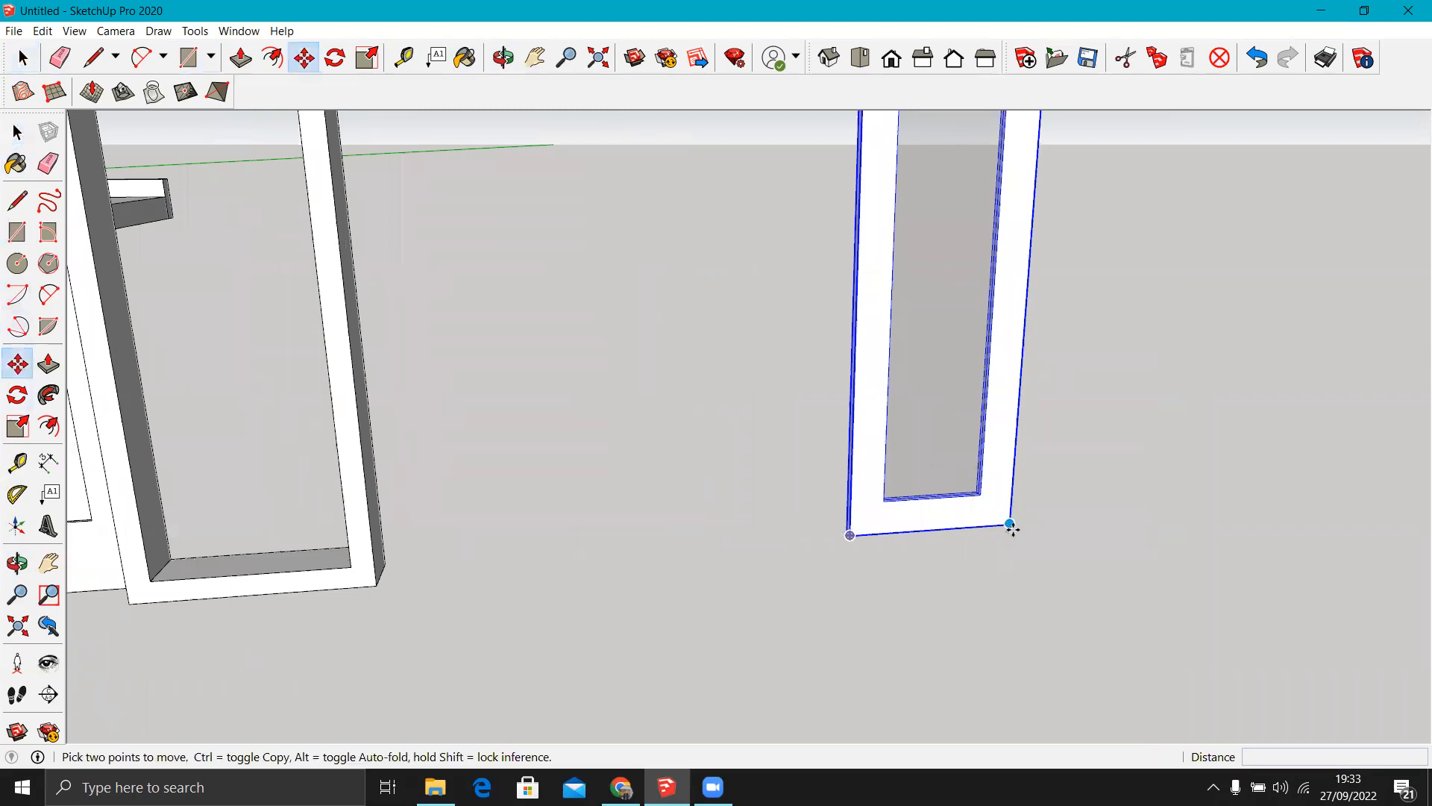
{"action": "left_click", "coordinate": [1010, 525]}
{"action": "scroll", "coordinate": [687, 500], "scroll_direction": "up", "scroll_amount": 5}
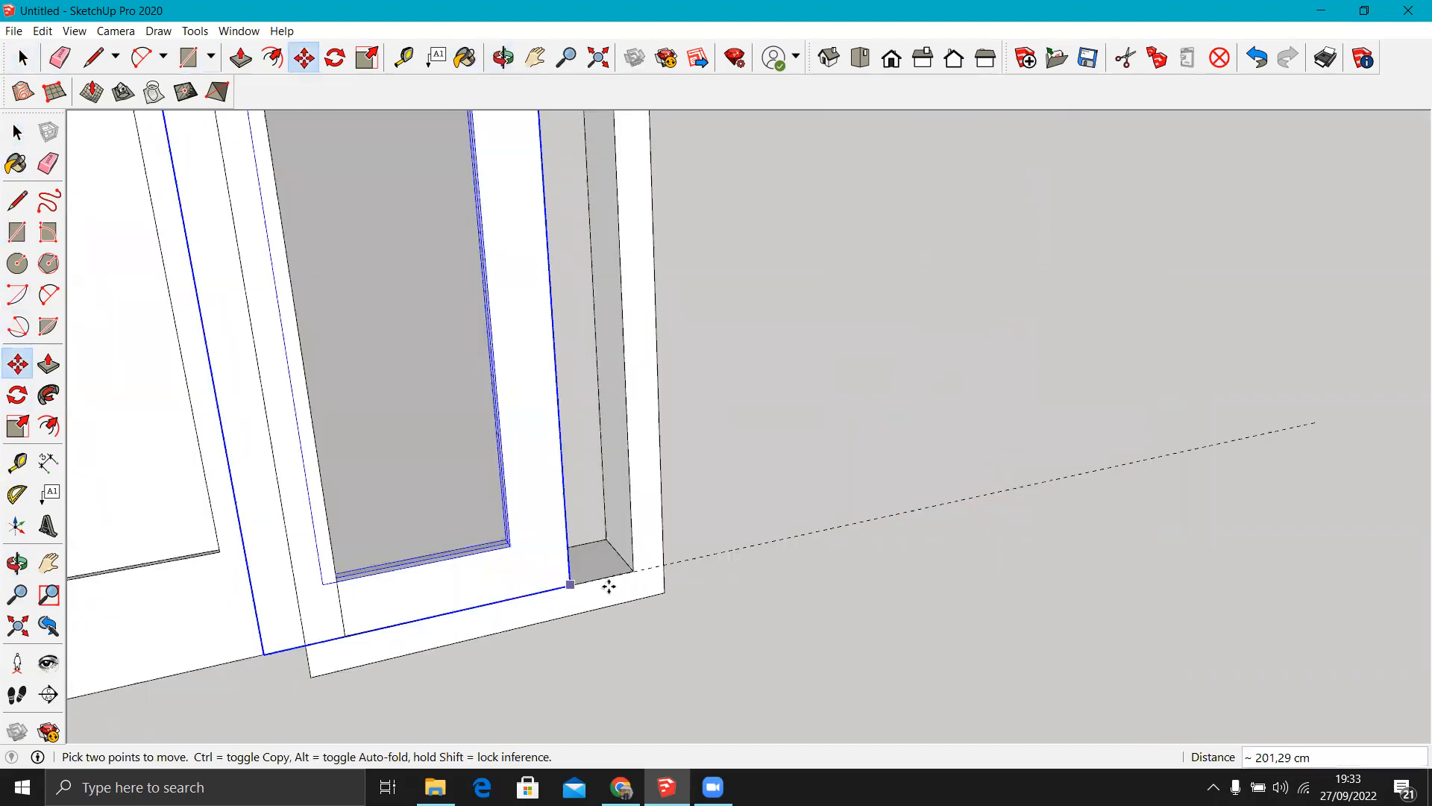
{"action": "left_click", "coordinate": [633, 571]}
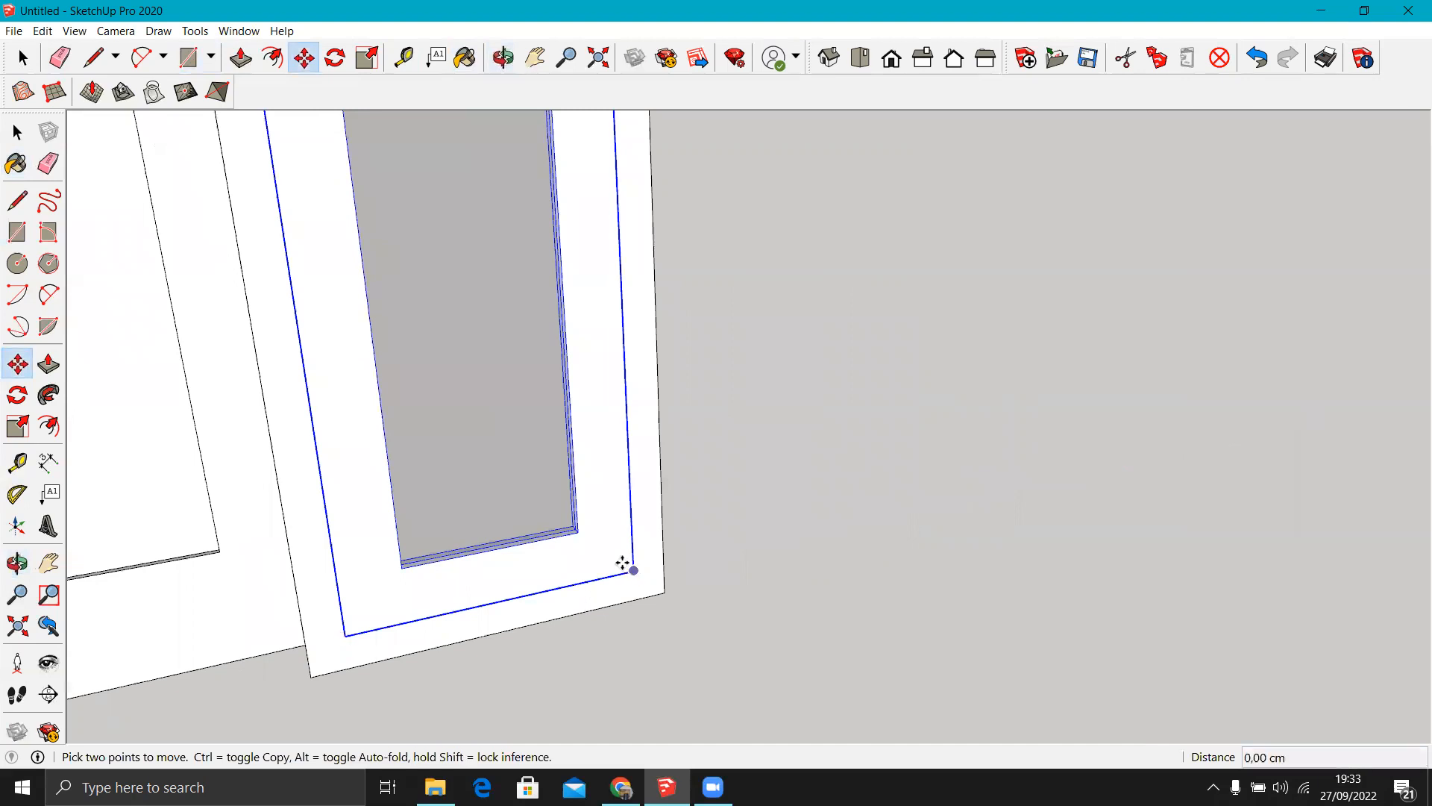
{"action": "key", "text": "Return"}
{"action": "scroll", "coordinate": [636, 569], "scroll_direction": "down", "scroll_amount": 5}
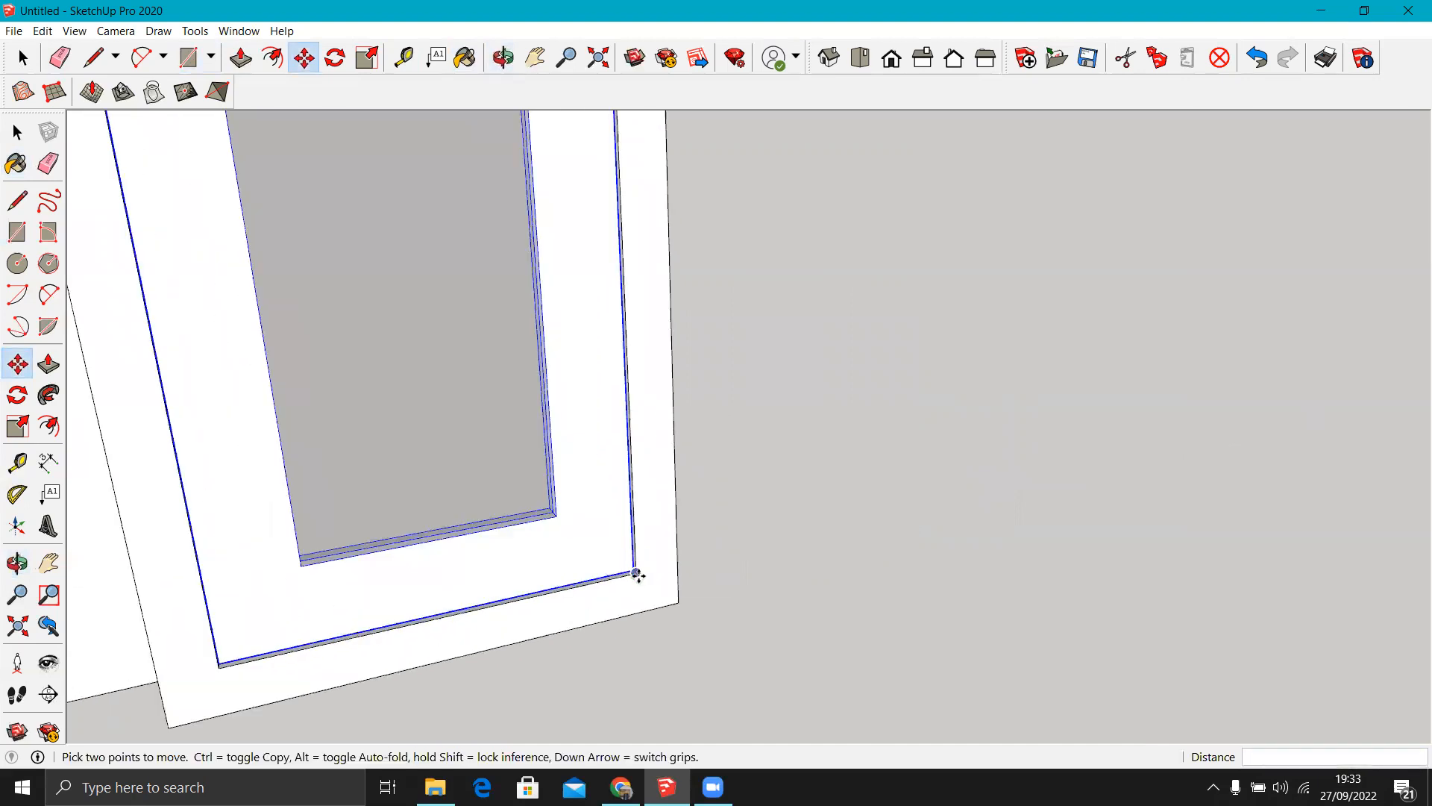
{"action": "scroll", "coordinate": [958, 531], "scroll_direction": "down", "scroll_amount": 3}
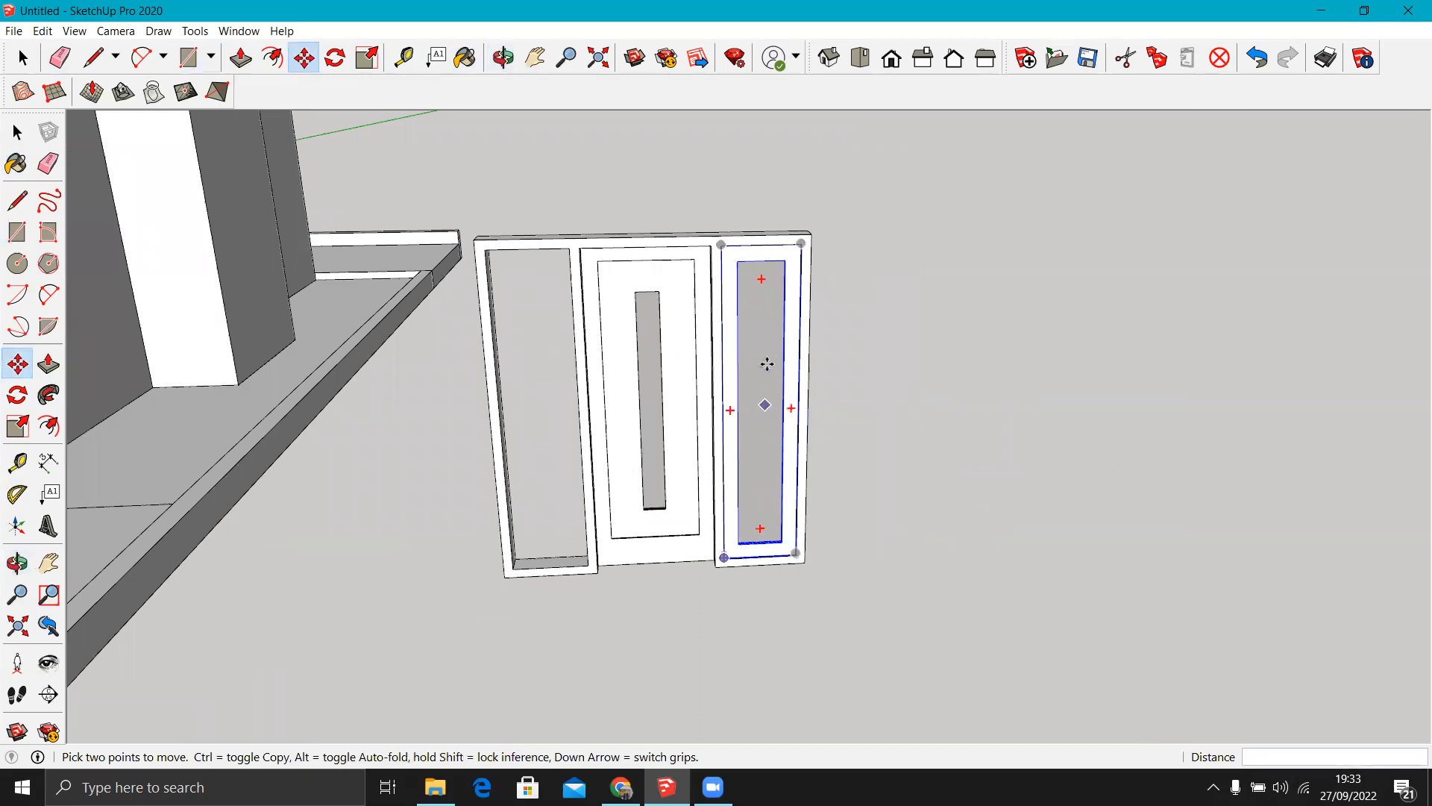
Copy the window group by its bottom corner into the matching corner of the empty opening on the other side of the door.
{"action": "scroll", "coordinate": [762, 412], "scroll_direction": "up", "scroll_amount": 5}
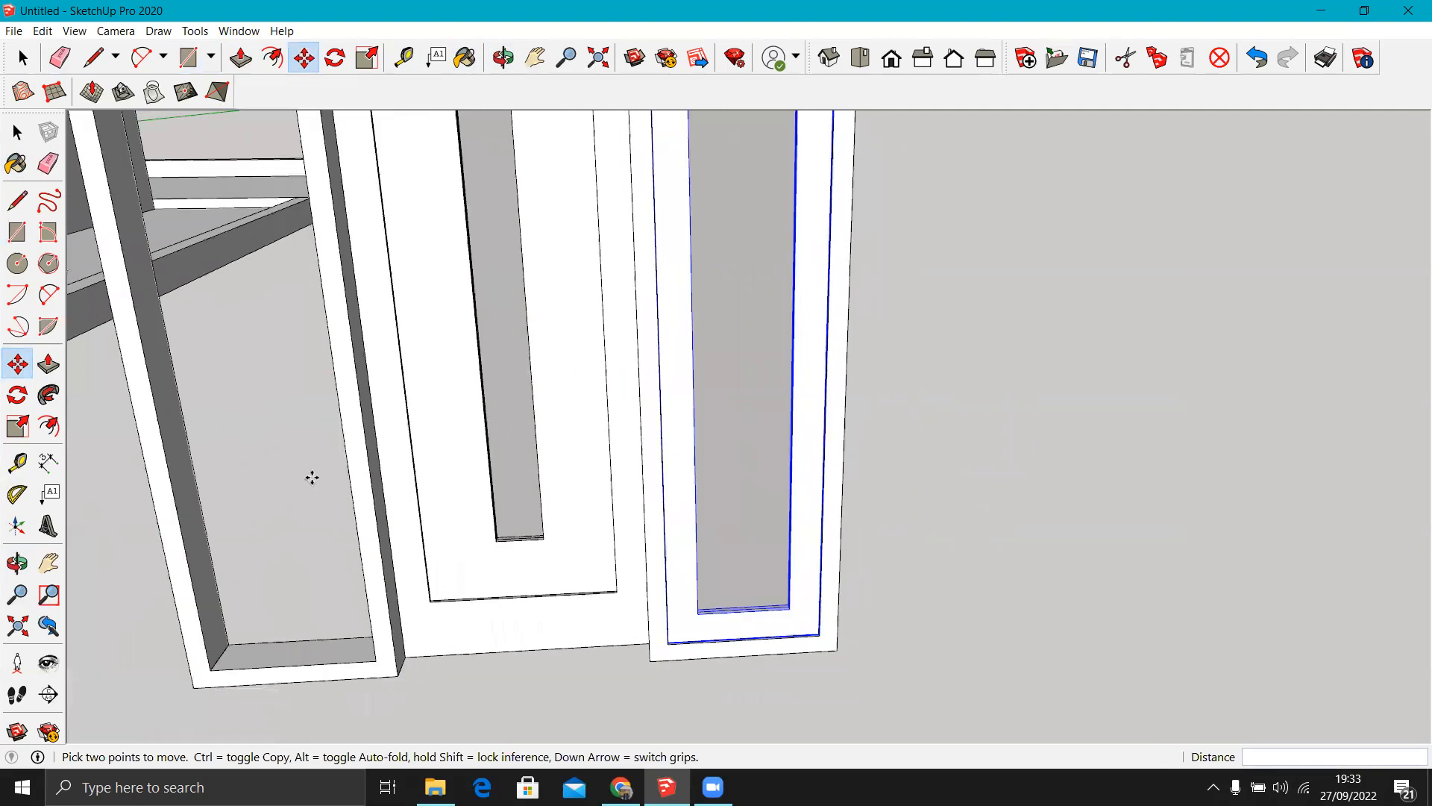
{"action": "key", "text": "space"}
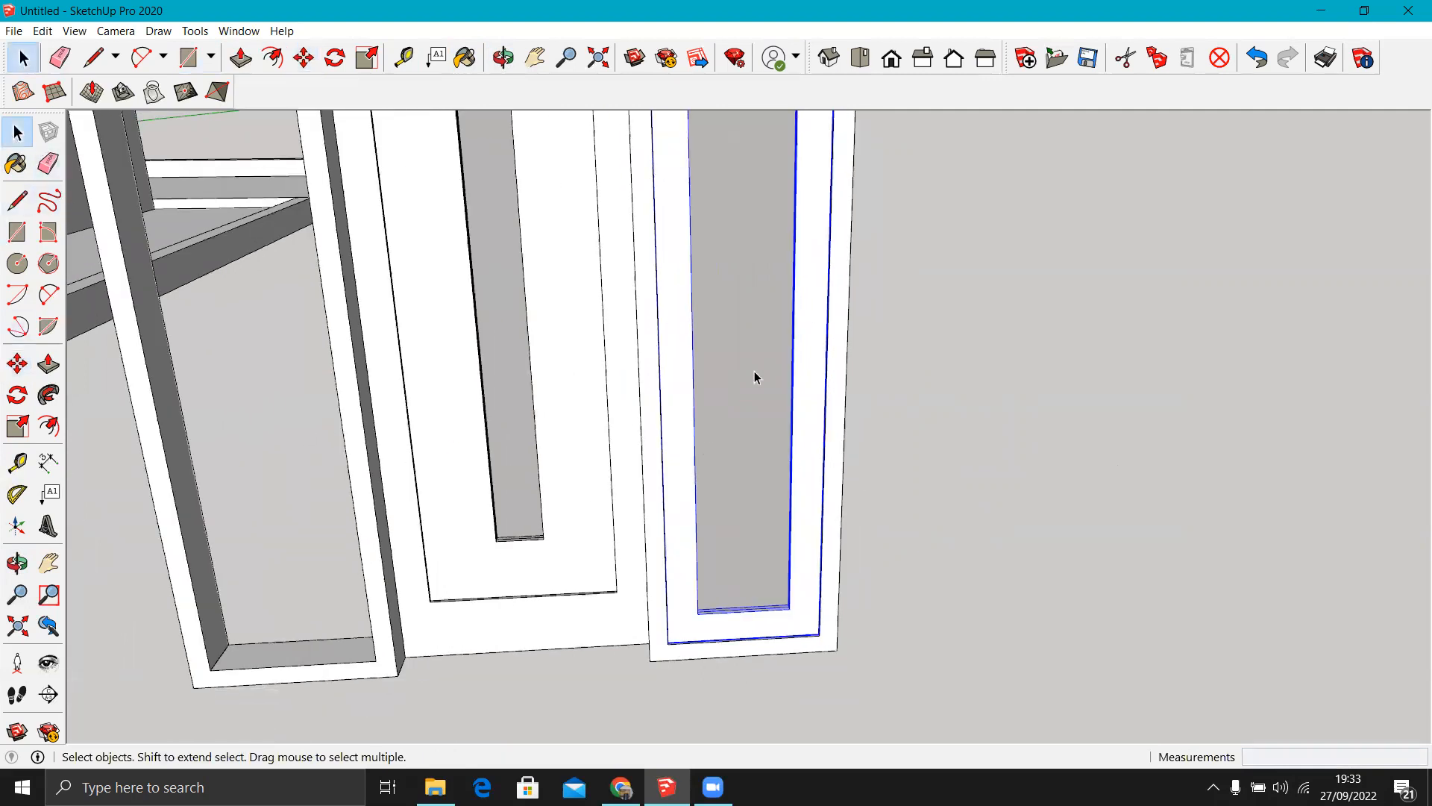
{"action": "left_click", "coordinate": [16, 365]}
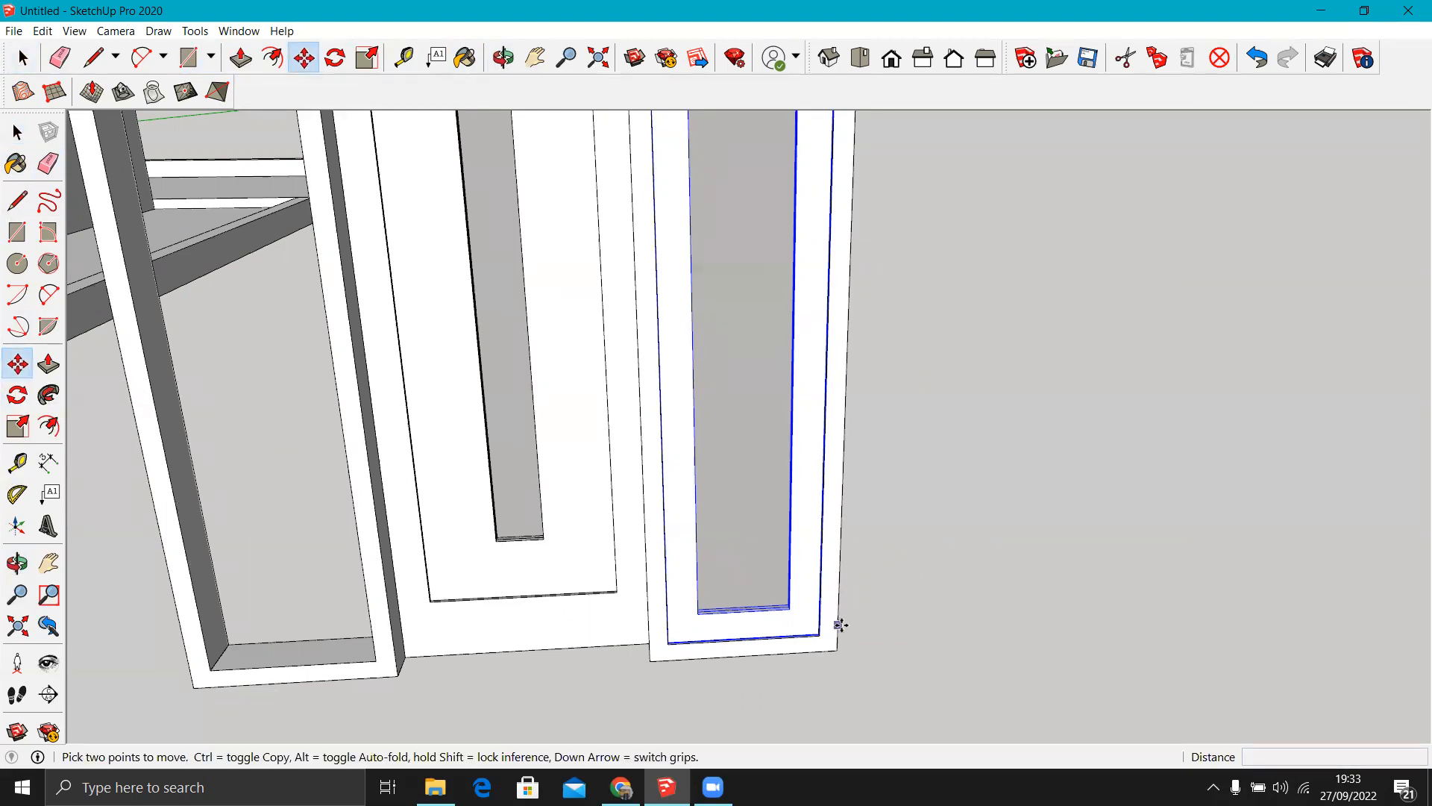
{"action": "scroll", "coordinate": [839, 625], "scroll_direction": "up", "scroll_amount": 3}
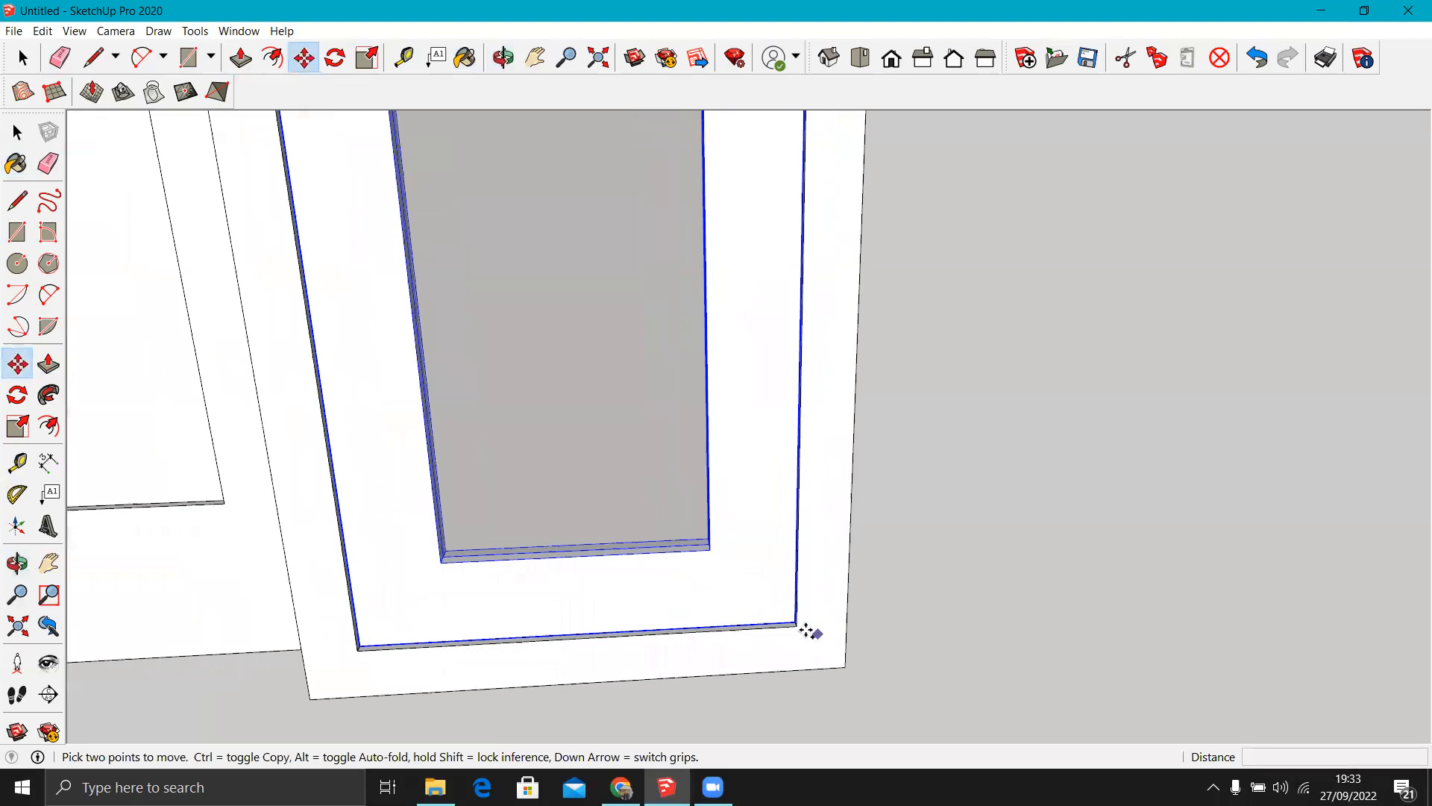
{"action": "key", "text": "ctrl"}
{"action": "left_click", "coordinate": [800, 629]}
{"action": "scroll", "coordinate": [1114, 528], "scroll_direction": "down", "scroll_amount": 5}
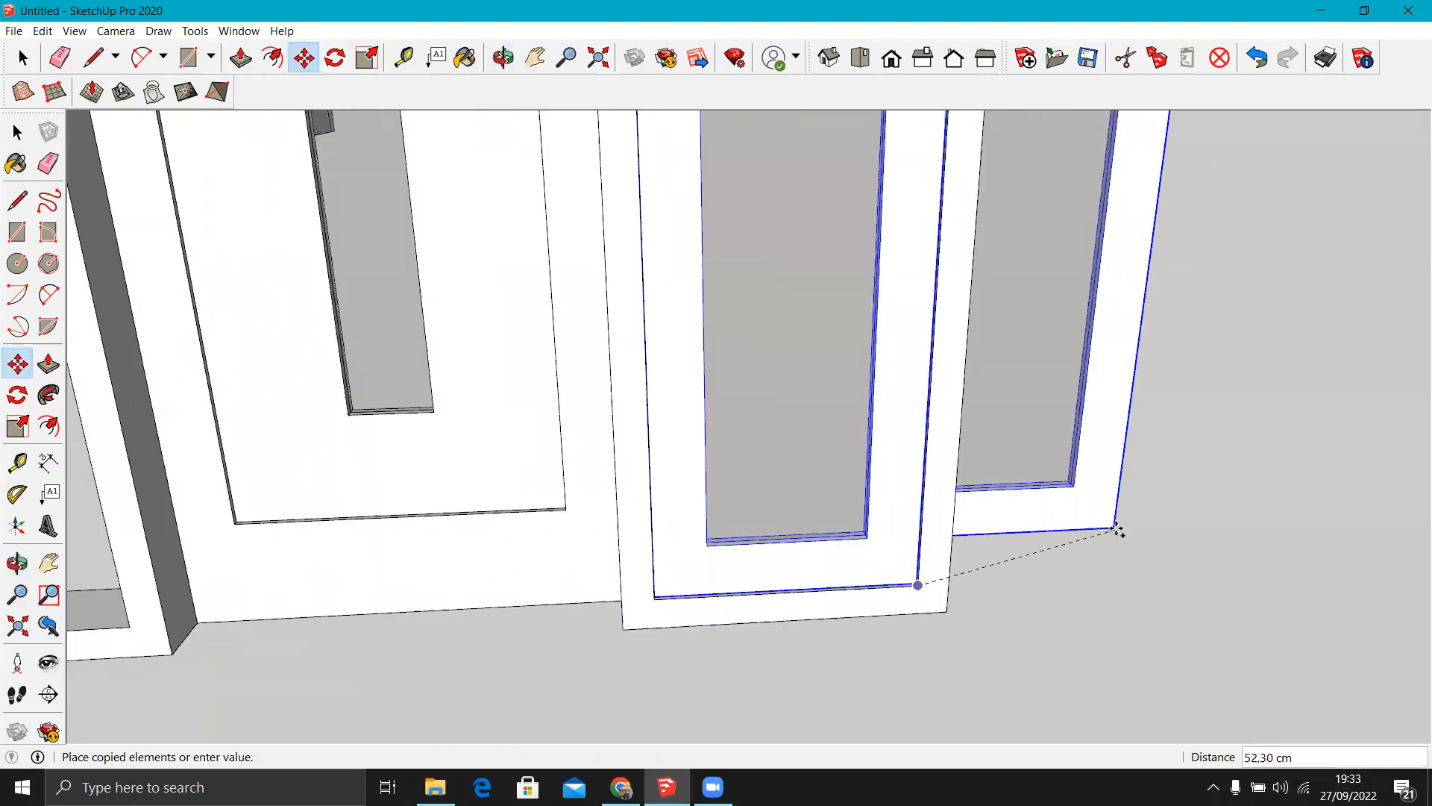
{"action": "scroll", "coordinate": [503, 578], "scroll_direction": "up", "scroll_amount": 5}
{"action": "left_click", "coordinate": [502, 622]}
{"action": "scroll", "coordinate": [820, 493], "scroll_direction": "down", "scroll_amount": 8}
{"action": "middle_click_drag", "start_coordinate": [841, 480], "coordinate": [896, 456]}
{"action": "key", "text": "space"}
{"action": "left_click", "coordinate": [1023, 582]}
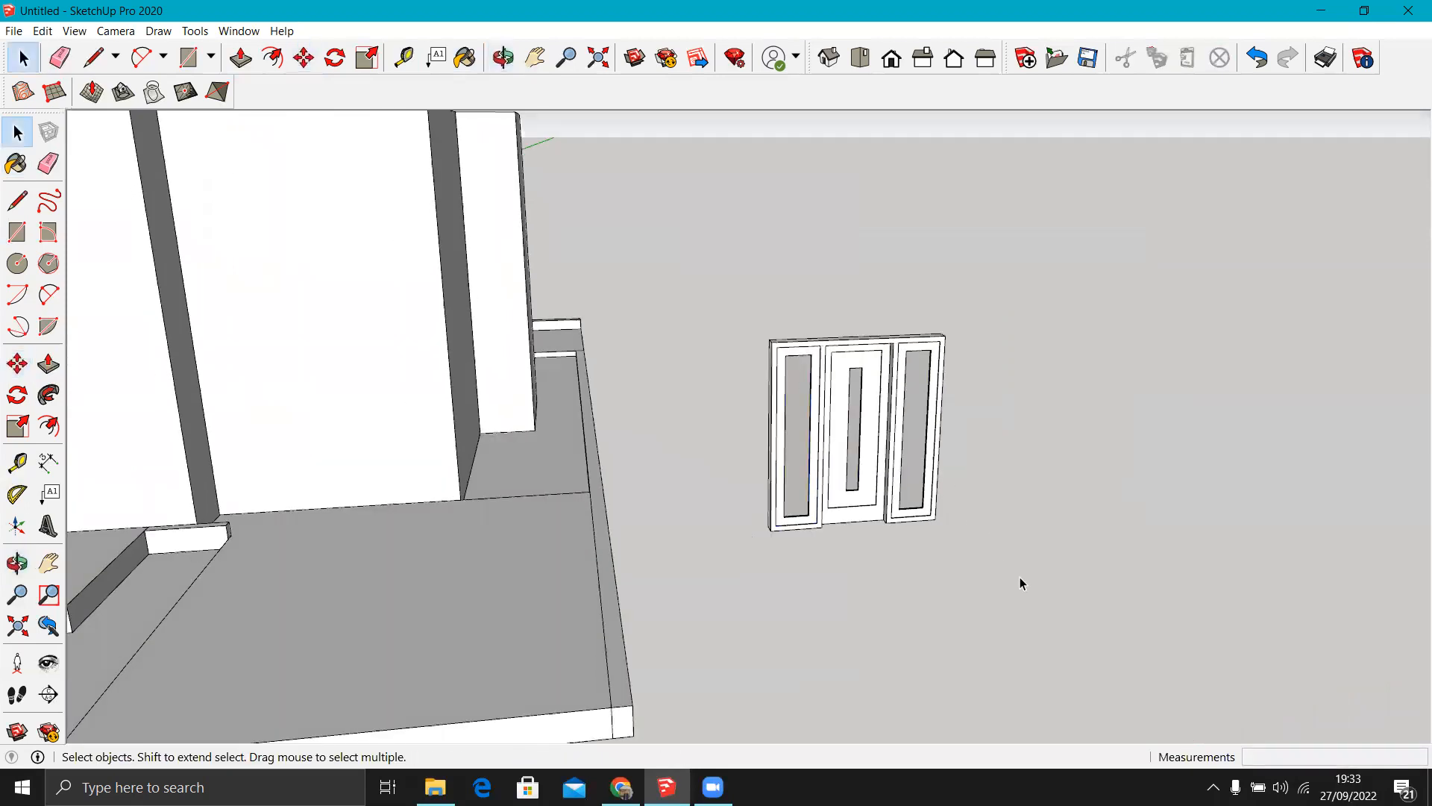
Make one group from the complete frame, its door leaf and both side windows.
{"action": "scroll", "coordinate": [802, 490], "scroll_direction": "down", "scroll_amount": 3}
{"action": "scroll", "coordinate": [917, 505], "scroll_direction": "up", "scroll_amount": 1}
{"action": "scroll", "coordinate": [933, 544], "scroll_direction": "up", "scroll_amount": 2}
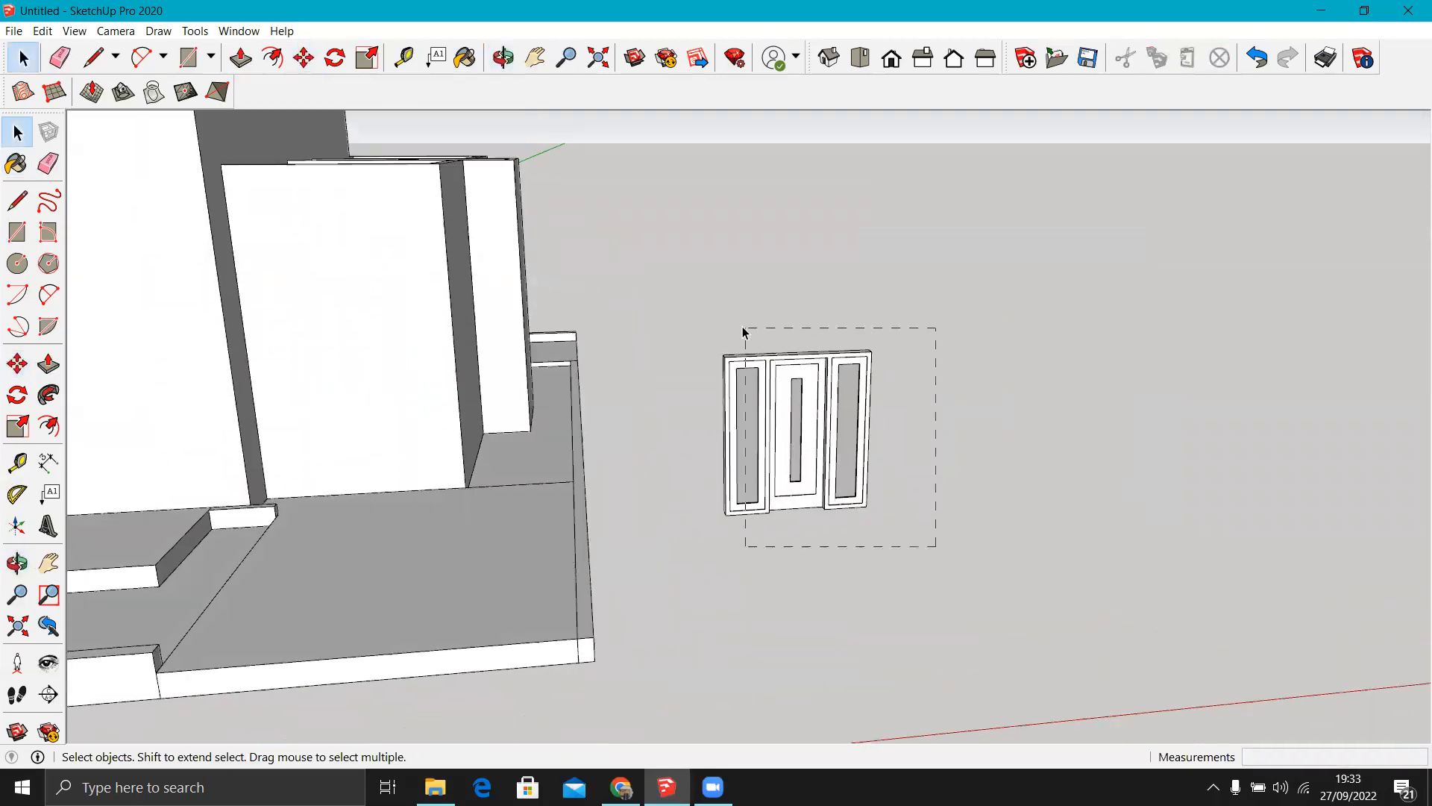
{"action": "left_click_drag", "start_coordinate": [935, 546], "coordinate": [708, 314]}
{"action": "right_click", "coordinate": [763, 400]}
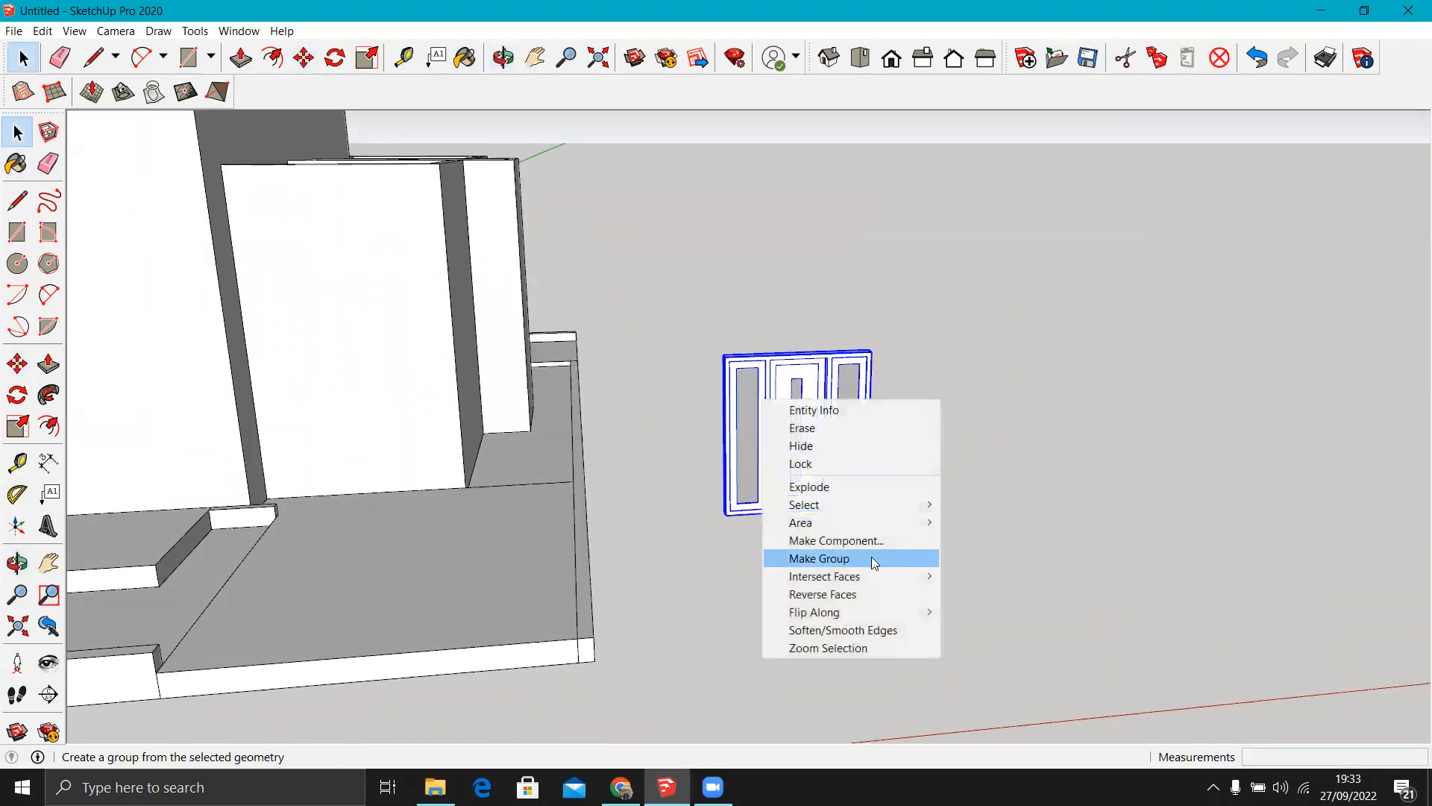
{"action": "left_click", "coordinate": [819, 558]}
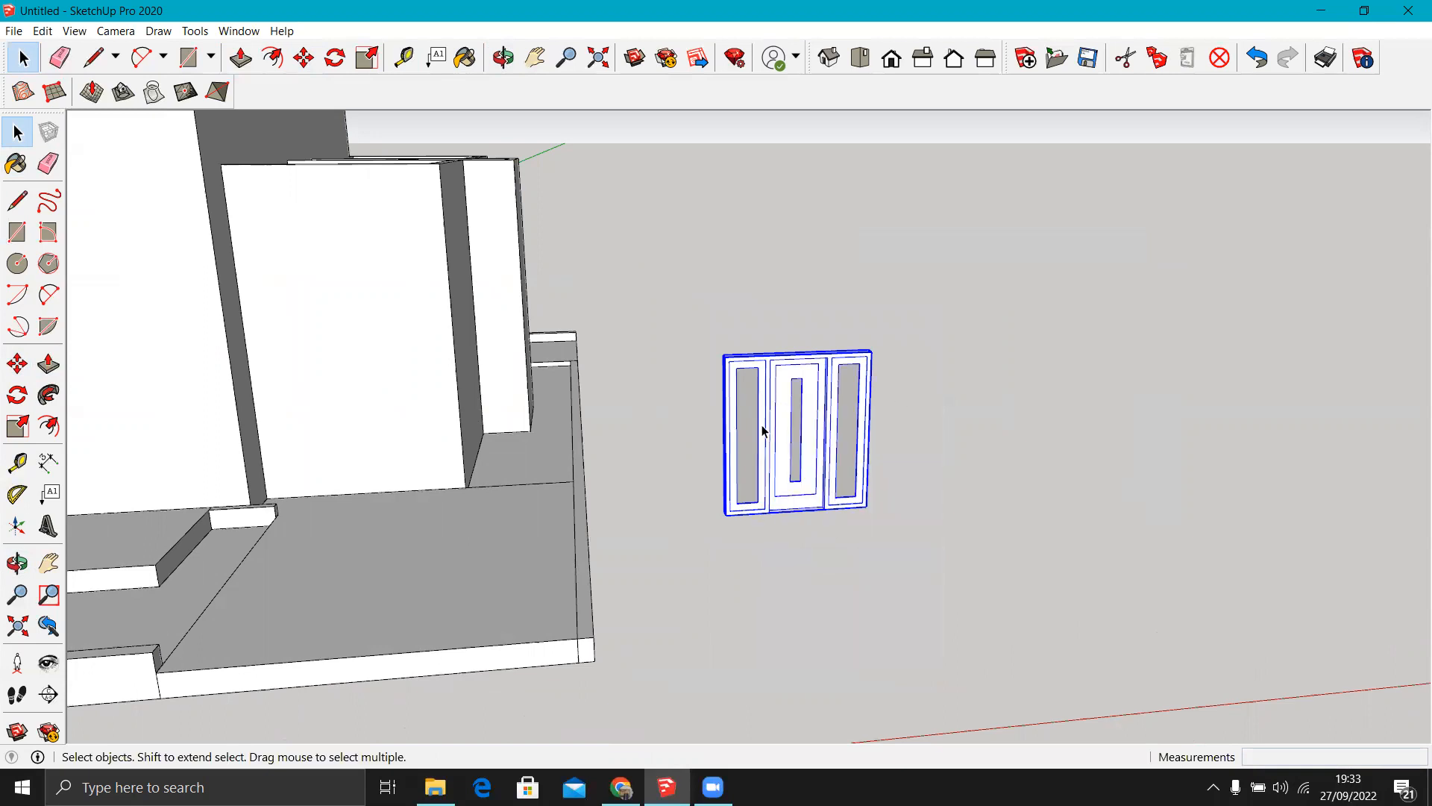
{"action": "scroll", "coordinate": [870, 435], "scroll_direction": "up", "scroll_amount": 3}
{"action": "scroll", "coordinate": [966, 475], "scroll_direction": "down", "scroll_amount": 5}
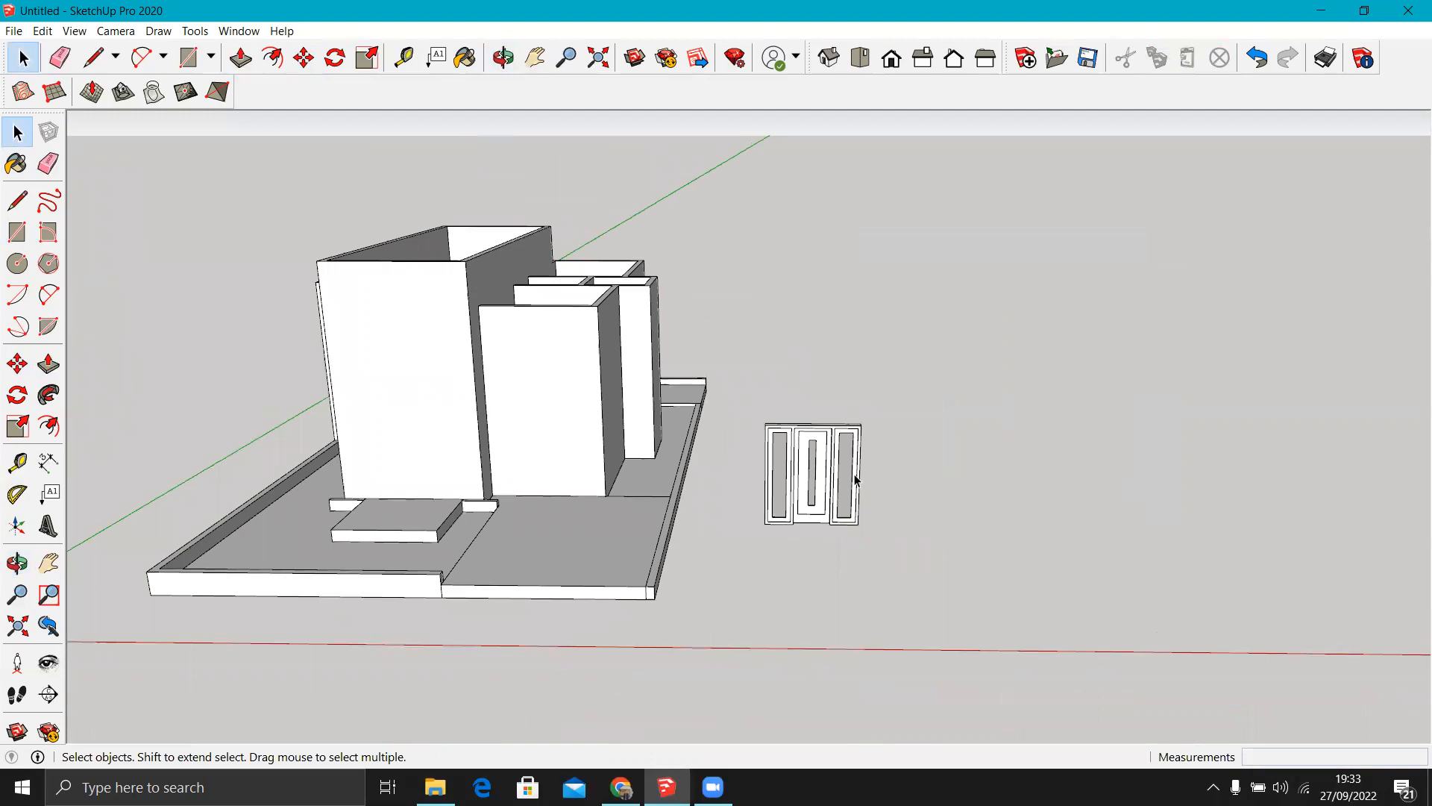
{"action": "scroll", "coordinate": [818, 472], "scroll_direction": "up", "scroll_amount": 1}
{"action": "scroll", "coordinate": [793, 440], "scroll_direction": "up", "scroll_amount": 1}
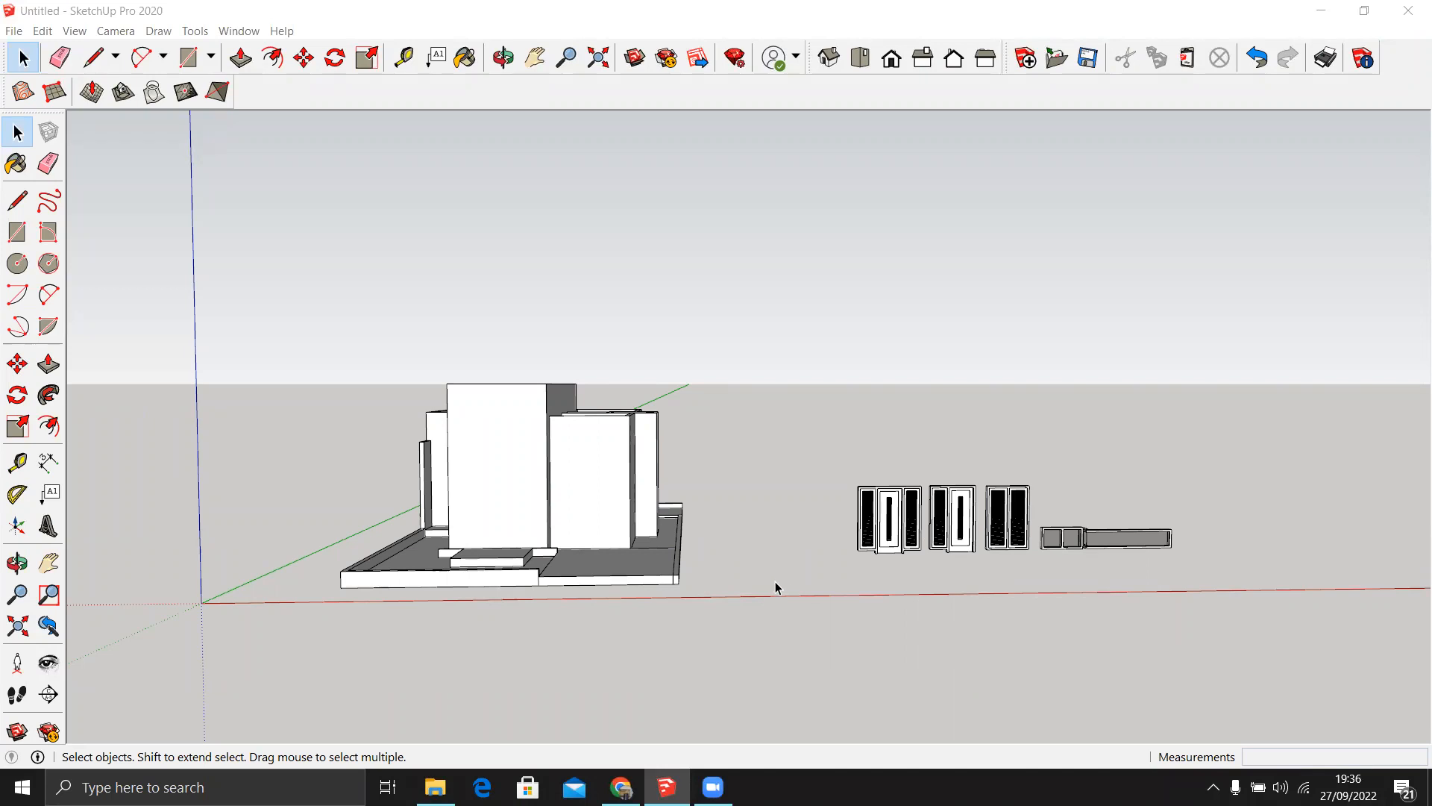
Move the louvred door unit with two side windows by its bottom midpoint to the midpoint of the front wall's inner base edge.
{"action": "scroll", "coordinate": [996, 550], "scroll_direction": "up", "scroll_amount": 4}
{"action": "middle_click_drag", "start_coordinate": [994, 550], "coordinate": [995, 577]}
{"action": "scroll", "coordinate": [994, 574], "scroll_direction": "down", "scroll_amount": 3}
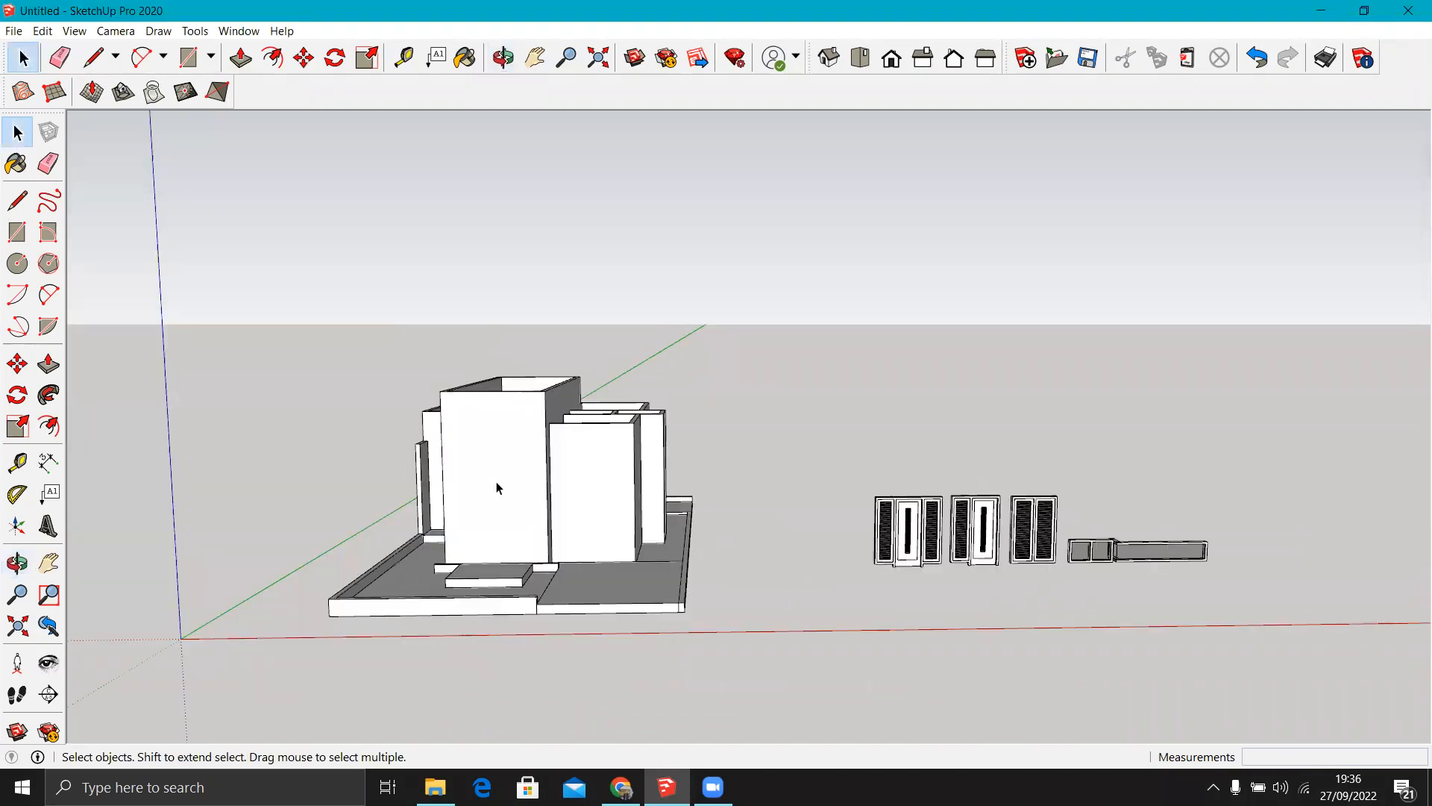
{"action": "scroll", "coordinate": [910, 582], "scroll_direction": "up", "scroll_amount": 1}
{"action": "left_click", "coordinate": [897, 545]}
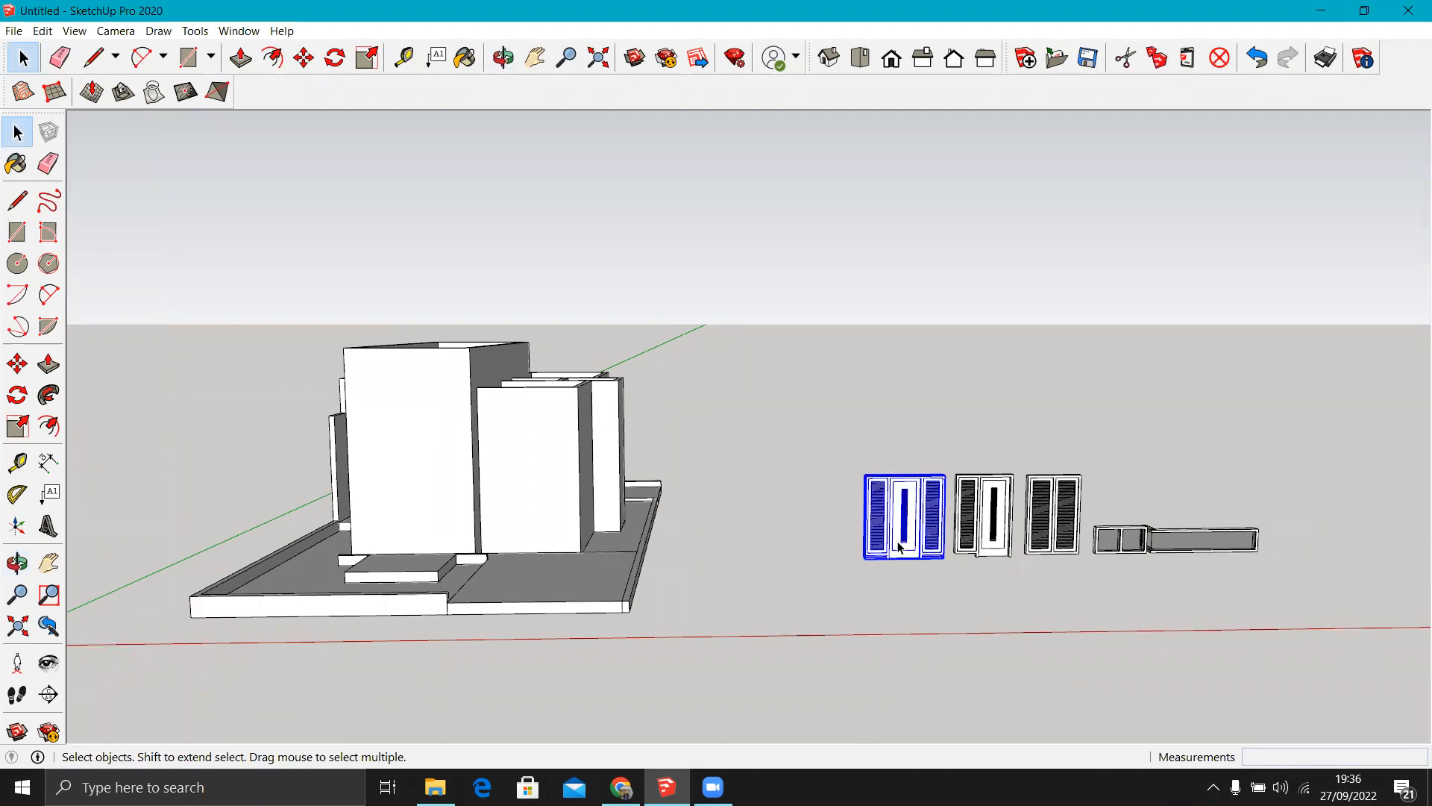
{"action": "scroll", "coordinate": [901, 549], "scroll_direction": "up", "scroll_amount": 4}
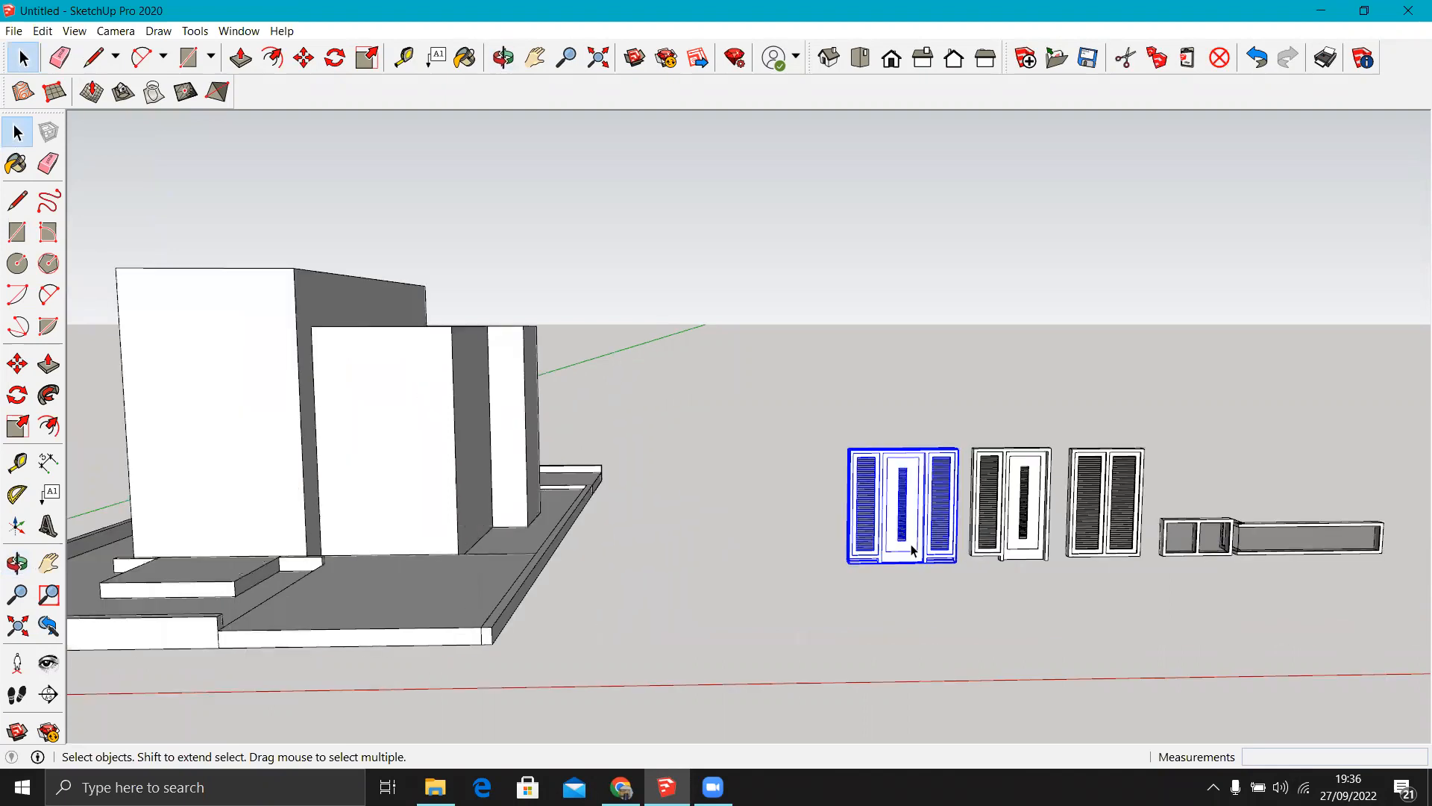
{"action": "middle_click_drag", "start_coordinate": [857, 576], "coordinate": [909, 595]}
{"action": "left_click", "coordinate": [886, 616]}
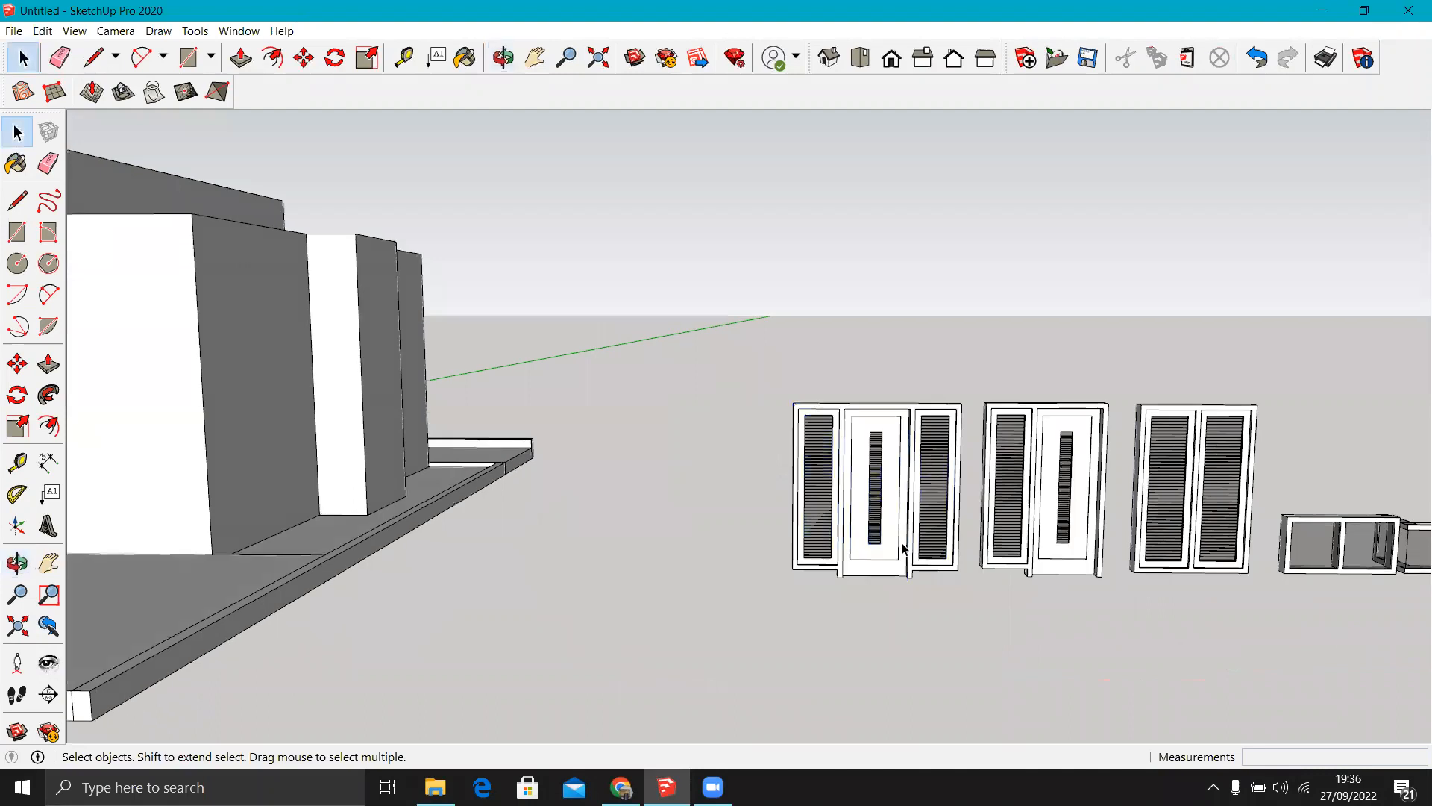
{"action": "left_click", "coordinate": [864, 520]}
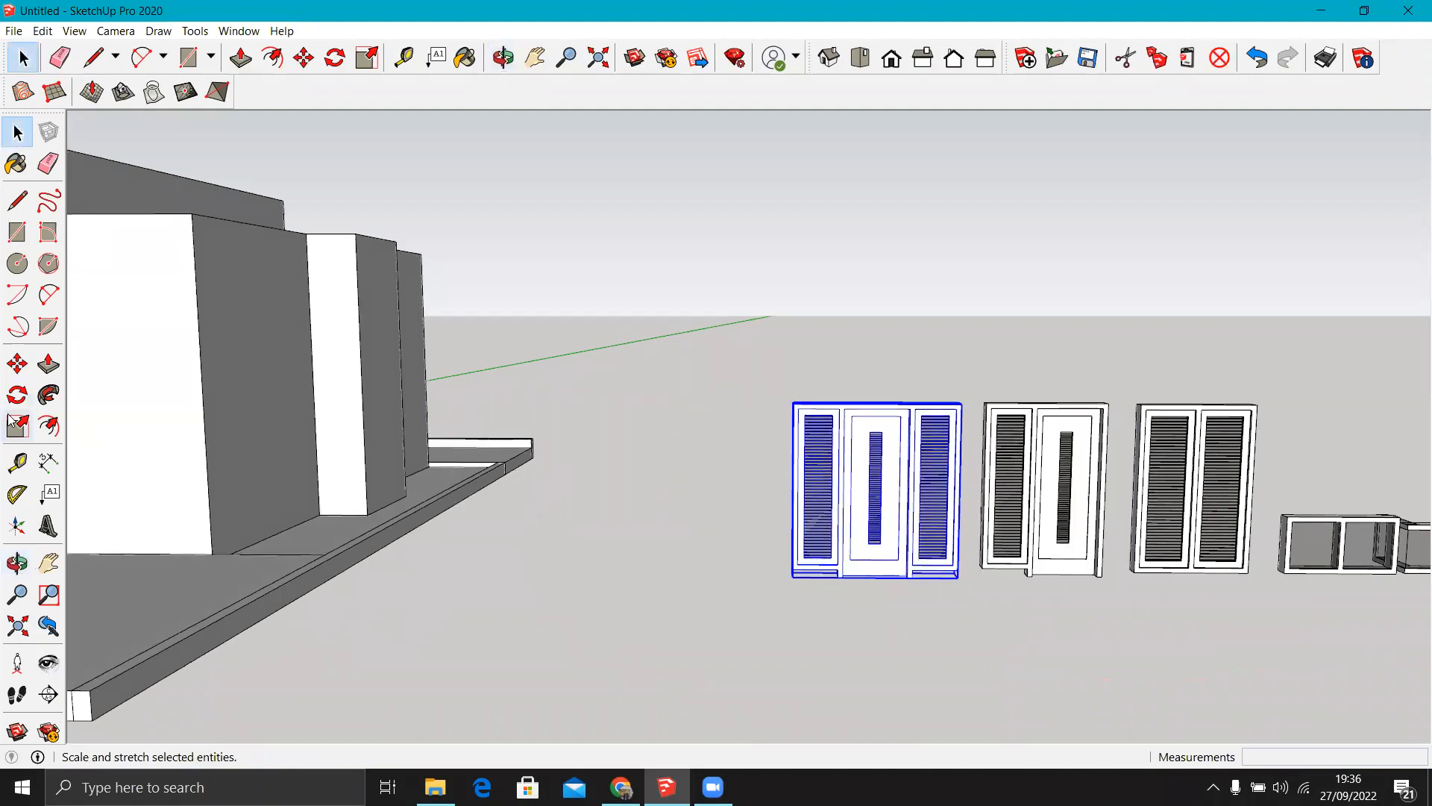
{"action": "left_click", "coordinate": [19, 362]}
{"action": "middle_click_drag", "start_coordinate": [894, 491], "coordinate": [20, 638]}
{"action": "scroll", "coordinate": [525, 430], "scroll_direction": "up", "scroll_amount": 4}
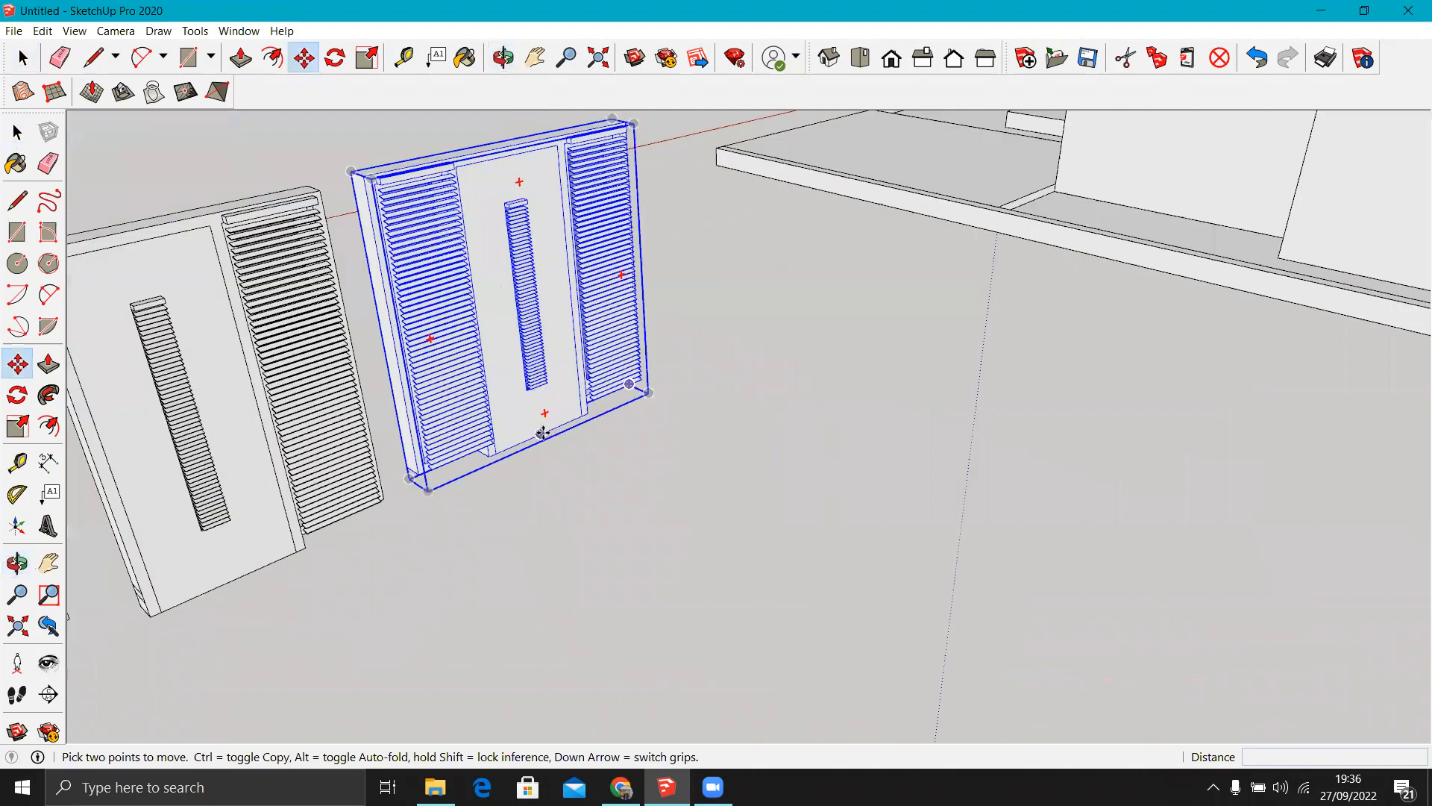
{"action": "left_click", "coordinate": [543, 433]}
{"action": "scroll", "coordinate": [438, 600], "scroll_direction": "down", "scroll_amount": 3}
{"action": "scroll", "coordinate": [775, 307], "scroll_direction": "down", "scroll_amount": 6}
{"action": "scroll", "coordinate": [701, 329], "scroll_direction": "up", "scroll_amount": 6}
{"action": "middle_click_drag", "start_coordinate": [657, 412], "coordinate": [533, 458]}
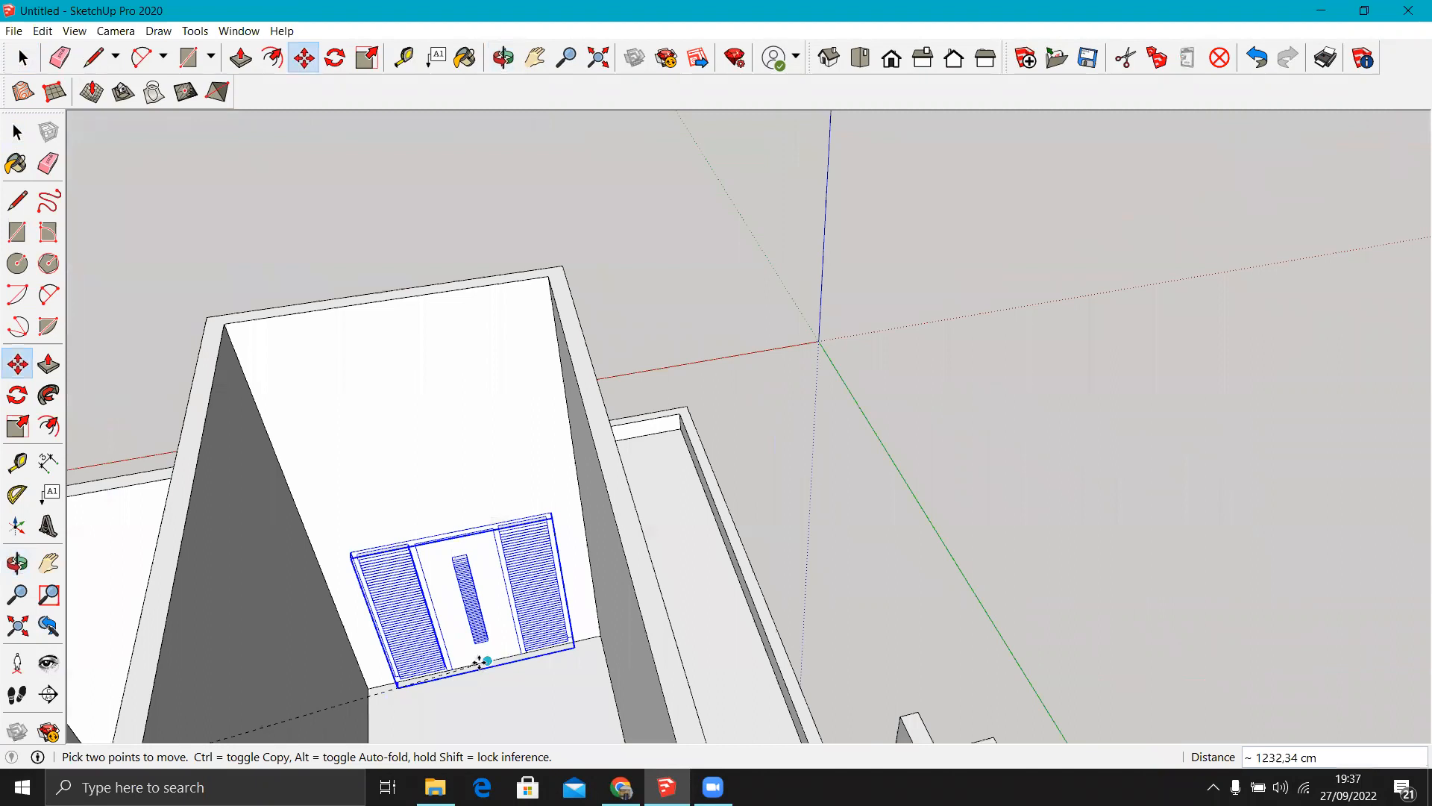
{"action": "left_click", "coordinate": [479, 663]}
Outline the door unit on the outer front wall with a large rectangle and a 92 × 10 cm rectangle below the door, erasing their shared line.
{"action": "scroll", "coordinate": [904, 363], "scroll_direction": "down", "scroll_amount": 1}
{"action": "scroll", "coordinate": [1010, 400], "scroll_direction": "down", "scroll_amount": 2}
{"action": "middle_click_drag", "start_coordinate": [1387, 461], "coordinate": [1042, 366]}
{"action": "scroll", "coordinate": [1032, 449], "scroll_direction": "up", "scroll_amount": 3}
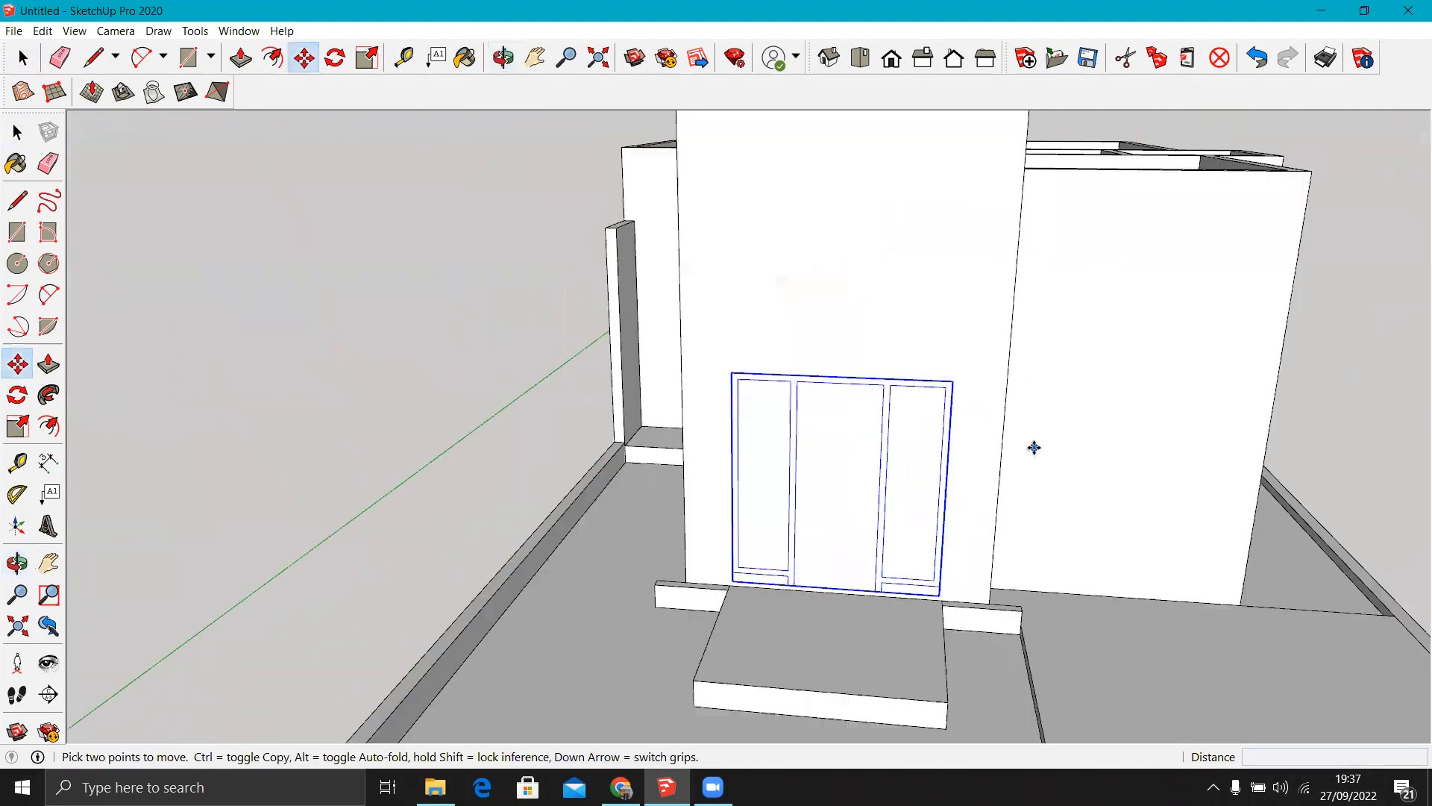
{"action": "key", "text": "space"}
{"action": "scroll", "coordinate": [947, 481], "scroll_direction": "down", "scroll_amount": 2}
{"action": "scroll", "coordinate": [956, 495], "scroll_direction": "up", "scroll_amount": 3}
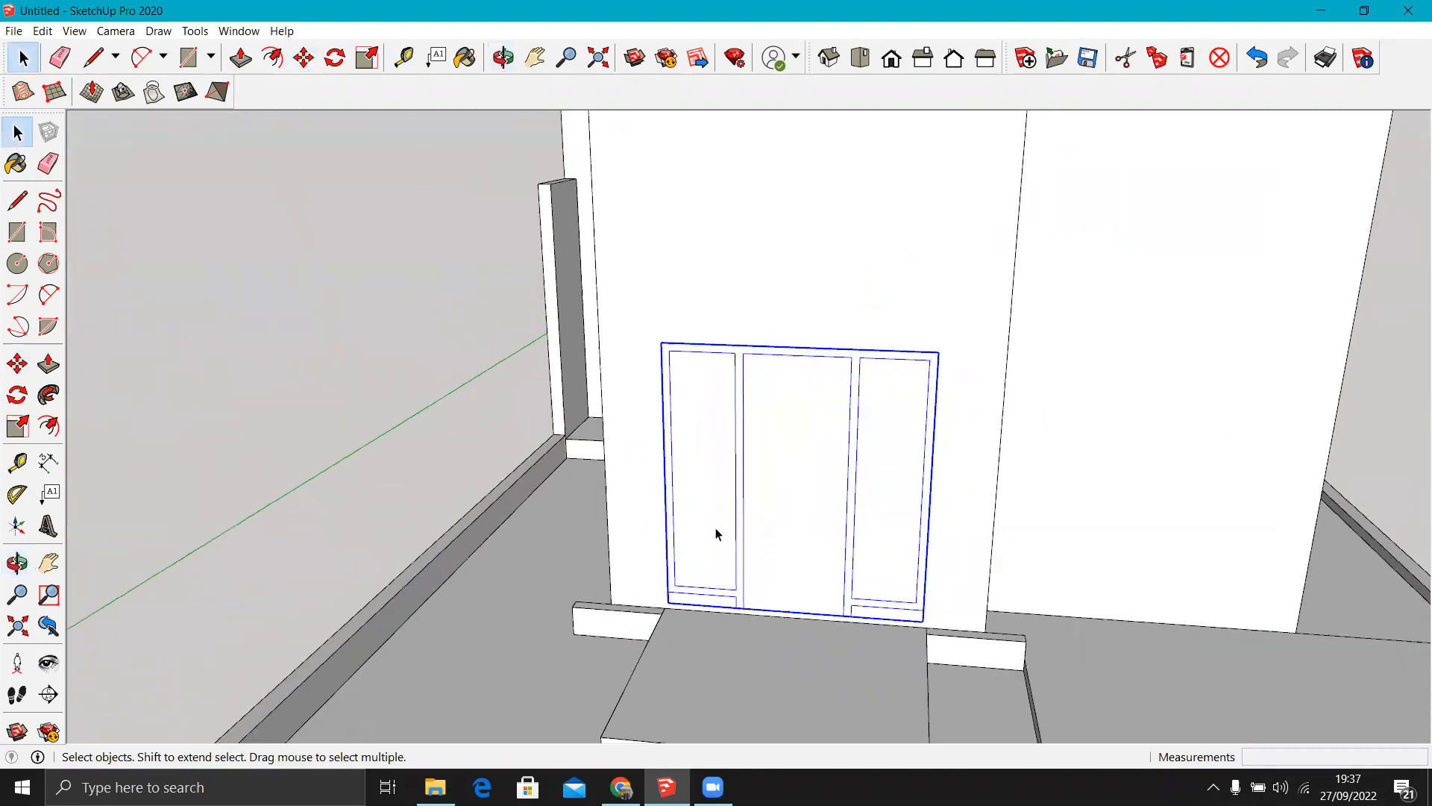
{"action": "left_click", "coordinate": [17, 233]}
{"action": "left_click", "coordinate": [669, 591]}
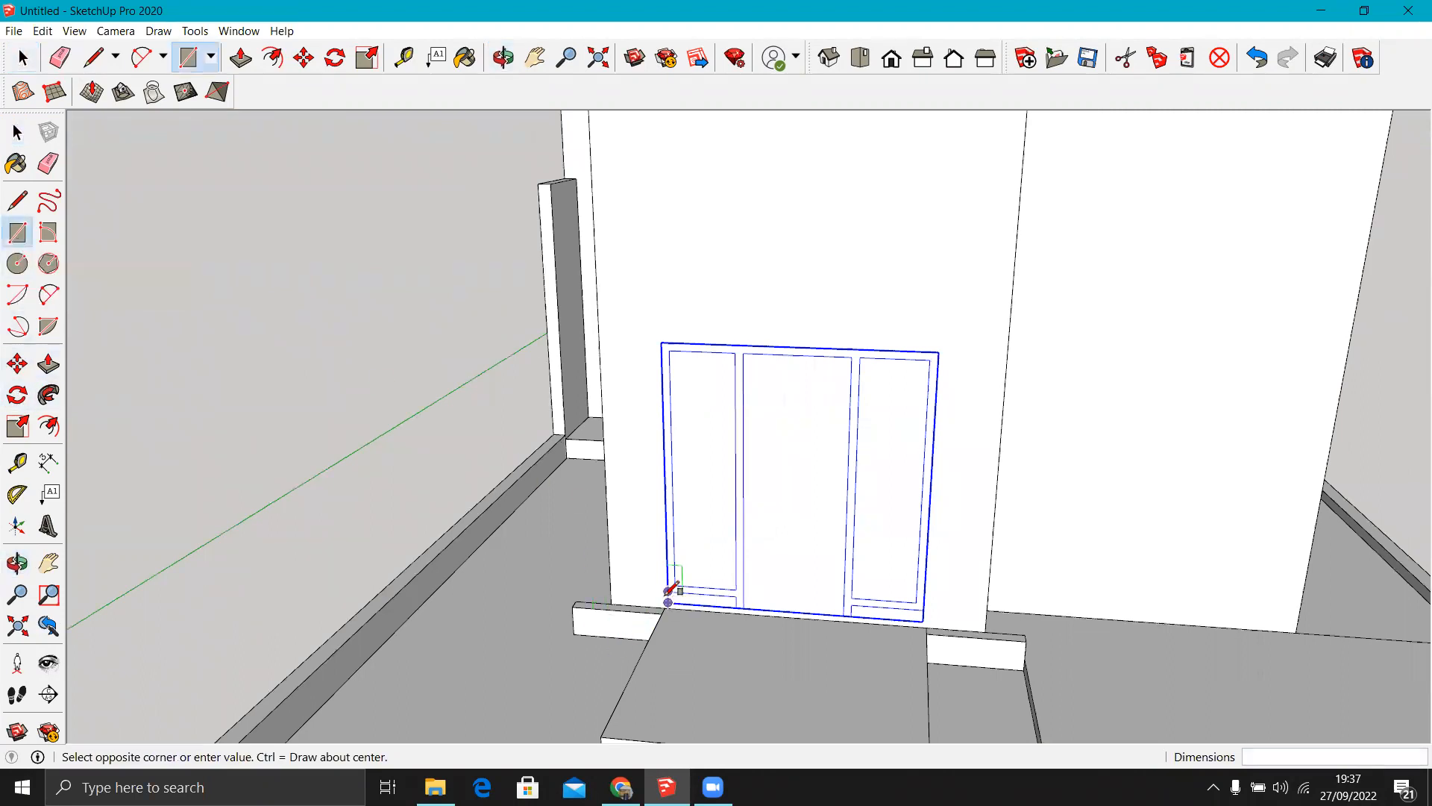
{"action": "scroll", "coordinate": [736, 668], "scroll_direction": "up", "scroll_amount": 3}
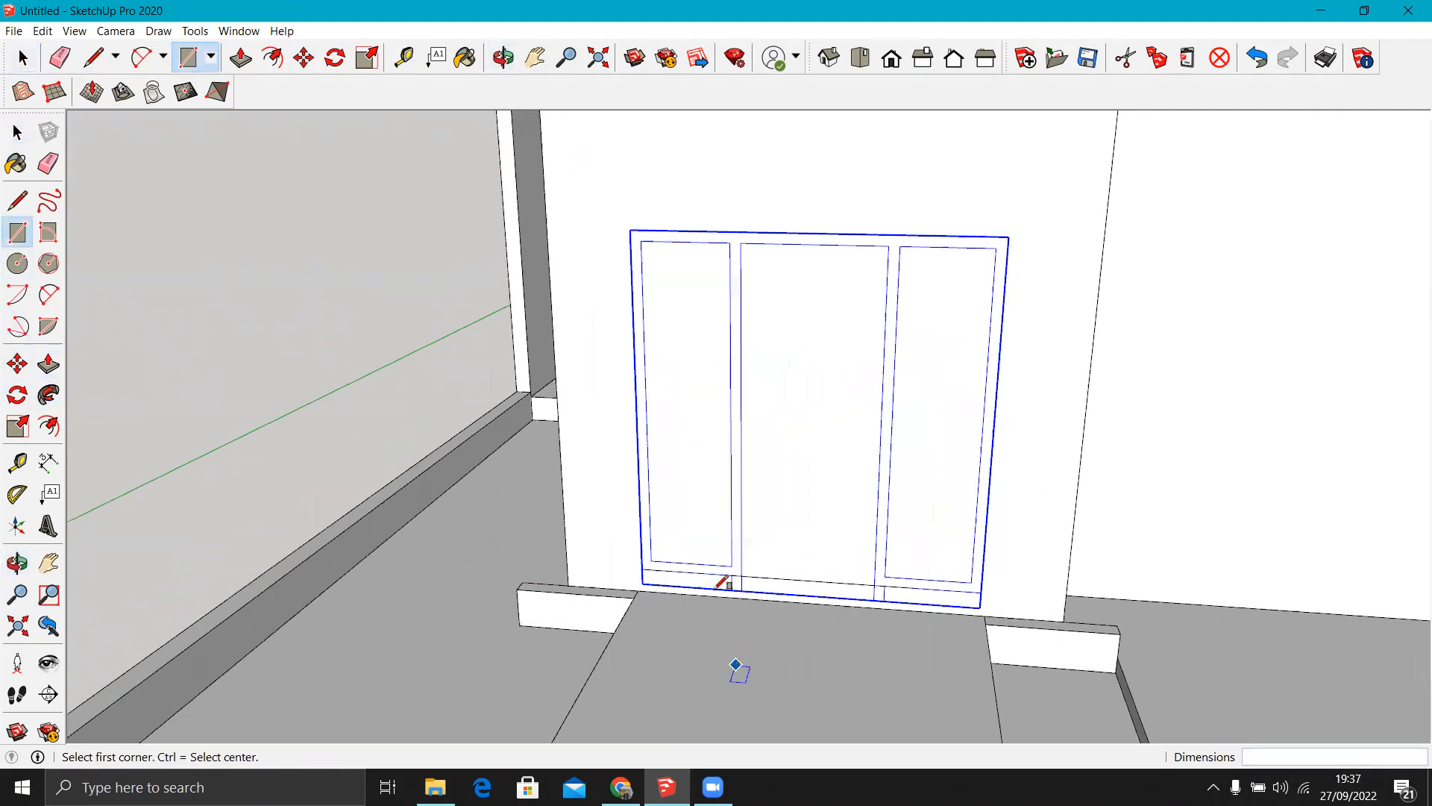
{"action": "left_click", "coordinate": [995, 552]}
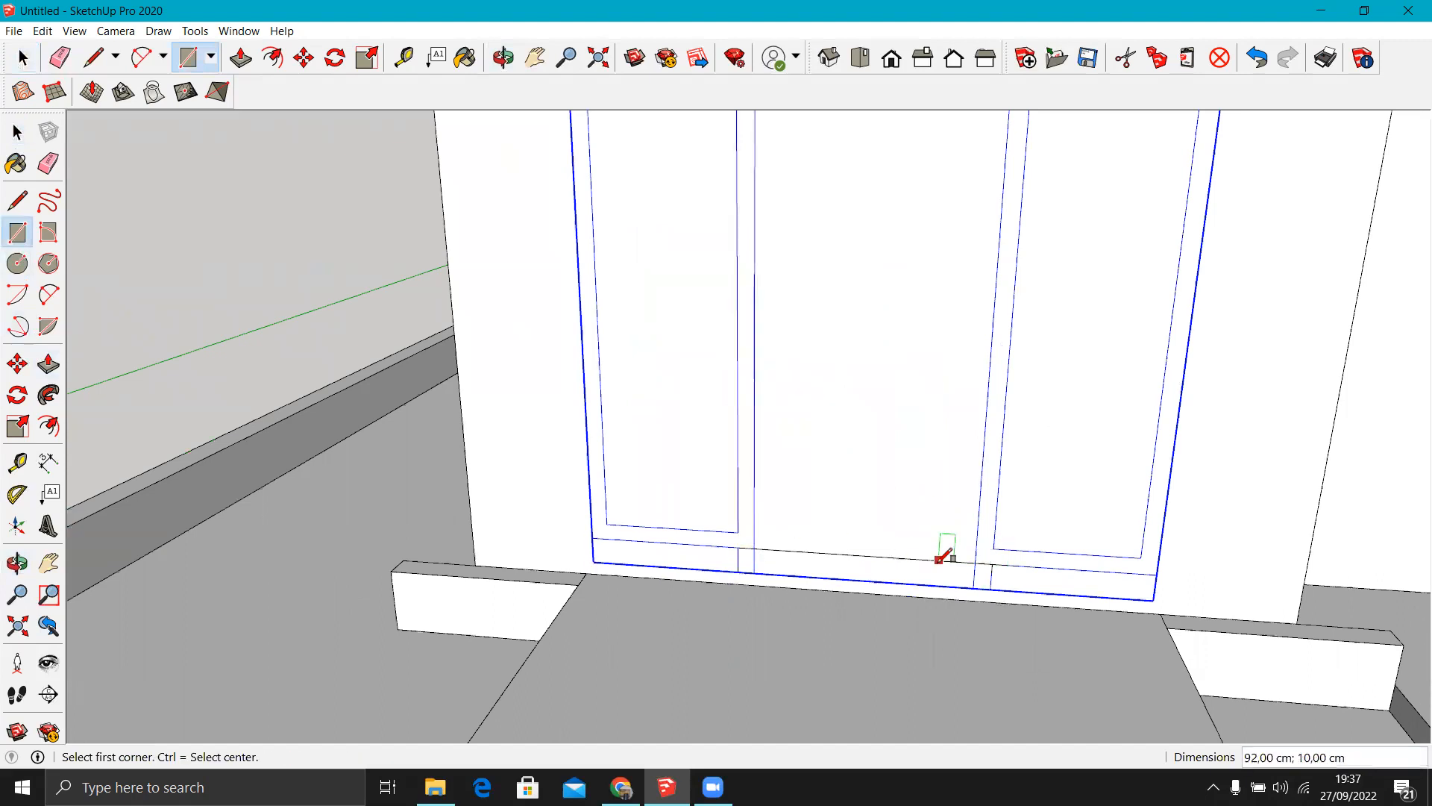
{"action": "key", "text": "e"}
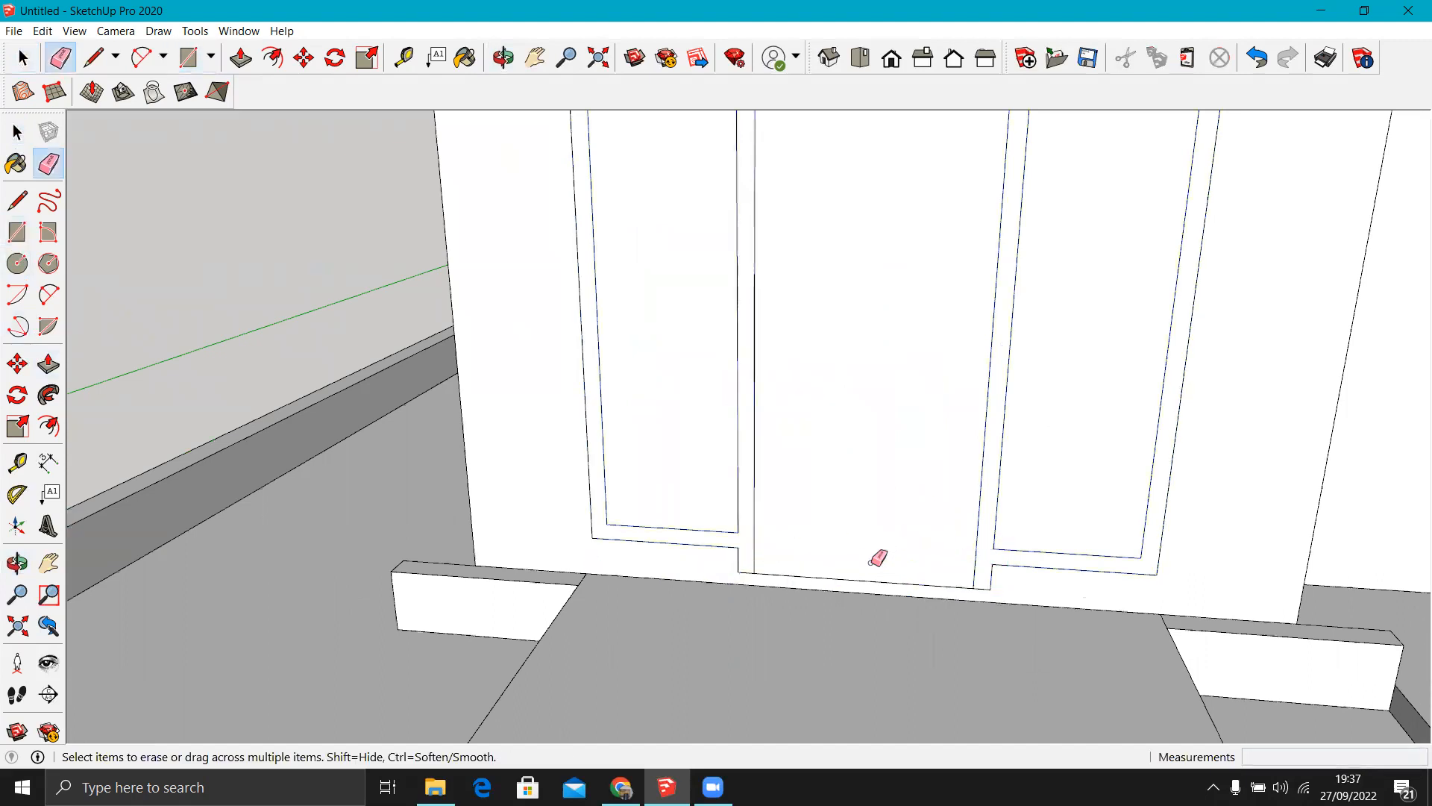
{"action": "scroll", "coordinate": [873, 560], "scroll_direction": "down", "scroll_amount": 3}
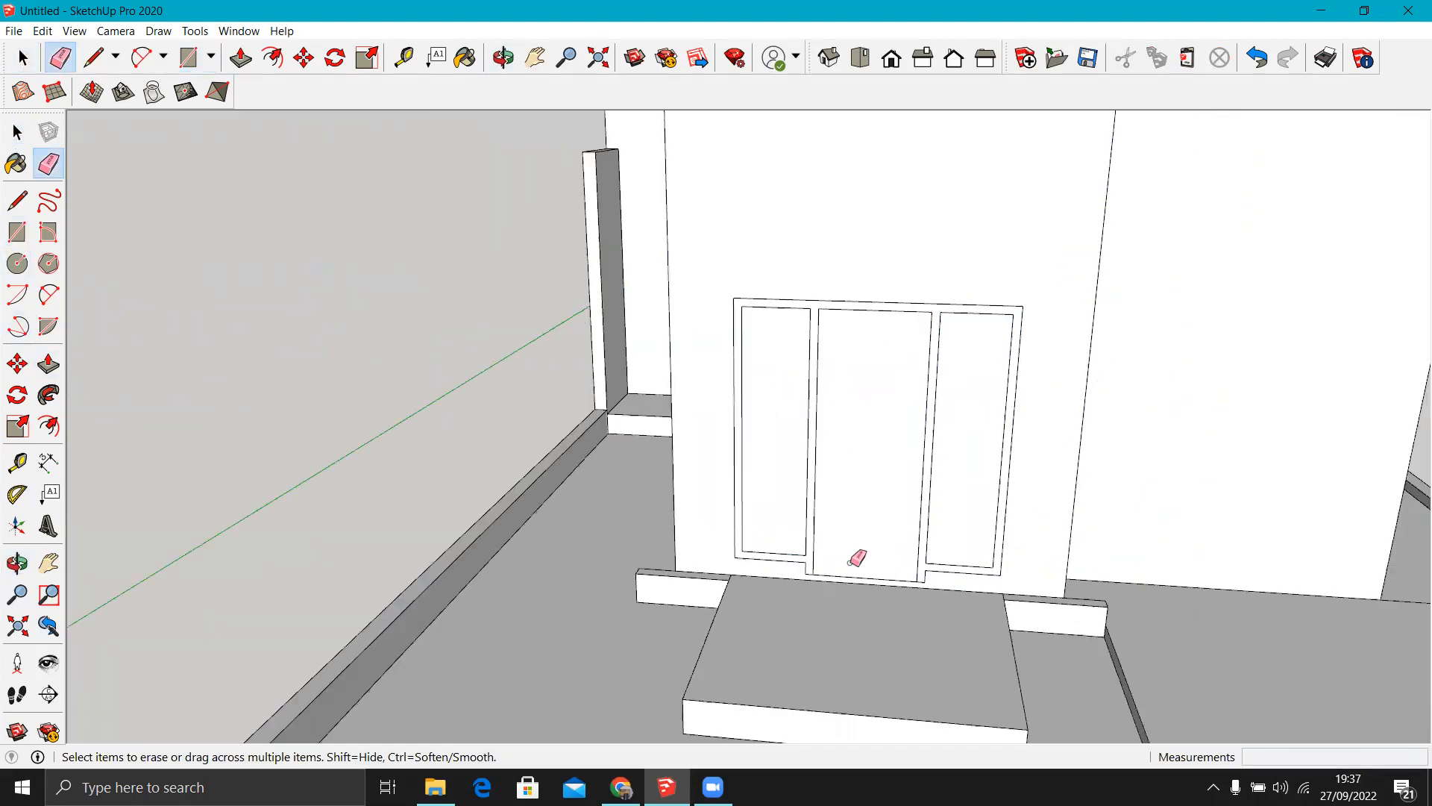
Push the outlined front wall face 15 cm inward to cut the opening for the door unit.
{"action": "left_click", "coordinate": [48, 364]}
{"action": "left_click", "coordinate": [866, 446]}
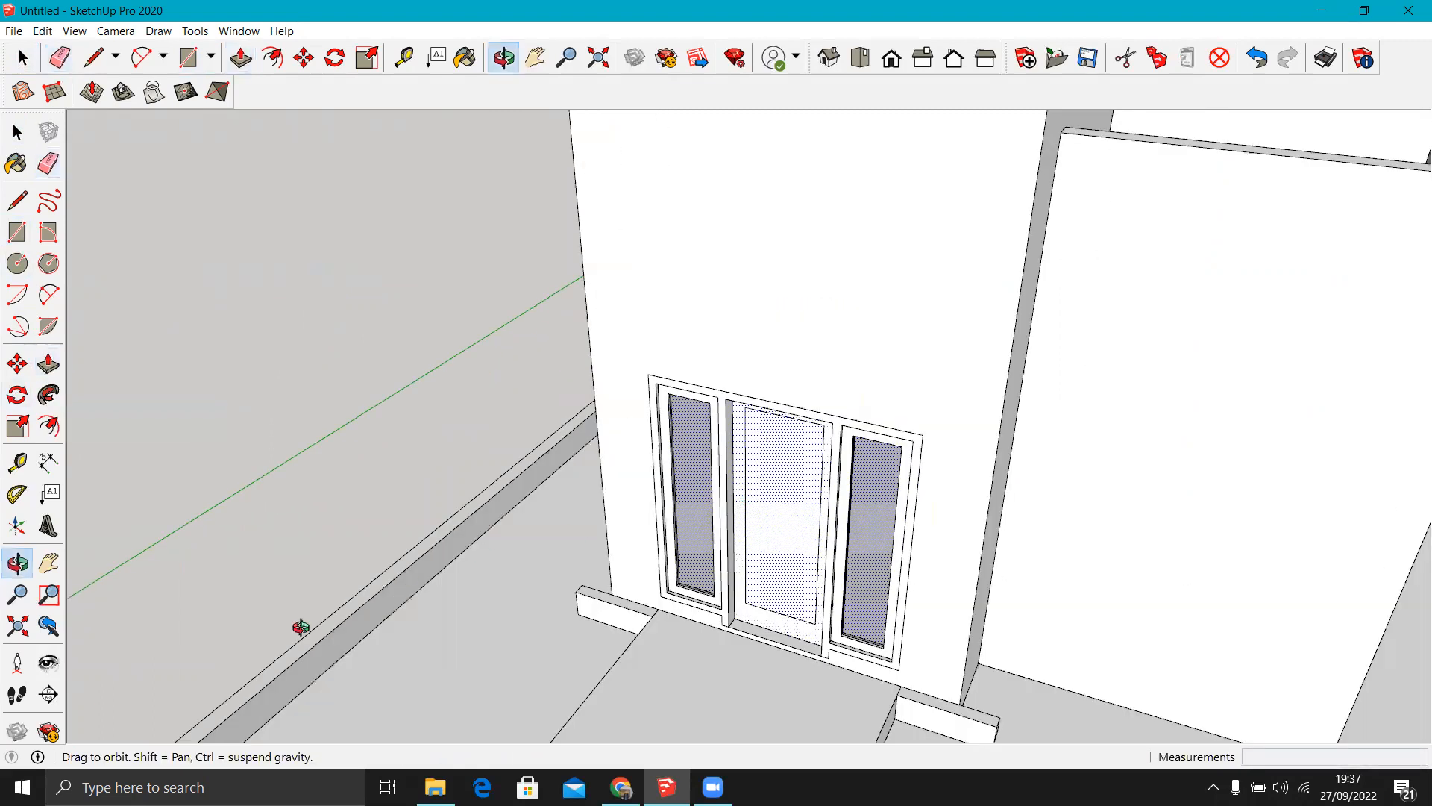
{"action": "middle_click_drag", "start_coordinate": [297, 624], "coordinate": [389, 211]}
{"action": "left_click", "coordinate": [385, 215]}
{"action": "middle_click_drag", "start_coordinate": [433, 343], "coordinate": [817, 345]}
{"action": "middle_click_drag", "start_coordinate": [968, 296], "coordinate": [701, 481]}
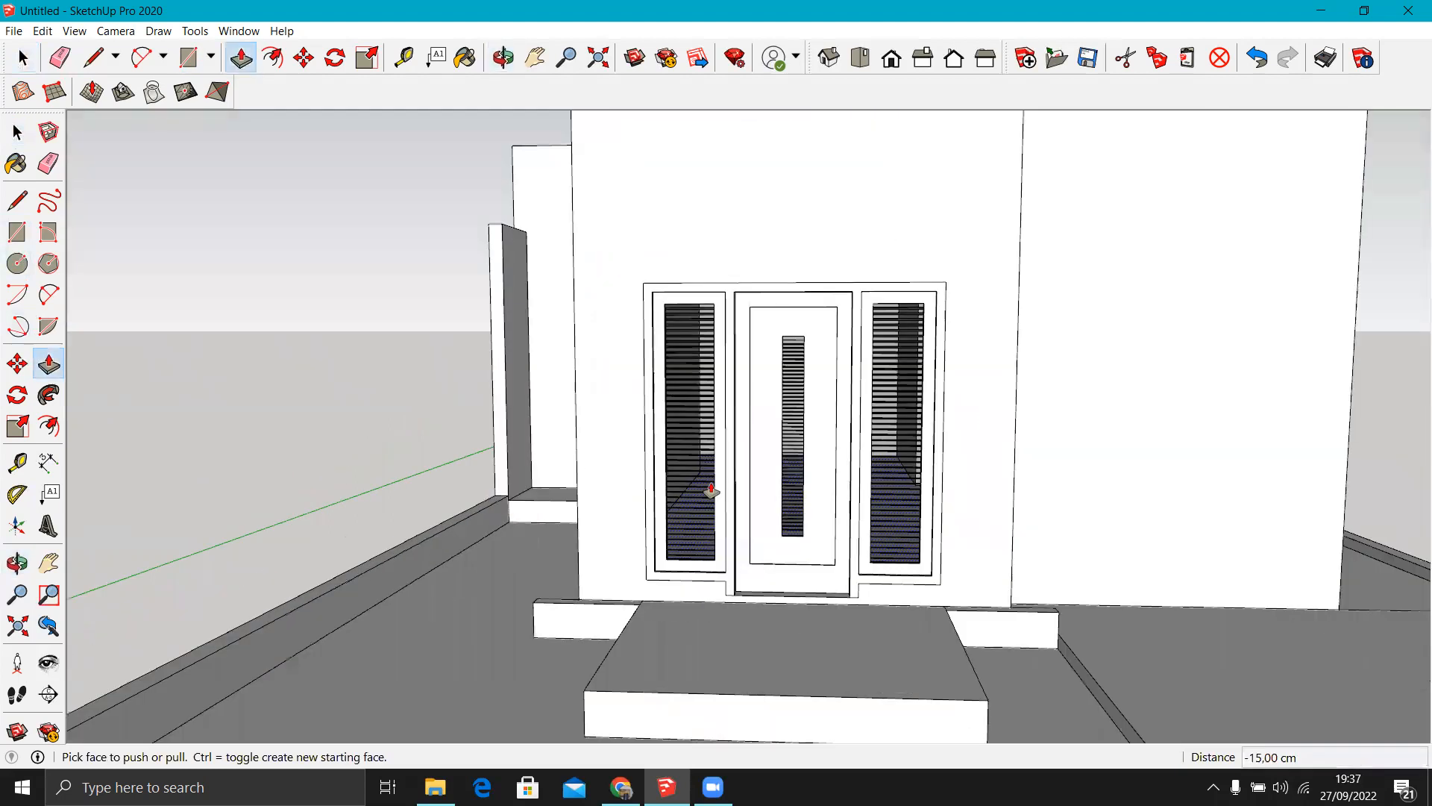
{"action": "scroll", "coordinate": [746, 463], "scroll_direction": "up", "scroll_amount": 5}
{"action": "middle_click_drag", "start_coordinate": [784, 450], "coordinate": [698, 524]}
{"action": "scroll", "coordinate": [684, 489], "scroll_direction": "down", "scroll_amount": 10}
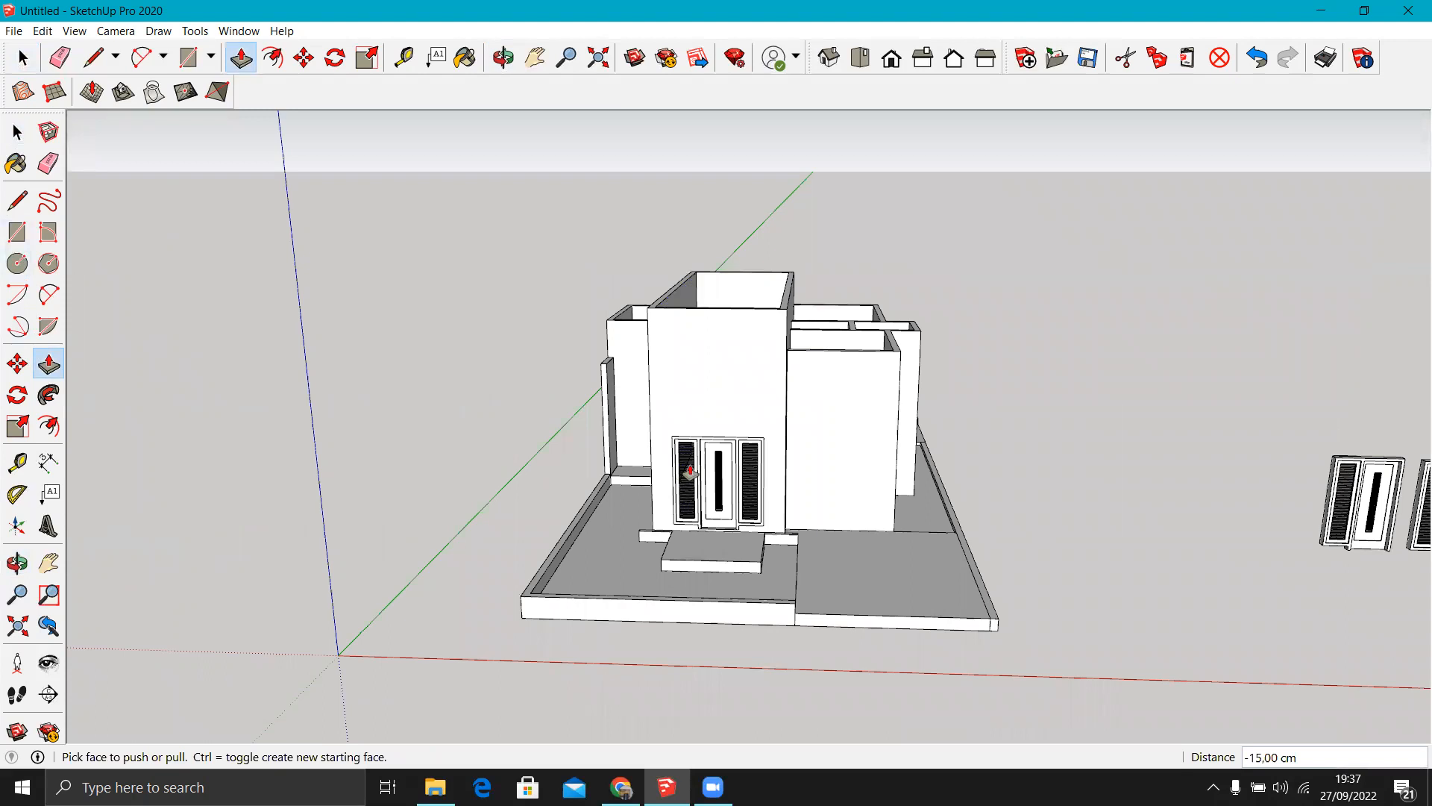
Move the louvred door unit with one side window by its bottom corner to the inner base corner of the narrow side room's front wall.
{"action": "scroll", "coordinate": [857, 473], "scroll_direction": "down", "scroll_amount": 3}
{"action": "scroll", "coordinate": [1119, 507], "scroll_direction": "up", "scroll_amount": 4}
{"action": "key", "text": "space"}
{"action": "left_click", "coordinate": [1124, 523]}
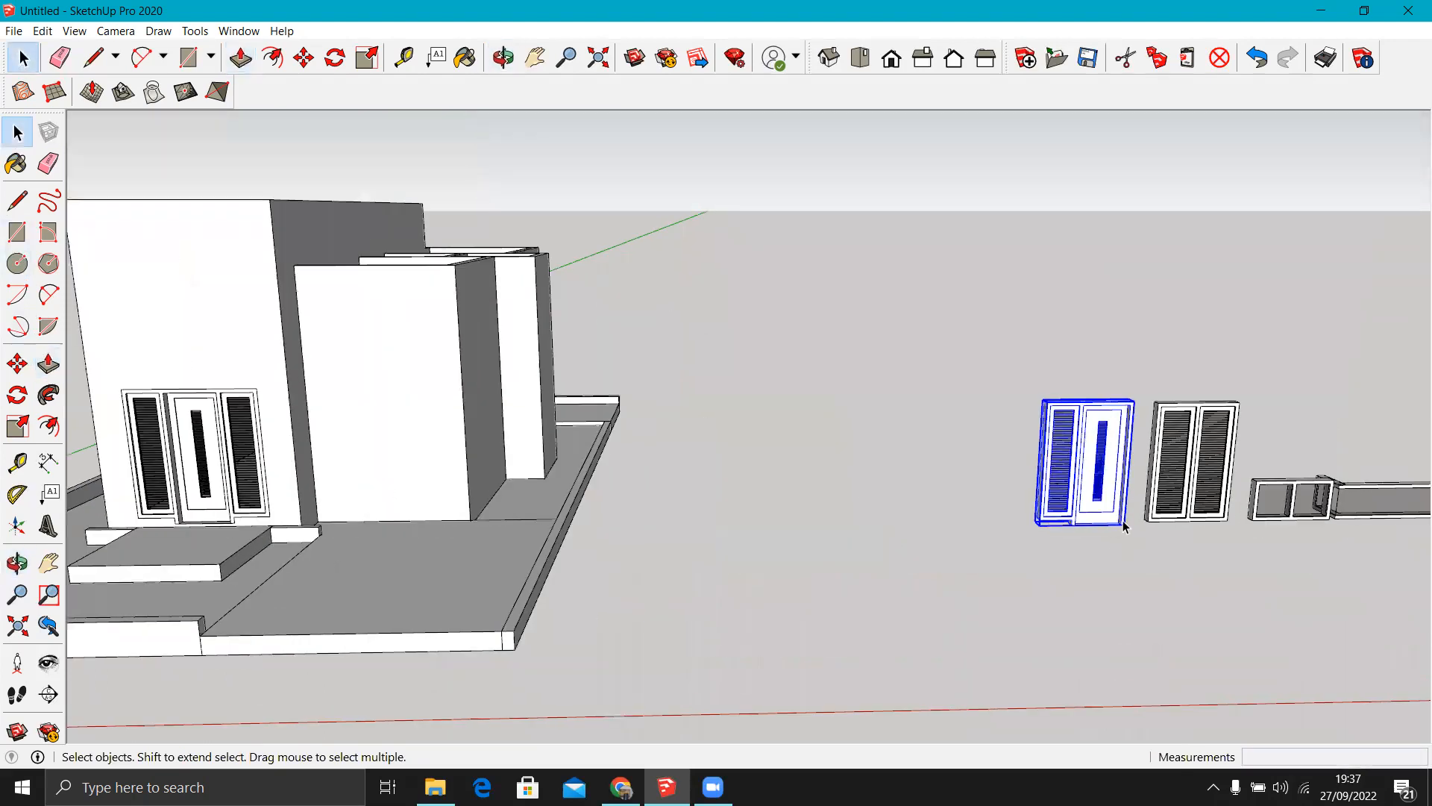
{"action": "scroll", "coordinate": [1123, 525], "scroll_direction": "up", "scroll_amount": 3}
{"action": "left_click", "coordinate": [19, 366]}
{"action": "middle_click_drag", "start_coordinate": [796, 488], "coordinate": [381, 408]}
{"action": "scroll", "coordinate": [350, 414], "scroll_direction": "up", "scroll_amount": 3}
{"action": "scroll", "coordinate": [323, 425], "scroll_direction": "up", "scroll_amount": 2}
{"action": "scroll", "coordinate": [323, 425], "scroll_direction": "up", "scroll_amount": 2}
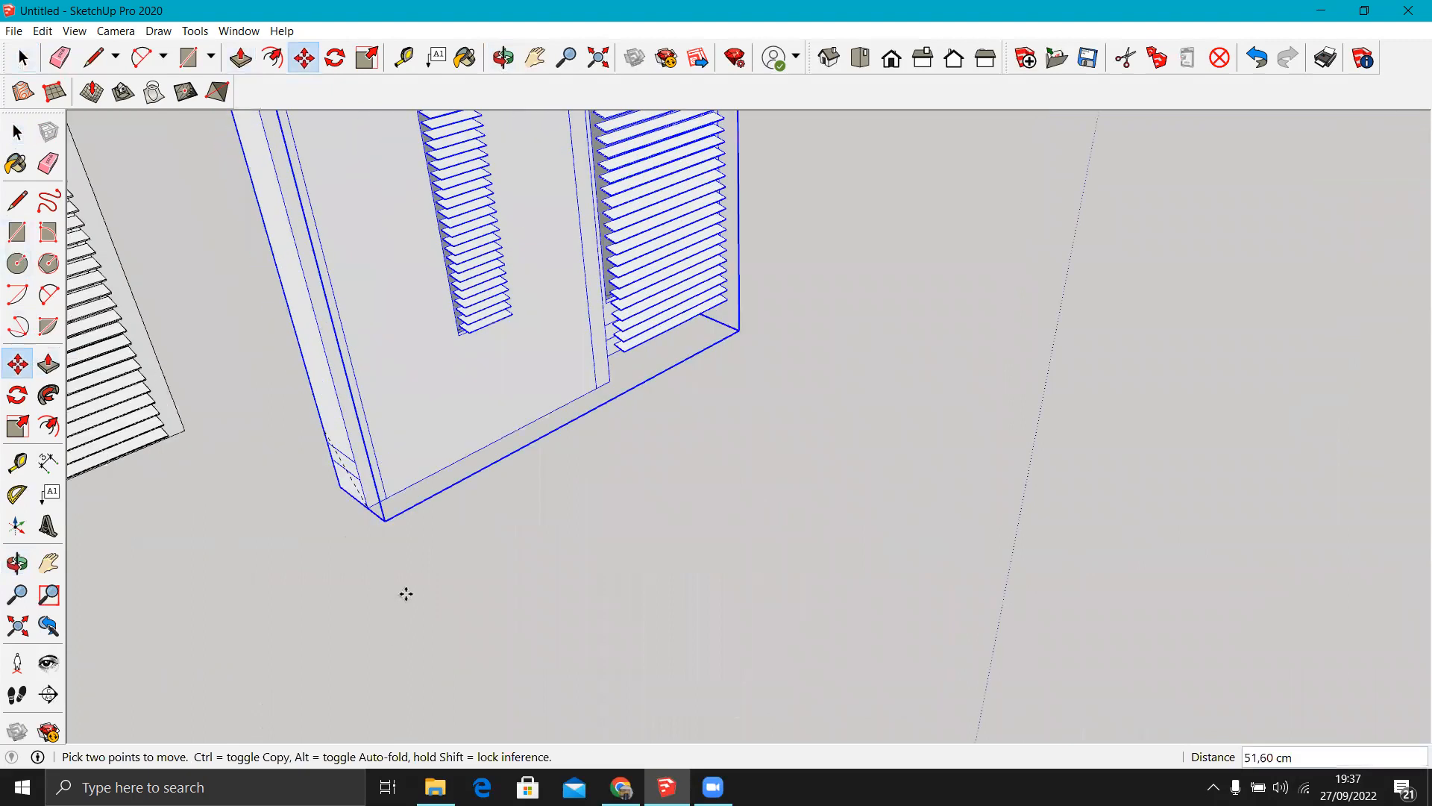
{"action": "scroll", "coordinate": [406, 605], "scroll_direction": "down", "scroll_amount": 8}
{"action": "scroll", "coordinate": [643, 395], "scroll_direction": "up", "scroll_amount": 5}
{"action": "middle_click_drag", "start_coordinate": [705, 328], "coordinate": [261, 485]}
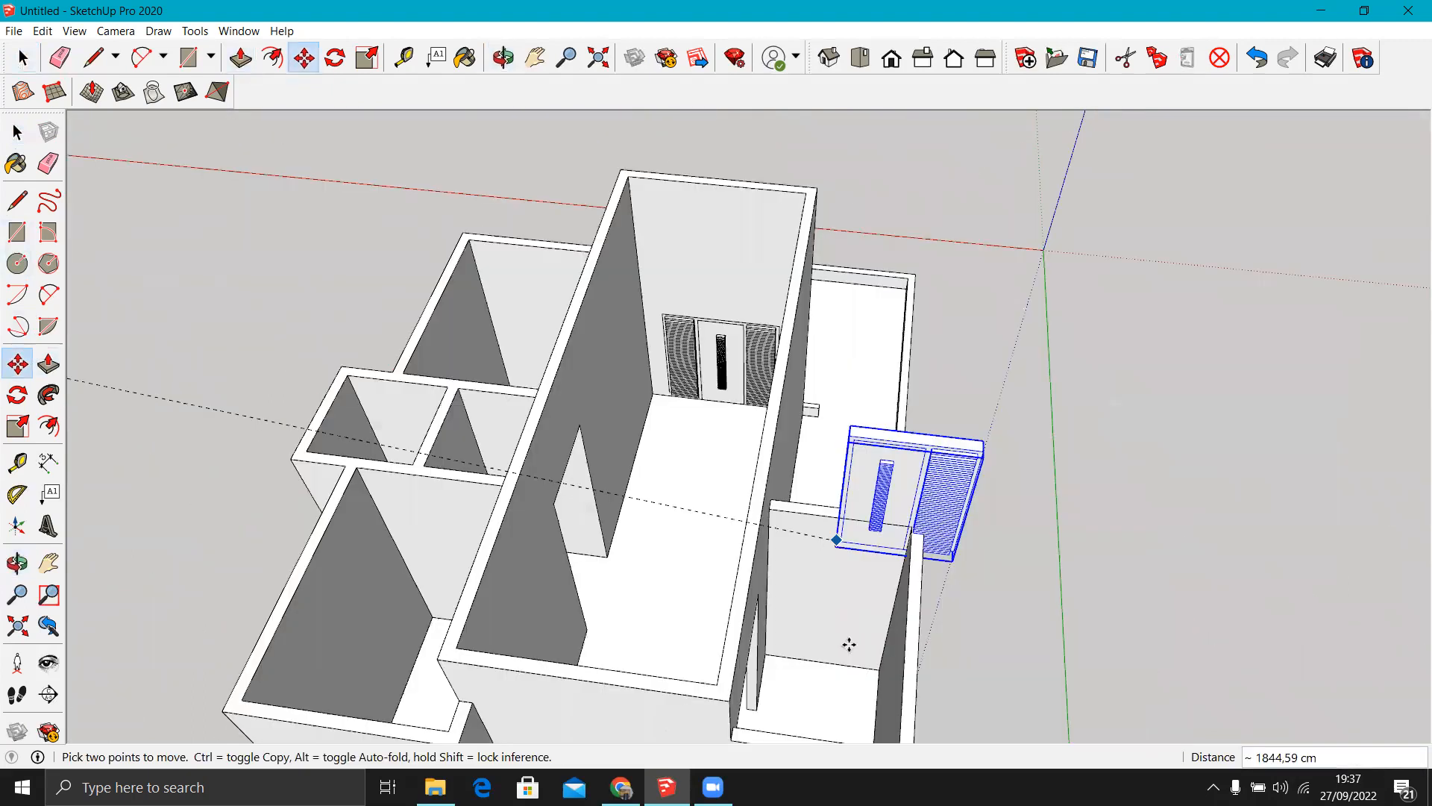
{"action": "scroll", "coordinate": [770, 653], "scroll_direction": "up", "scroll_amount": 4}
{"action": "scroll", "coordinate": [689, 674], "scroll_direction": "up", "scroll_amount": 2}
{"action": "left_click", "coordinate": [686, 666]}
Outline the one-window door unit on the side room's outer wall with two rectangles, and erase the line between them below the door.
{"action": "scroll", "coordinate": [556, 417], "scroll_direction": "down", "scroll_amount": 1}
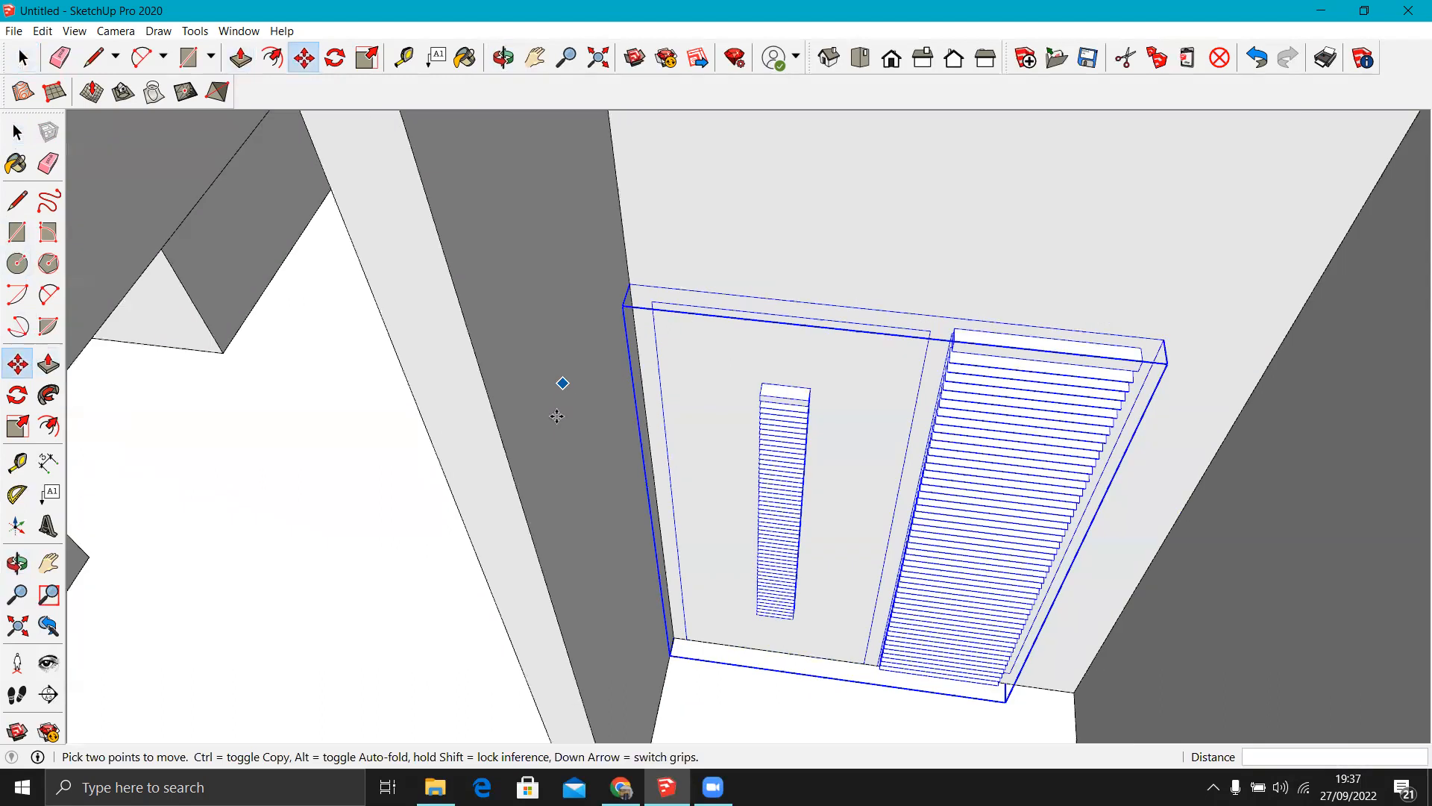
{"action": "middle_click_drag", "start_coordinate": [693, 460], "coordinate": [616, 273]}
{"action": "scroll", "coordinate": [710, 476], "scroll_direction": "down", "scroll_amount": 5}
{"action": "scroll", "coordinate": [607, 241], "scroll_direction": "up", "scroll_amount": 4}
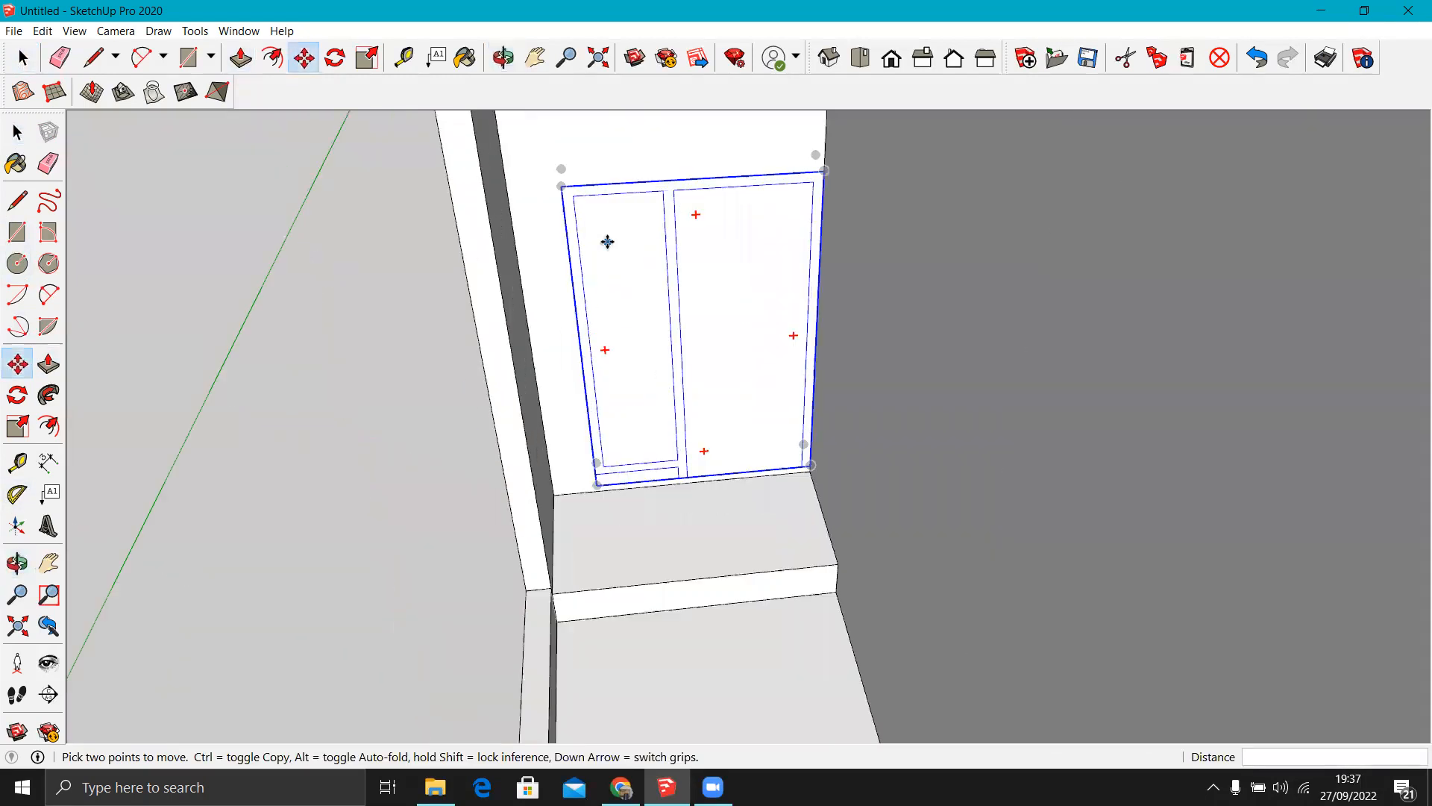
{"action": "left_click", "coordinate": [17, 232]}
{"action": "left_click", "coordinate": [601, 471]}
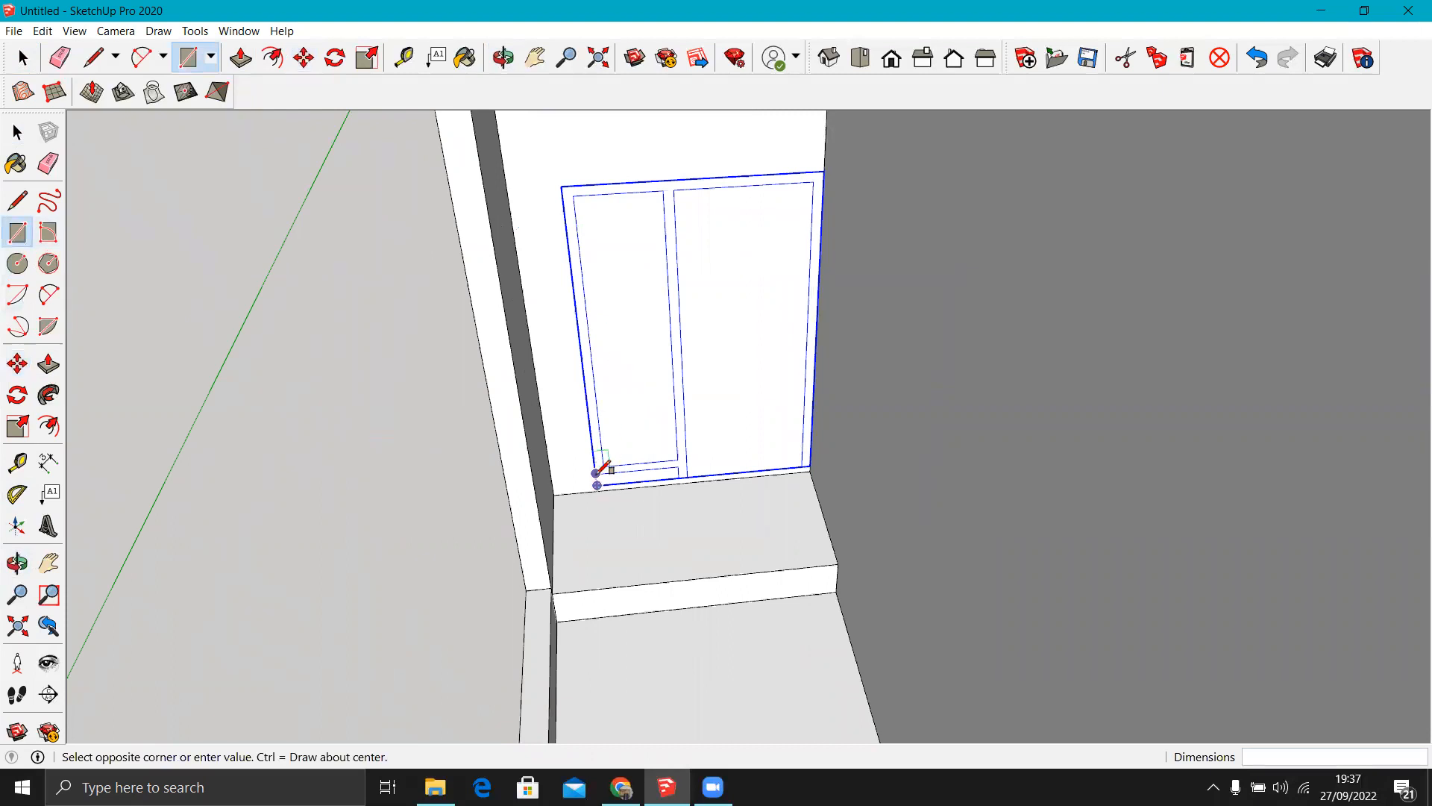
{"action": "left_click", "coordinate": [827, 170]}
{"action": "scroll", "coordinate": [700, 458], "scroll_direction": "up", "scroll_amount": 2}
{"action": "scroll", "coordinate": [695, 460], "scroll_direction": "up", "scroll_amount": 2}
{"action": "left_click", "coordinate": [722, 466]}
{"action": "left_click", "coordinate": [1048, 409]}
{"action": "key", "text": "e"}
{"action": "mouse_move", "coordinate": [911, 425]}
{"action": "middle_mouse_down"}
{"action": "mouse_move", "coordinate": [550, 569]}
{"action": "mouse_move", "coordinate": [373, 485]}
{"action": "middle_mouse_up"}
Push the outlined face of the side room's wall through the wall thickness to cut the opening for the one-window door unit.
{"action": "left_click", "coordinate": [52, 365]}
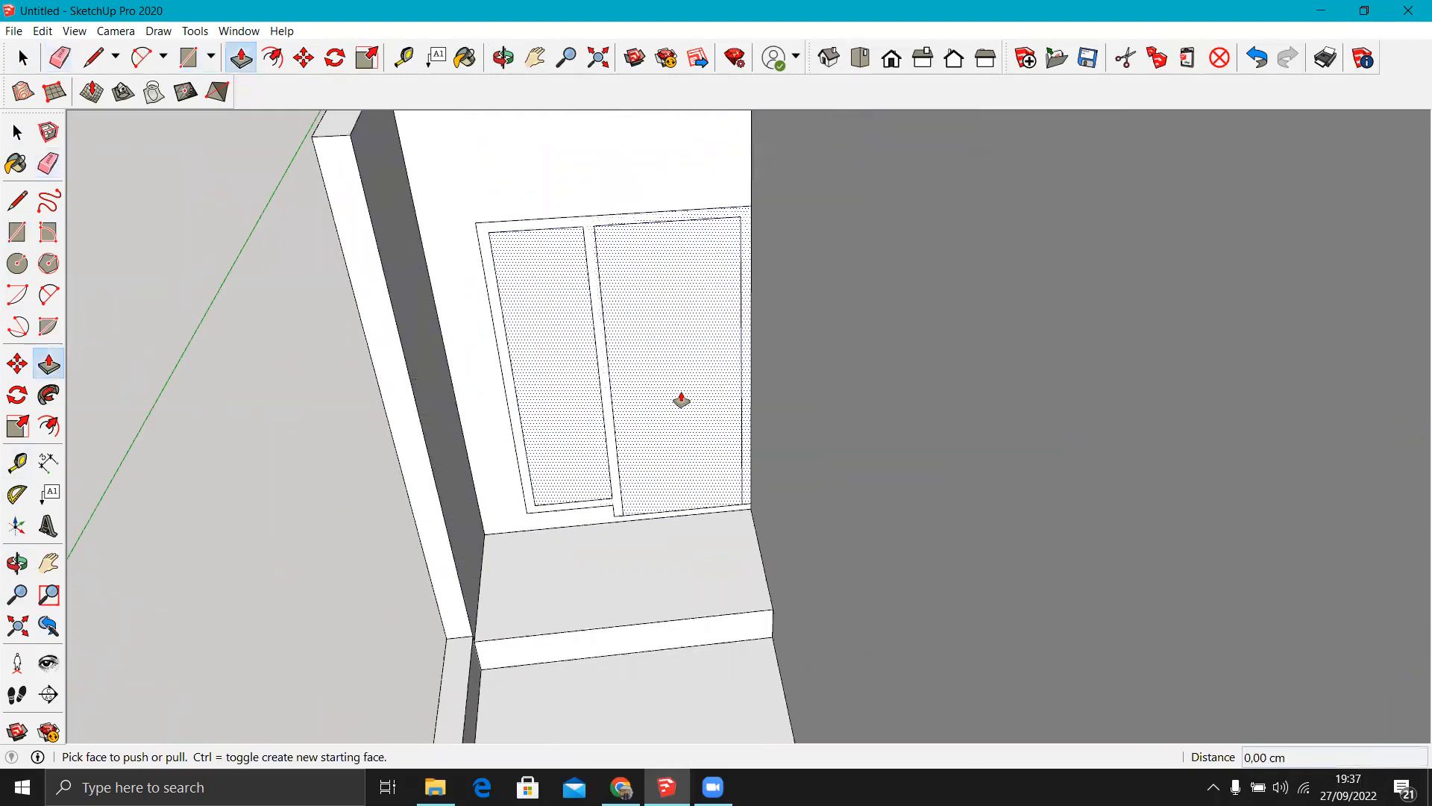
{"action": "left_click", "coordinate": [681, 400]}
{"action": "middle_click_drag", "start_coordinate": [748, 377], "coordinate": [1141, 372]}
{"action": "left_click", "coordinate": [1122, 311]}
{"action": "middle_click_drag", "start_coordinate": [1234, 376], "coordinate": [1009, 338]}
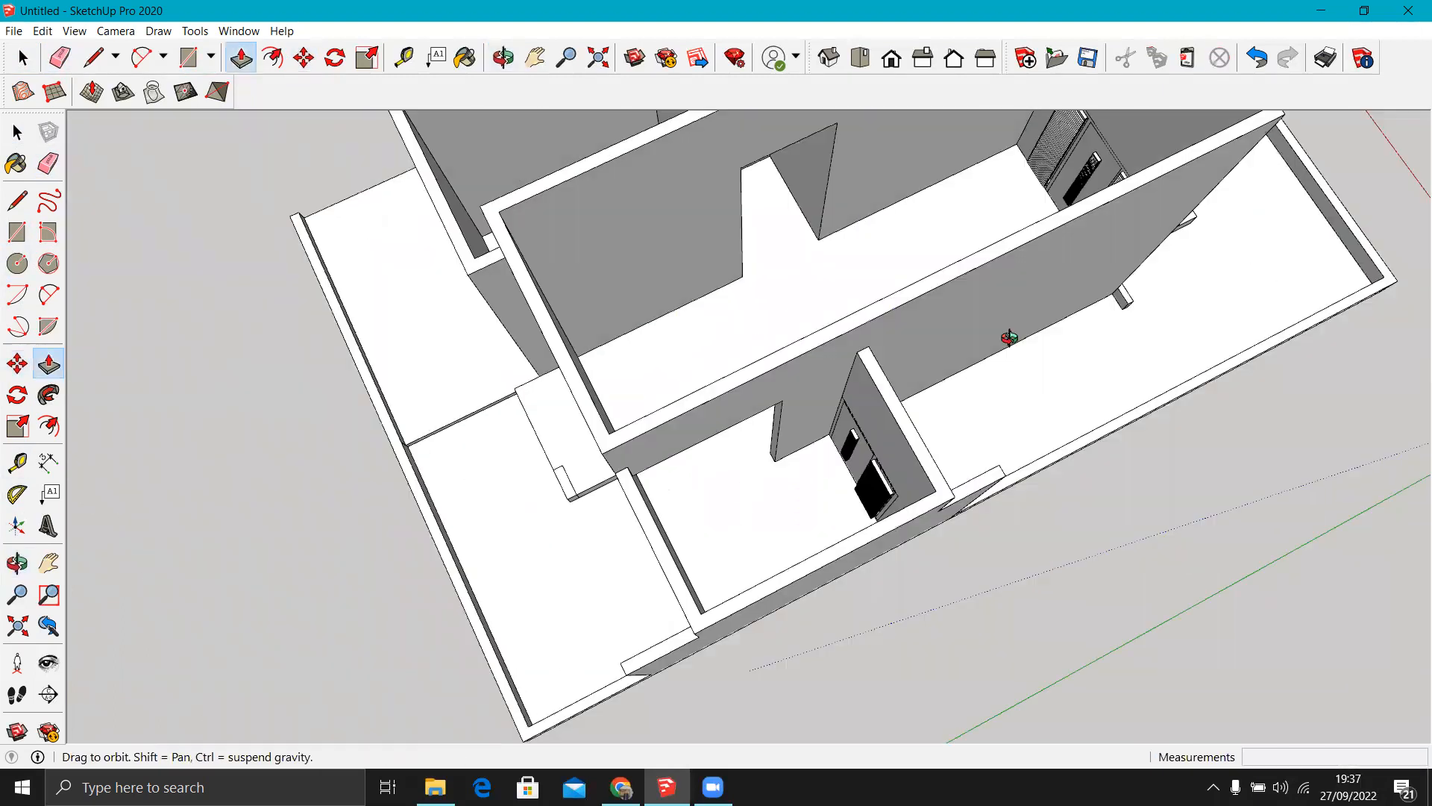
{"action": "middle_click_drag", "start_coordinate": [411, 185], "coordinate": [549, 403]}
{"action": "scroll", "coordinate": [685, 432], "scroll_direction": "down", "scroll_amount": 5}
{"action": "middle_click_drag", "start_coordinate": [685, 432], "coordinate": [764, 313]}
{"action": "middle_click_drag", "start_coordinate": [842, 463], "coordinate": [1001, 361]}
{"action": "key", "text": "space"}
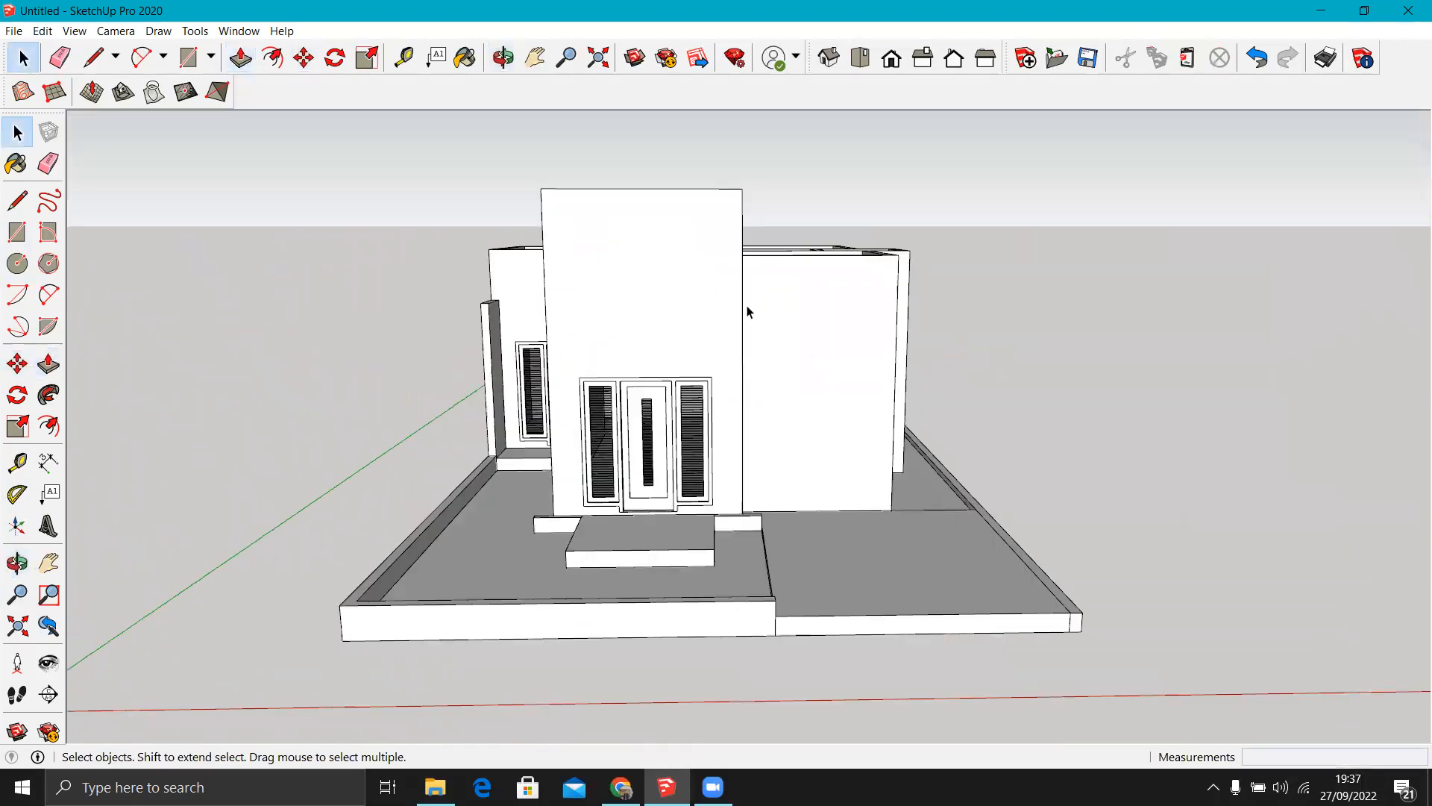
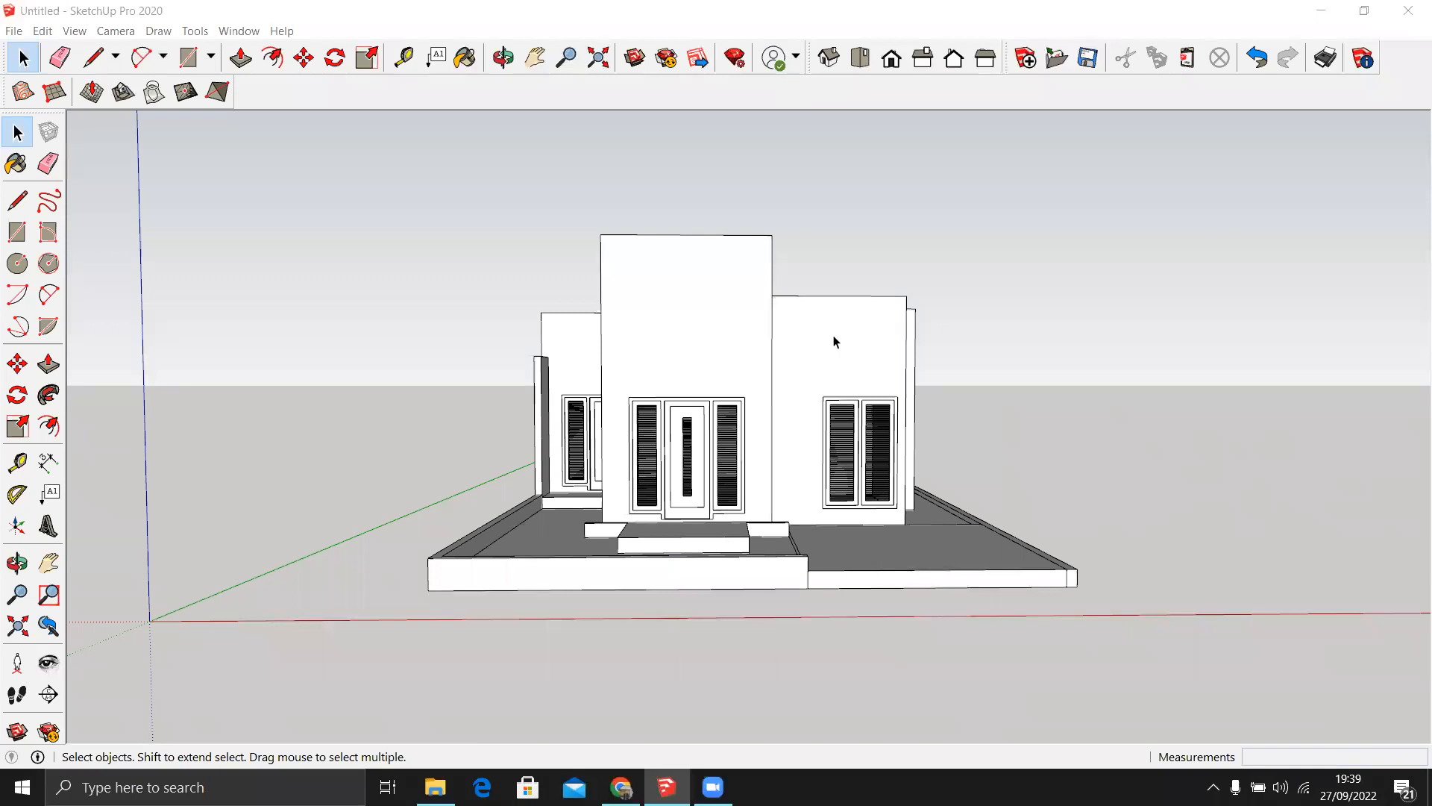
Copy the louvred double-window unit from the front wall to the open area about 479 cm away beside the house.
{"action": "middle_click_drag", "start_coordinate": [902, 419], "coordinate": [746, 524]}
{"action": "middle_click_drag", "start_coordinate": [877, 470], "coordinate": [865, 518]}
{"action": "left_click", "coordinate": [869, 520]}
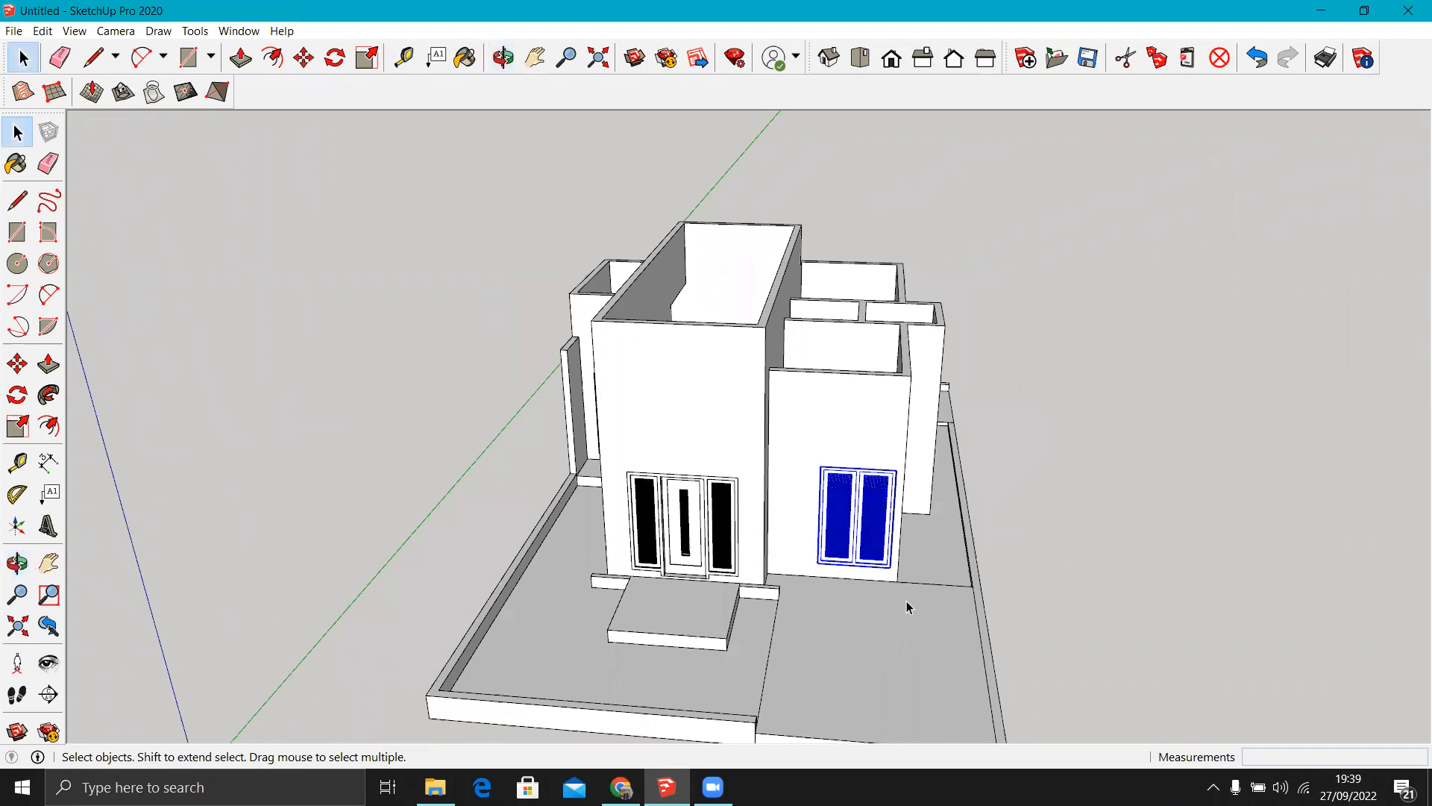
{"action": "scroll", "coordinate": [891, 532], "scroll_direction": "up", "scroll_amount": 2}
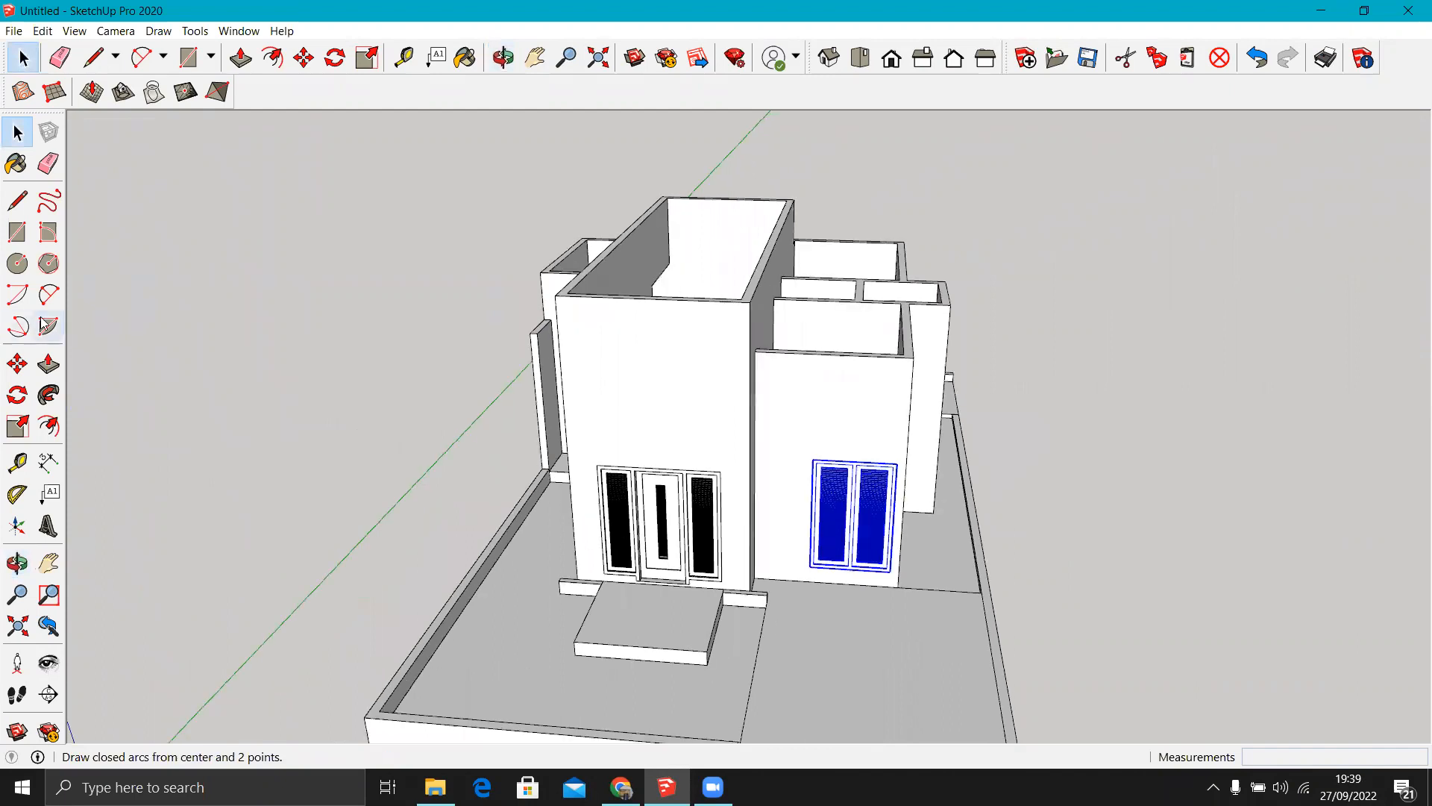
{"action": "left_click", "coordinate": [17, 363]}
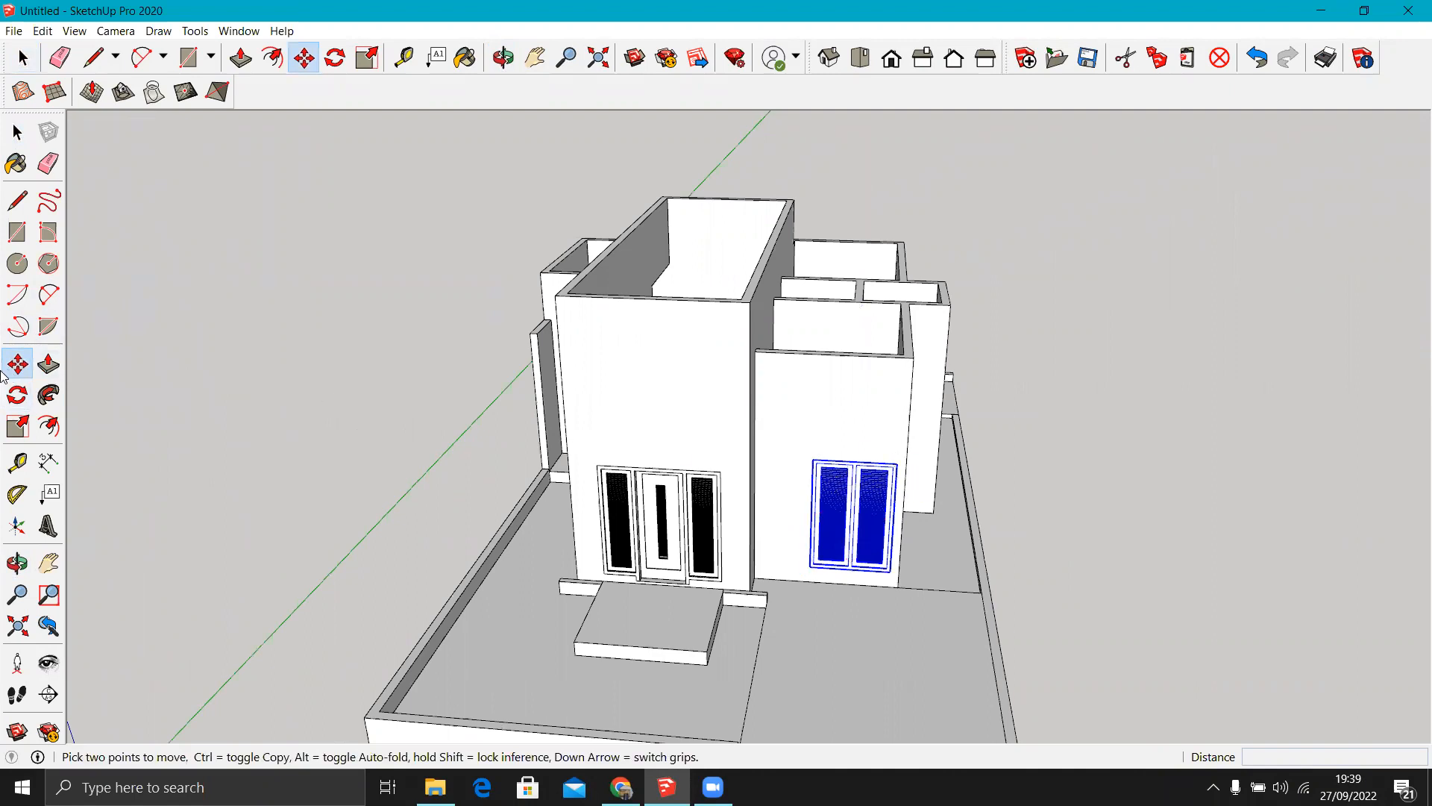
{"action": "left_click", "coordinate": [810, 567]}
{"action": "left_click", "coordinate": [1094, 589]}
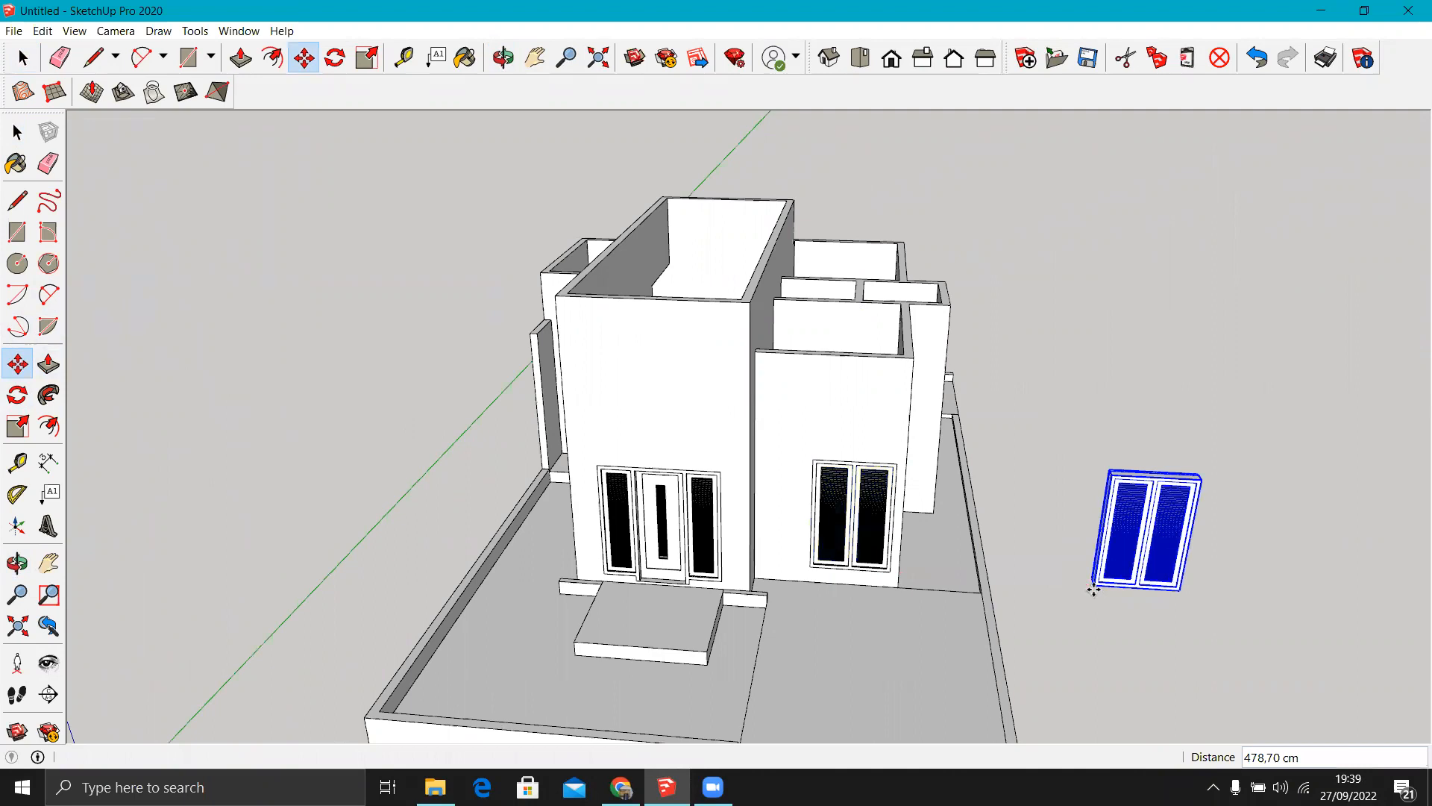
Rotate the copied double-window unit a quarter turn about the vertical axis so it runs parallel to the house's long side wall.
{"action": "left_click", "coordinate": [17, 395]}
{"action": "scroll", "coordinate": [224, 485], "scroll_direction": "down", "scroll_amount": 1}
{"action": "middle_click_drag", "start_coordinate": [1075, 500], "coordinate": [1063, 724]}
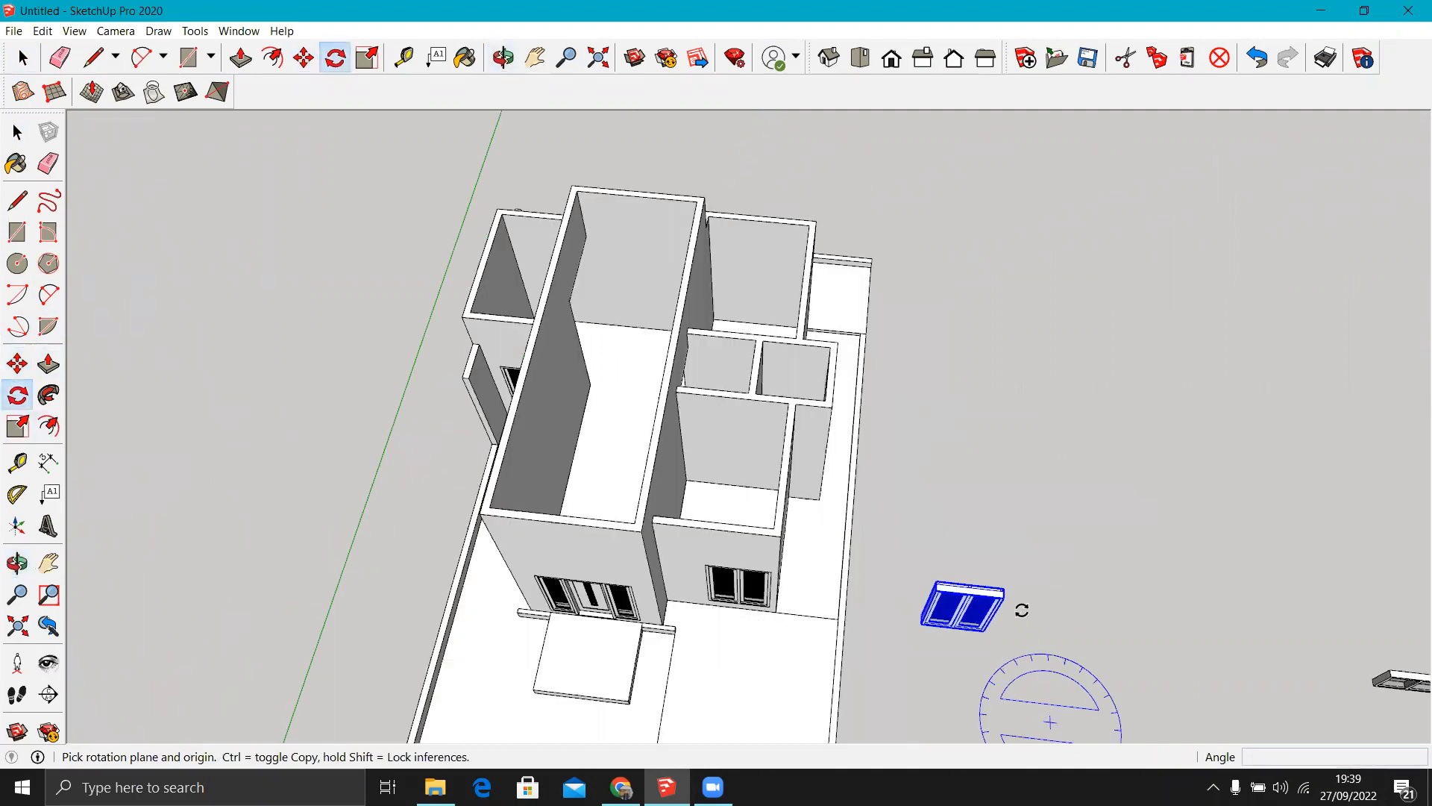
{"action": "scroll", "coordinate": [1023, 610], "scroll_direction": "up", "scroll_amount": 4}
{"action": "scroll", "coordinate": [872, 515], "scroll_direction": "up", "scroll_amount": 3}
{"action": "left_click", "coordinate": [831, 507]}
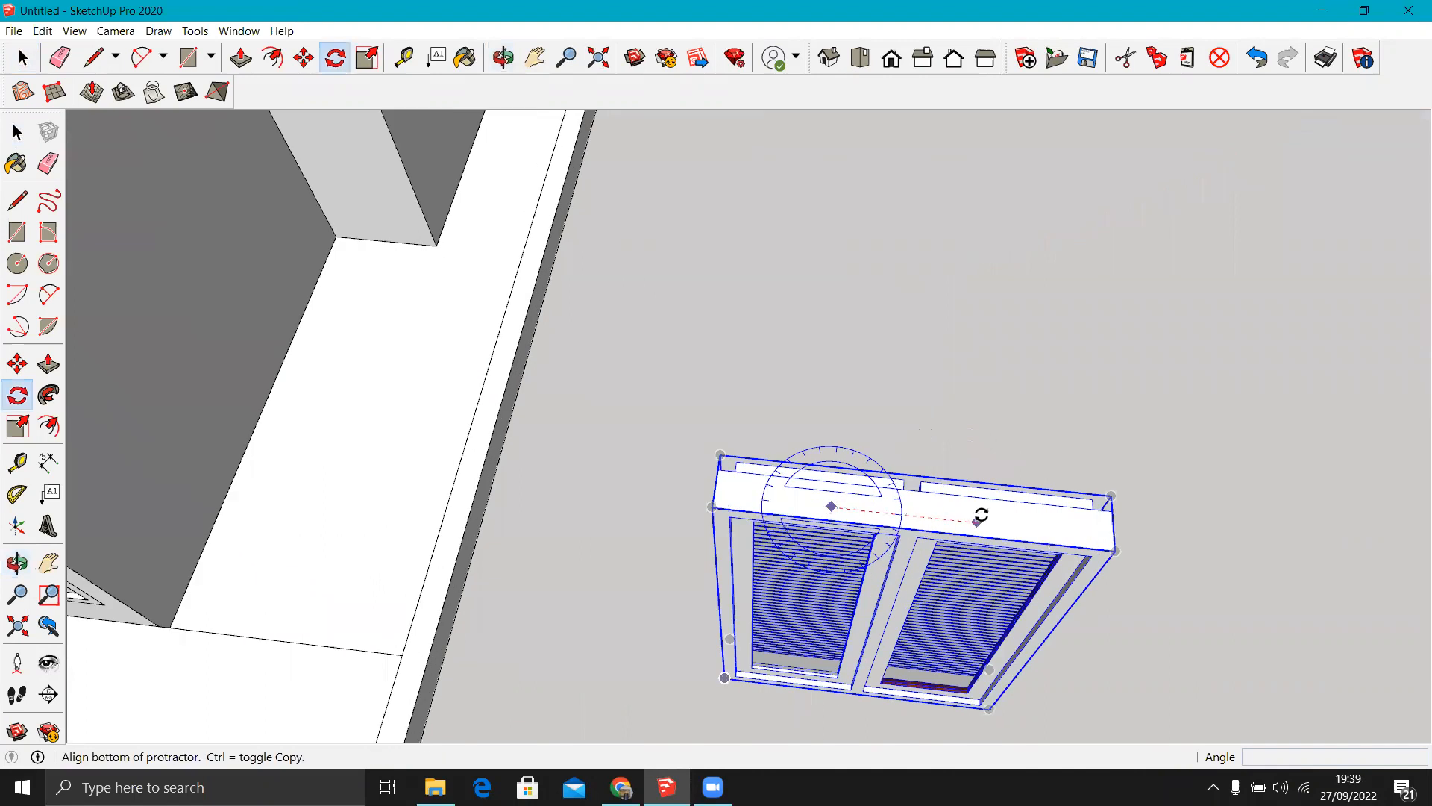
{"action": "left_click", "coordinate": [996, 522]}
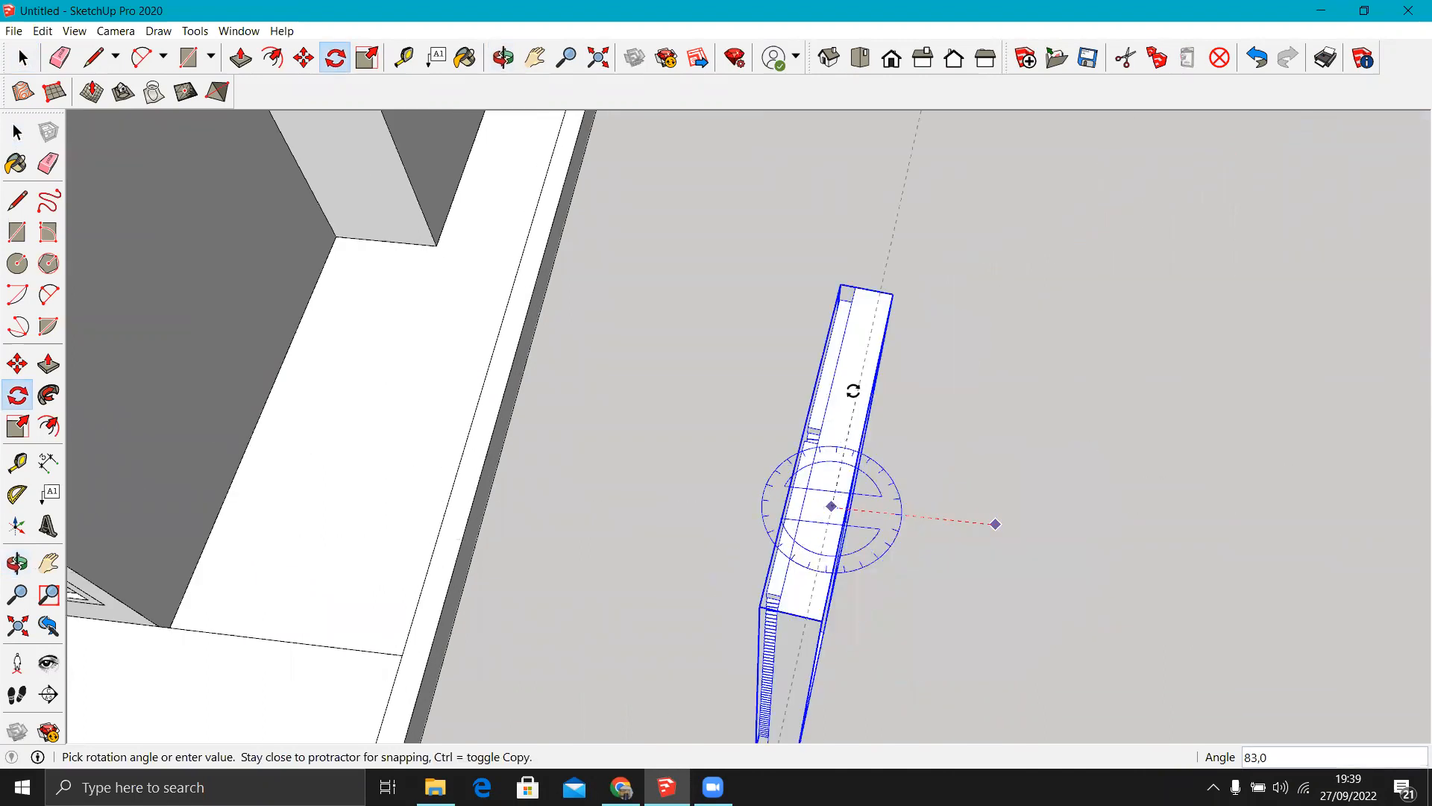
{"action": "left_click", "coordinate": [841, 388]}
{"action": "scroll", "coordinate": [985, 396], "scroll_direction": "down", "scroll_amount": 5}
{"action": "middle_click_drag", "start_coordinate": [1062, 540], "coordinate": [358, 224]}
{"action": "scroll", "coordinate": [706, 390], "scroll_direction": "up", "scroll_amount": 4}
{"action": "middle_click_drag", "start_coordinate": [729, 370], "coordinate": [780, 380]}
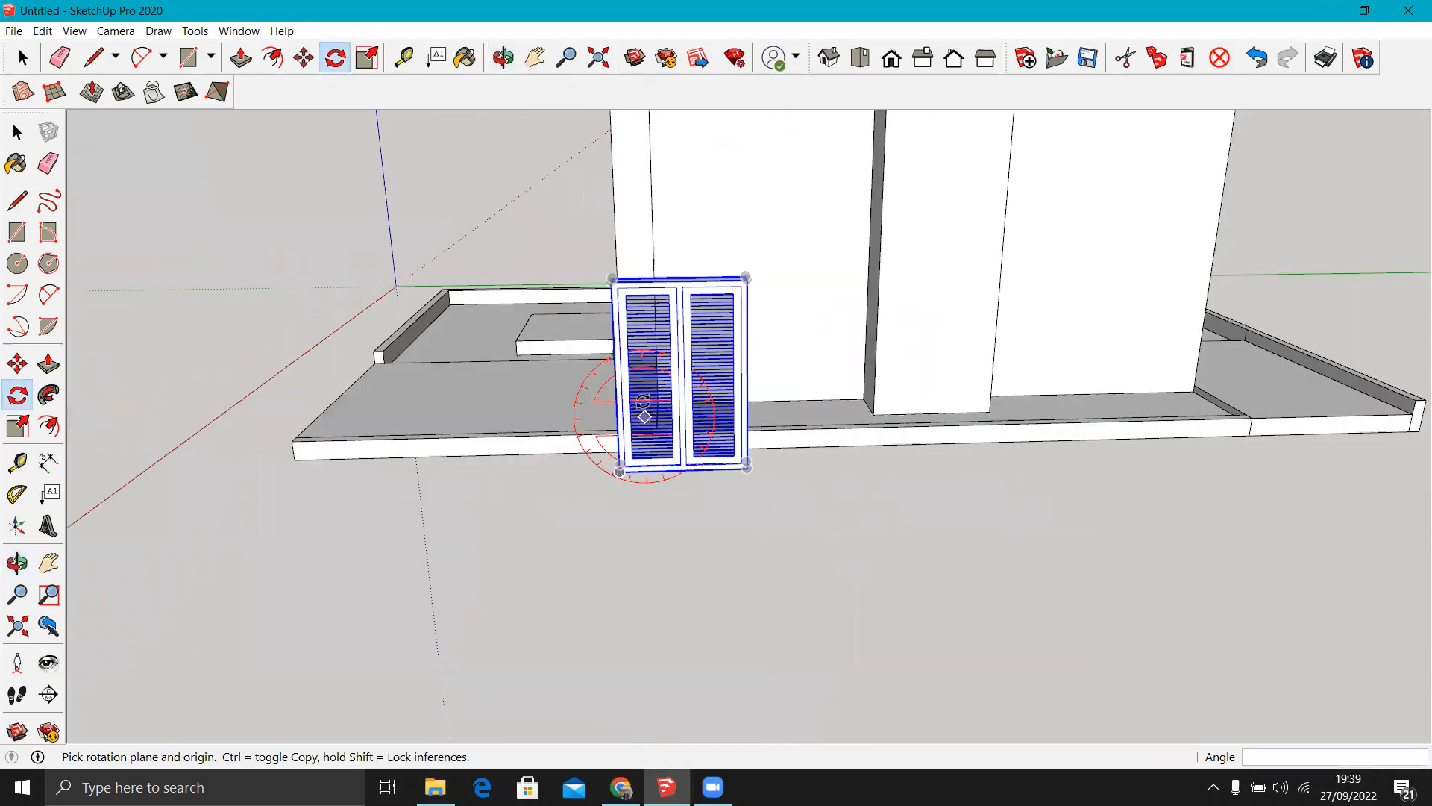
{"action": "scroll", "coordinate": [643, 416], "scroll_direction": "down", "scroll_amount": 5}
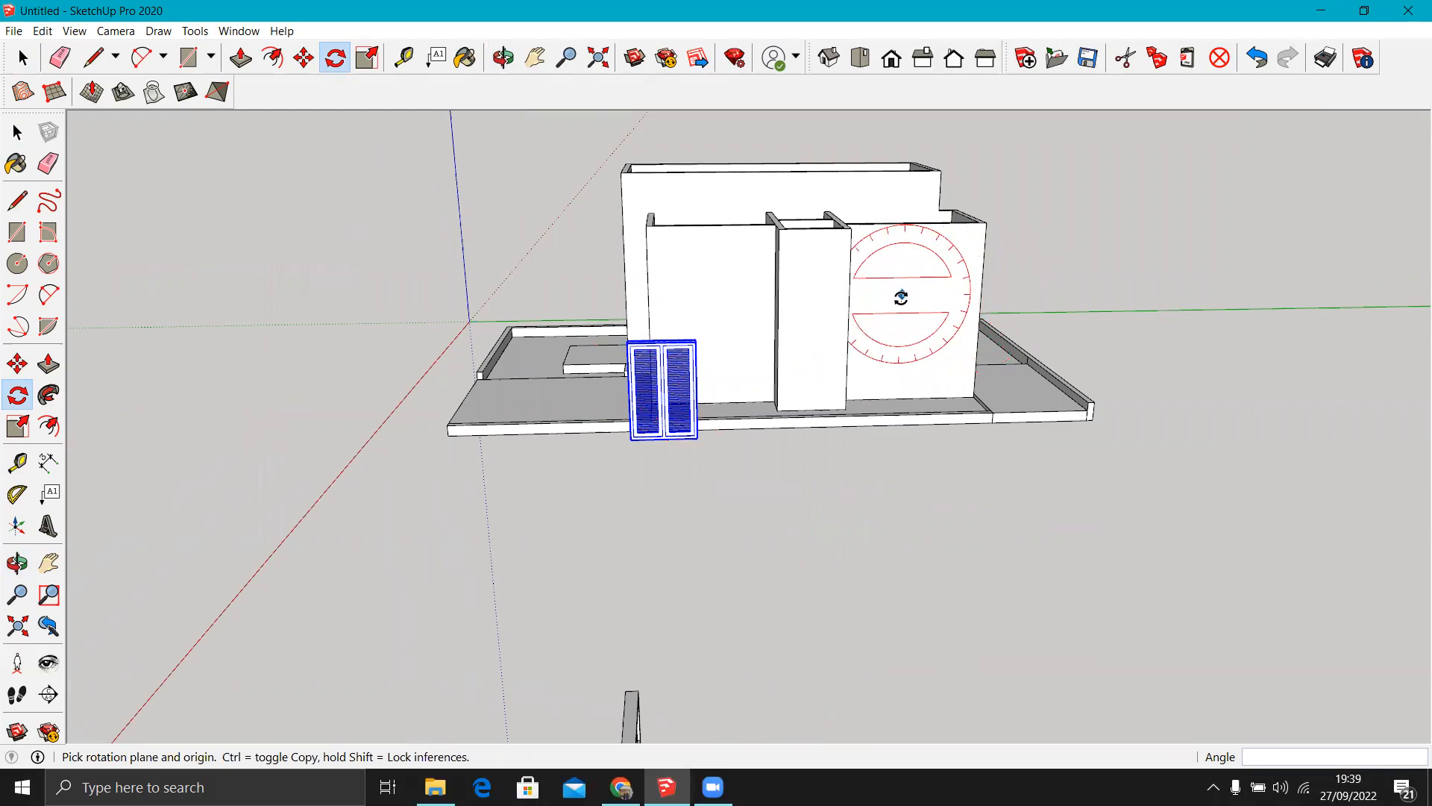
{"action": "middle_click_drag", "start_coordinate": [857, 326], "coordinate": [841, 138]}
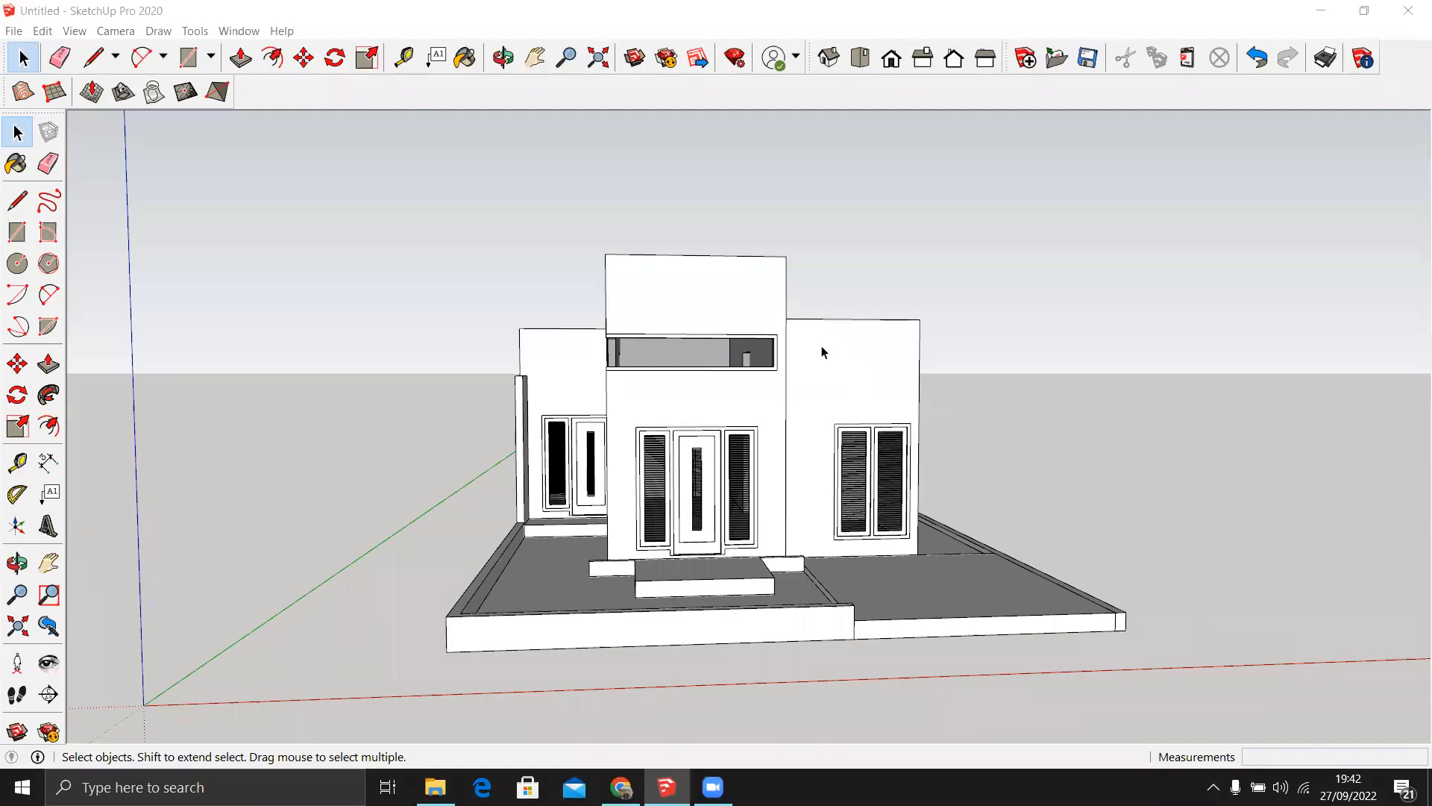
Place a horizontal guide 10 cm above the front door unit's frame and a second horizontal guide above that one.
{"action": "middle_click_drag", "start_coordinate": [813, 409], "coordinate": [1230, 280]}
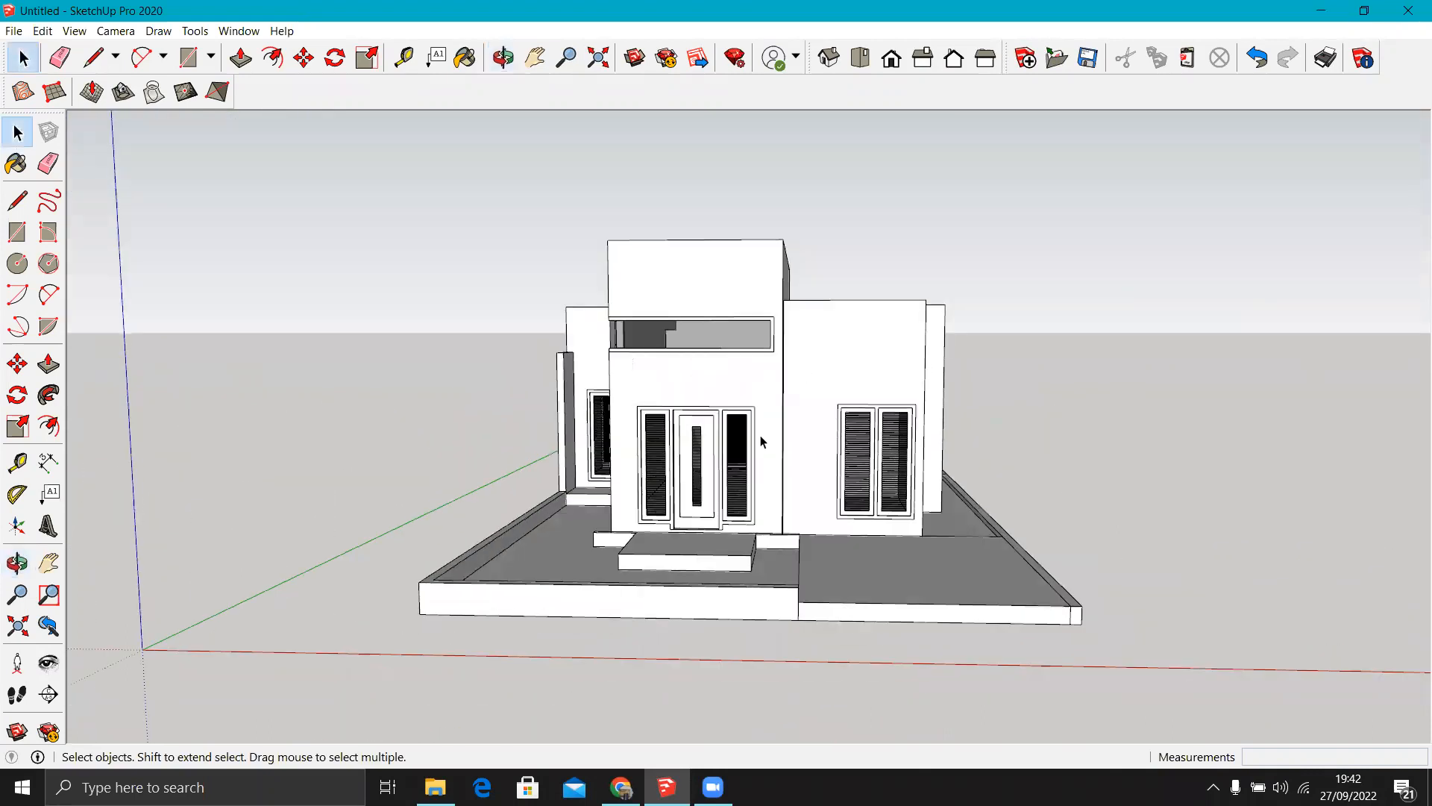
{"action": "scroll", "coordinate": [638, 422], "scroll_direction": "up", "scroll_amount": 5}
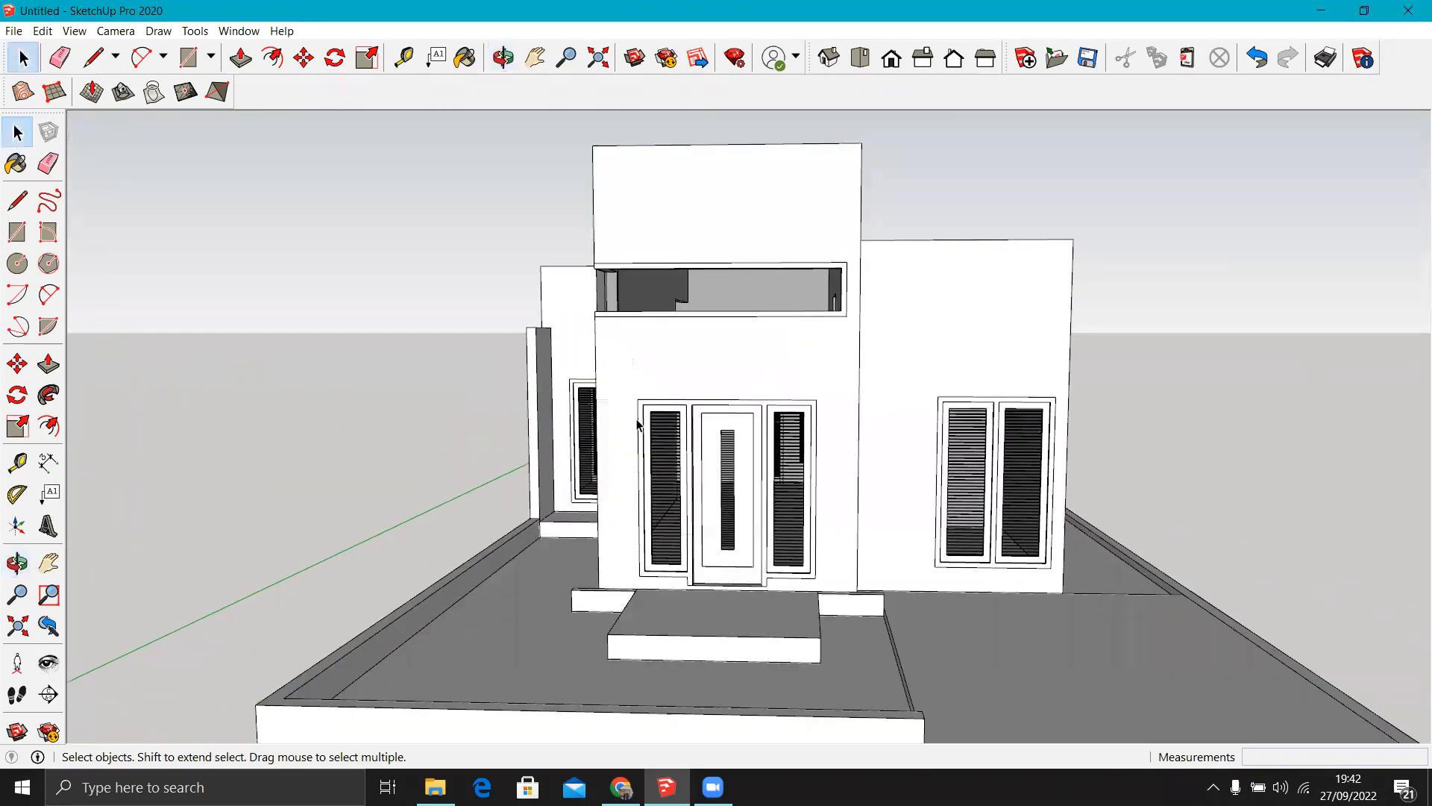
{"action": "scroll", "coordinate": [638, 422], "scroll_direction": "up", "scroll_amount": 2}
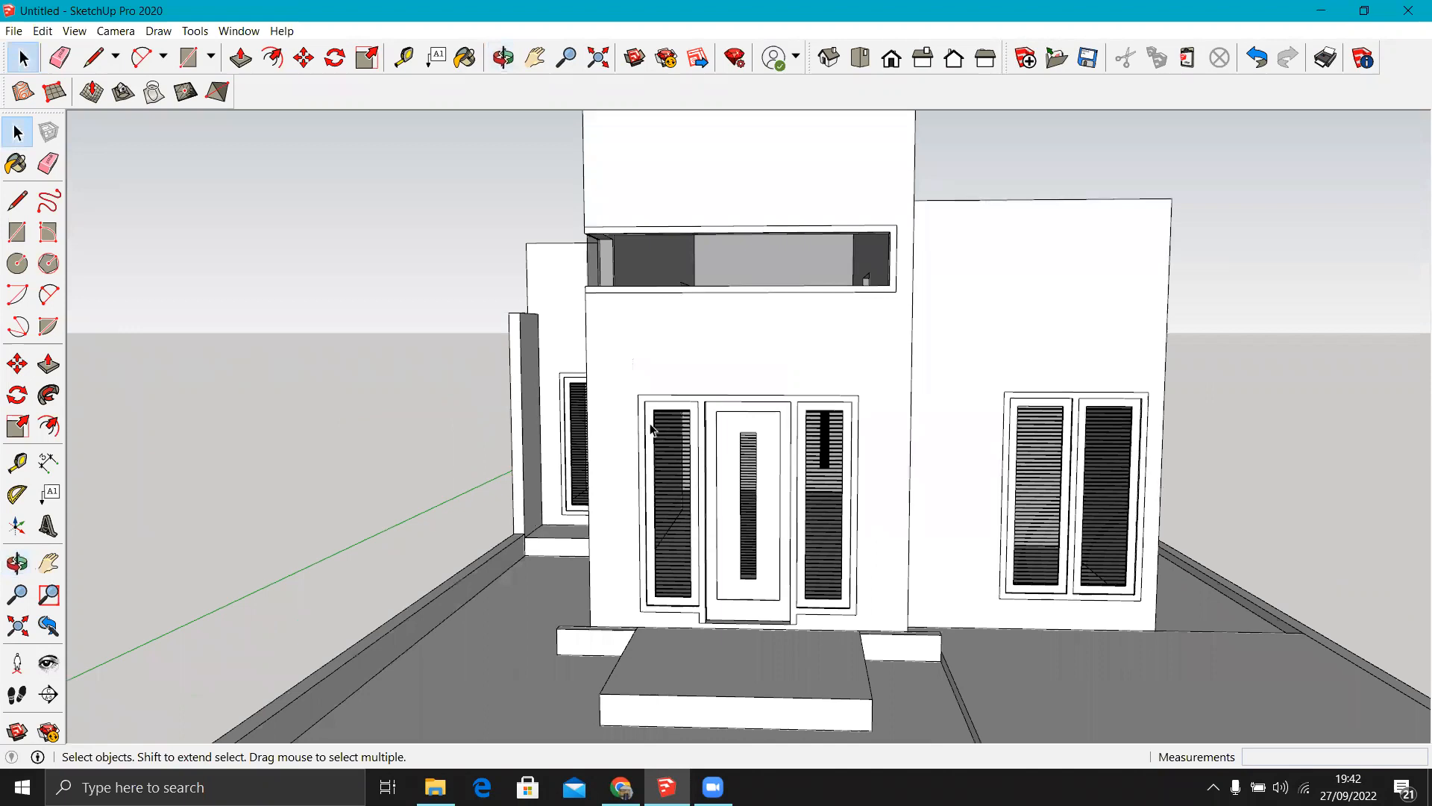
{"action": "scroll", "coordinate": [736, 369], "scroll_direction": "up", "scroll_amount": 3}
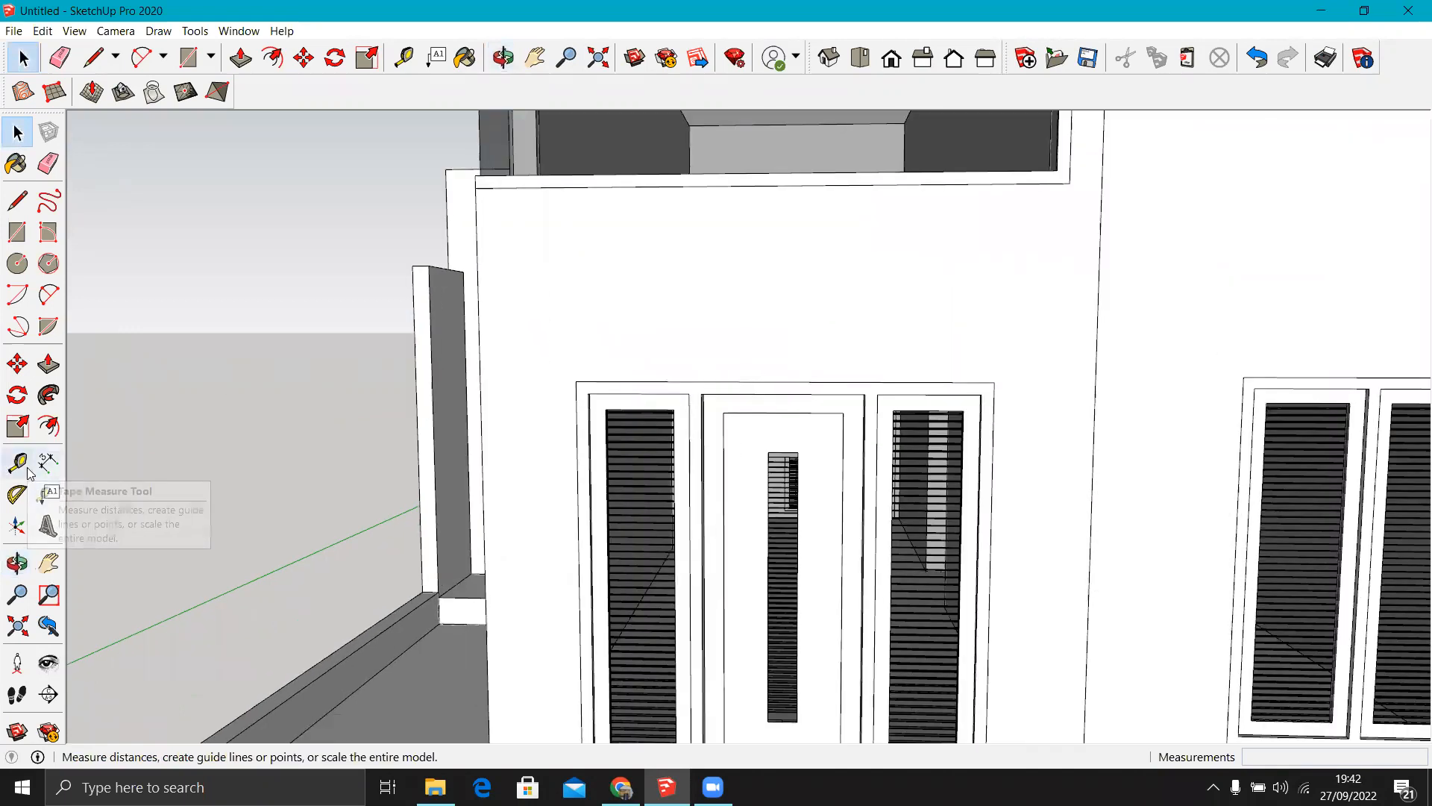
{"action": "left_click", "coordinate": [28, 470]}
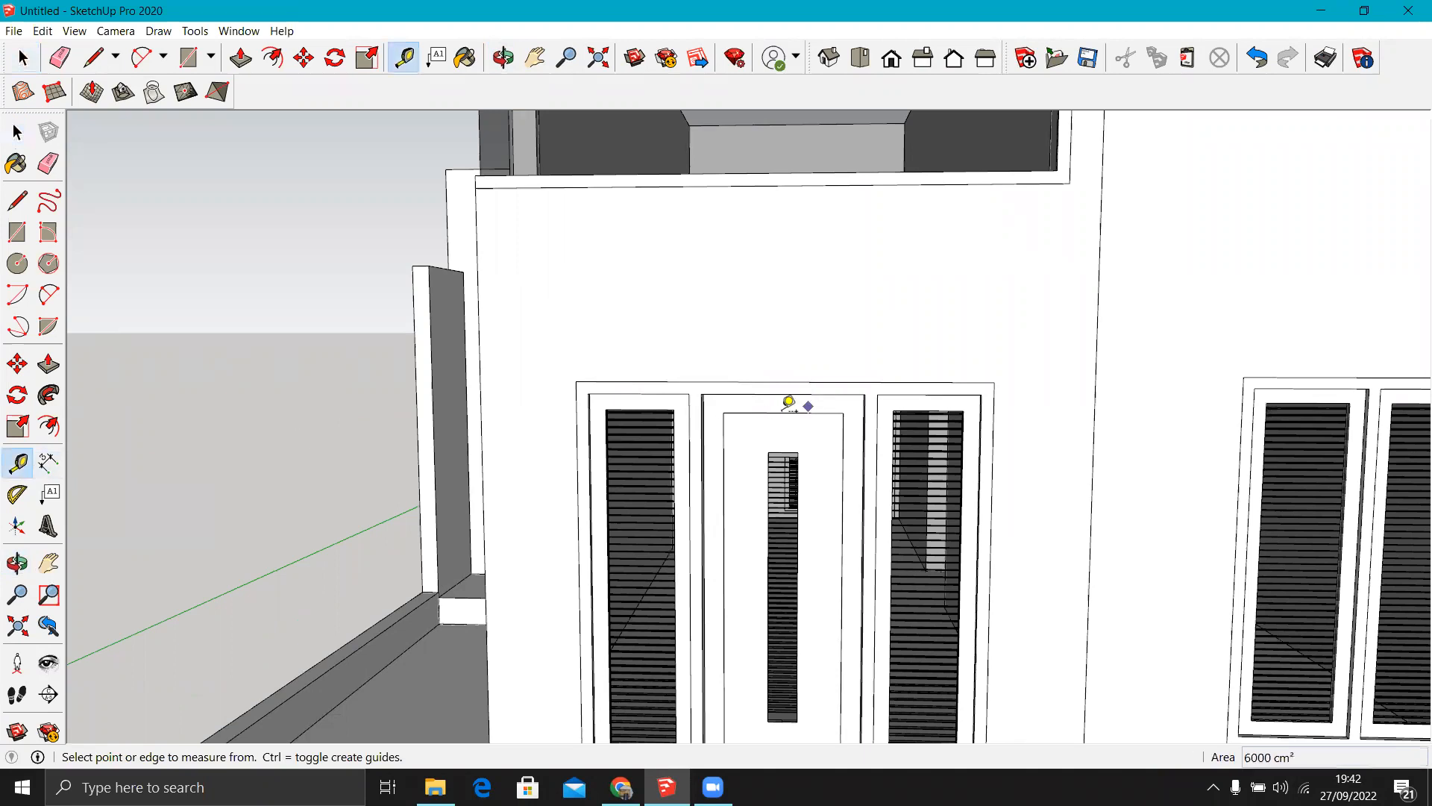
{"action": "left_click", "coordinate": [732, 380]}
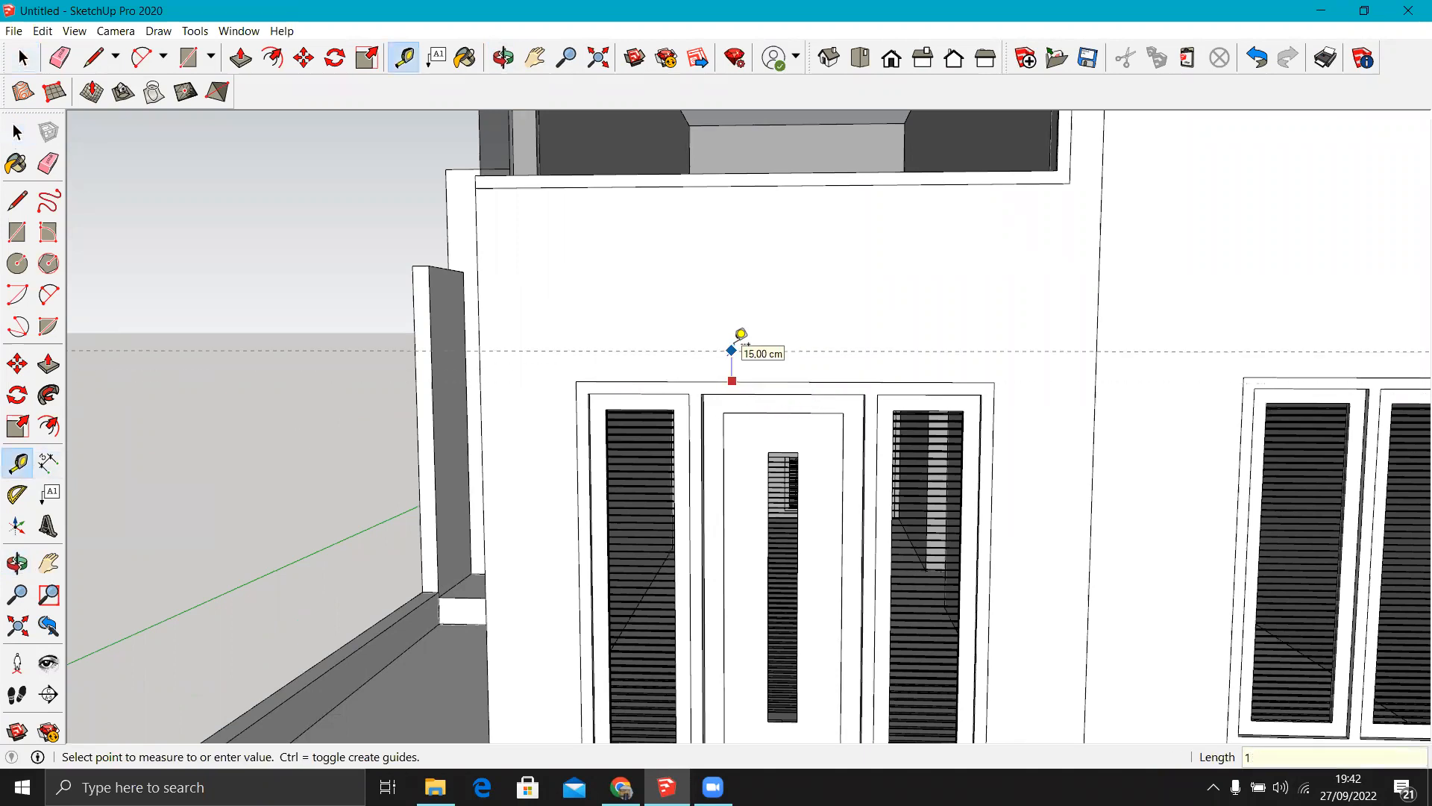
{"action": "type", "text": "10"}
{"action": "key", "text": "Return"}
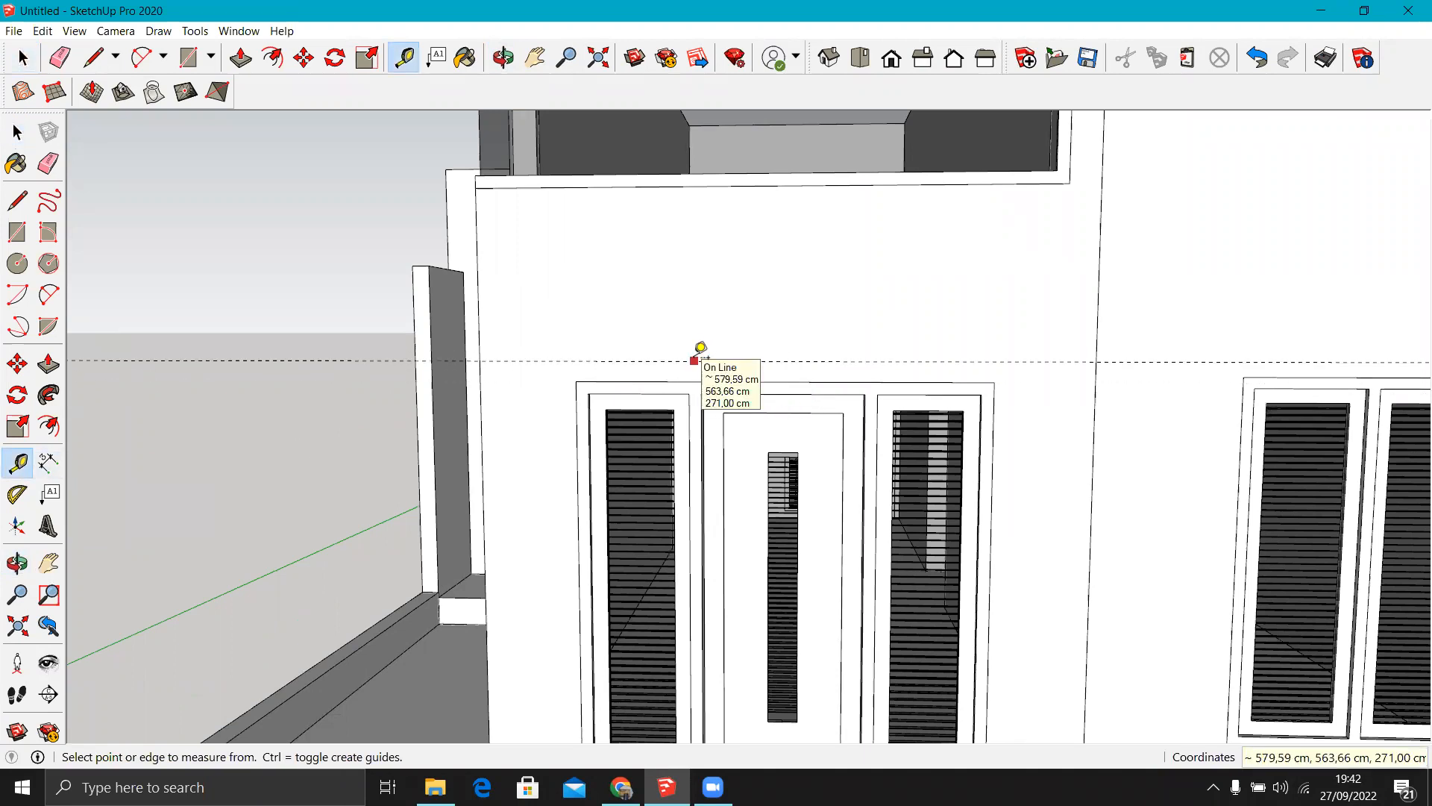
{"action": "left_click", "coordinate": [699, 348]}
{"action": "key", "text": "Escape"}
{"action": "middle_click_drag", "start_coordinate": [707, 319], "coordinate": [729, 402]}
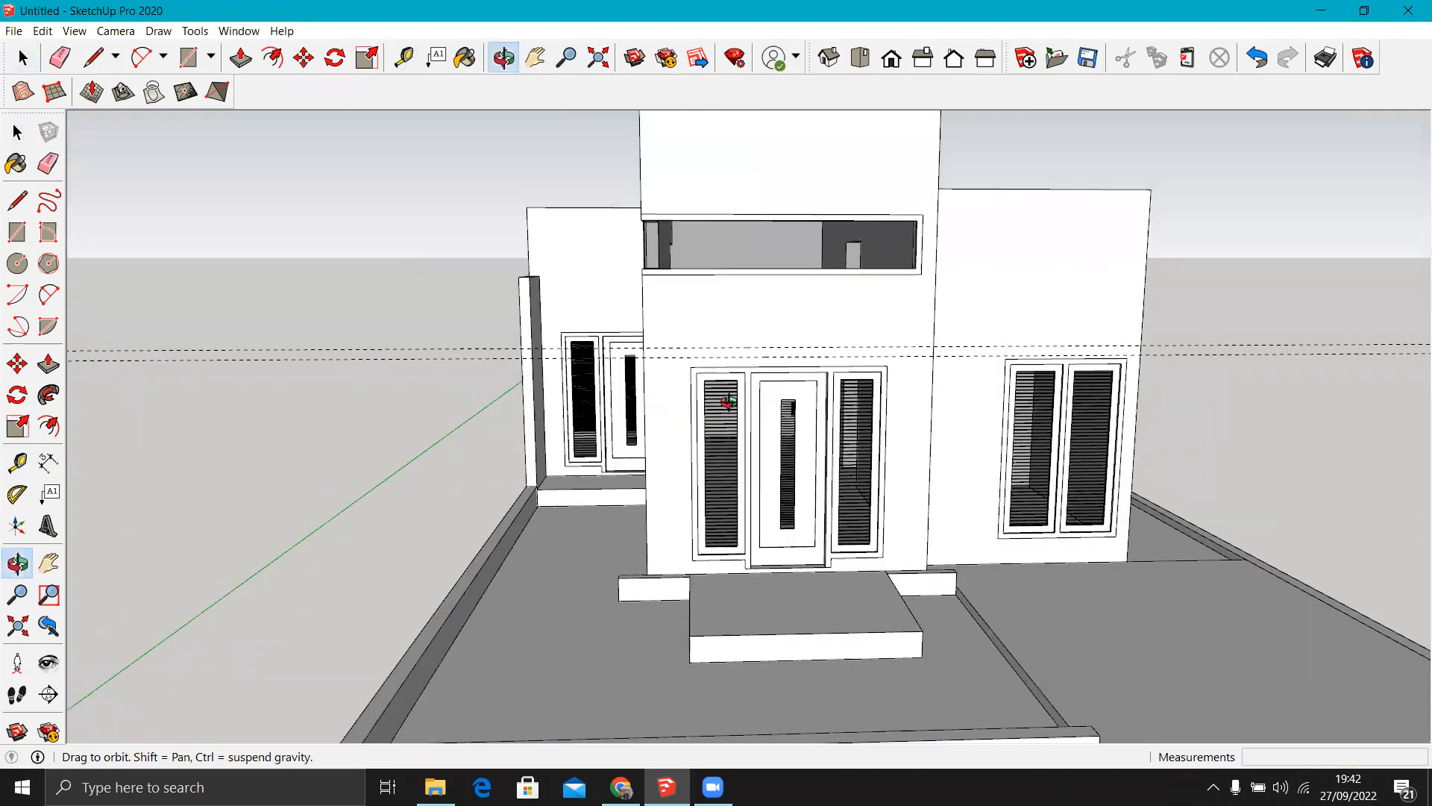
Add vertical guides along the inner frame edges of the front door and its two side windows.
{"action": "scroll", "coordinate": [729, 395], "scroll_direction": "up", "scroll_amount": 3}
{"action": "scroll", "coordinate": [671, 376], "scroll_direction": "up", "scroll_amount": 2}
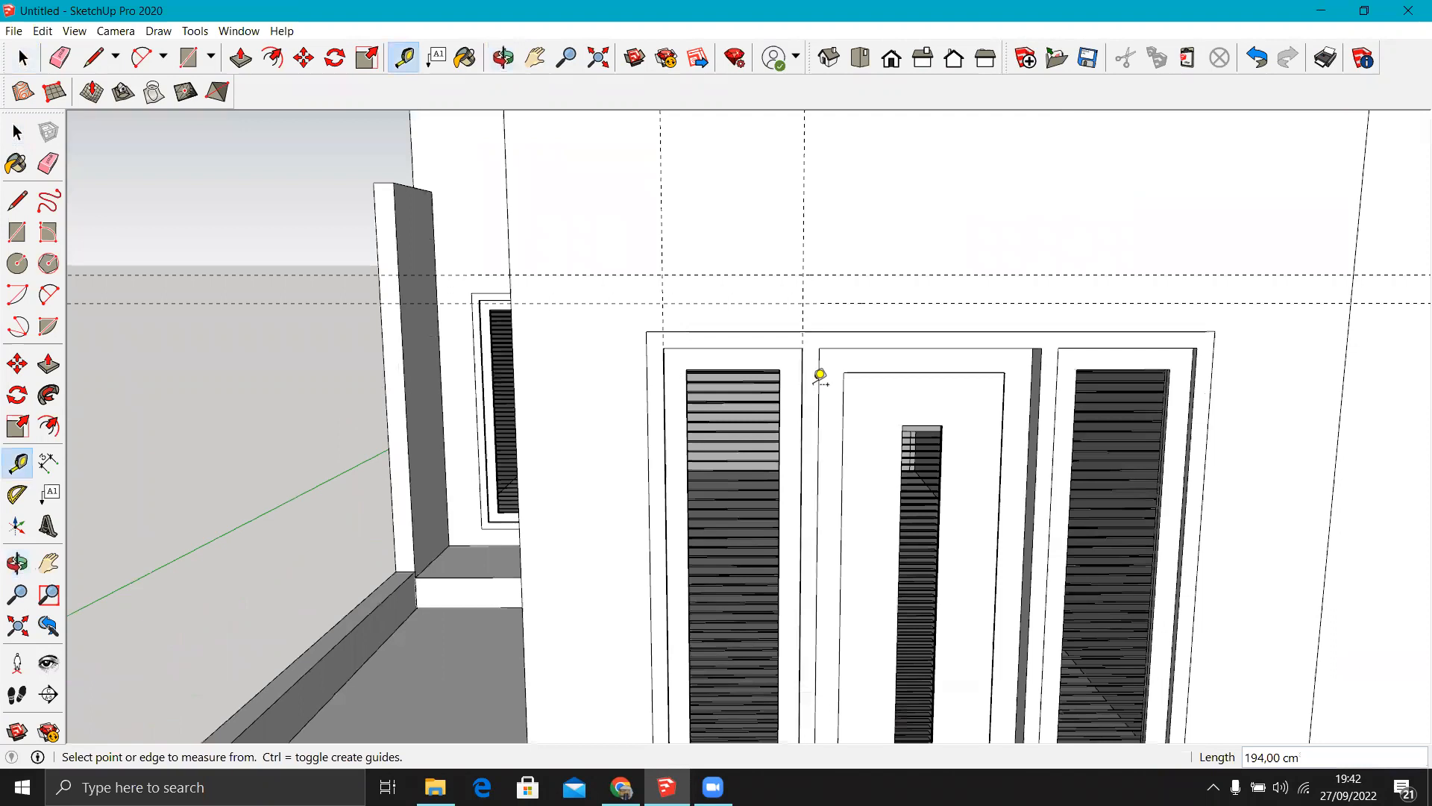
{"action": "double_click", "coordinate": [1040, 383]}
{"action": "double_click", "coordinate": [1057, 378]}
{"action": "left_click", "coordinate": [1194, 365]}
{"action": "left_click", "coordinate": [1197, 361]}
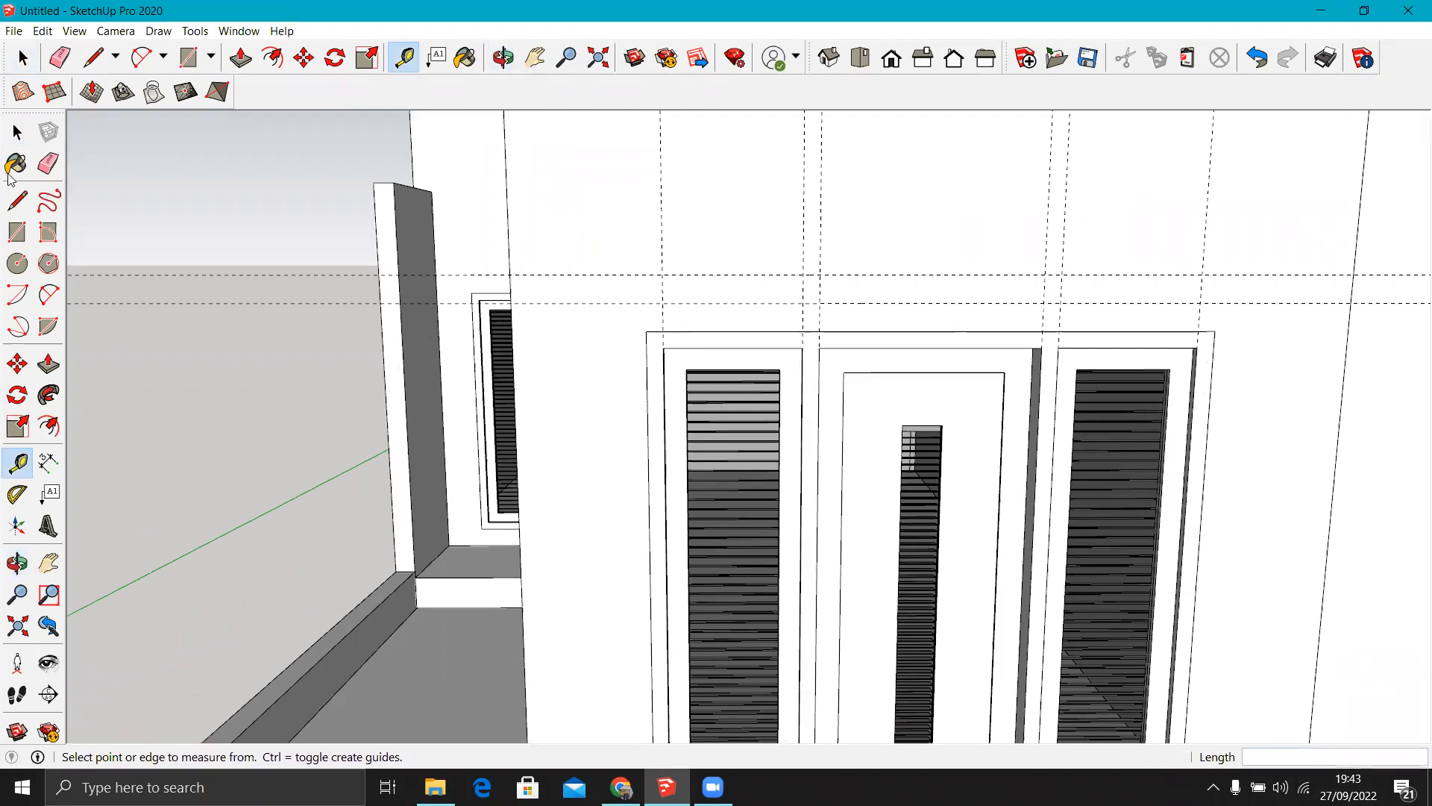
Draw three rectangles between the guides above the front door unit, one over each side window and one over the door.
{"action": "left_click", "coordinate": [23, 235]}
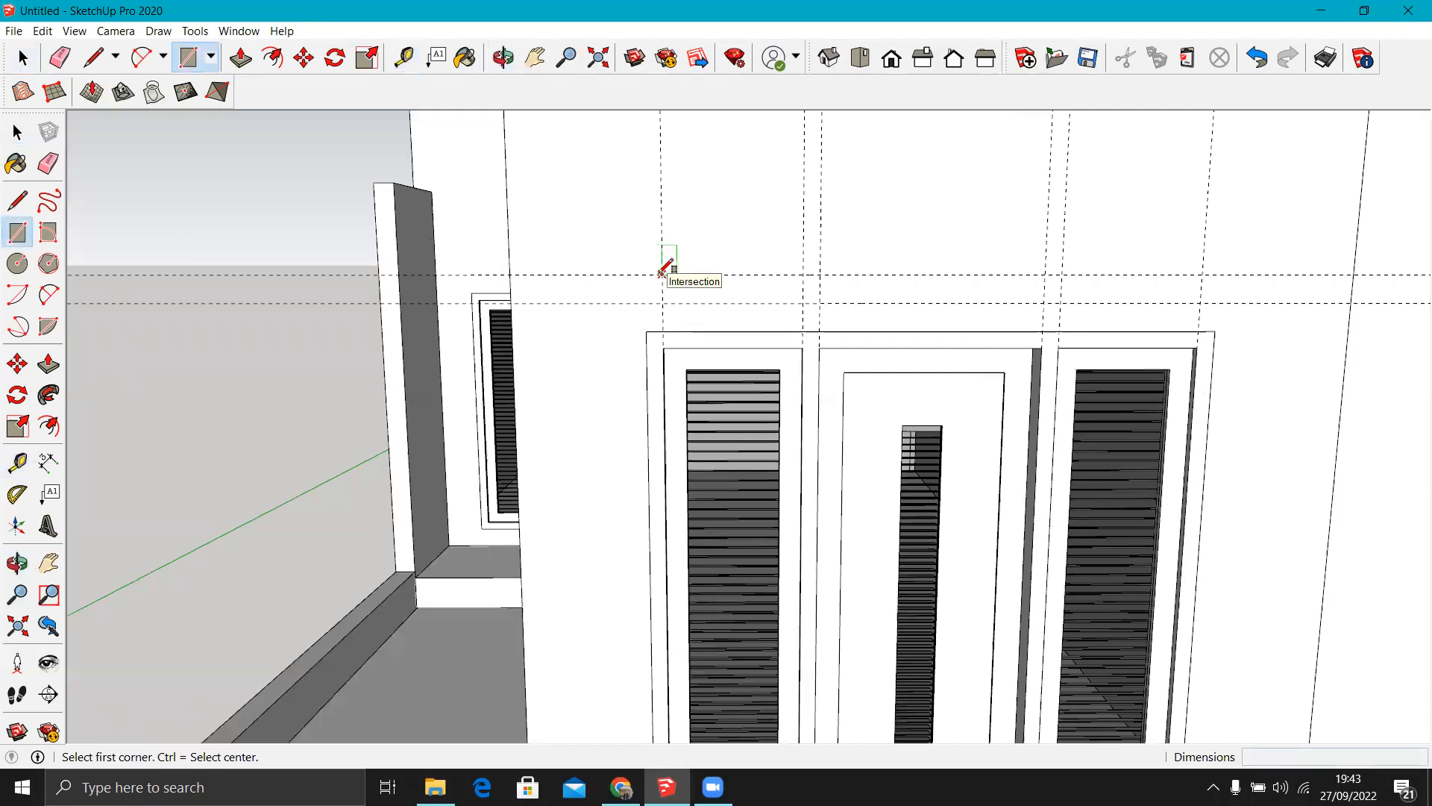
{"action": "left_click", "coordinate": [662, 273]}
{"action": "left_click", "coordinate": [803, 303]}
{"action": "left_click", "coordinate": [820, 274]}
{"action": "left_click", "coordinate": [1045, 303]}
{"action": "left_click", "coordinate": [1061, 275]}
{"action": "left_click", "coordinate": [1201, 303]}
Push the three rectangles above the front door unit 15 cm inward to cut vent openings.
{"action": "key", "text": "p"}
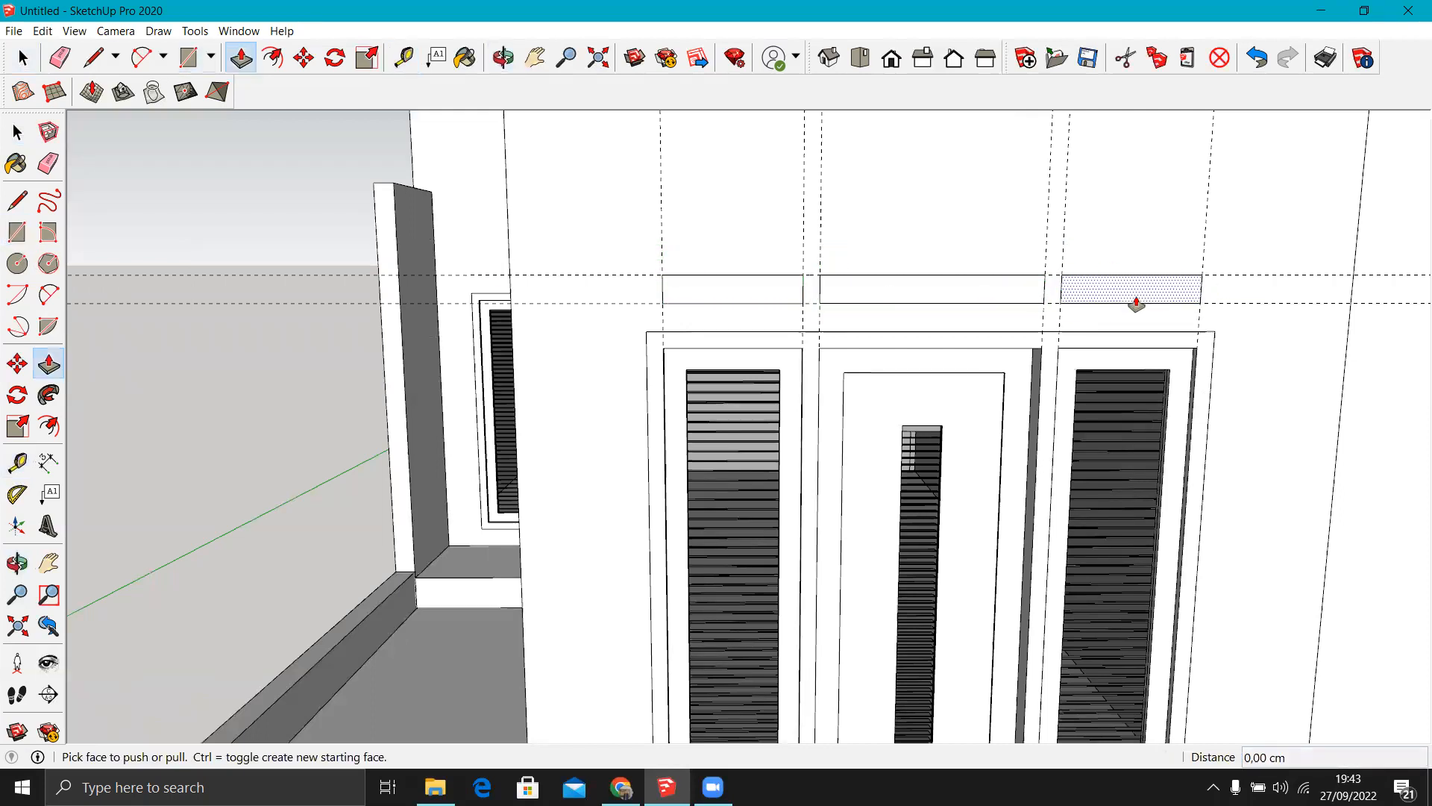
{"action": "middle_click_drag", "start_coordinate": [1135, 283], "coordinate": [599, 322]}
{"action": "middle_click_drag", "start_coordinate": [742, 393], "coordinate": [813, 390]}
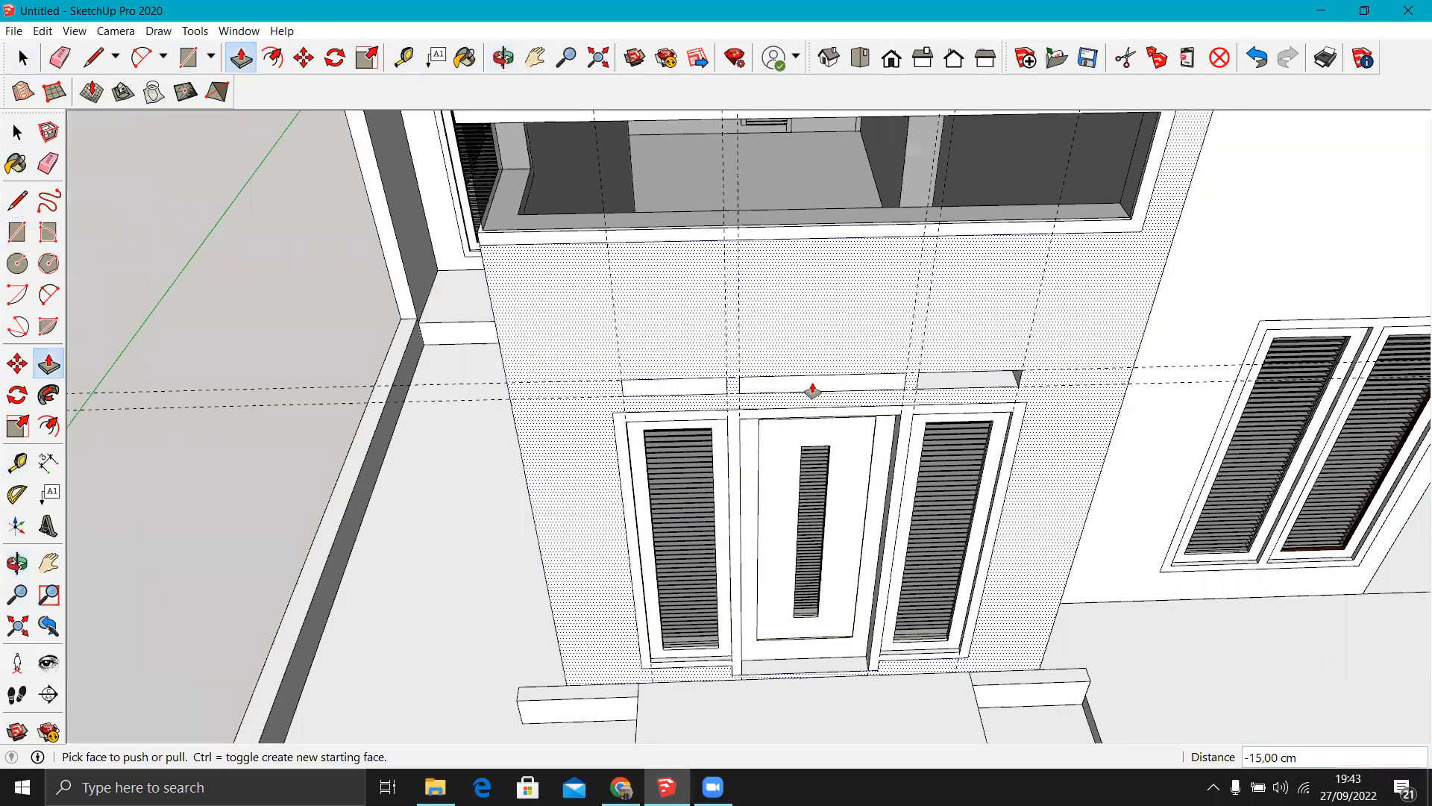
Erase the horizontal and vertical guides around the vent openings above the front door unit.
{"action": "scroll", "coordinate": [687, 393], "scroll_direction": "down", "scroll_amount": 2}
{"action": "scroll", "coordinate": [687, 401], "scroll_direction": "down", "scroll_amount": 5}
{"action": "middle_click_drag", "start_coordinate": [690, 403], "coordinate": [793, 266]}
{"action": "scroll", "coordinate": [792, 266], "scroll_direction": "up", "scroll_amount": 3}
{"action": "key", "text": "e"}
{"action": "left_click_drag", "start_coordinate": [595, 261], "coordinate": [585, 263]}
{"action": "left_click_drag", "start_coordinate": [576, 270], "coordinate": [578, 301]}
{"action": "mouse_move", "coordinate": [634, 317]}
{"action": "middle_mouse_down"}
{"action": "mouse_move", "coordinate": [757, 323]}
{"action": "mouse_move", "coordinate": [629, 314]}
{"action": "middle_mouse_up"}
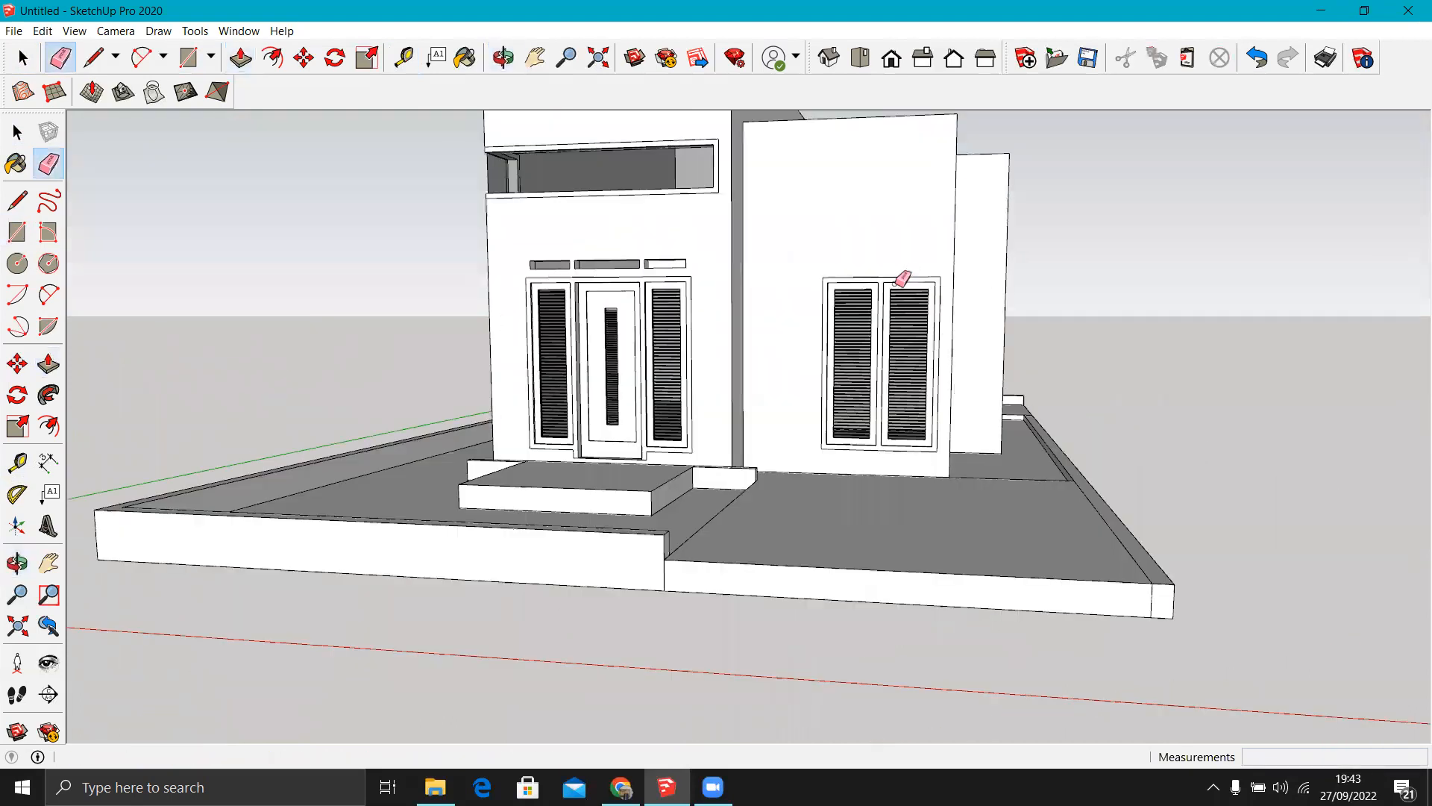
Place two parallel horizontal guides above the frame of the front wall's double-window unit.
{"action": "scroll", "coordinate": [903, 278], "scroll_direction": "up", "scroll_amount": 6}
{"action": "key", "text": "t"}
{"action": "left_click", "coordinate": [836, 287]}
{"action": "type", "text": "15"}
{"action": "key", "text": "Return"}
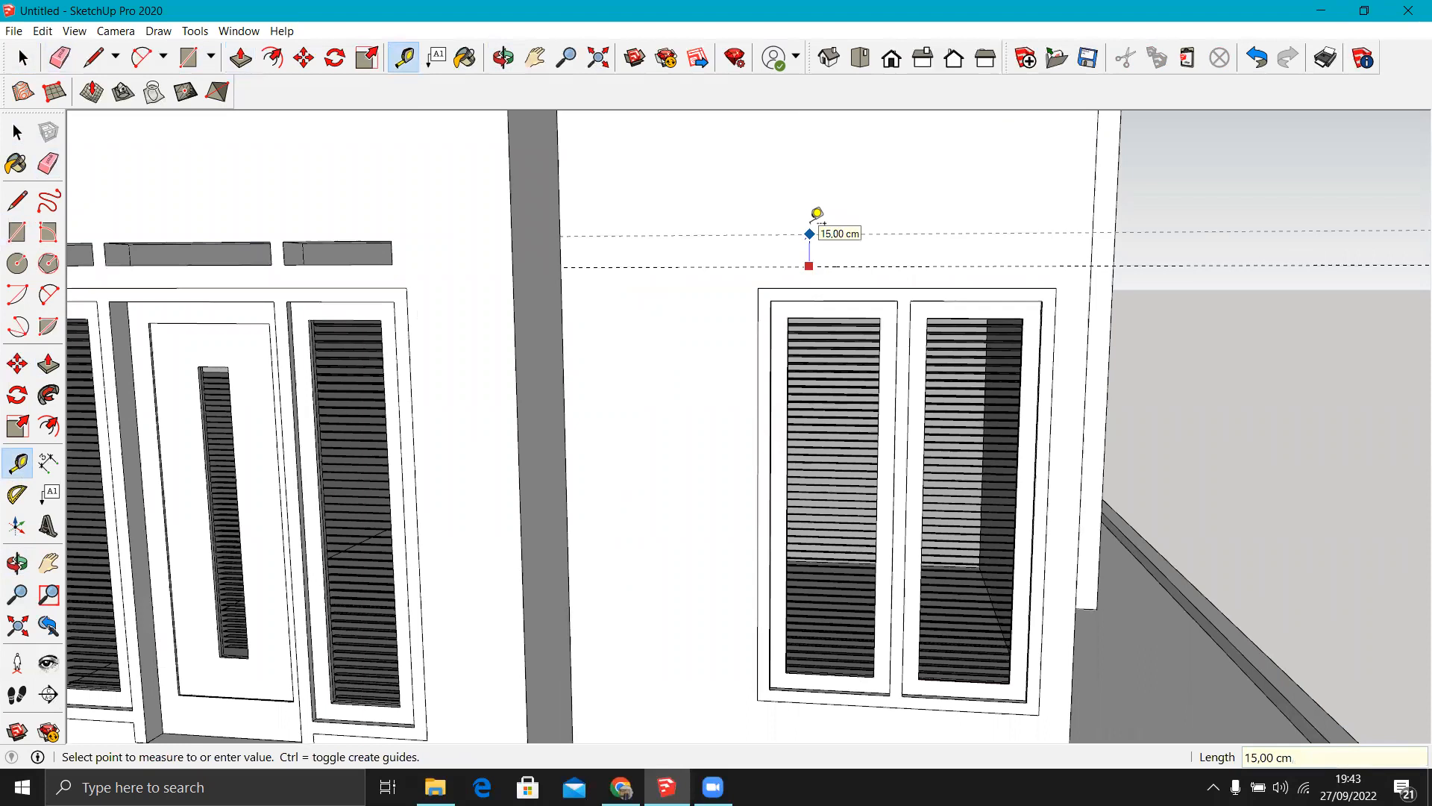
{"action": "key", "text": "Return"}
Add vertical guides along the inner frame edges of both panes of the front double-window unit.
{"action": "scroll", "coordinate": [765, 306], "scroll_direction": "up", "scroll_amount": 2}
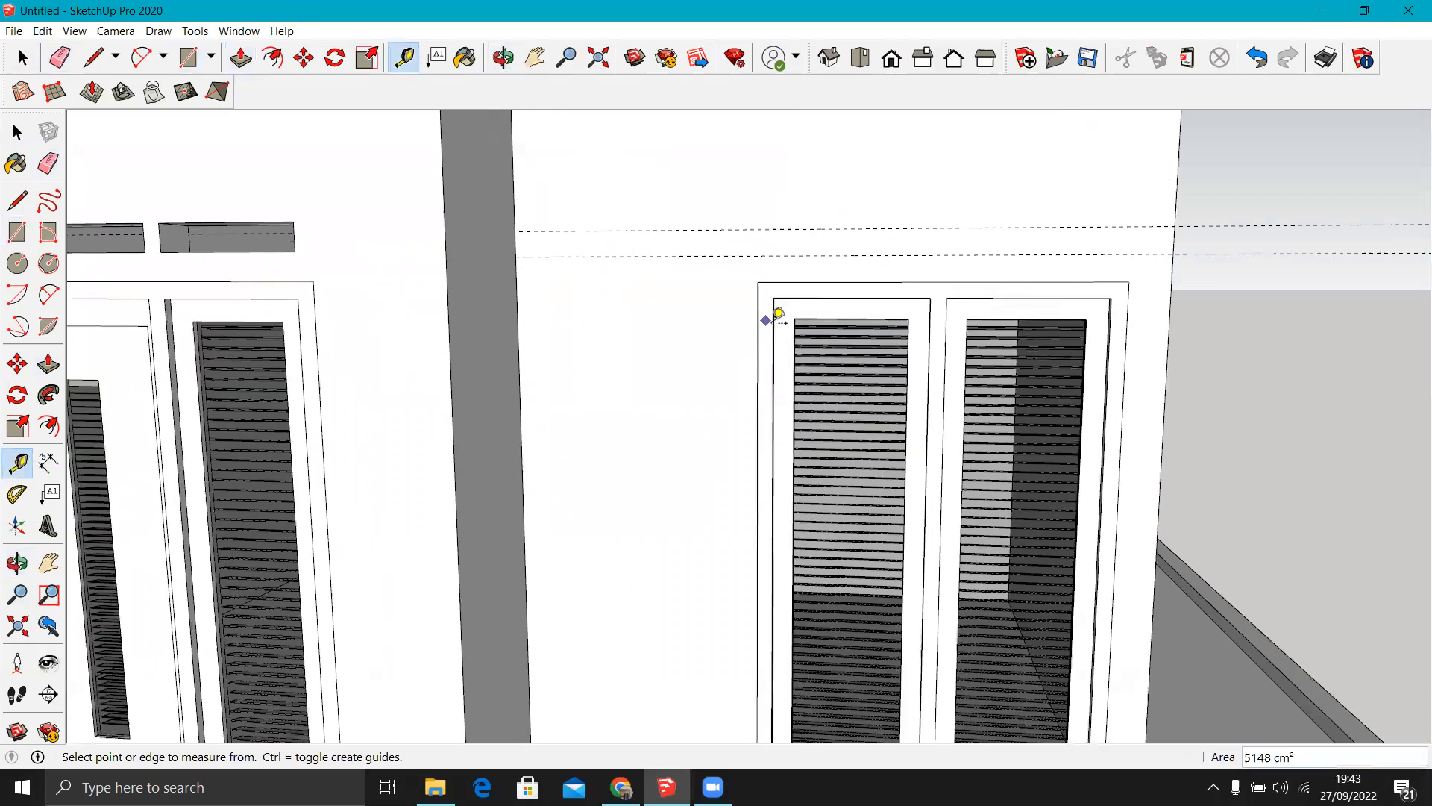
{"action": "scroll", "coordinate": [773, 322], "scroll_direction": "up", "scroll_amount": 2}
{"action": "left_click", "coordinate": [773, 383]}
{"action": "left_click", "coordinate": [775, 381]}
{"action": "left_click", "coordinate": [973, 351]}
{"action": "left_click", "coordinate": [991, 336]}
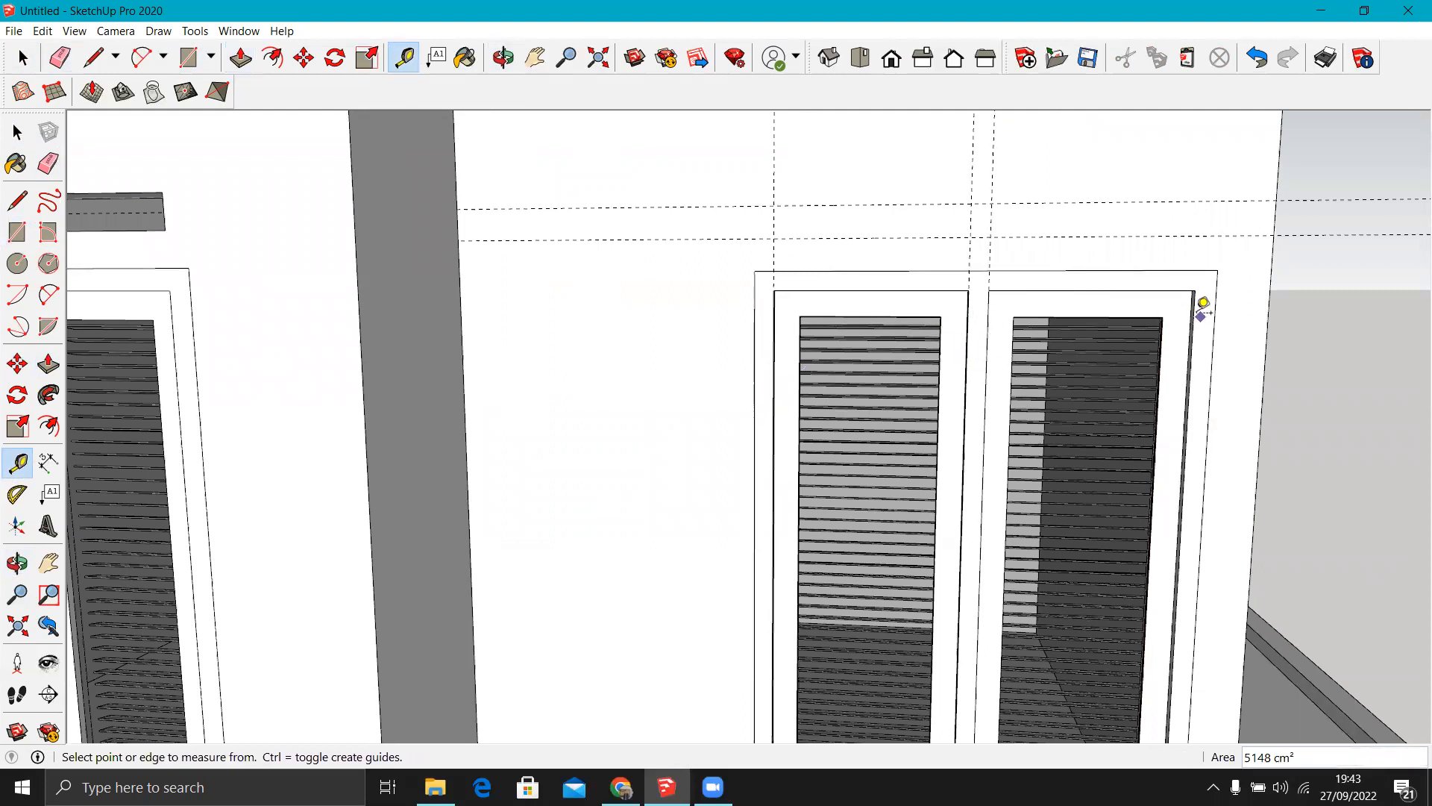
{"action": "left_click", "coordinate": [1199, 357]}
{"action": "left_click", "coordinate": [1201, 239]}
Draw two rectangles between the guides above the front double-window unit, one over each pane.
{"action": "key", "text": "r"}
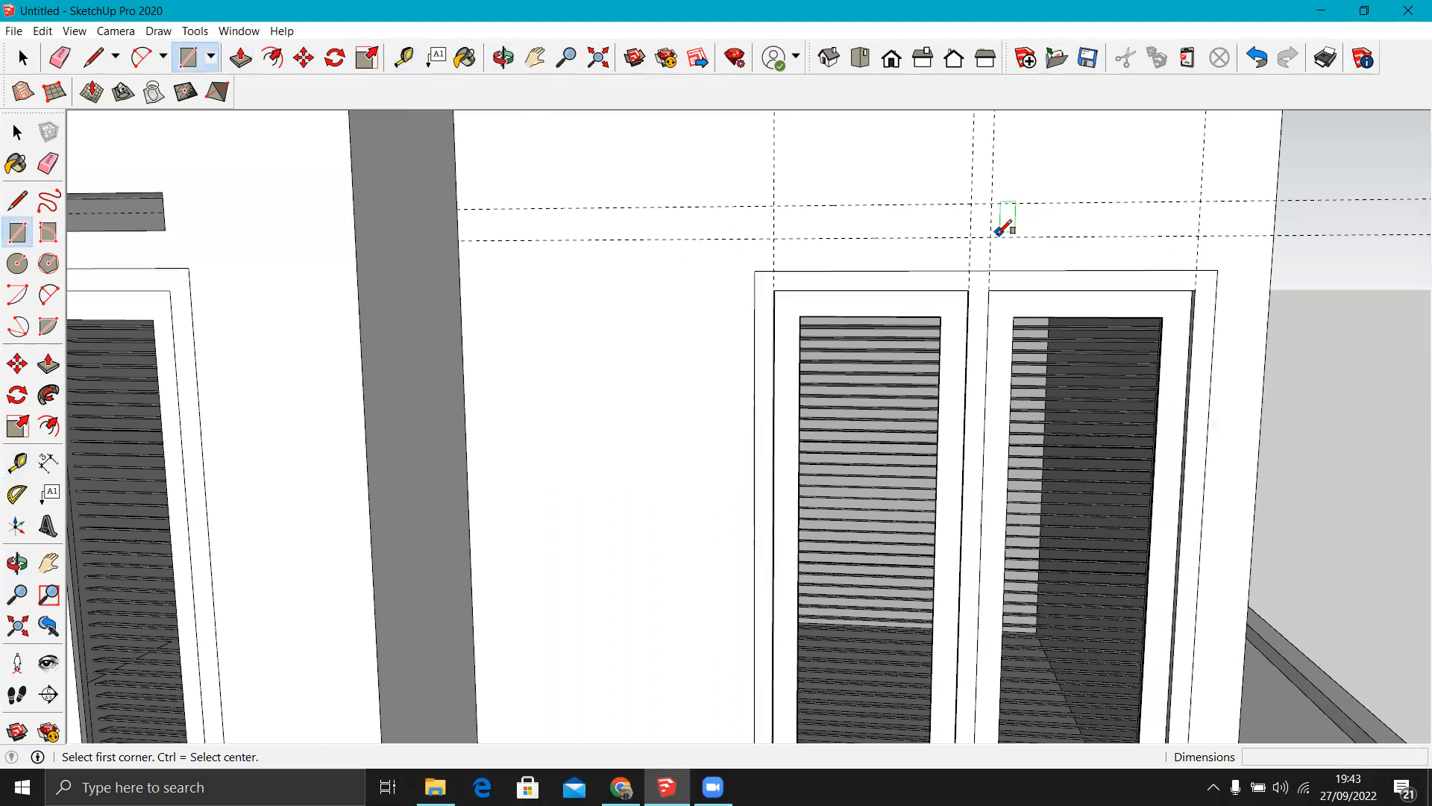
{"action": "left_click", "coordinate": [991, 237]}
{"action": "left_click", "coordinate": [1201, 200]}
{"action": "left_click", "coordinate": [970, 238]}
{"action": "left_click", "coordinate": [775, 203]}
Push both rectangles above the front double-window unit through the wall to cut its vent openings.
{"action": "key", "text": "p"}
{"action": "mouse_move", "coordinate": [831, 230]}
{"action": "middle_mouse_down"}
{"action": "mouse_move", "coordinate": [666, 397]}
{"action": "mouse_move", "coordinate": [627, 389]}
{"action": "middle_mouse_up"}
{"action": "middle_click_drag", "start_coordinate": [1048, 222], "coordinate": [746, 403]}
{"action": "left_click", "coordinate": [764, 351]}
{"action": "mouse_move", "coordinate": [596, 403]}
{"action": "middle_mouse_down"}
{"action": "mouse_move", "coordinate": [1399, 209]}
{"action": "mouse_move", "coordinate": [825, 496]}
{"action": "middle_mouse_up"}
Erase the guides around the vent openings above the front double-window unit.
{"action": "key", "text": "e"}
{"action": "scroll", "coordinate": [806, 329], "scroll_direction": "down", "scroll_amount": 3}
{"action": "left_click_drag", "start_coordinate": [725, 362], "coordinate": [786, 322]}
{"action": "scroll", "coordinate": [949, 307], "scroll_direction": "down", "scroll_amount": 5}
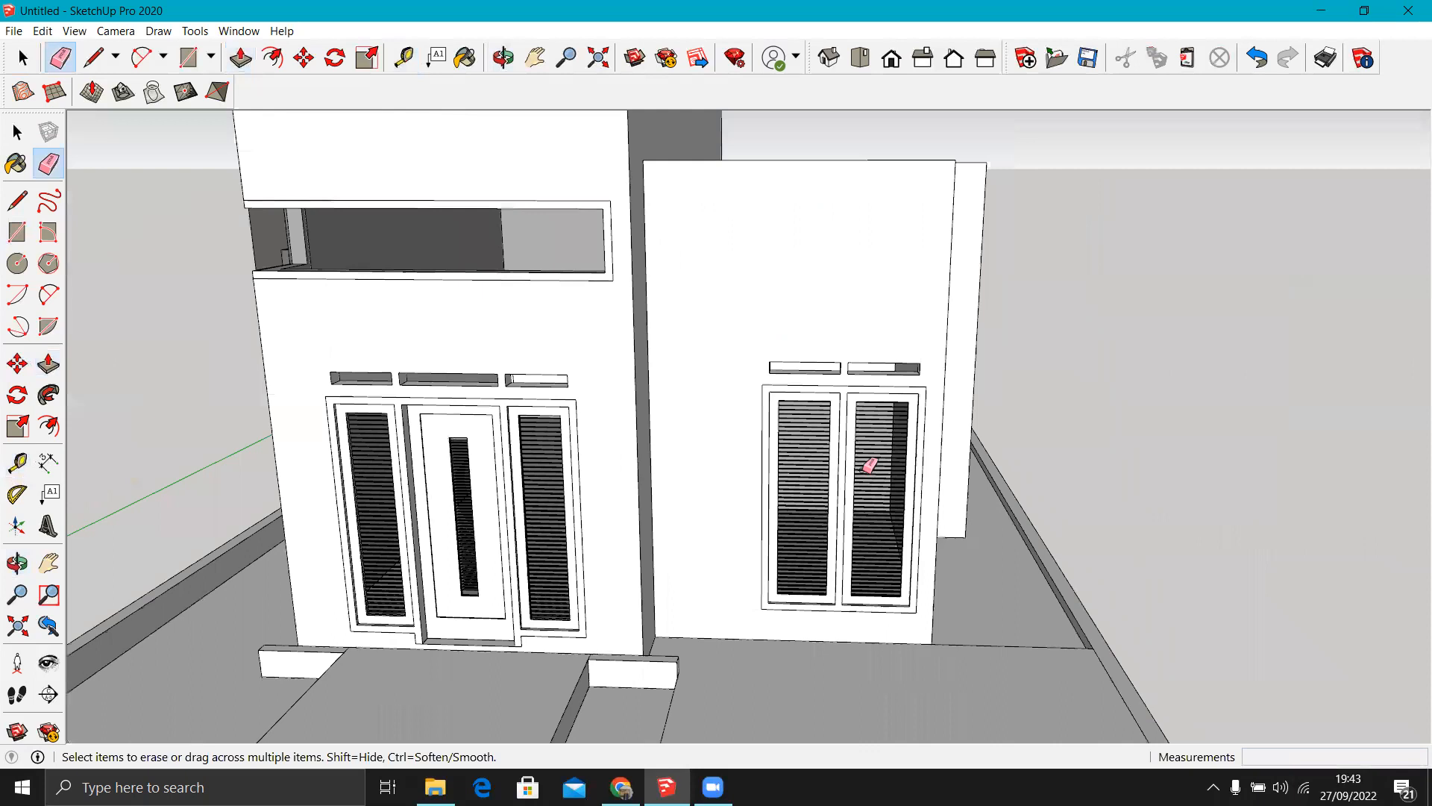
Add two horizontal guides above the tall double-window unit on the long side wall and vertical guides along its pane frames.
{"action": "mouse_move", "coordinate": [777, 416]}
{"action": "middle_mouse_down"}
{"action": "mouse_move", "coordinate": [742, 378]}
{"action": "mouse_move", "coordinate": [461, 408]}
{"action": "mouse_move", "coordinate": [299, 395]}
{"action": "mouse_move", "coordinate": [227, 361]}
{"action": "mouse_move", "coordinate": [807, 409]}
{"action": "mouse_move", "coordinate": [476, 391]}
{"action": "middle_mouse_up"}
{"action": "scroll", "coordinate": [906, 358], "scroll_direction": "up", "scroll_amount": 4}
{"action": "scroll", "coordinate": [1075, 365], "scroll_direction": "up", "scroll_amount": 2}
{"action": "middle_click_drag", "start_coordinate": [1072, 365], "coordinate": [697, 351]}
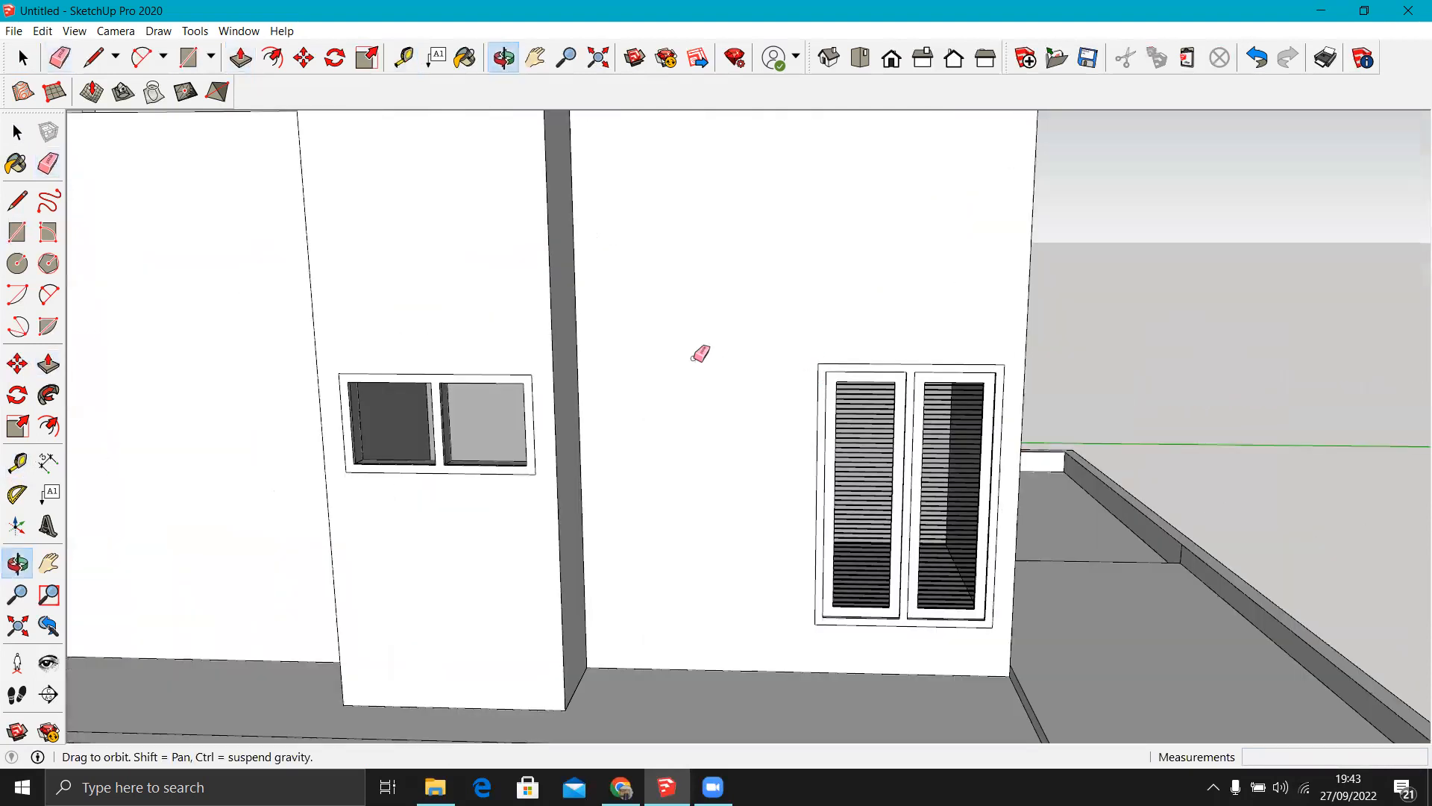
{"action": "scroll", "coordinate": [869, 358], "scroll_direction": "up", "scroll_amount": 3}
{"action": "key", "text": "t"}
{"action": "left_click", "coordinate": [860, 364]}
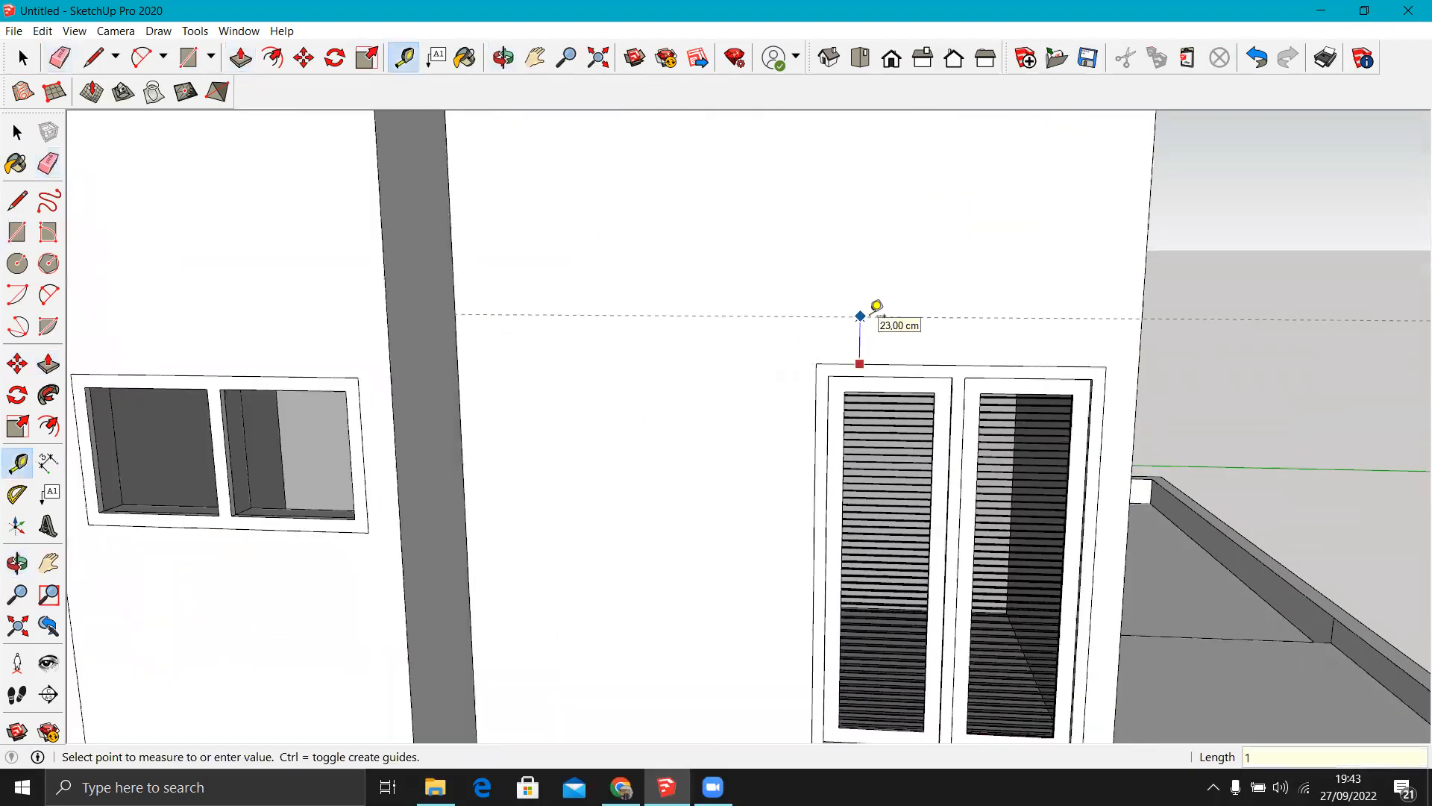
{"action": "key", "text": "Return"}
{"action": "left_click", "coordinate": [860, 343]}
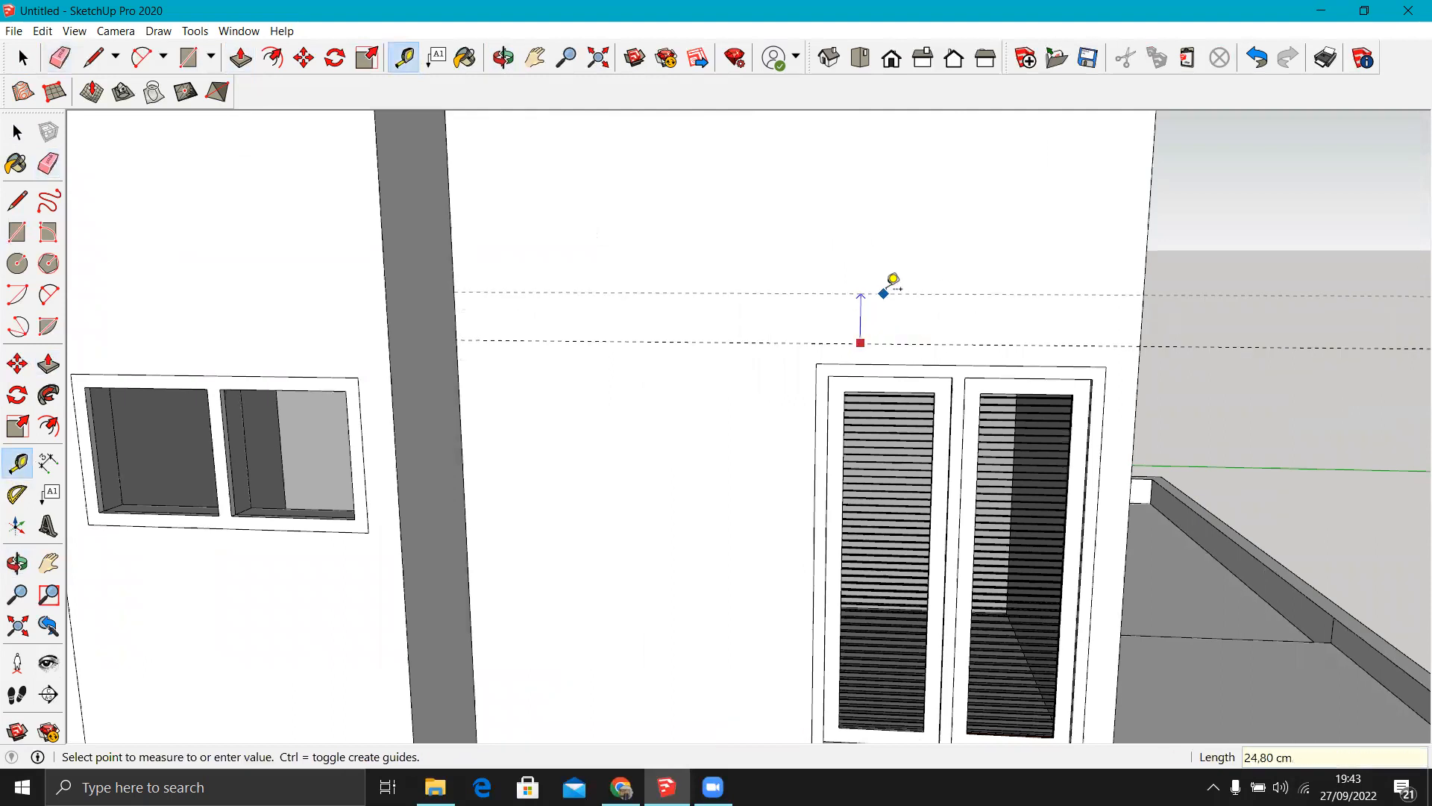
{"action": "key", "text": "Return"}
{"action": "scroll", "coordinate": [799, 406], "scroll_direction": "up", "scroll_amount": 3}
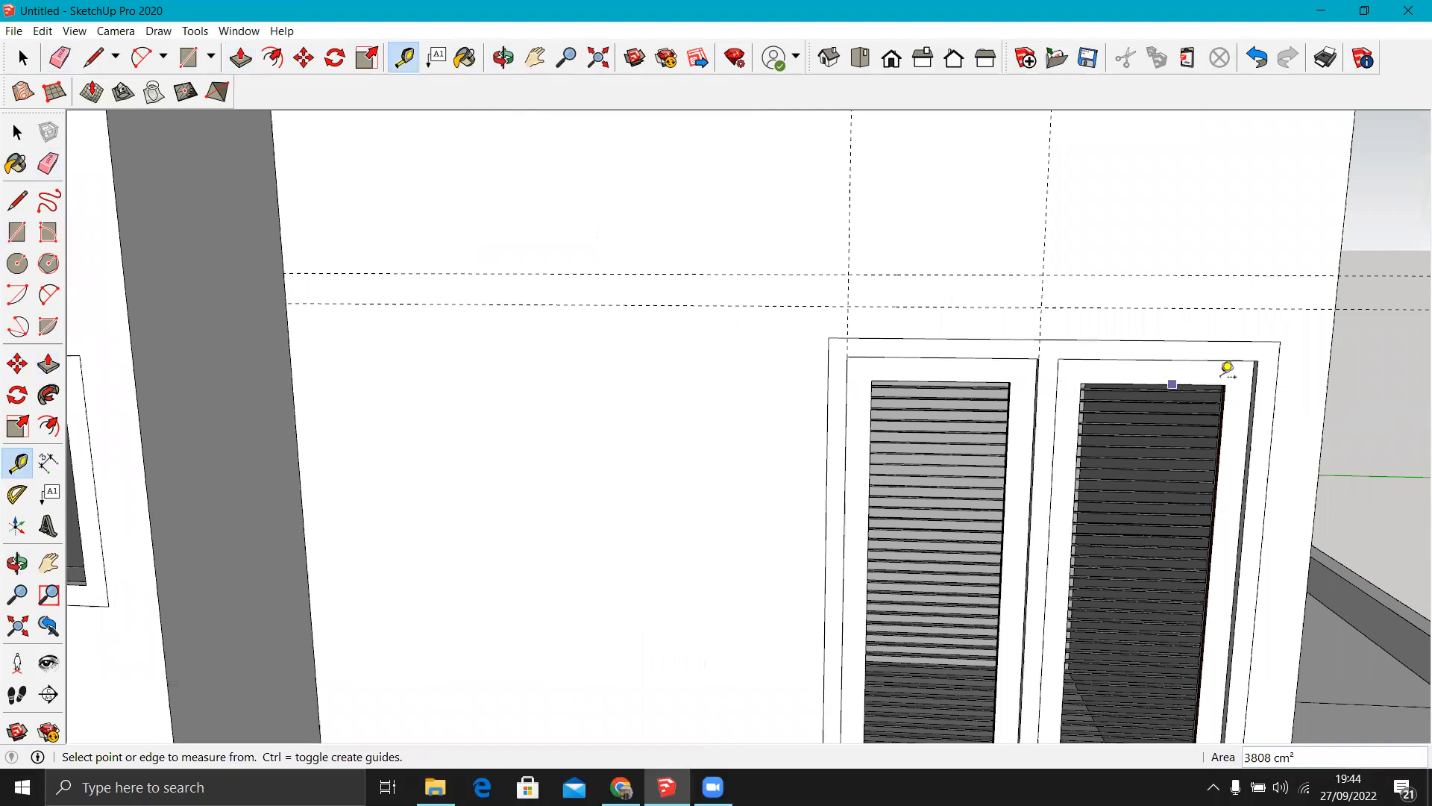
{"action": "double_click", "coordinate": [1255, 403]}
Draw a 60 × 10 cm rectangle above each pane of the side wall's tall double window and push both through the wall as vents.
{"action": "key", "text": "r"}
{"action": "left_click", "coordinate": [1263, 307]}
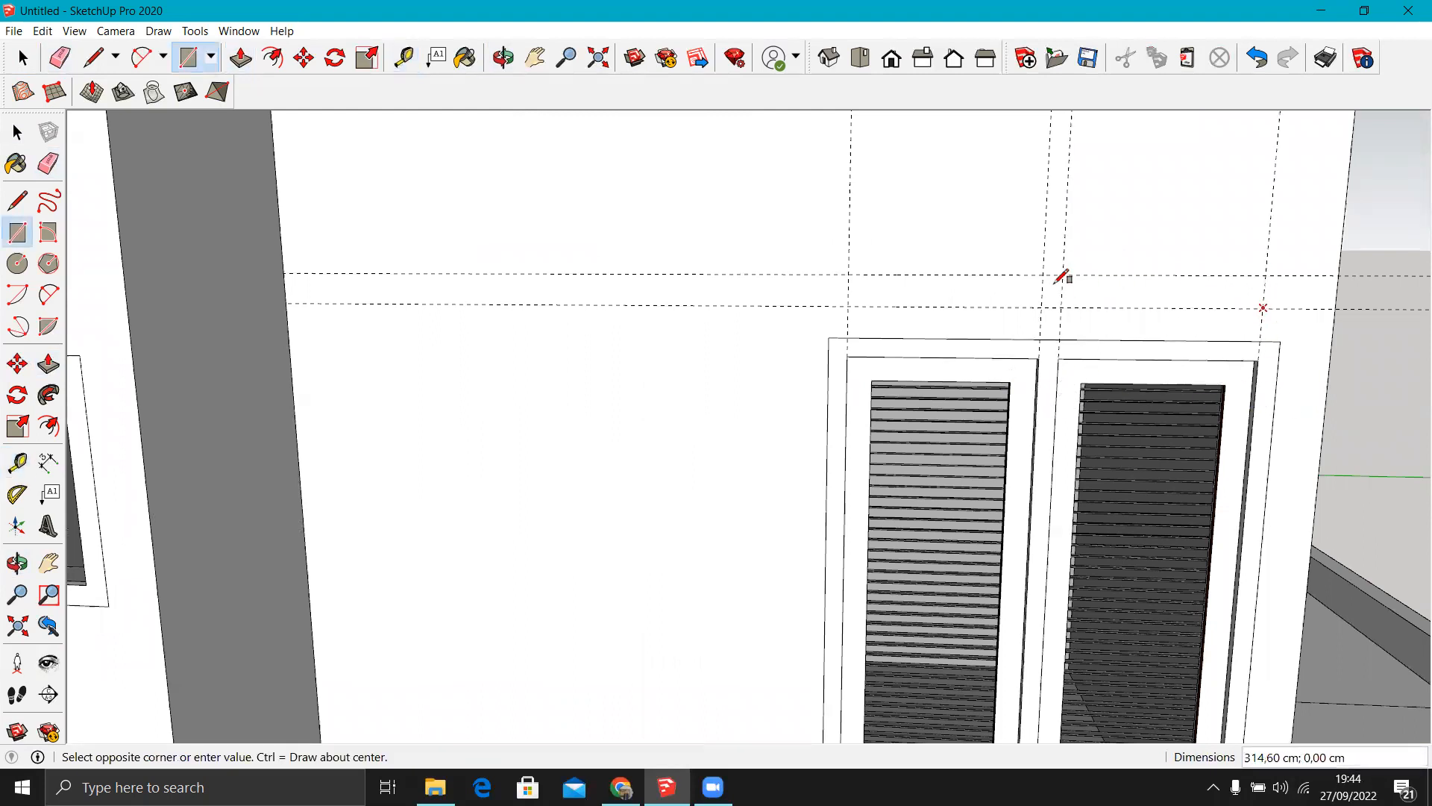
{"action": "left_click", "coordinate": [1061, 275]}
{"action": "left_click", "coordinate": [1043, 275]}
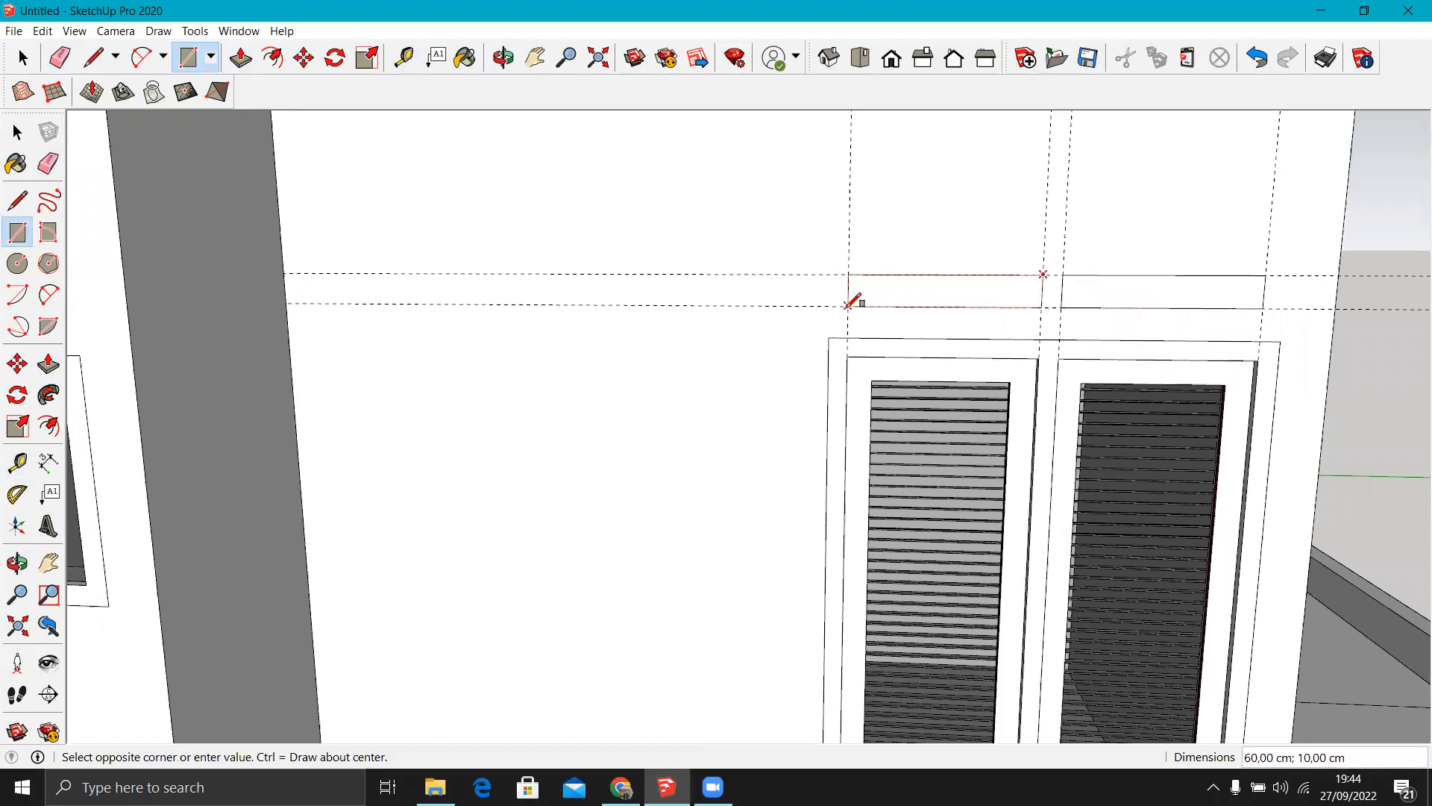
{"action": "left_click", "coordinate": [849, 304]}
{"action": "key", "text": "p"}
{"action": "mouse_move", "coordinate": [985, 313]}
{"action": "middle_mouse_down"}
{"action": "mouse_move", "coordinate": [873, 349]}
{"action": "mouse_move", "coordinate": [793, 330]}
{"action": "middle_mouse_up"}
Erase the guides around the vent openings above the side wall's tall double-window unit.
{"action": "scroll", "coordinate": [791, 320], "scroll_direction": "down", "scroll_amount": 3}
{"action": "key", "text": "e"}
{"action": "left_click_drag", "start_coordinate": [806, 279], "coordinate": [953, 277]}
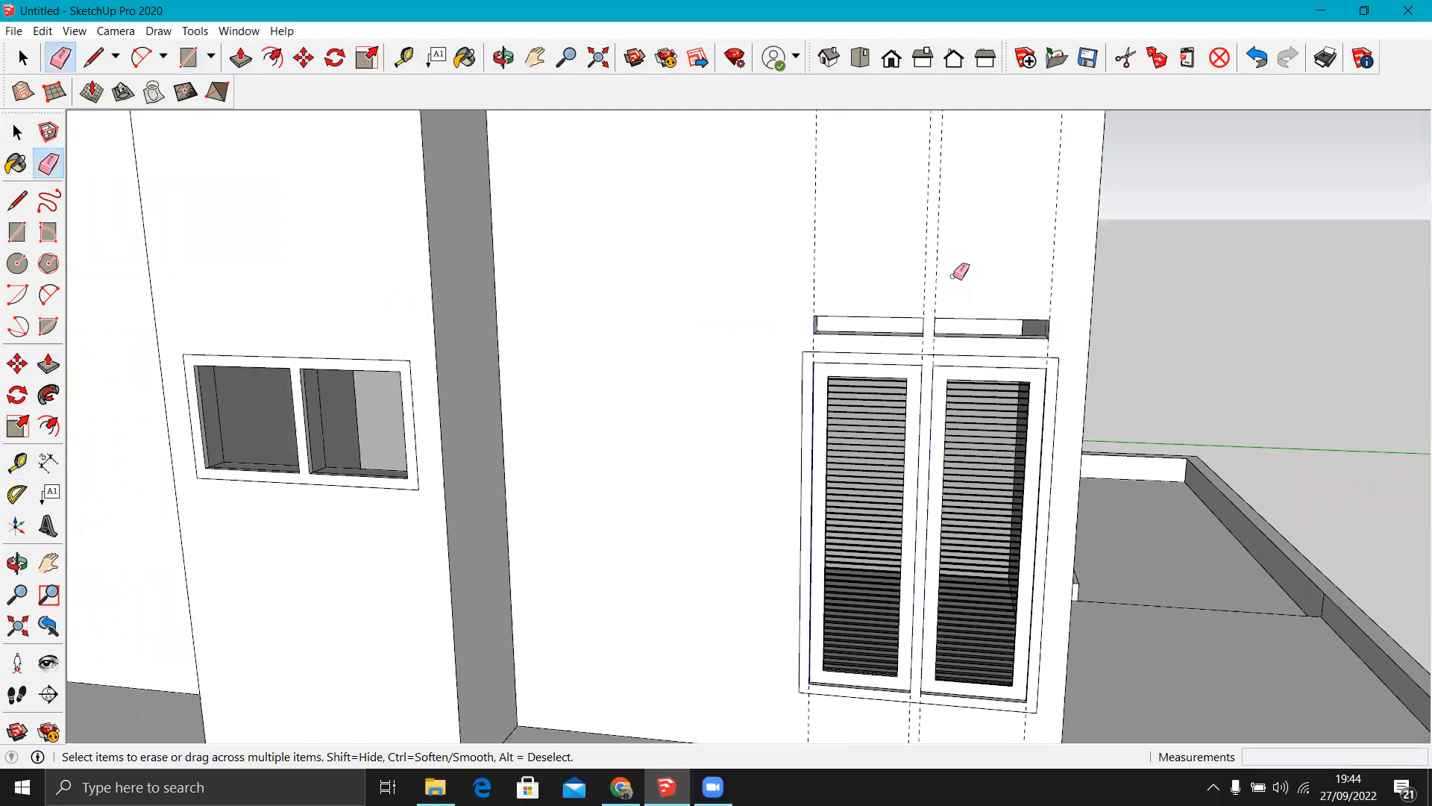
Erase the remaining vertical guides around the vents above the double window.
{"action": "left_click_drag", "start_coordinate": [1047, 270], "coordinate": [1049, 274]}
{"action": "scroll", "coordinate": [844, 470], "scroll_direction": "down", "scroll_amount": 5}
{"action": "mouse_move", "coordinate": [1160, 369]}
{"action": "middle_mouse_down"}
{"action": "mouse_move", "coordinate": [777, 368]}
{"action": "mouse_move", "coordinate": [722, 467]}
{"action": "middle_mouse_up"}
Add two horizontal guides above the combined side door and window frame, the first 10 cm up and the second another 10 cm.
{"action": "scroll", "coordinate": [721, 468], "scroll_direction": "up", "scroll_amount": 1}
{"action": "scroll", "coordinate": [611, 365], "scroll_direction": "up", "scroll_amount": 8}
{"action": "key", "text": "t"}
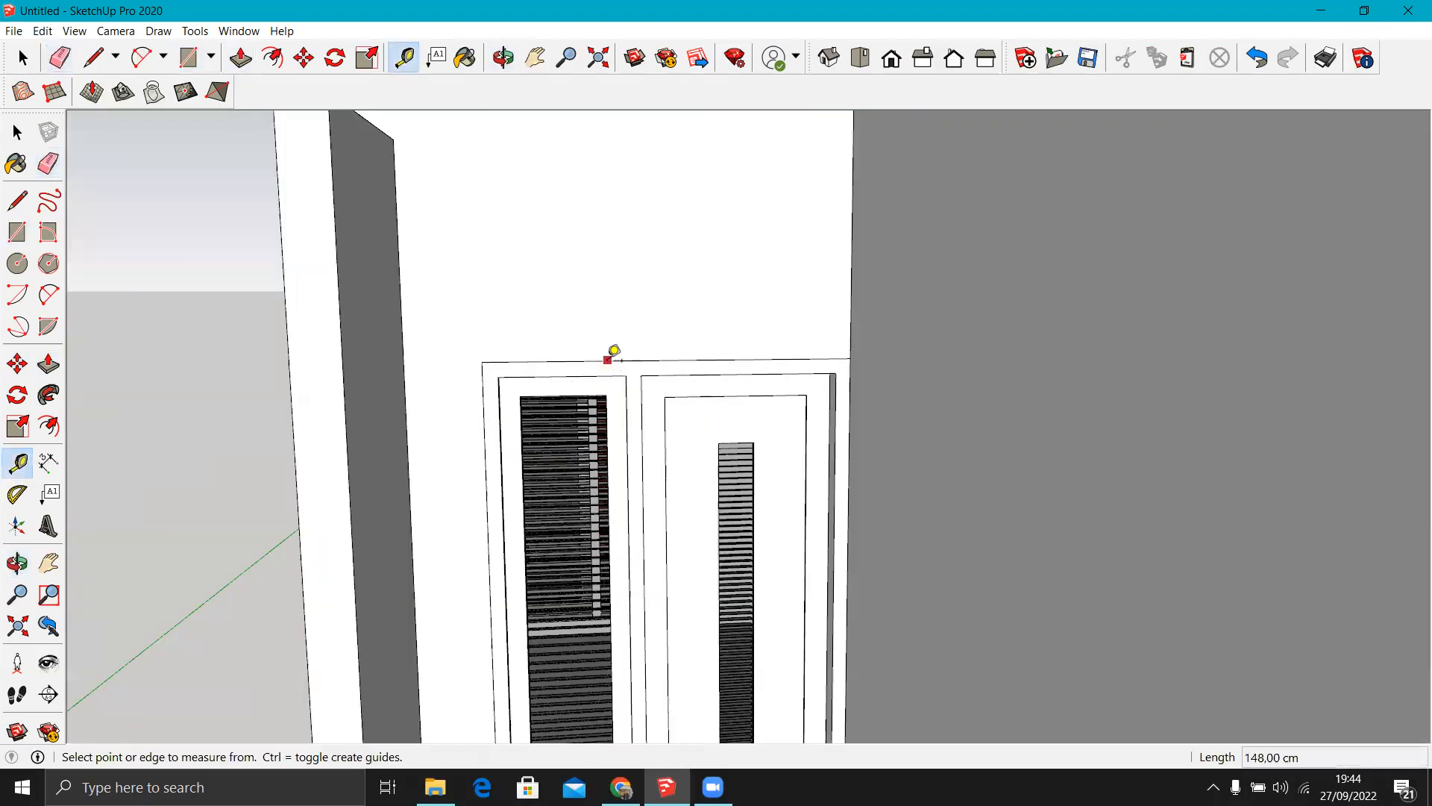
{"action": "type", "text": "15,0"}
{"action": "key", "text": "Return"}
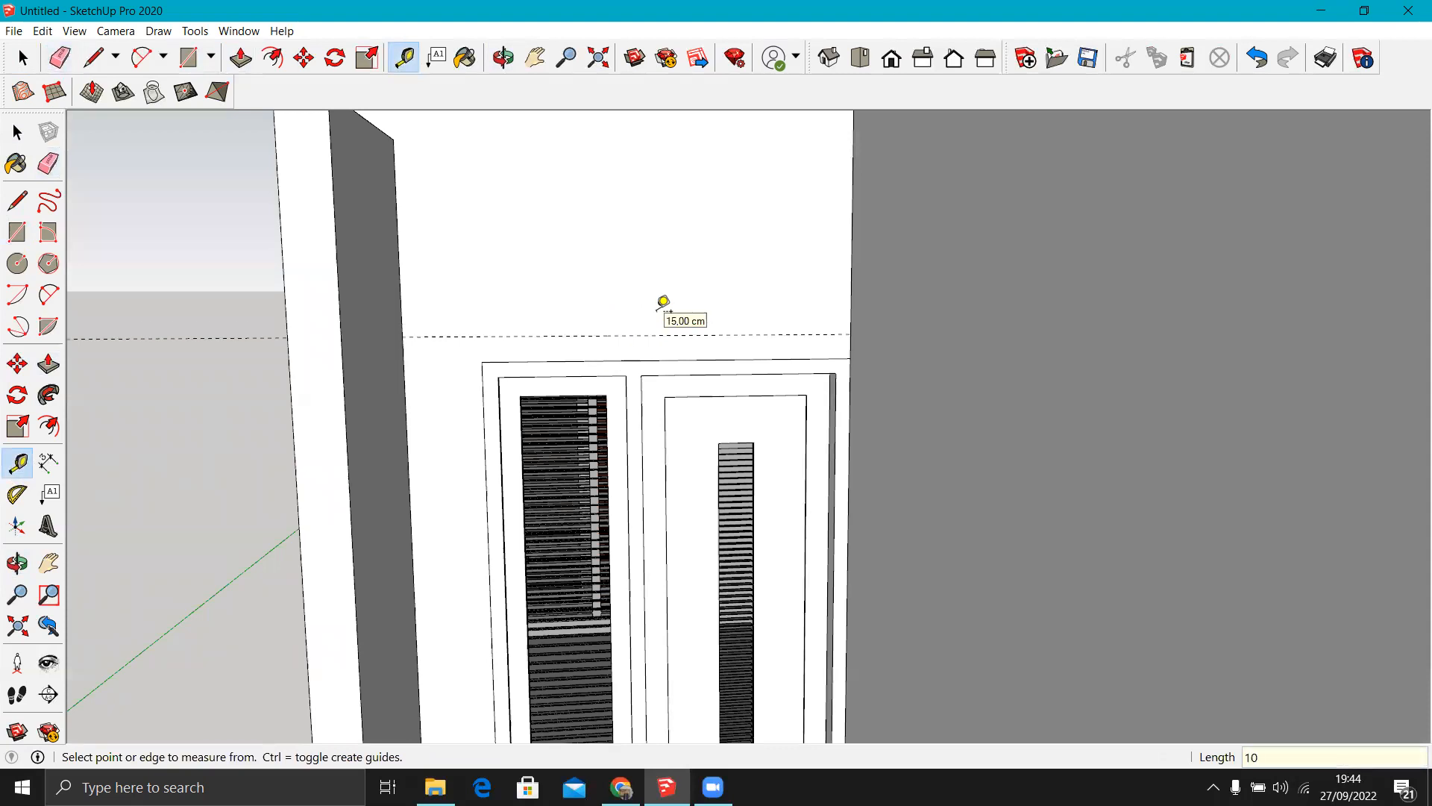
{"action": "left_click", "coordinate": [618, 335]}
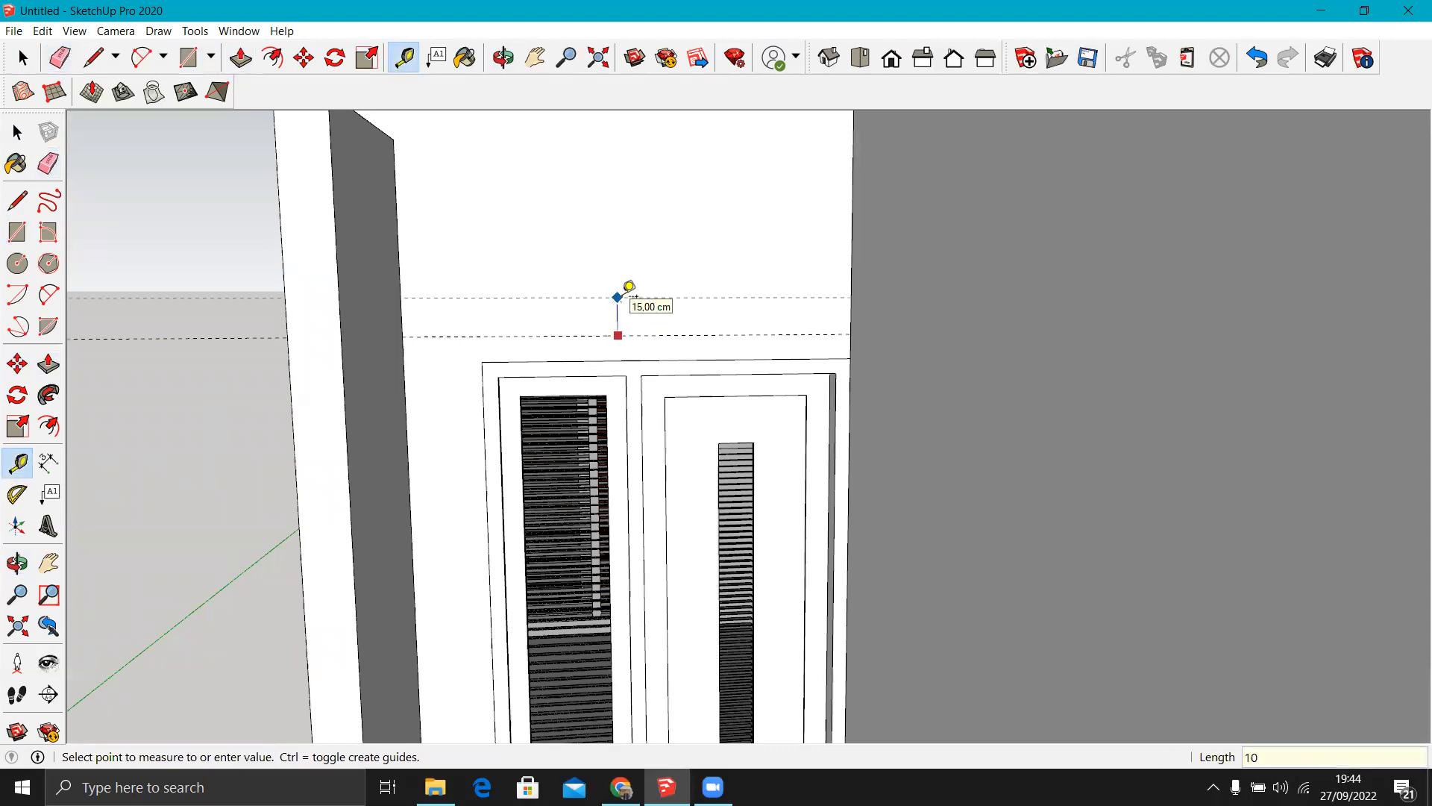
{"action": "key", "text": "Return"}
Add vertical guides along the side edges of the side door and window openings, extending above the frame.
{"action": "scroll", "coordinate": [499, 400], "scroll_direction": "up", "scroll_amount": 2}
{"action": "double_click", "coordinate": [498, 397]}
{"action": "double_click", "coordinate": [690, 393]}
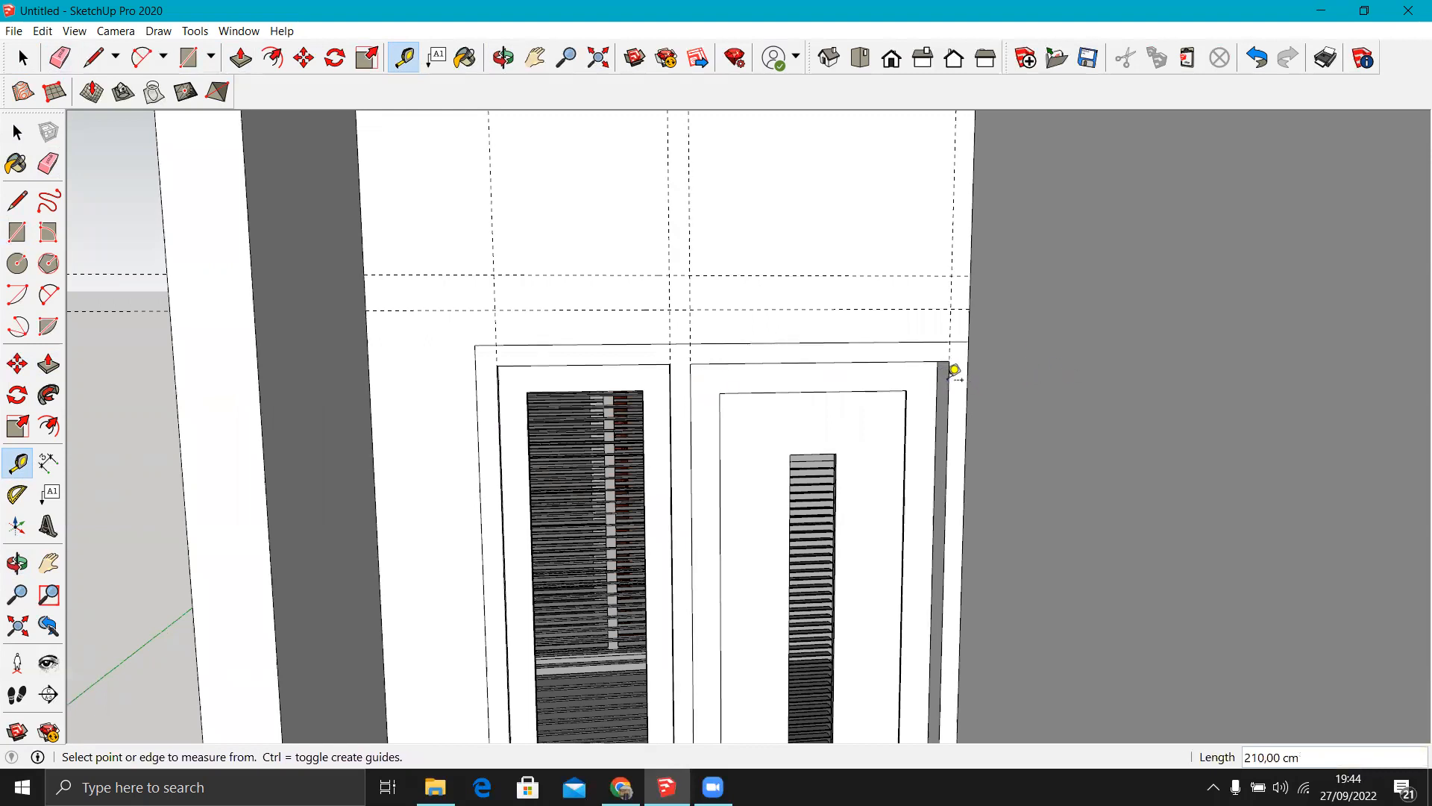
Draw two vent rectangles between the guides above the side door and window, and push both through the wall.
{"action": "key", "text": "r"}
{"action": "left_click", "coordinate": [951, 309]}
{"action": "left_click", "coordinate": [689, 276]}
{"action": "left_click", "coordinate": [669, 276]}
{"action": "left_click", "coordinate": [496, 309]}
{"action": "key", "text": "p"}
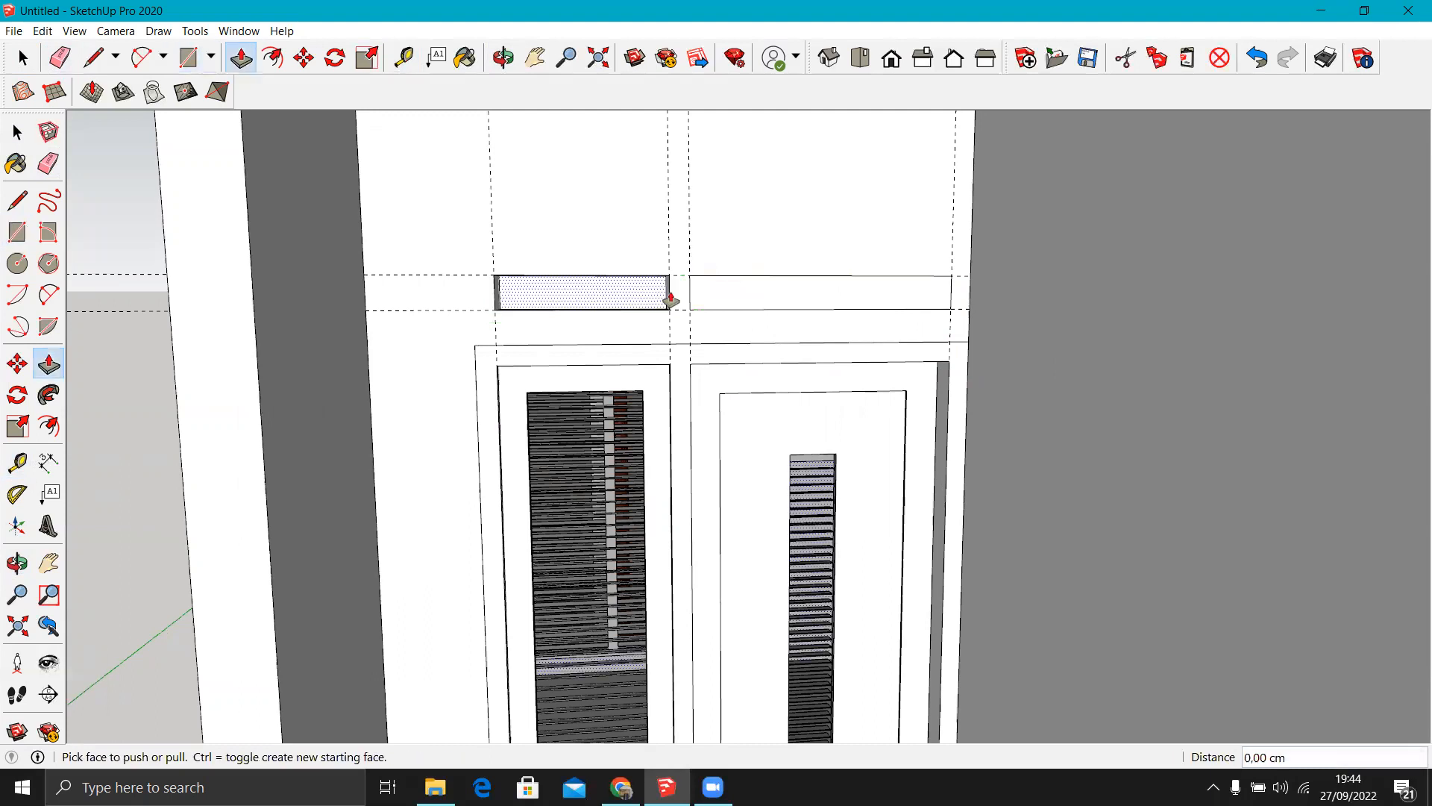
{"action": "double_click", "coordinate": [719, 304]}
Erase all the guides around the new side door and window vents.
{"action": "key", "text": "e"}
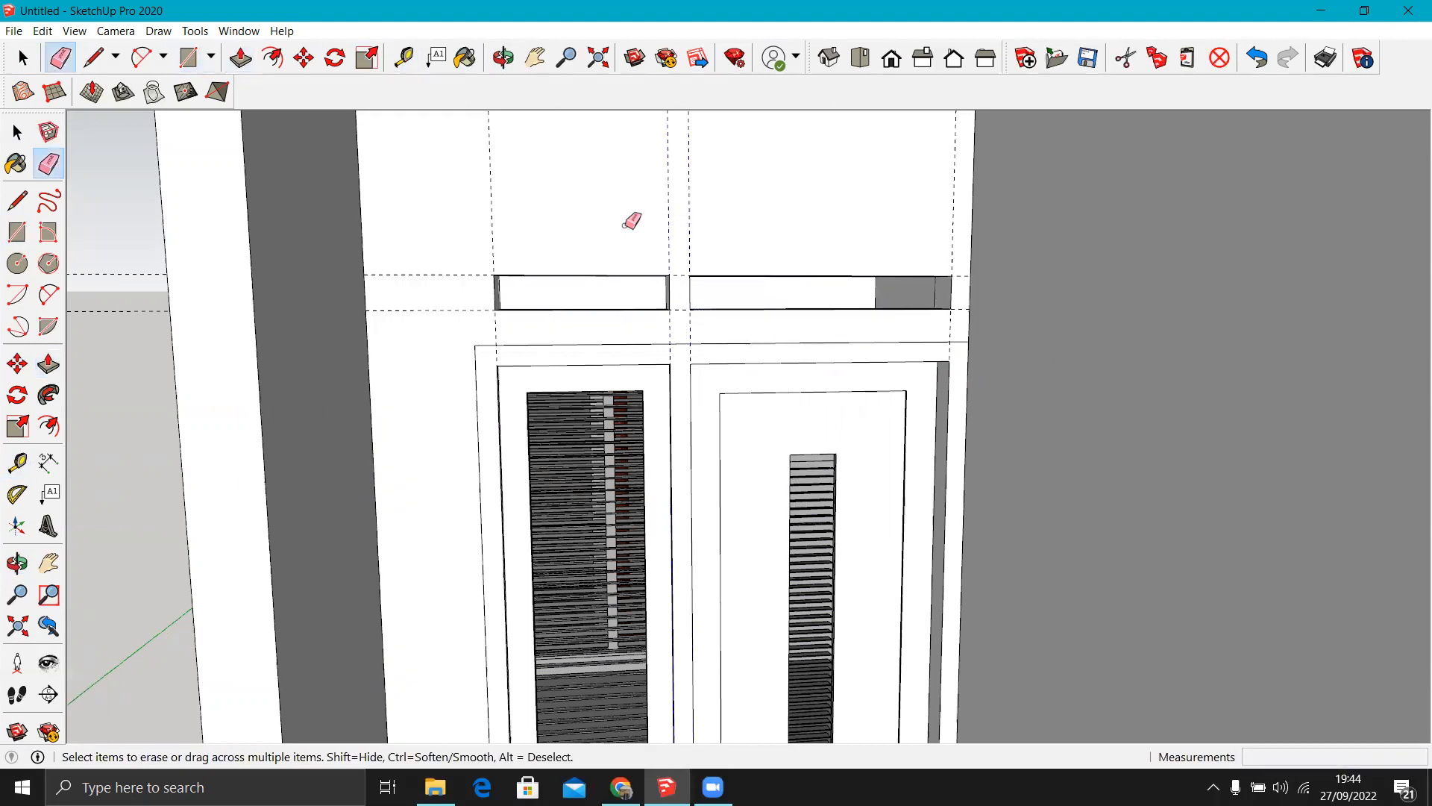
{"action": "mouse_move", "coordinate": [646, 307]}
{"action": "middle_mouse_down"}
{"action": "mouse_move", "coordinate": [617, 356]}
{"action": "mouse_move", "coordinate": [748, 352]}
{"action": "mouse_move", "coordinate": [853, 374]}
{"action": "mouse_move", "coordinate": [953, 172]}
{"action": "mouse_move", "coordinate": [371, 361]}
{"action": "mouse_move", "coordinate": [813, 370]}
{"action": "mouse_move", "coordinate": [490, 368]}
{"action": "mouse_move", "coordinate": [882, 463]}
{"action": "middle_mouse_up"}
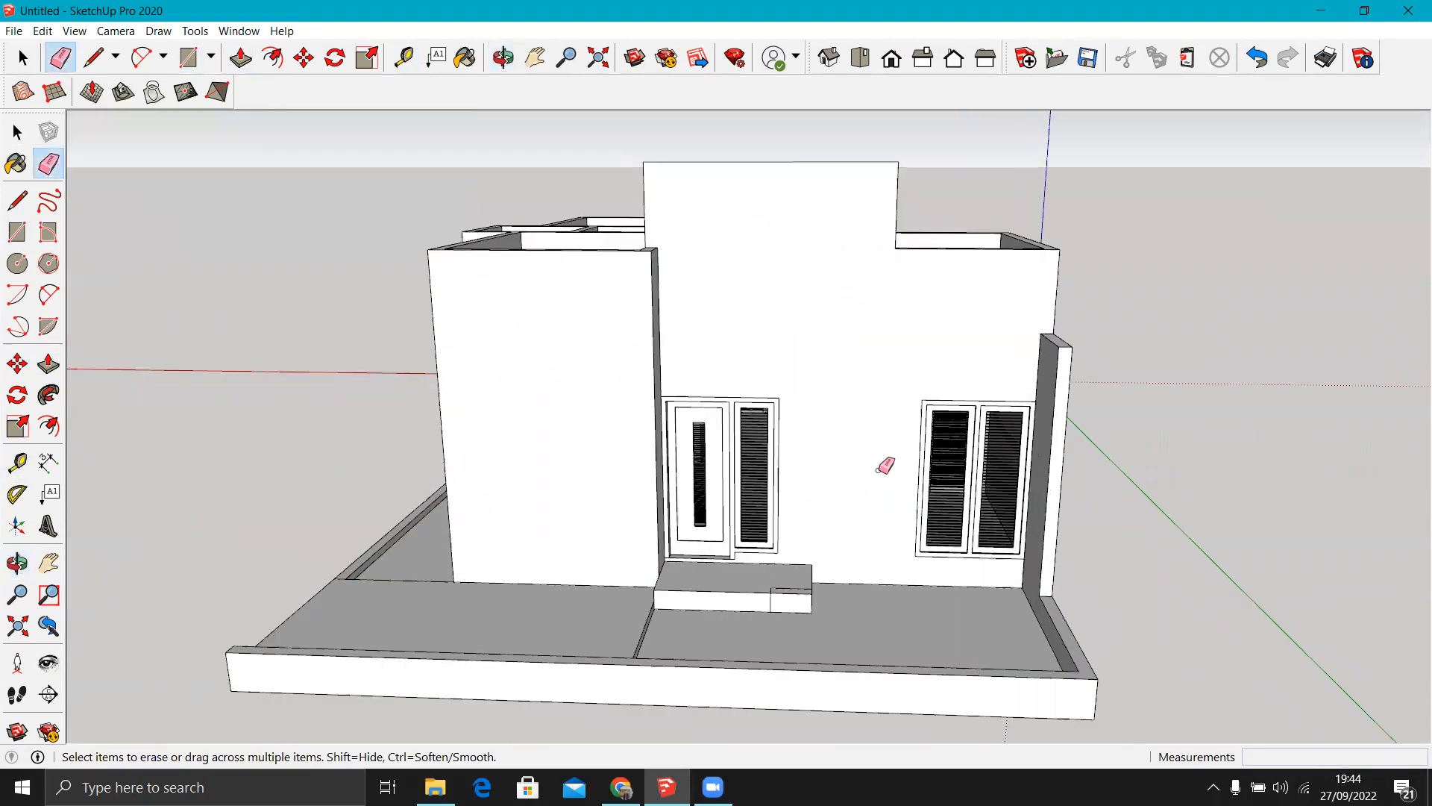
On the facade with a door and a separate double window, add two horizontal guides 10 cm apart above the frames.
{"action": "scroll", "coordinate": [991, 388], "scroll_direction": "up", "scroll_amount": 5}
{"action": "key", "text": "t"}
{"action": "left_click", "coordinate": [980, 338]}
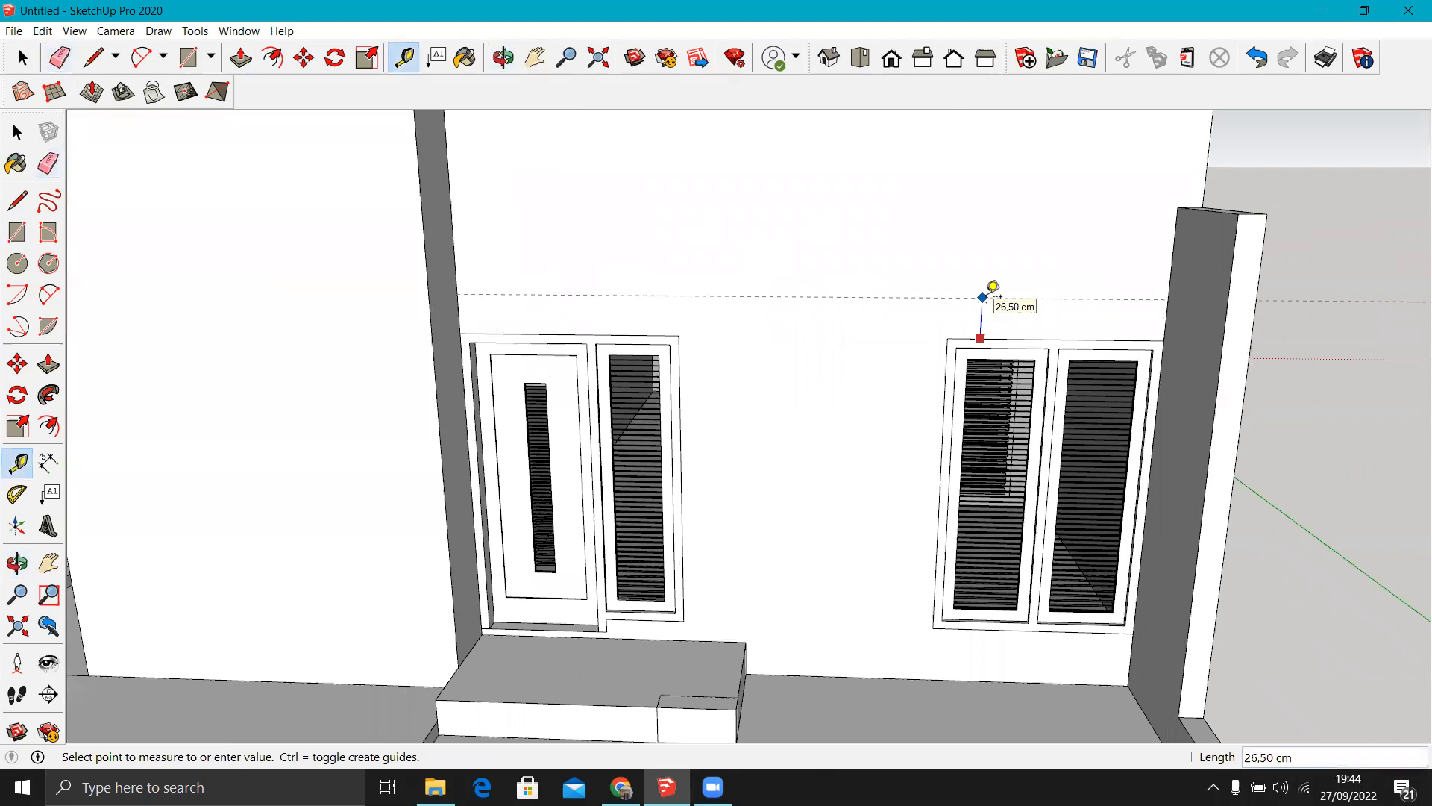
{"action": "left_click", "coordinate": [993, 286]}
{"action": "scroll", "coordinate": [527, 282], "scroll_direction": "up", "scroll_amount": 2}
{"action": "left_click", "coordinate": [522, 284]}
{"action": "scroll", "coordinate": [525, 282], "scroll_direction": "up", "scroll_amount": 2}
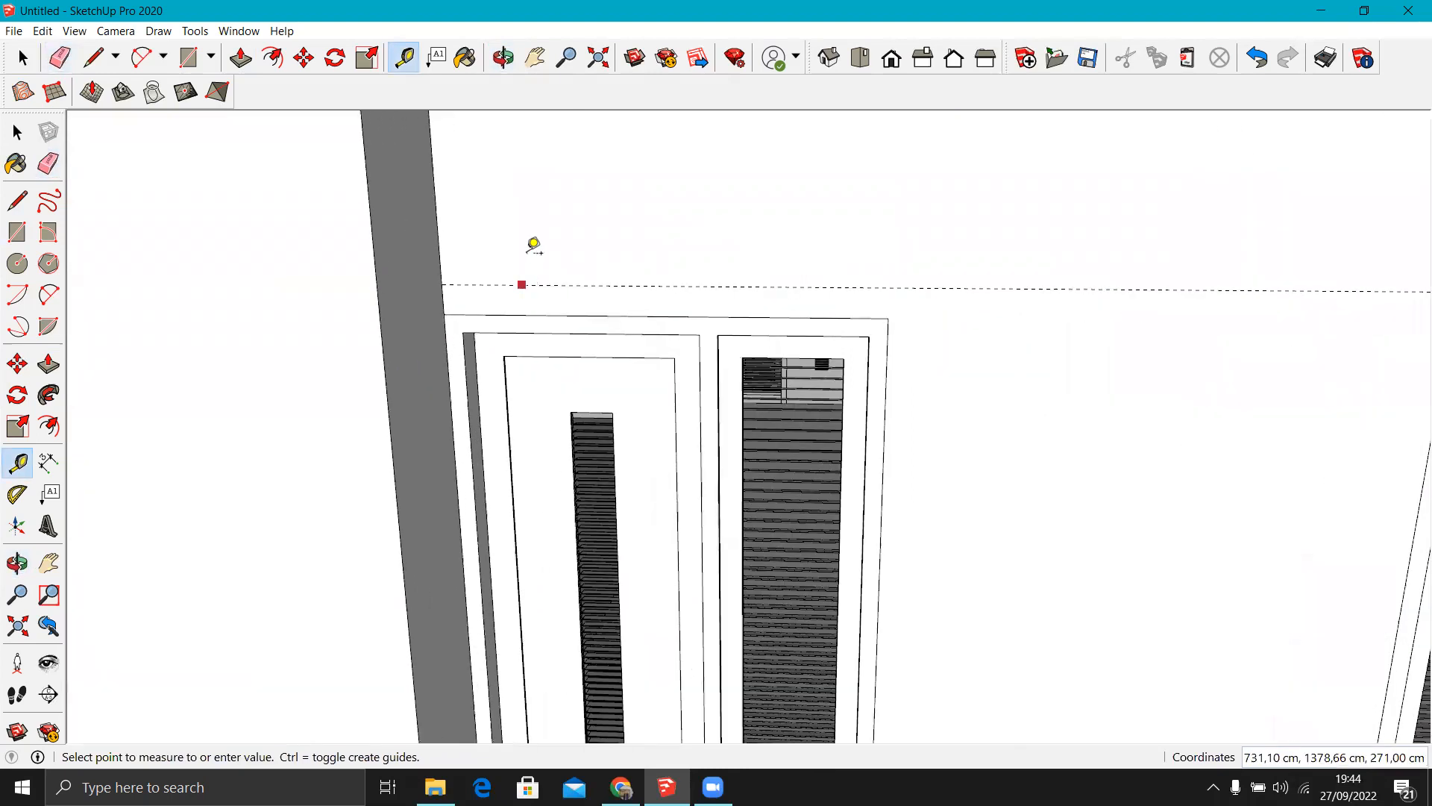
{"action": "key", "text": "Return"}
{"action": "scroll", "coordinate": [467, 346], "scroll_direction": "up", "scroll_amount": 3}
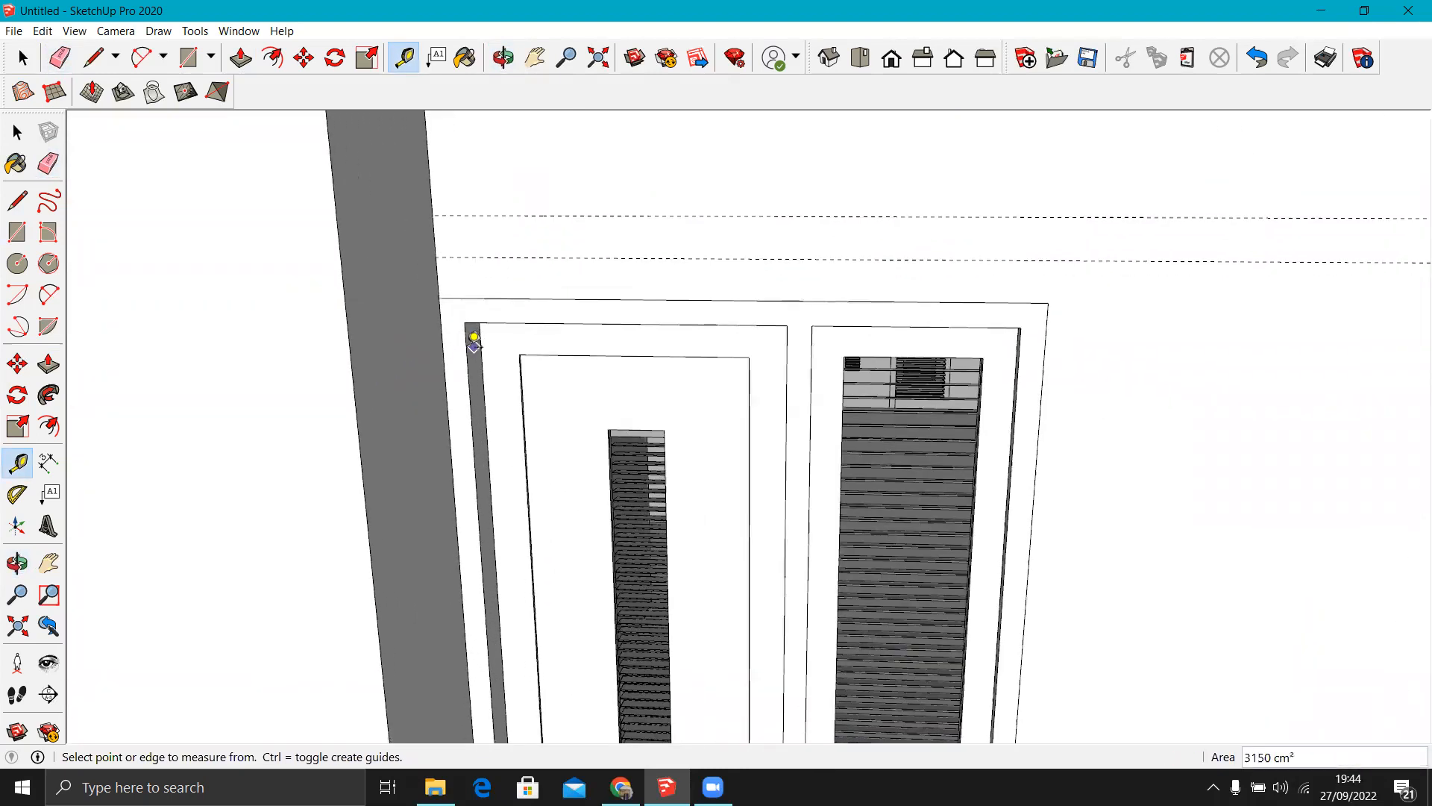
Add vertical guides along the edges of this facade's door opening and adjoining louvred window.
{"action": "double_click", "coordinate": [787, 373]}
{"action": "double_click", "coordinate": [811, 361]}
{"action": "double_click", "coordinate": [1019, 359]}
Draw two 10 cm high vent rectangles above the door and adjoining window, and push both through the wall.
{"action": "key", "text": "r"}
{"action": "left_click", "coordinate": [459, 258]}
{"action": "left_click", "coordinate": [788, 215]}
{"action": "left_click", "coordinate": [813, 217]}
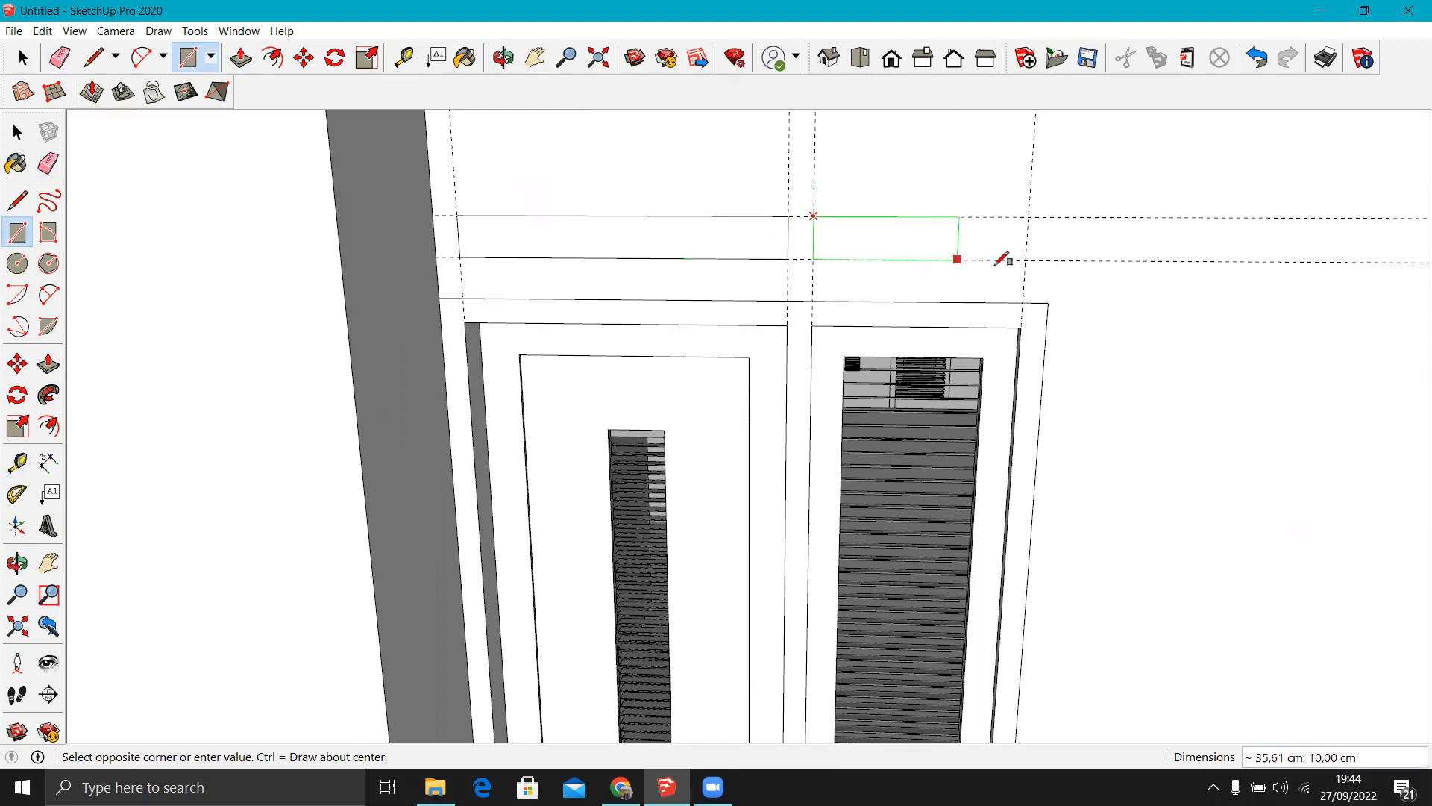
{"action": "left_click", "coordinate": [1028, 260]}
{"action": "key", "text": "p"}
{"action": "double_click", "coordinate": [955, 257]}
{"action": "double_click", "coordinate": [700, 250]}
Add vertical guides along the edges of both panes of the double window on the same facade.
{"action": "scroll", "coordinate": [343, 363], "scroll_direction": "down", "scroll_amount": 4}
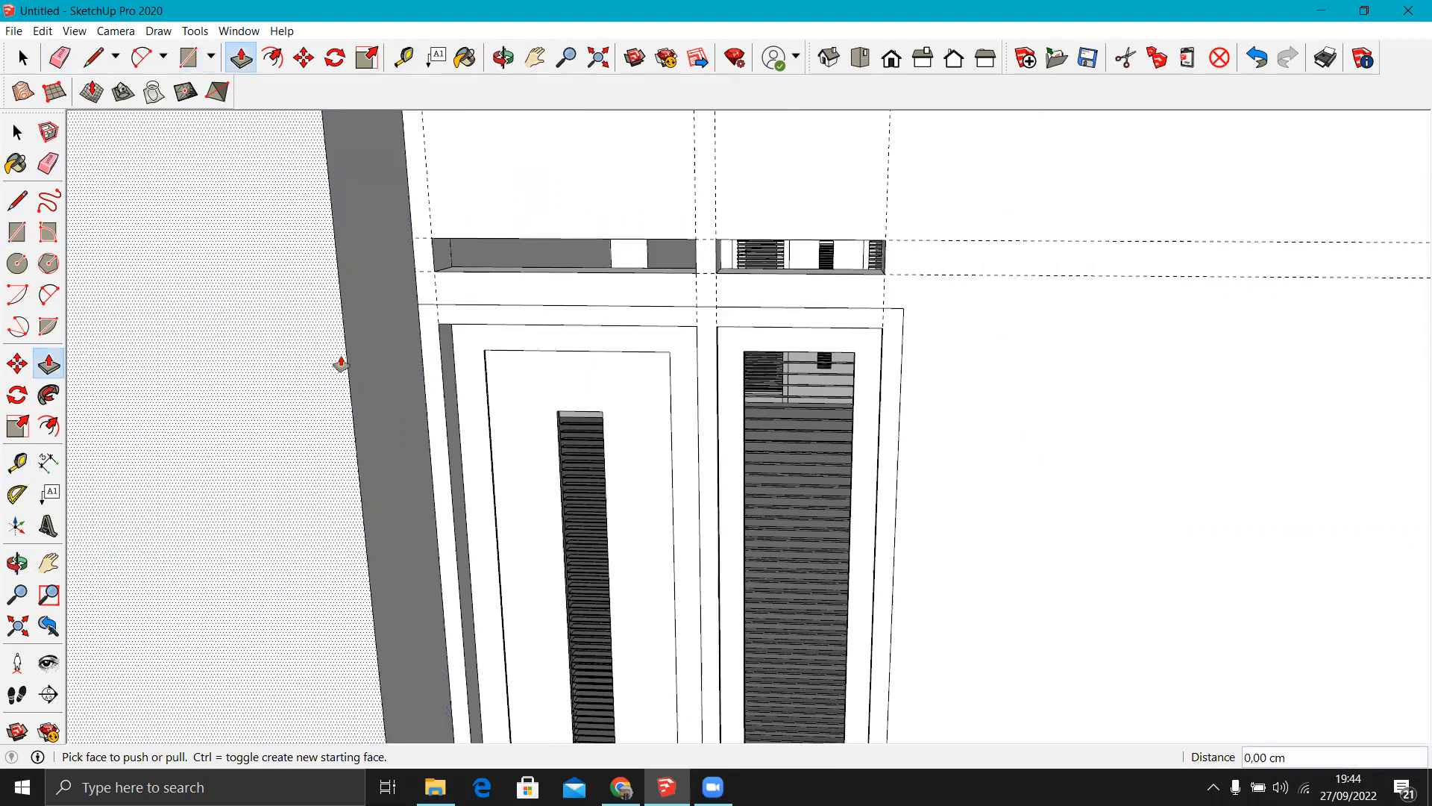
{"action": "scroll", "coordinate": [929, 379], "scroll_direction": "up", "scroll_amount": 3}
{"action": "key", "text": "t"}
{"action": "scroll", "coordinate": [823, 377], "scroll_direction": "up", "scroll_amount": 2}
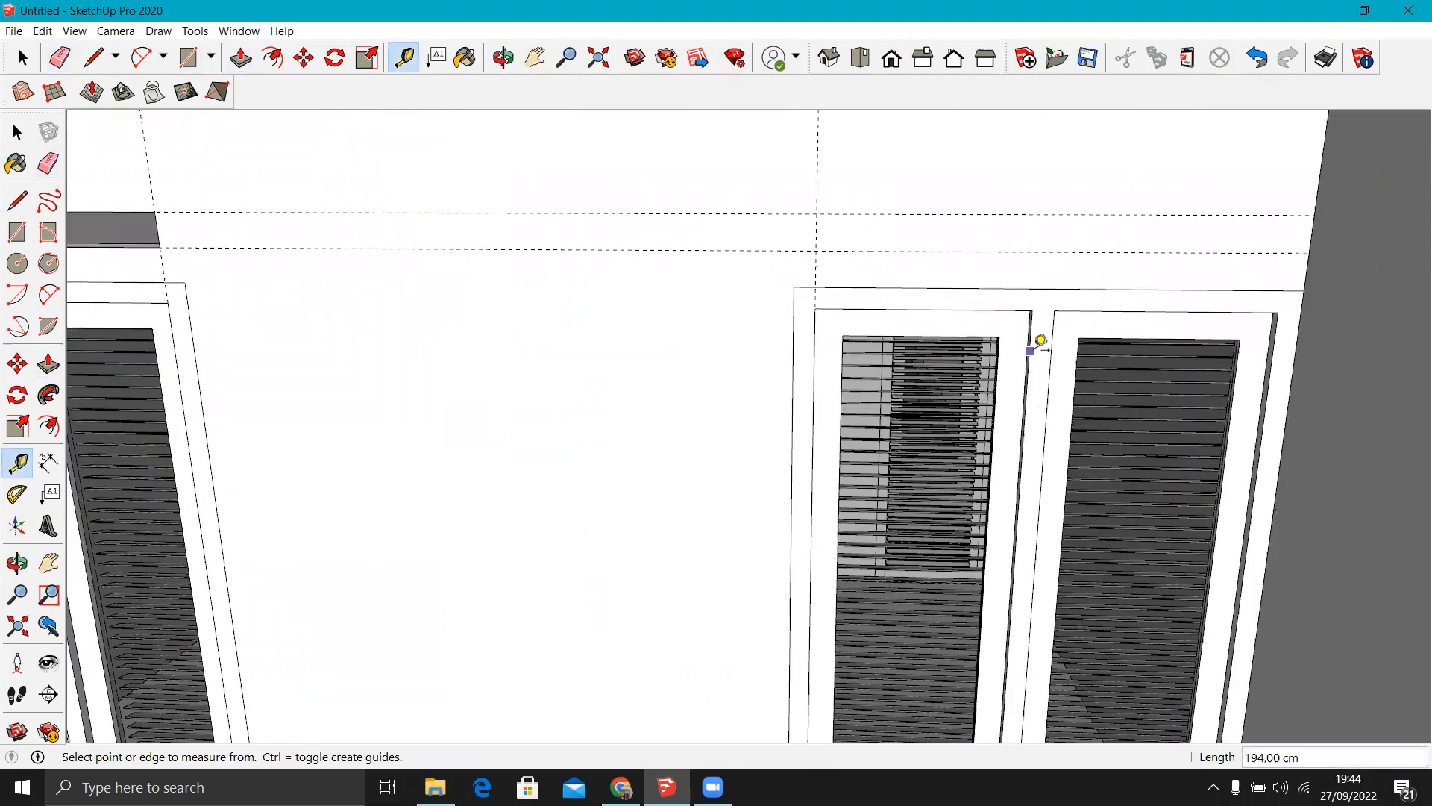
{"action": "double_click", "coordinate": [1052, 344]}
{"action": "double_click", "coordinate": [1273, 343]}
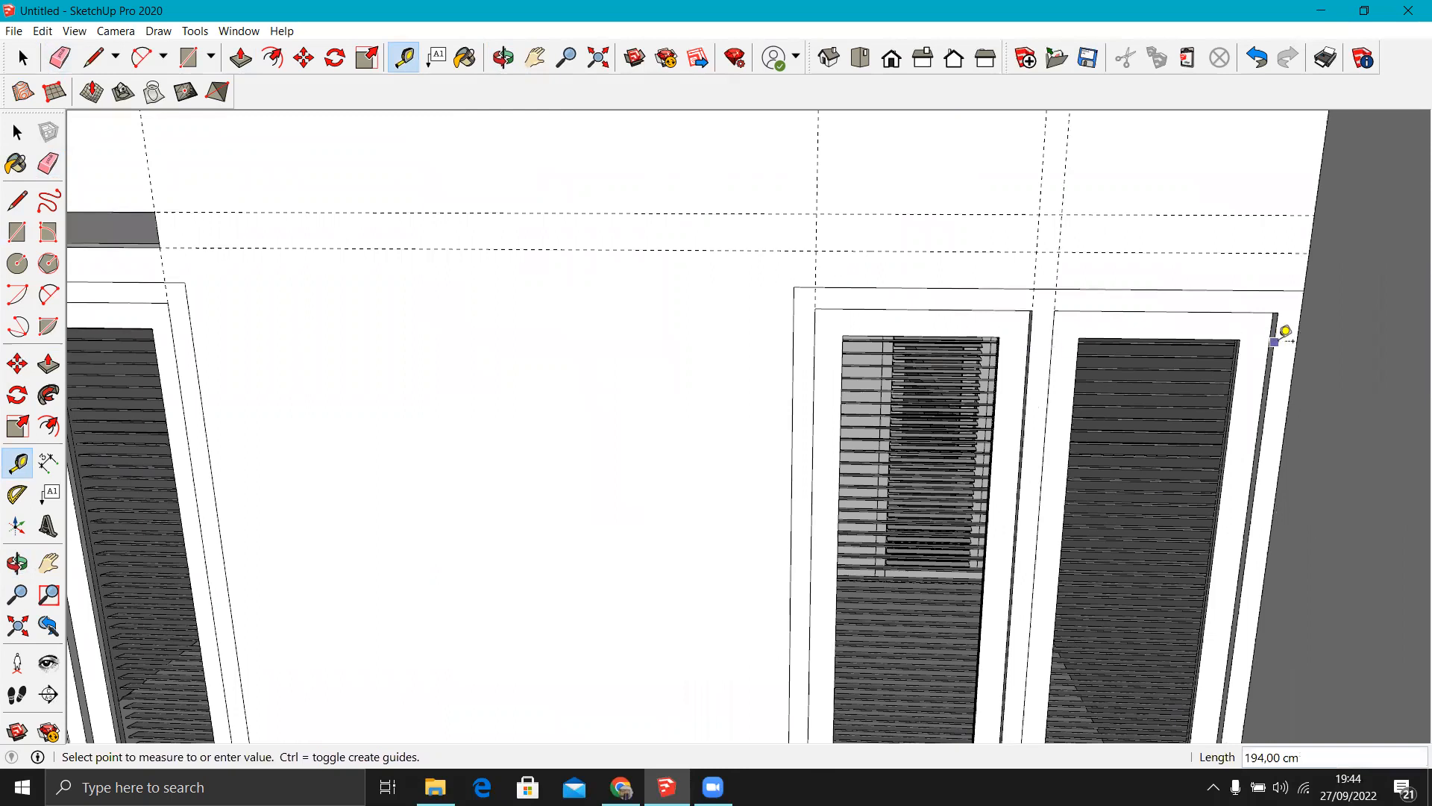
Draw two vent rectangles between the guides above the double window's panes, and push them through the wall.
{"action": "key", "text": "r"}
{"action": "left_click", "coordinate": [1290, 252]}
{"action": "left_click", "coordinate": [1059, 215]}
{"action": "left_click", "coordinate": [1039, 214]}
{"action": "left_click", "coordinate": [816, 252]}
{"action": "key", "text": "p"}
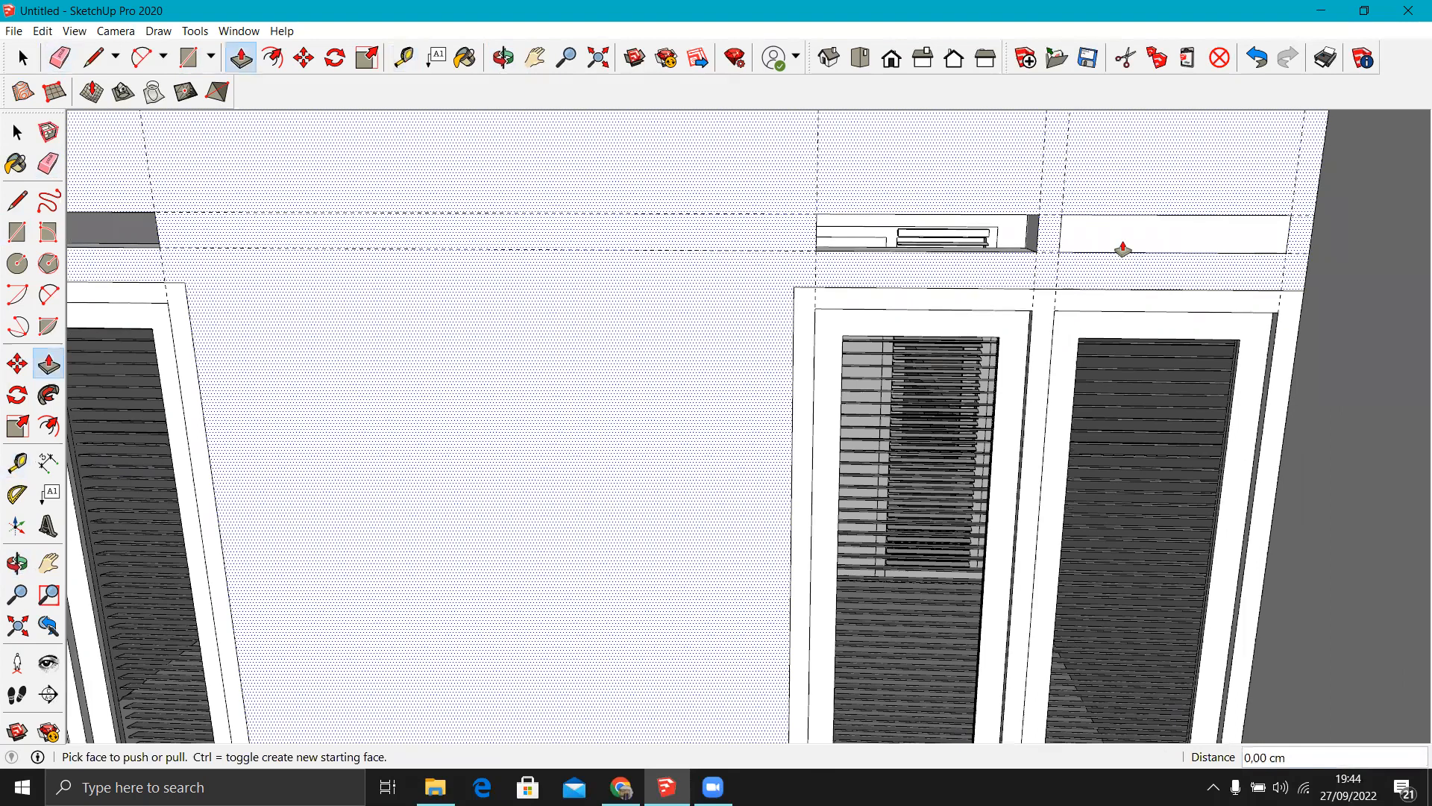
Erase all vertical and horizontal guides left around this facade's vents.
{"action": "scroll", "coordinate": [744, 356], "scroll_direction": "down", "scroll_amount": 5}
{"action": "key", "text": "e"}
{"action": "scroll", "coordinate": [835, 165], "scroll_direction": "down", "scroll_amount": 5}
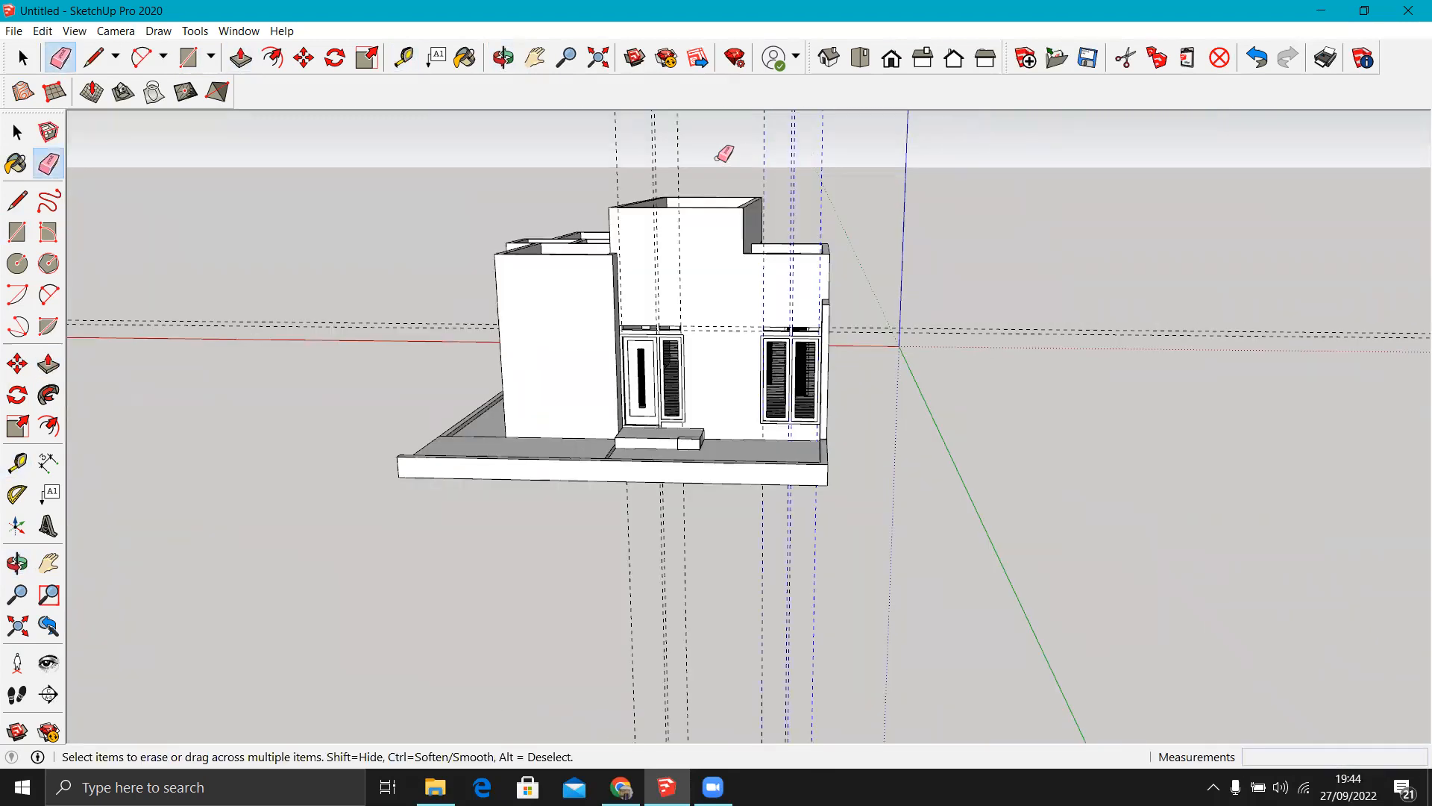
{"action": "mouse_move", "coordinate": [617, 338]}
{"action": "middle_mouse_down"}
{"action": "mouse_move", "coordinate": [594, 329]}
{"action": "mouse_move", "coordinate": [1139, 352]}
{"action": "mouse_move", "coordinate": [602, 411]}
{"action": "middle_mouse_up"}
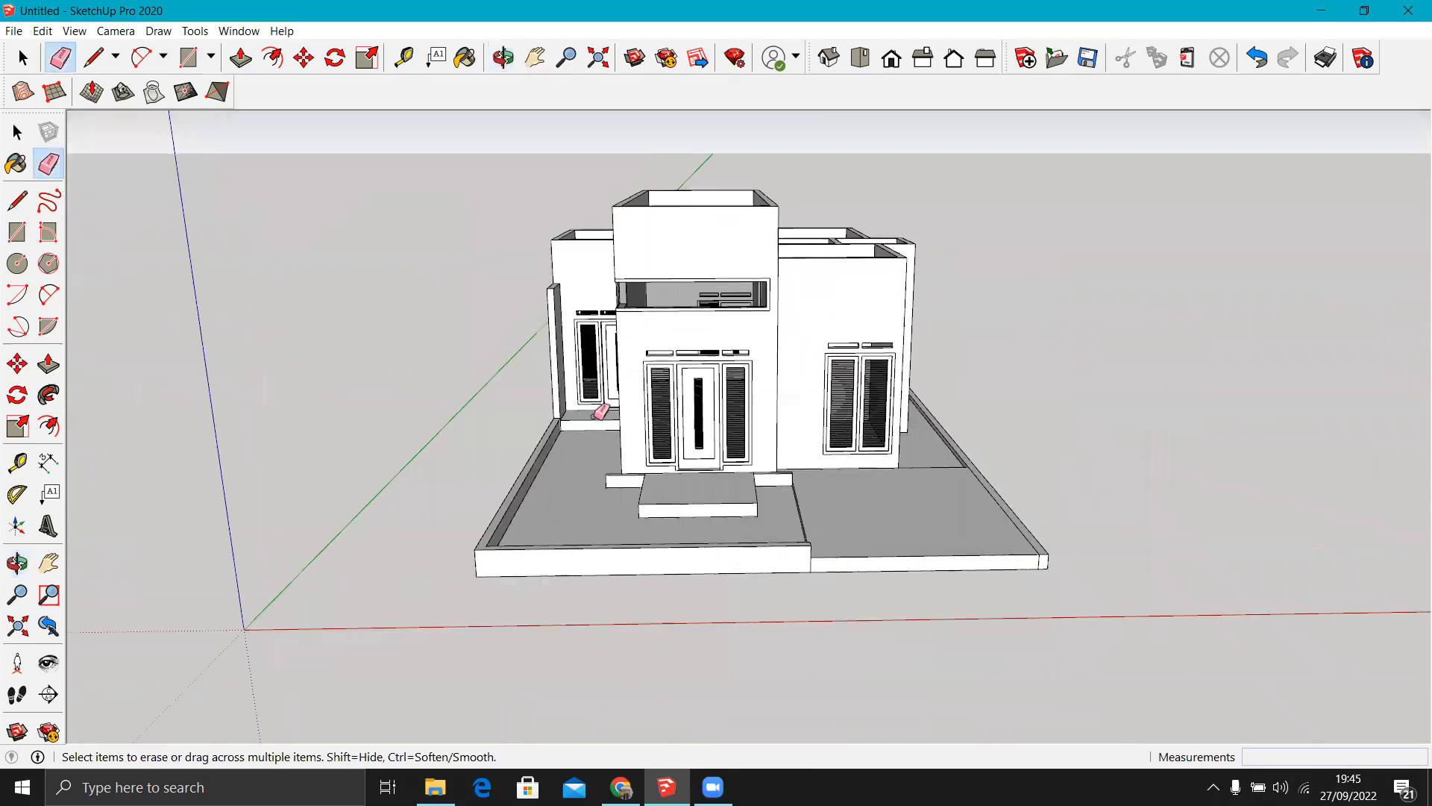
Add a horizontal guide 15 cm above the front entrance vents and a second guide 10 cm above the first.
{"action": "scroll", "coordinate": [626, 364], "scroll_direction": "up", "scroll_amount": 2}
{"action": "scroll", "coordinate": [628, 364], "scroll_direction": "up", "scroll_amount": 4}
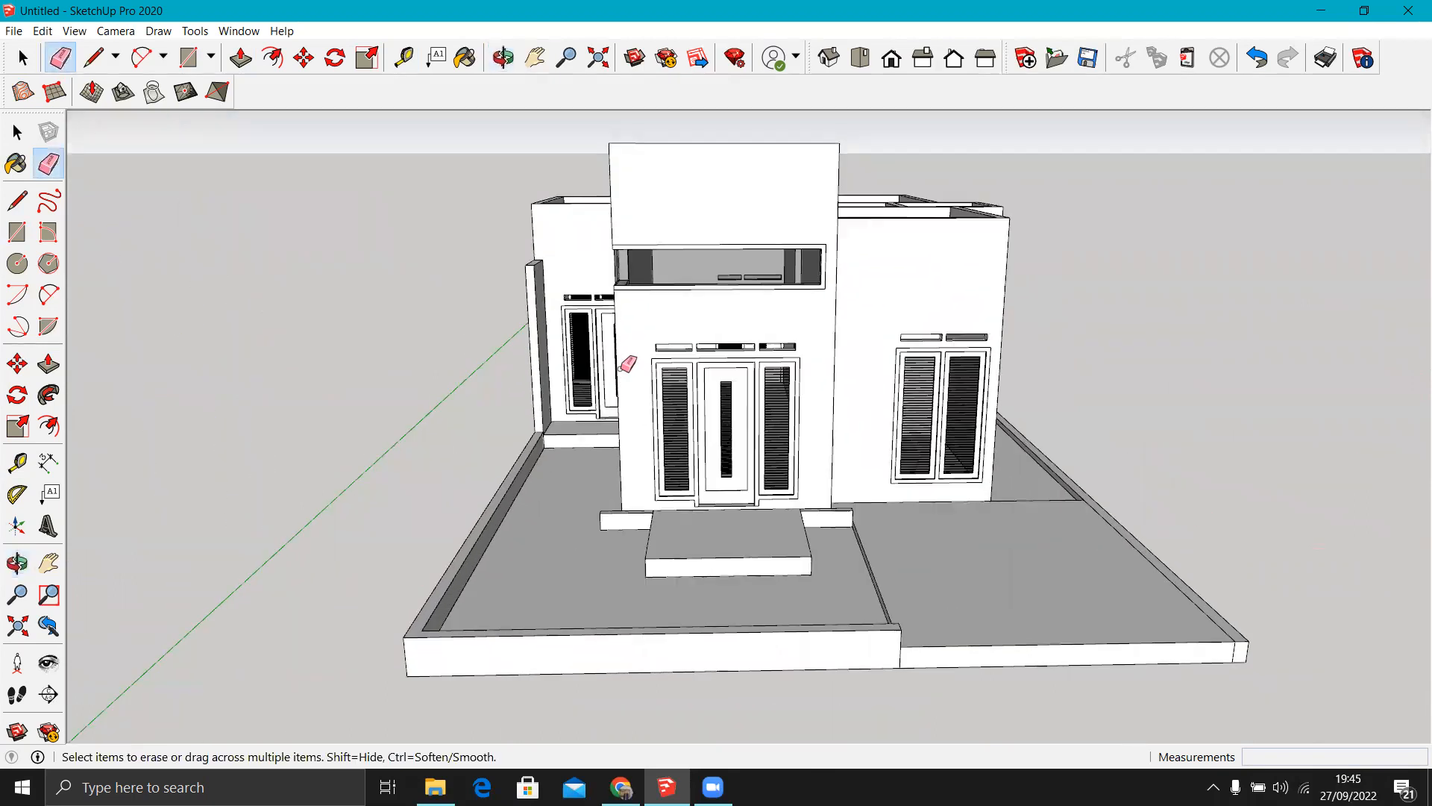
{"action": "middle_click_drag", "start_coordinate": [697, 279], "coordinate": [713, 286]}
{"action": "scroll", "coordinate": [729, 277], "scroll_direction": "up", "scroll_amount": 2}
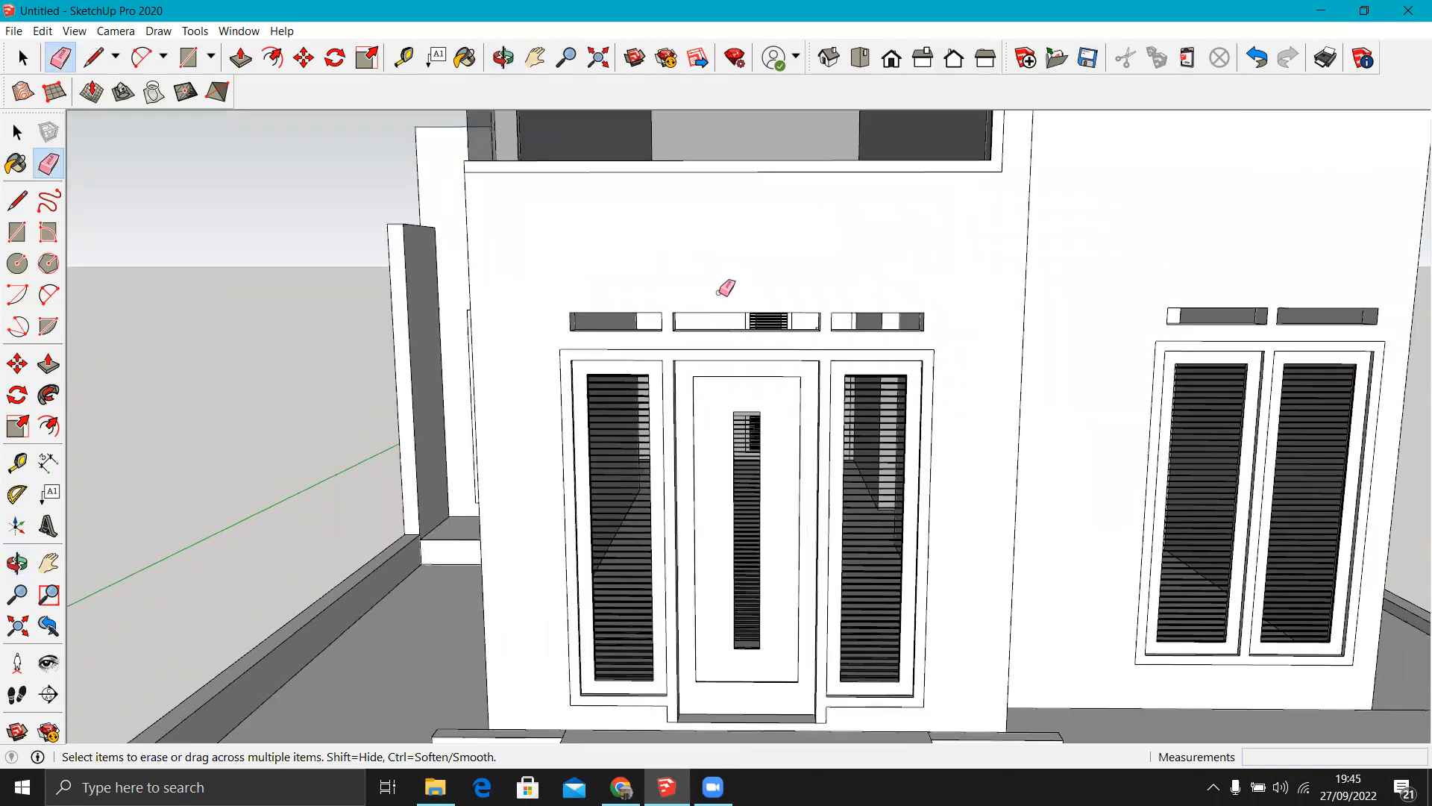
{"action": "key", "text": "t"}
{"action": "scroll", "coordinate": [721, 291], "scroll_direction": "up", "scroll_amount": 2}
{"action": "left_click", "coordinate": [707, 309]}
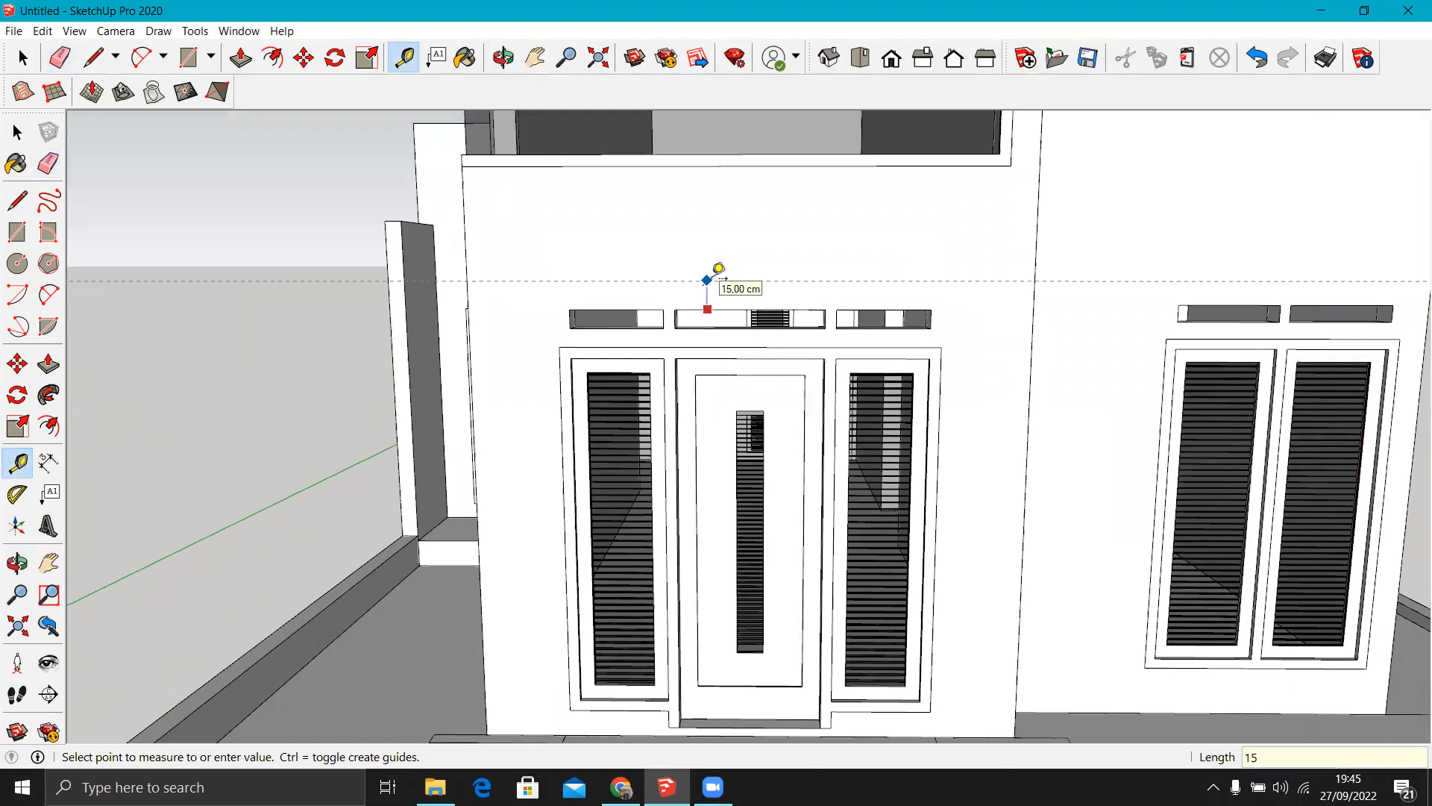
{"action": "key", "text": "Return"}
{"action": "left_click", "coordinate": [703, 279]}
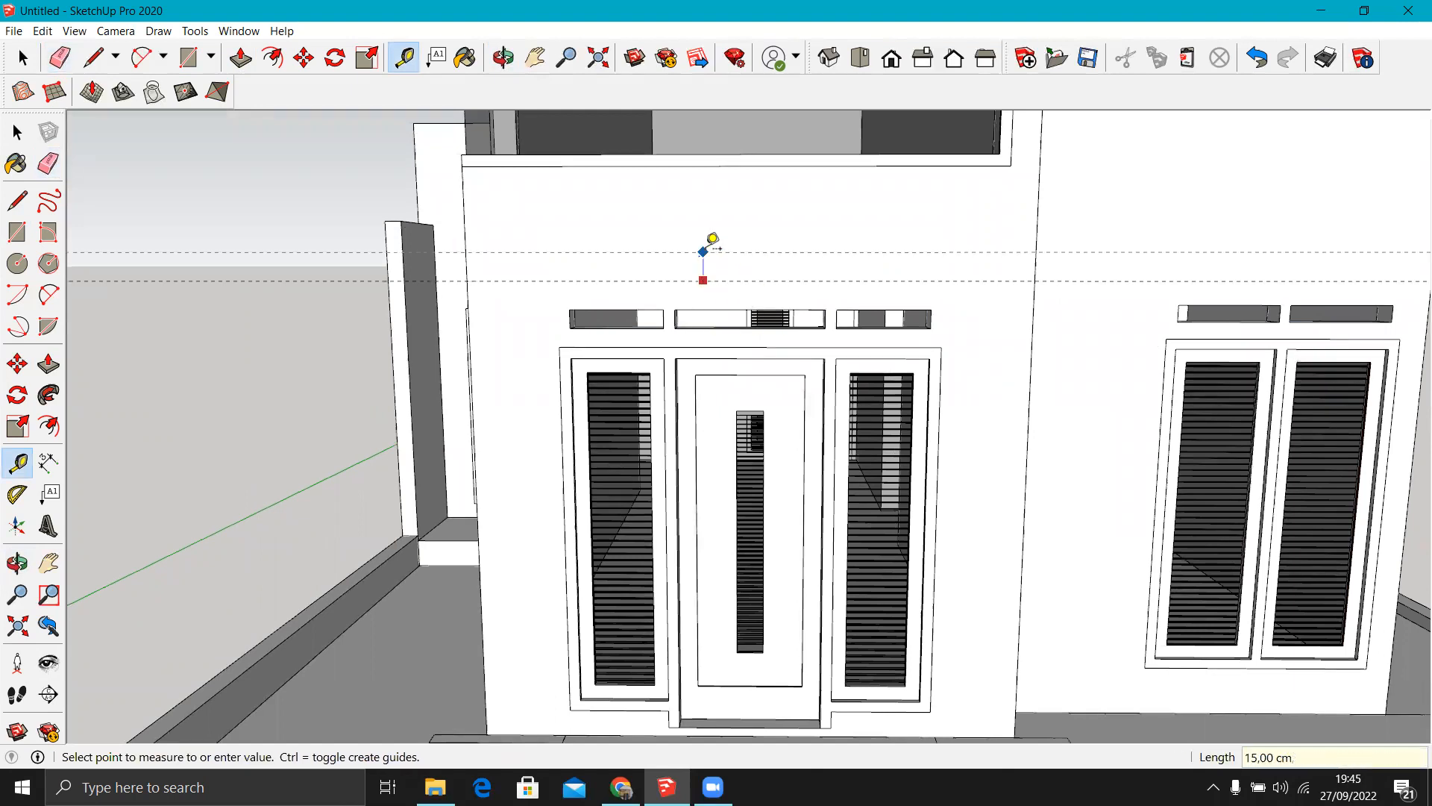
{"action": "type", "text": "15"}
{"action": "key", "text": "Return"}
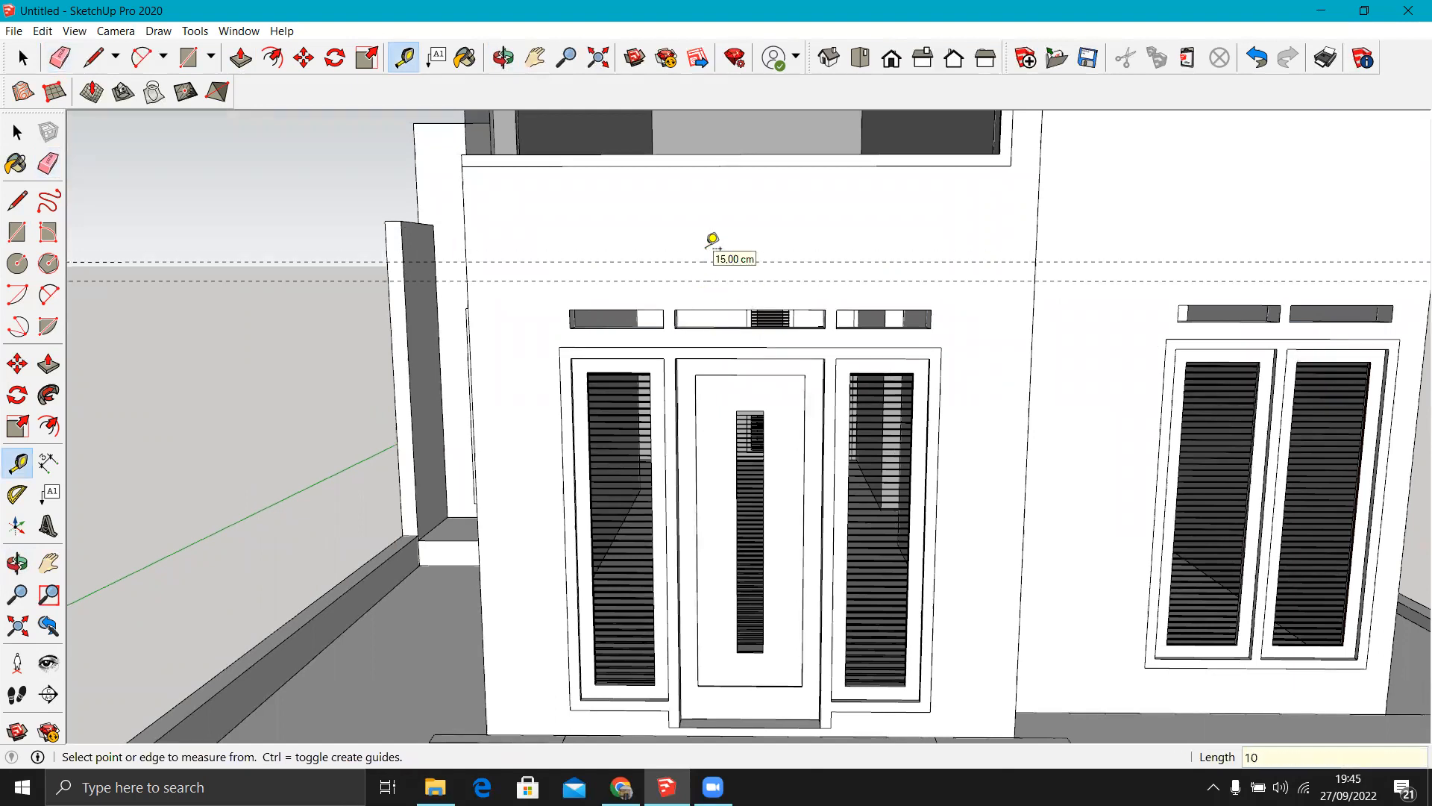
Add vertical guides on the front wall at both side edges of the raised entrance platform.
{"action": "middle_click_drag", "start_coordinate": [544, 242], "coordinate": [675, 569]}
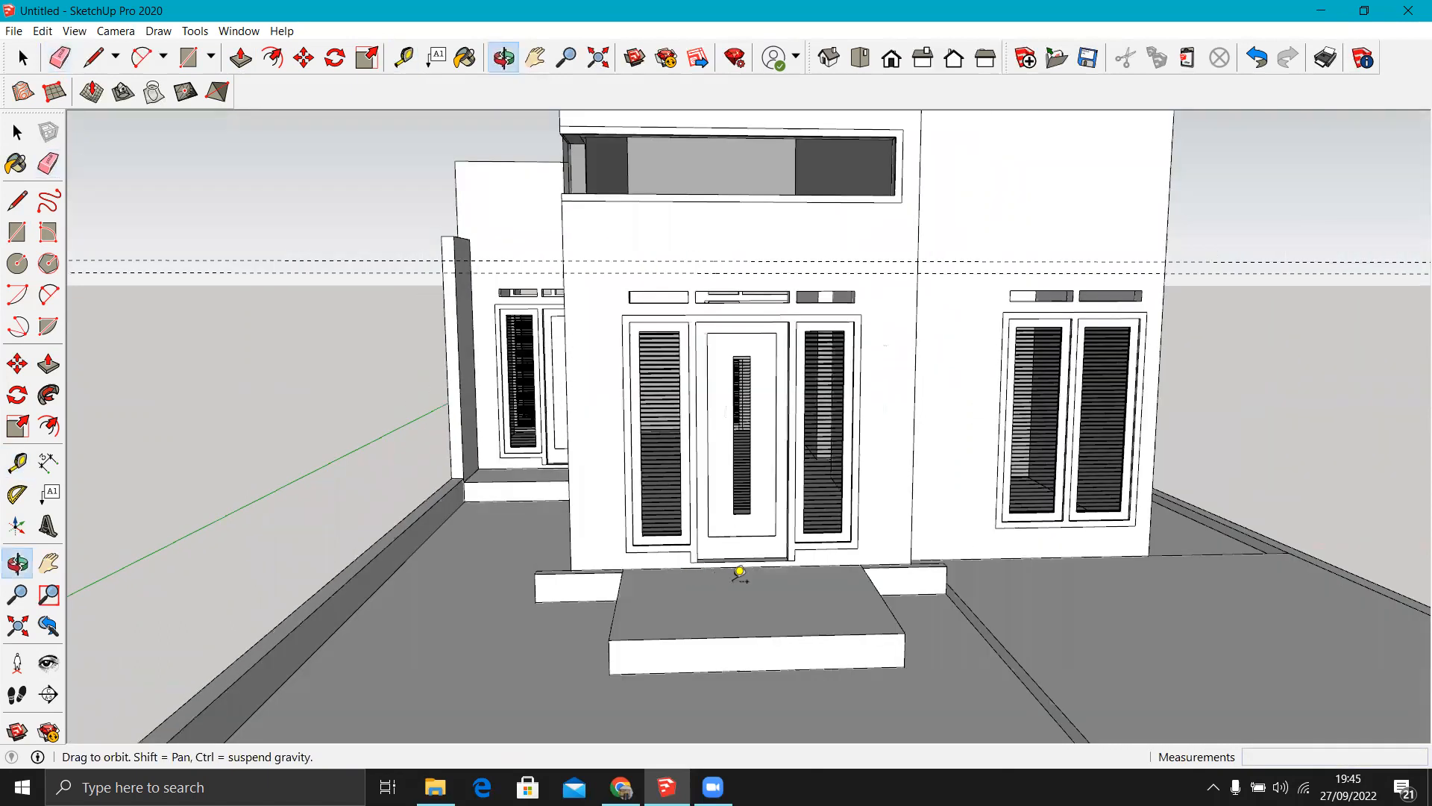
{"action": "scroll", "coordinate": [739, 573], "scroll_direction": "up", "scroll_amount": 5}
{"action": "left_click", "coordinate": [505, 643]}
{"action": "scroll", "coordinate": [872, 544], "scroll_direction": "up", "scroll_amount": 2}
{"action": "left_click", "coordinate": [710, 575]}
{"action": "scroll", "coordinate": [444, 497], "scroll_direction": "down", "scroll_amount": 1}
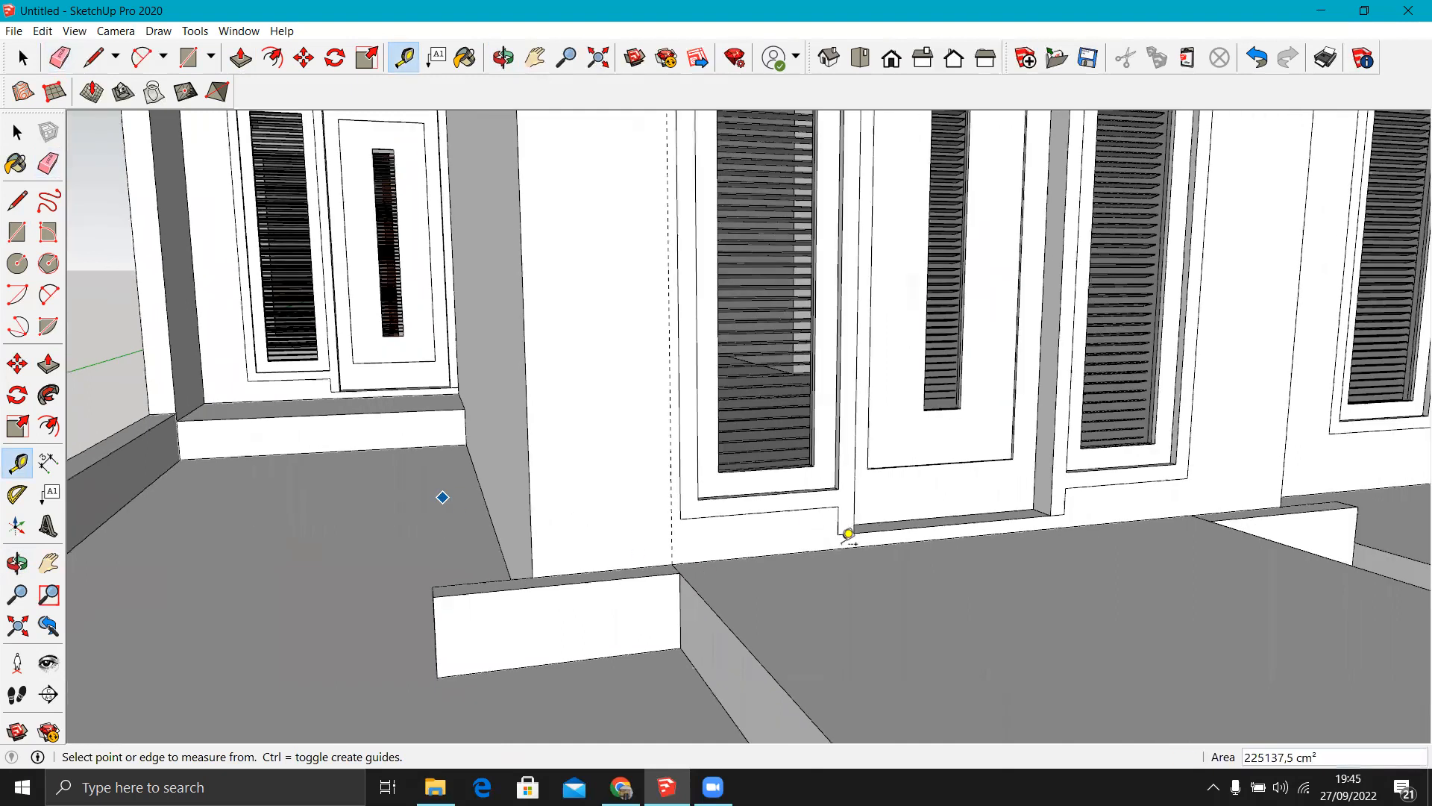
{"action": "left_click_drag", "start_coordinate": [837, 544], "coordinate": [606, 589]}
{"action": "scroll", "coordinate": [610, 586], "scroll_direction": "up", "scroll_amount": 4}
{"action": "left_click", "coordinate": [646, 534]}
{"action": "scroll", "coordinate": [652, 507], "scroll_direction": "up", "scroll_amount": 4}
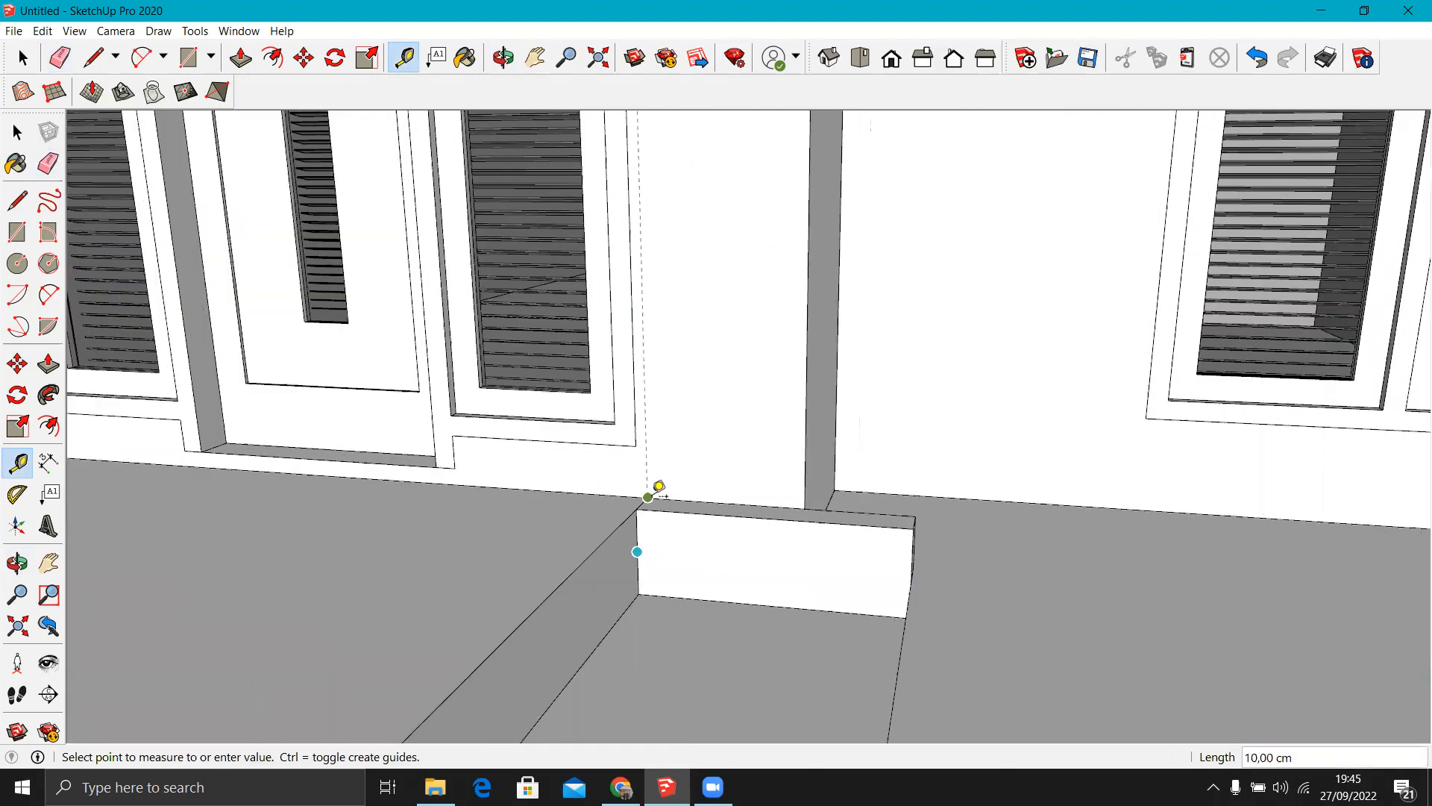
{"action": "left_click", "coordinate": [659, 486]}
Draw a 210 by 10 cm rectangle between the guides above the front entrance vents.
{"action": "scroll", "coordinate": [708, 484], "scroll_direction": "down", "scroll_amount": 5}
{"action": "scroll", "coordinate": [564, 261], "scroll_direction": "up", "scroll_amount": 2}
{"action": "scroll", "coordinate": [481, 273], "scroll_direction": "up", "scroll_amount": 3}
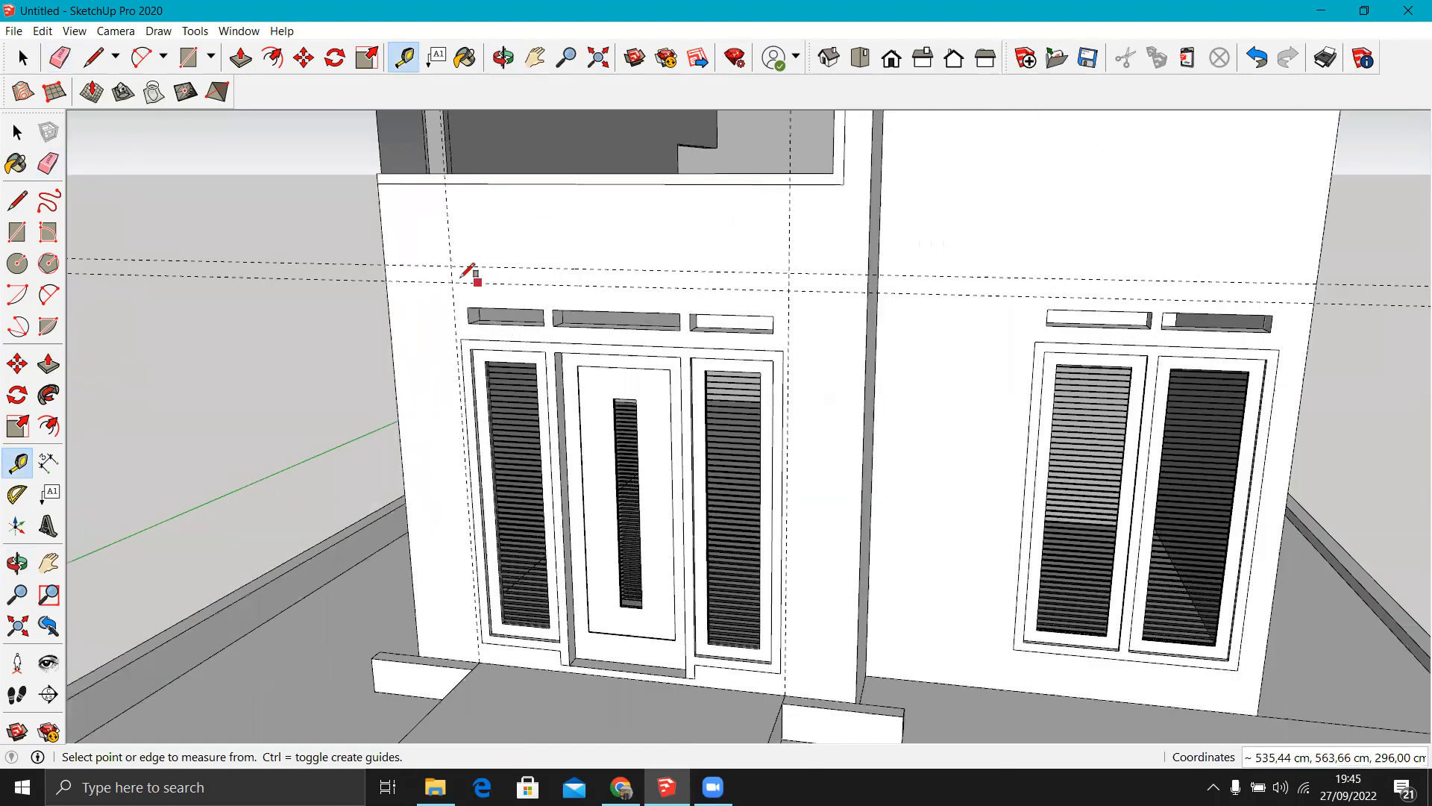
{"action": "key", "text": "r"}
{"action": "left_click", "coordinate": [450, 283]}
{"action": "left_click", "coordinate": [870, 269]}
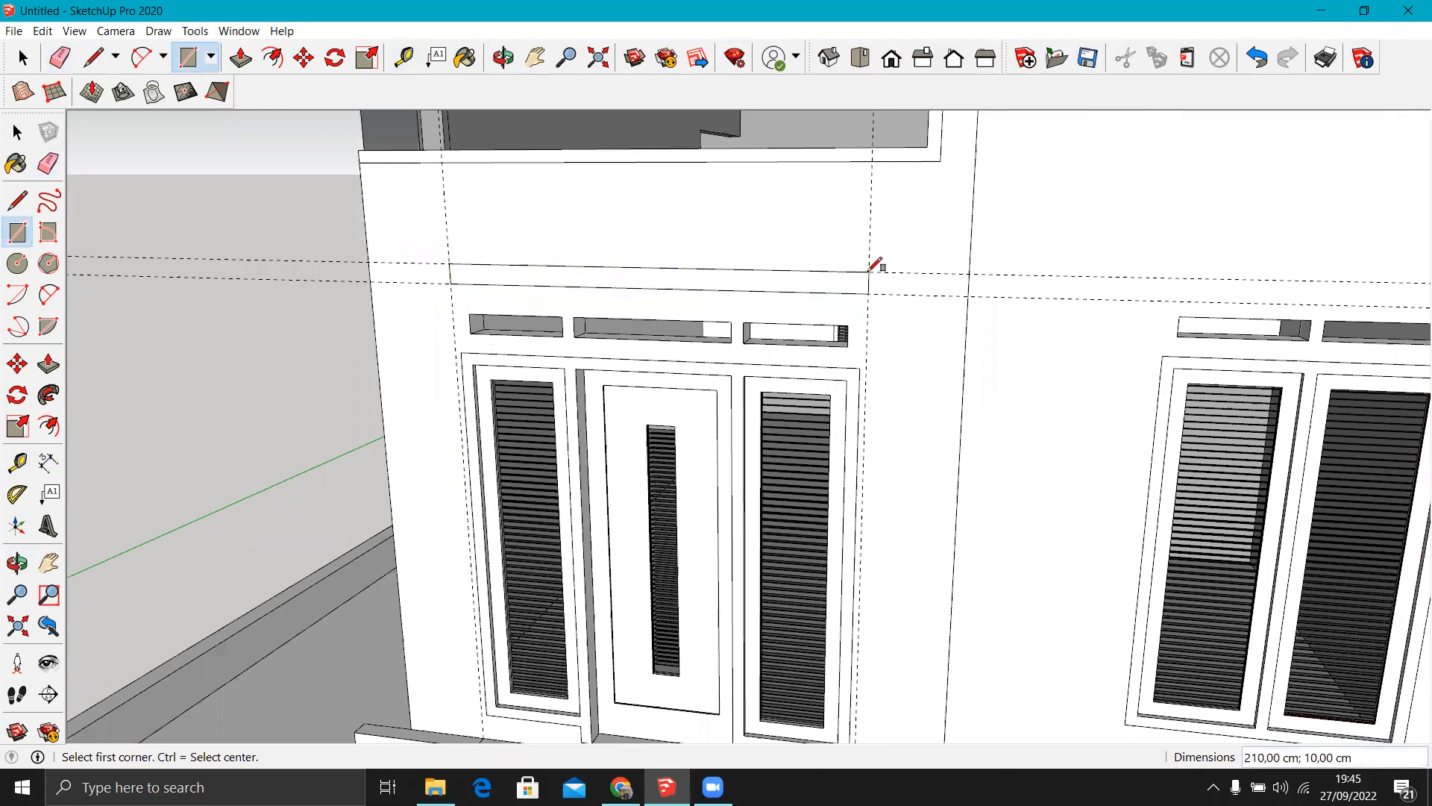
Extrude the rectangle outward as a canopy slab reaching the front edge of the entrance platform.
{"action": "key", "text": "p"}
{"action": "left_click", "coordinate": [847, 284]}
{"action": "scroll", "coordinate": [637, 350], "scroll_direction": "down", "scroll_amount": 2}
{"action": "scroll", "coordinate": [713, 671], "scroll_direction": "down", "scroll_amount": 5}
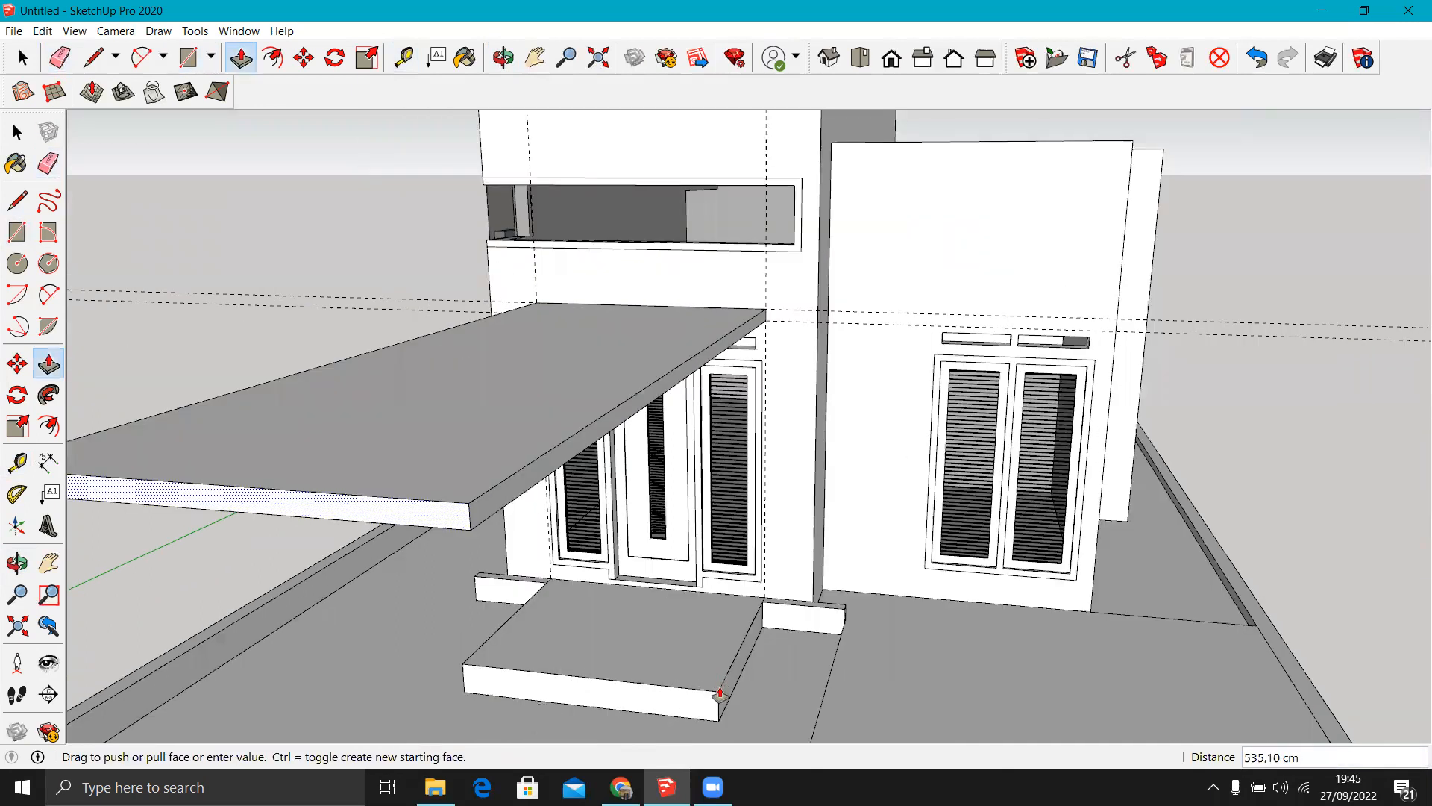
{"action": "mouse_move", "coordinate": [775, 433]}
{"action": "middle_mouse_down"}
{"action": "mouse_move", "coordinate": [799, 431]}
{"action": "mouse_move", "coordinate": [746, 433]}
{"action": "mouse_move", "coordinate": [744, 449]}
{"action": "middle_mouse_up"}
{"action": "scroll", "coordinate": [743, 448], "scroll_direction": "down", "scroll_amount": 1}
{"action": "scroll", "coordinate": [781, 365], "scroll_direction": "down", "scroll_amount": 4}
{"action": "mouse_move", "coordinate": [783, 362]}
{"action": "middle_mouse_down"}
{"action": "mouse_move", "coordinate": [892, 320]}
{"action": "mouse_move", "coordinate": [841, 346]}
{"action": "middle_mouse_up"}
{"action": "scroll", "coordinate": [852, 330], "scroll_direction": "up", "scroll_amount": 4}
Erase the horizontal and vertical guides around the front entrance canopy.
{"action": "key", "text": "e"}
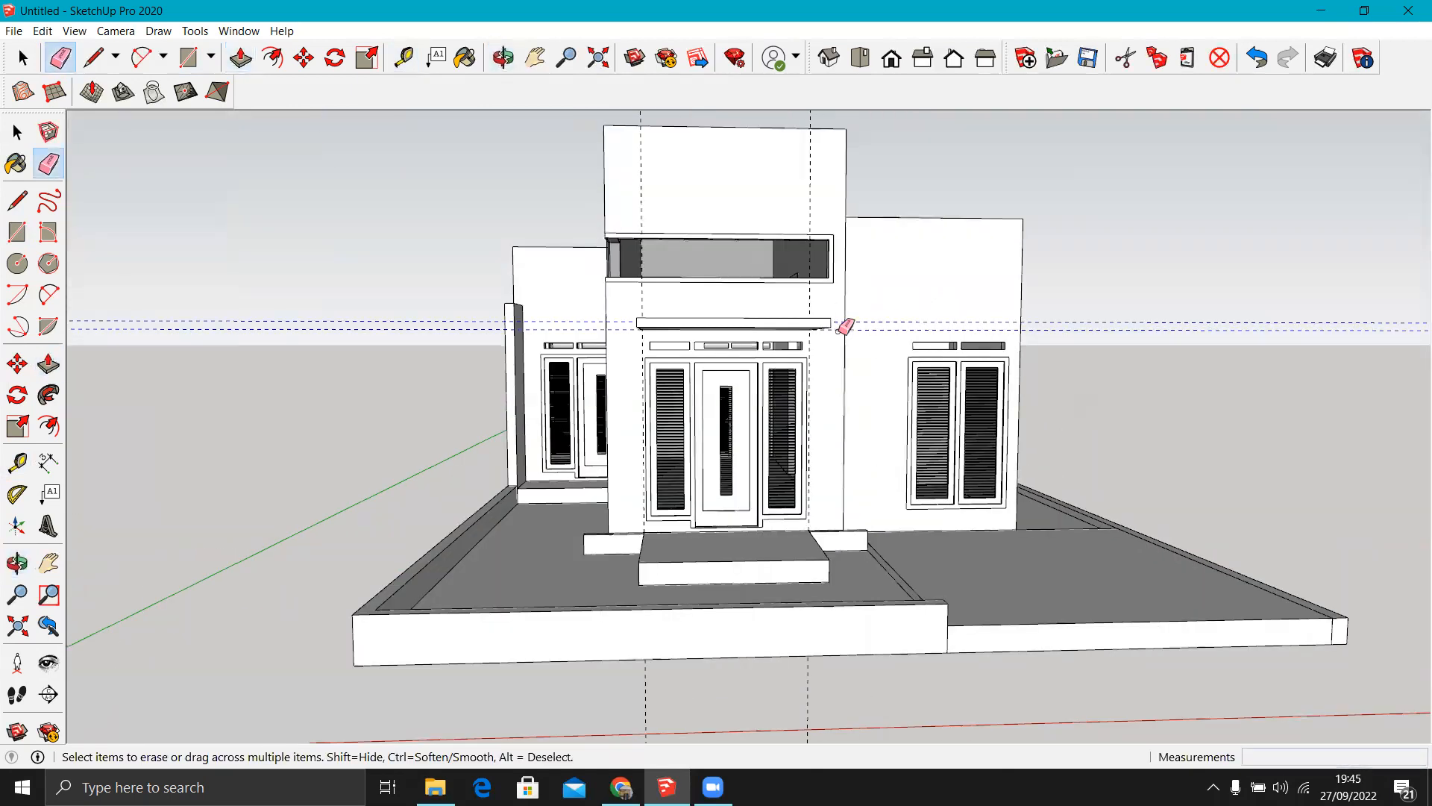
{"action": "scroll", "coordinate": [821, 300], "scroll_direction": "up", "scroll_amount": 3}
{"action": "scroll", "coordinate": [671, 313], "scroll_direction": "down", "scroll_amount": 3}
{"action": "mouse_move", "coordinate": [694, 328]}
{"action": "middle_mouse_down"}
{"action": "mouse_move", "coordinate": [681, 373]}
{"action": "mouse_move", "coordinate": [701, 313]}
{"action": "mouse_move", "coordinate": [675, 314]}
{"action": "mouse_move", "coordinate": [806, 346]}
{"action": "mouse_move", "coordinate": [703, 320]}
{"action": "middle_mouse_up"}
Adjust the size of the front entrance canopy slab with Push/Pull.
{"action": "scroll", "coordinate": [697, 314], "scroll_direction": "up", "scroll_amount": 3}
{"action": "key", "text": "p"}
{"action": "scroll", "coordinate": [676, 315], "scroll_direction": "up", "scroll_amount": 2}
{"action": "key", "text": "Return"}
{"action": "scroll", "coordinate": [742, 326], "scroll_direction": "up", "scroll_amount": 2}
{"action": "scroll", "coordinate": [742, 326], "scroll_direction": "down", "scroll_amount": 6}
{"action": "middle_click_drag", "start_coordinate": [793, 400], "coordinate": [617, 473]}
{"action": "key", "text": "space"}
{"action": "scroll", "coordinate": [453, 483], "scroll_direction": "up", "scroll_amount": 1}
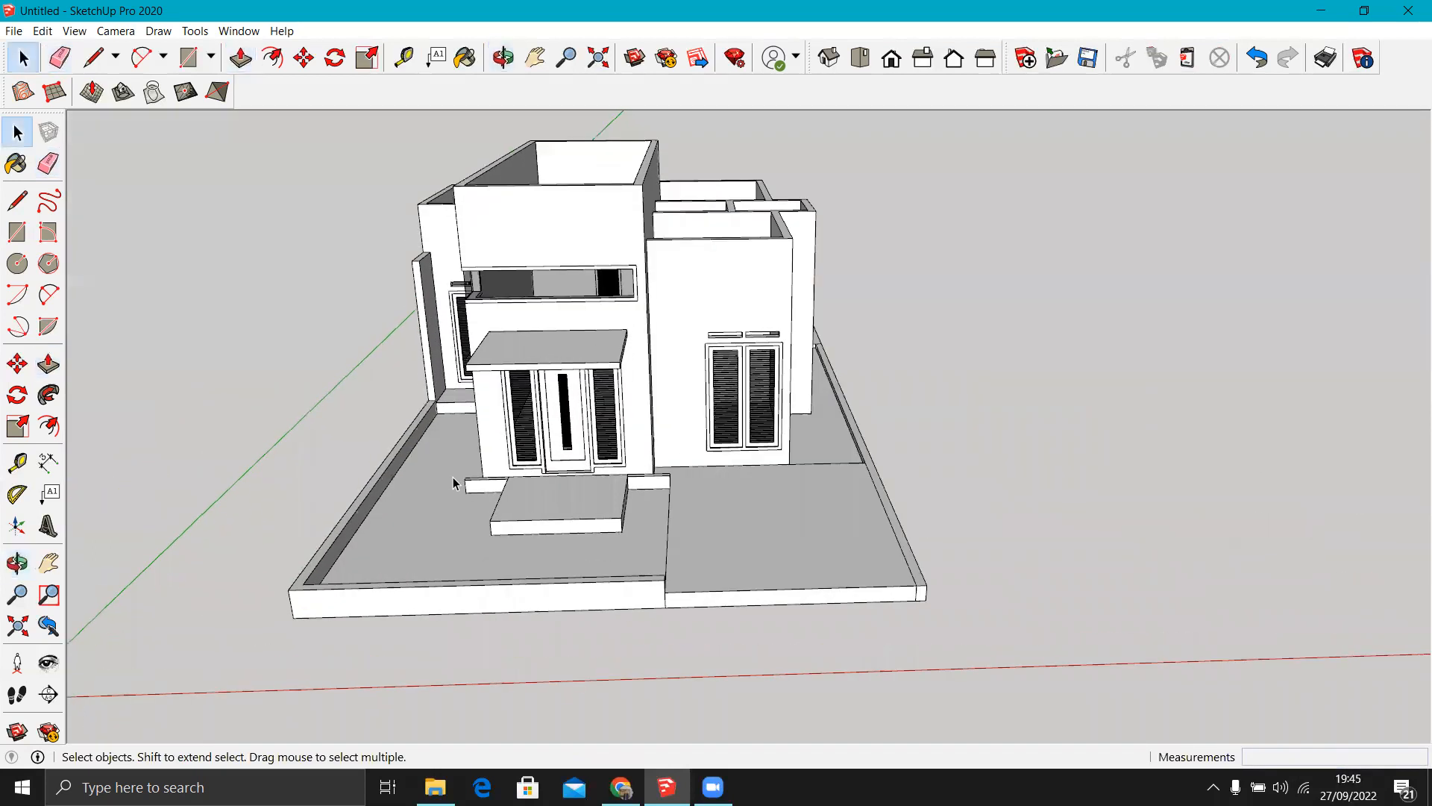
{"action": "scroll", "coordinate": [923, 282], "scroll_direction": "up", "scroll_amount": 5}
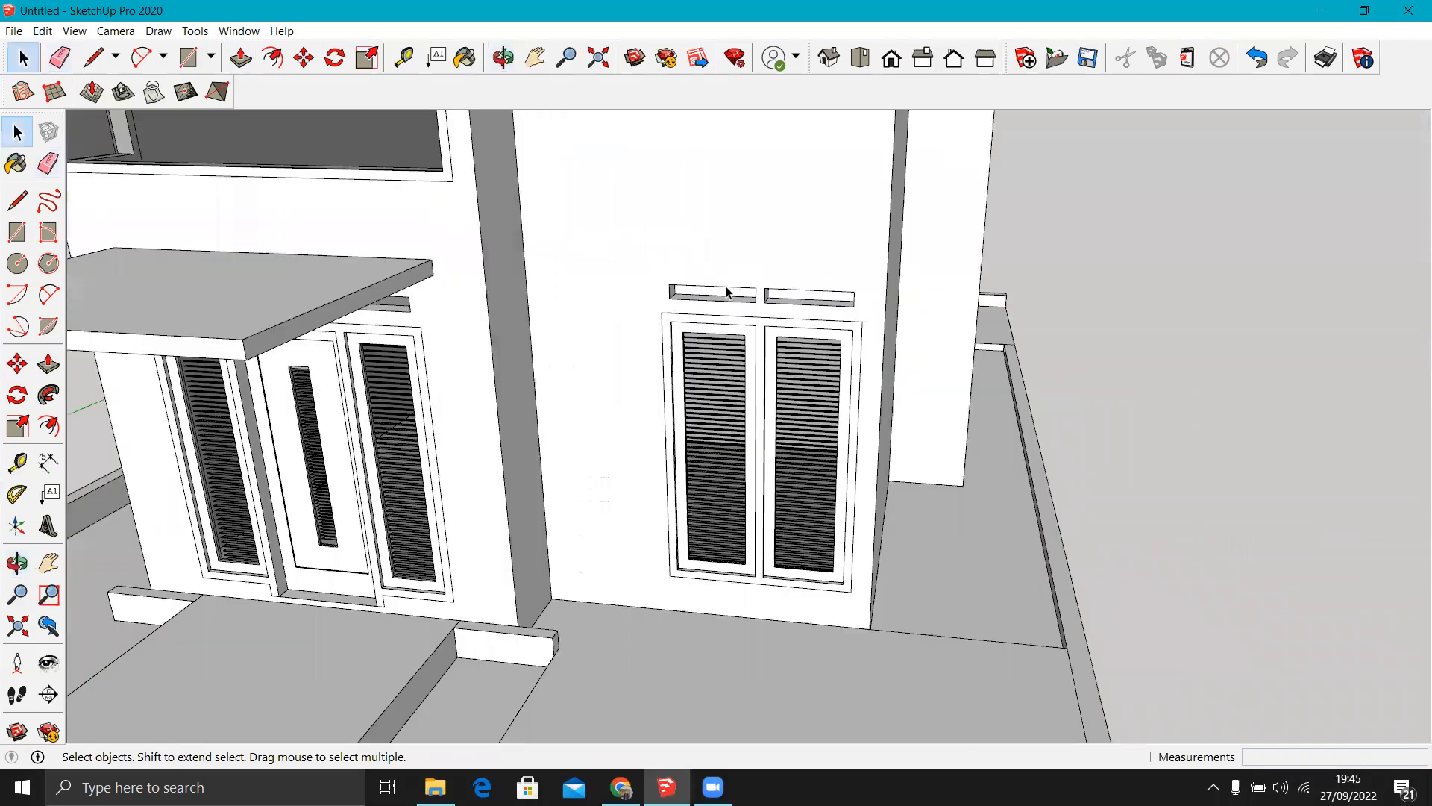
{"action": "middle_click_drag", "start_coordinate": [730, 289], "coordinate": [681, 154]}
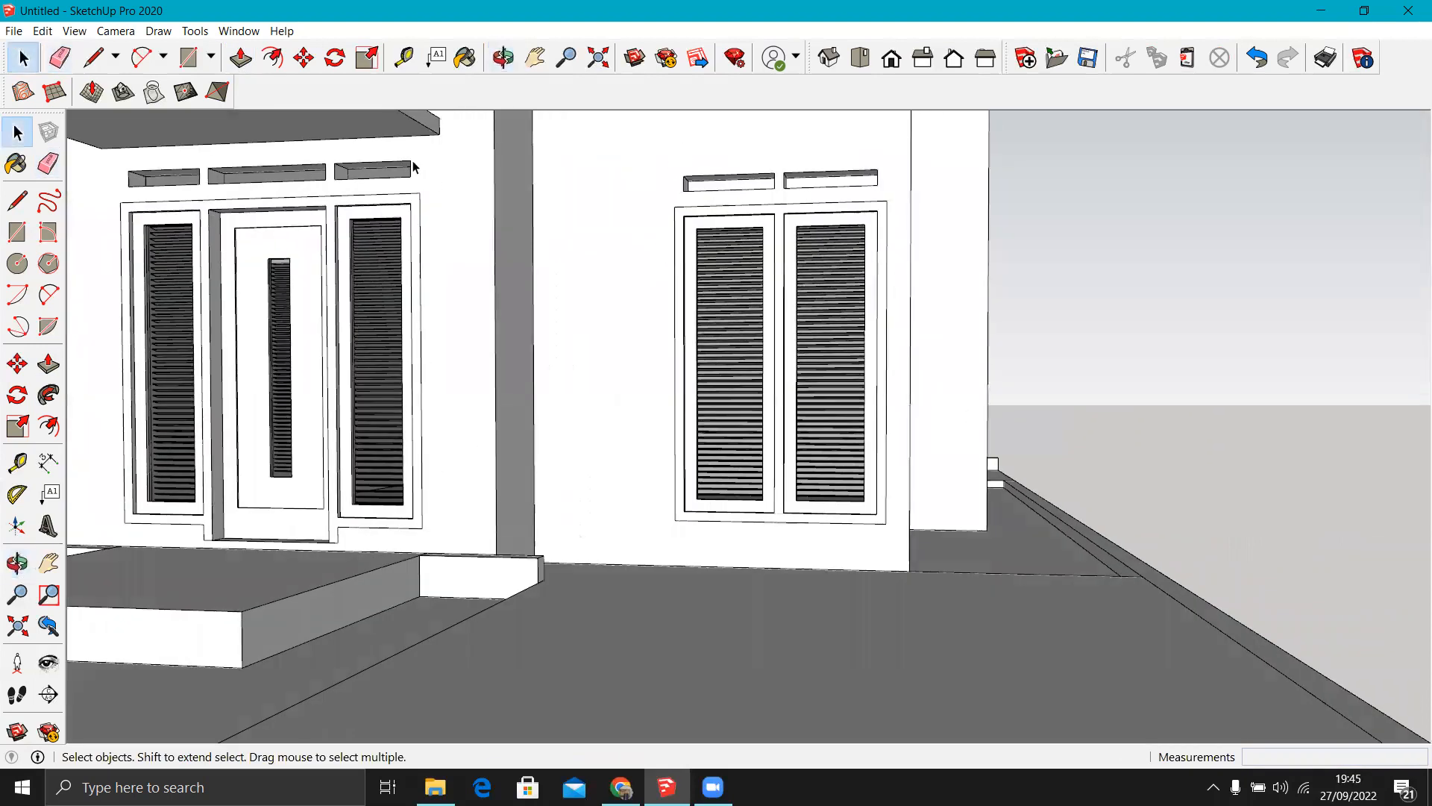
{"action": "key", "text": "l"}
{"action": "left_click", "coordinate": [410, 159]}
{"action": "key", "text": "space"}
Add a horizontal guide 15 cm above the vents of the double window beside the front entrance and another 10 cm higher.
{"action": "middle_click_drag", "start_coordinate": [761, 196], "coordinate": [732, 198]}
{"action": "key", "text": "t"}
{"action": "left_click", "coordinate": [695, 196]}
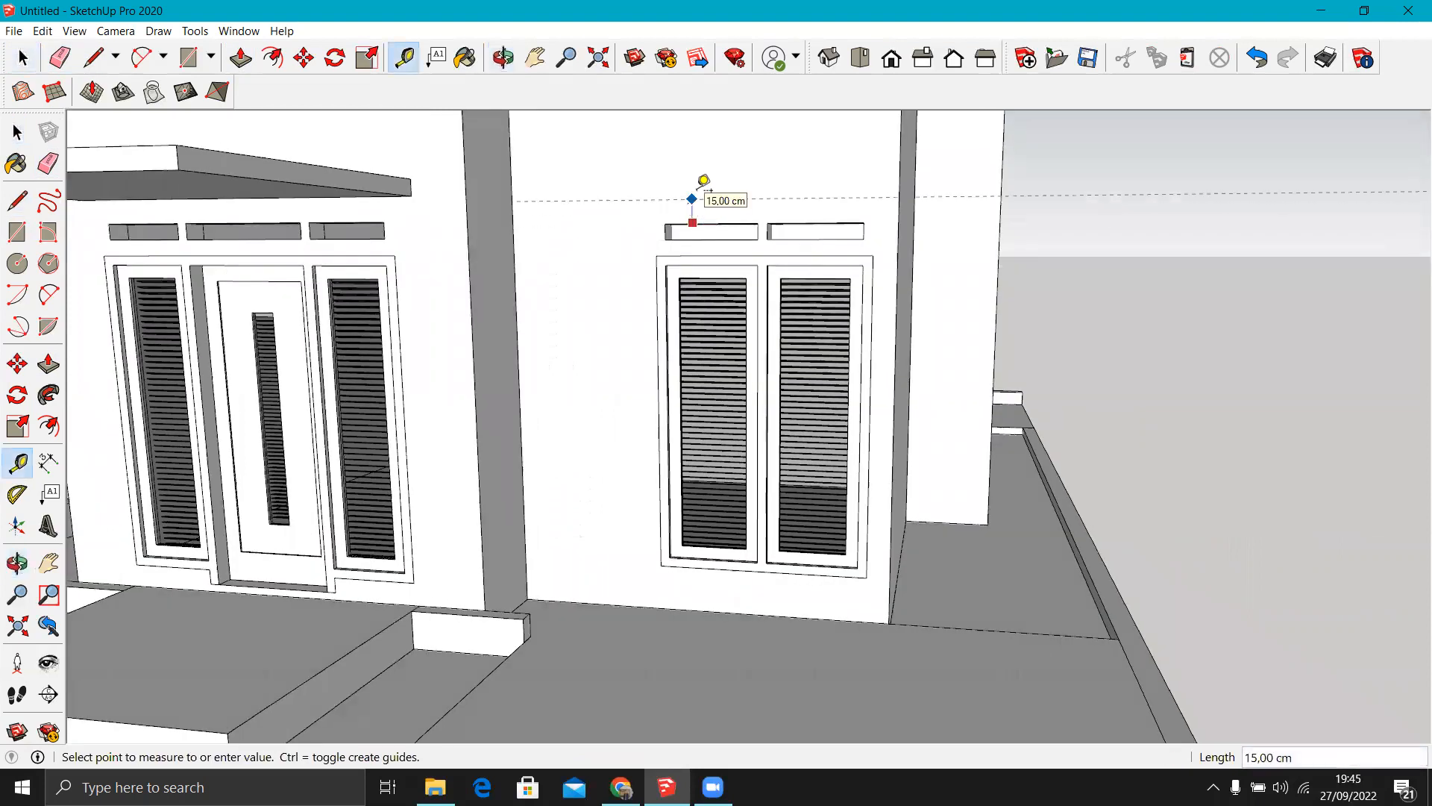
{"action": "type", "text": "15"}
{"action": "key", "text": "Return"}
{"action": "left_click", "coordinate": [682, 198]}
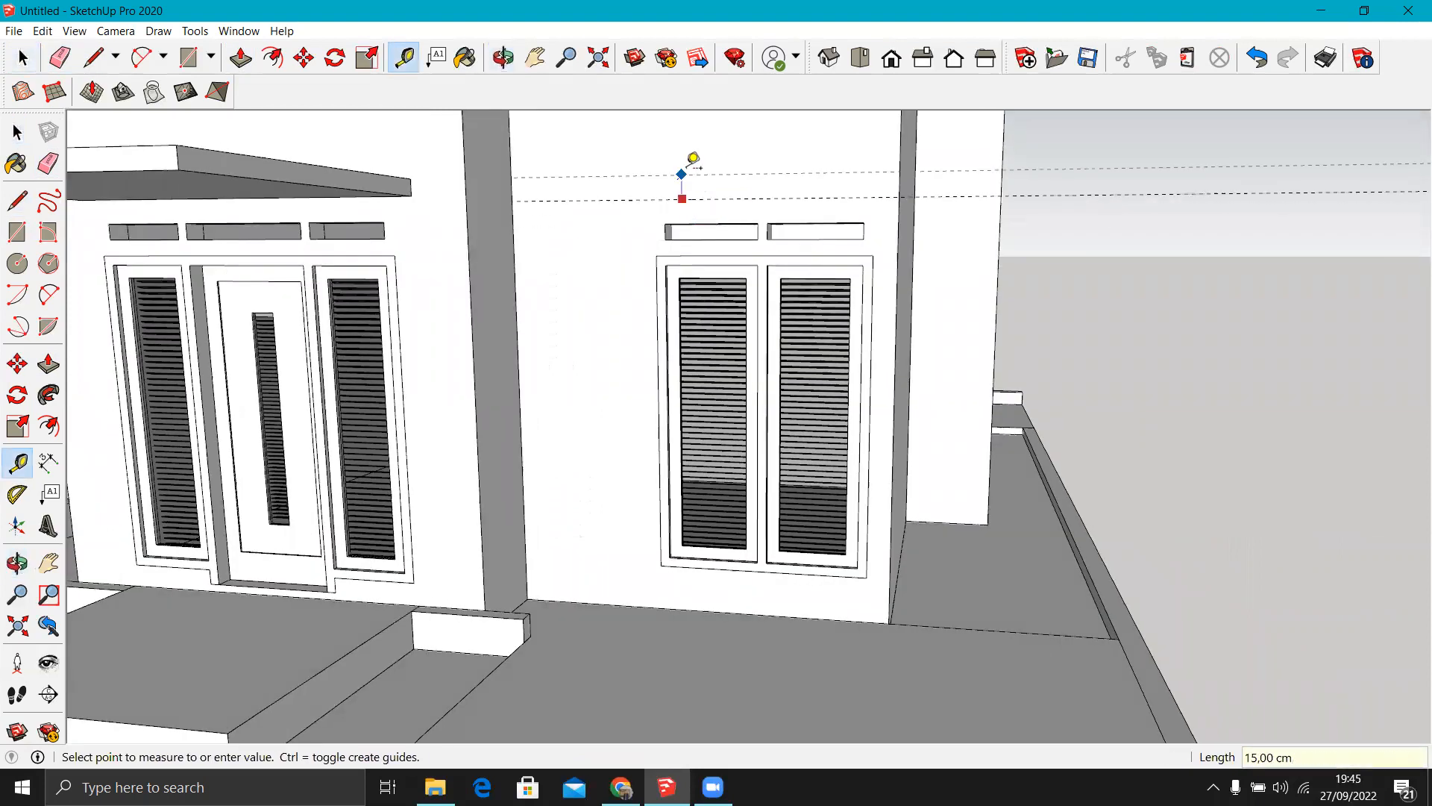
{"action": "type", "text": "10"}
{"action": "key", "text": "Return"}
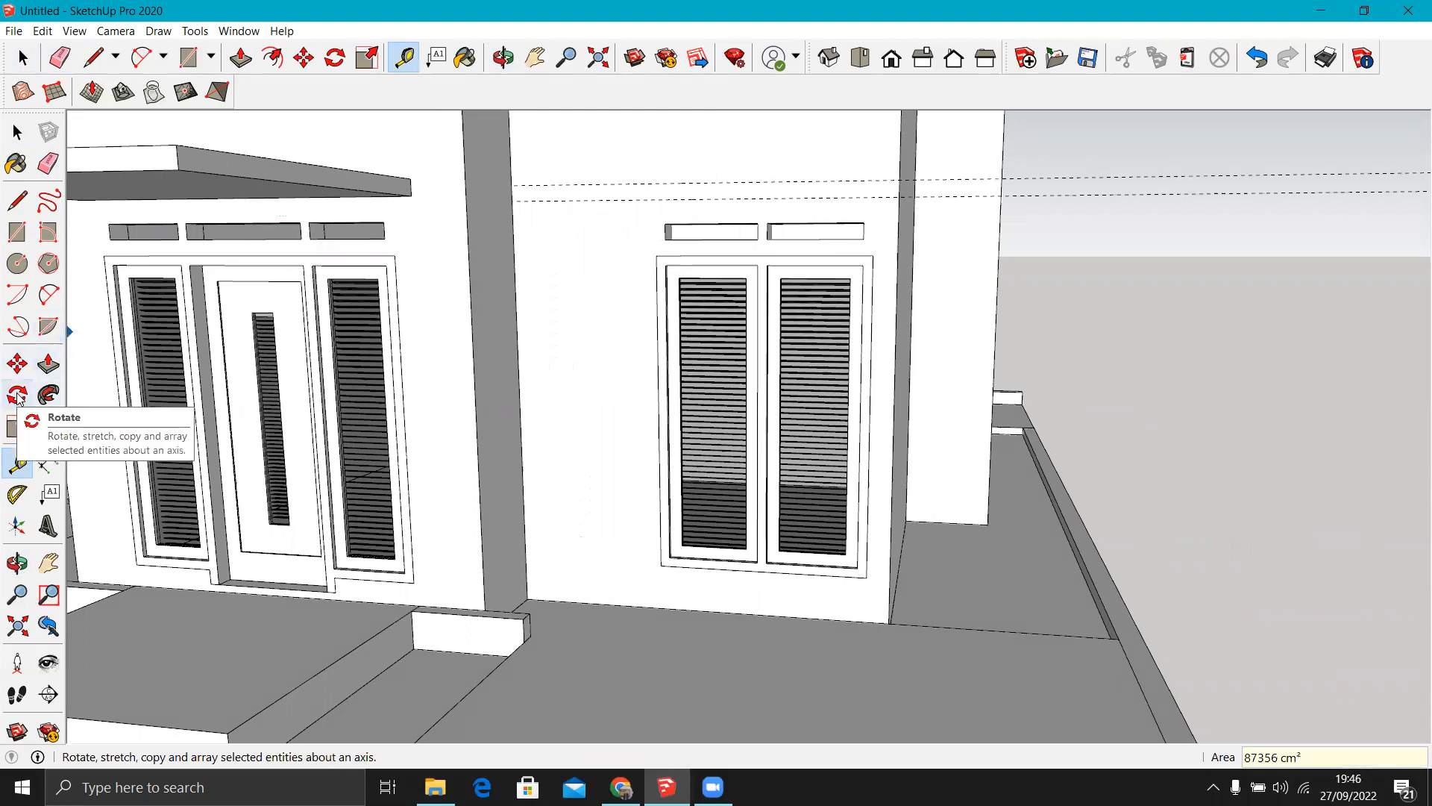
Draw a rectangle between the two guides across the wall above the double window, and erase both guides.
{"action": "left_click", "coordinate": [17, 232]}
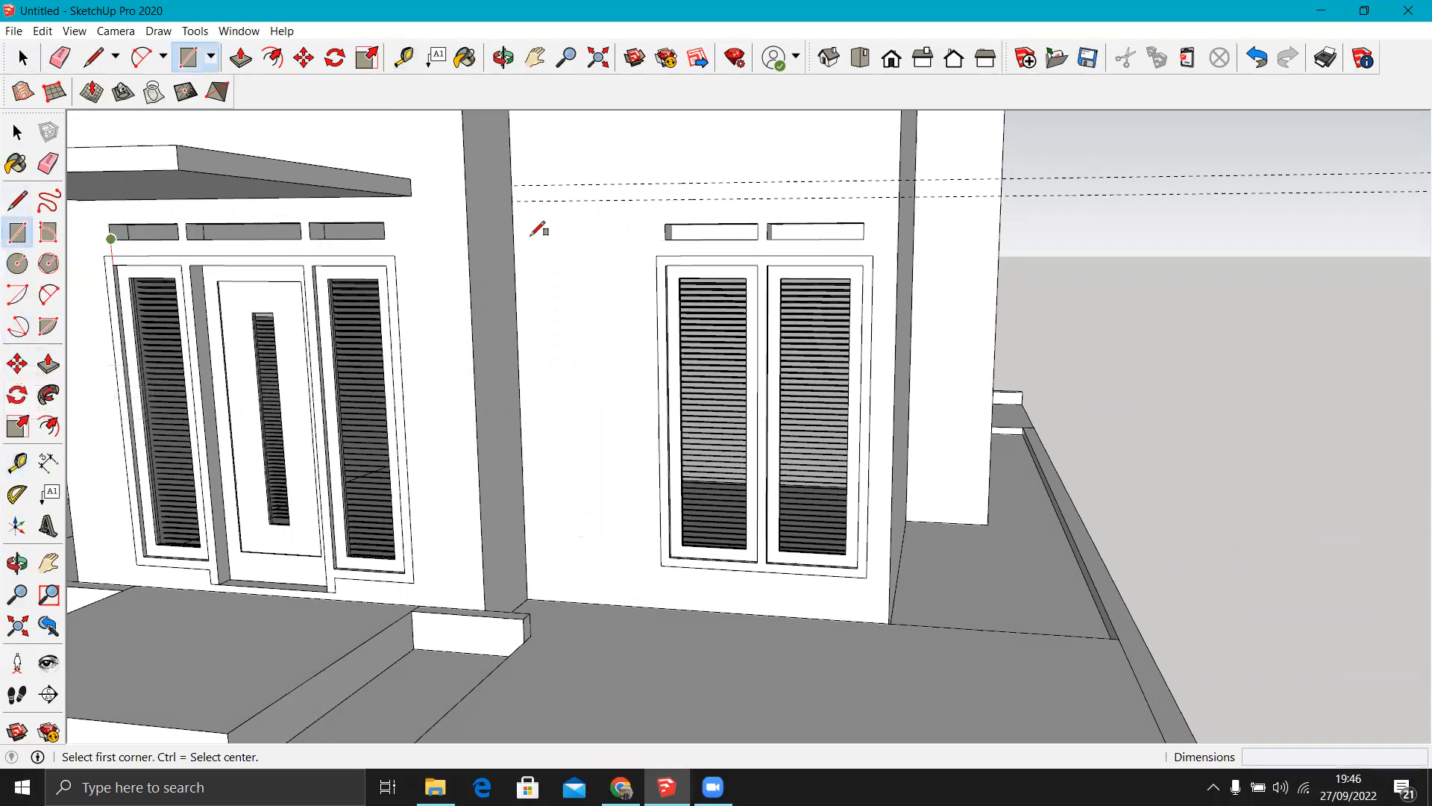
{"action": "left_click", "coordinate": [512, 201]}
{"action": "left_click", "coordinate": [900, 179]}
{"action": "key", "text": "e"}
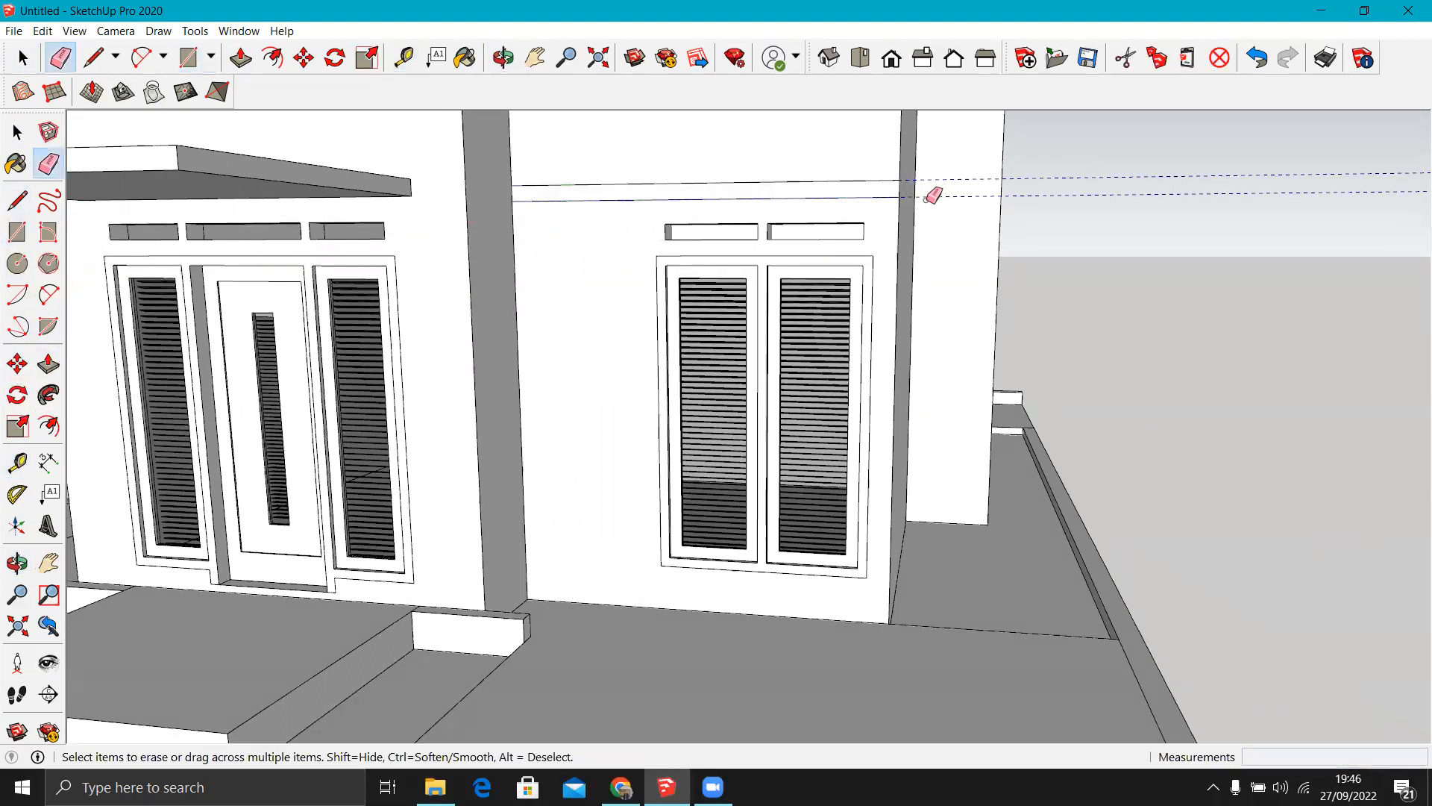
Extrude the strip above the double window outward as a canopy, flush with the front of the projecting entrance wall.
{"action": "left_click", "coordinate": [48, 364]}
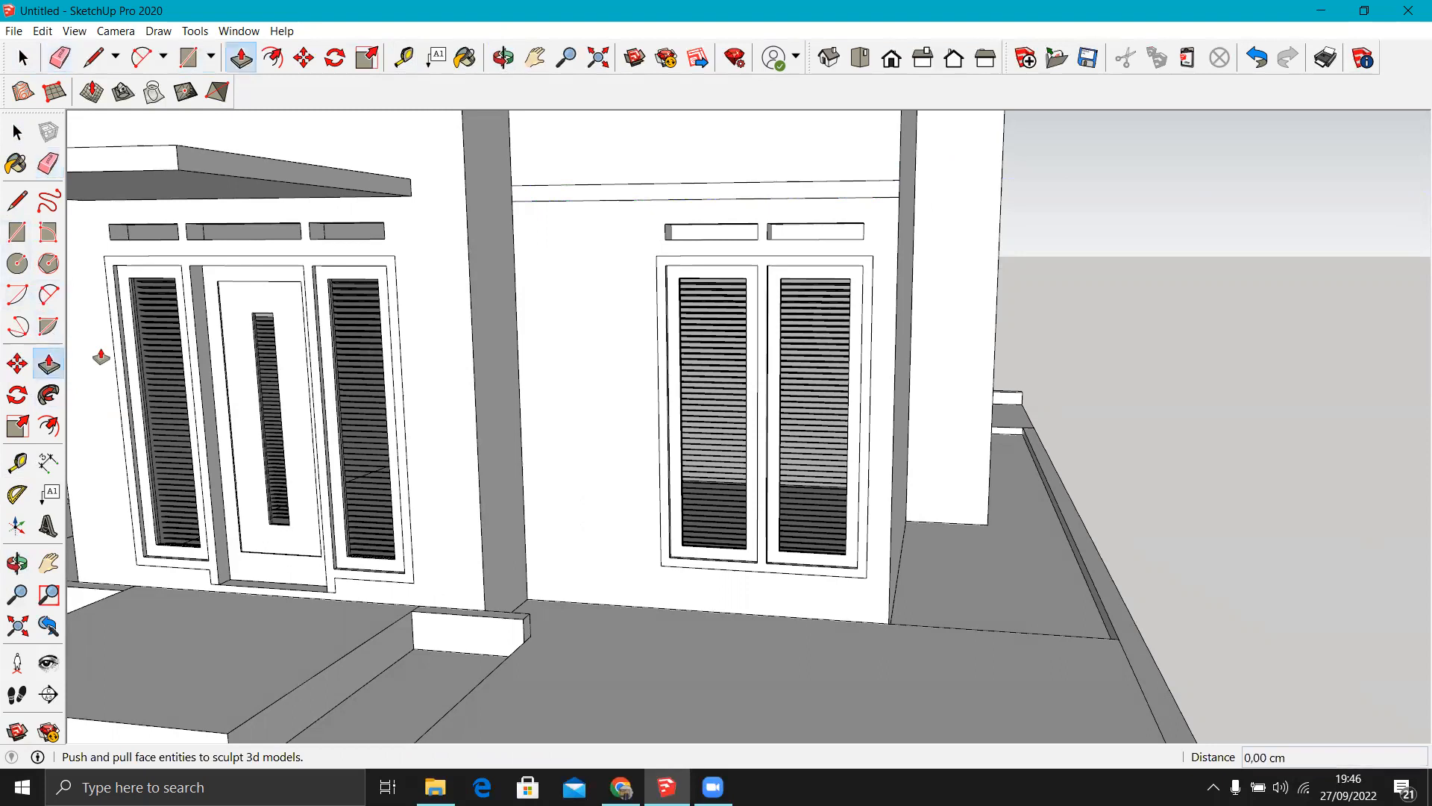
{"action": "left_click", "coordinate": [527, 198]}
{"action": "left_click", "coordinate": [475, 247]}
Extend the canopy's end 65 cm past the wall corner and wrap it back along the side wall to the projecting block.
{"action": "scroll", "coordinate": [741, 213], "scroll_direction": "down", "scroll_amount": 3}
{"action": "middle_click_drag", "start_coordinate": [725, 263], "coordinate": [574, 347]}
{"action": "key", "text": "l"}
{"action": "scroll", "coordinate": [674, 262], "scroll_direction": "up", "scroll_amount": 2}
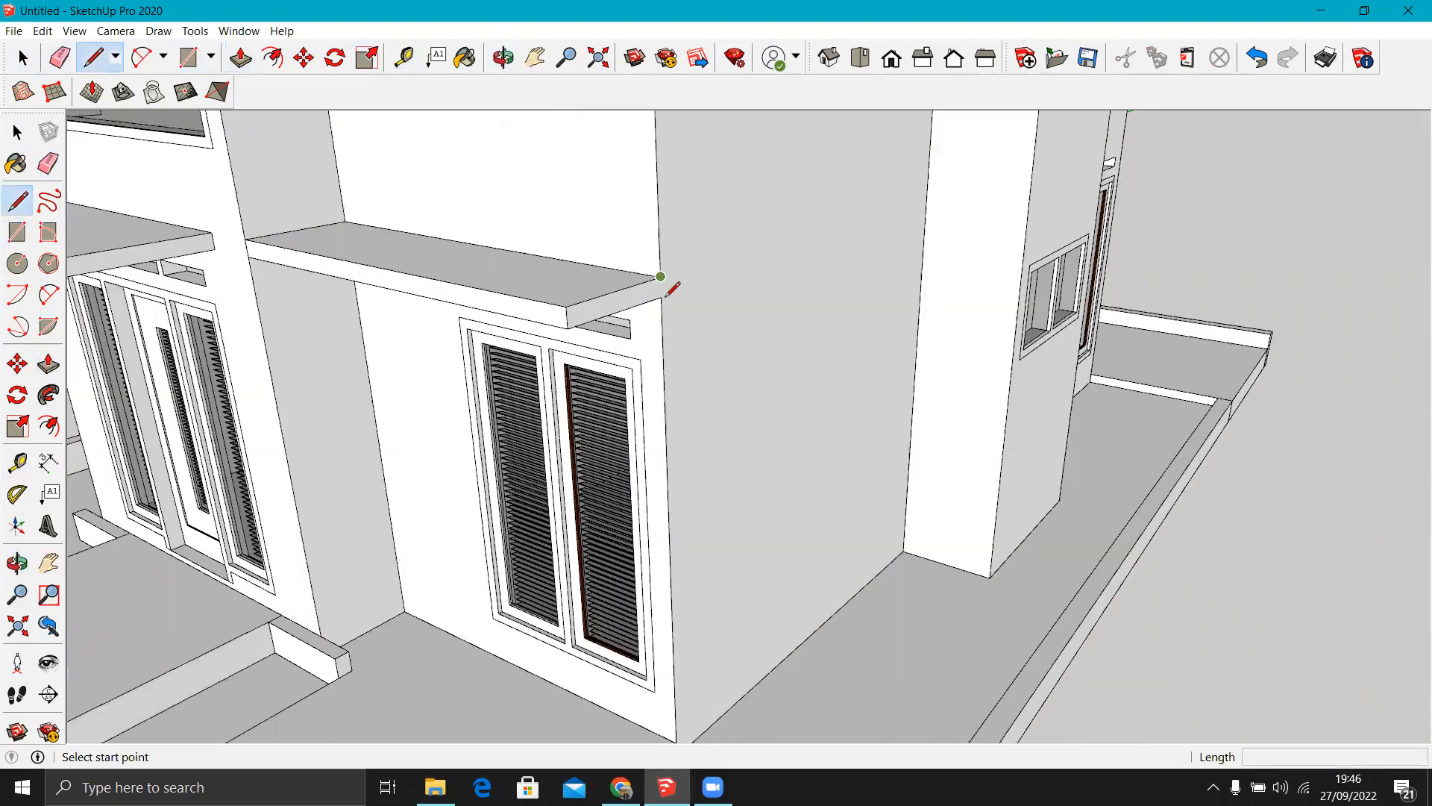
{"action": "left_click", "coordinate": [661, 276]}
{"action": "left_click", "coordinate": [662, 297]}
{"action": "key", "text": "p"}
{"action": "left_click", "coordinate": [638, 301]}
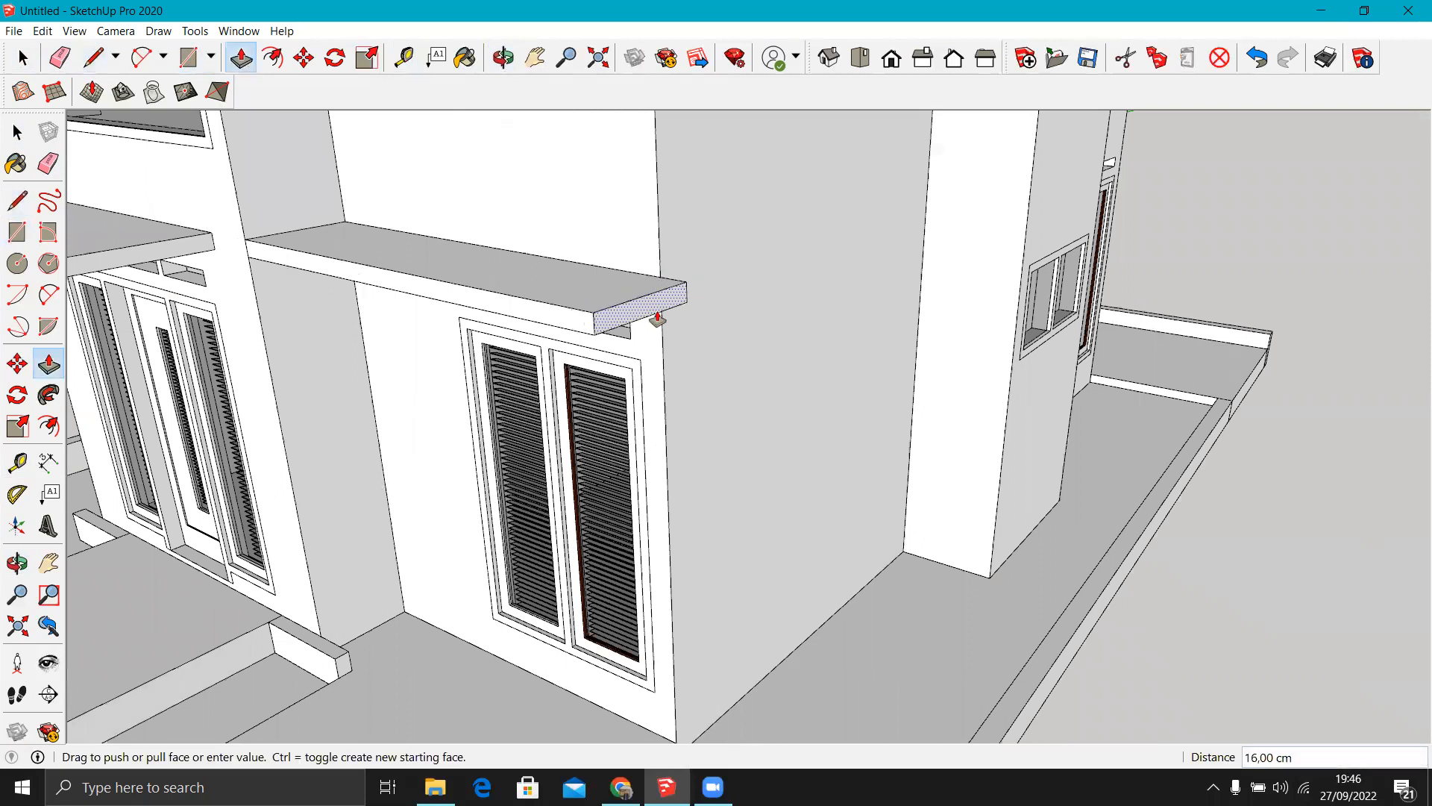
{"action": "type", "text": "65"}
{"action": "key", "text": "Return"}
{"action": "middle_click_drag", "start_coordinate": [552, 336], "coordinate": [186, 388]}
{"action": "left_click", "coordinate": [439, 295]}
Add a horizontal guide 15 cm above the vents of the side wall's double window and a second guide just above it.
{"action": "scroll", "coordinate": [1039, 240], "scroll_direction": "down", "scroll_amount": 10}
{"action": "middle_click_drag", "start_coordinate": [534, 383], "coordinate": [806, 308]}
{"action": "scroll", "coordinate": [951, 319], "scroll_direction": "up", "scroll_amount": 5}
{"action": "scroll", "coordinate": [951, 319], "scroll_direction": "up", "scroll_amount": 3}
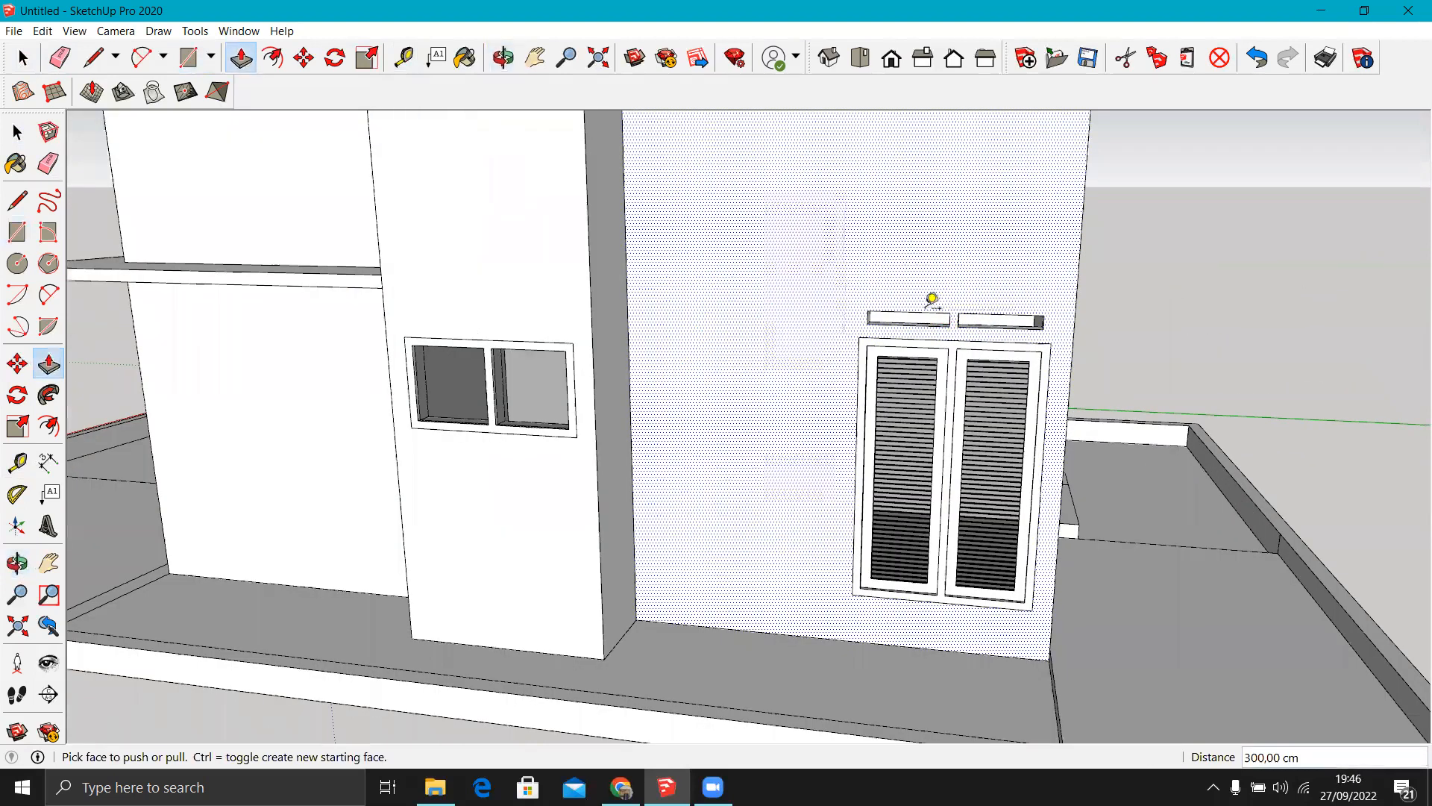
{"action": "scroll", "coordinate": [931, 298], "scroll_direction": "up", "scroll_amount": 2}
{"action": "key", "text": "t"}
{"action": "left_click", "coordinate": [925, 312]}
{"action": "type", "text": "15"}
{"action": "key", "text": "Return"}
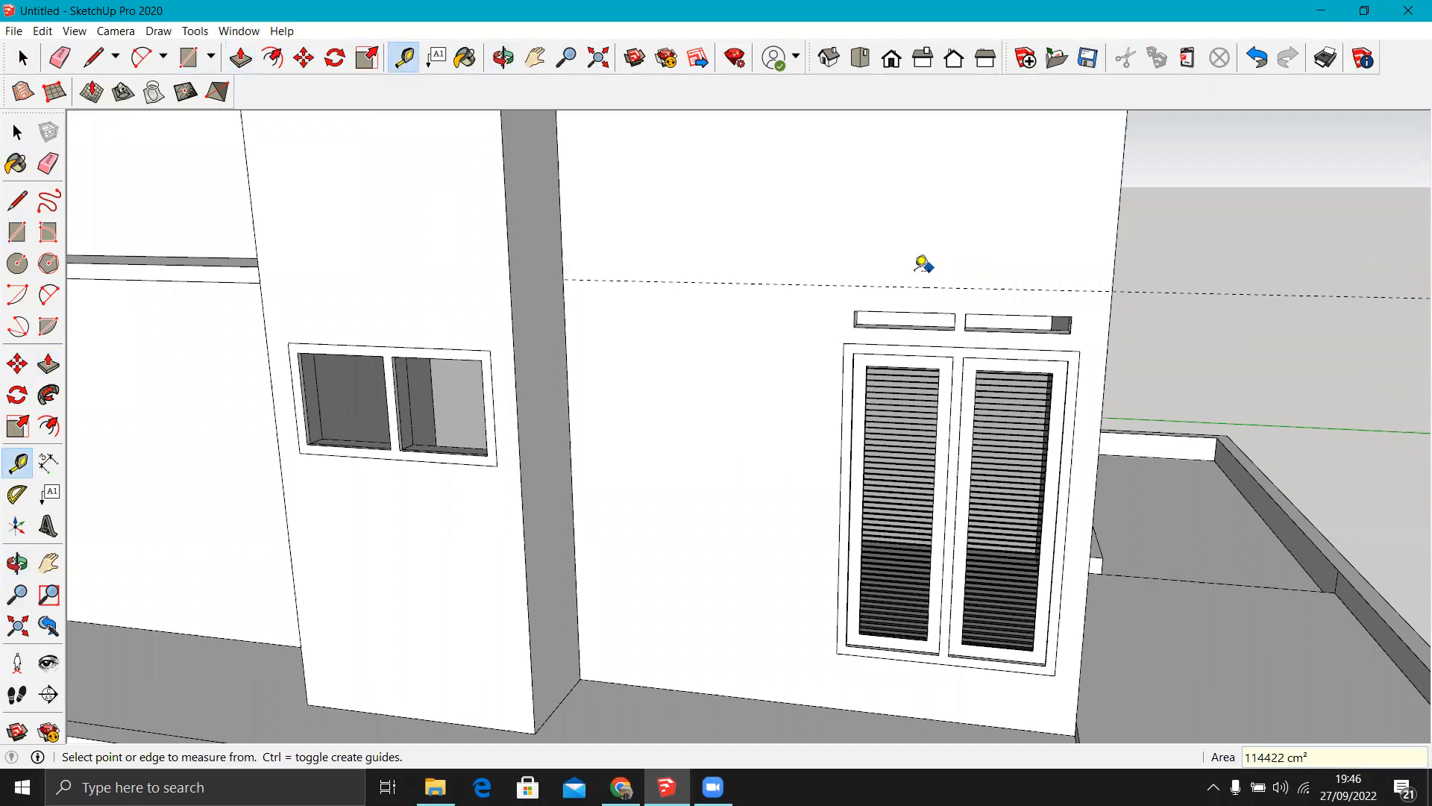
{"action": "left_click", "coordinate": [903, 285]}
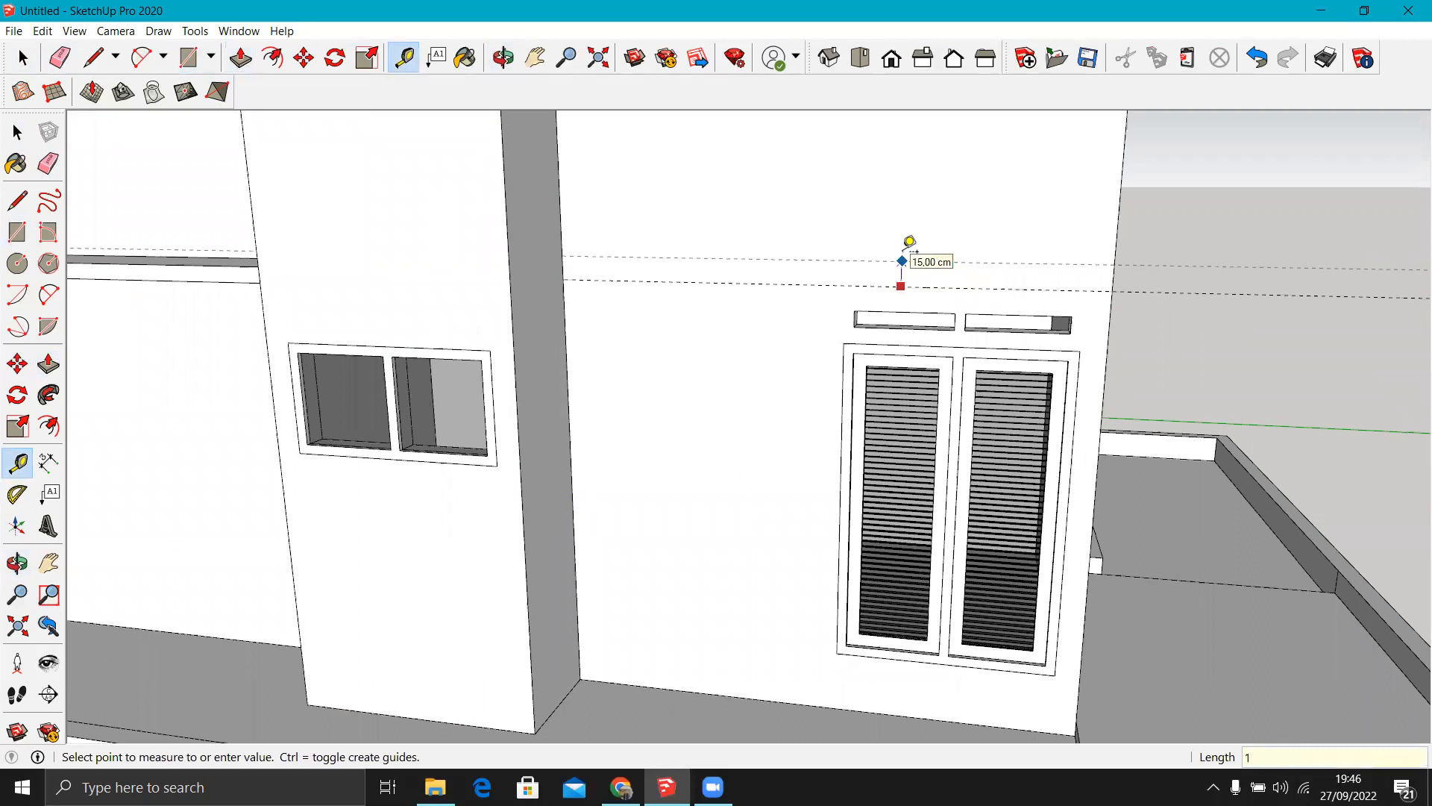
{"action": "key", "text": "Return"}
Draw a rectangle between the guides across the side wall and extrude it 65 cm, flush with the existing side canopy.
{"action": "key", "text": "r"}
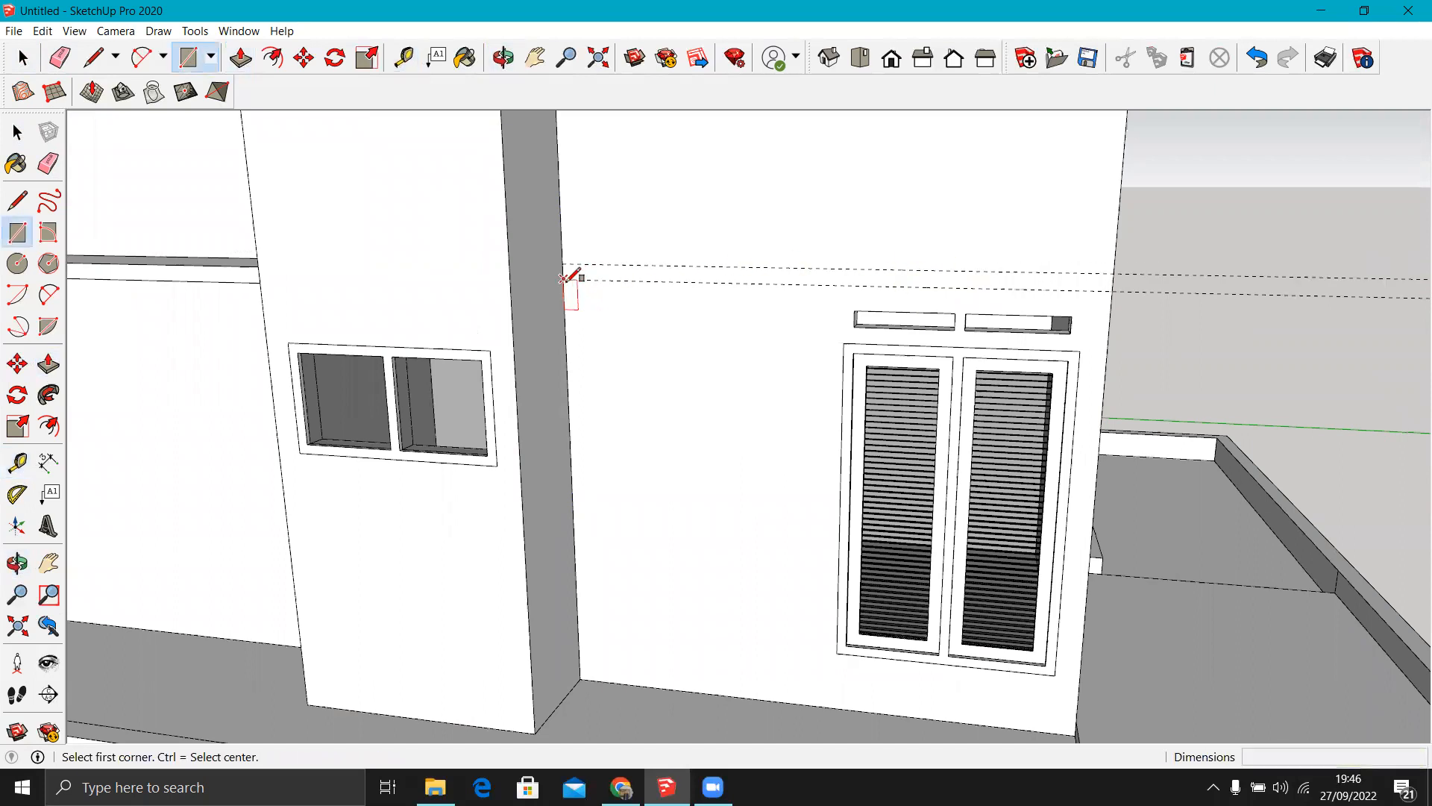
{"action": "left_click", "coordinate": [565, 279]}
{"action": "left_click", "coordinate": [1113, 274]}
{"action": "key", "text": "o"}
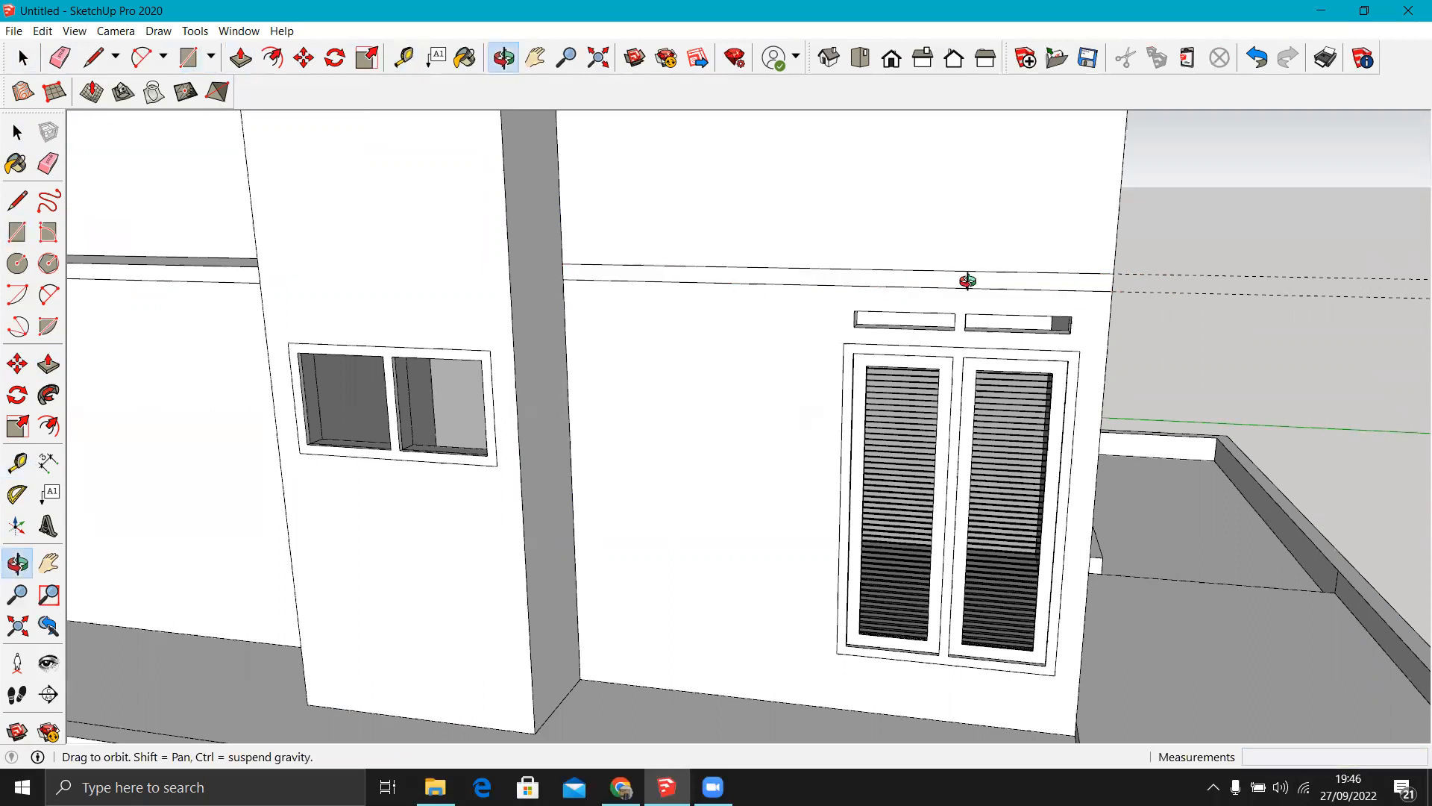
{"action": "key", "text": "p"}
{"action": "left_click", "coordinate": [937, 287]}
{"action": "left_click", "coordinate": [214, 278]}
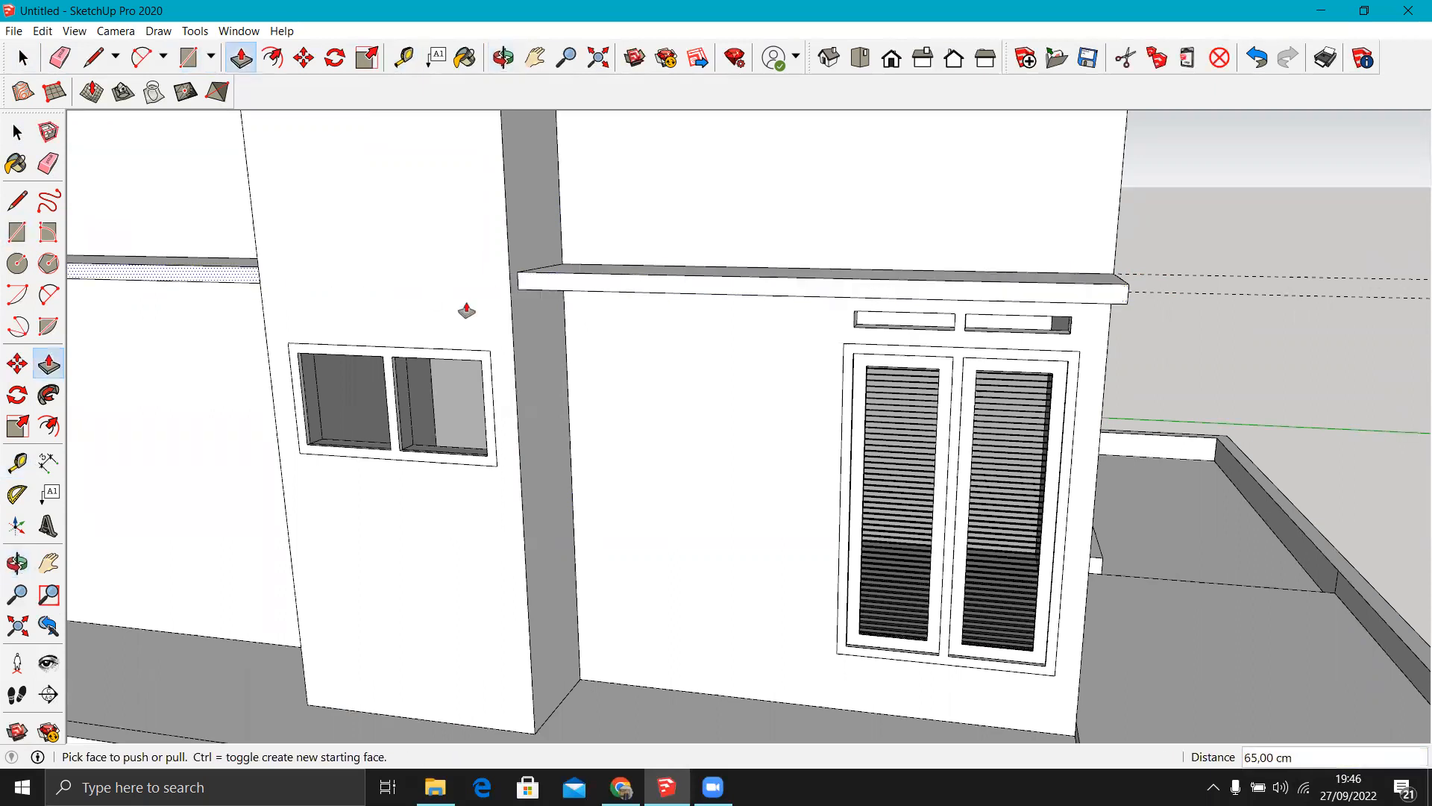
Erase the two horizontal guides beside the side wall's double-window canopy.
{"action": "scroll", "coordinate": [925, 328], "scroll_direction": "down", "scroll_amount": 4}
{"action": "middle_click_drag", "start_coordinate": [964, 322], "coordinate": [979, 297]}
{"action": "key", "text": "e"}
{"action": "left_click", "coordinate": [1053, 268]}
Add a vertical guide on the rear wall, aligned with the outer edge of the rear door's platform.
{"action": "scroll", "coordinate": [956, 394], "scroll_direction": "down", "scroll_amount": 4}
{"action": "mouse_move", "coordinate": [780, 370]}
{"action": "middle_mouse_down"}
{"action": "mouse_move", "coordinate": [847, 358]}
{"action": "mouse_move", "coordinate": [1106, 403]}
{"action": "middle_mouse_up"}
{"action": "mouse_move", "coordinate": [856, 432]}
{"action": "middle_mouse_down"}
{"action": "mouse_move", "coordinate": [182, 432]}
{"action": "mouse_move", "coordinate": [623, 415]}
{"action": "middle_mouse_up"}
{"action": "scroll", "coordinate": [825, 346], "scroll_direction": "up", "scroll_amount": 3}
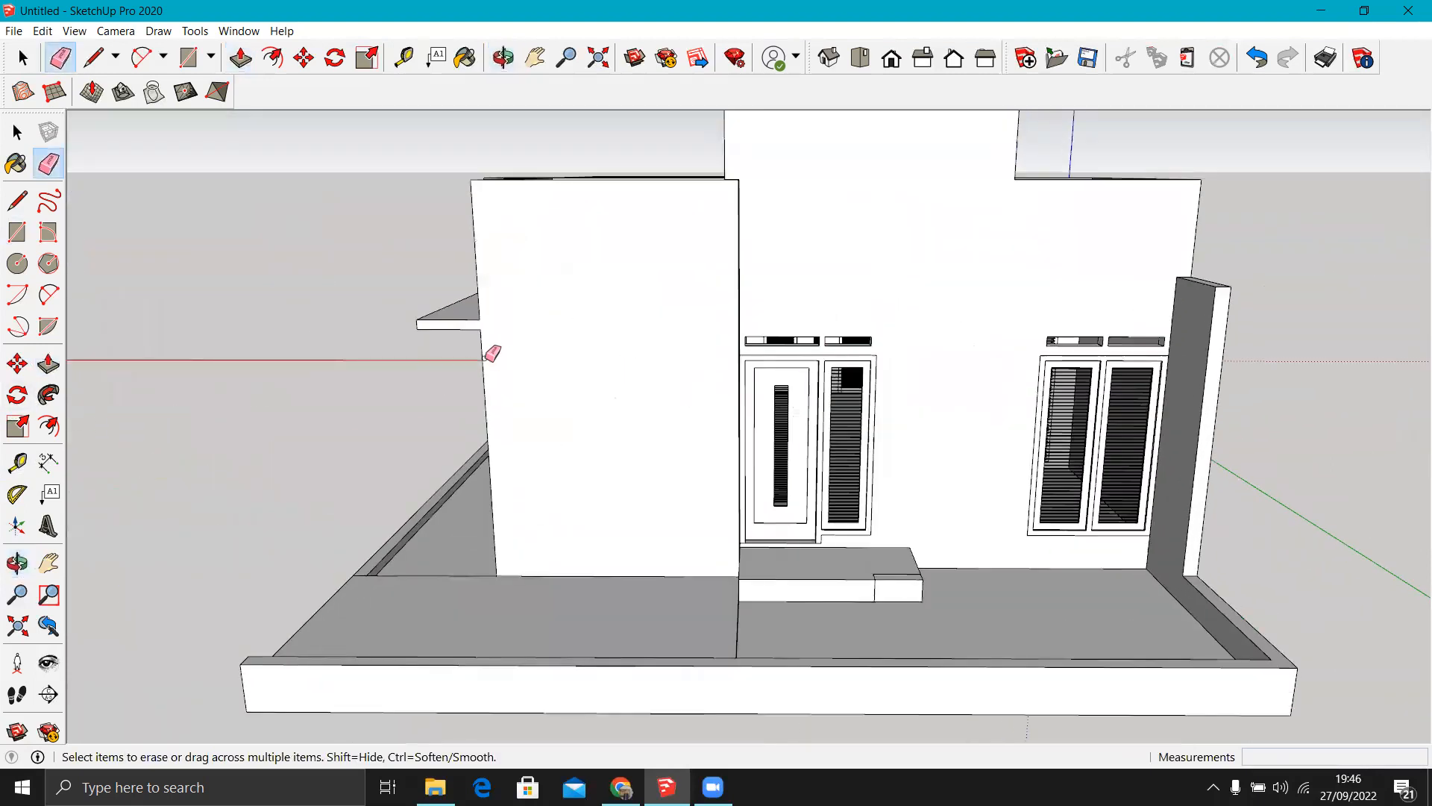
{"action": "scroll", "coordinate": [492, 353], "scroll_direction": "up", "scroll_amount": 1}
{"action": "key", "text": "l"}
{"action": "scroll", "coordinate": [480, 313], "scroll_direction": "down", "scroll_amount": 3}
{"action": "key", "text": "space"}
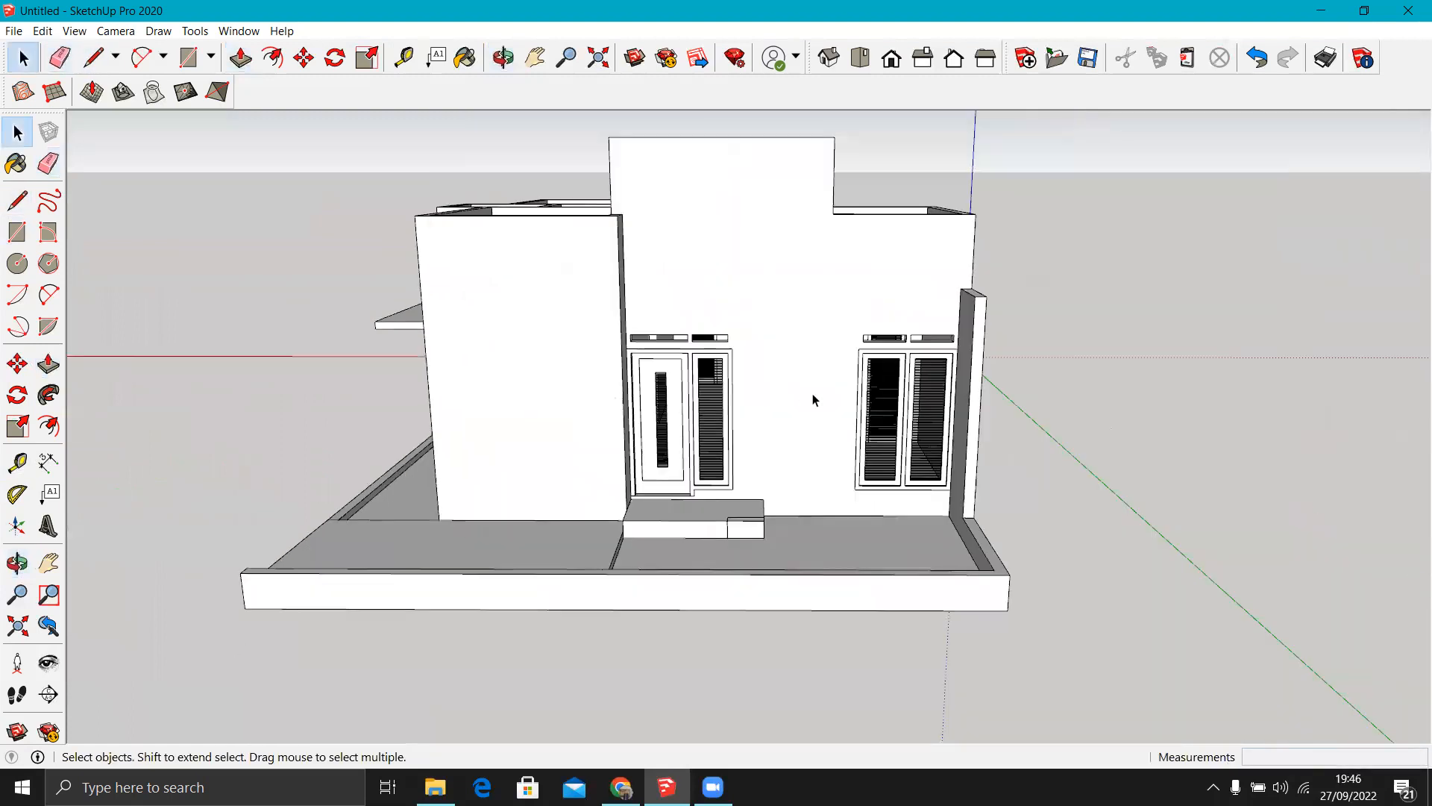
{"action": "scroll", "coordinate": [812, 393], "scroll_direction": "up", "scroll_amount": 2}
{"action": "middle_click_drag", "start_coordinate": [777, 495], "coordinate": [657, 522]}
{"action": "key", "text": "t"}
{"action": "scroll", "coordinate": [659, 518], "scroll_direction": "up", "scroll_amount": 2}
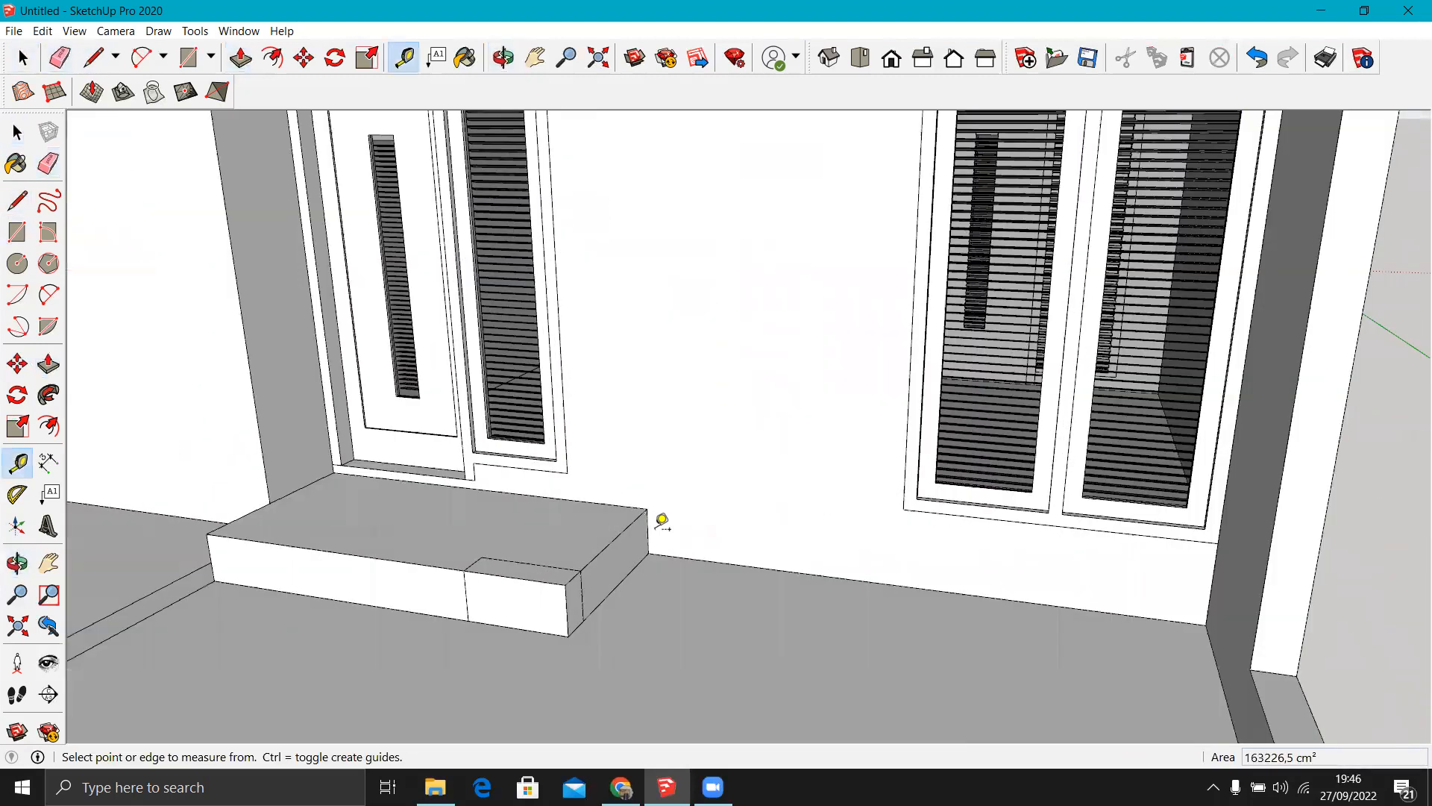
{"action": "scroll", "coordinate": [662, 519], "scroll_direction": "down", "scroll_amount": 5}
{"action": "scroll", "coordinate": [633, 266], "scroll_direction": "up", "scroll_amount": 3}
Add a horizontal guide 15 cm above the rear door's vents and a second guide just above it.
{"action": "left_click", "coordinate": [632, 274]}
{"action": "type", "text": "1"}
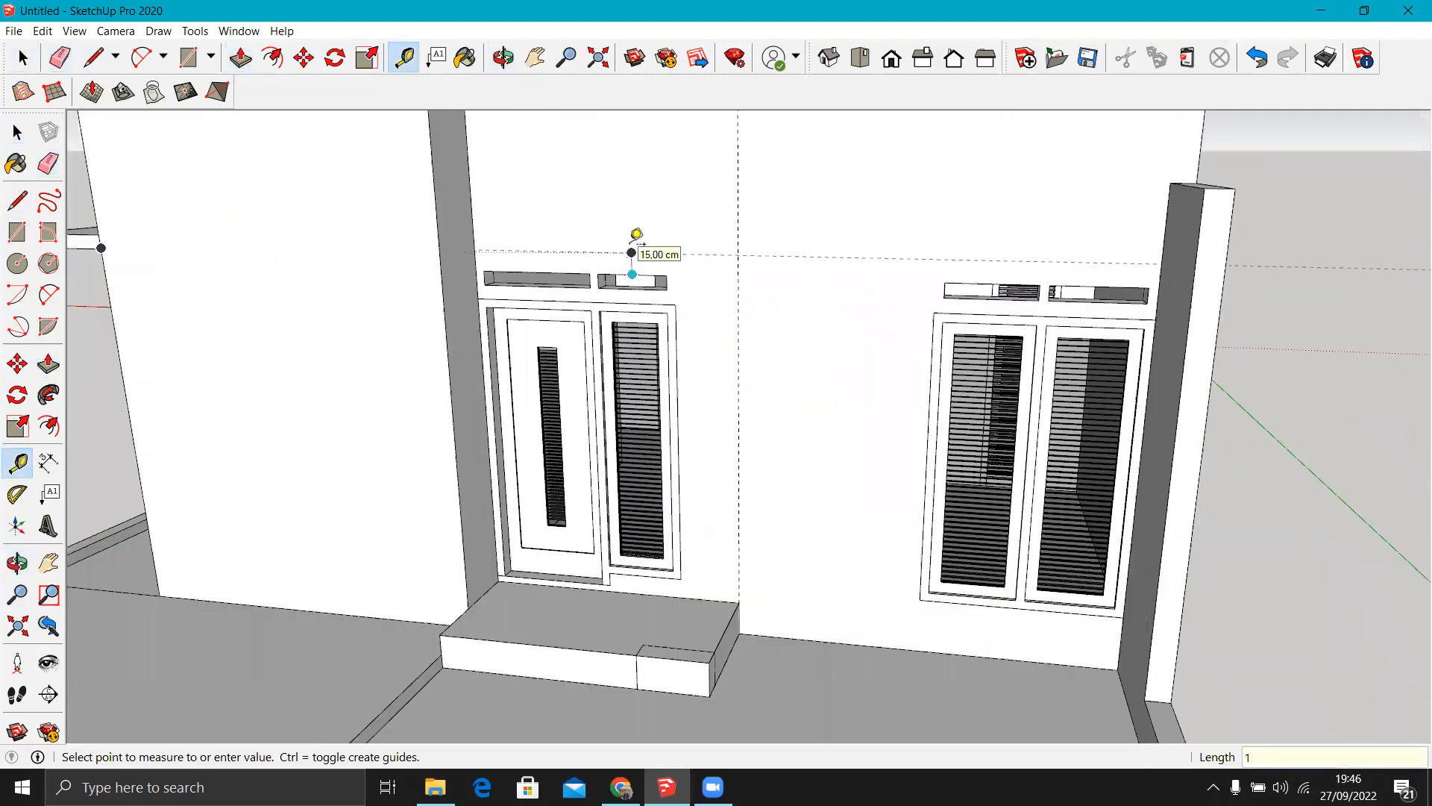
{"action": "type", "text": "5"}
{"action": "key", "text": "Return"}
{"action": "left_click", "coordinate": [587, 250]}
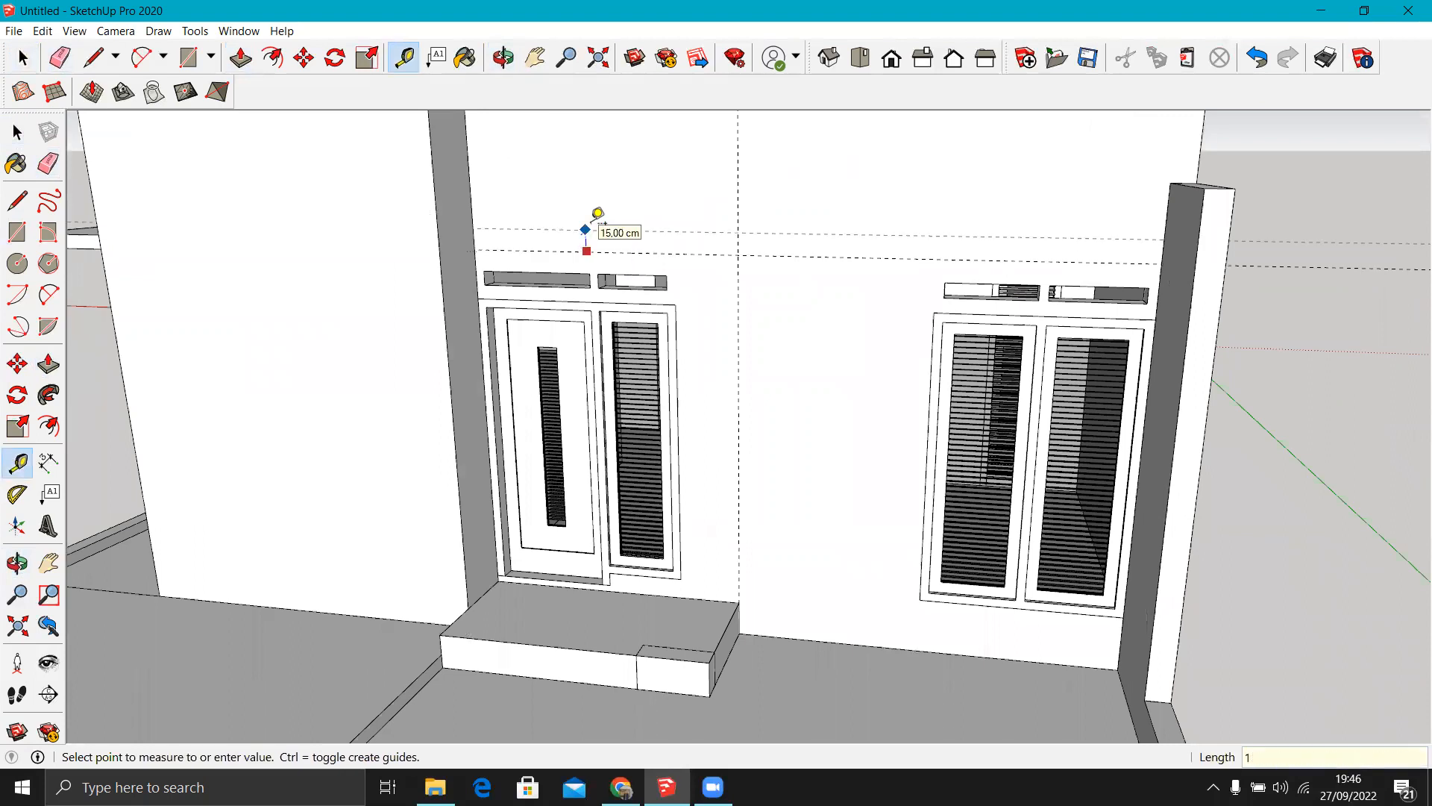
{"action": "key", "text": "Return"}
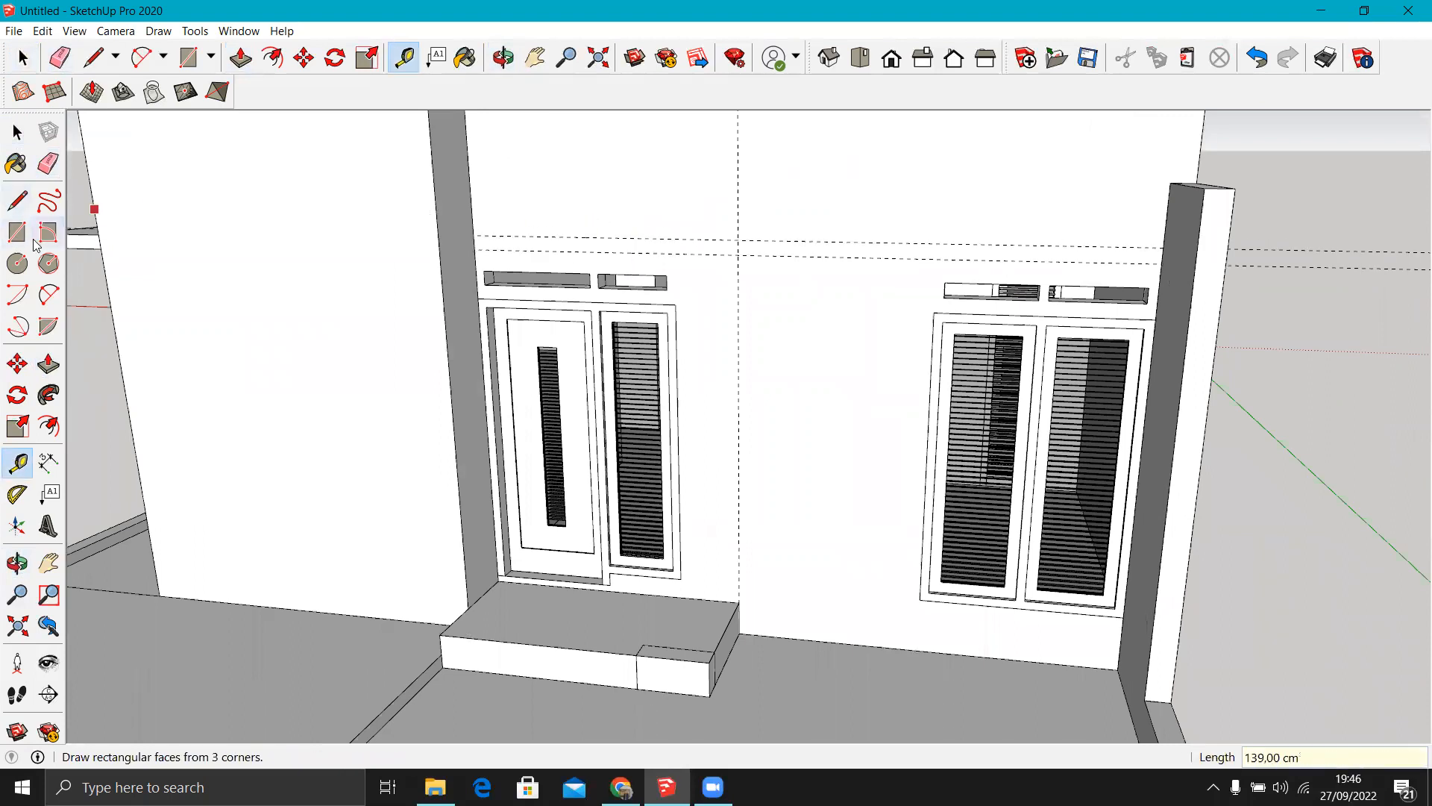
Draw a rectangle between the guides above the rear door up to the vertical guide, and extrude it to the platform's front edge.
{"action": "key", "text": "r"}
{"action": "left_click", "coordinate": [475, 249]}
{"action": "left_click", "coordinate": [739, 240]}
{"action": "left_click", "coordinate": [57, 373]}
{"action": "left_click", "coordinate": [737, 250]}
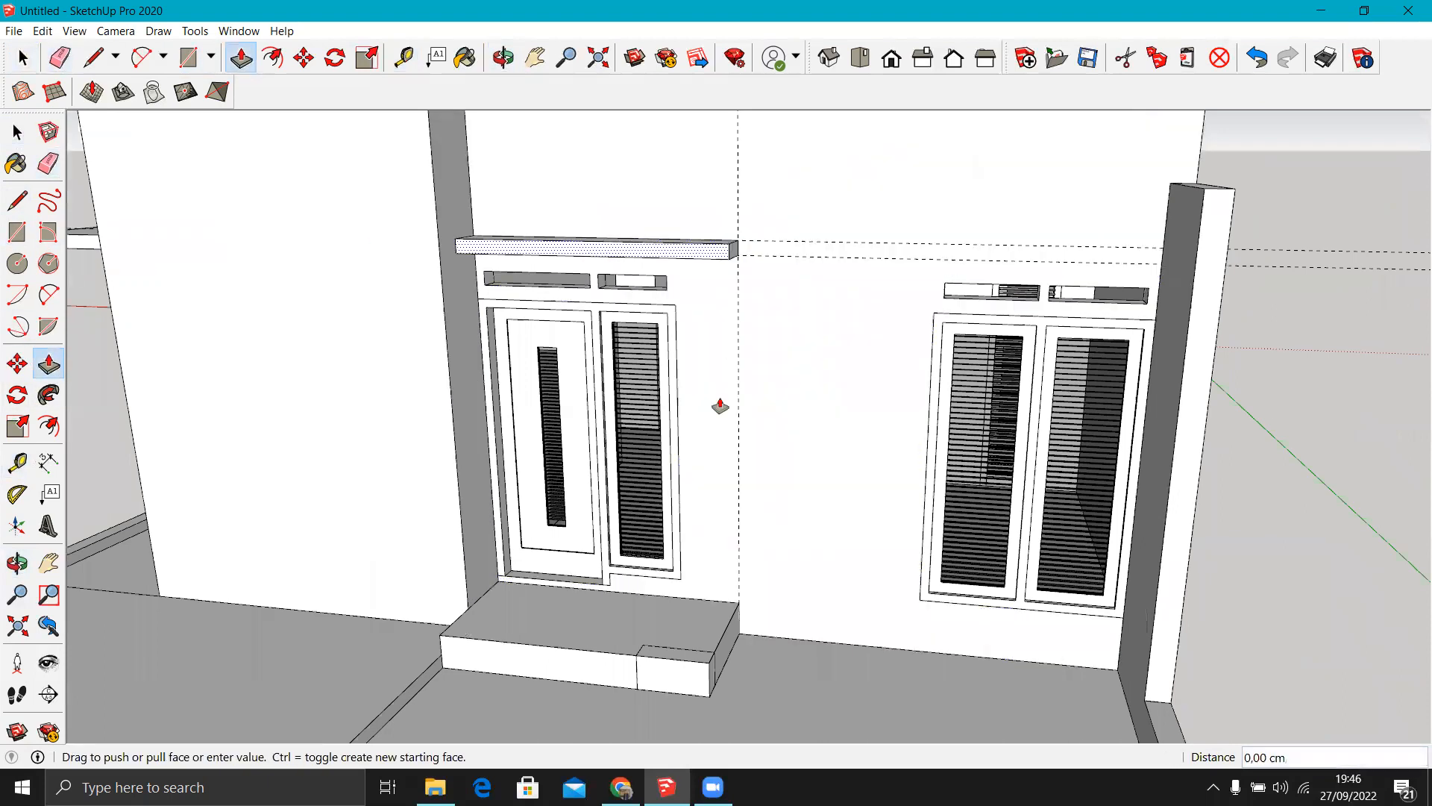
{"action": "left_click", "coordinate": [709, 662]}
Add a vertical guide along the rear double window's frame edge nearest the door.
{"action": "scroll", "coordinate": [694, 473], "scroll_direction": "down", "scroll_amount": 5}
{"action": "middle_click_drag", "start_coordinate": [793, 436], "coordinate": [888, 391]}
{"action": "scroll", "coordinate": [887, 390], "scroll_direction": "up", "scroll_amount": 7}
{"action": "scroll", "coordinate": [882, 385], "scroll_direction": "up", "scroll_amount": 2}
{"action": "key", "text": "t"}
{"action": "double_click", "coordinate": [880, 377]}
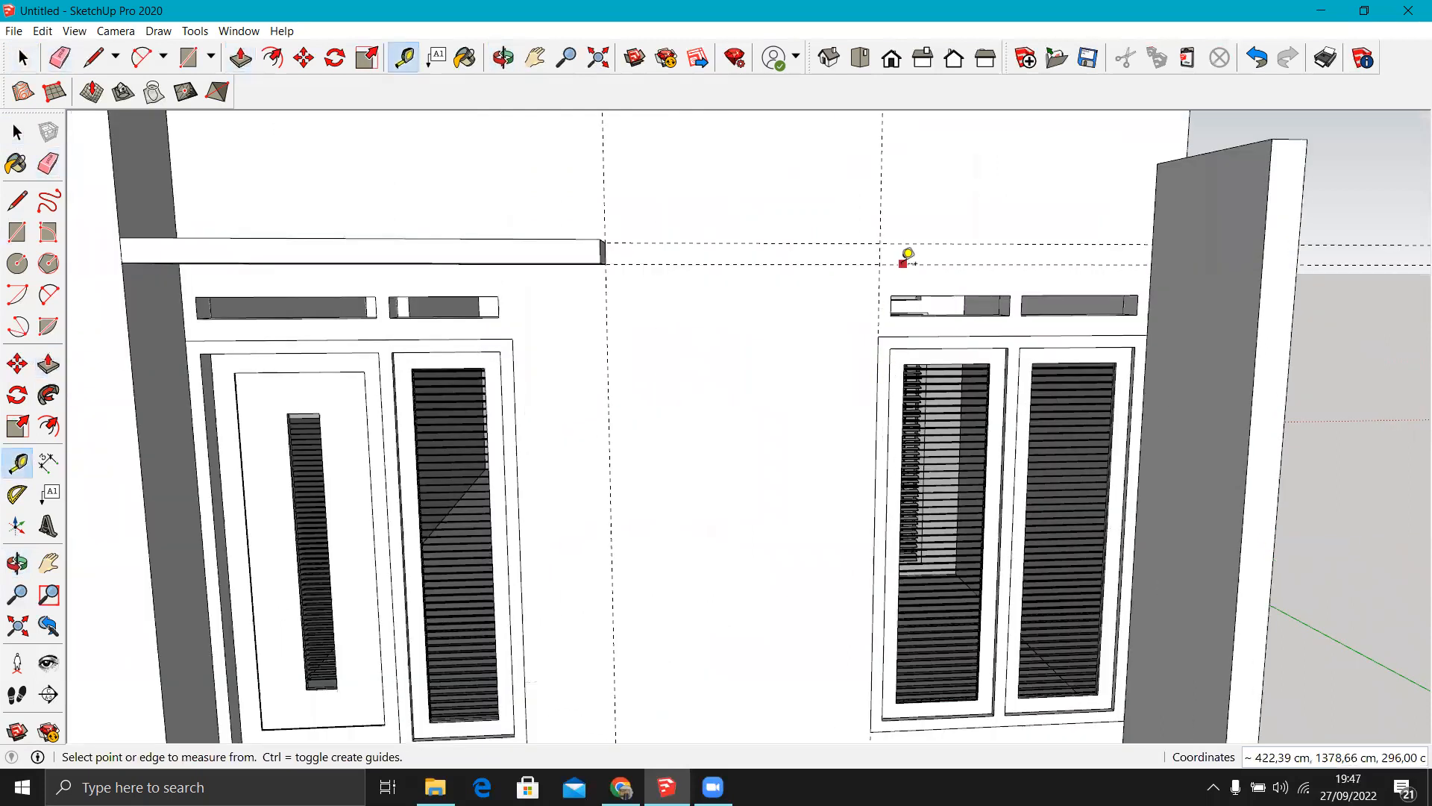
Draw a rectangle between the guides above the rear double window and extrude it 50 cm, matching the rear door's canopy.
{"action": "key", "text": "r"}
{"action": "left_click", "coordinate": [881, 263]}
{"action": "left_click", "coordinate": [1152, 243]}
{"action": "key", "text": "p"}
{"action": "left_click", "coordinate": [1087, 256]}
{"action": "left_click", "coordinate": [642, 276]}
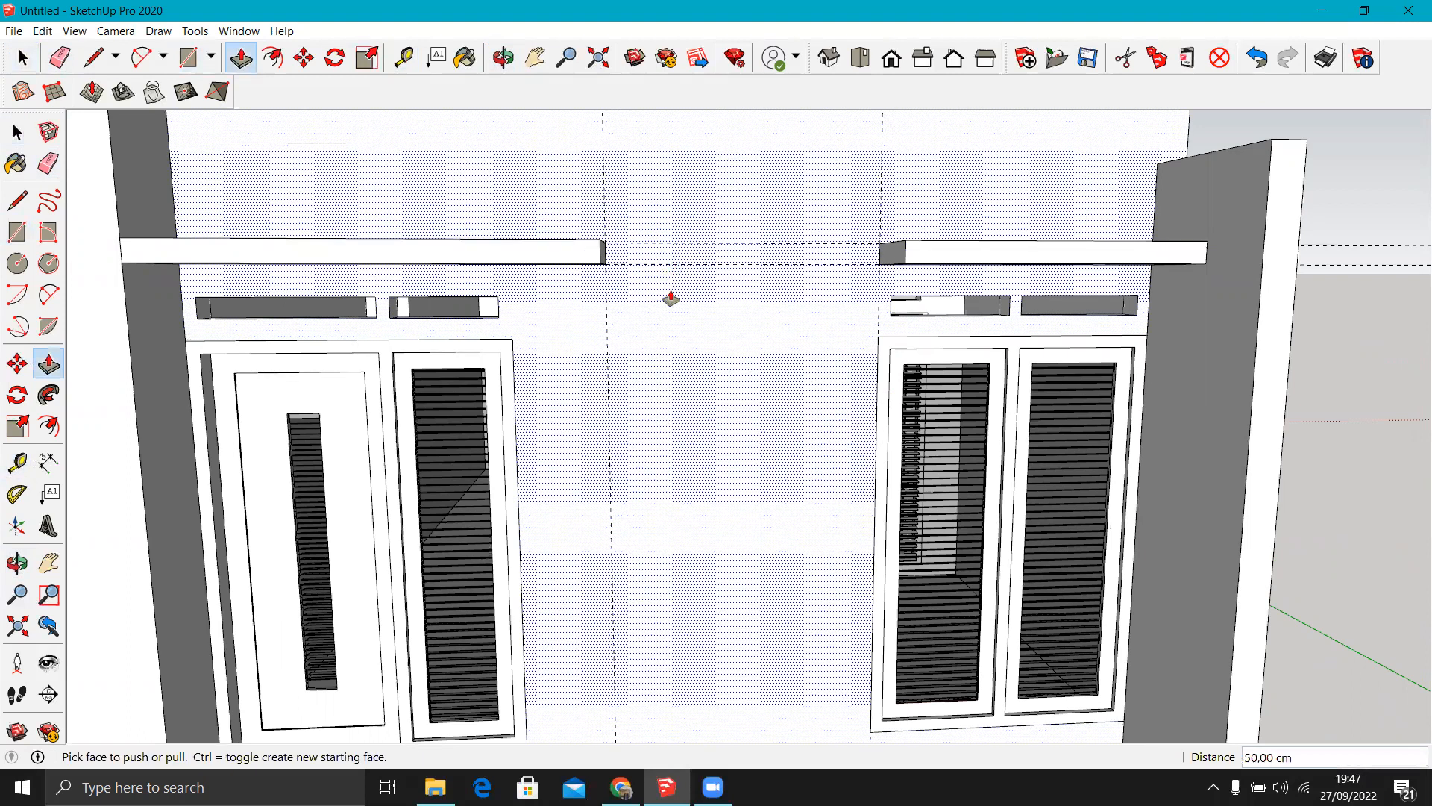
Erase the guides around the two rear canopies and undo the erasure.
{"action": "scroll", "coordinate": [671, 298], "scroll_direction": "down", "scroll_amount": 3}
{"action": "key", "text": "e"}
{"action": "left_click_drag", "start_coordinate": [674, 260], "coordinate": [727, 273]}
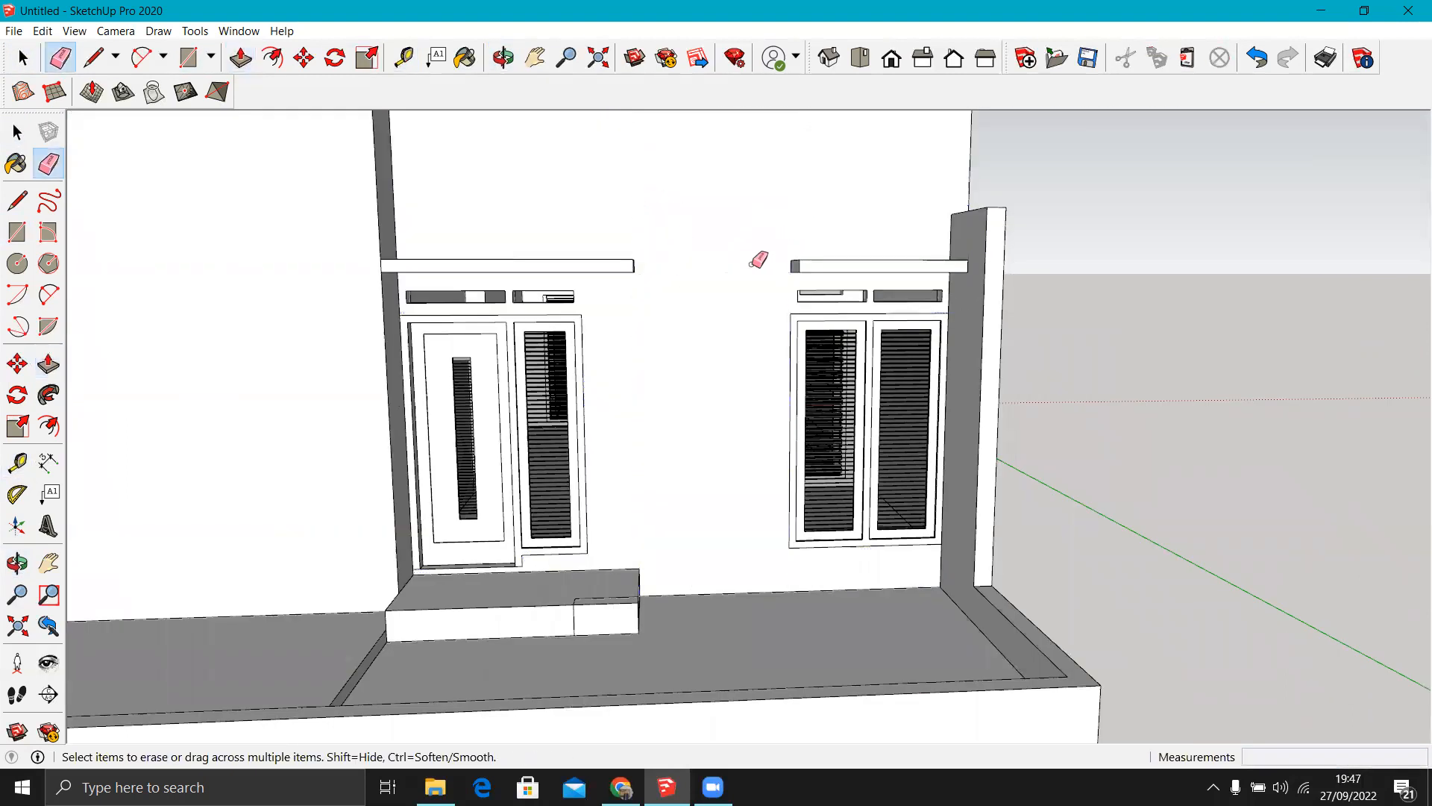
{"action": "scroll", "coordinate": [746, 313], "scroll_direction": "down", "scroll_amount": 5}
{"action": "middle_click_drag", "start_coordinate": [742, 368], "coordinate": [632, 407]}
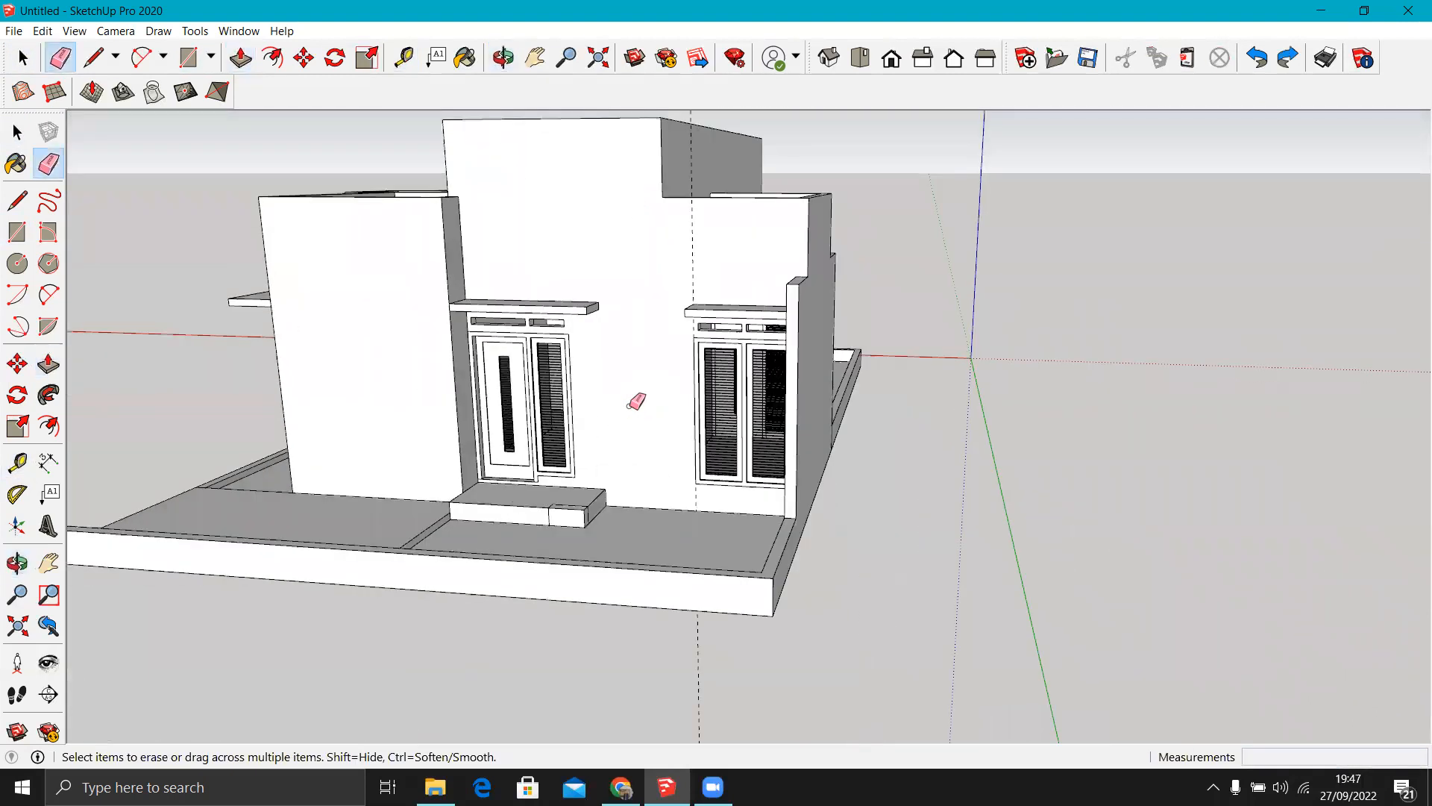
{"action": "scroll", "coordinate": [620, 321], "scroll_direction": "up", "scroll_amount": 5}
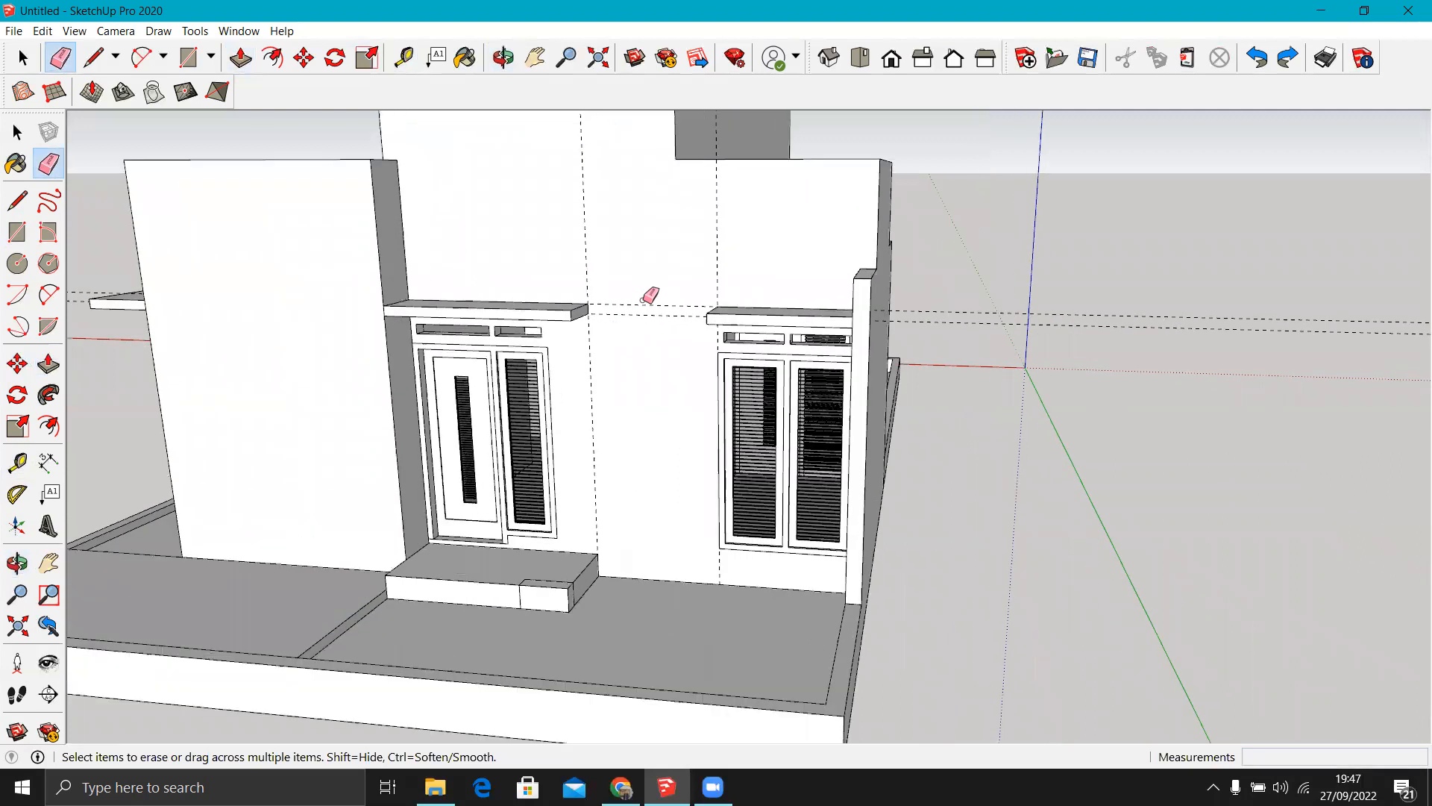
Add a horizontal guide on the rear wall 25 cm above the upper canopy guide.
{"action": "key", "text": "t"}
{"action": "left_click", "coordinate": [628, 304]}
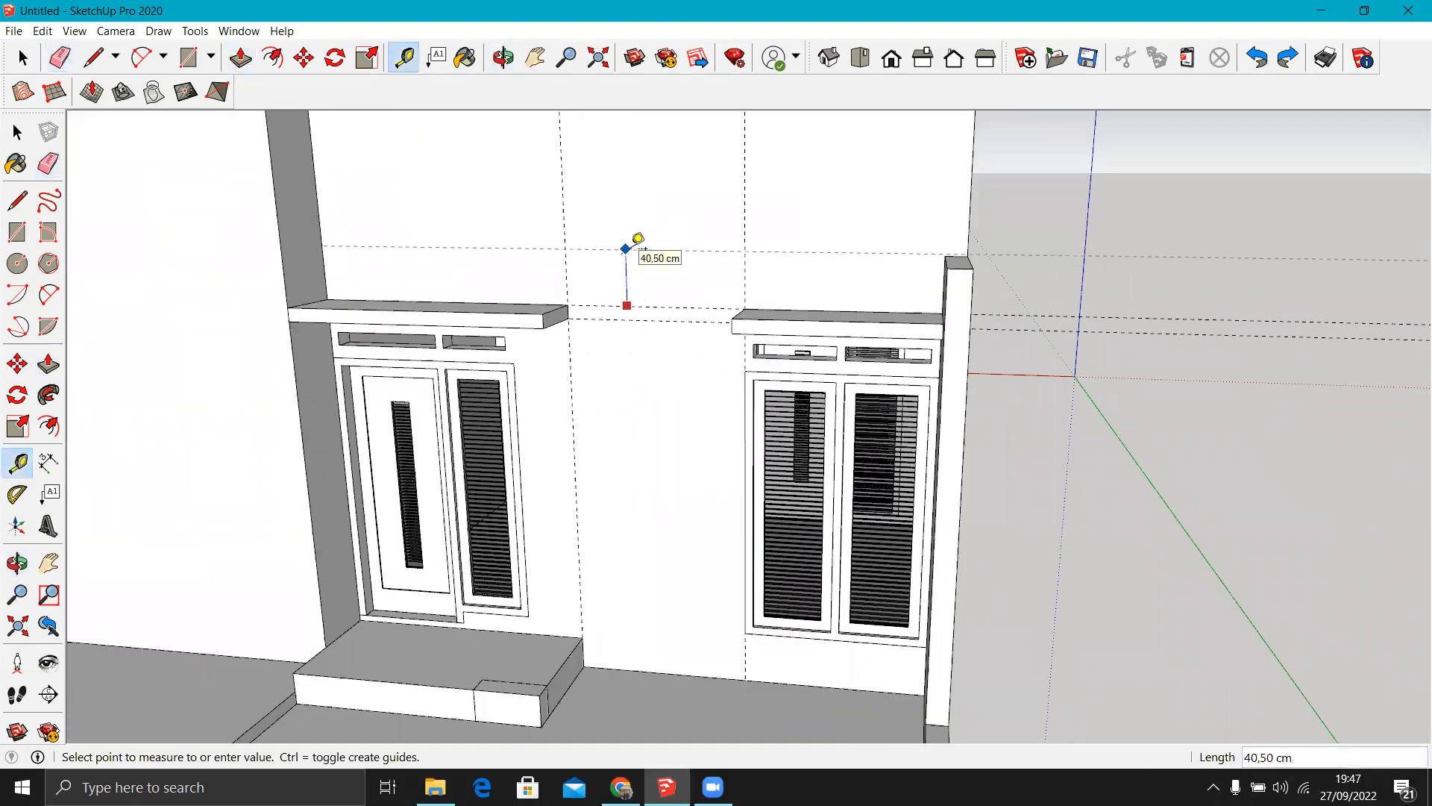
{"action": "type", "text": "25"}
{"action": "key", "text": "Return"}
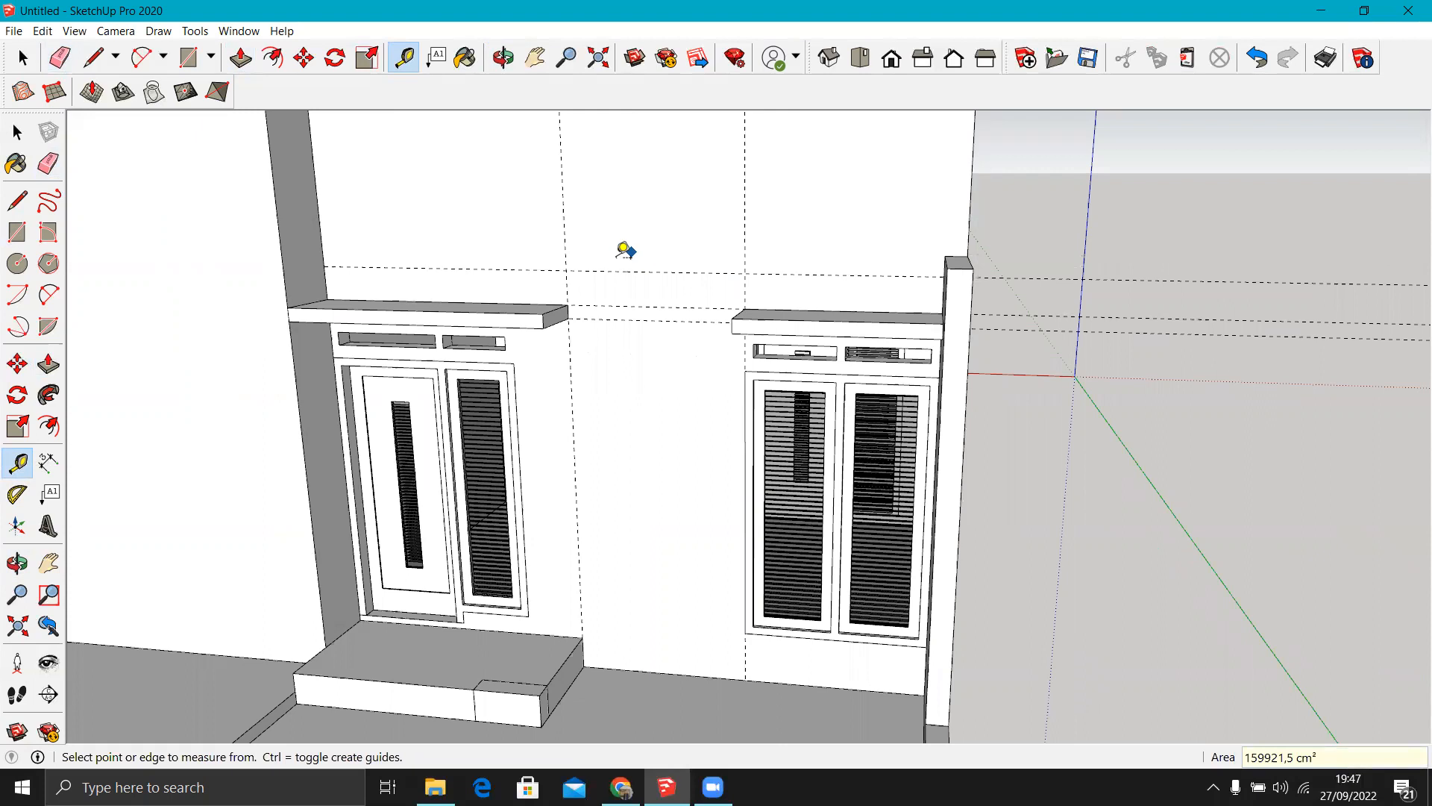
Draw a rectangle between the two vertical guides from the uppermost horizontal guide to the floor, and extrude it outward as a wall panel.
{"action": "key", "text": "r"}
{"action": "left_click", "coordinate": [566, 270]}
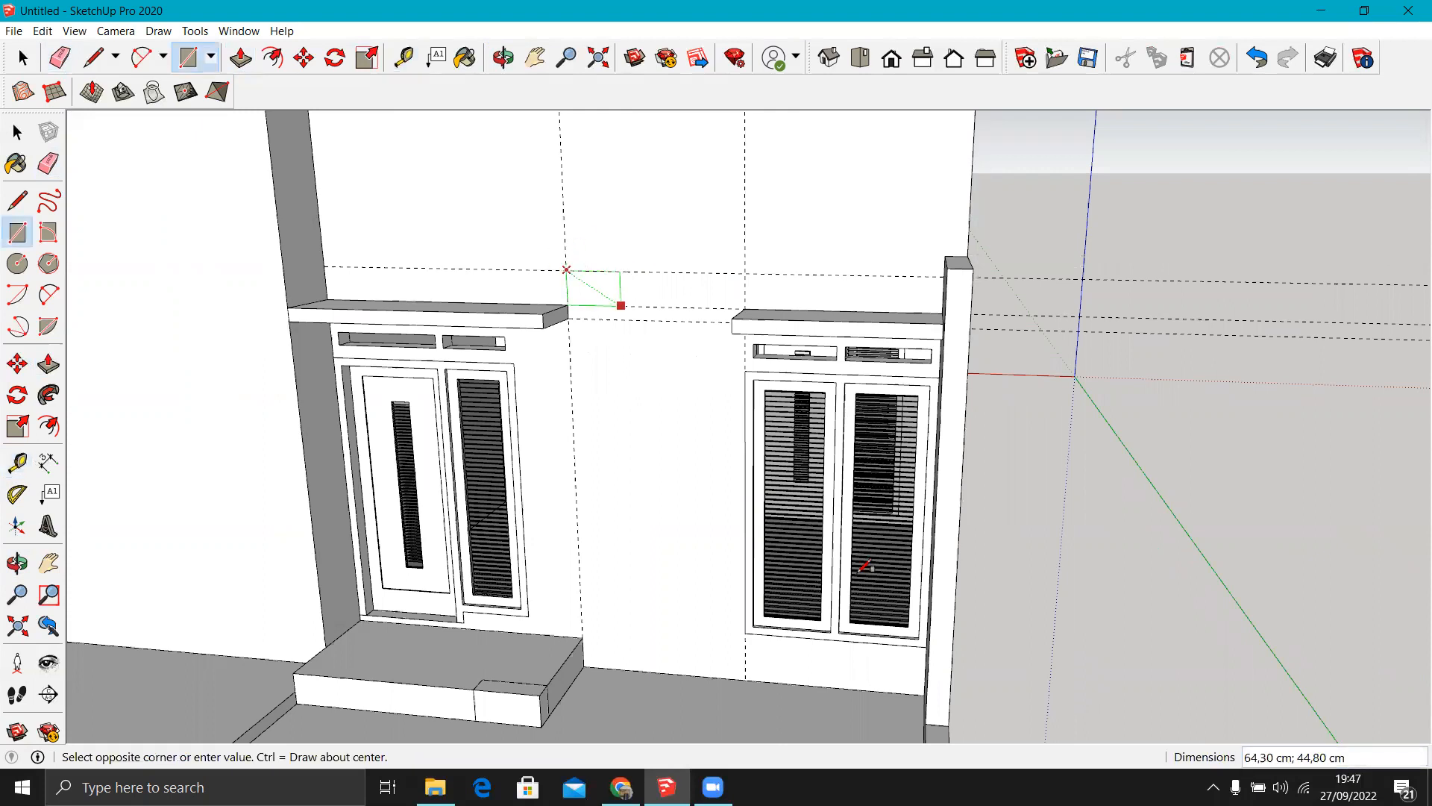
{"action": "left_click", "coordinate": [746, 679]}
{"action": "key", "text": "space"}
{"action": "left_click", "coordinate": [774, 460]}
{"action": "key", "text": "Delete"}
{"action": "middle_click_drag", "start_coordinate": [850, 394], "coordinate": [1007, 451]}
{"action": "key", "text": "p"}
{"action": "left_click", "coordinate": [878, 382]}
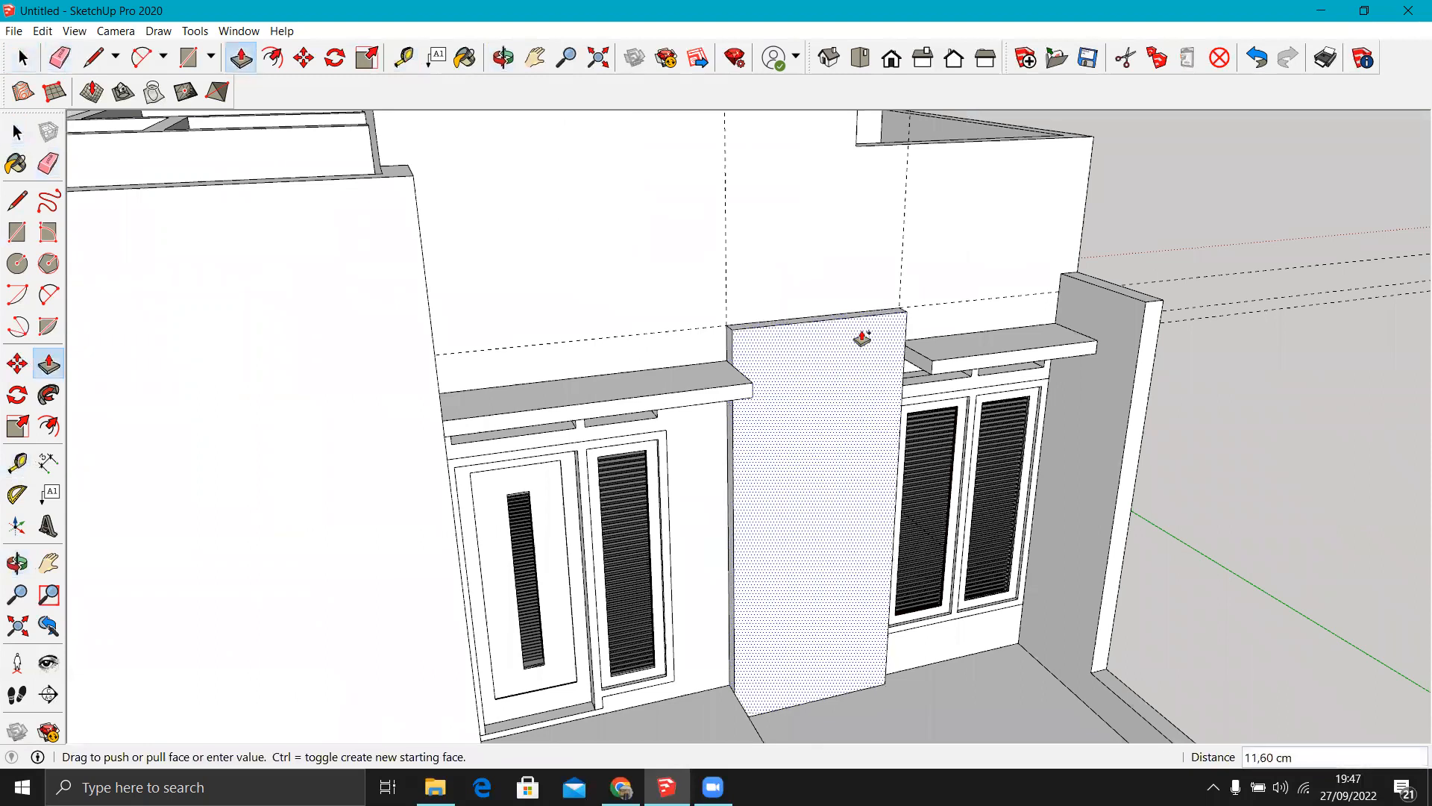
{"action": "key", "text": "Return"}
Erase the remaining vertical and horizontal guides around the rear wall panel.
{"action": "scroll", "coordinate": [907, 325], "scroll_direction": "down", "scroll_amount": 1}
{"action": "scroll", "coordinate": [931, 290], "scroll_direction": "down", "scroll_amount": 2}
{"action": "key", "text": "e"}
{"action": "left_click", "coordinate": [923, 312]}
{"action": "left_click_drag", "start_coordinate": [910, 273], "coordinate": [871, 277]}
Add a horizontal guide 15 cm above the vents of the recessed door beside the front entrance and a second guide just above it.
{"action": "scroll", "coordinate": [745, 408], "scroll_direction": "down", "scroll_amount": 5}
{"action": "mouse_move", "coordinate": [709, 374]}
{"action": "middle_mouse_down"}
{"action": "mouse_move", "coordinate": [991, 345]}
{"action": "mouse_move", "coordinate": [1081, 388]}
{"action": "mouse_move", "coordinate": [1288, 400]}
{"action": "mouse_move", "coordinate": [842, 415]}
{"action": "mouse_move", "coordinate": [1314, 419]}
{"action": "mouse_move", "coordinate": [1305, 403]}
{"action": "mouse_move", "coordinate": [831, 409]}
{"action": "mouse_move", "coordinate": [841, 438]}
{"action": "mouse_move", "coordinate": [796, 449]}
{"action": "middle_mouse_up"}
{"action": "scroll", "coordinate": [570, 339], "scroll_direction": "up", "scroll_amount": 7}
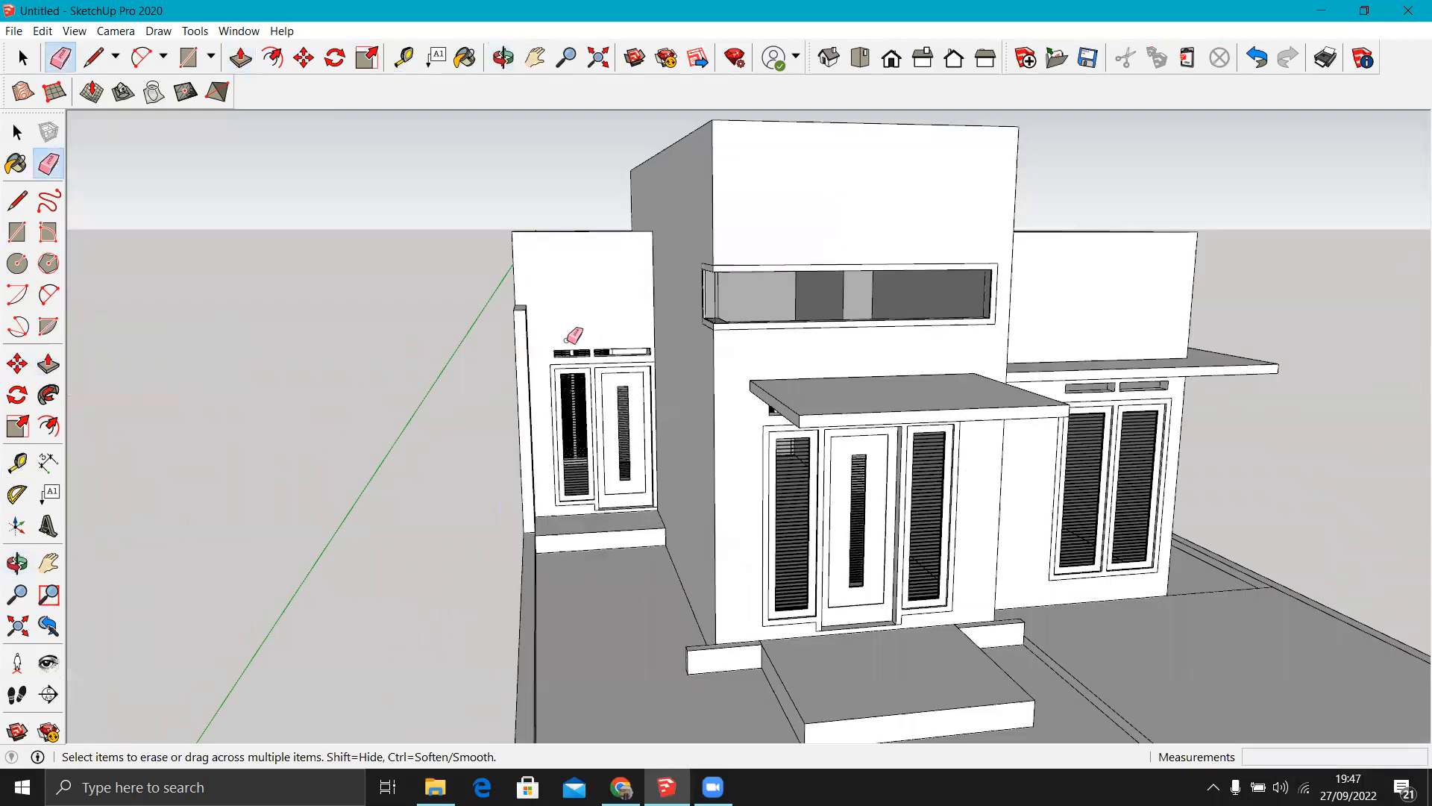
{"action": "key", "text": "t"}
{"action": "left_click", "coordinate": [576, 359]}
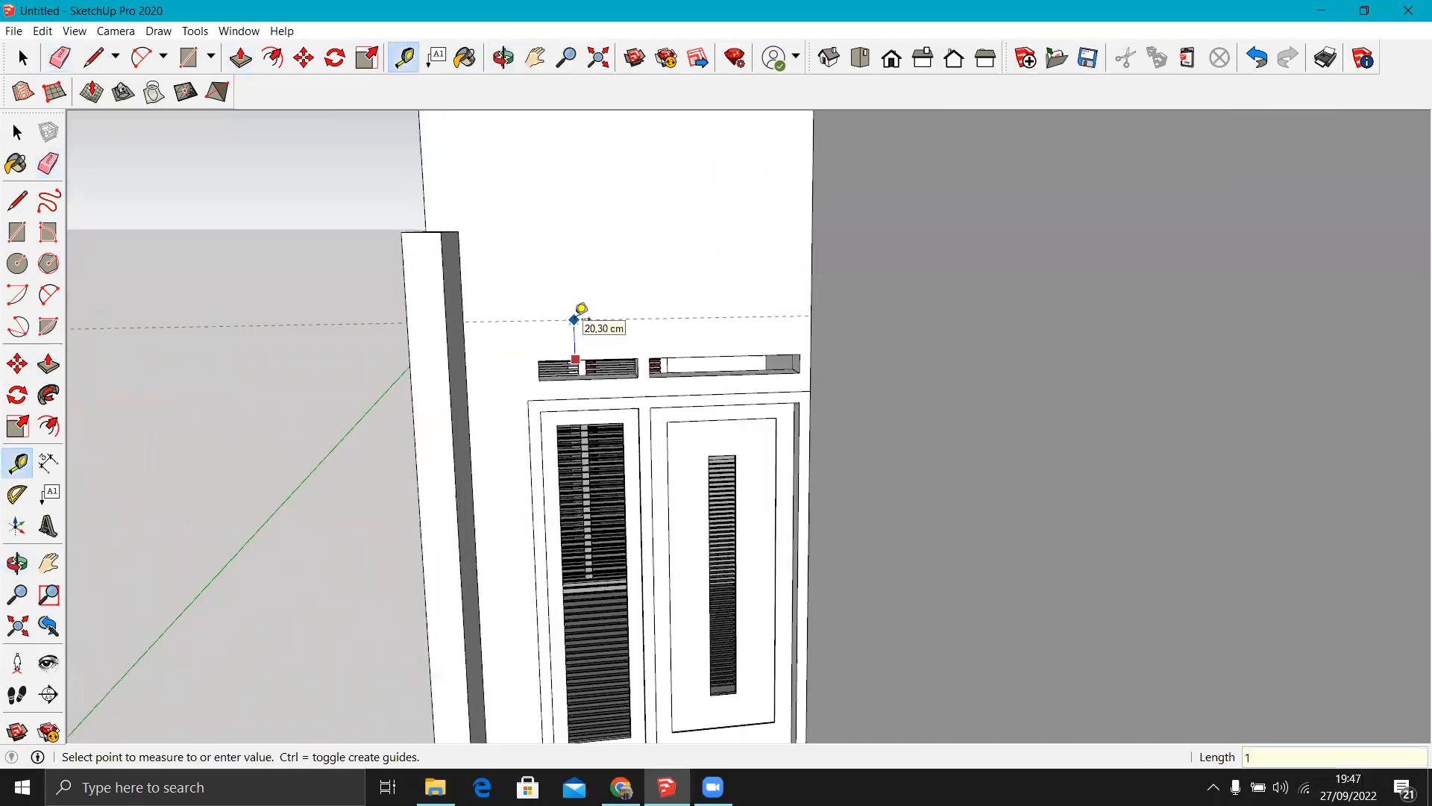
{"action": "type", "text": "15"}
{"action": "key", "text": "Return"}
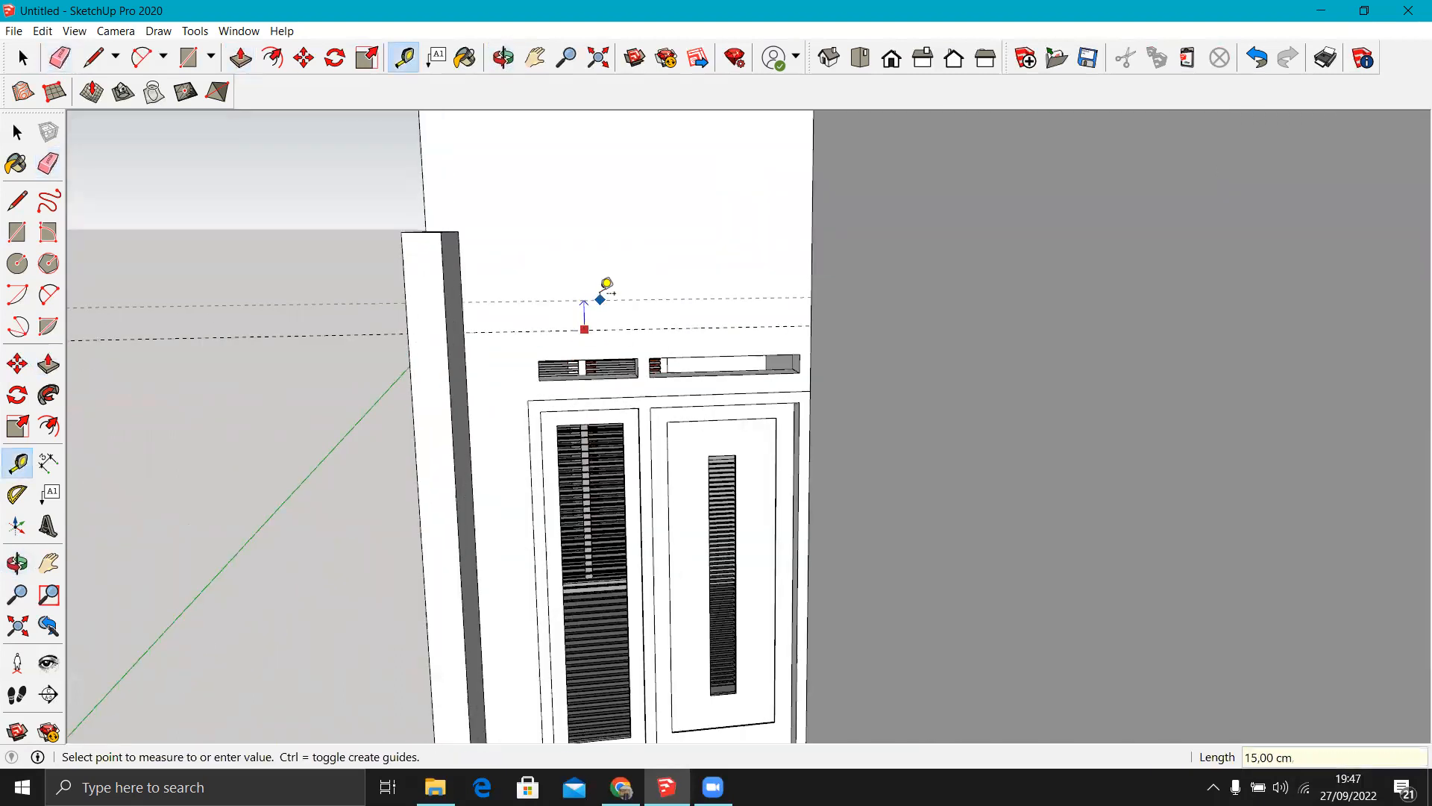
{"action": "key", "text": "Return"}
Draw a rectangle between the guides above the recessed door and extrude it outward 92.5 cm as a canopy.
{"action": "key", "text": "r"}
{"action": "left_click", "coordinate": [463, 332]}
{"action": "left_click", "coordinate": [811, 306]}
{"action": "key", "text": "p"}
{"action": "left_click", "coordinate": [790, 319]}
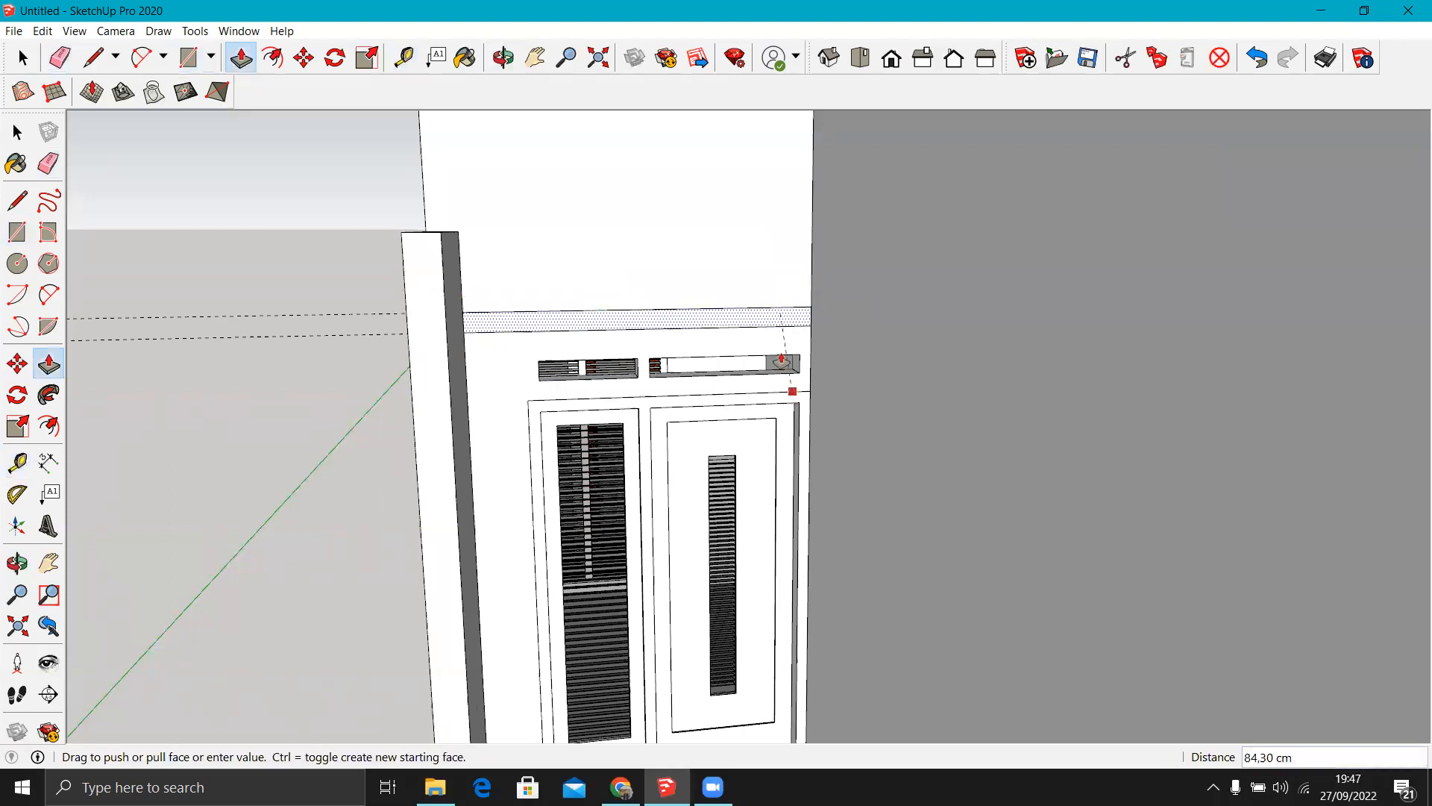
{"action": "scroll", "coordinate": [775, 354], "scroll_direction": "down", "scroll_amount": 4}
{"action": "left_click", "coordinate": [775, 547]}
Erase the two horizontal guides beside the recessed door's canopy.
{"action": "middle_click_drag", "start_coordinate": [637, 441], "coordinate": [580, 436]}
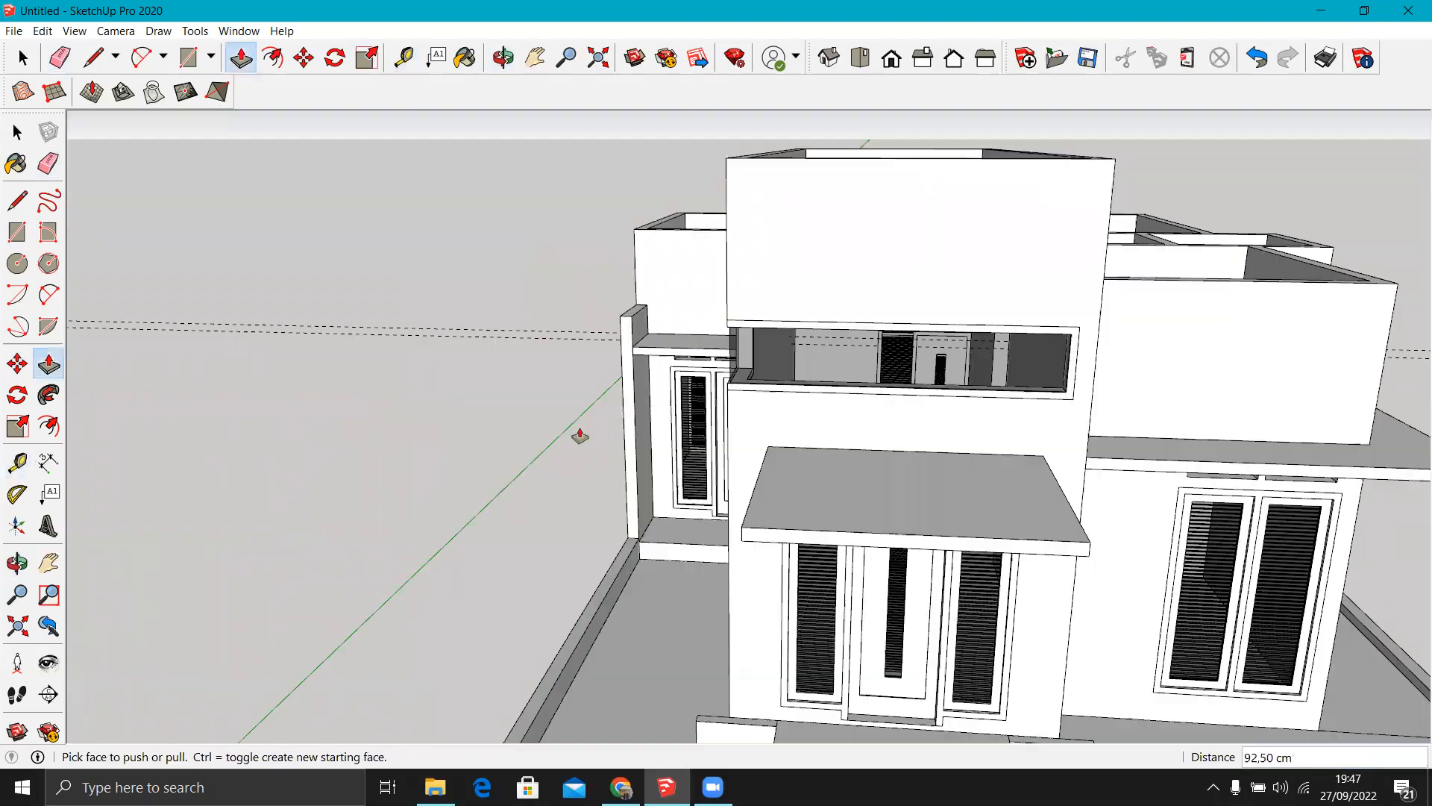
{"action": "scroll", "coordinate": [656, 326], "scroll_direction": "up", "scroll_amount": 2}
{"action": "key", "text": "e"}
{"action": "scroll", "coordinate": [651, 348], "scroll_direction": "up", "scroll_amount": 3}
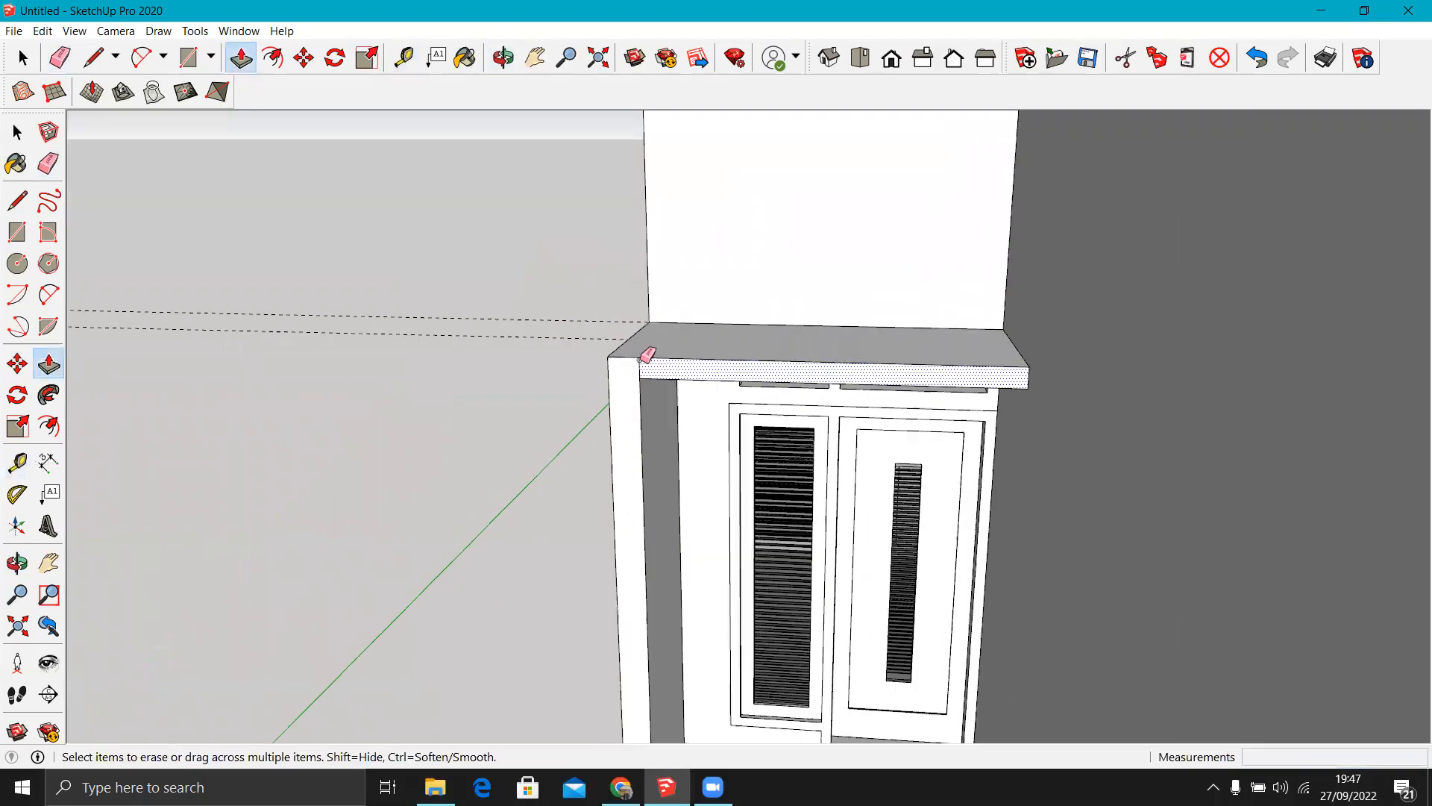
{"action": "scroll", "coordinate": [569, 311], "scroll_direction": "down", "scroll_amount": 3}
{"action": "scroll", "coordinate": [562, 403], "scroll_direction": "down", "scroll_amount": 3}
{"action": "scroll", "coordinate": [978, 355], "scroll_direction": "down", "scroll_amount": 4}
Add horizontal guides 15 cm above and below the small two-pane window on the projecting side wall.
{"action": "mouse_move", "coordinate": [978, 355]}
{"action": "middle_mouse_down"}
{"action": "mouse_move", "coordinate": [766, 355]}
{"action": "mouse_move", "coordinate": [511, 383]}
{"action": "mouse_move", "coordinate": [373, 368]}
{"action": "mouse_move", "coordinate": [783, 432]}
{"action": "middle_mouse_up"}
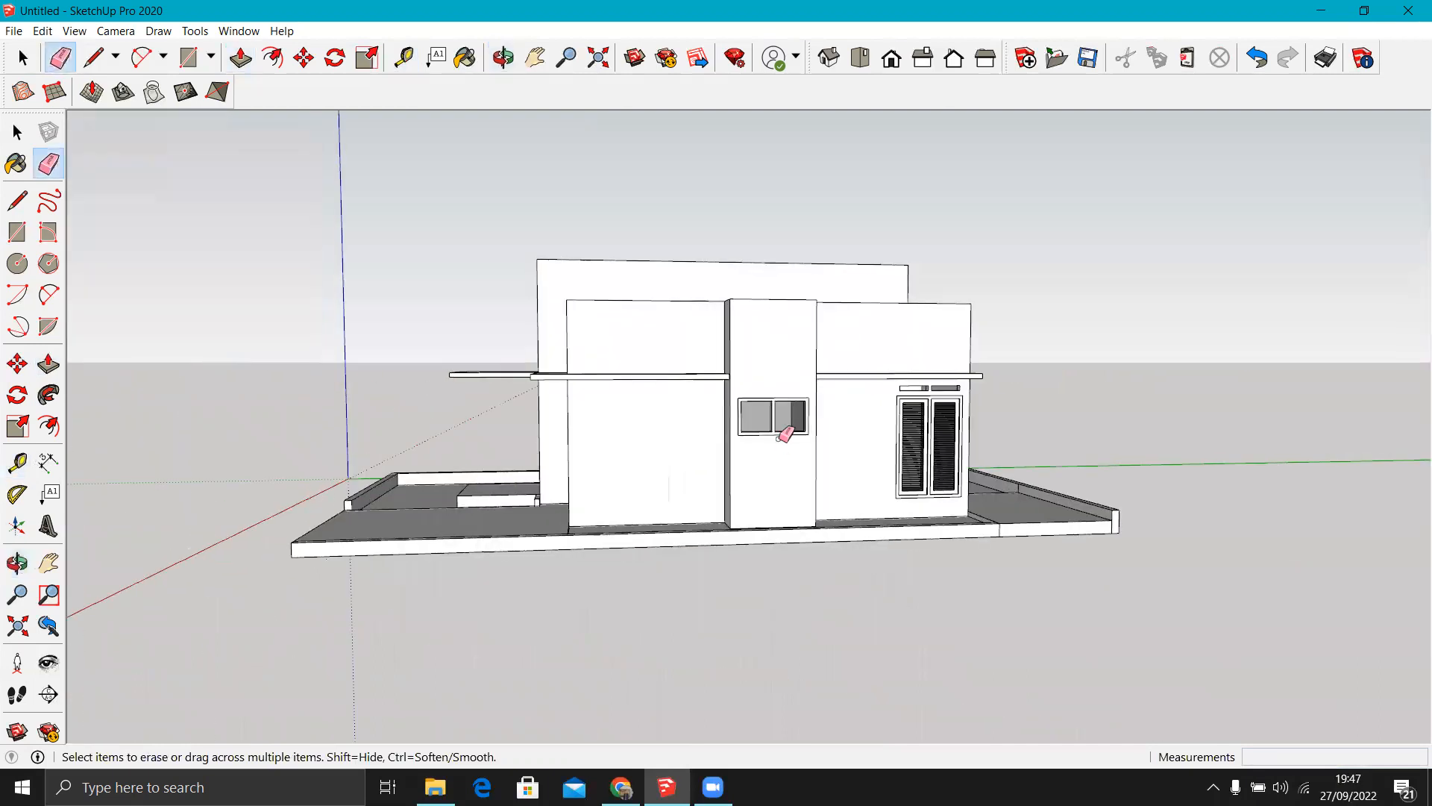
{"action": "scroll", "coordinate": [768, 395], "scroll_direction": "up", "scroll_amount": 5}
{"action": "scroll", "coordinate": [753, 364], "scroll_direction": "up", "scroll_amount": 2}
{"action": "key", "text": "t"}
{"action": "left_click", "coordinate": [729, 359]}
{"action": "type", "text": "15"}
{"action": "key", "text": "Return"}
{"action": "left_click", "coordinate": [797, 490]}
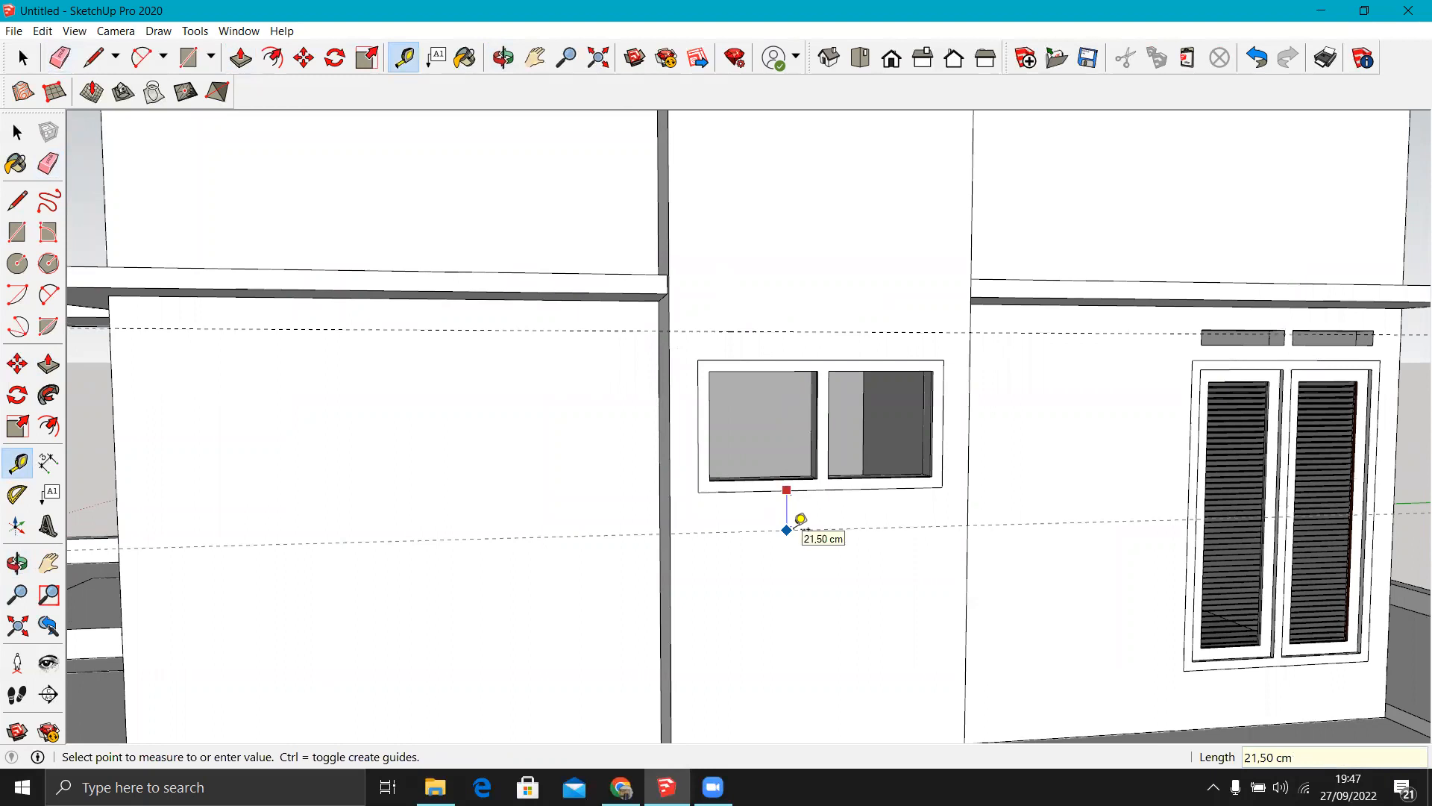
{"action": "key", "text": "Return"}
Draw lines along both guides across the projecting wall and extrude the band around the window outward 10 cm.
{"action": "key", "text": "l"}
{"action": "left_click", "coordinate": [669, 520]}
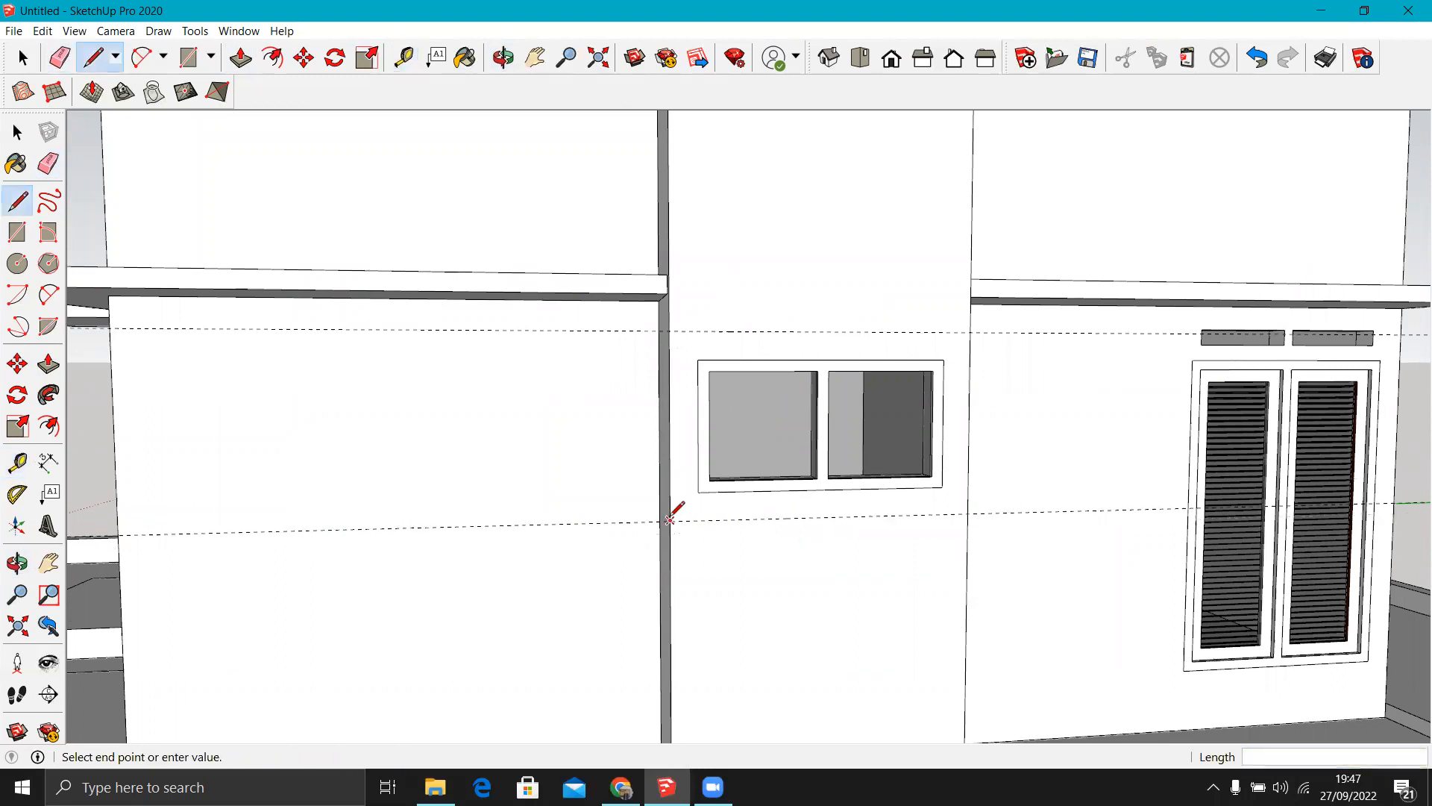
{"action": "left_click", "coordinate": [969, 512]}
{"action": "left_click", "coordinate": [669, 329]}
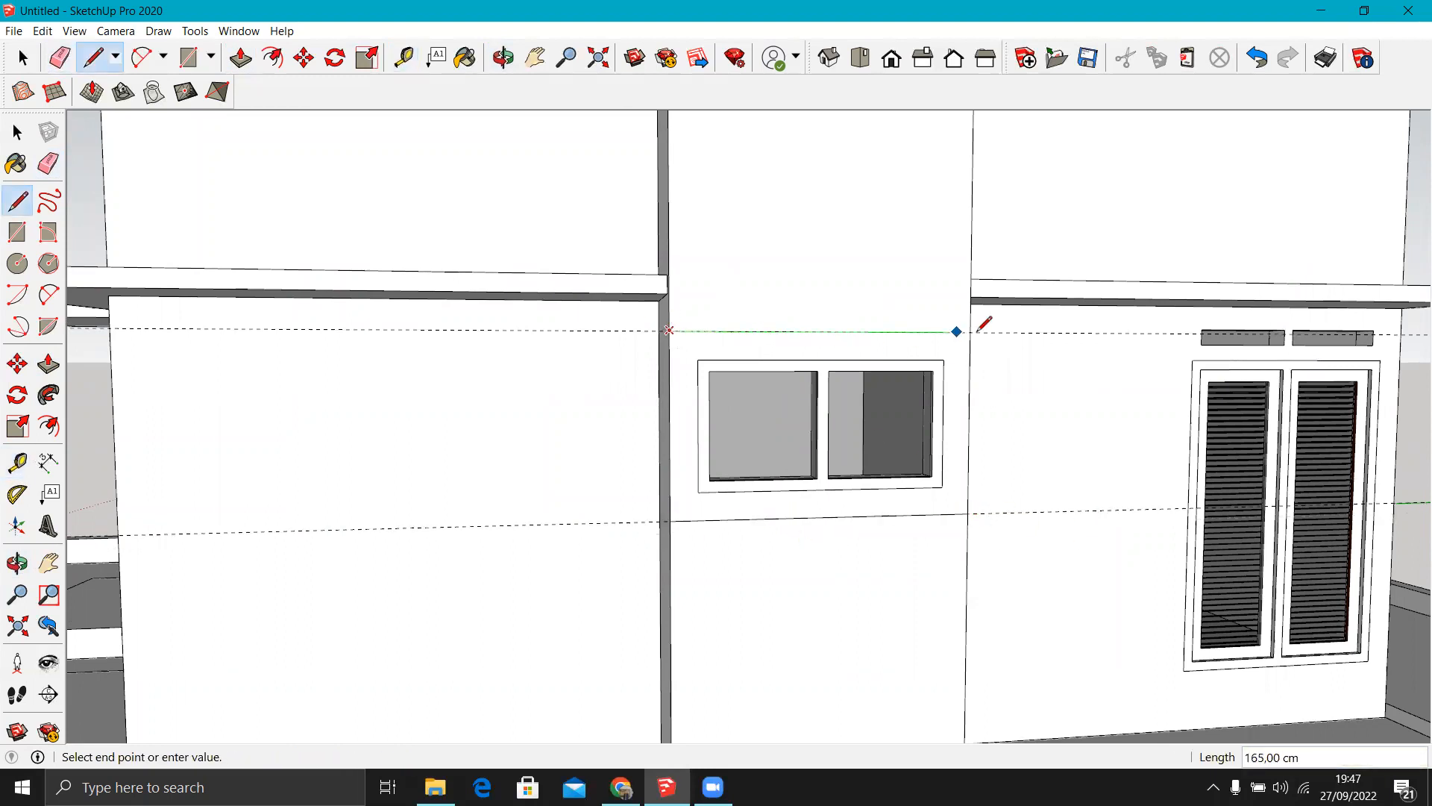
{"action": "middle_click_drag", "start_coordinate": [954, 332], "coordinate": [982, 387]}
{"action": "key", "text": "p"}
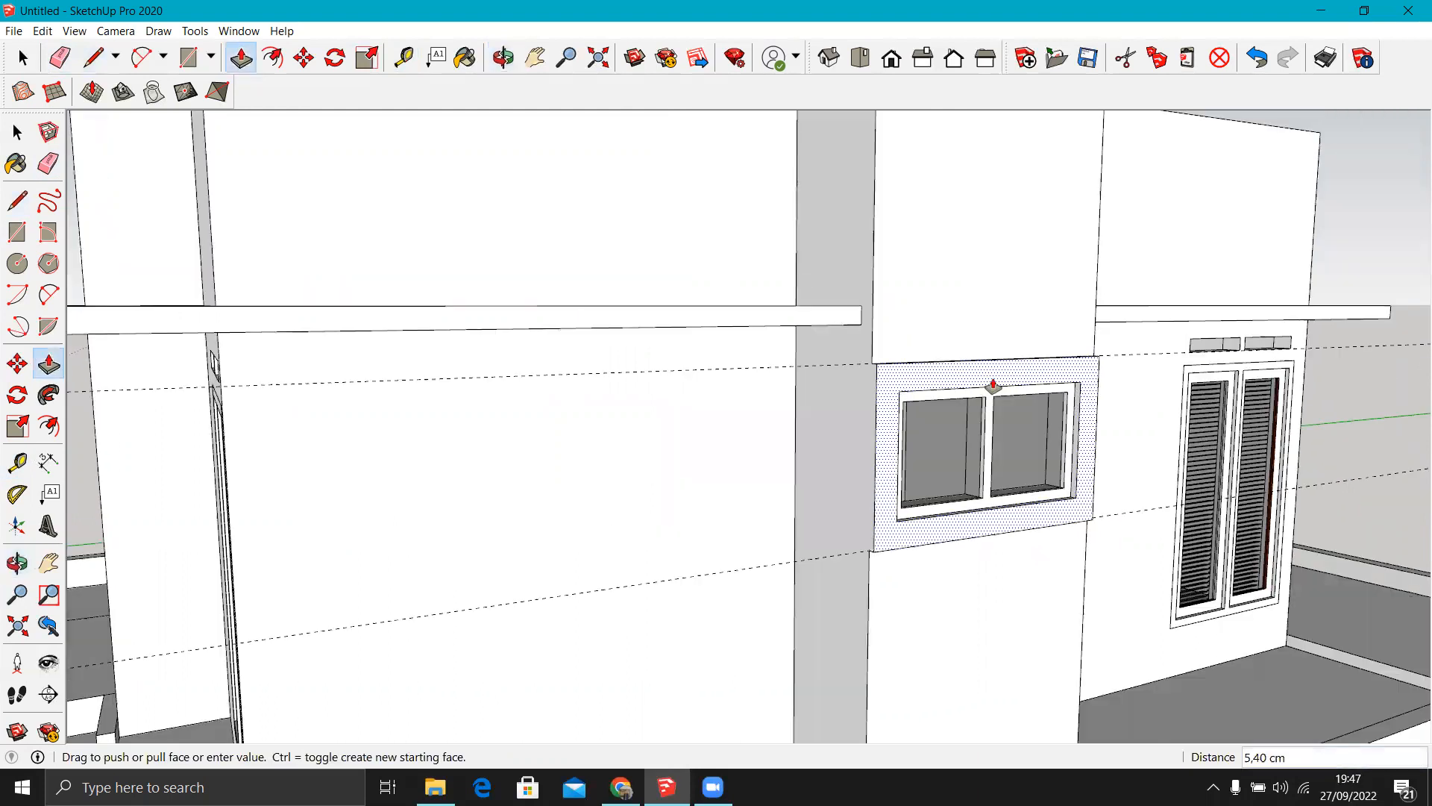
{"action": "left_click", "coordinate": [997, 389]}
{"action": "type", "text": "10"}
{"action": "key", "text": "Return"}
Erase the two horizontal guides around the side window's raised band.
{"action": "scroll", "coordinate": [851, 376], "scroll_direction": "down", "scroll_amount": 3}
{"action": "middle_click_drag", "start_coordinate": [1052, 388], "coordinate": [876, 409]}
{"action": "key", "text": "e"}
{"action": "scroll", "coordinate": [835, 348], "scroll_direction": "down", "scroll_amount": 3}
Draw a 15 cm line separating the projecting wall's top from the adjoining wall and push that top face down 70 cm.
{"action": "mouse_move", "coordinate": [738, 362]}
{"action": "middle_mouse_down"}
{"action": "mouse_move", "coordinate": [1158, 483]}
{"action": "mouse_move", "coordinate": [981, 602]}
{"action": "mouse_move", "coordinate": [957, 583]}
{"action": "middle_mouse_up"}
{"action": "scroll", "coordinate": [841, 419], "scroll_direction": "up", "scroll_amount": 5}
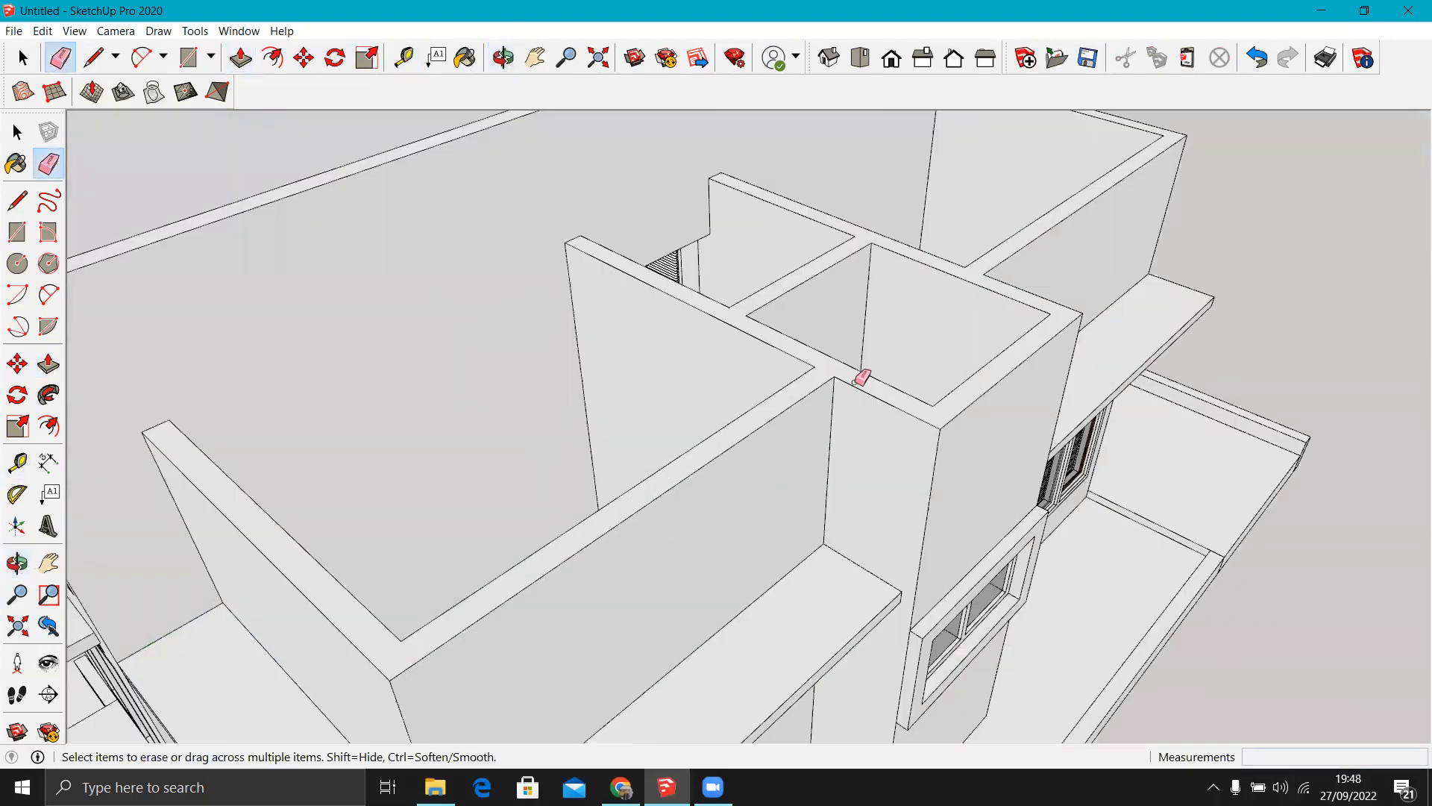
{"action": "key", "text": "l"}
{"action": "left_click", "coordinate": [822, 371]}
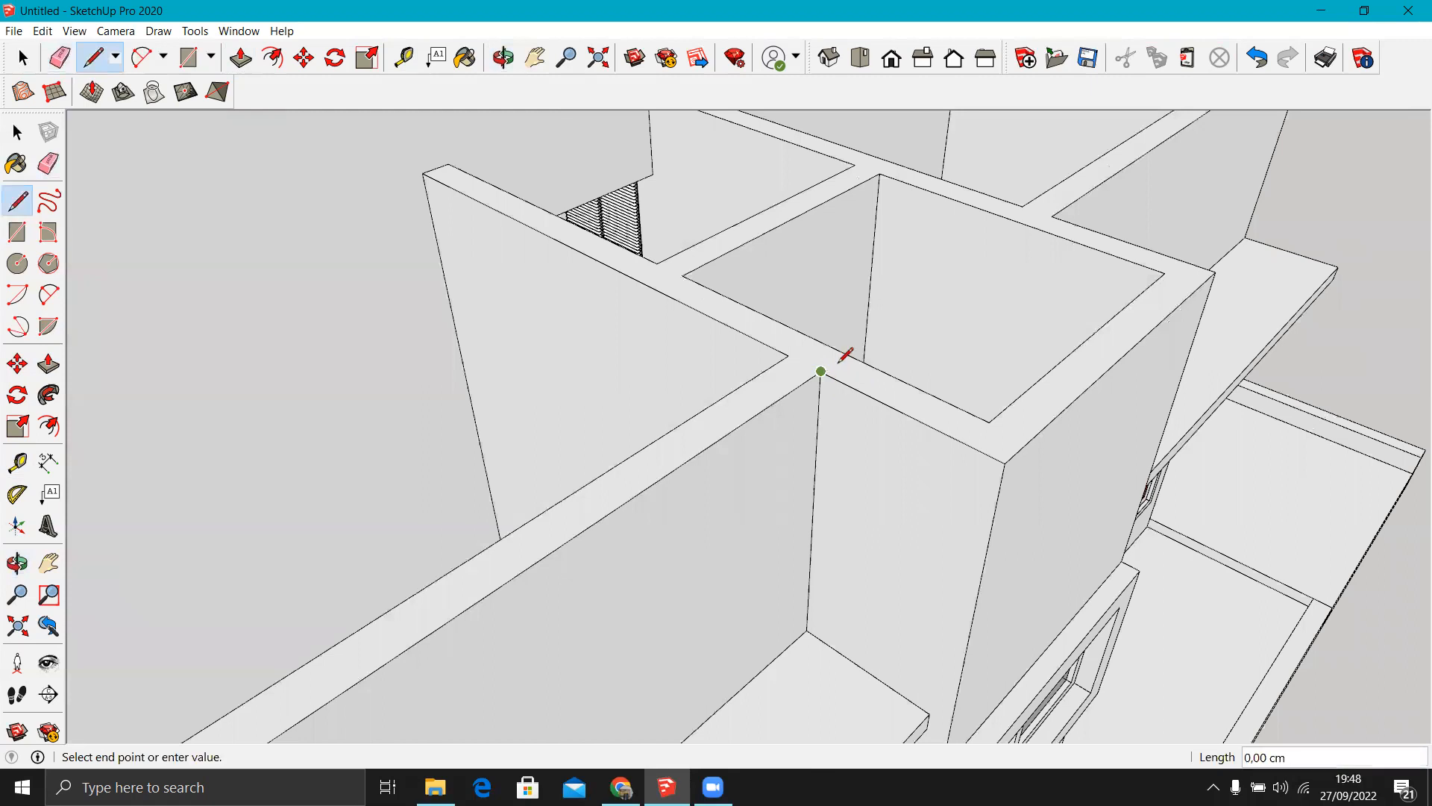
{"action": "left_click", "coordinate": [847, 354]}
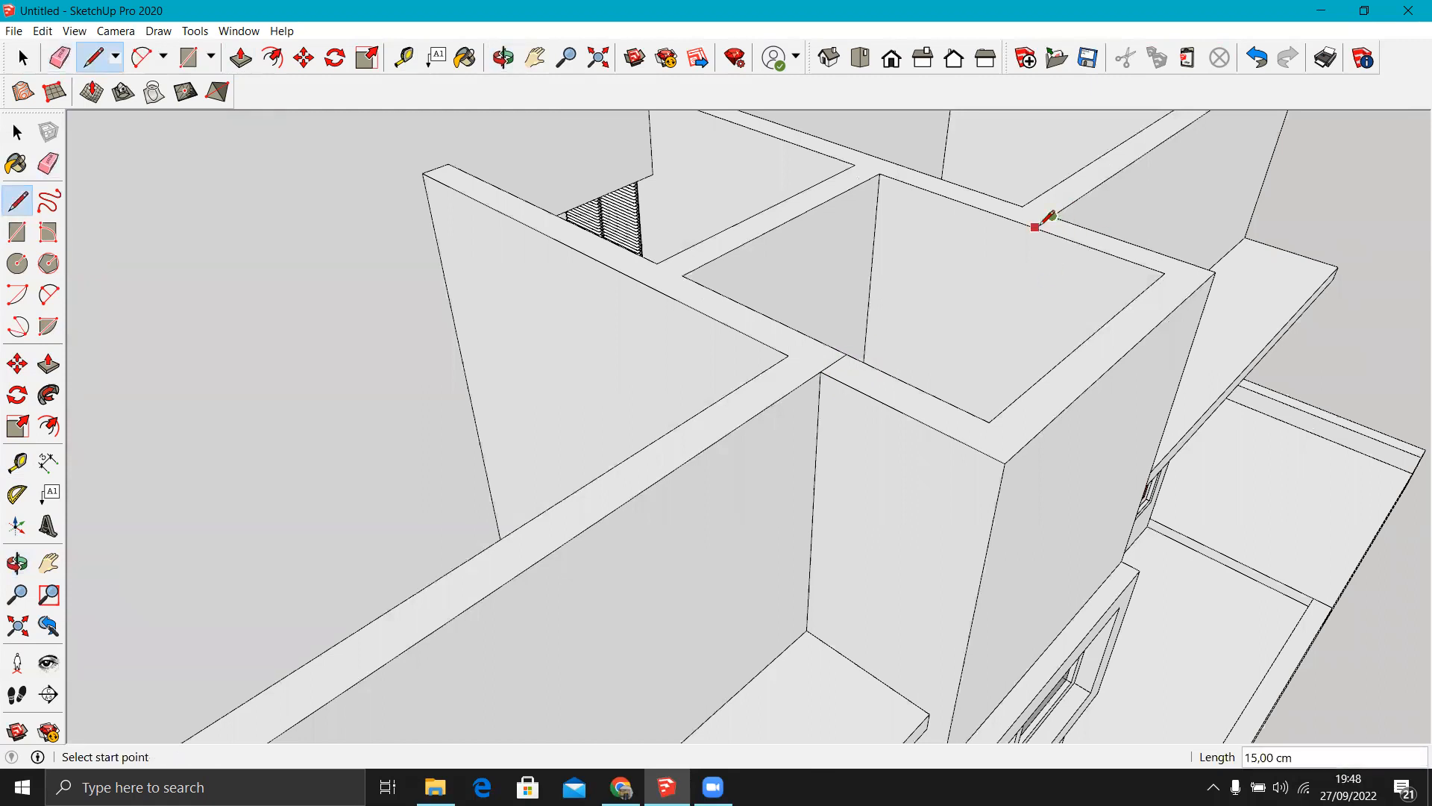
{"action": "key", "text": "p"}
{"action": "left_click", "coordinate": [1065, 234]}
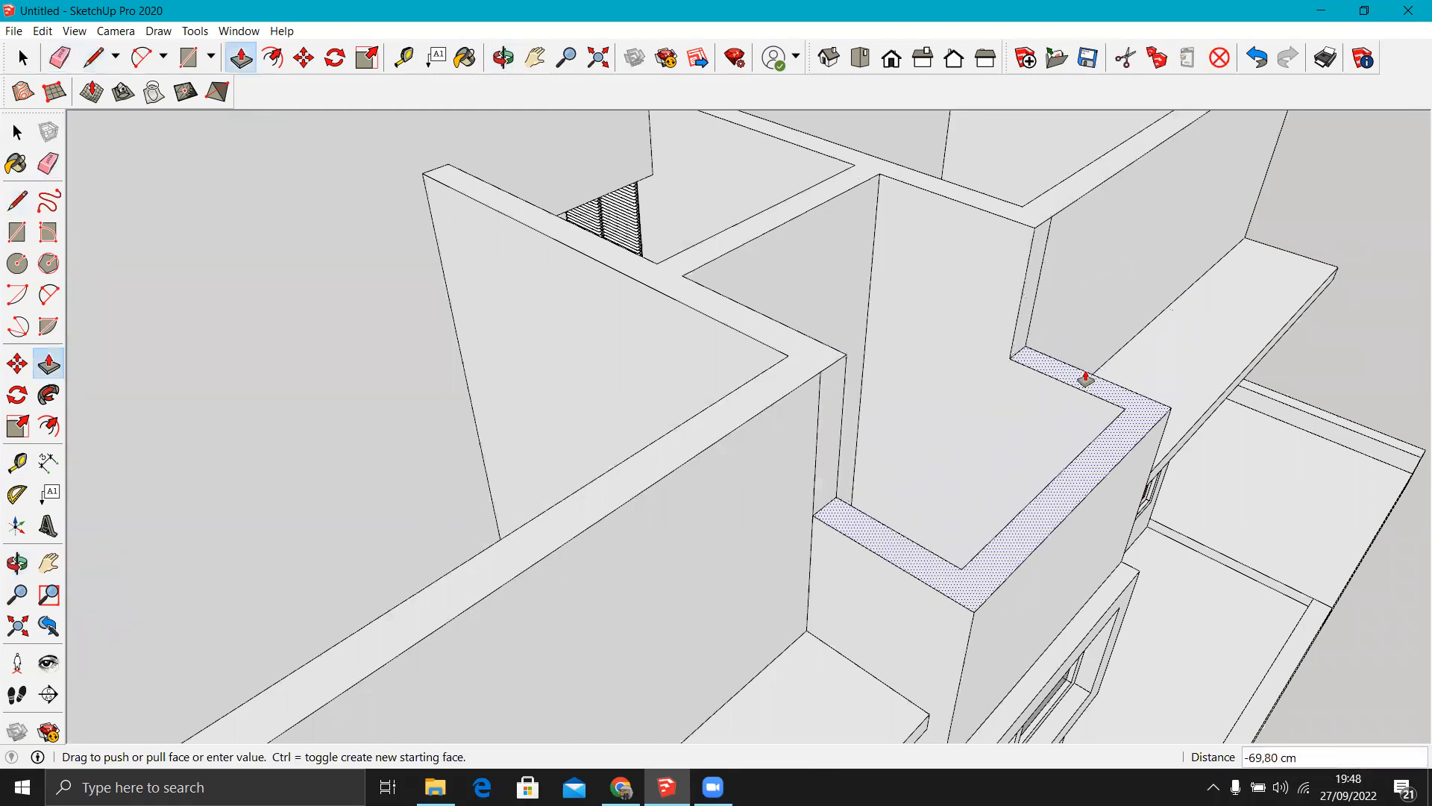
{"action": "type", "text": "70"}
{"action": "key", "text": "Return"}
Lower the projecting wall's top by a further 10 cm twice.
{"action": "middle_click_drag", "start_coordinate": [1086, 381], "coordinate": [1020, 329]}
{"action": "scroll", "coordinate": [1031, 349], "scroll_direction": "up", "scroll_amount": 4}
{"action": "left_click", "coordinate": [1031, 358]}
{"action": "type", "text": "10"}
{"action": "key", "text": "Return"}
{"action": "scroll", "coordinate": [1035, 375], "scroll_direction": "down", "scroll_amount": 1}
{"action": "scroll", "coordinate": [1035, 375], "scroll_direction": "down", "scroll_amount": 2}
{"action": "left_click", "coordinate": [1039, 376]}
{"action": "key", "text": "Return"}
Add a vertical guide marking the wall thickness on the stub above the lowered projection and another guide level with the lowered top.
{"action": "scroll", "coordinate": [1041, 387], "scroll_direction": "down", "scroll_amount": 3}
{"action": "mouse_move", "coordinate": [1028, 476]}
{"action": "middle_mouse_down"}
{"action": "mouse_move", "coordinate": [783, 345]}
{"action": "mouse_move", "coordinate": [717, 473]}
{"action": "middle_mouse_up"}
{"action": "key", "text": "e"}
{"action": "scroll", "coordinate": [589, 362], "scroll_direction": "up", "scroll_amount": 2}
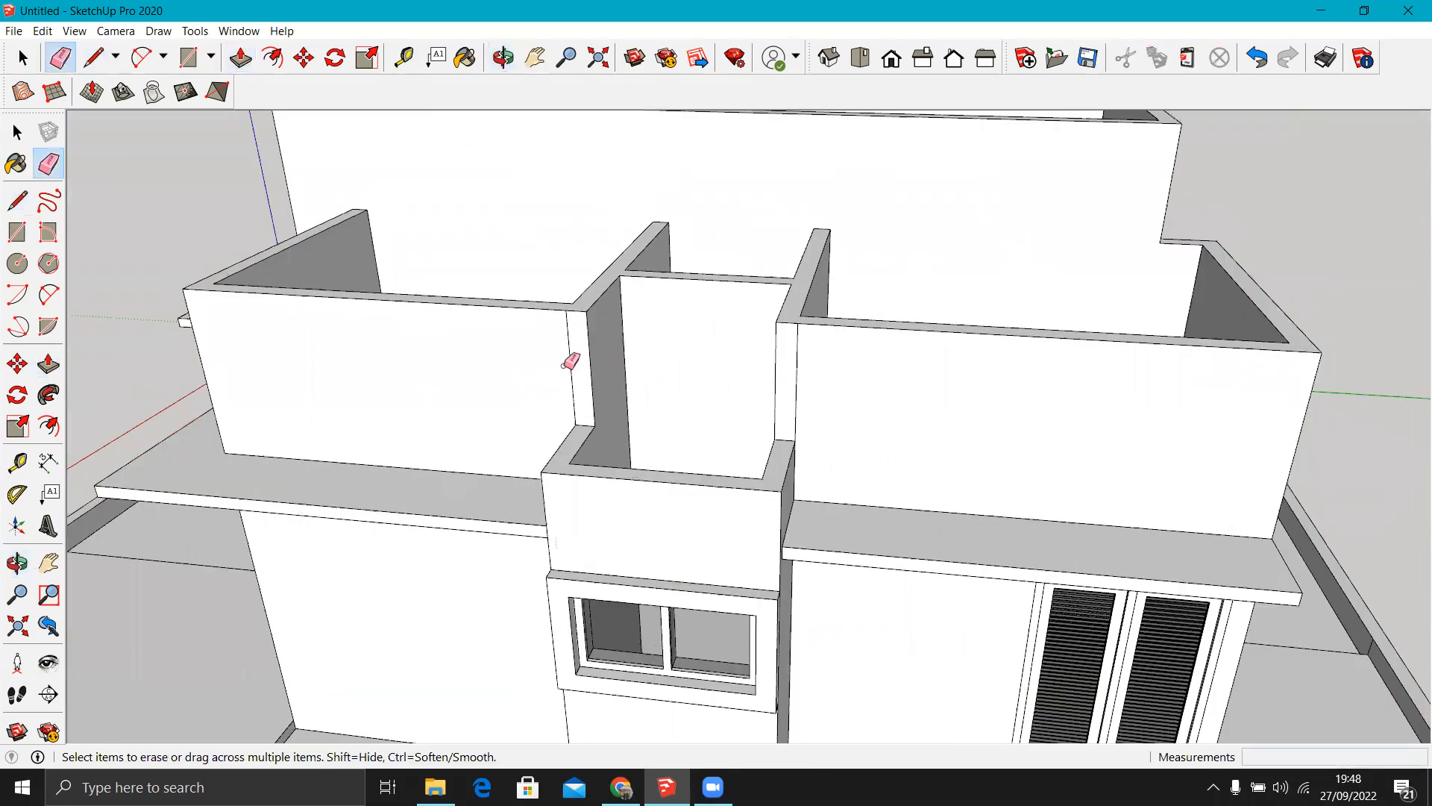
{"action": "scroll", "coordinate": [800, 385], "scroll_direction": "down", "scroll_amount": 3}
{"action": "middle_click_drag", "start_coordinate": [716, 397], "coordinate": [896, 400]}
{"action": "scroll", "coordinate": [997, 346], "scroll_direction": "up", "scroll_amount": 5}
{"action": "key", "text": "t"}
{"action": "left_click", "coordinate": [901, 415]}
{"action": "key", "text": "Return"}
{"action": "left_click", "coordinate": [879, 335]}
{"action": "left_click", "coordinate": [896, 500]}
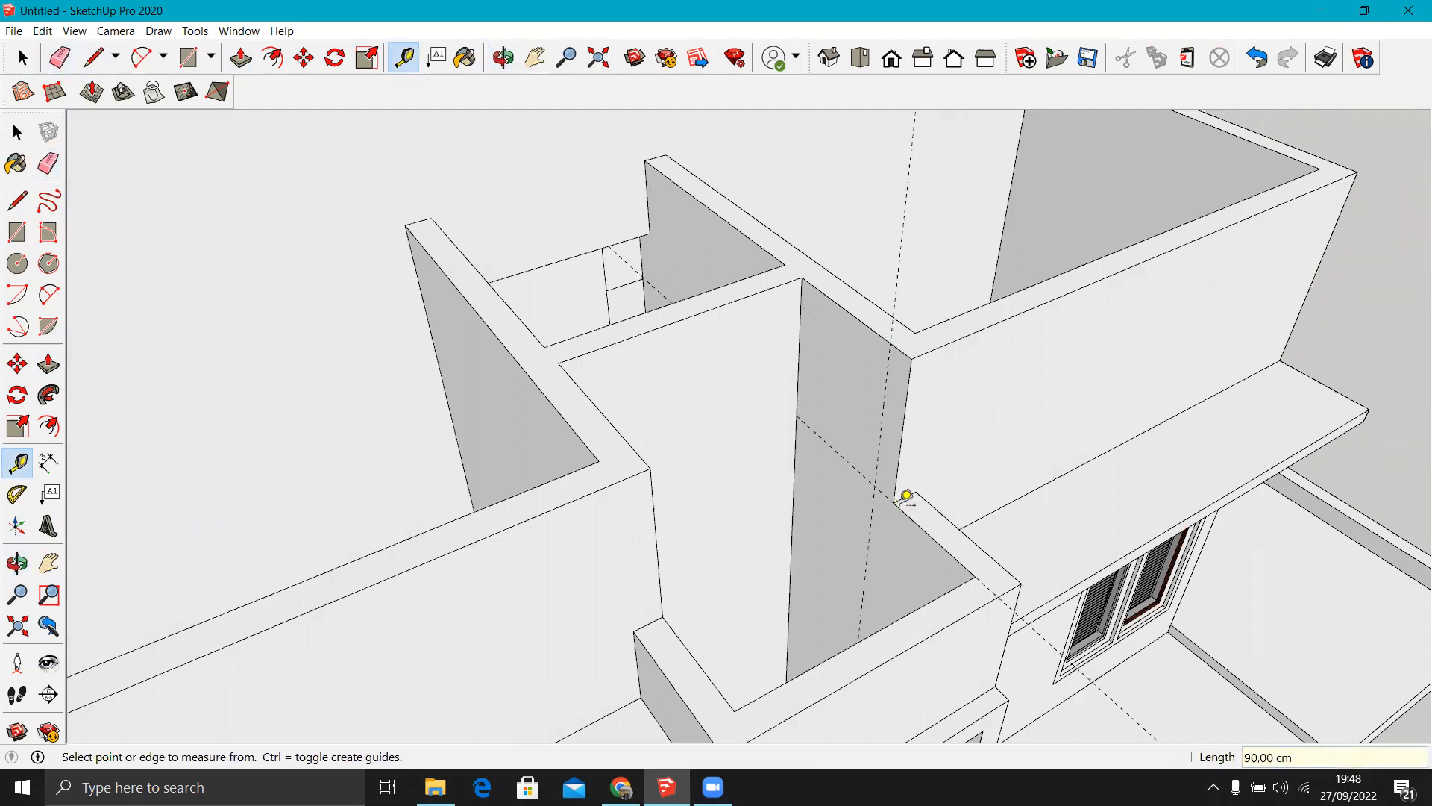
Draw a rectangle on the stub's inner face and extrude it 135 cm to close the wall gap above the lowered projection.
{"action": "key", "text": "r"}
{"action": "left_click", "coordinate": [893, 502]}
{"action": "left_click", "coordinate": [899, 340]}
{"action": "key", "text": "p"}
{"action": "left_click", "coordinate": [893, 494]}
{"action": "left_click", "coordinate": [647, 484]}
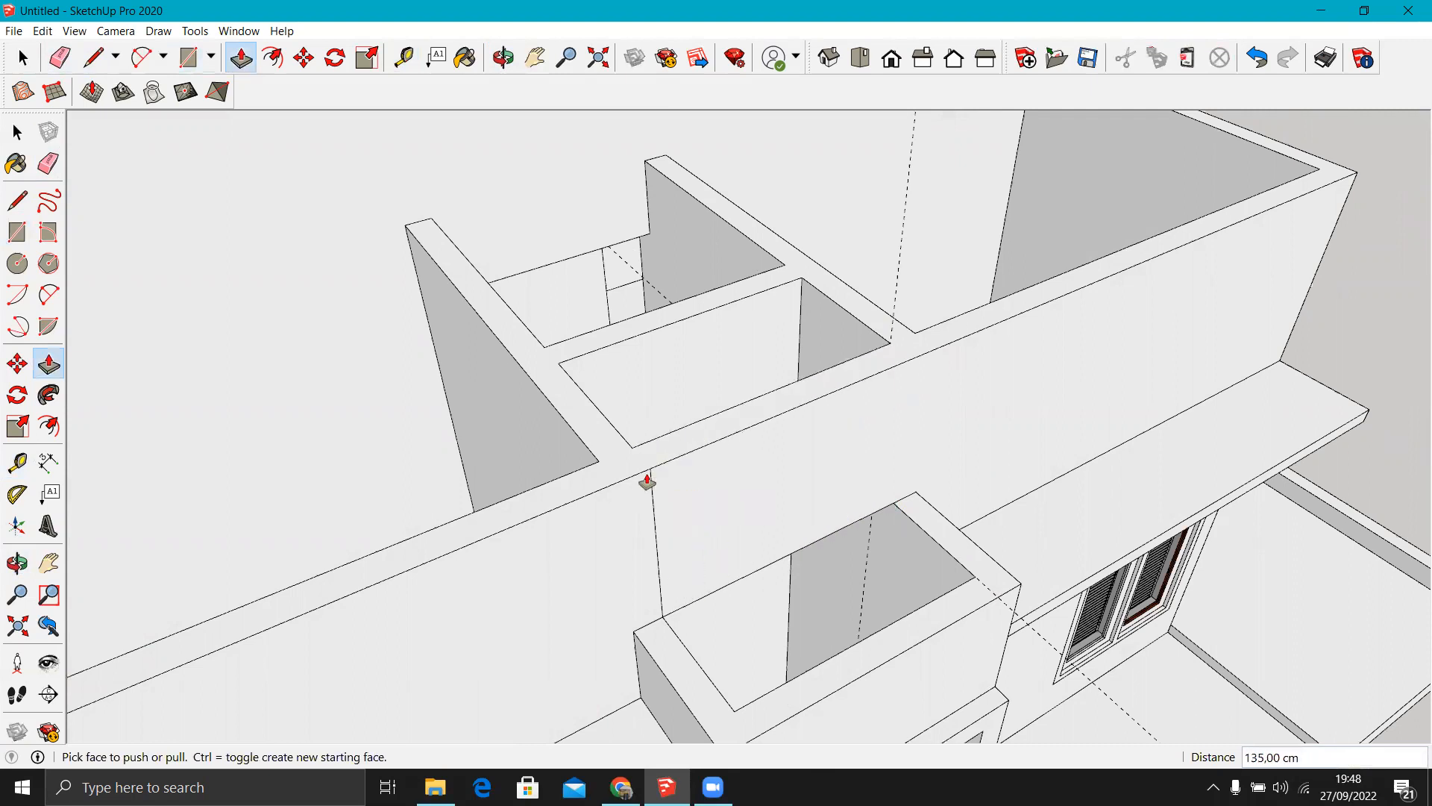
Erase the seam edge on the closed wall and the two remaining guides.
{"action": "key", "text": "e"}
{"action": "left_click", "coordinate": [656, 514]}
{"action": "left_click", "coordinate": [910, 282]}
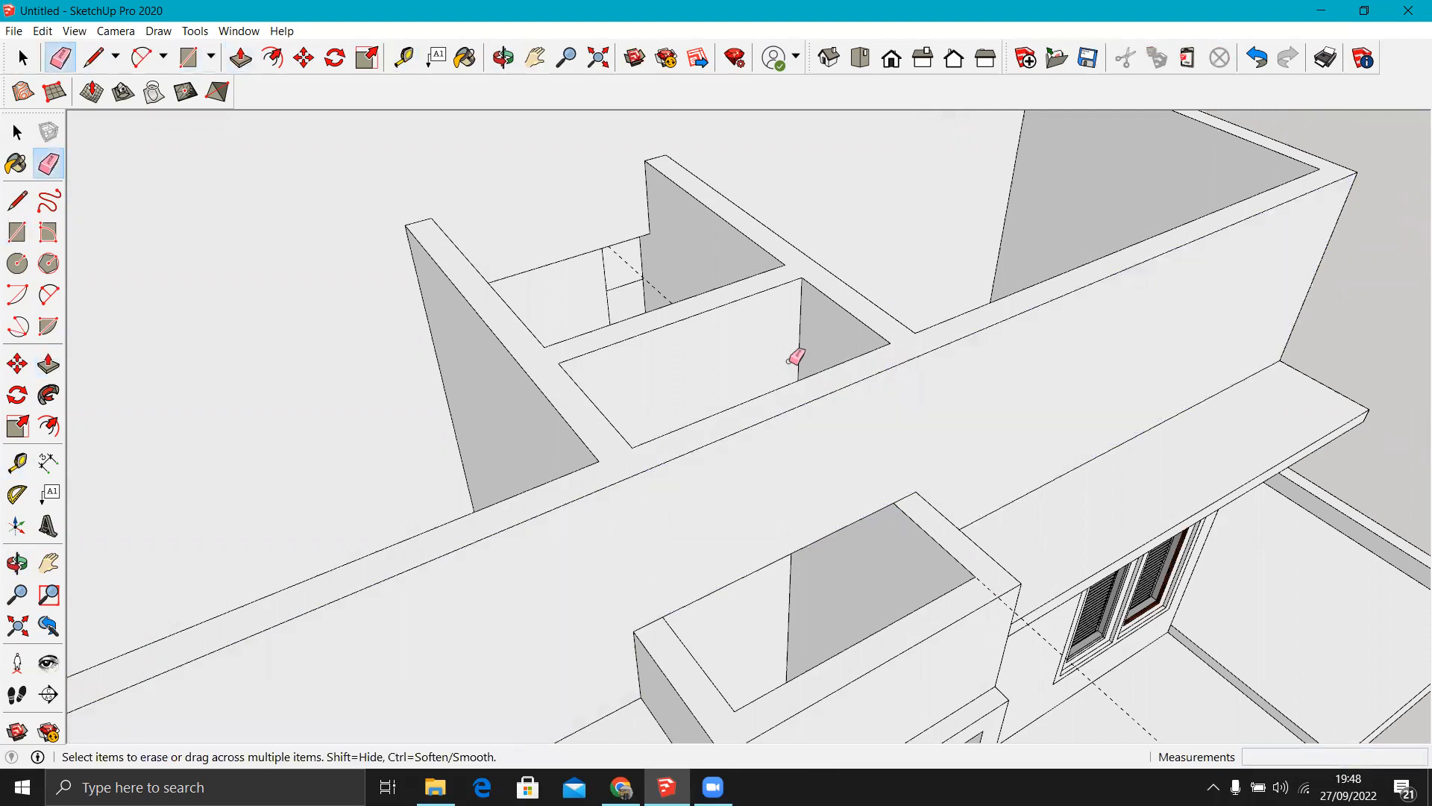
{"action": "middle_click_drag", "start_coordinate": [675, 373], "coordinate": [737, 290]}
{"action": "left_click", "coordinate": [715, 313]}
Push/Pull the wall face at the rear of the house by 20 cm.
{"action": "scroll", "coordinate": [1001, 448], "scroll_direction": "up", "scroll_amount": 6}
{"action": "mouse_move", "coordinate": [1003, 446]}
{"action": "middle_mouse_down"}
{"action": "mouse_move", "coordinate": [1045, 167]}
{"action": "mouse_move", "coordinate": [1030, 129]}
{"action": "middle_mouse_up"}
{"action": "key", "text": "p"}
{"action": "left_click", "coordinate": [858, 349]}
{"action": "type", "text": "20"}
{"action": "key", "text": "Return"}
{"action": "middle_click_drag", "start_coordinate": [789, 506], "coordinate": [911, 345]}
{"action": "key", "text": "space"}
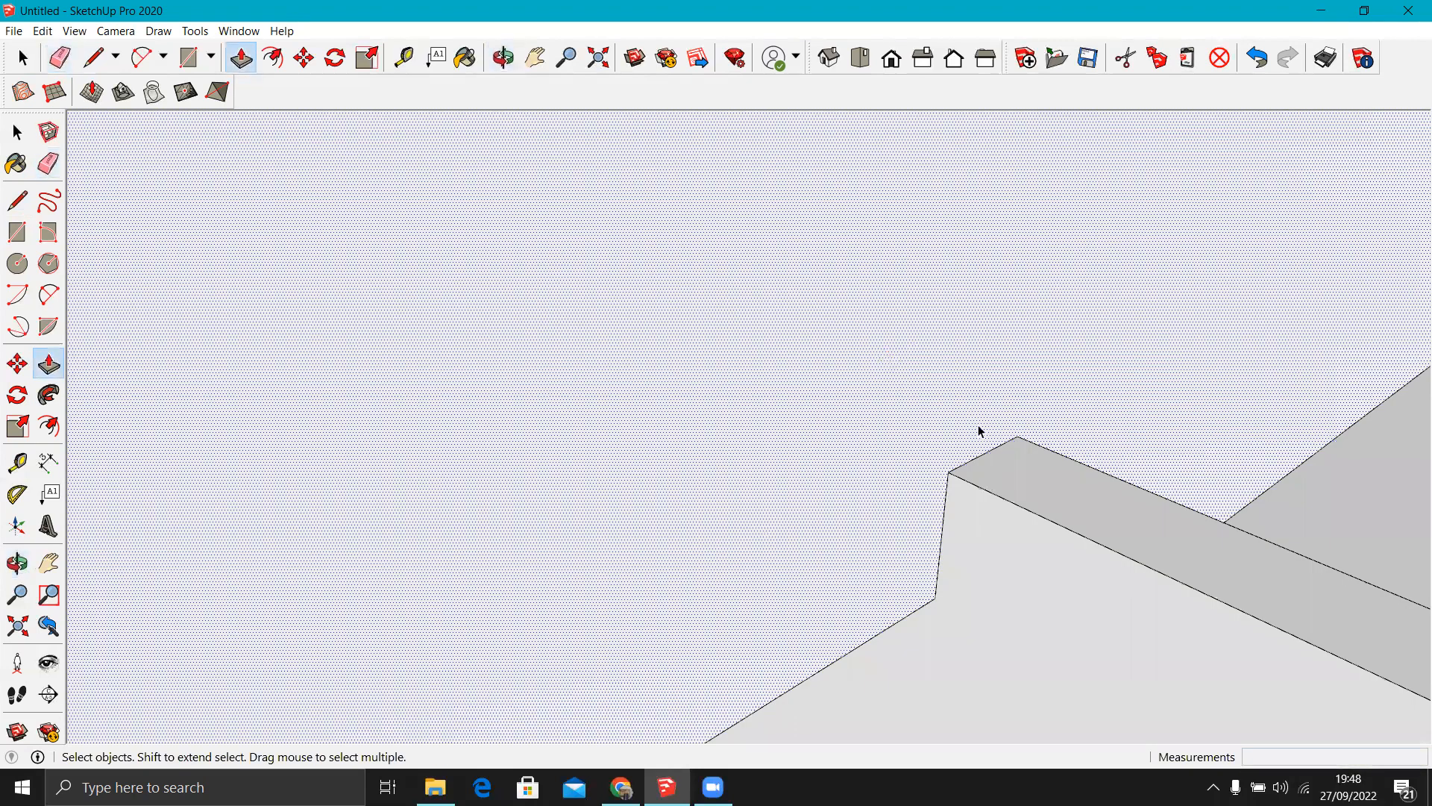
Draw a column-sized circle at the left front corner of the main entrance step.
{"action": "scroll", "coordinate": [979, 433], "scroll_direction": "down", "scroll_amount": 10}
{"action": "middle_click_drag", "start_coordinate": [982, 447], "coordinate": [778, 437]}
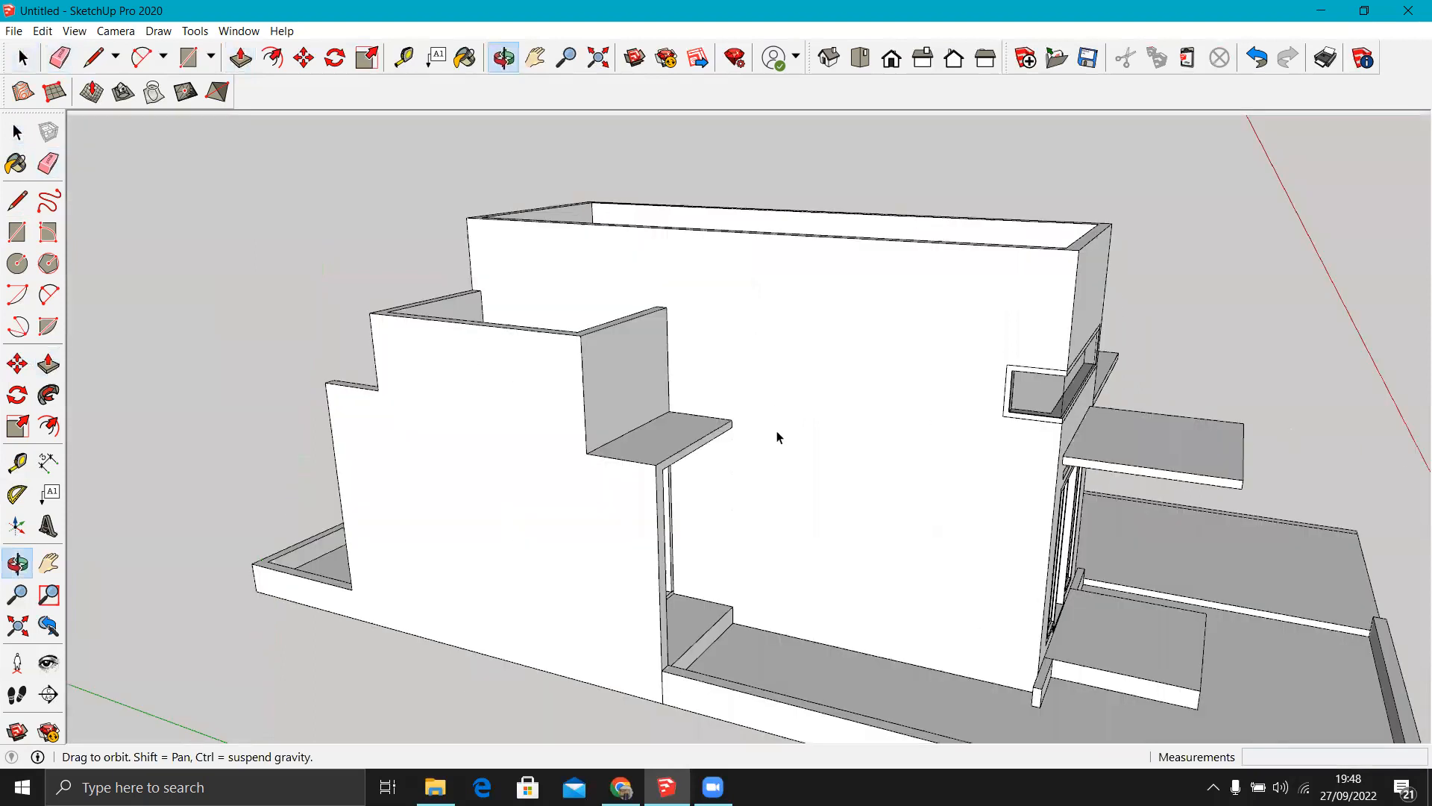
{"action": "scroll", "coordinate": [777, 436], "scroll_direction": "down", "scroll_amount": 10}
{"action": "middle_click_drag", "start_coordinate": [1000, 390], "coordinate": [1285, 415]}
{"action": "middle_click_drag", "start_coordinate": [1416, 406], "coordinate": [302, 319]}
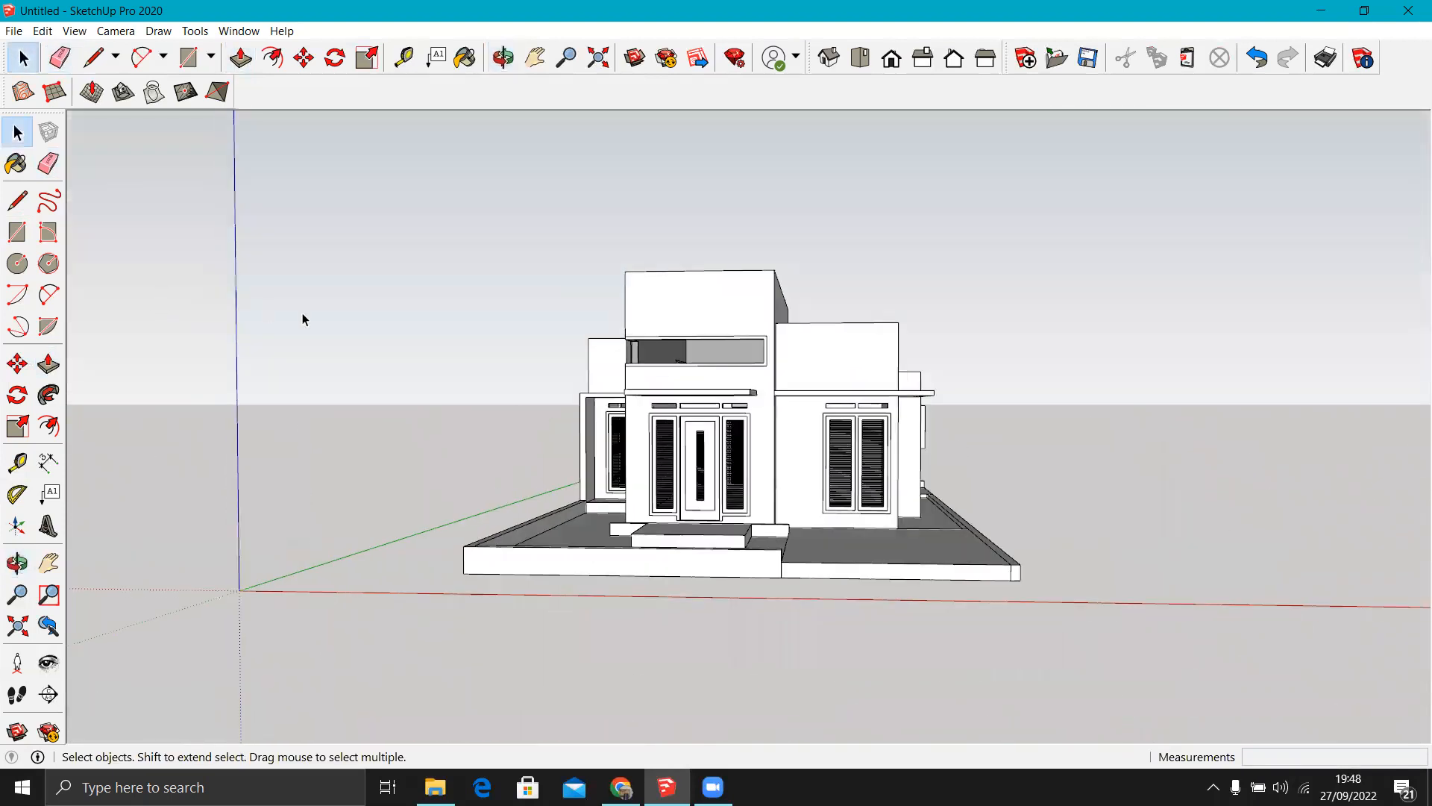
{"action": "middle_click_drag", "start_coordinate": [610, 488], "coordinate": [626, 552]}
{"action": "scroll", "coordinate": [646, 592], "scroll_direction": "up", "scroll_amount": 6}
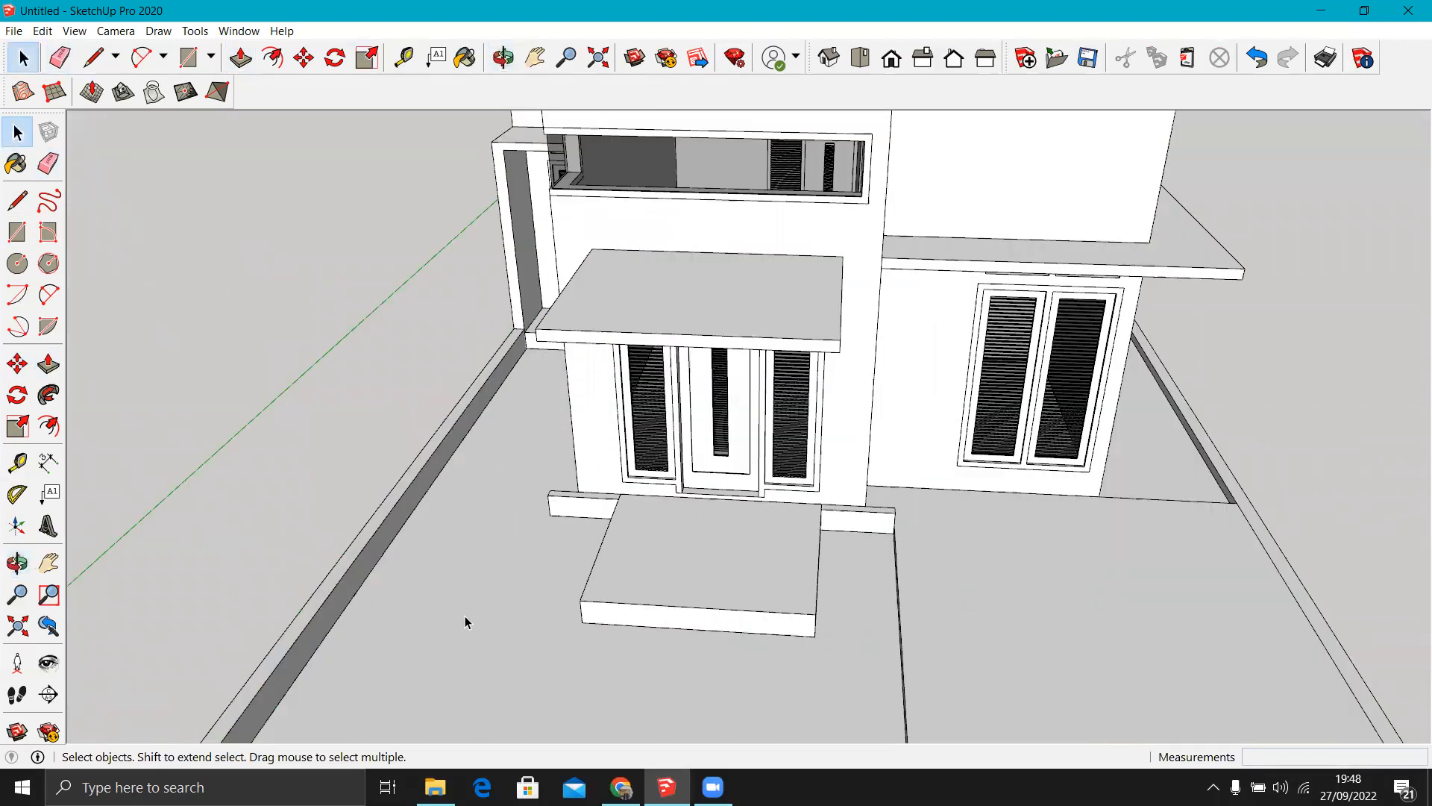
{"action": "left_click", "coordinate": [29, 273]}
{"action": "scroll", "coordinate": [624, 591], "scroll_direction": "up", "scroll_amount": 5}
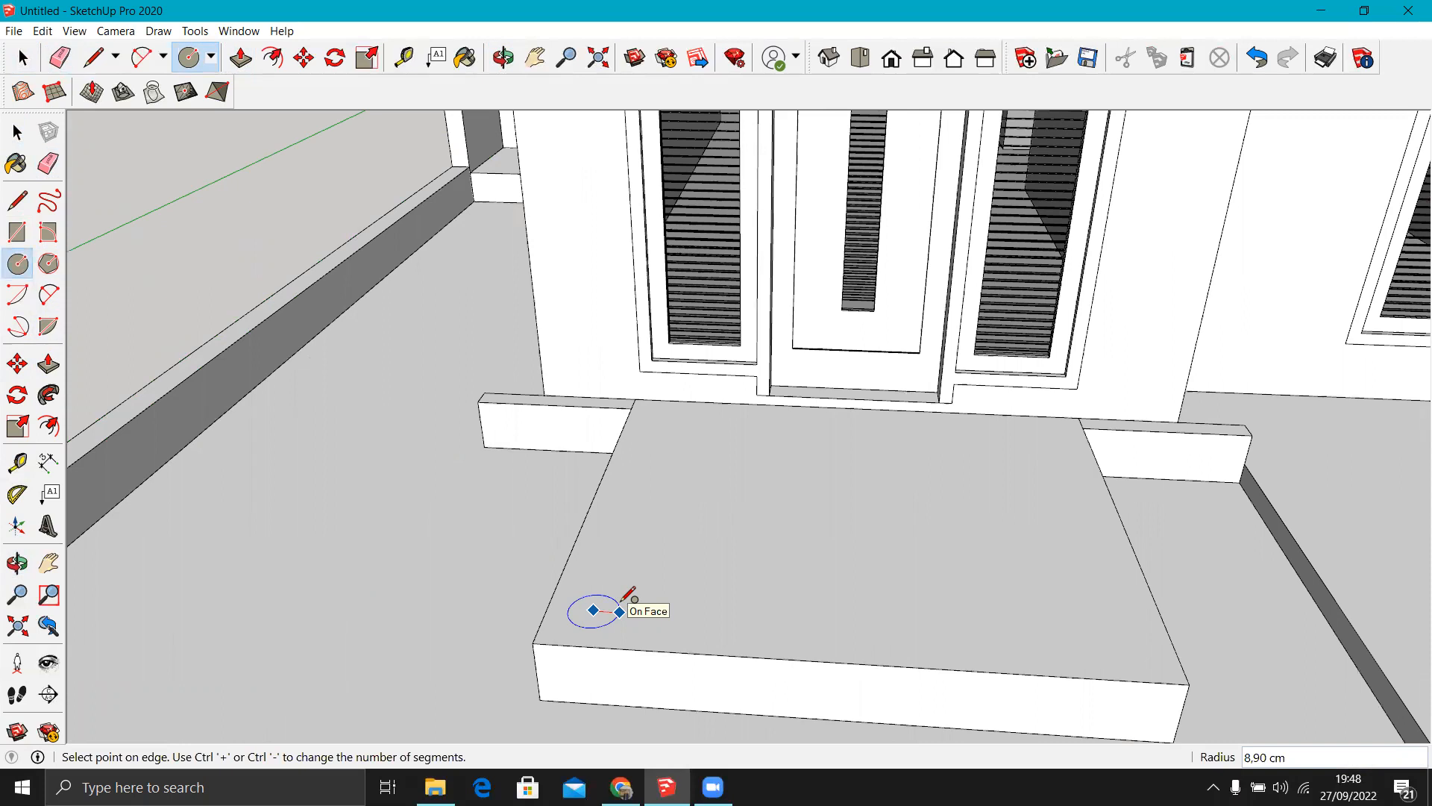
{"action": "key", "text": "Return"}
Make the circle on the entrance step, with its face and edge, into a group.
{"action": "scroll", "coordinate": [698, 603], "scroll_direction": "down", "scroll_amount": 2}
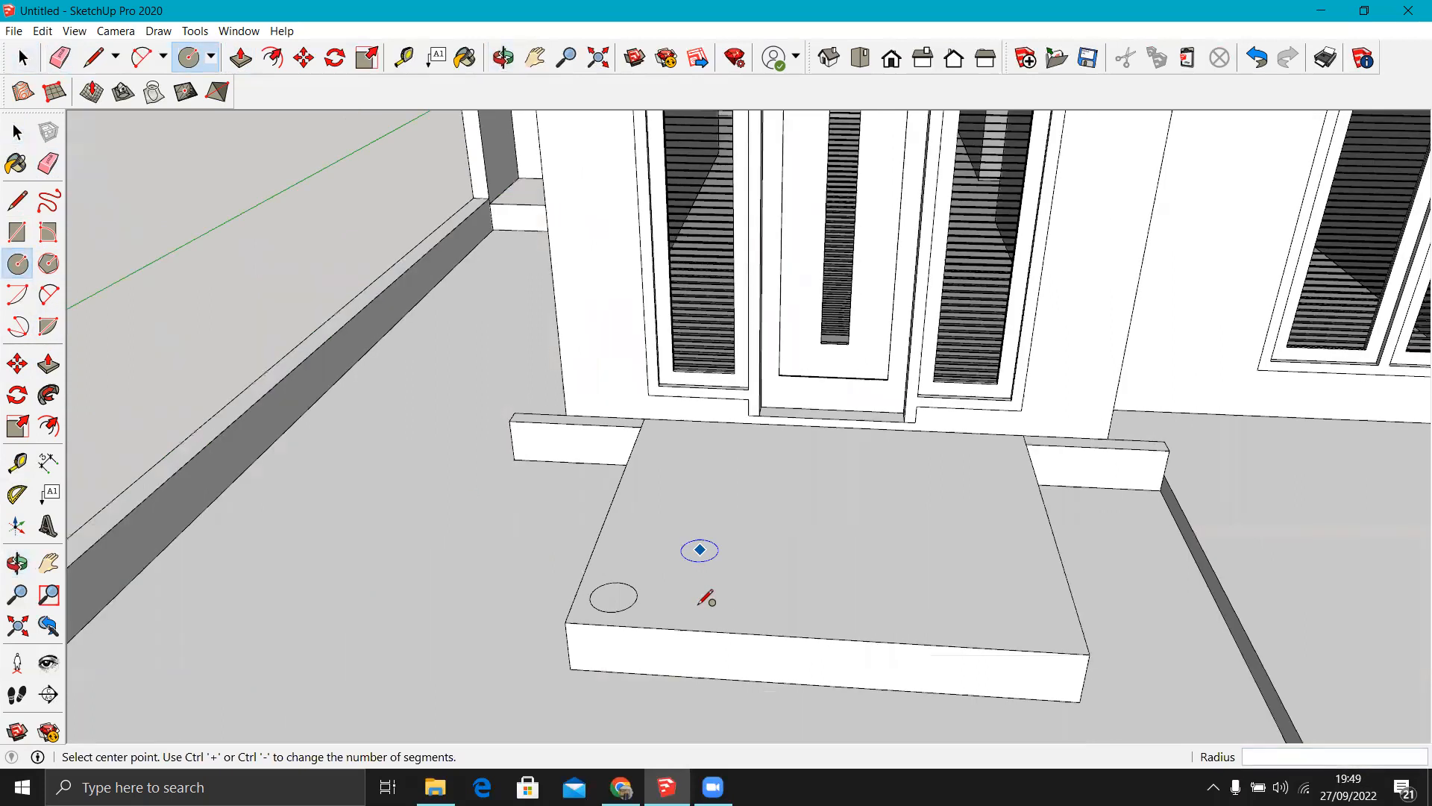
{"action": "scroll", "coordinate": [635, 600], "scroll_direction": "up", "scroll_amount": 1}
{"action": "key", "text": "space"}
{"action": "double_click", "coordinate": [623, 596]}
{"action": "right_click", "coordinate": [623, 596]}
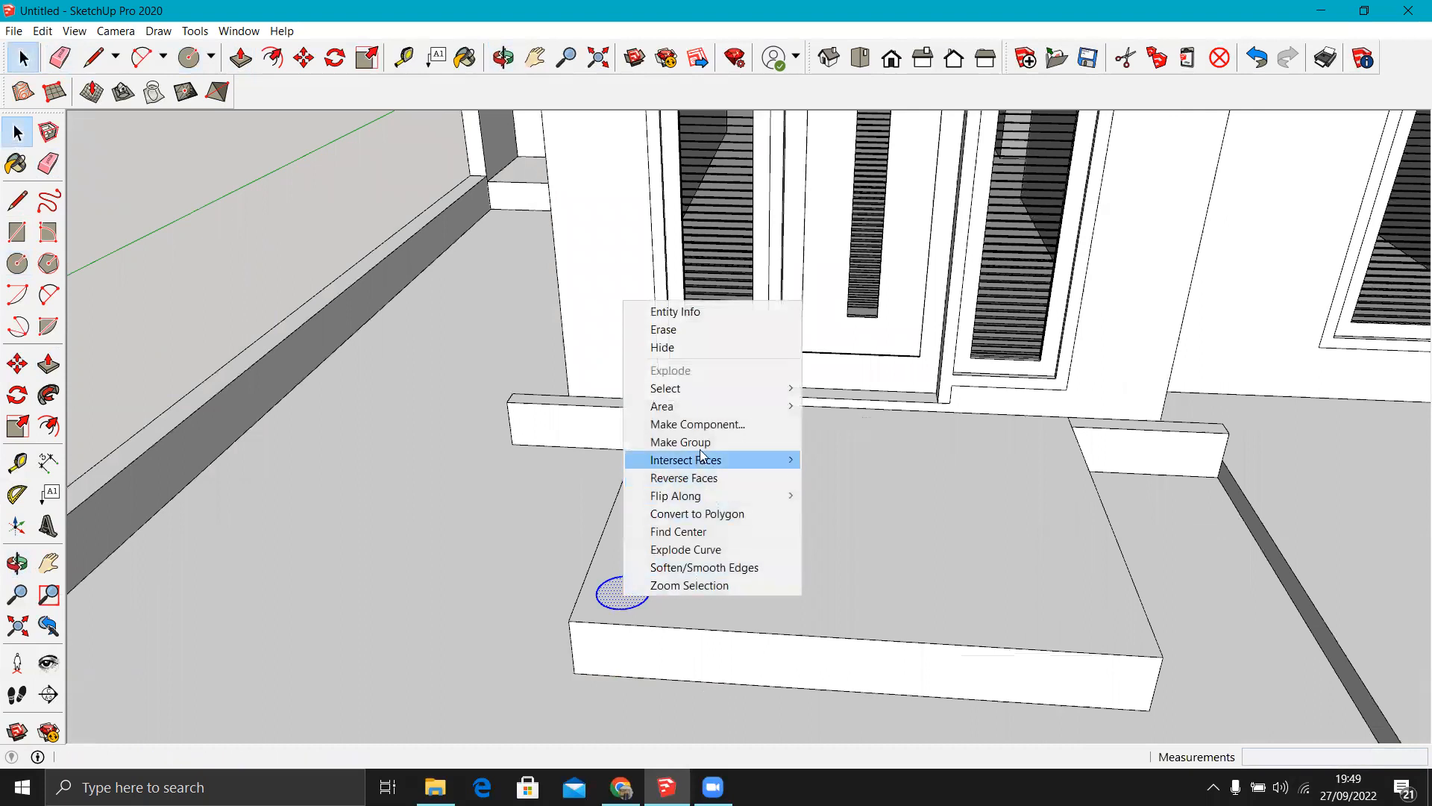
{"action": "left_click", "coordinate": [680, 442]}
Extrude the circle inside its group 256 cm up to the underside of the entrance canopy as a column.
{"action": "double_click", "coordinate": [625, 597]}
{"action": "key", "text": "p"}
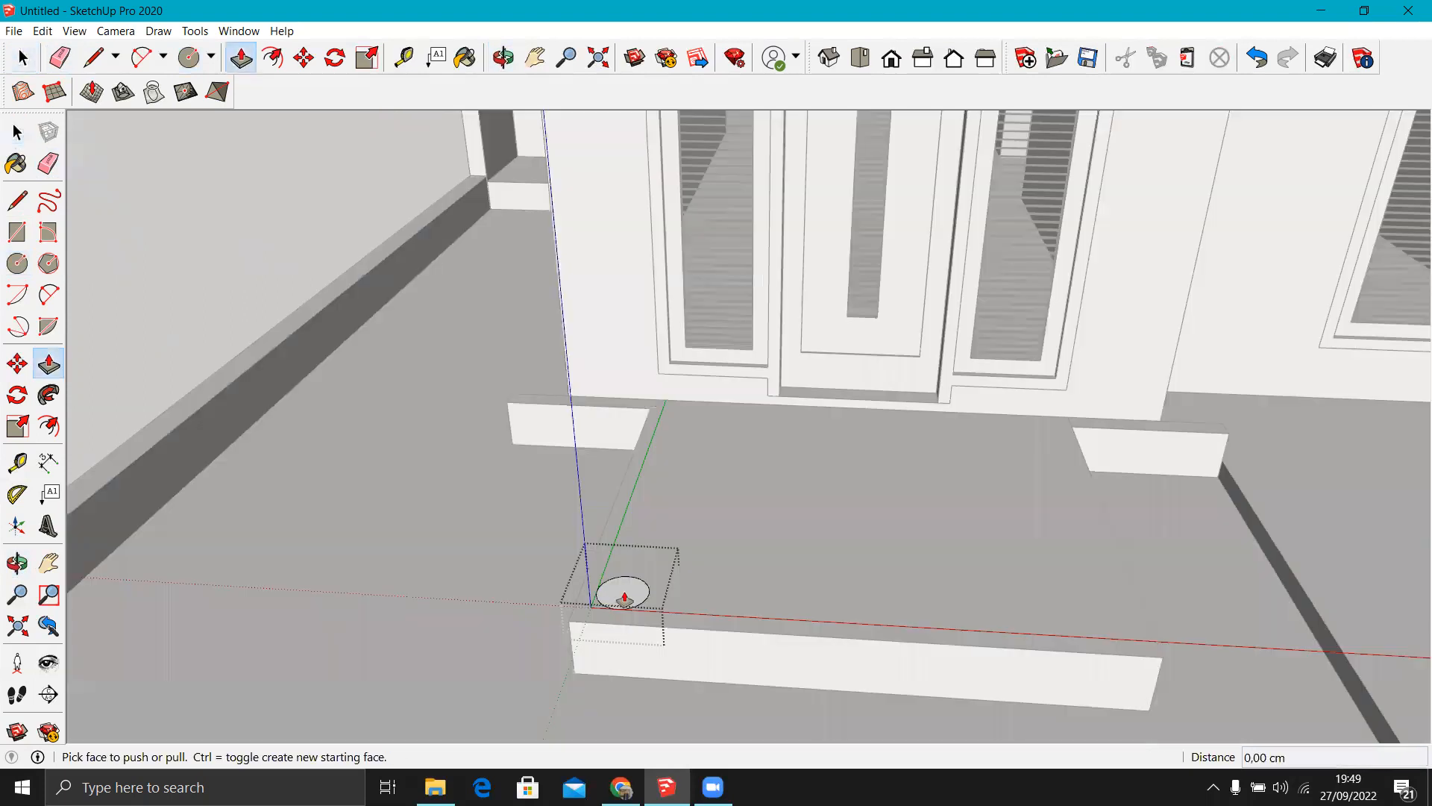
{"action": "left_click", "coordinate": [625, 598]}
{"action": "scroll", "coordinate": [649, 496], "scroll_direction": "down", "scroll_amount": 3}
{"action": "left_click", "coordinate": [731, 178]}
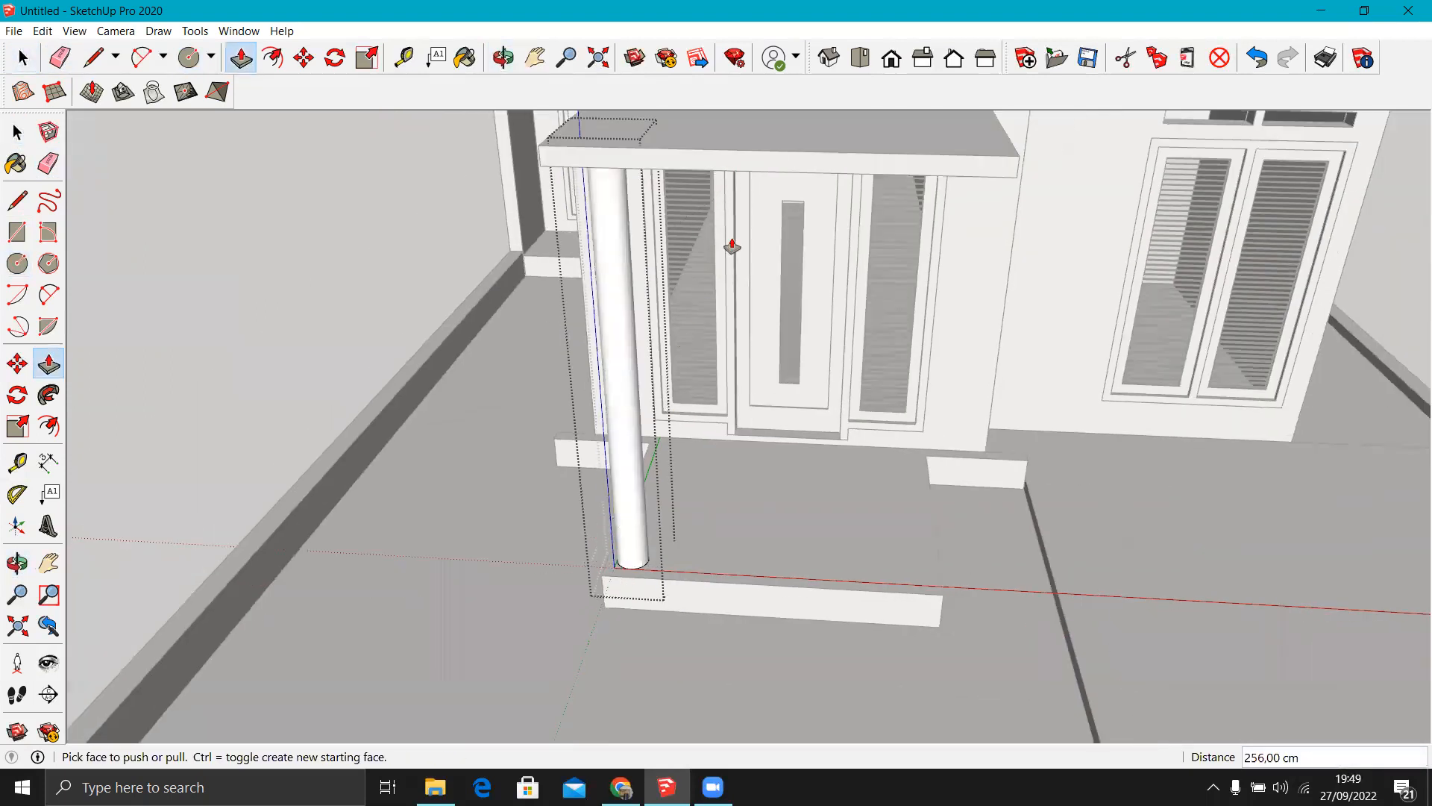
{"action": "key", "text": "space"}
{"action": "scroll", "coordinate": [681, 509], "scroll_direction": "down", "scroll_amount": 3}
{"action": "scroll", "coordinate": [679, 502], "scroll_direction": "up", "scroll_amount": 2}
{"action": "middle_click_drag", "start_coordinate": [679, 501], "coordinate": [838, 365]}
{"action": "scroll", "coordinate": [739, 469], "scroll_direction": "down", "scroll_amount": 1}
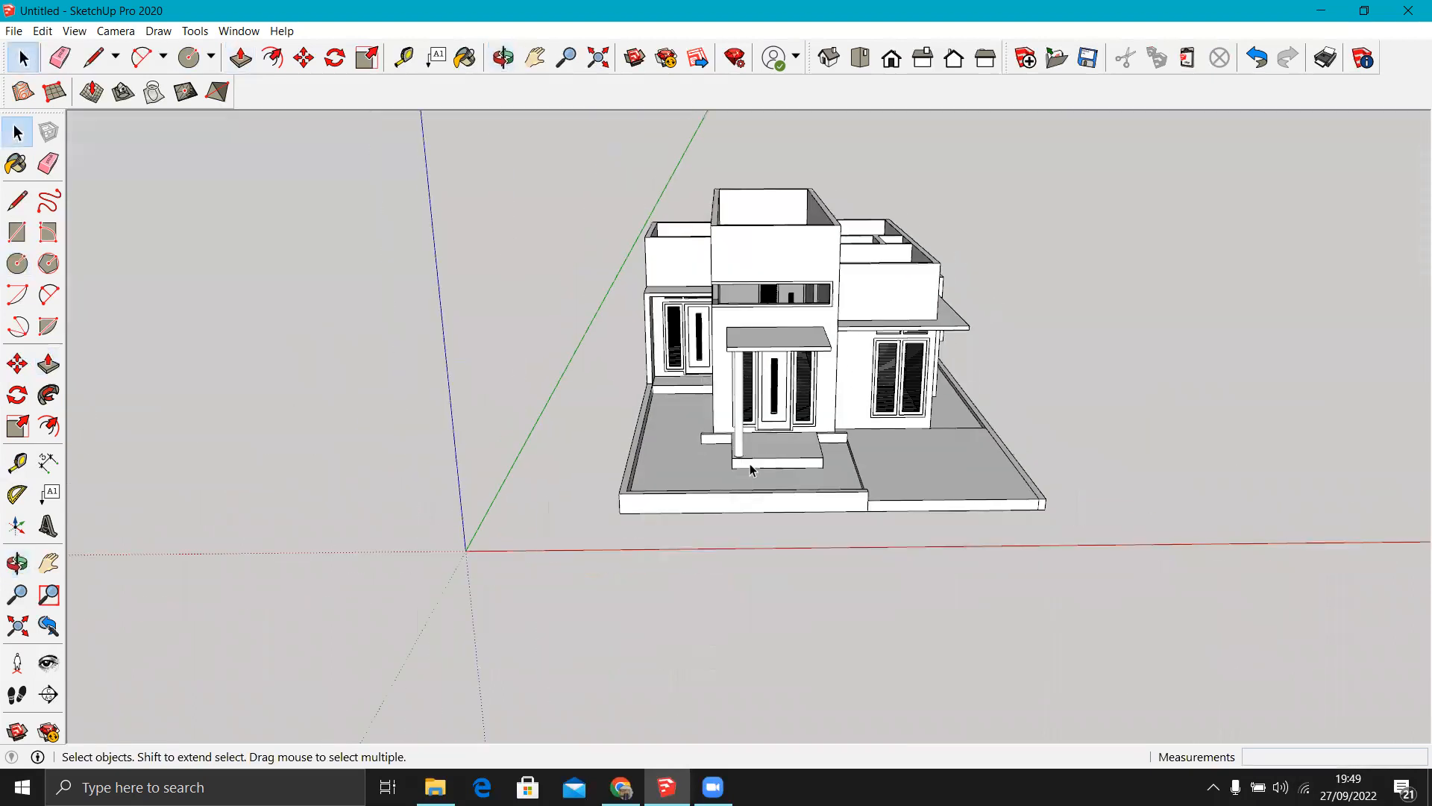
Copy the round column along the step's front edge to its right front corner.
{"action": "scroll", "coordinate": [746, 469], "scroll_direction": "up", "scroll_amount": 4}
{"action": "left_click", "coordinate": [733, 419]}
{"action": "scroll", "coordinate": [733, 419], "scroll_direction": "up", "scroll_amount": 3}
{"action": "middle_click_drag", "start_coordinate": [733, 433], "coordinate": [730, 656]}
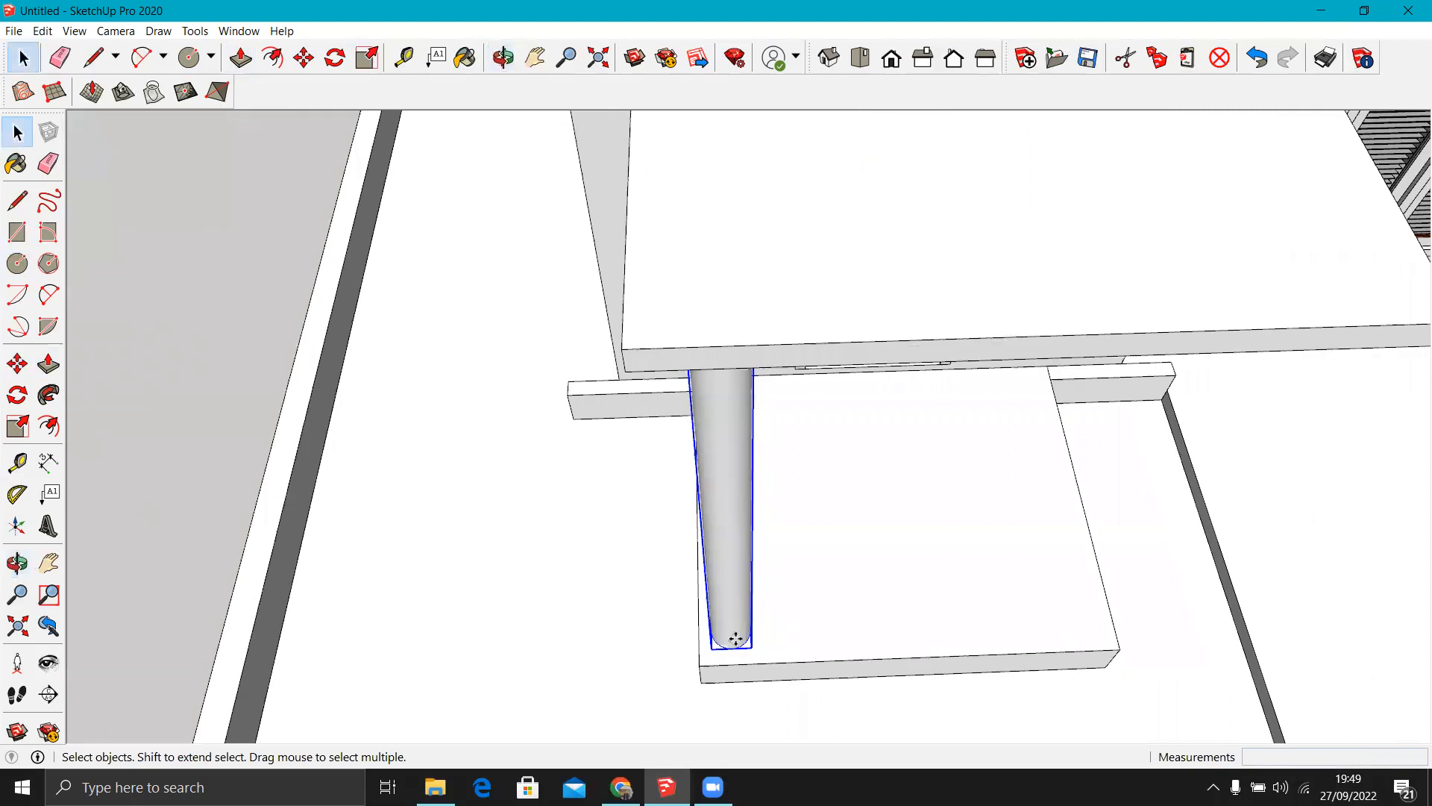
{"action": "scroll", "coordinate": [730, 664], "scroll_direction": "up", "scroll_amount": 2}
{"action": "key", "text": "m"}
{"action": "left_click", "coordinate": [731, 672]}
{"action": "key", "text": "ctrl"}
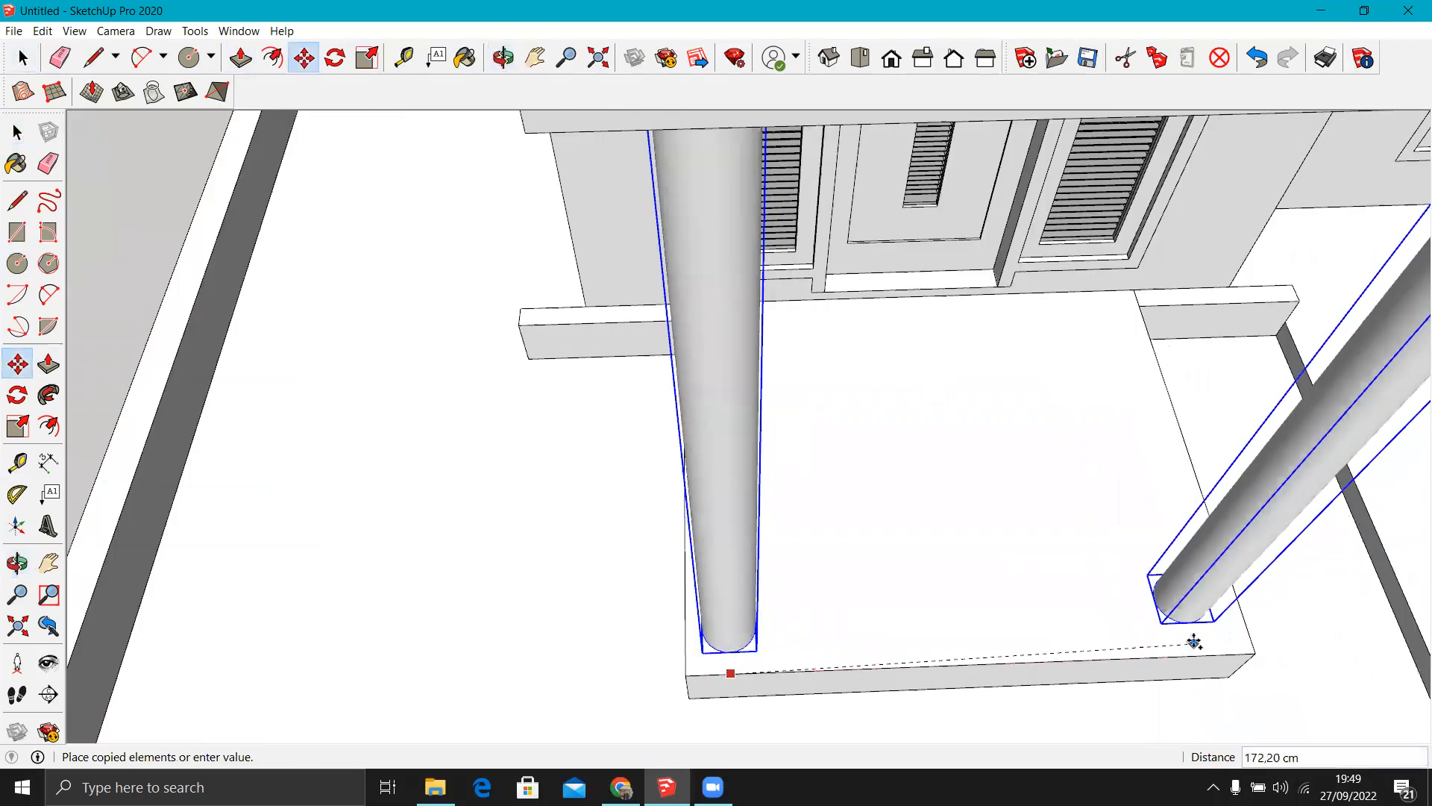
{"action": "left_click", "coordinate": [1219, 654]}
{"action": "scroll", "coordinate": [741, 597], "scroll_direction": "down", "scroll_amount": 6}
{"action": "middle_click_drag", "start_coordinate": [750, 533], "coordinate": [762, 235]}
{"action": "key", "text": "space"}
{"action": "scroll", "coordinate": [762, 239], "scroll_direction": "down", "scroll_amount": 5}
{"action": "left_click", "coordinate": [1381, 248]}
Extrude the low ledges on both sides of the entrance step upward 256 cm to form side walls.
{"action": "scroll", "coordinate": [731, 314], "scroll_direction": "up", "scroll_amount": 3}
{"action": "middle_click_drag", "start_coordinate": [731, 304], "coordinate": [812, 544]}
{"action": "scroll", "coordinate": [838, 512], "scroll_direction": "up", "scroll_amount": 3}
{"action": "scroll", "coordinate": [817, 507], "scroll_direction": "up", "scroll_amount": 3}
{"action": "key", "text": "p"}
{"action": "left_click_drag", "start_coordinate": [813, 544], "coordinate": [805, 163]}
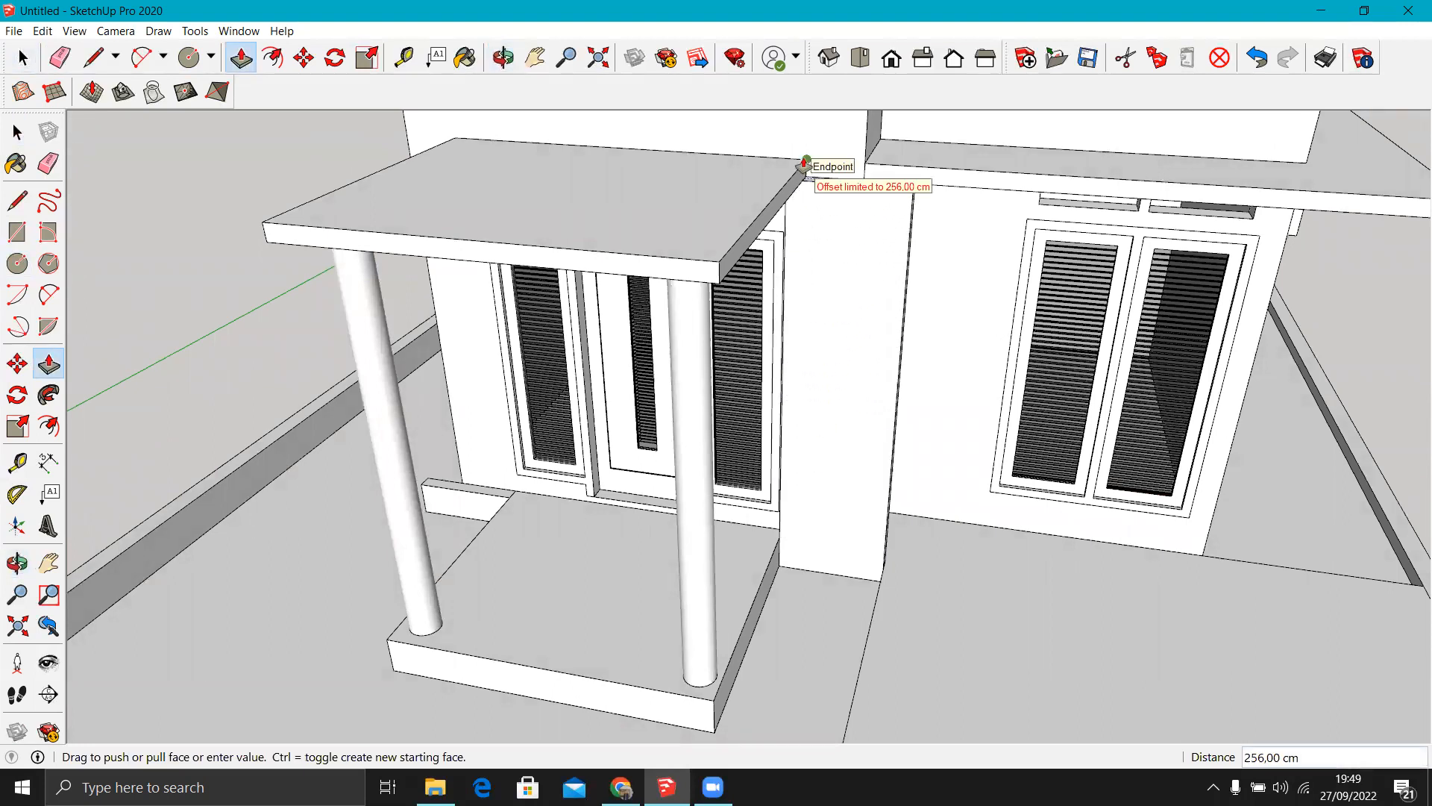
{"action": "left_click_drag", "start_coordinate": [805, 163], "coordinate": [805, 162]}
{"action": "middle_click_drag", "start_coordinate": [818, 336], "coordinate": [793, 304]}
{"action": "middle_click_drag", "start_coordinate": [899, 337], "coordinate": [941, 241]}
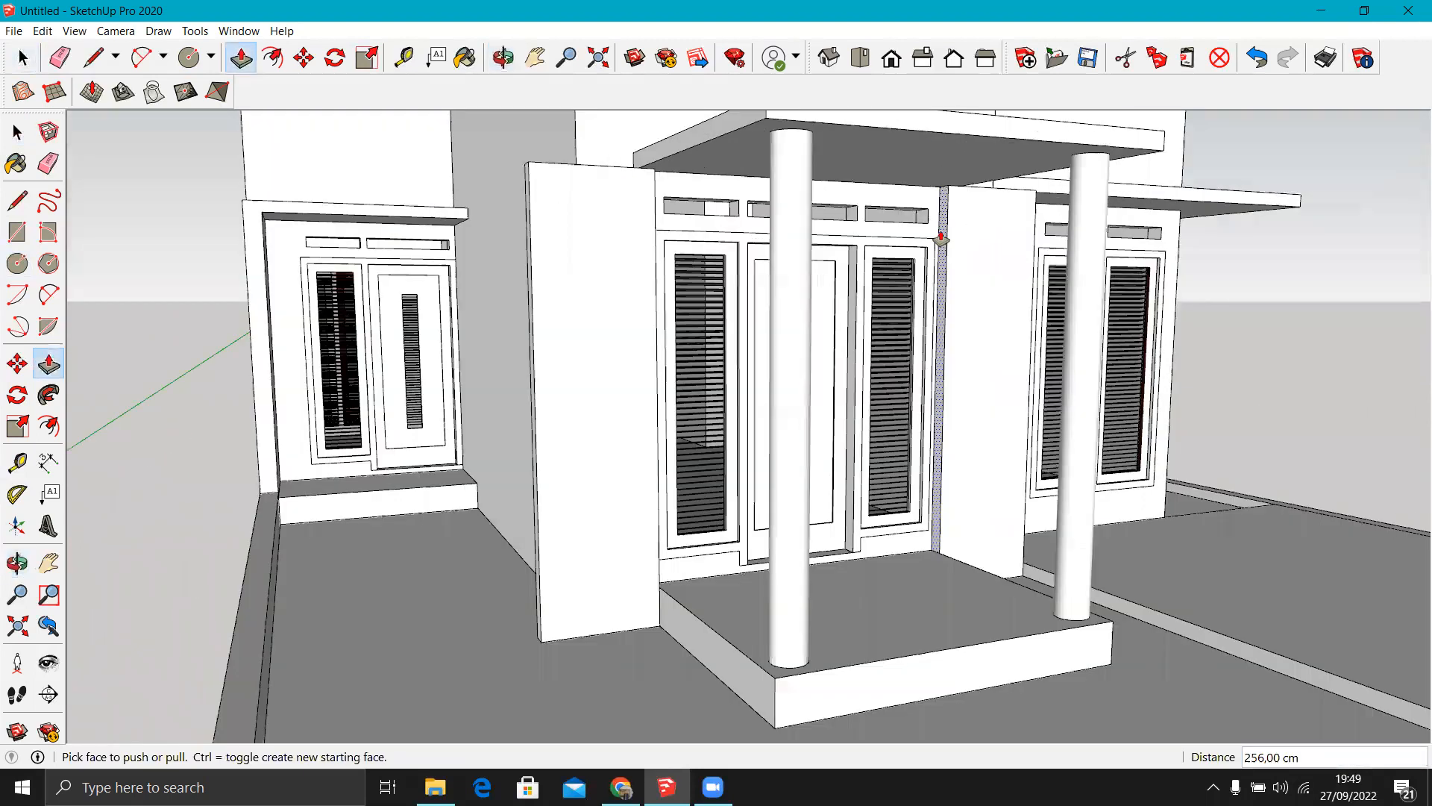
Narrow both entrance side walls by pushing back their inner side faces, the wall nearer the recessed door by 10 cm.
{"action": "scroll", "coordinate": [942, 239], "scroll_direction": "up", "scroll_amount": 3}
{"action": "left_click", "coordinate": [943, 238]}
{"action": "left_click", "coordinate": [988, 144]}
{"action": "scroll", "coordinate": [836, 287], "scroll_direction": "down", "scroll_amount": 1}
{"action": "middle_click_drag", "start_coordinate": [655, 490], "coordinate": [350, 482]}
{"action": "scroll", "coordinate": [360, 464], "scroll_direction": "up", "scroll_amount": 3}
{"action": "left_click", "coordinate": [353, 430]}
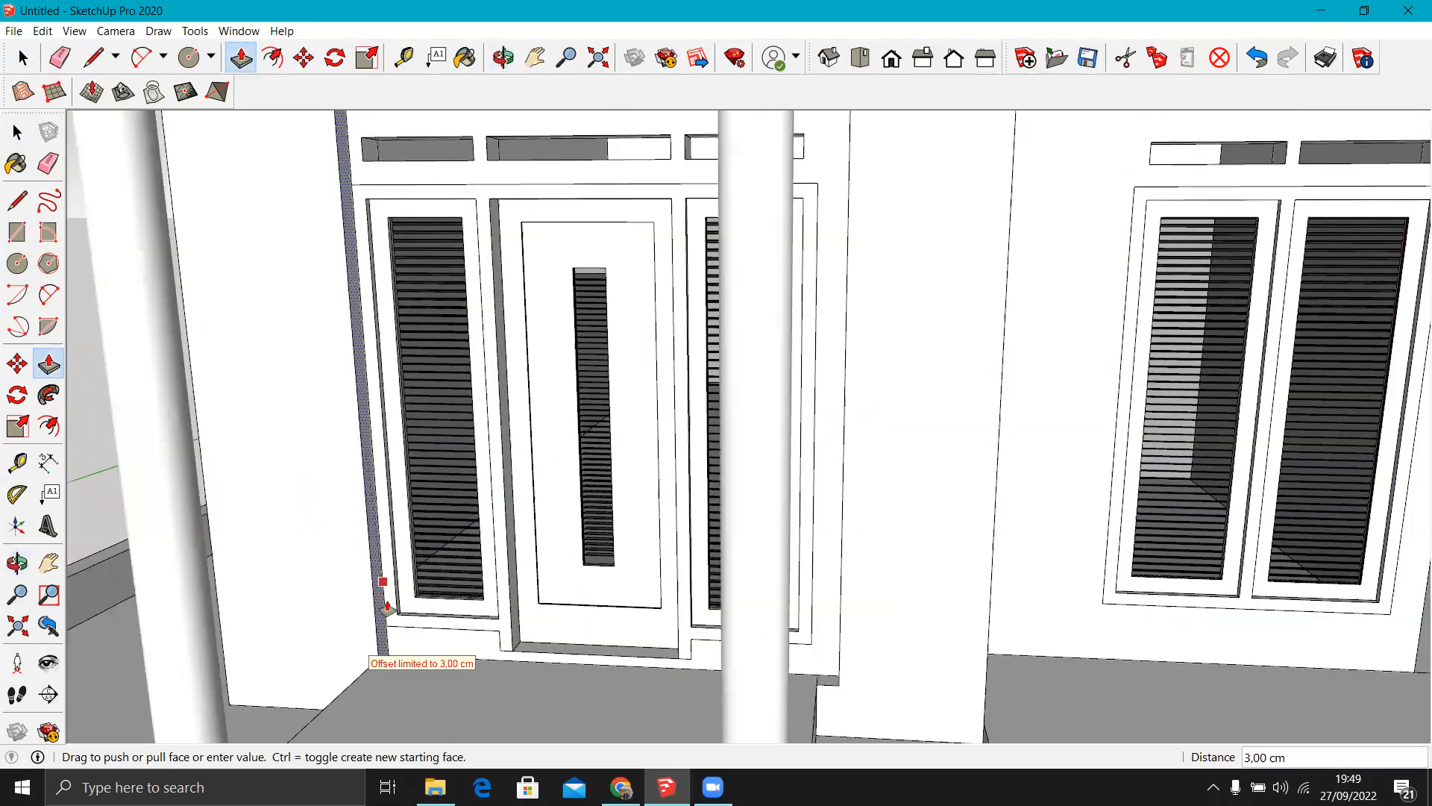
{"action": "scroll", "coordinate": [418, 522], "scroll_direction": "down", "scroll_amount": 5}
{"action": "middle_click_drag", "start_coordinate": [486, 310], "coordinate": [614, 318]}
{"action": "left_click", "coordinate": [562, 243]}
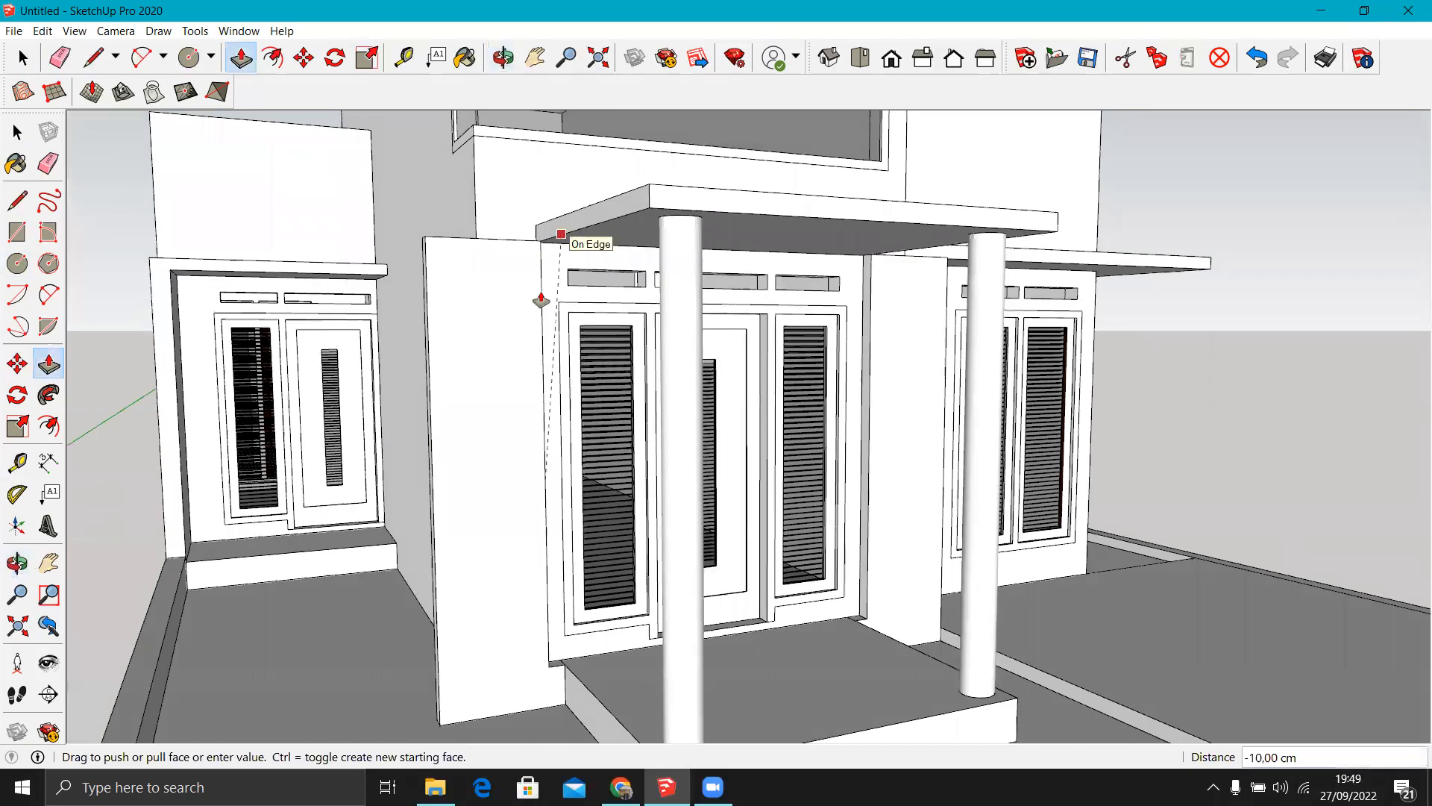
Push the leftover ledge between the left entrance wall and the step down to the ground and erase its leftover edge.
{"action": "scroll", "coordinate": [582, 440], "scroll_direction": "down", "scroll_amount": 5}
{"action": "middle_click_drag", "start_coordinate": [493, 582], "coordinate": [527, 624]}
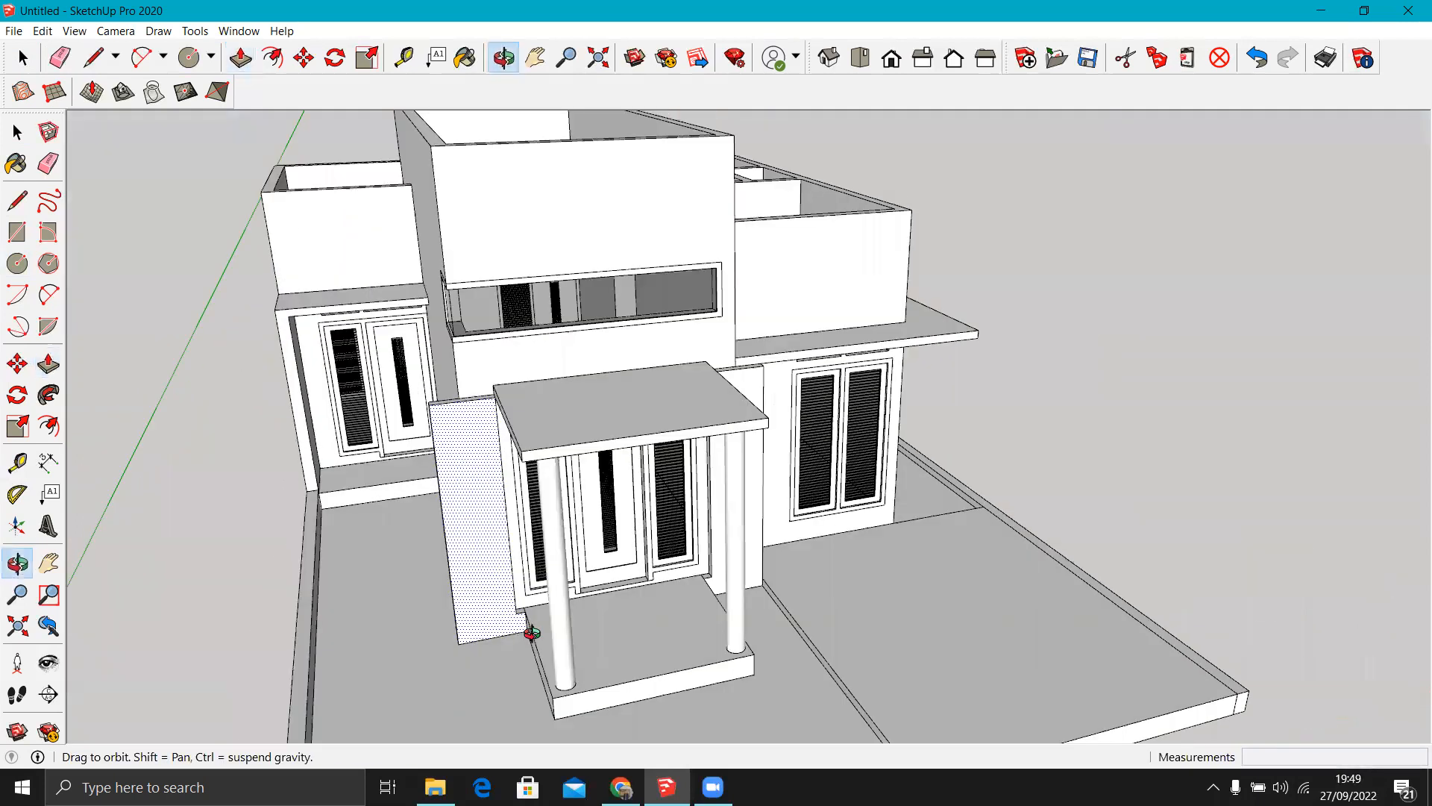
{"action": "key", "text": "p"}
{"action": "scroll", "coordinate": [538, 621], "scroll_direction": "up", "scroll_amount": 4}
{"action": "scroll", "coordinate": [540, 620], "scroll_direction": "up", "scroll_amount": 4}
{"action": "left_click", "coordinate": [539, 579]}
{"action": "left_click", "coordinate": [536, 731]}
{"action": "key", "text": "e"}
{"action": "left_click", "coordinate": [565, 680]}
{"action": "scroll", "coordinate": [552, 649], "scroll_direction": "down", "scroll_amount": 8}
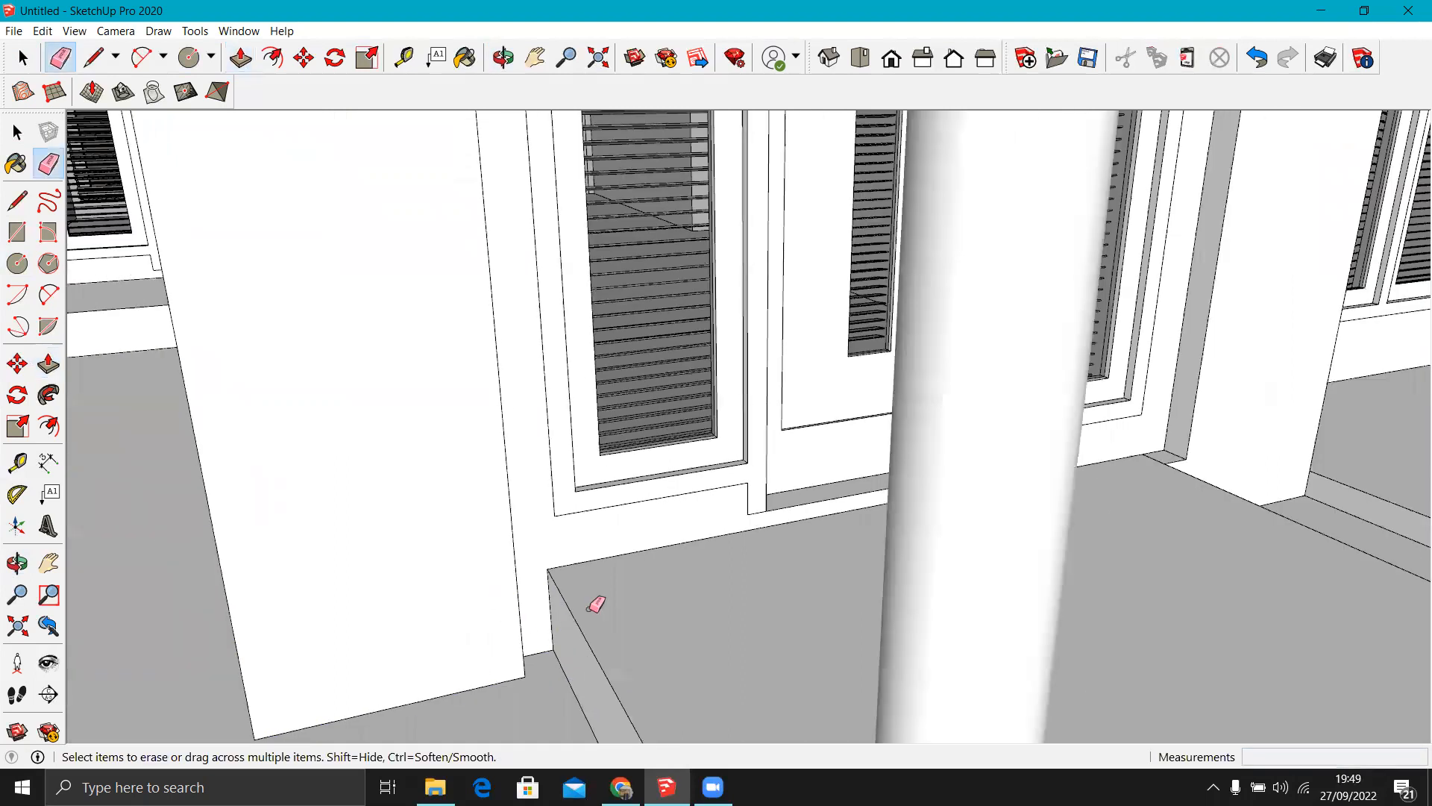
Push away the leftover ledge between the right entrance wall and the step and erase its two leftover edges.
{"action": "scroll", "coordinate": [602, 579], "scroll_direction": "up", "scroll_amount": 4}
{"action": "key", "text": "p"}
{"action": "scroll", "coordinate": [575, 544], "scroll_direction": "up", "scroll_amount": 4}
{"action": "left_click", "coordinate": [579, 536]}
{"action": "left_click", "coordinate": [600, 675]}
{"action": "scroll", "coordinate": [570, 603], "scroll_direction": "up", "scroll_amount": 2}
{"action": "key", "text": "e"}
{"action": "left_click", "coordinate": [561, 575]}
{"action": "left_click", "coordinate": [583, 636]}
Raise the top of the entrance side wall nearer the louvred window by 25 cm.
{"action": "scroll", "coordinate": [647, 598], "scroll_direction": "down", "scroll_amount": 3}
{"action": "mouse_move", "coordinate": [731, 531]}
{"action": "middle_mouse_down"}
{"action": "mouse_move", "coordinate": [739, 607]}
{"action": "mouse_move", "coordinate": [845, 645]}
{"action": "middle_mouse_up"}
{"action": "scroll", "coordinate": [831, 480], "scroll_direction": "up", "scroll_amount": 5}
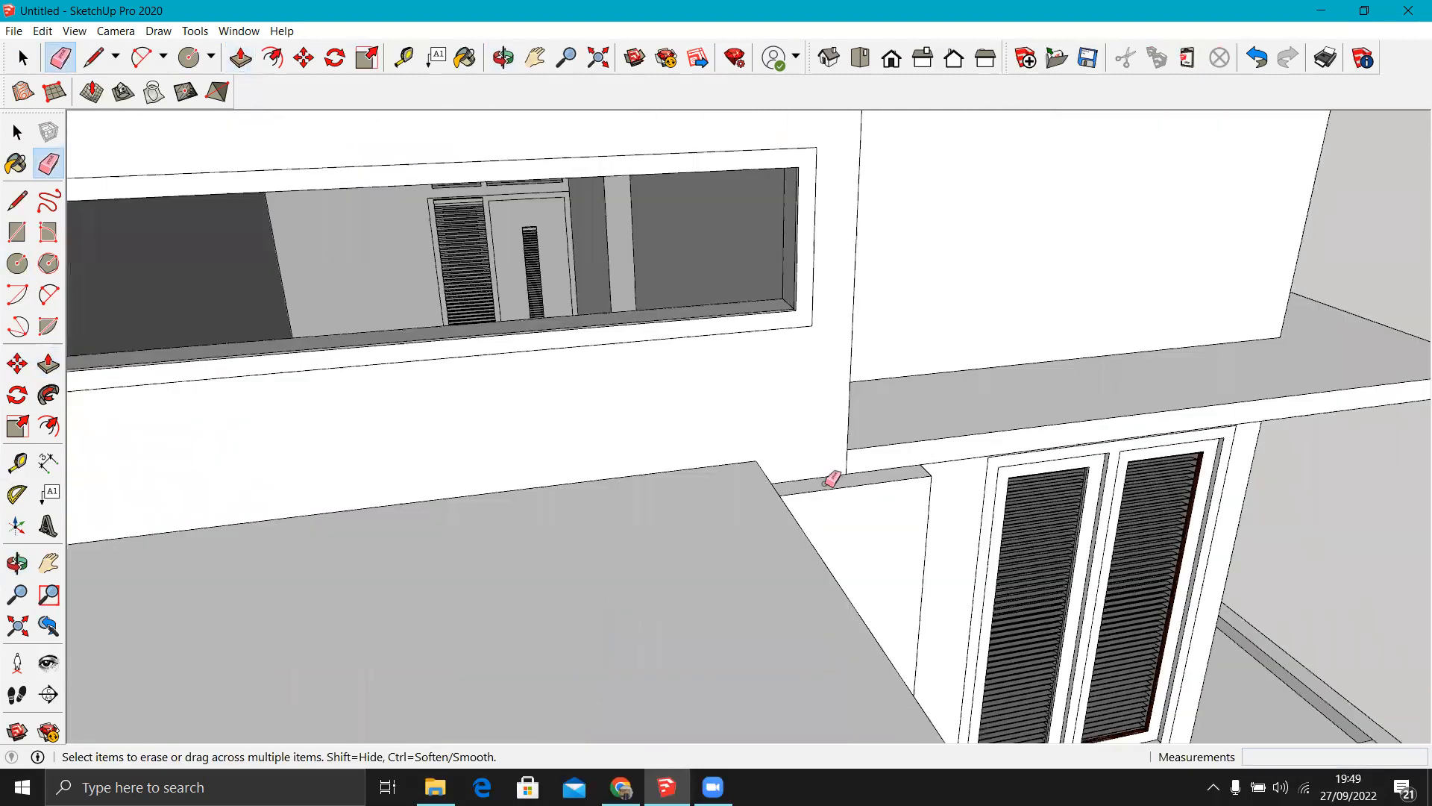
{"action": "key", "text": "p"}
{"action": "left_click", "coordinate": [745, 467]}
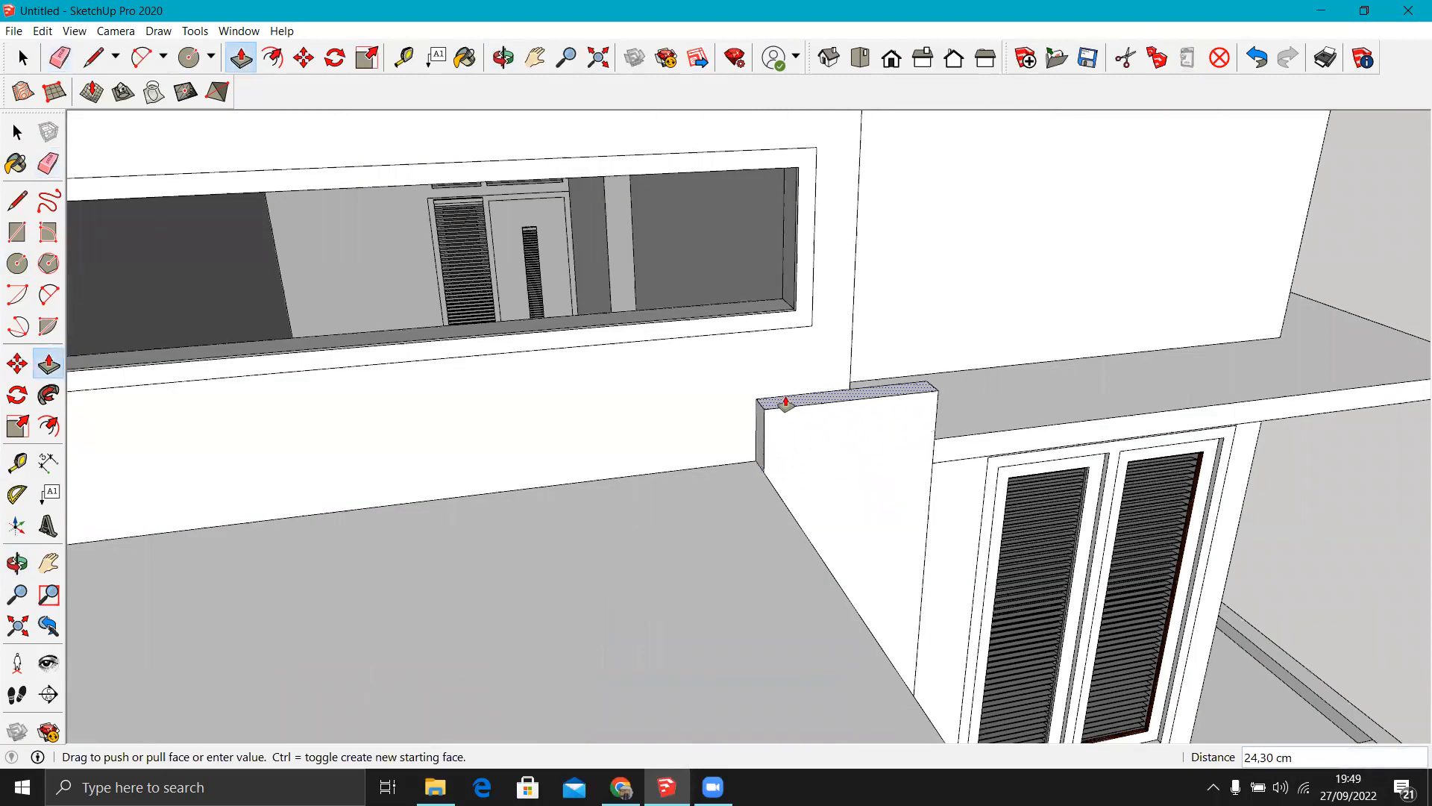
{"action": "key", "text": "Return"}
{"action": "scroll", "coordinate": [895, 457], "scroll_direction": "down", "scroll_amount": 3}
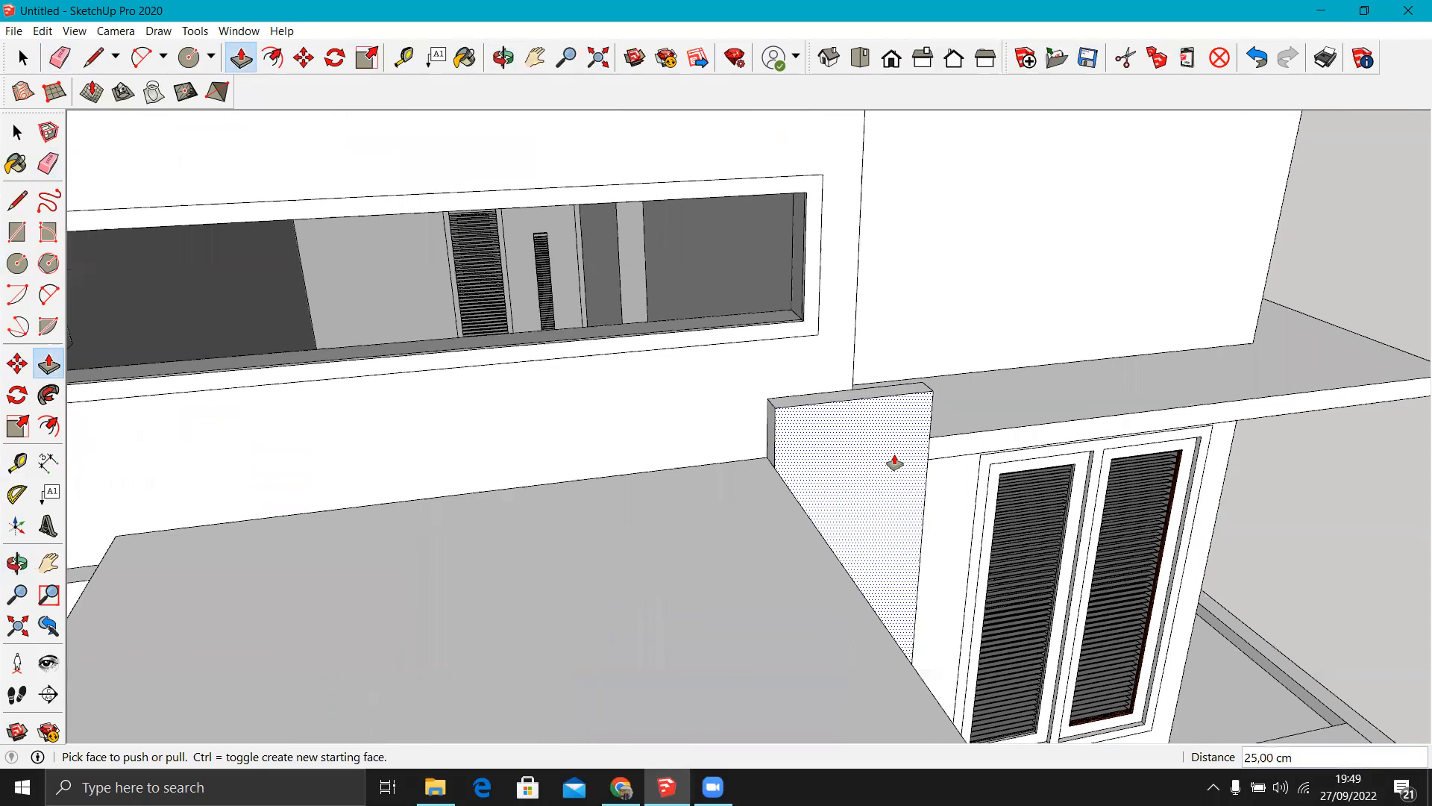
Raise the top of the entrance side wall farther from the louvred window to match the height of the other side wall.
{"action": "middle_click_drag", "start_coordinate": [895, 457], "coordinate": [834, 432]}
{"action": "middle_click_drag", "start_coordinate": [385, 545], "coordinate": [532, 504]}
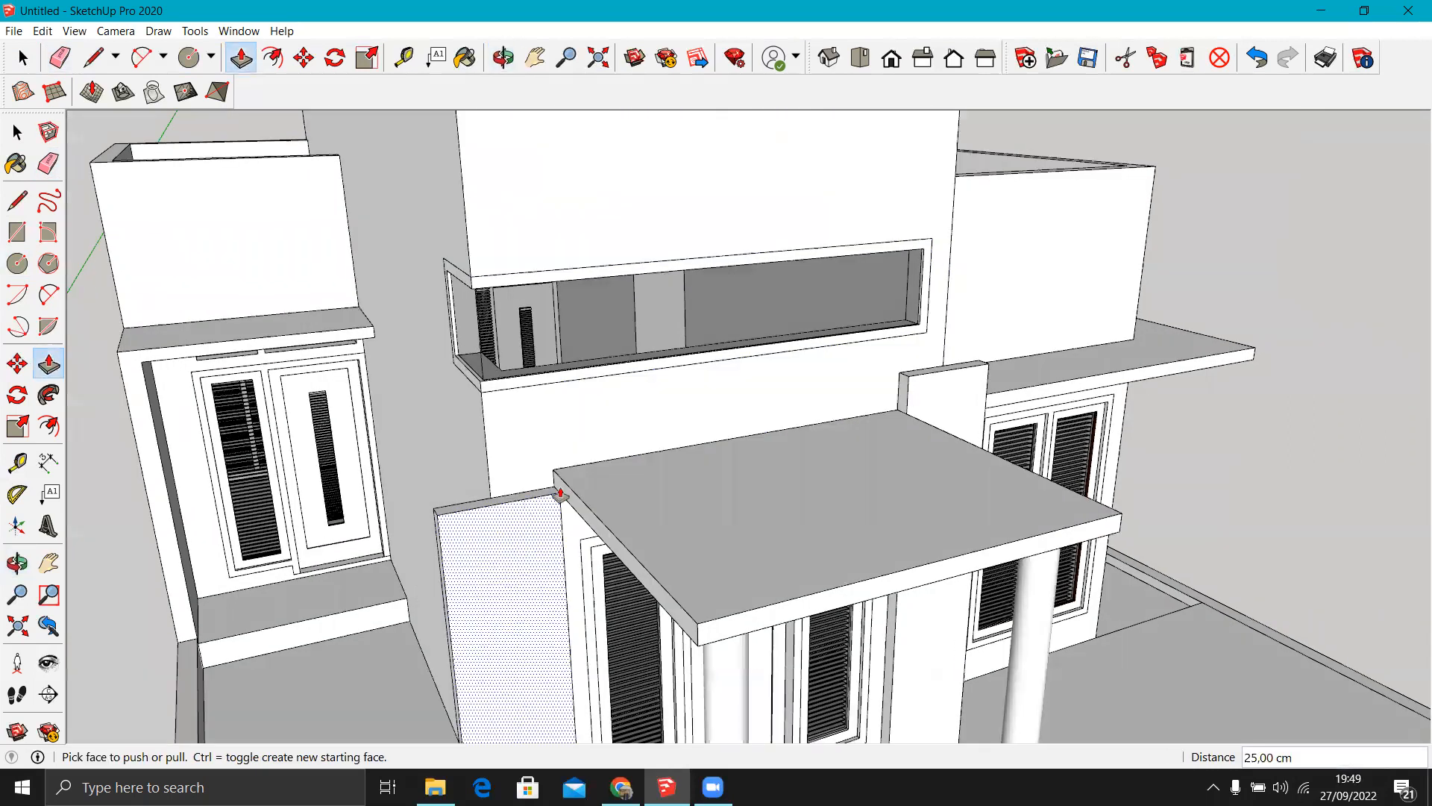
{"action": "left_click", "coordinate": [552, 494]}
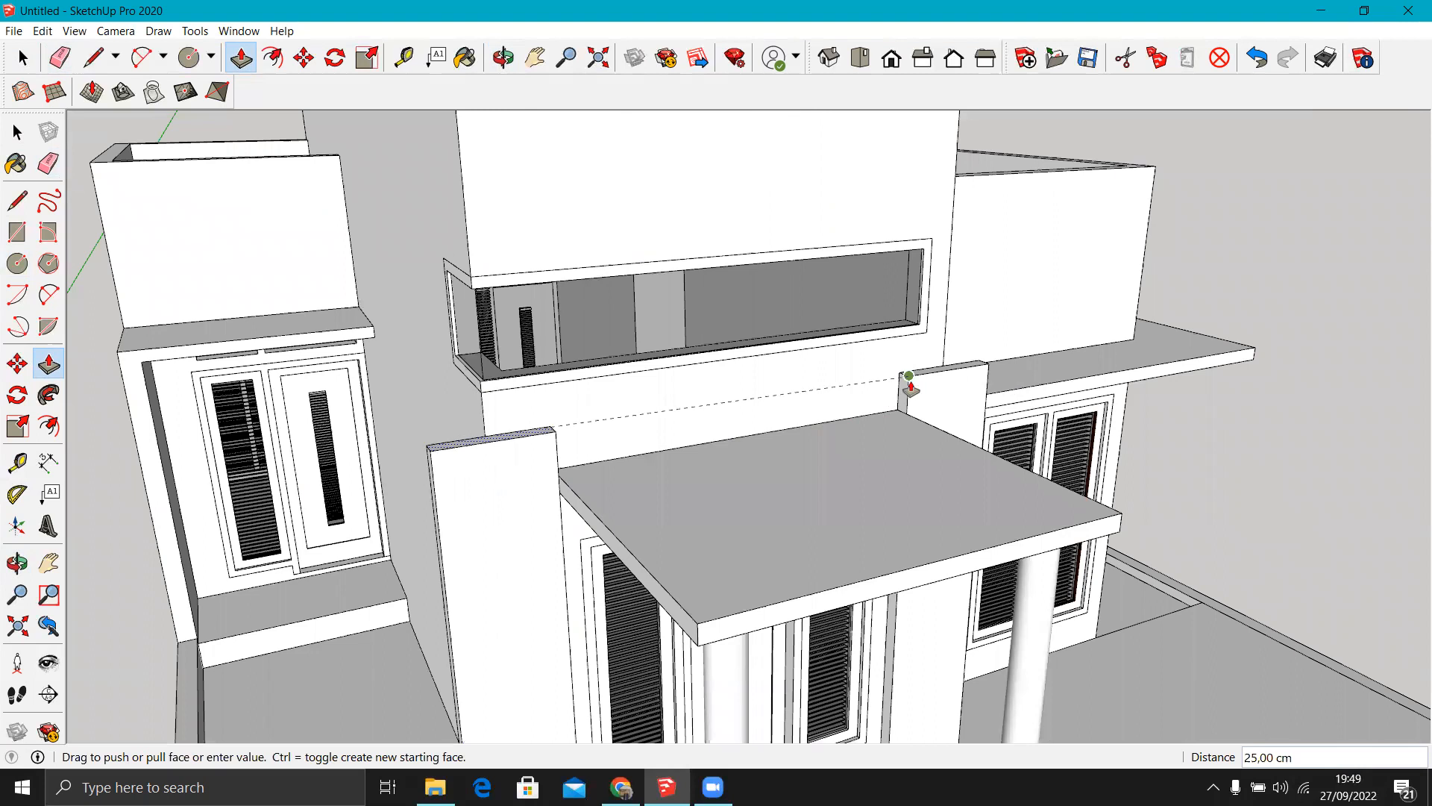
{"action": "left_click", "coordinate": [908, 377]}
Extend the raised side wall's upper inner face 230 cm across to the opposite side wall and erase the leftover seam edge.
{"action": "middle_click_drag", "start_coordinate": [563, 485], "coordinate": [485, 503]}
{"action": "middle_click_drag", "start_coordinate": [408, 449], "coordinate": [403, 447]}
{"action": "left_click", "coordinate": [403, 448]}
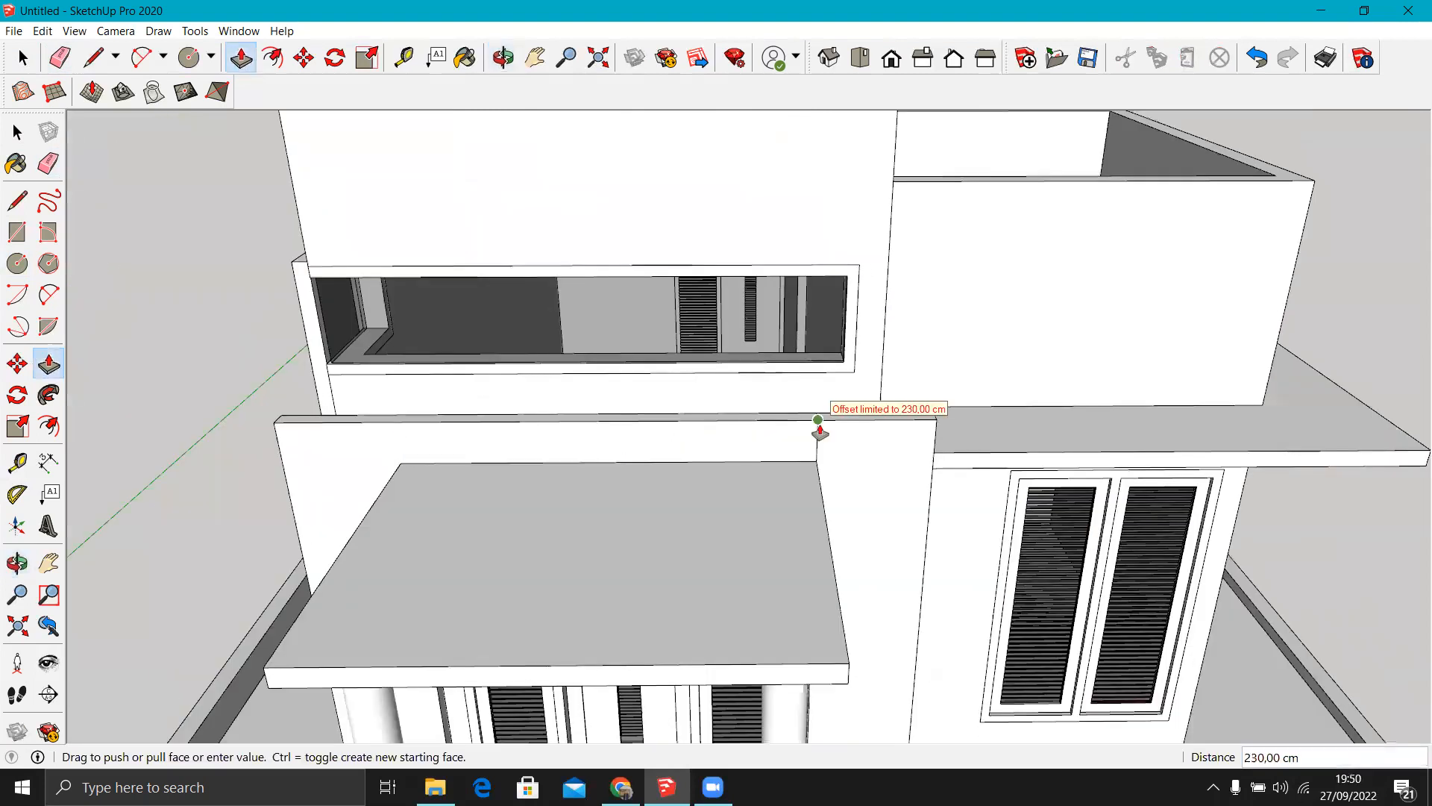
{"action": "left_click", "coordinate": [818, 427]}
{"action": "scroll", "coordinate": [818, 446], "scroll_direction": "up", "scroll_amount": 3}
{"action": "key", "text": "e"}
{"action": "left_click", "coordinate": [815, 439]}
{"action": "key", "text": "space"}
Raise the long top face of the joined entrance frame by 15 cm.
{"action": "scroll", "coordinate": [732, 479], "scroll_direction": "down", "scroll_amount": 6}
{"action": "mouse_move", "coordinate": [858, 449]}
{"action": "middle_mouse_down"}
{"action": "mouse_move", "coordinate": [790, 365]}
{"action": "mouse_move", "coordinate": [714, 427]}
{"action": "mouse_move", "coordinate": [687, 515]}
{"action": "middle_mouse_up"}
{"action": "scroll", "coordinate": [714, 431], "scroll_direction": "up", "scroll_amount": 5}
{"action": "scroll", "coordinate": [684, 522], "scroll_direction": "up", "scroll_amount": 3}
{"action": "left_click", "coordinate": [684, 515]}
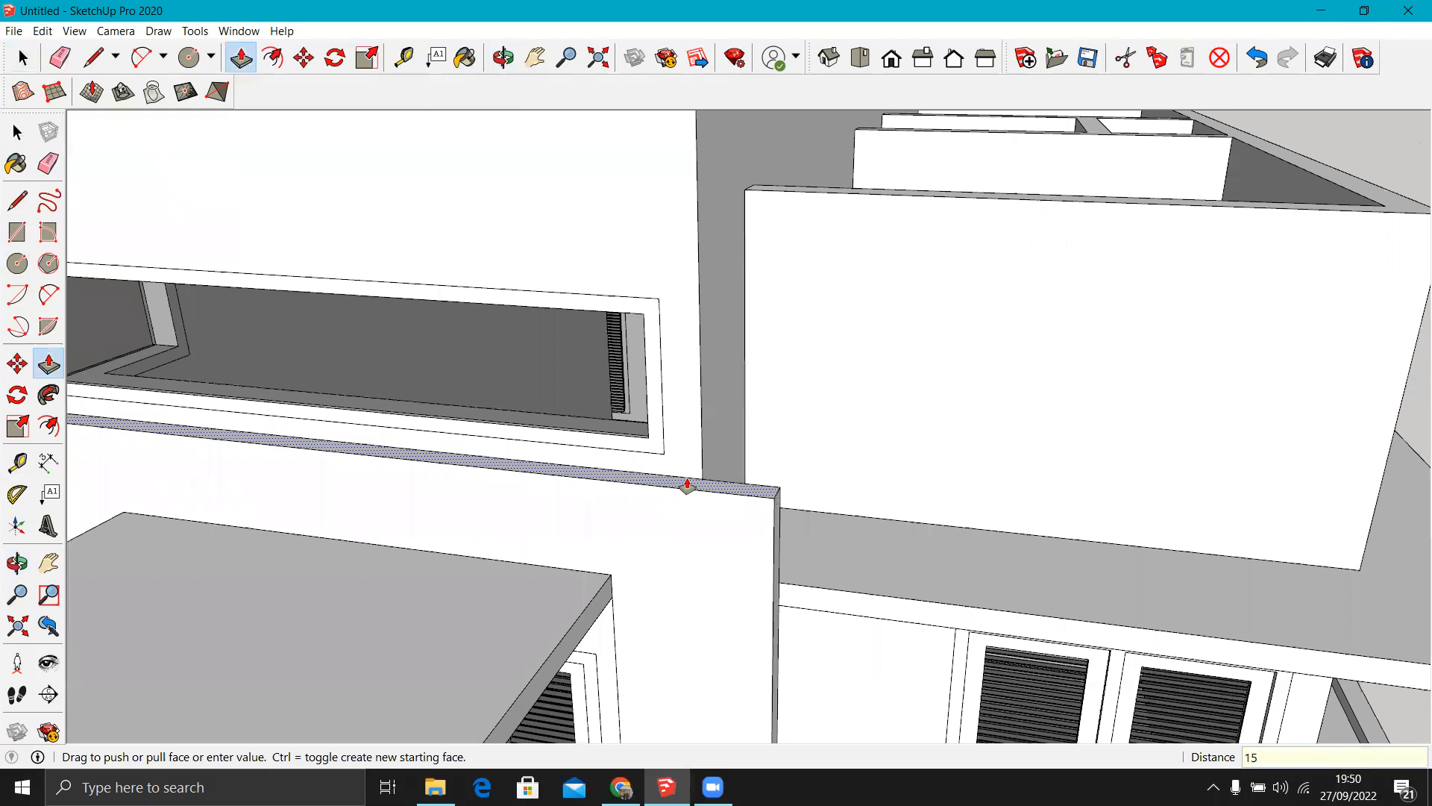
{"action": "key", "text": "Return"}
{"action": "middle_click_drag", "start_coordinate": [687, 485], "coordinate": [694, 452]}
{"action": "scroll", "coordinate": [734, 441], "scroll_direction": "down", "scroll_amount": 5}
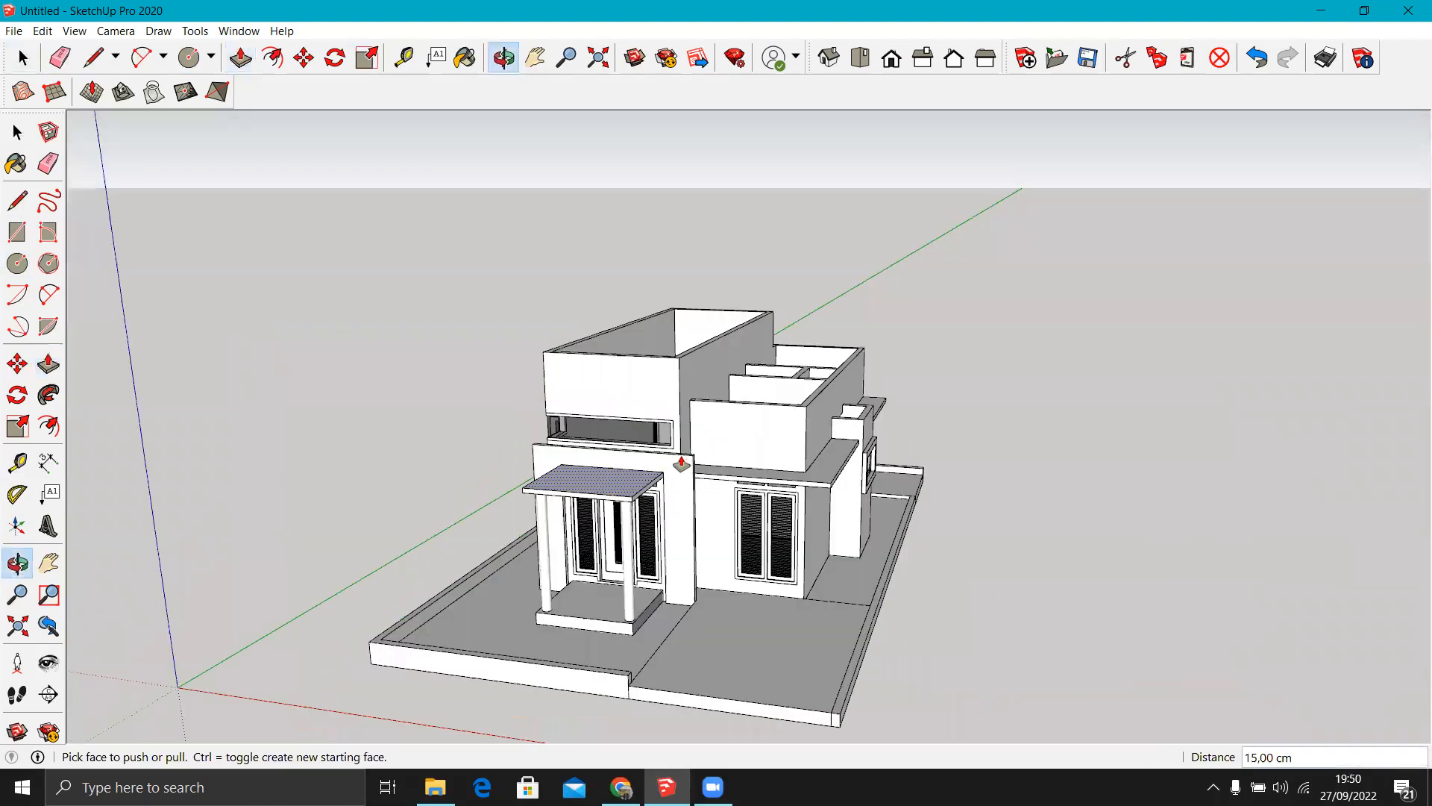
{"action": "scroll", "coordinate": [676, 466], "scroll_direction": "up", "scroll_amount": 5}
{"action": "scroll", "coordinate": [643, 507], "scroll_direction": "up", "scroll_amount": 3}
{"action": "left_click", "coordinate": [641, 517]}
{"action": "key", "text": "Escape"}
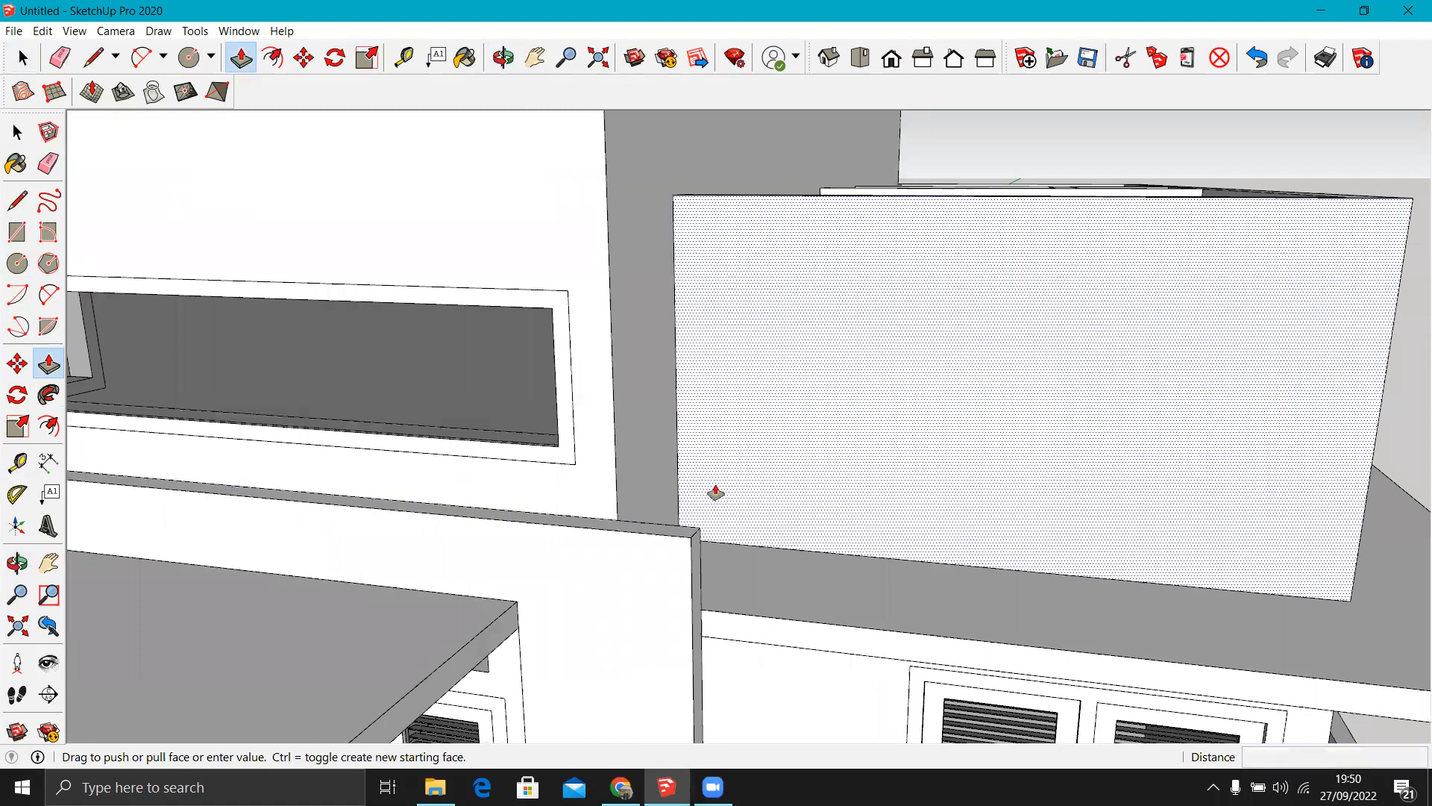
Inspect the entrance frame and the front facade around the louvred window from several angles.
{"action": "scroll", "coordinate": [716, 493], "scroll_direction": "down", "scroll_amount": 10}
{"action": "middle_click_drag", "start_coordinate": [726, 489], "coordinate": [850, 463]}
{"action": "scroll", "coordinate": [786, 521], "scroll_direction": "up", "scroll_amount": 5}
{"action": "scroll", "coordinate": [743, 514], "scroll_direction": "up", "scroll_amount": 3}
{"action": "scroll", "coordinate": [742, 514], "scroll_direction": "down", "scroll_amount": 3}
{"action": "scroll", "coordinate": [714, 460], "scroll_direction": "up", "scroll_amount": 3}
{"action": "middle_click_drag", "start_coordinate": [714, 460], "coordinate": [595, 503]}
{"action": "scroll", "coordinate": [575, 488], "scroll_direction": "up", "scroll_amount": 1}
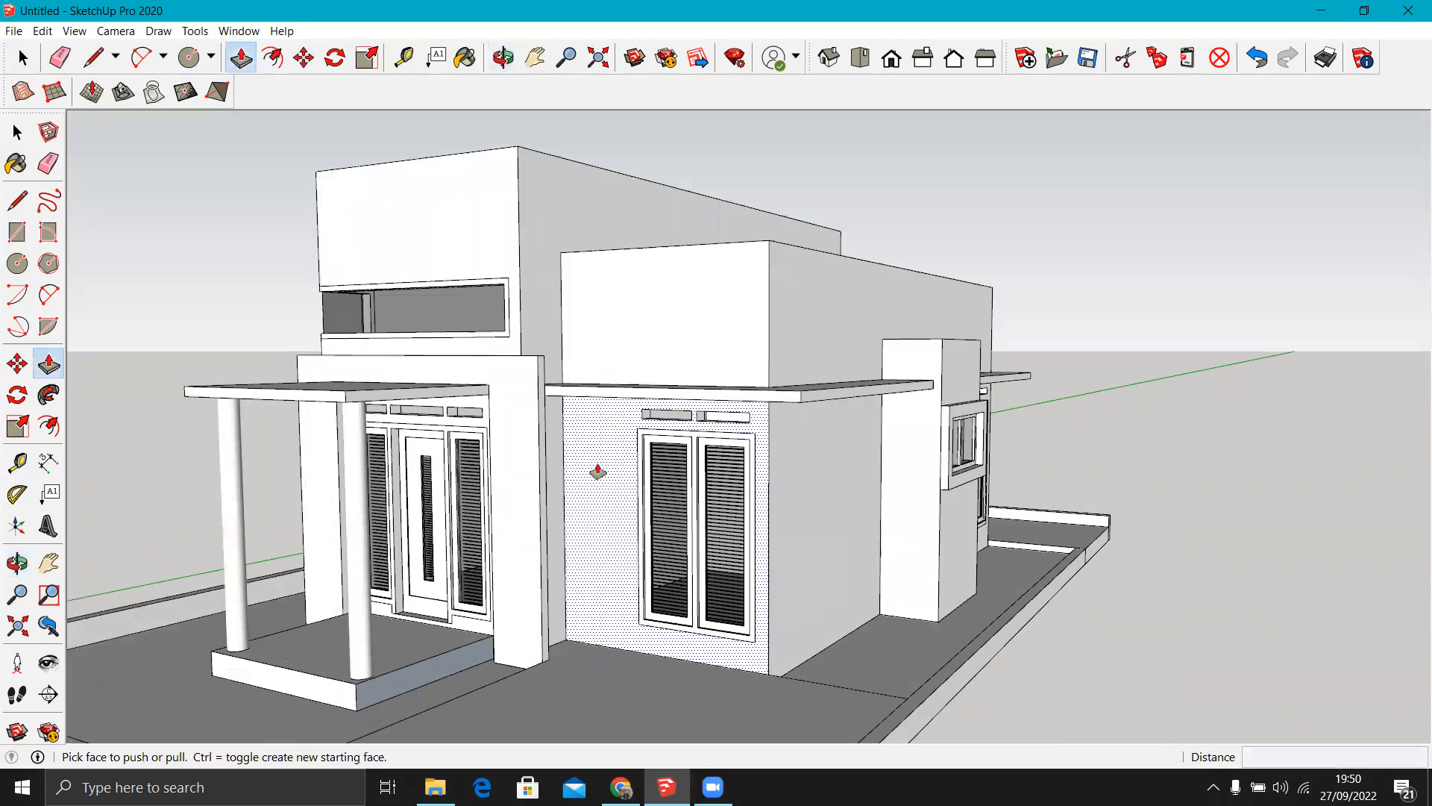
{"action": "scroll", "coordinate": [645, 489], "scroll_direction": "up", "scroll_amount": 4}
{"action": "scroll", "coordinate": [697, 433], "scroll_direction": "down", "scroll_amount": 5}
{"action": "middle_click_drag", "start_coordinate": [544, 451], "coordinate": [649, 624]}
{"action": "scroll", "coordinate": [604, 594], "scroll_direction": "up", "scroll_amount": 3}
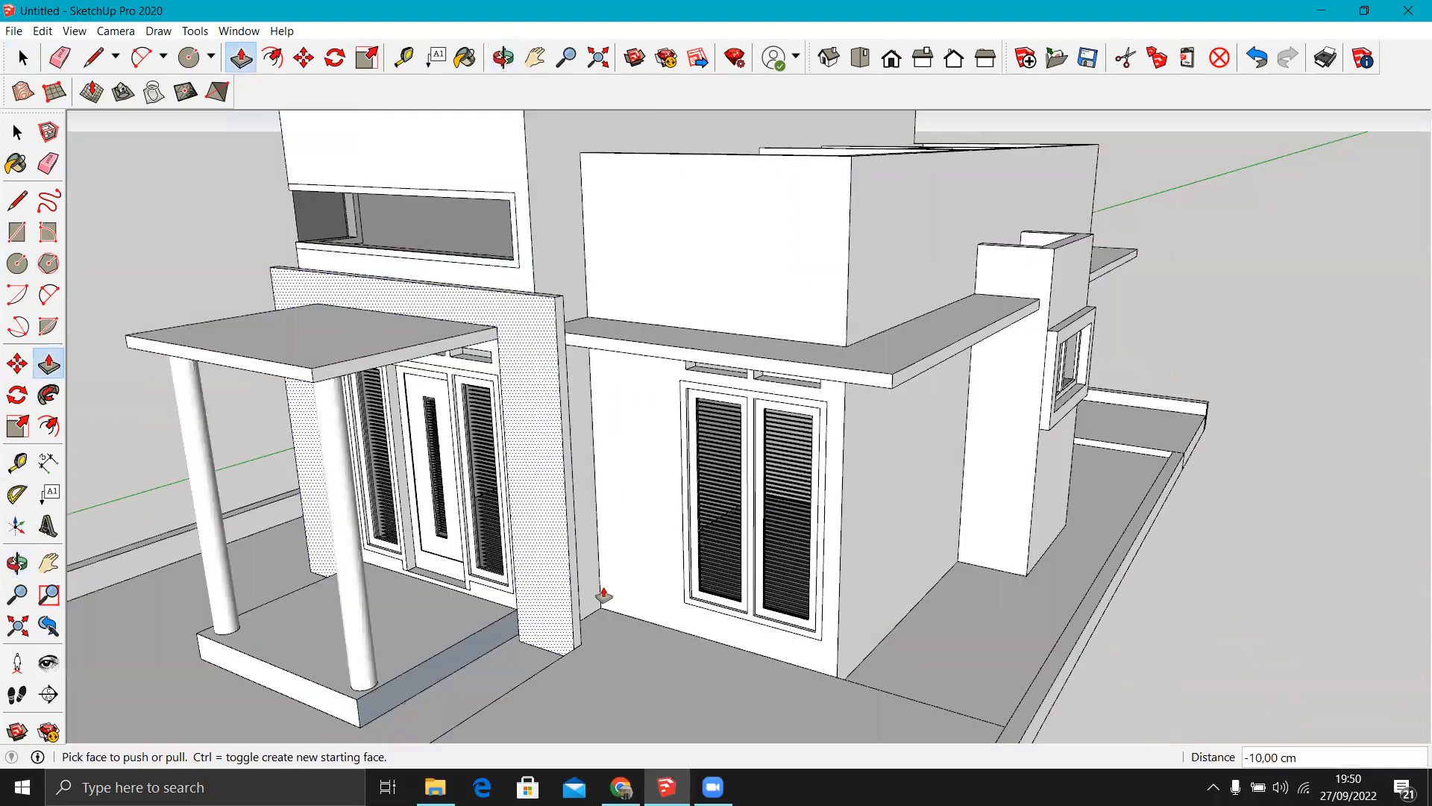
Place a vertical guide on the front wall 97 cm from the inner corner, at the near edge of the louvred window frame.
{"action": "scroll", "coordinate": [626, 593], "scroll_direction": "up", "scroll_amount": 3}
{"action": "key", "text": "t"}
{"action": "scroll", "coordinate": [597, 508], "scroll_direction": "up", "scroll_amount": 2}
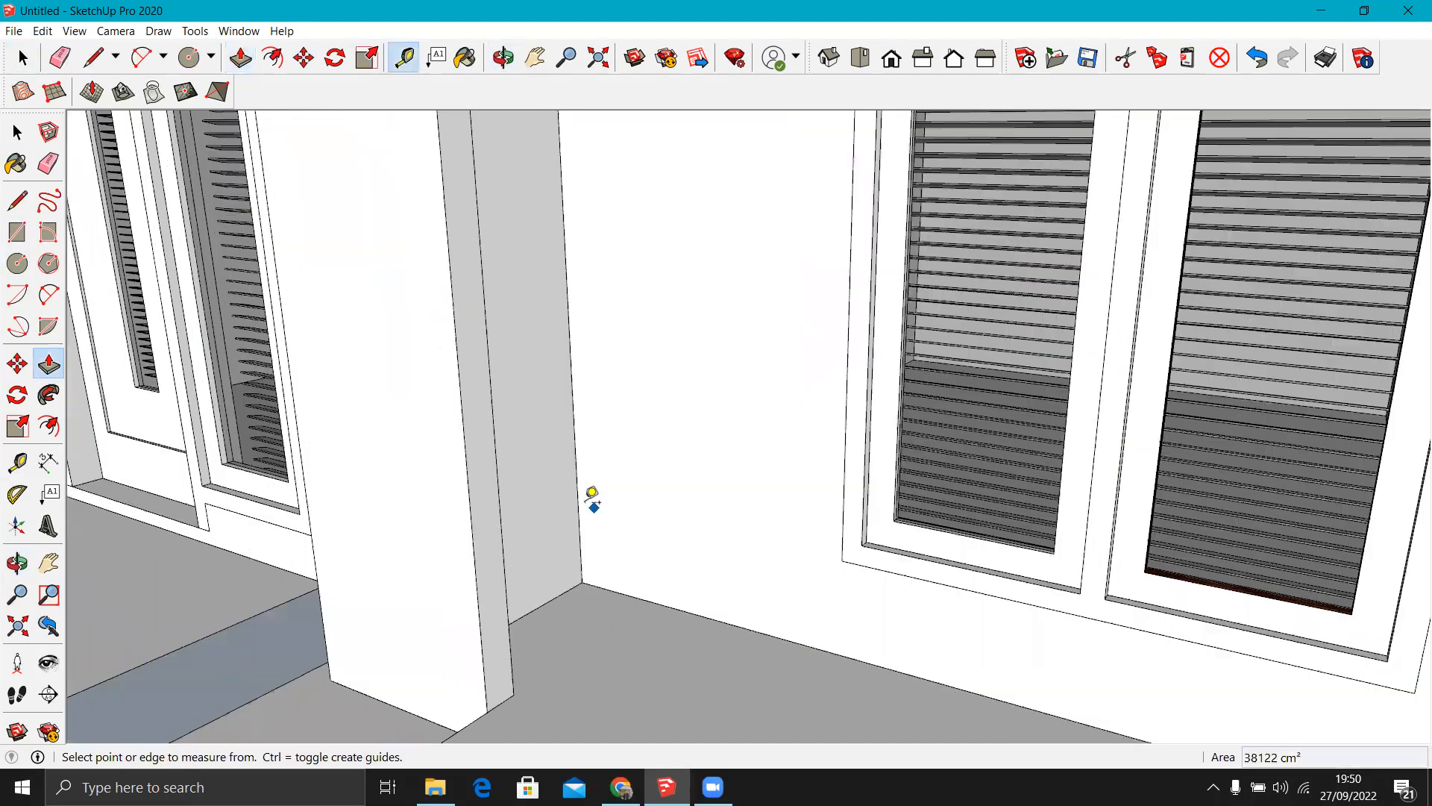
{"action": "left_click", "coordinate": [579, 501]}
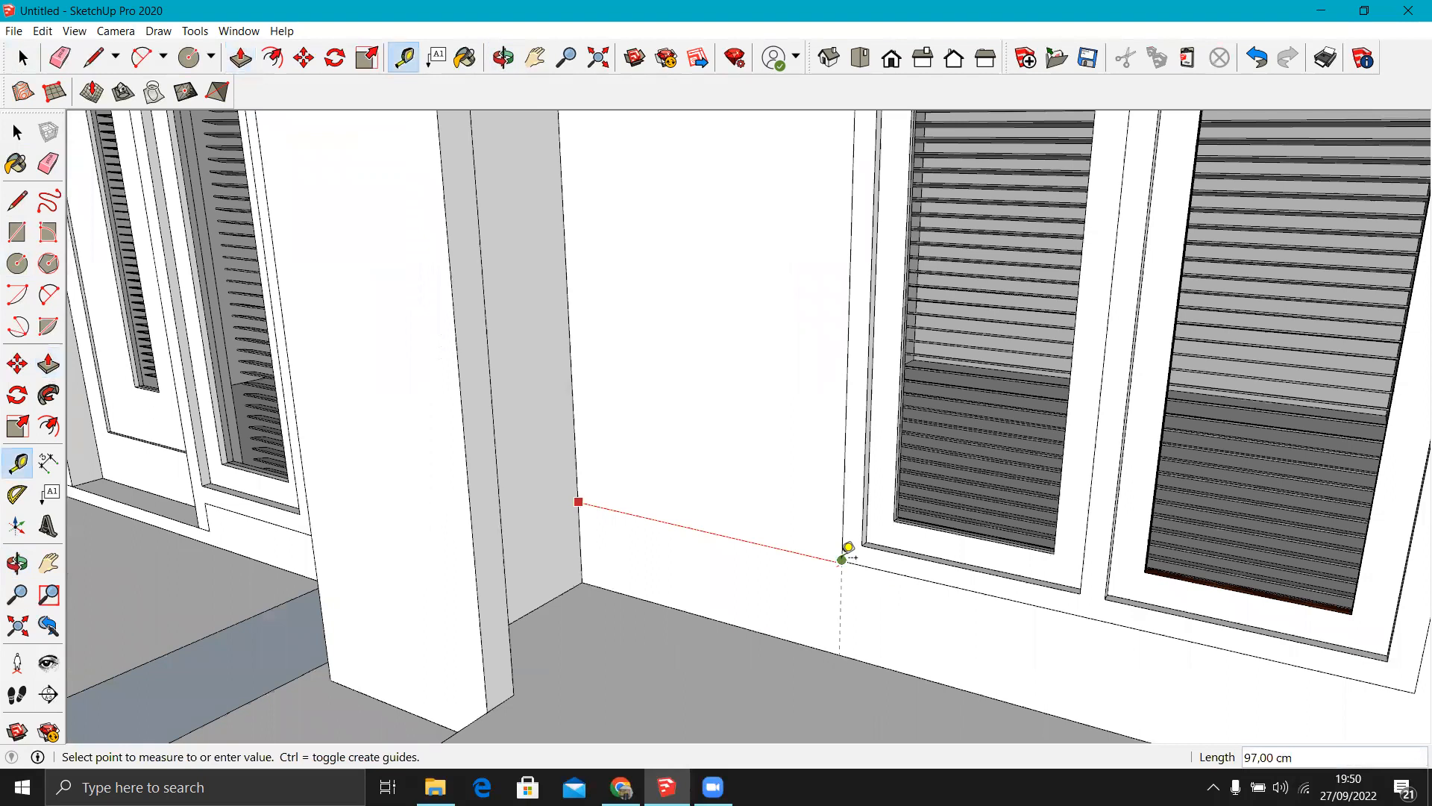
{"action": "left_click", "coordinate": [842, 559]}
{"action": "scroll", "coordinate": [761, 563], "scroll_direction": "down", "scroll_amount": 2}
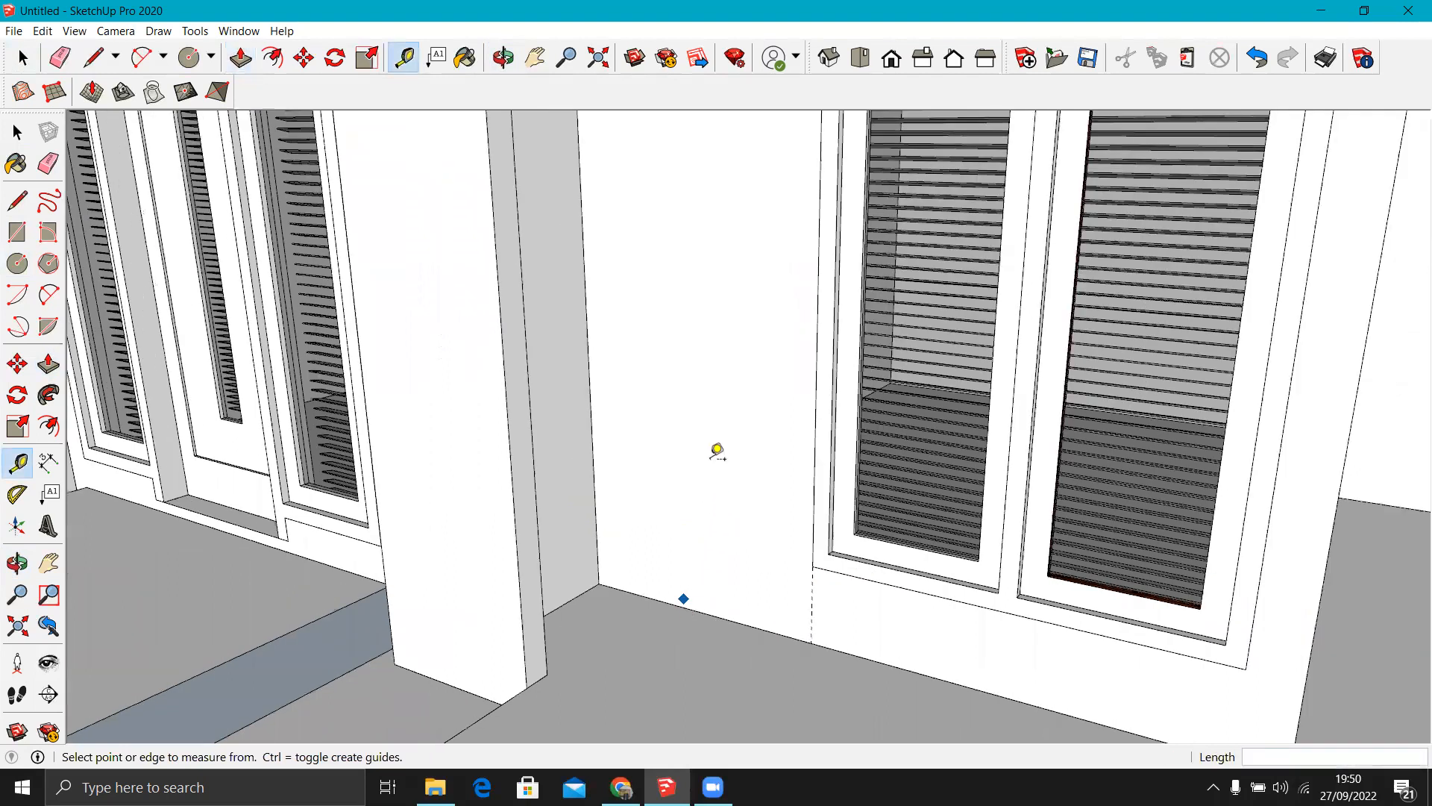
Draw a 271 by 97 cm rectangle on the front wall between the inner corner below the canopy and the guide's foot.
{"action": "scroll", "coordinate": [716, 448], "scroll_direction": "down", "scroll_amount": 5}
{"action": "scroll", "coordinate": [635, 219], "scroll_direction": "up", "scroll_amount": 2}
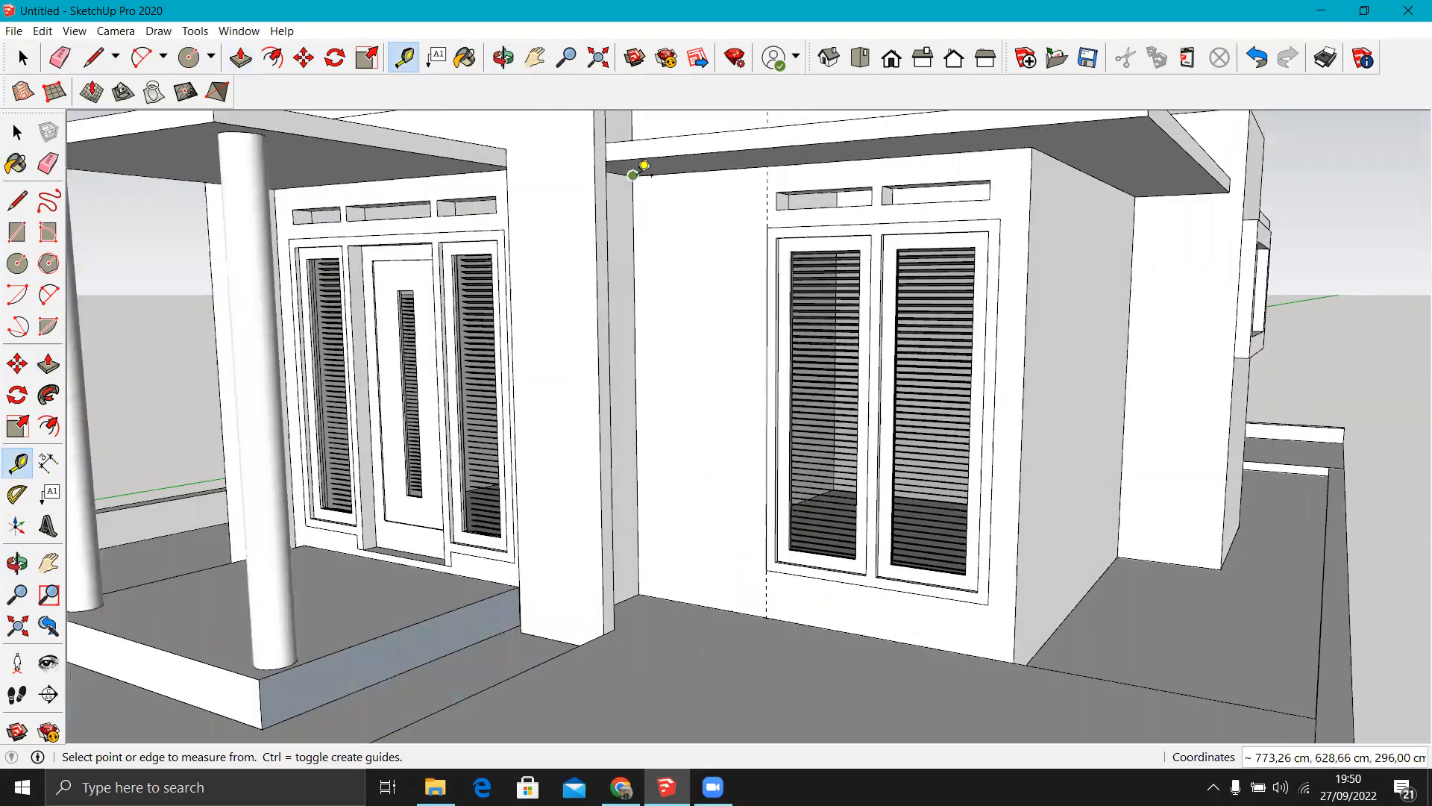
{"action": "key", "text": "r"}
{"action": "left_click", "coordinate": [634, 176]}
{"action": "left_click", "coordinate": [767, 618]}
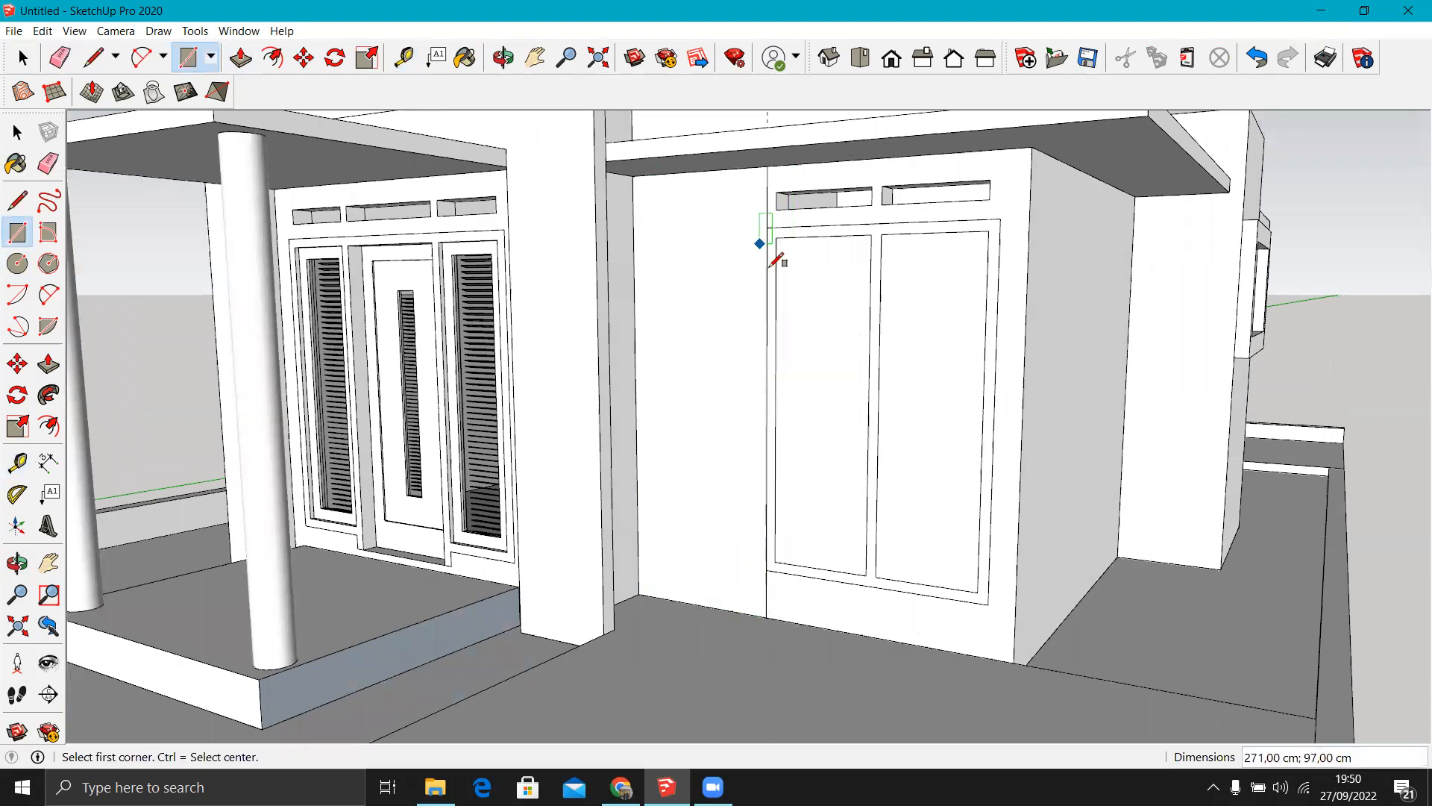
Delete the face covering the louvred window and erase the vertical guide.
{"action": "key", "text": "space"}
{"action": "left_click", "coordinate": [844, 355]}
{"action": "key", "text": "Delete"}
{"action": "scroll", "coordinate": [783, 477], "scroll_direction": "down", "scroll_amount": 4}
{"action": "key", "text": "e"}
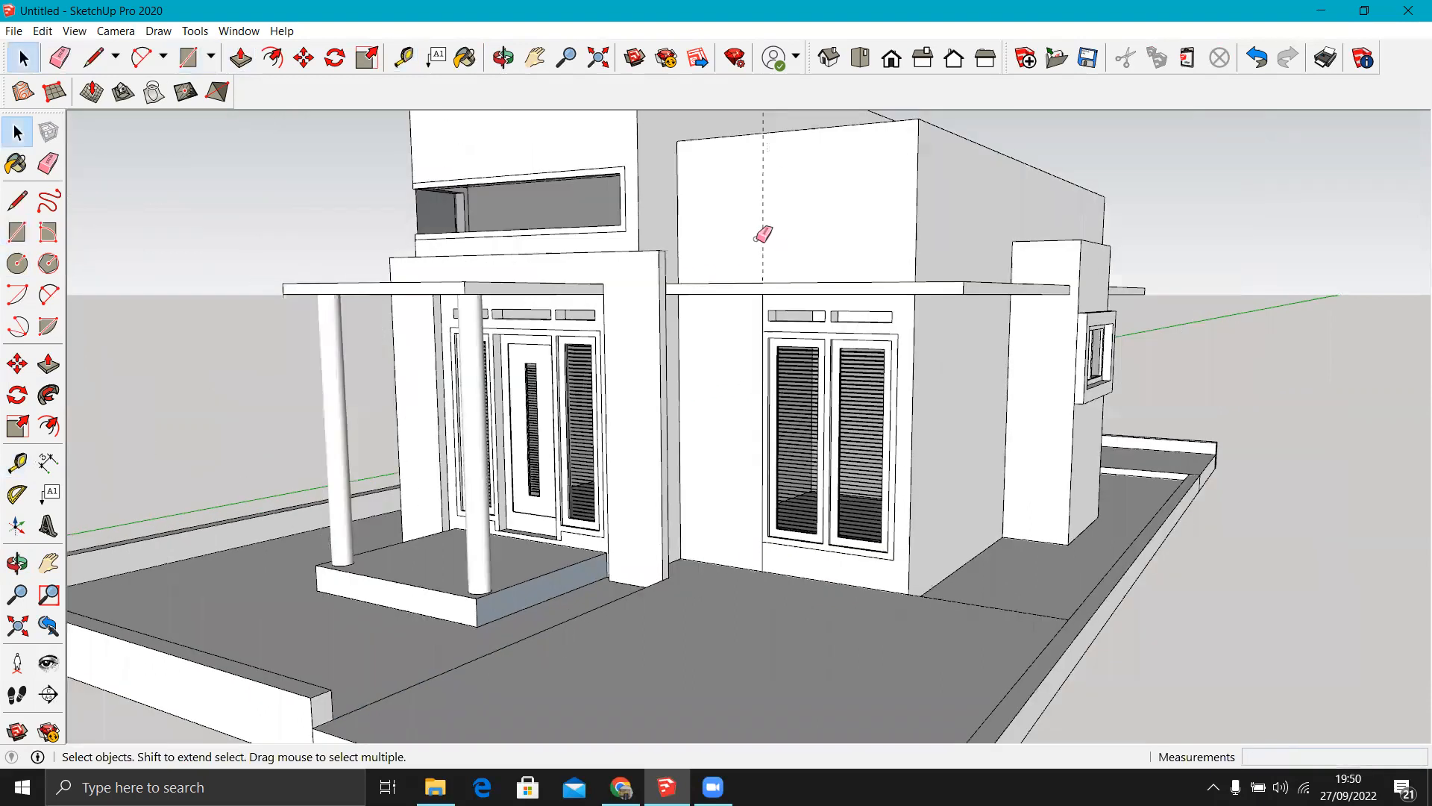
{"action": "left_click", "coordinate": [762, 240]}
Pull the wall strip beside the louvred window out by 5 cm and erase the leftover edge on its narrow side.
{"action": "middle_click_drag", "start_coordinate": [763, 344], "coordinate": [730, 422]}
{"action": "scroll", "coordinate": [715, 425], "scroll_direction": "up", "scroll_amount": 1}
{"action": "key", "text": "p"}
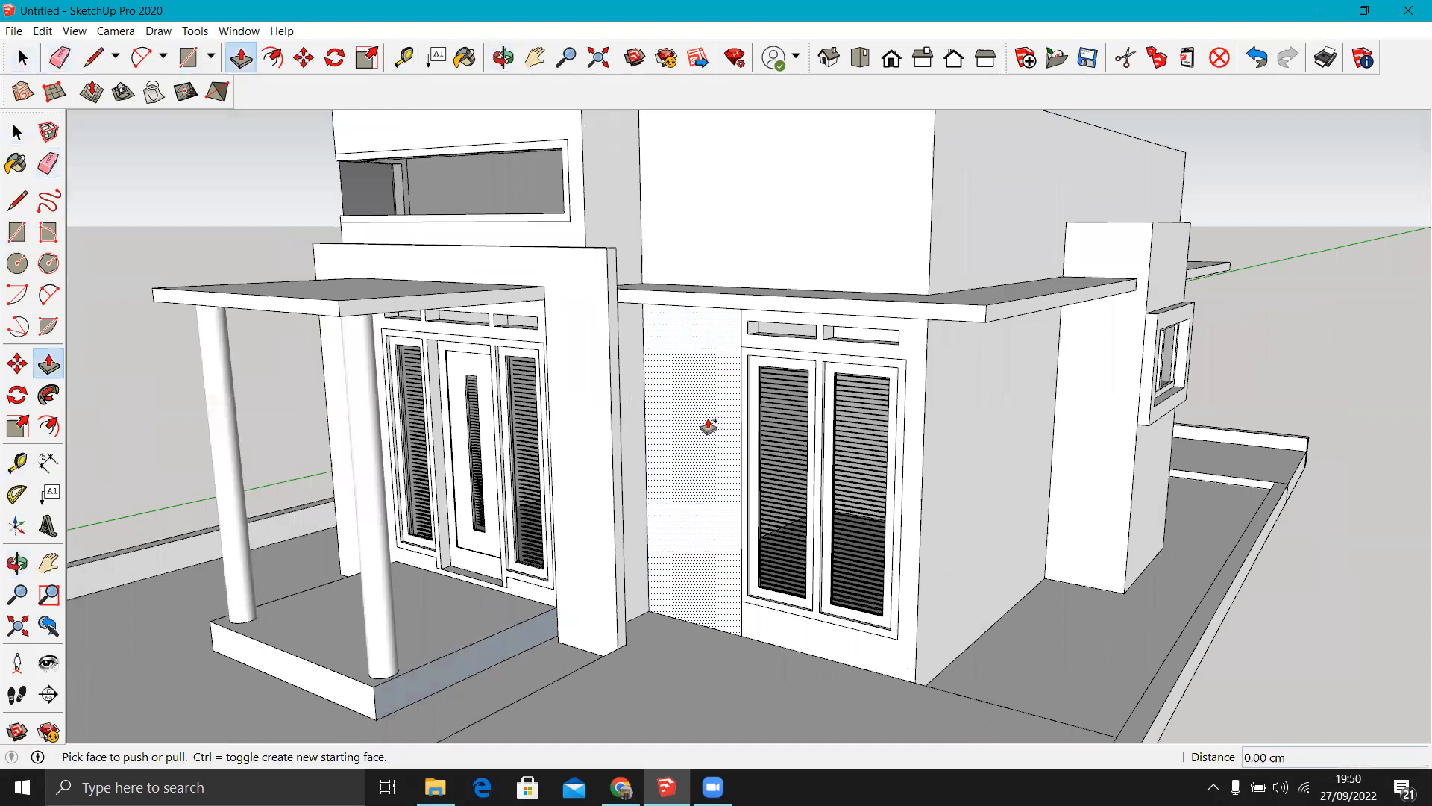
{"action": "left_click", "coordinate": [709, 426]}
{"action": "scroll", "coordinate": [738, 602], "scroll_direction": "up", "scroll_amount": 4}
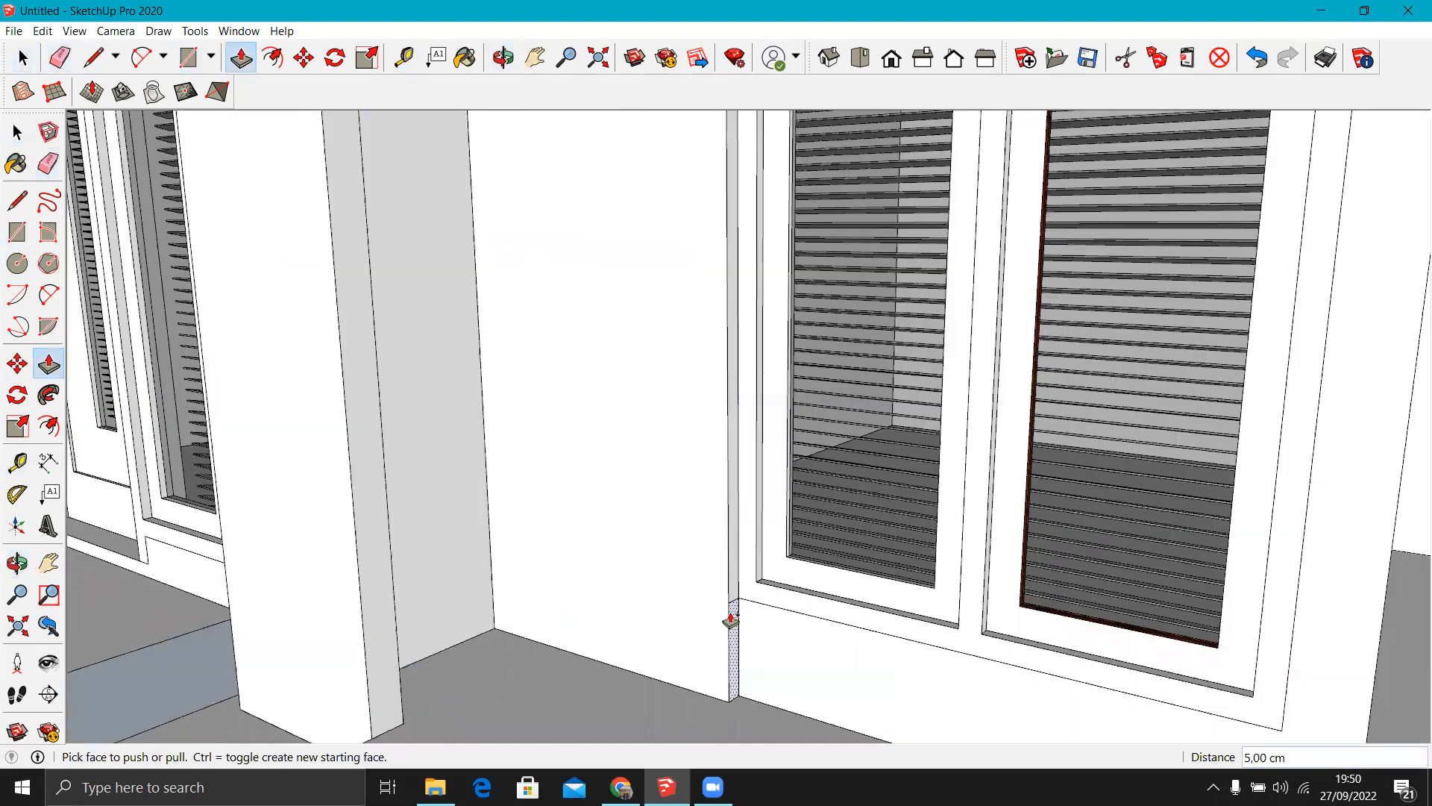
{"action": "left_click", "coordinate": [734, 600]}
{"action": "scroll", "coordinate": [729, 610], "scroll_direction": "up", "scroll_amount": 3}
{"action": "scroll", "coordinate": [730, 611], "scroll_direction": "down", "scroll_amount": 5}
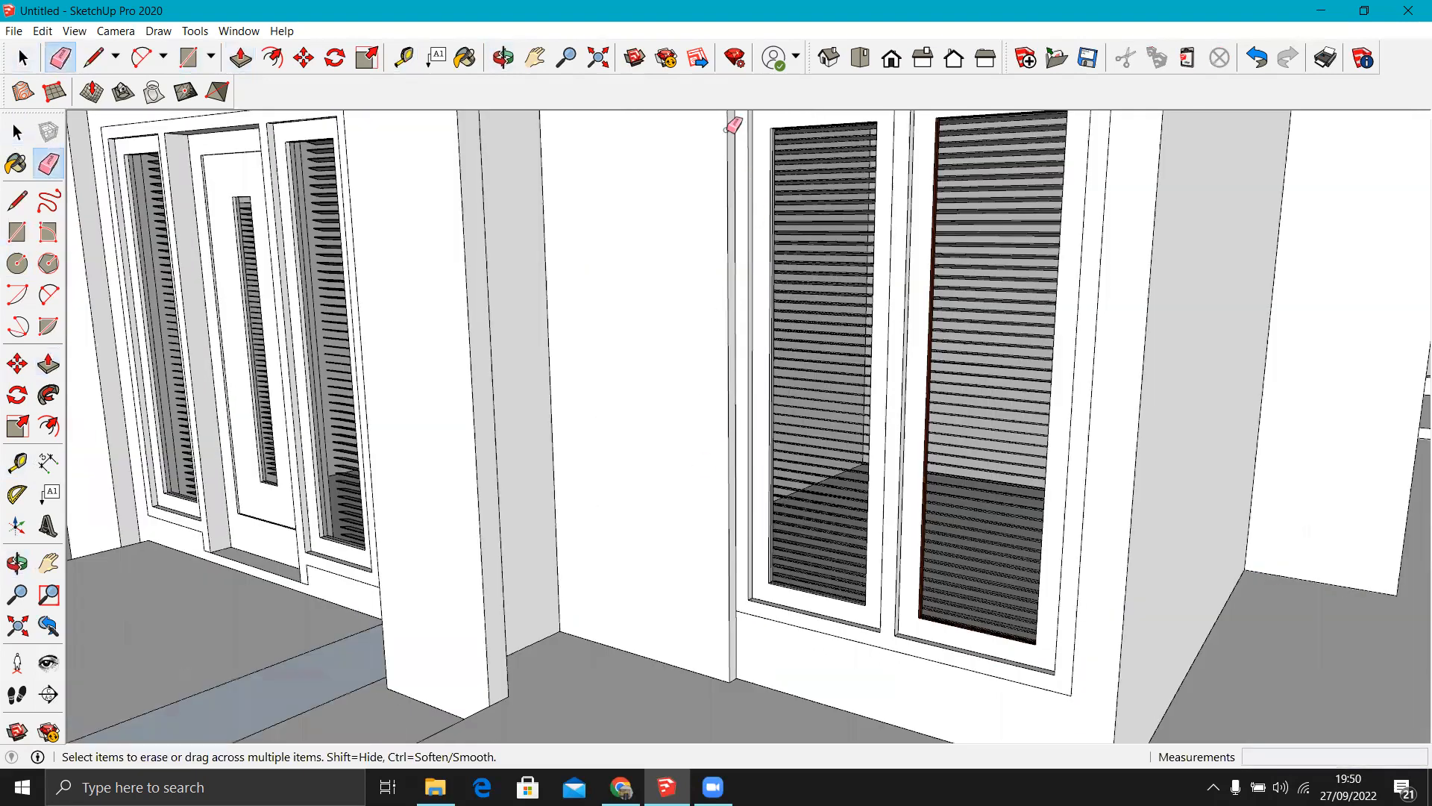
{"action": "scroll", "coordinate": [727, 130], "scroll_direction": "up", "scroll_amount": 1}
{"action": "scroll", "coordinate": [639, 334], "scroll_direction": "up", "scroll_amount": 3}
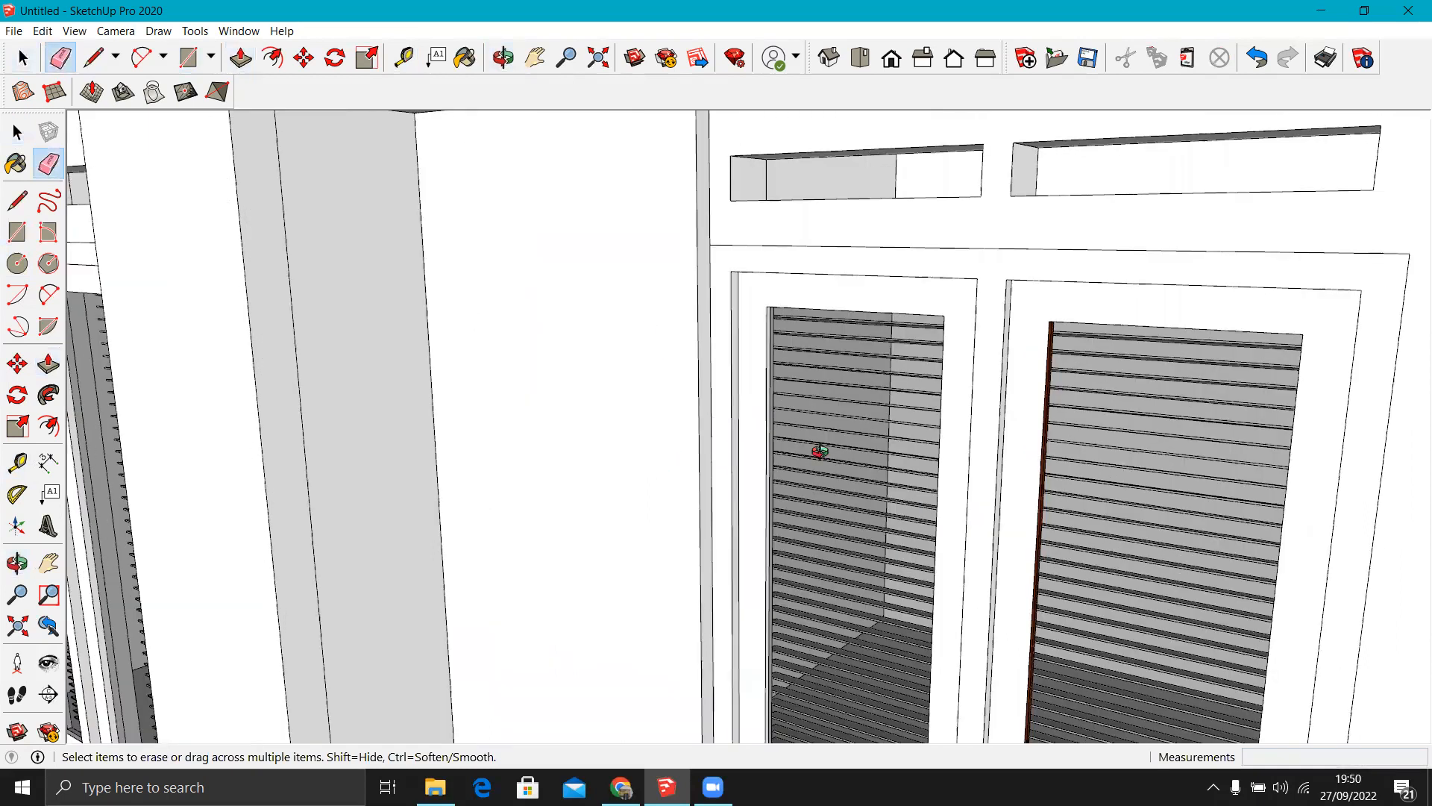
Draw a rectangle about 99 by 181 cm on the ground beside the house, near the side window projection.
{"action": "scroll", "coordinate": [819, 452], "scroll_direction": "down", "scroll_amount": 10}
{"action": "middle_click_drag", "start_coordinate": [604, 538], "coordinate": [856, 391]}
{"action": "scroll", "coordinate": [865, 379], "scroll_direction": "up", "scroll_amount": 6}
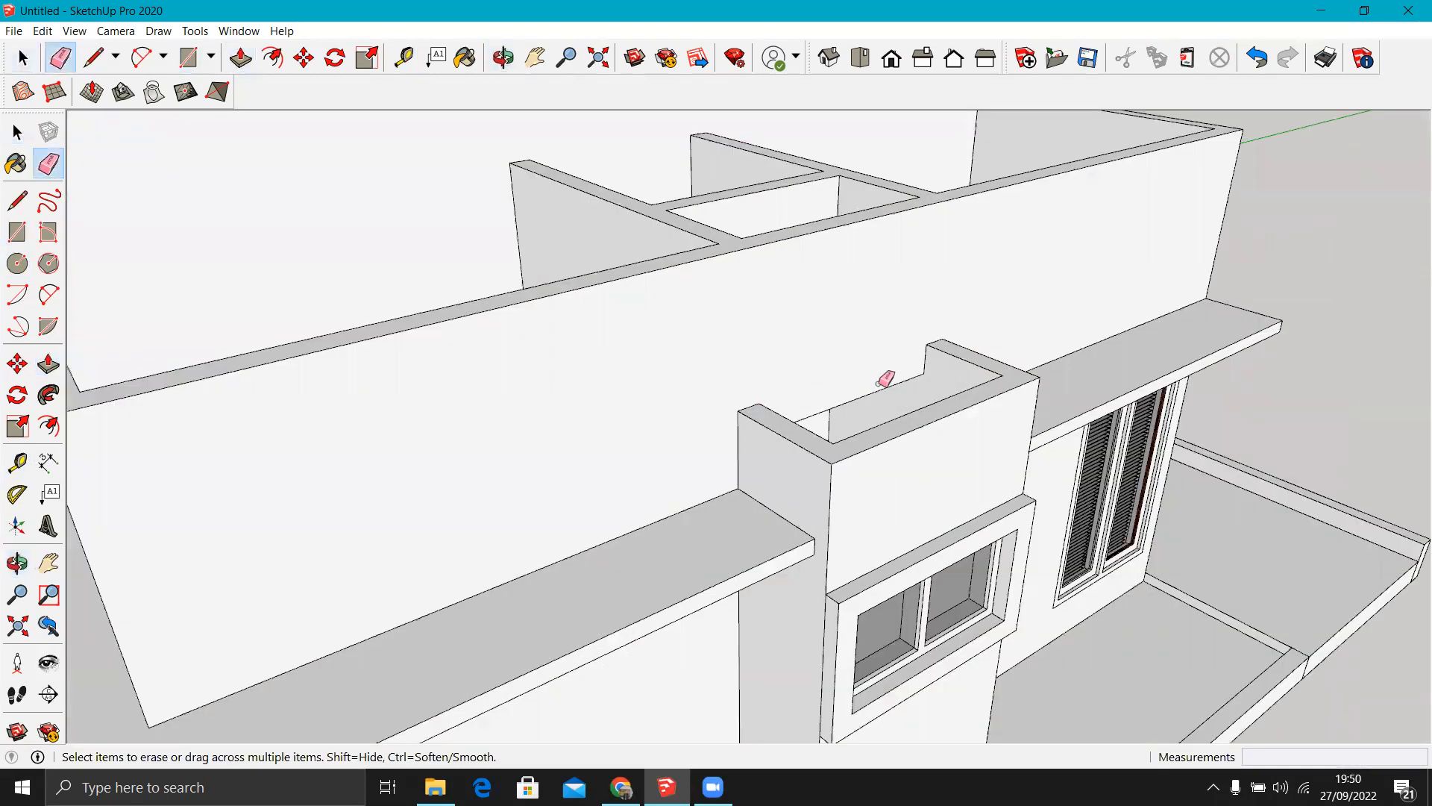
{"action": "scroll", "coordinate": [611, 354], "scroll_direction": "down", "scroll_amount": 2}
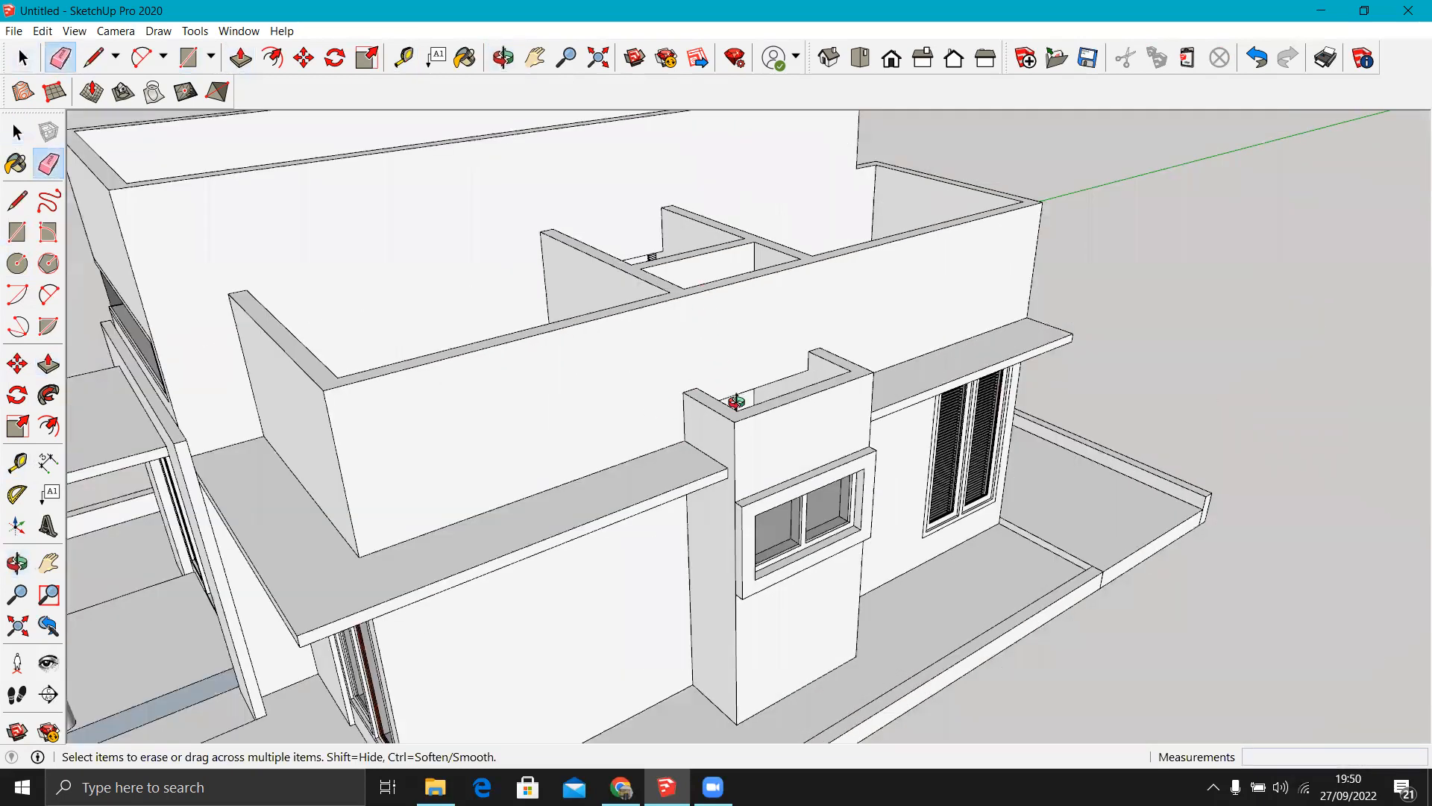
{"action": "middle_click_drag", "start_coordinate": [737, 403], "coordinate": [810, 431]}
{"action": "scroll", "coordinate": [809, 430], "scroll_direction": "down", "scroll_amount": 3}
{"action": "key", "text": "r"}
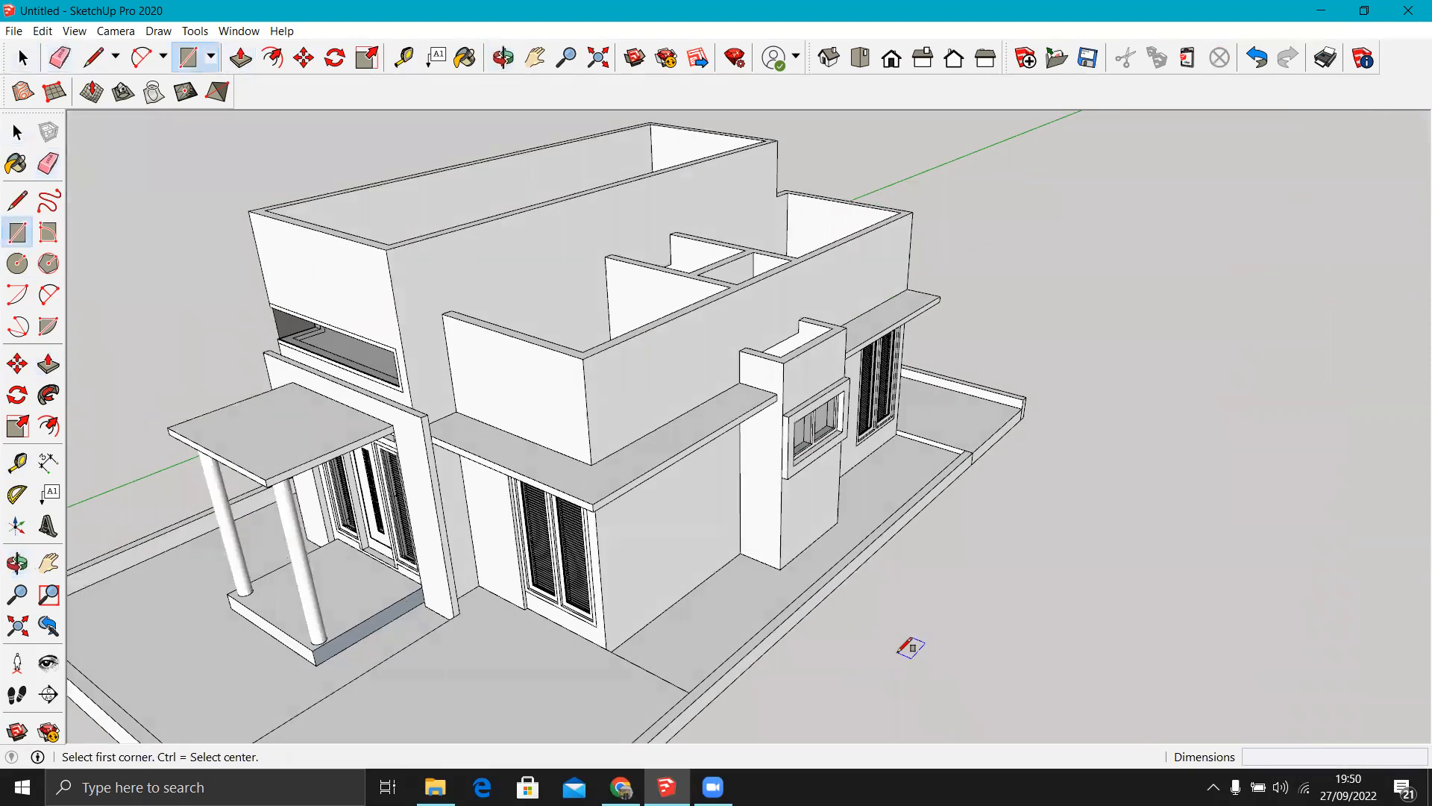
{"action": "left_click", "coordinate": [899, 647]}
{"action": "left_click", "coordinate": [1017, 608]}
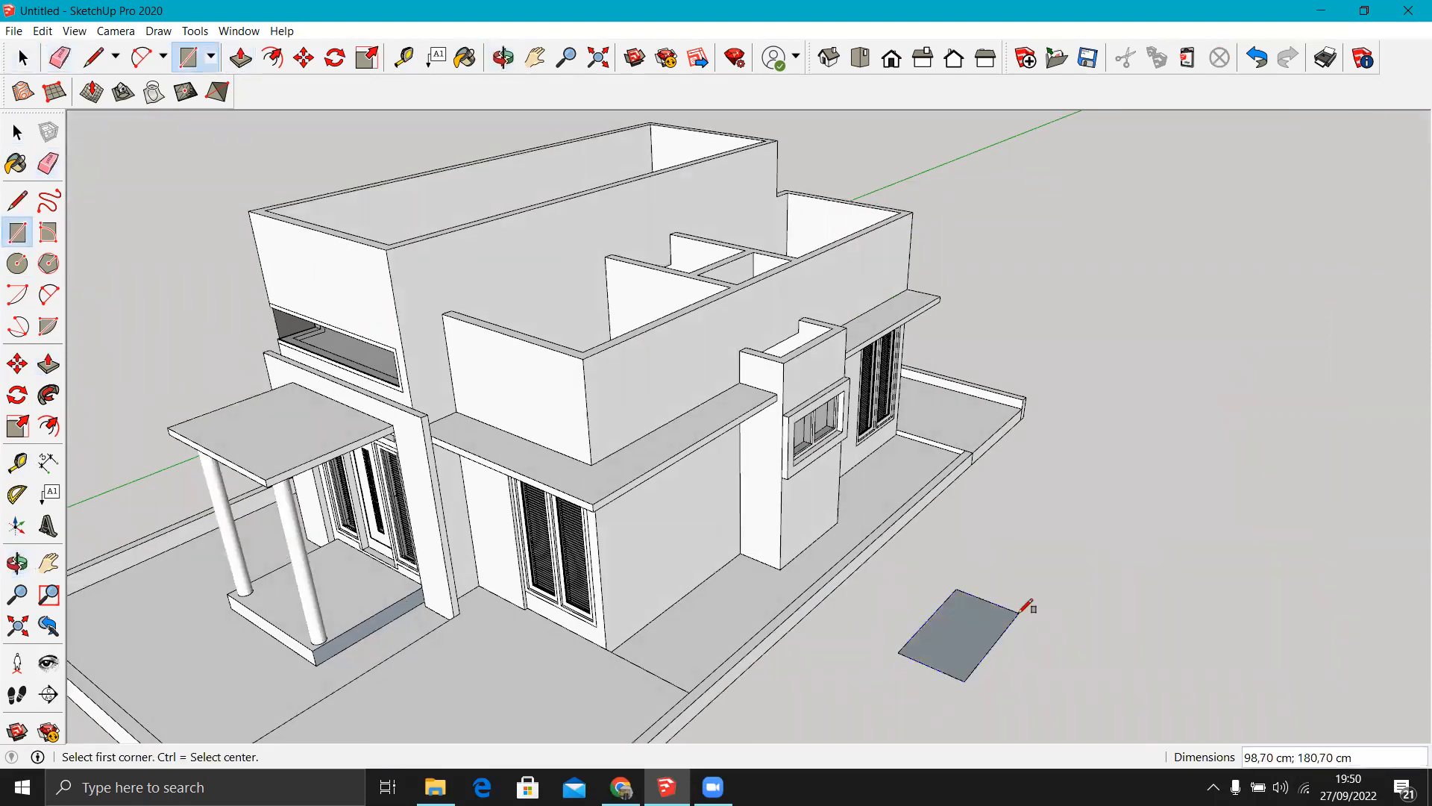
{"action": "key", "text": "space"}
Pull the ground rectangle up 10 cm into a slab and group the whole slab.
{"action": "scroll", "coordinate": [950, 646], "scroll_direction": "up", "scroll_amount": 1}
{"action": "key", "text": "p"}
{"action": "left_click_drag", "start_coordinate": [950, 646], "coordinate": [950, 630]}
{"action": "type", "text": "10"}
{"action": "key", "text": "Return"}
{"action": "key", "text": "space"}
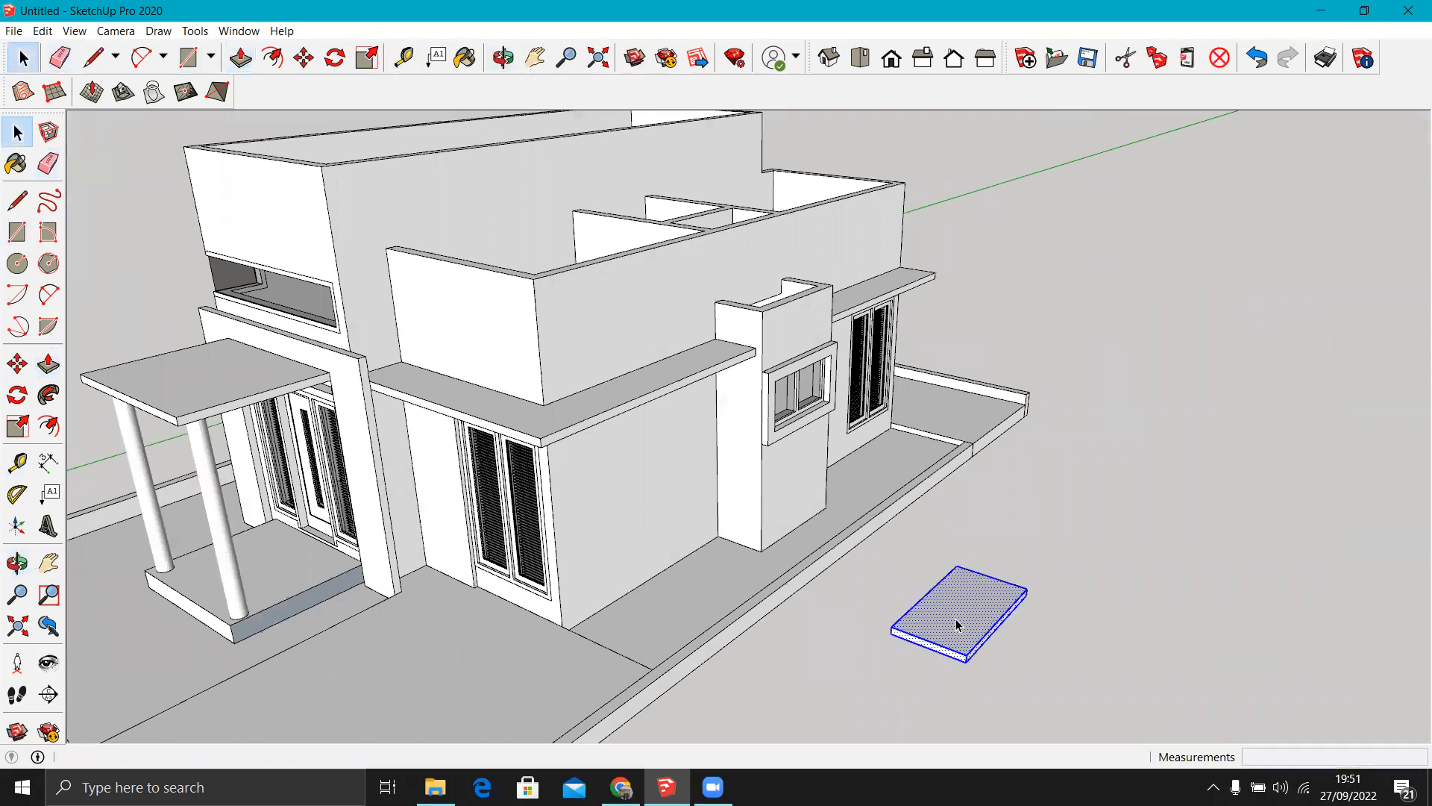
{"action": "right_click", "coordinate": [955, 623]}
{"action": "left_click", "coordinate": [1034, 517]}
Move the slab by its lower corner onto the open top of the side window projection.
{"action": "scroll", "coordinate": [910, 640], "scroll_direction": "up", "scroll_amount": 4}
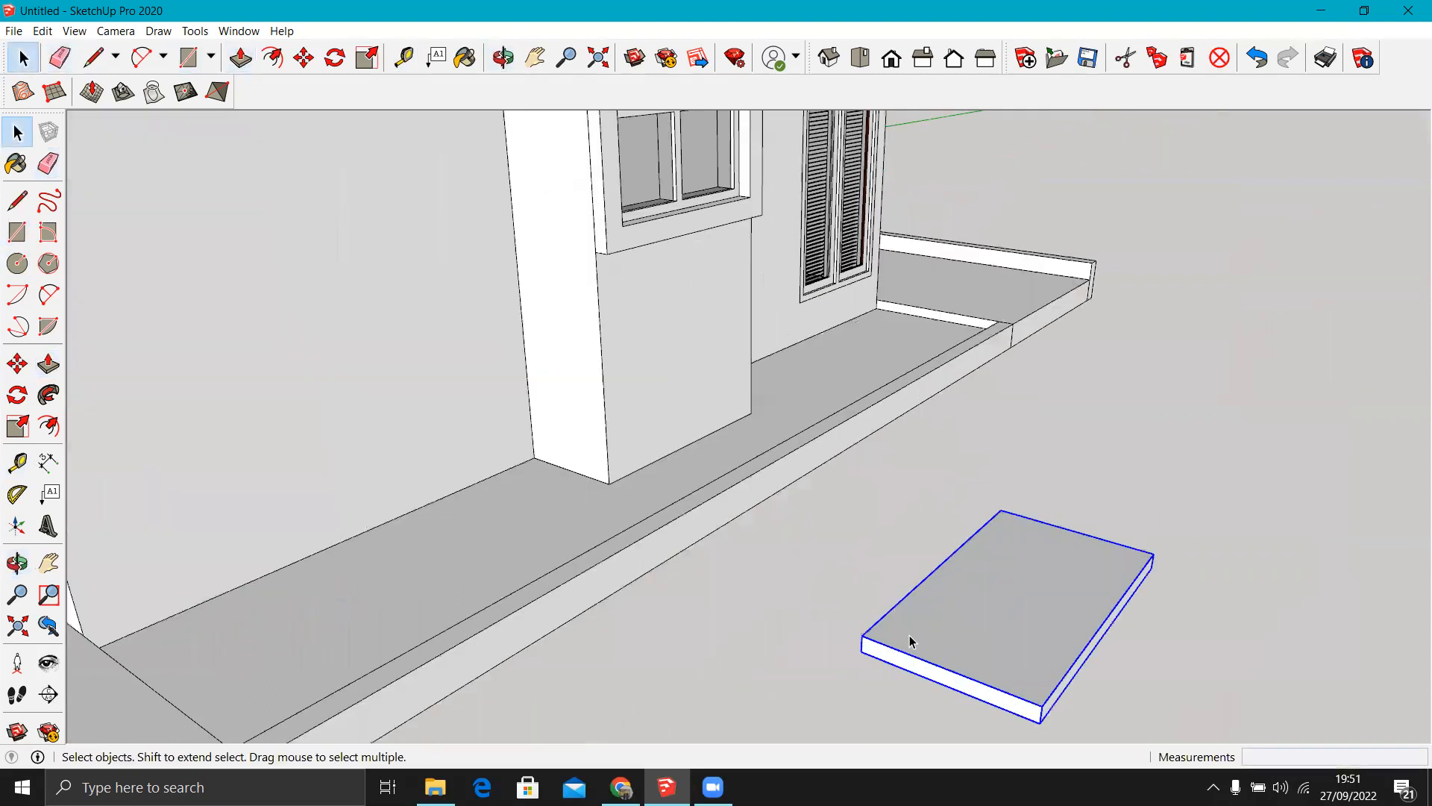
{"action": "scroll", "coordinate": [910, 640], "scroll_direction": "up", "scroll_amount": 2}
{"action": "key", "text": "m"}
{"action": "left_click", "coordinate": [838, 658]}
{"action": "scroll", "coordinate": [834, 634], "scroll_direction": "down", "scroll_amount": 6}
{"action": "scroll", "coordinate": [672, 285], "scroll_direction": "up", "scroll_amount": 2}
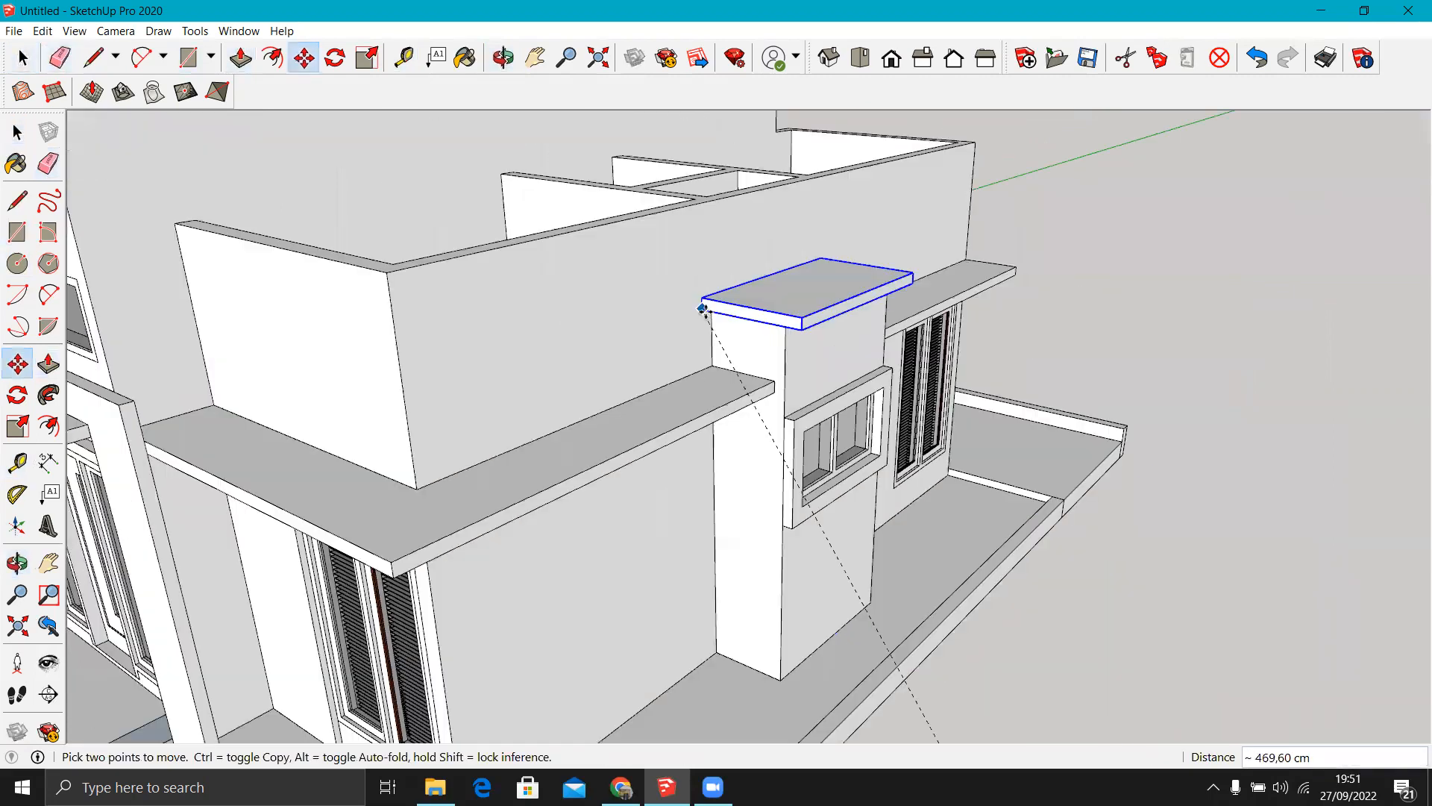
{"action": "scroll", "coordinate": [723, 321], "scroll_direction": "up", "scroll_amount": 3}
{"action": "left_click", "coordinate": [714, 298]}
Open the slab group and adjust its side face to fit the top of the window projection.
{"action": "key", "text": "space"}
{"action": "double_click", "coordinate": [1031, 330]}
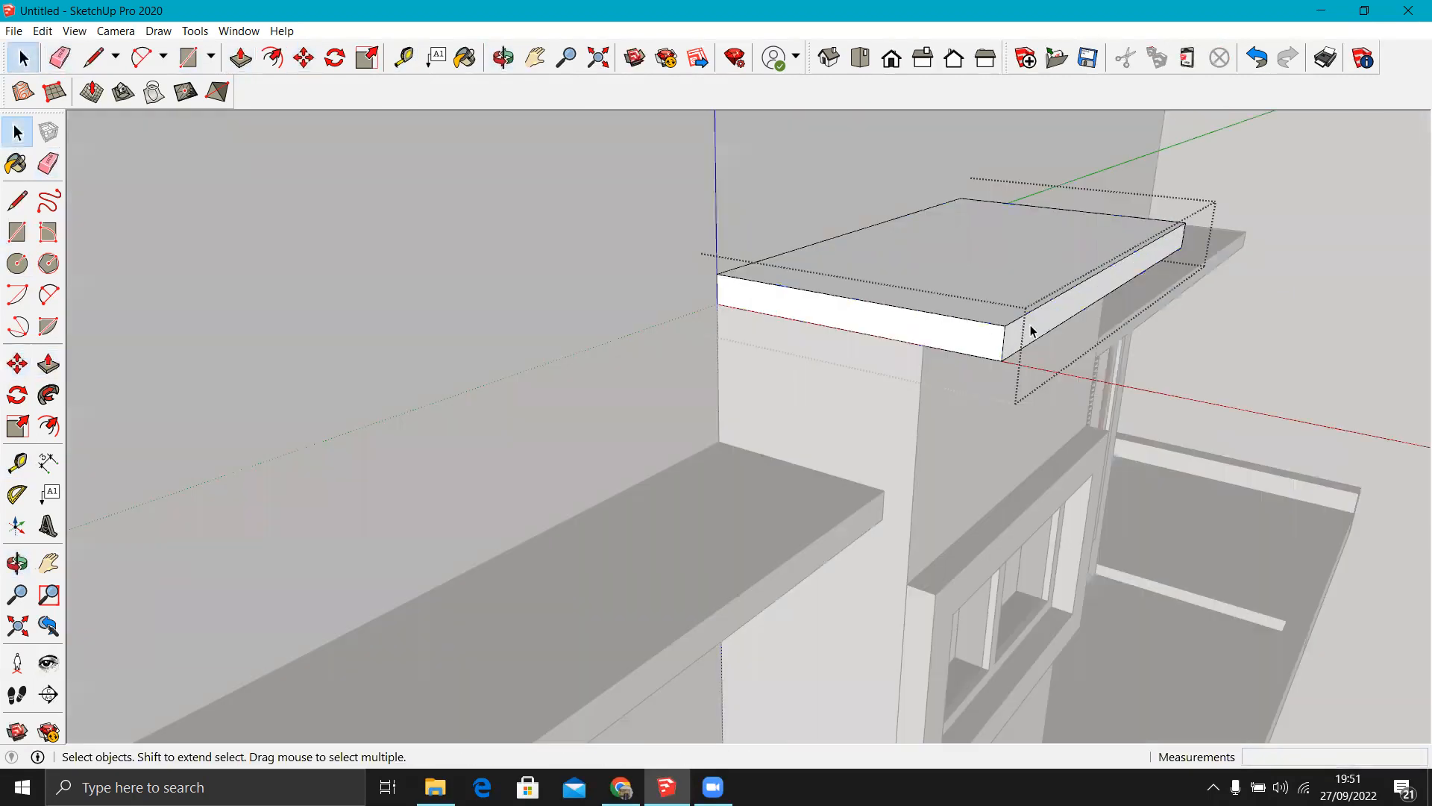
{"action": "key", "text": "p"}
{"action": "middle_click_drag", "start_coordinate": [943, 390], "coordinate": [623, 307]}
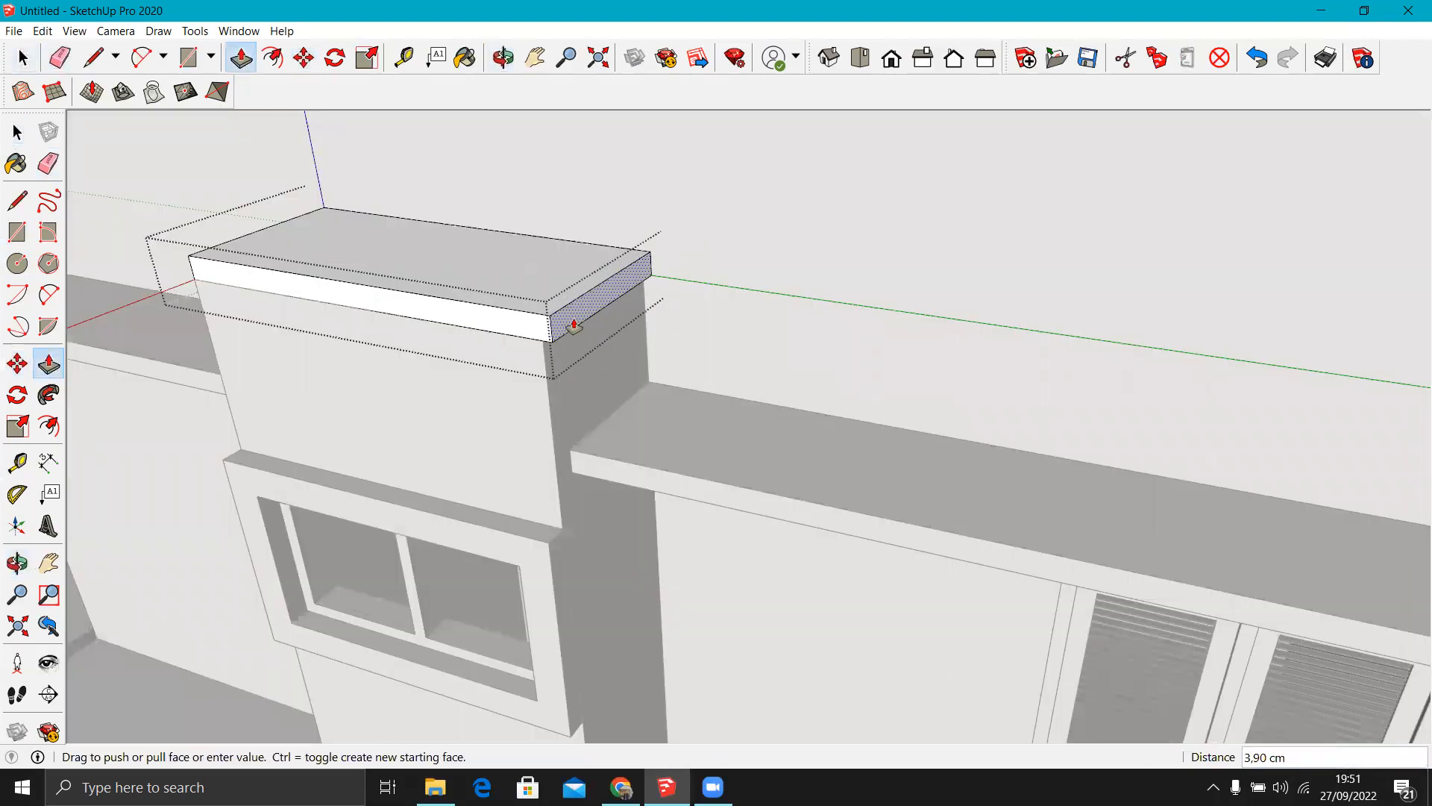
{"action": "left_click", "coordinate": [544, 327]}
{"action": "scroll", "coordinate": [746, 384], "scroll_direction": "down", "scroll_amount": 2}
{"action": "middle_click_drag", "start_coordinate": [960, 358], "coordinate": [907, 273]}
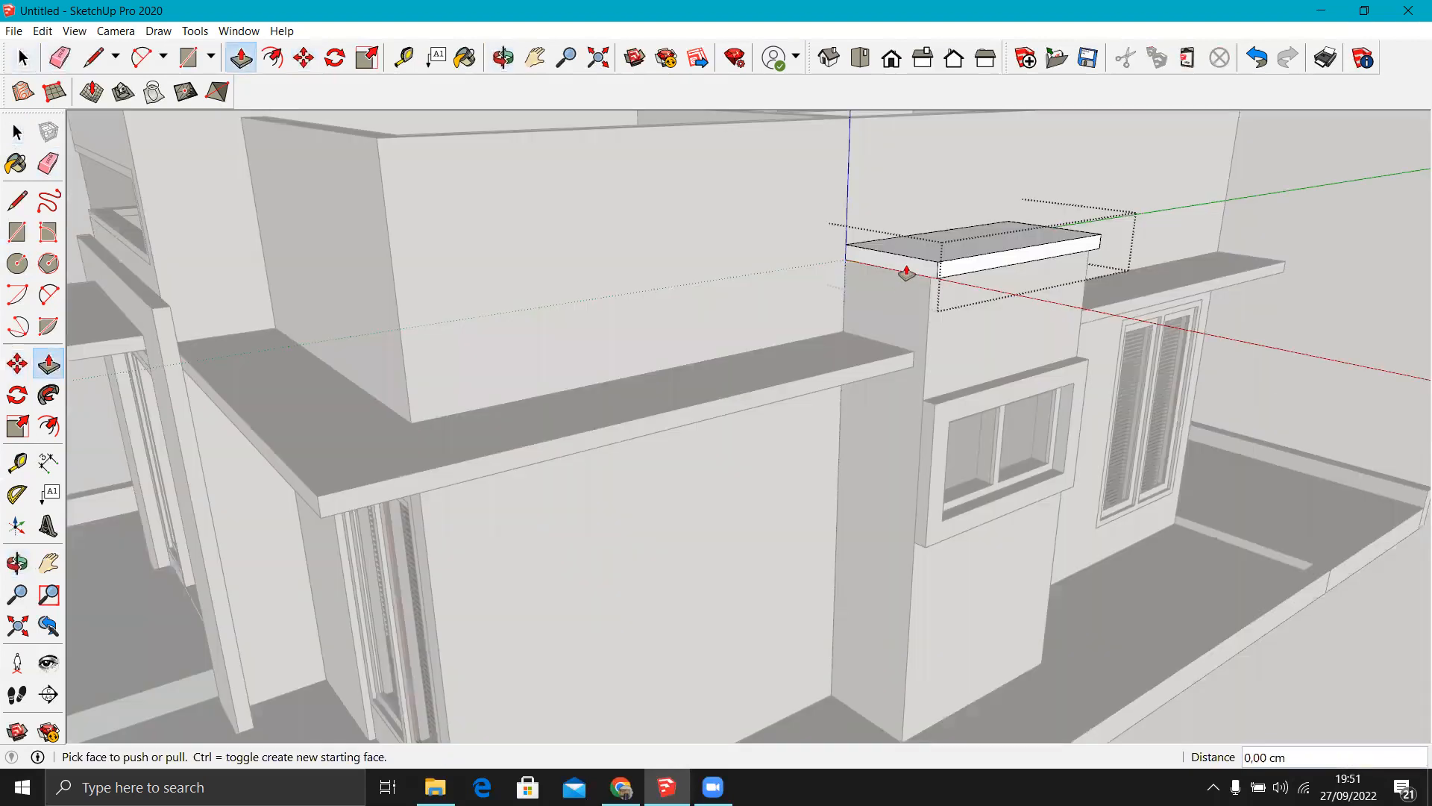
{"action": "scroll", "coordinate": [906, 273], "scroll_direction": "up", "scroll_amount": 2}
{"action": "key", "text": "space"}
Use Move to bring the projection's roof slab onto the outer front corner of the open-topped wing with the recessed door.
{"action": "scroll", "coordinate": [1081, 438], "scroll_direction": "down", "scroll_amount": 5}
{"action": "middle_click_drag", "start_coordinate": [1081, 438], "coordinate": [1320, 548]}
{"action": "scroll", "coordinate": [599, 309], "scroll_direction": "up", "scroll_amount": 3}
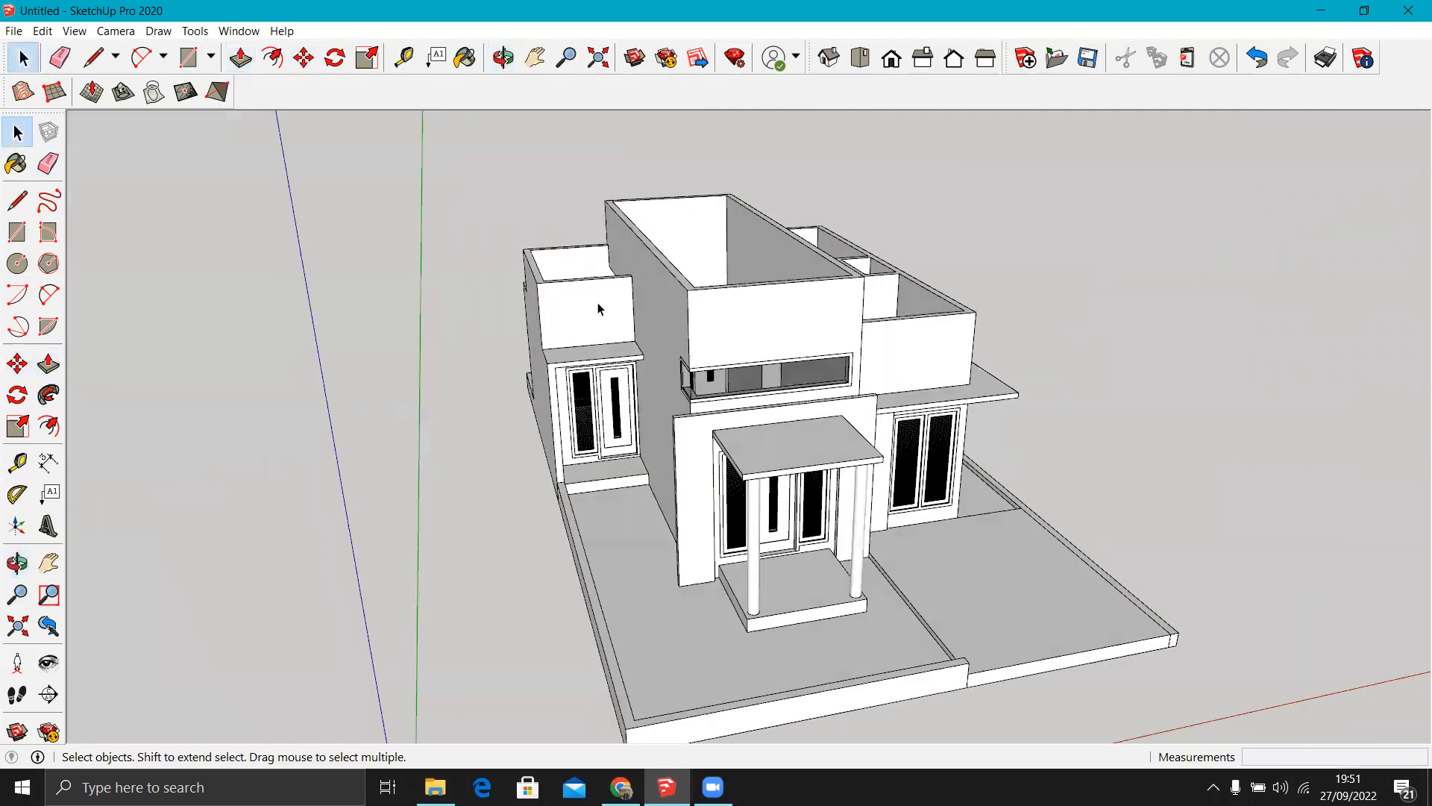
{"action": "middle_click_drag", "start_coordinate": [1021, 399], "coordinate": [734, 423]}
{"action": "scroll", "coordinate": [963, 369], "scroll_direction": "up", "scroll_amount": 3}
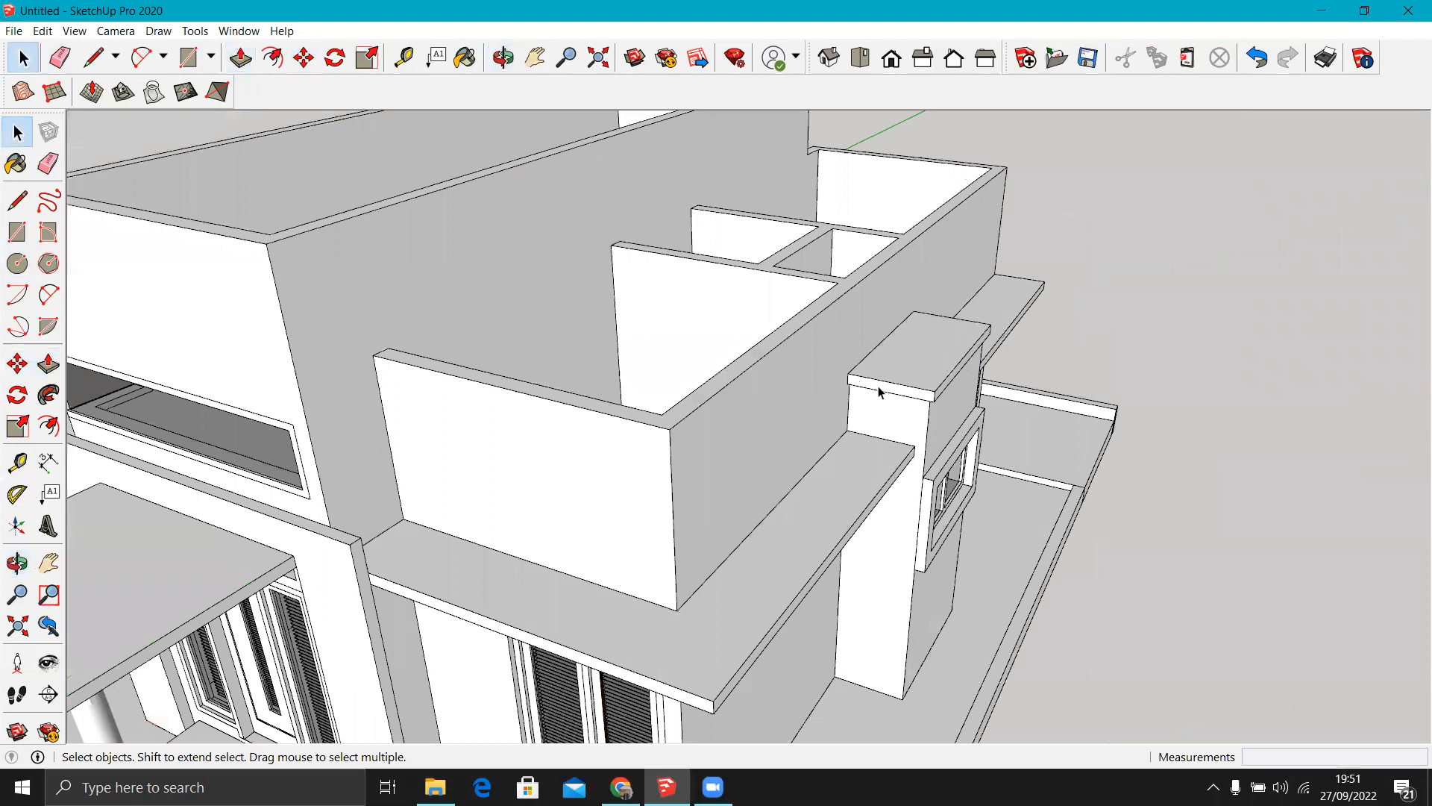
{"action": "scroll", "coordinate": [879, 388], "scroll_direction": "up", "scroll_amount": 3}
{"action": "left_click", "coordinate": [810, 400]}
{"action": "key", "text": "m"}
{"action": "left_click", "coordinate": [772, 372]}
{"action": "scroll", "coordinate": [1125, 414], "scroll_direction": "down", "scroll_amount": 6}
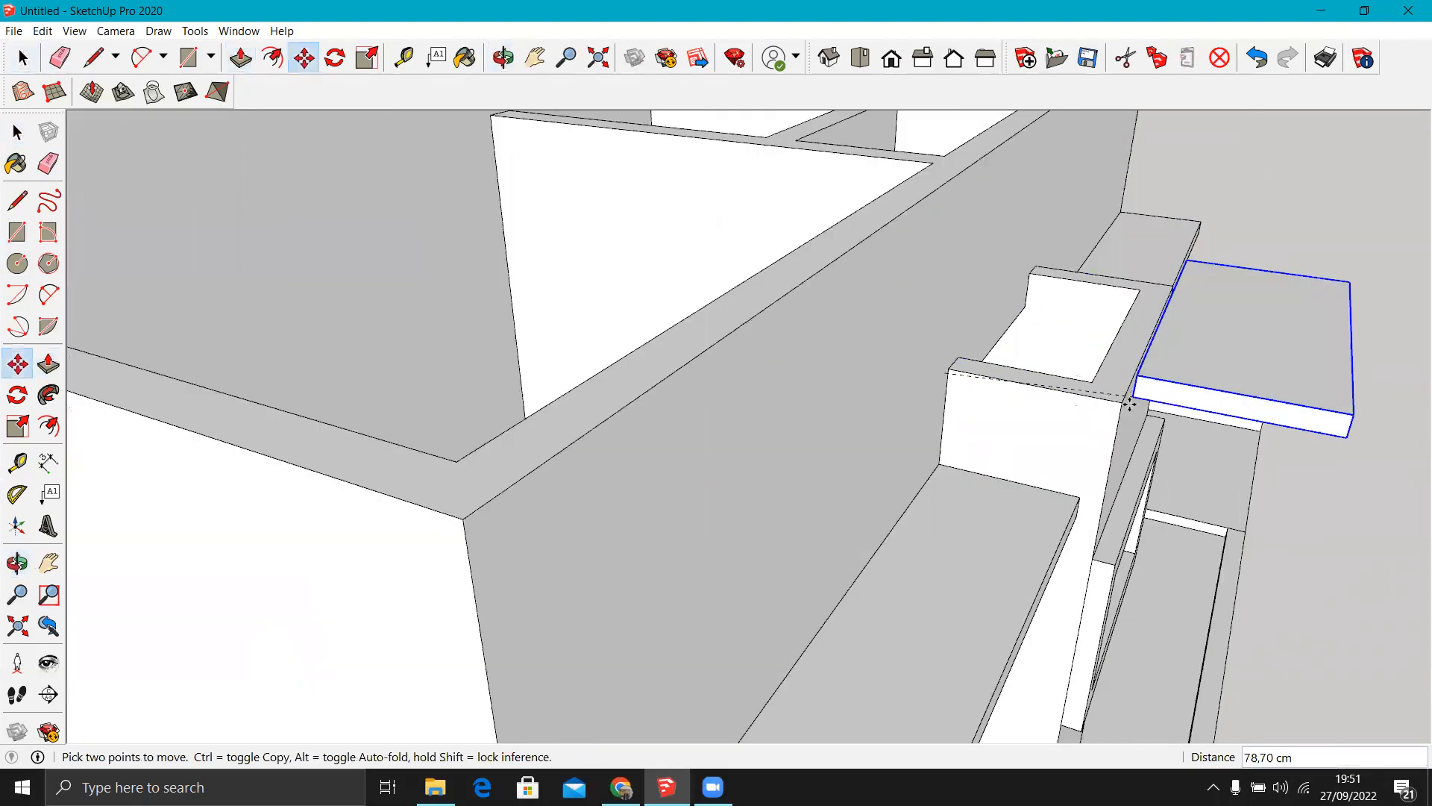
{"action": "middle_click_drag", "start_coordinate": [913, 356], "coordinate": [1049, 378]}
{"action": "scroll", "coordinate": [643, 293], "scroll_direction": "up", "scroll_amount": 4}
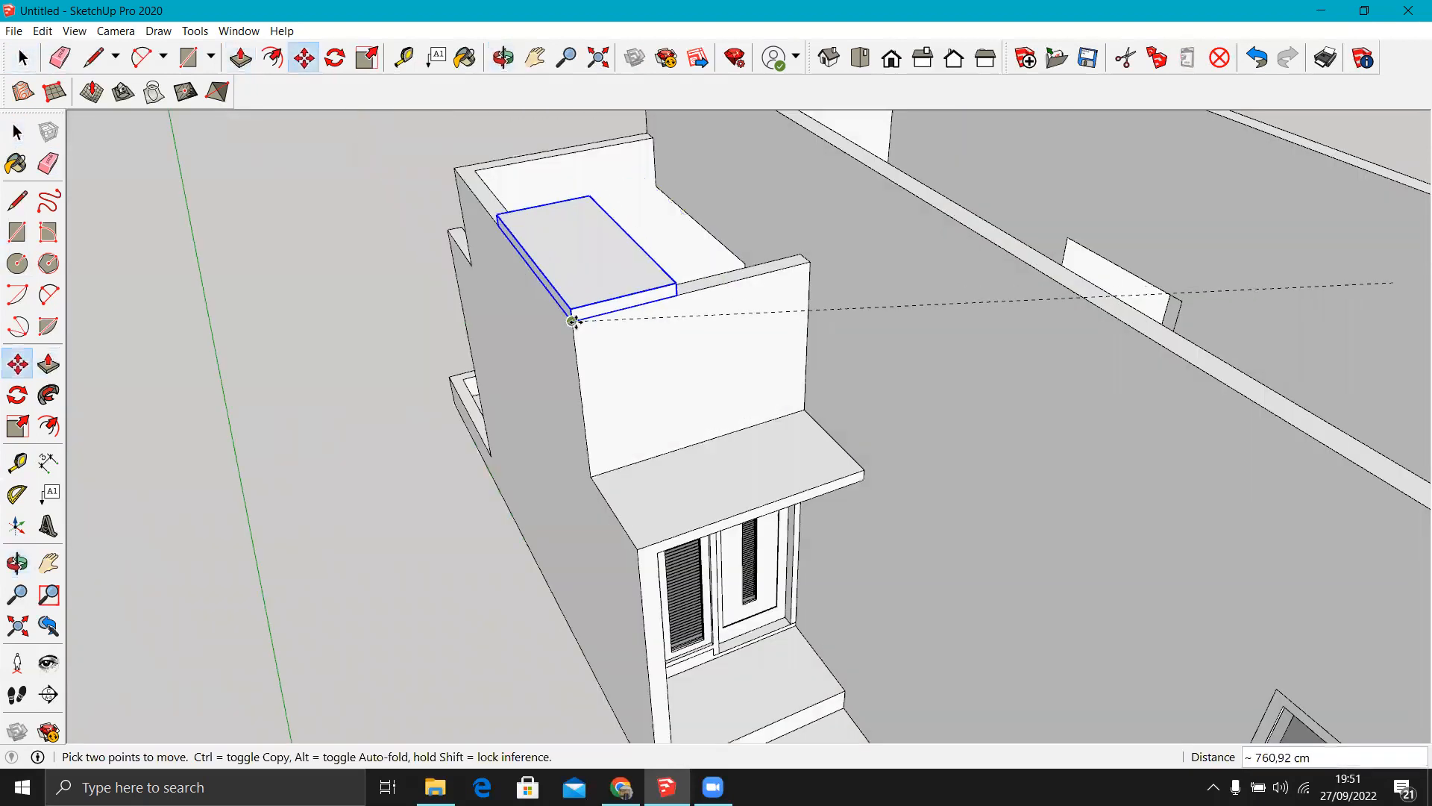
{"action": "left_click", "coordinate": [574, 321]}
Open the placed slab for editing and extend its long inner side 112.5 cm across the wing to the main house wall.
{"action": "key", "text": "space"}
{"action": "scroll", "coordinate": [649, 293], "scroll_direction": "up", "scroll_amount": 2}
{"action": "double_click", "coordinate": [654, 291]}
{"action": "middle_click_drag", "start_coordinate": [614, 304], "coordinate": [537, 240]}
{"action": "scroll", "coordinate": [531, 246], "scroll_direction": "up", "scroll_amount": 4}
{"action": "middle_click_drag", "start_coordinate": [602, 368], "coordinate": [450, 311]}
{"action": "double_click", "coordinate": [450, 311]}
{"action": "scroll", "coordinate": [458, 347], "scroll_direction": "up", "scroll_amount": 3}
{"action": "key", "text": "p"}
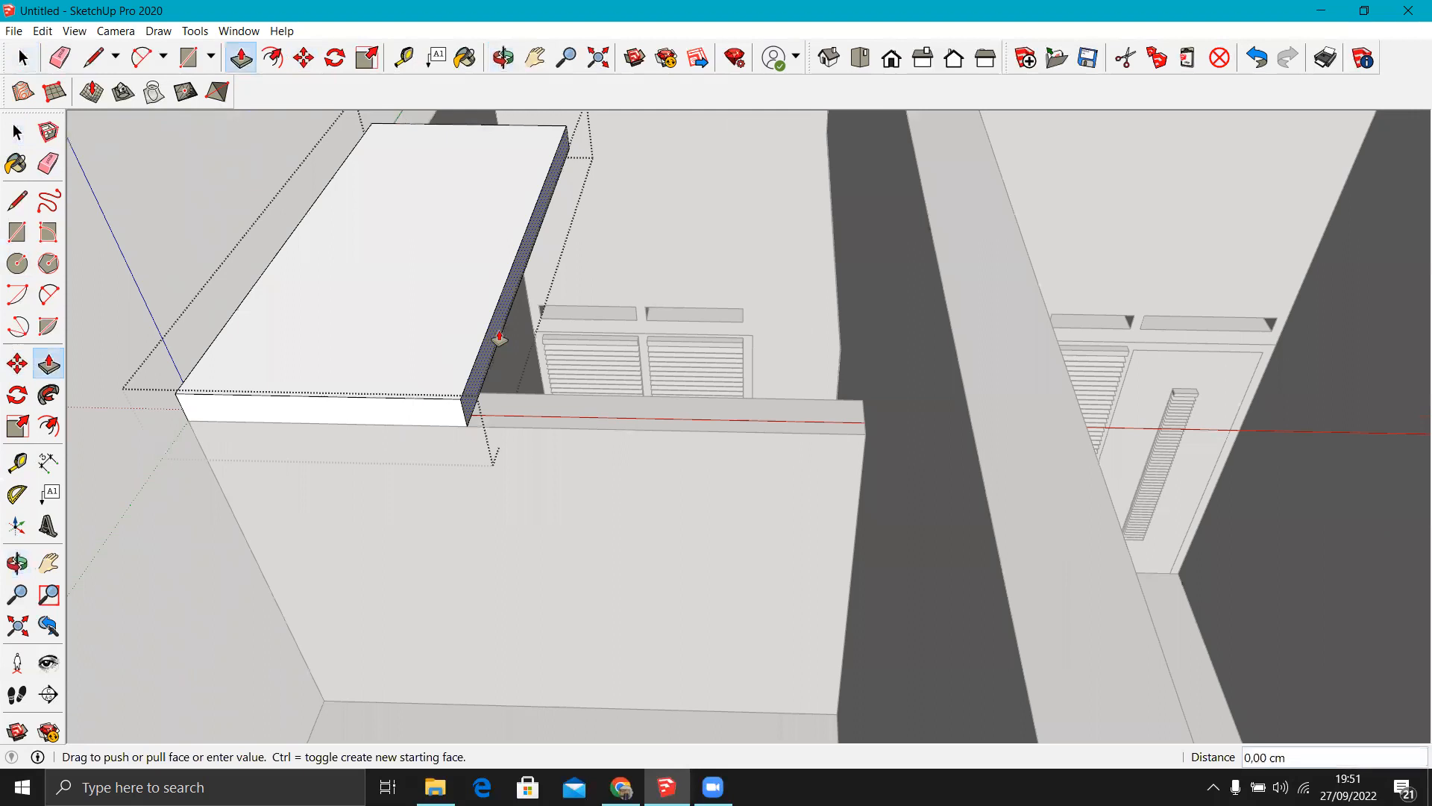
{"action": "left_click", "coordinate": [498, 336]}
{"action": "left_click", "coordinate": [869, 243]}
Extend the slab's rear face to the back edge of the wing so it covers the open top.
{"action": "middle_click_drag", "start_coordinate": [870, 243], "coordinate": [1100, 333]}
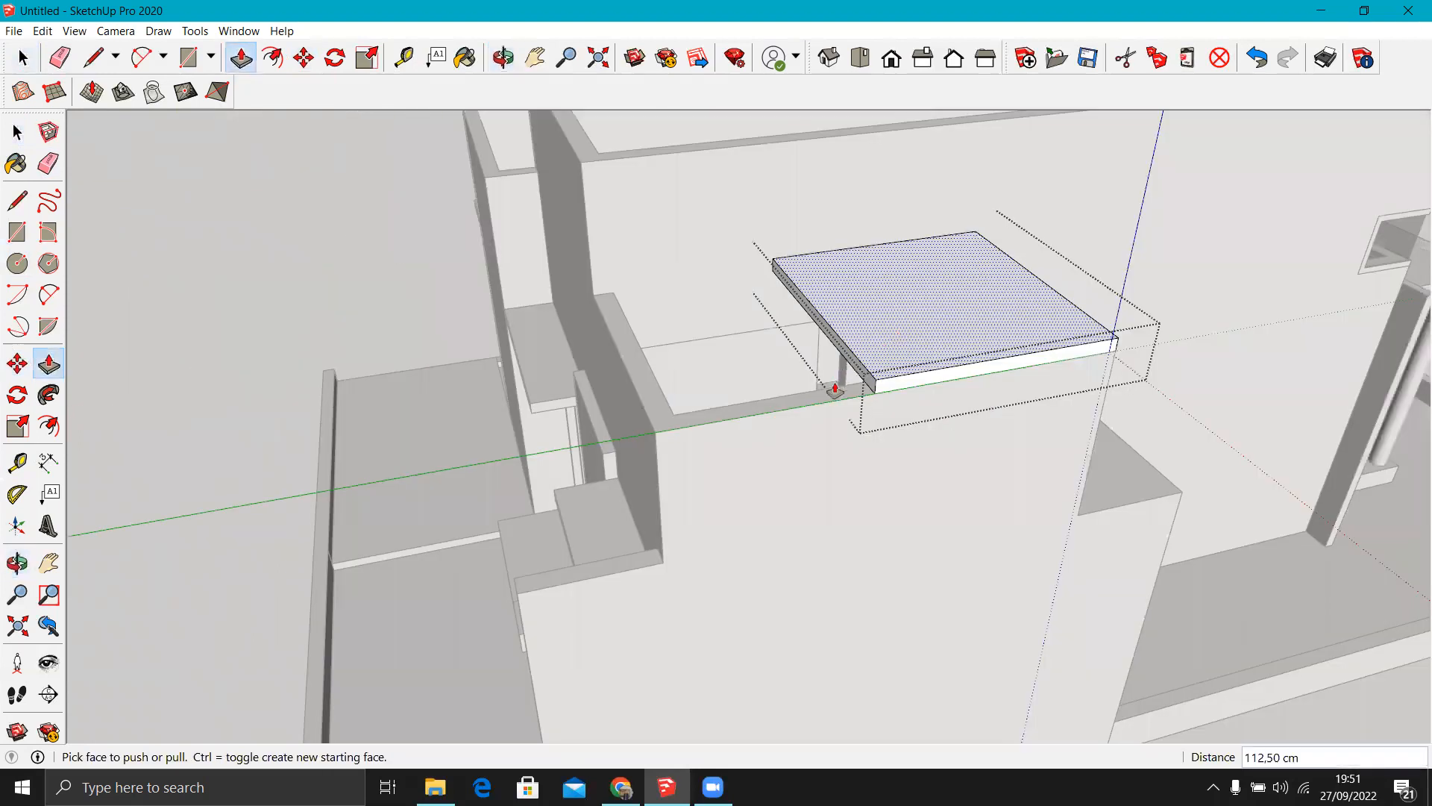
{"action": "scroll", "coordinate": [836, 387], "scroll_direction": "up", "scroll_amount": 3}
{"action": "left_click", "coordinate": [836, 385]}
{"action": "left_click", "coordinate": [502, 503]}
Extend the exposed faces of the wing's roof slab 5 cm outward with Push/Pull to form an overhang.
{"action": "middle_click_drag", "start_coordinate": [501, 503], "coordinate": [217, 358]}
{"action": "scroll", "coordinate": [729, 339], "scroll_direction": "down", "scroll_amount": 1}
{"action": "left_click", "coordinate": [718, 345]}
{"action": "type", "text": "5"}
{"action": "key", "text": "Return"}
{"action": "left_click", "coordinate": [746, 345]}
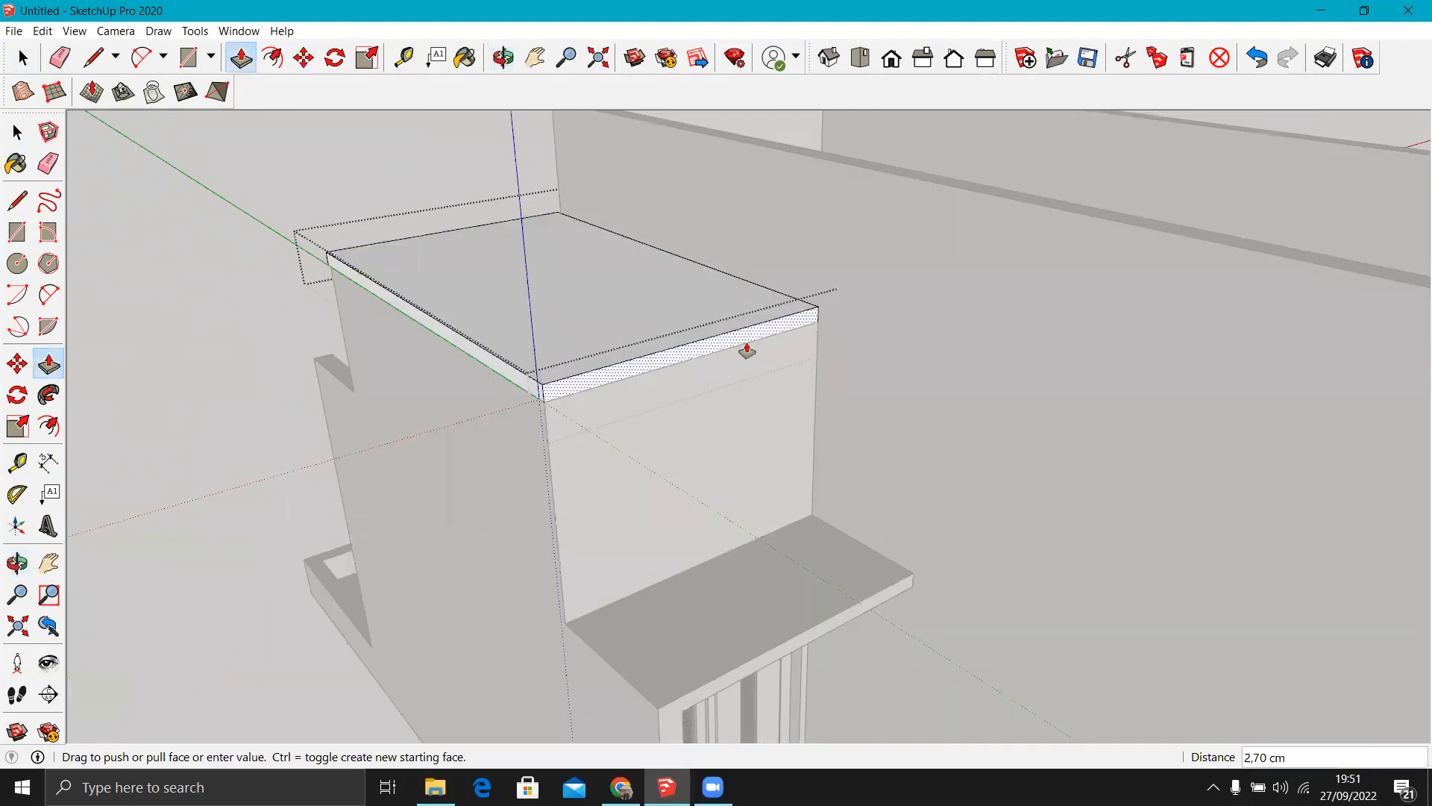
{"action": "type", "text": "5"}
{"action": "key", "text": "Return"}
{"action": "scroll", "coordinate": [748, 383], "scroll_direction": "down", "scroll_amount": 4}
{"action": "middle_click_drag", "start_coordinate": [445, 398], "coordinate": [1256, 425]}
{"action": "scroll", "coordinate": [833, 363], "scroll_direction": "up", "scroll_amount": 2}
{"action": "middle_click_drag", "start_coordinate": [704, 347], "coordinate": [1115, 310]}
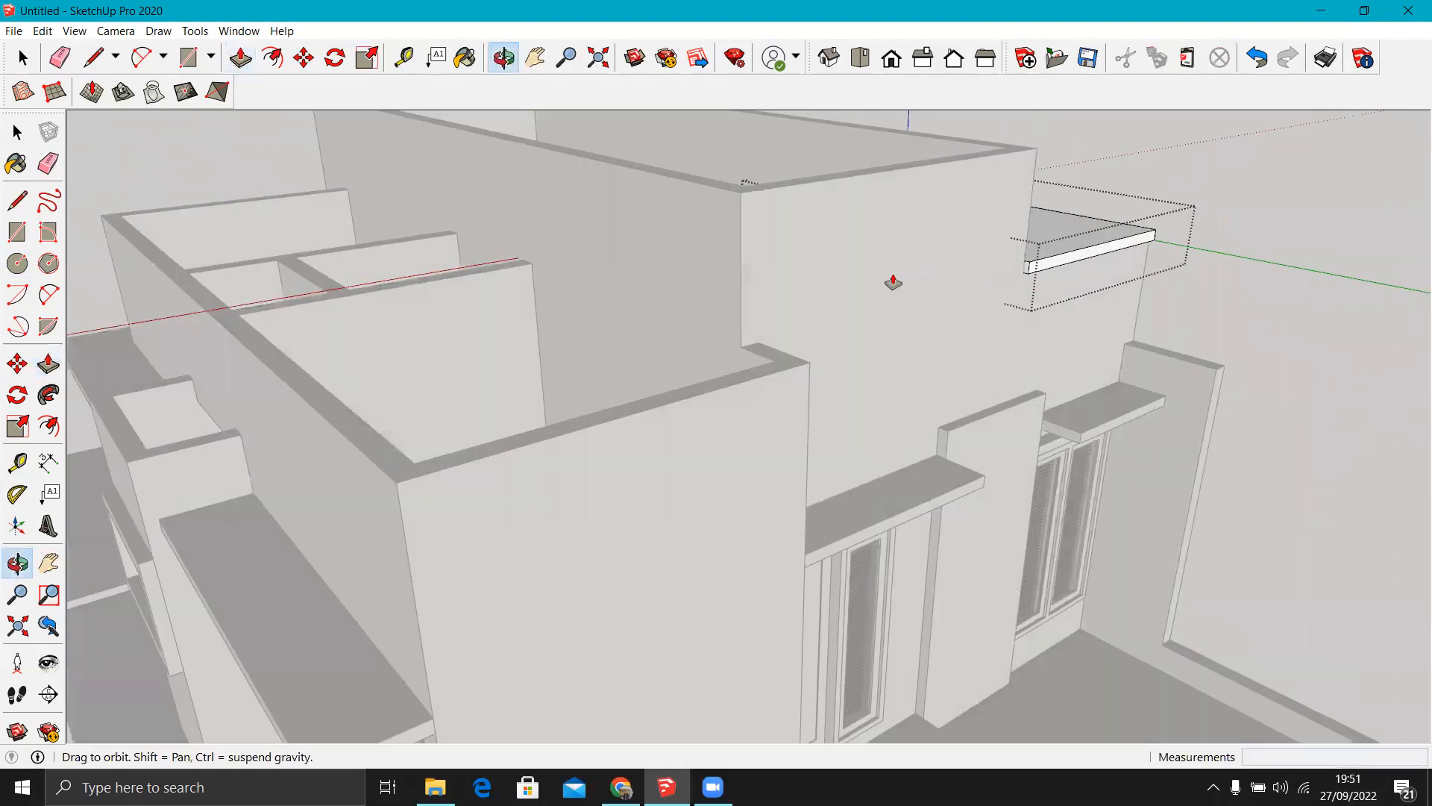
Place a 35° protractor guide rising from the rear top corner of the main house's side wall.
{"action": "scroll", "coordinate": [901, 409], "scroll_direction": "down", "scroll_amount": 5}
{"action": "middle_click_drag", "start_coordinate": [901, 409], "coordinate": [669, 470]}
{"action": "scroll", "coordinate": [665, 387], "scroll_direction": "up", "scroll_amount": 6}
{"action": "left_click_drag", "start_coordinate": [1100, 376], "coordinate": [847, 378]}
{"action": "key", "text": "space"}
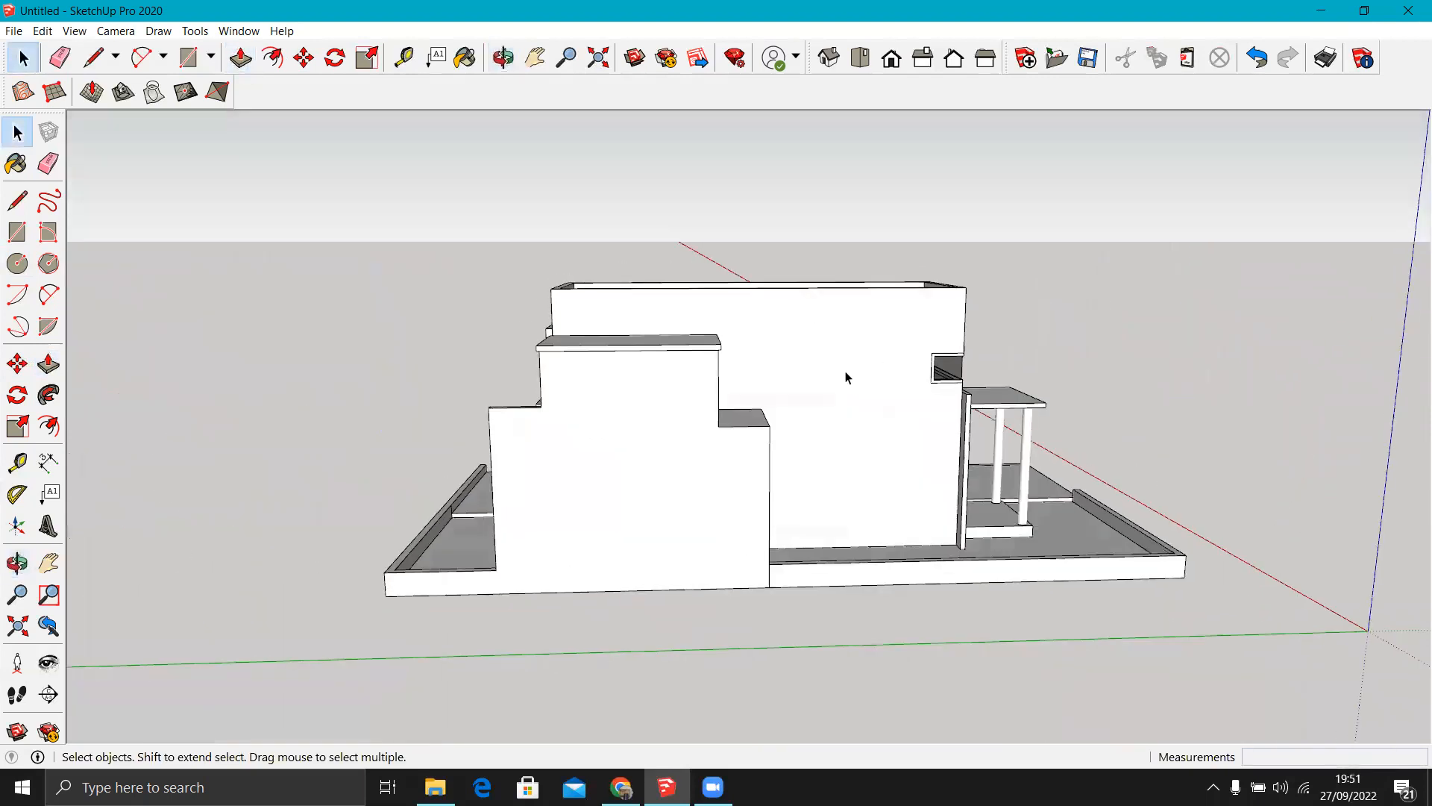
{"action": "left_click", "coordinate": [17, 500]}
{"action": "left_click", "coordinate": [552, 288]}
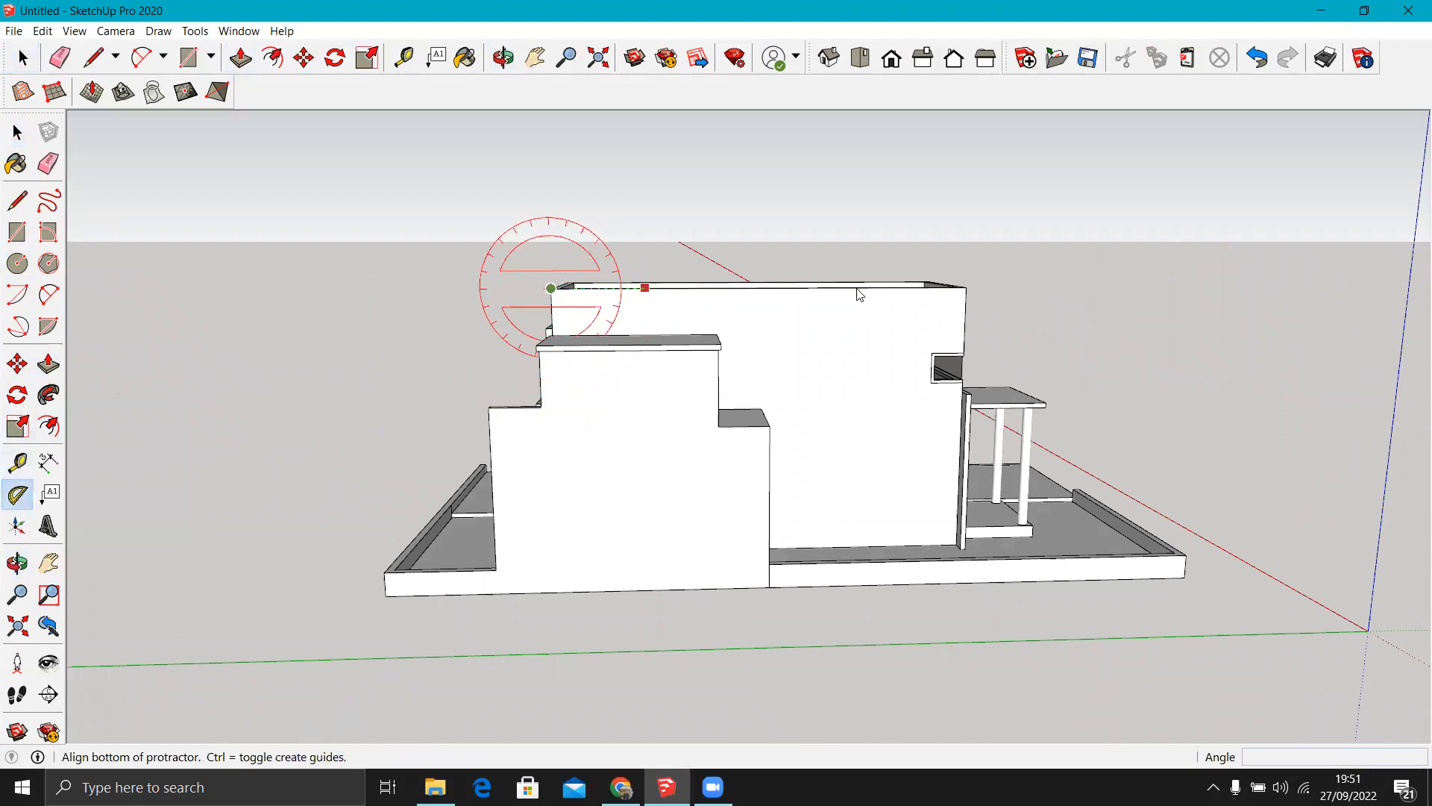
{"action": "left_click", "coordinate": [968, 289]}
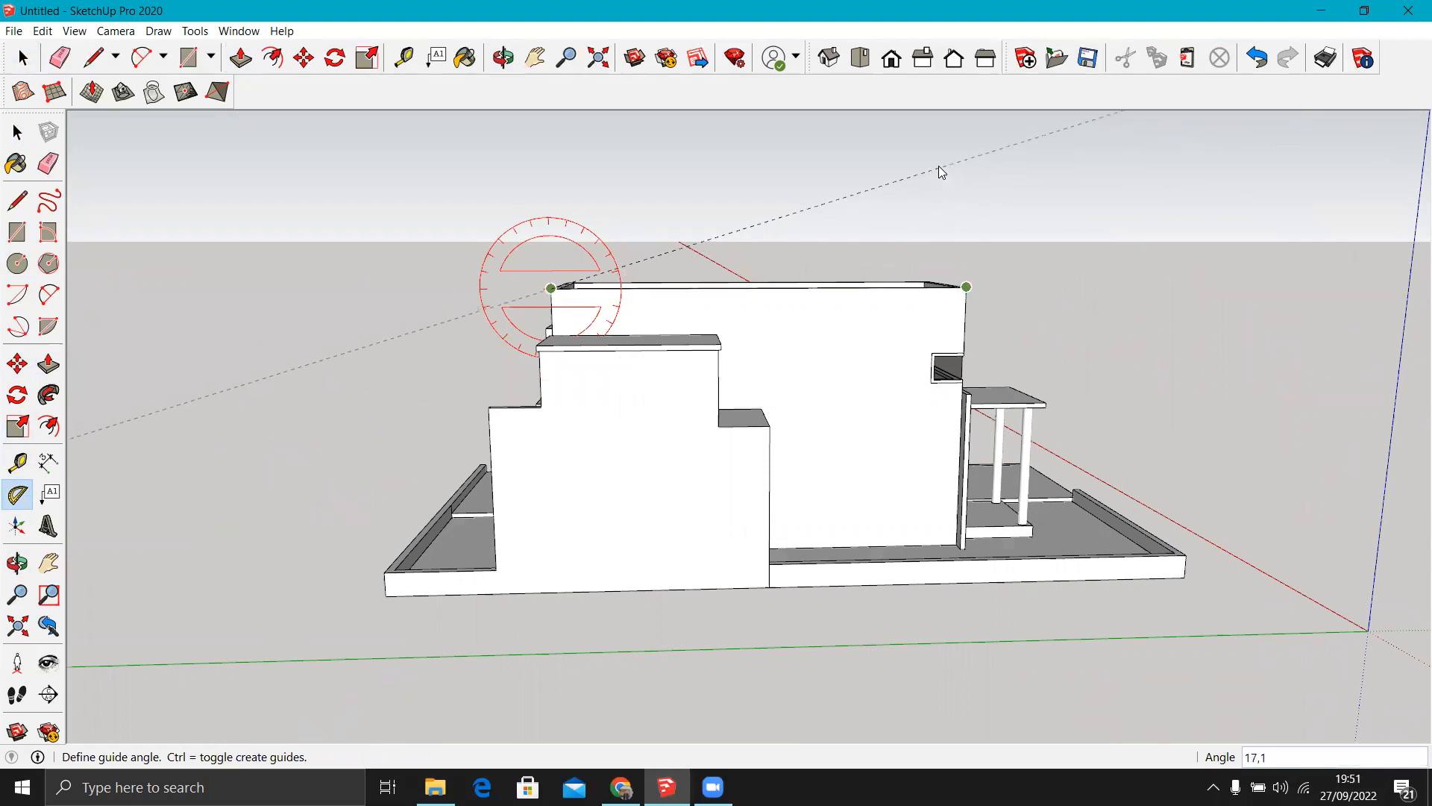
{"action": "type", "text": "35"}
{"action": "key", "text": "Return"}
Place an opposing 35° protractor guide from the front top corner of the same side wall.
{"action": "left_click", "coordinate": [967, 287]}
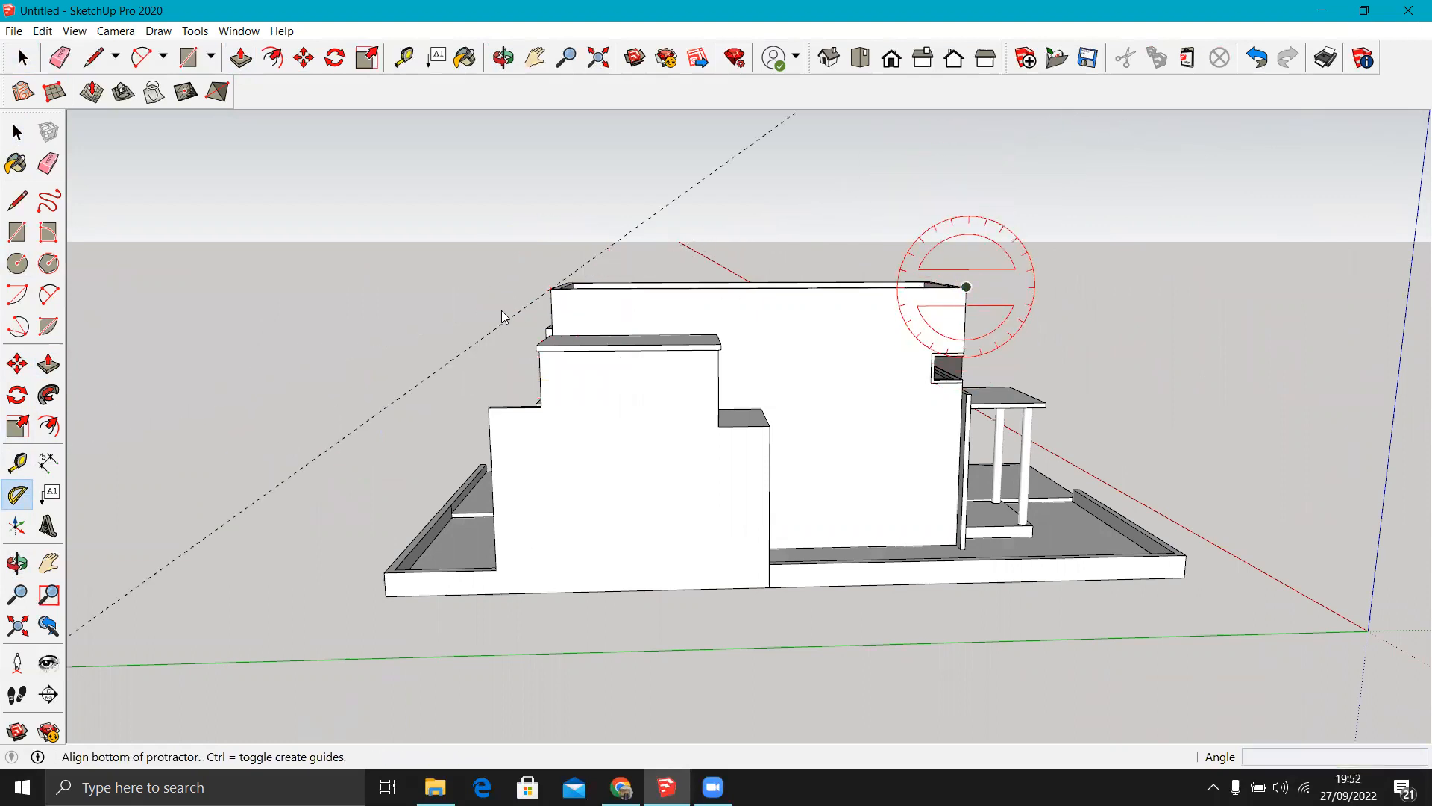
{"action": "left_click", "coordinate": [552, 290]}
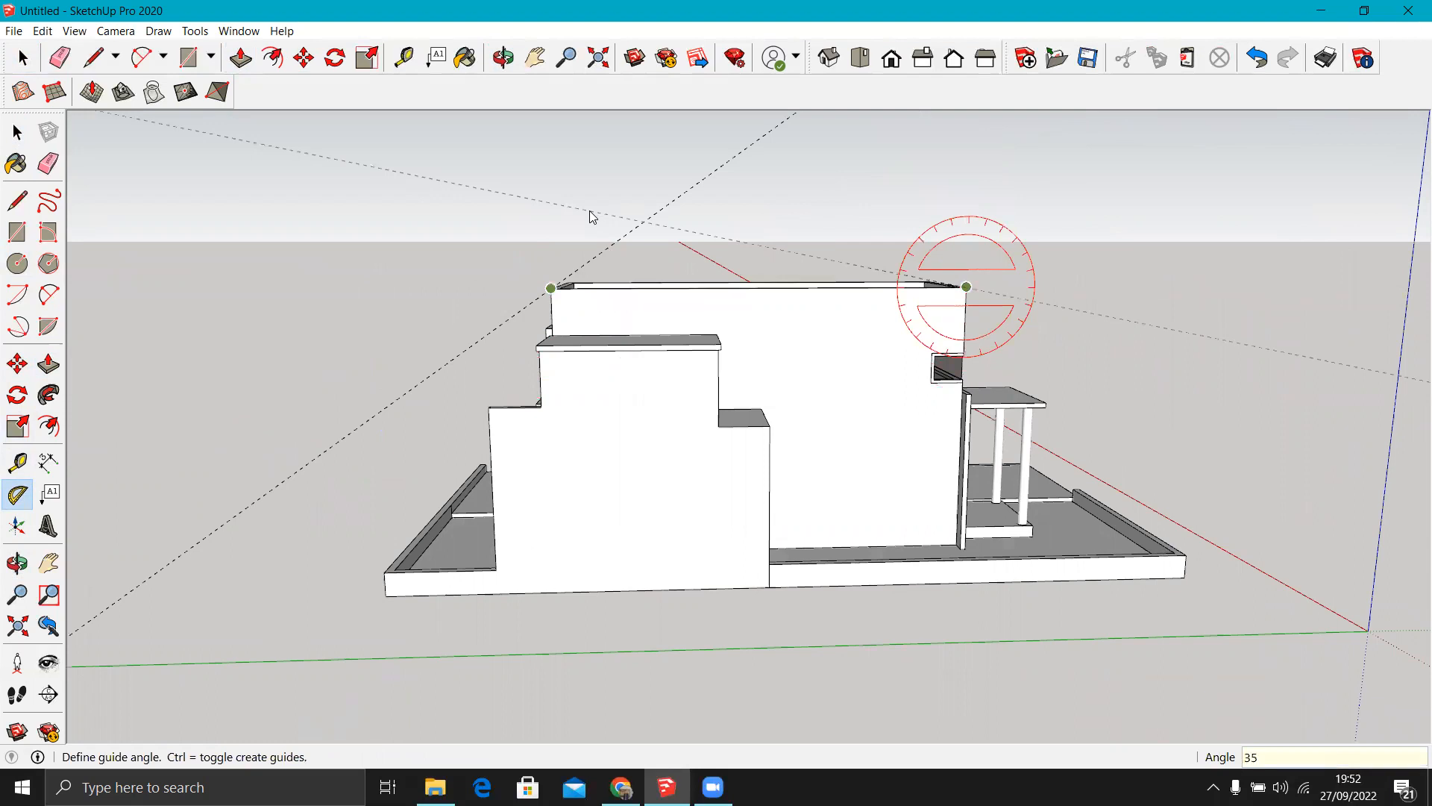
{"action": "key", "text": "Return"}
{"action": "scroll", "coordinate": [632, 462], "scroll_direction": "down", "scroll_amount": 3}
{"action": "scroll", "coordinate": [690, 352], "scroll_direction": "up", "scroll_amount": 2}
{"action": "middle_click_drag", "start_coordinate": [691, 354], "coordinate": [681, 325]}
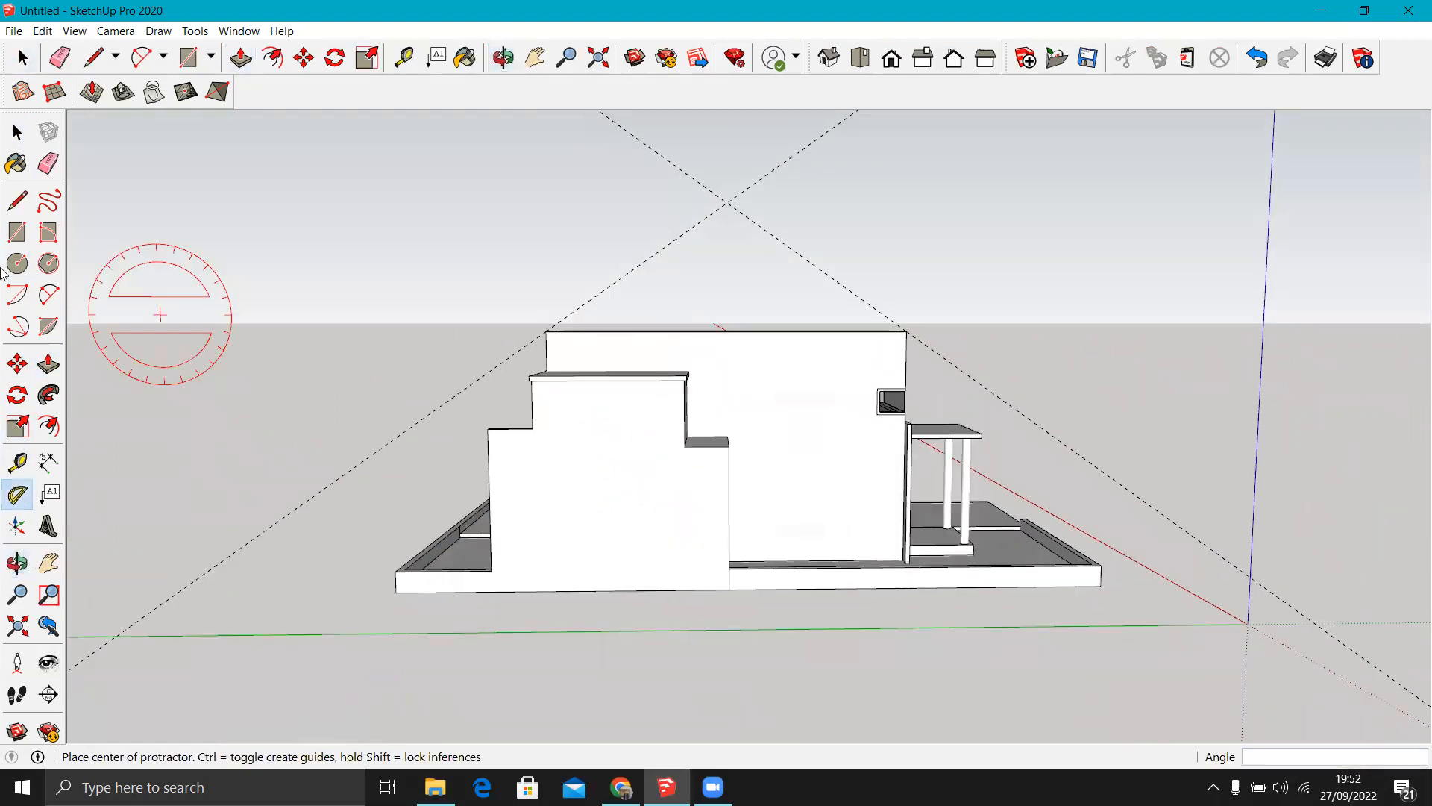
Draw the triangular gable along the two guides on top of the main house's side wall, and erase the guides.
{"action": "left_click", "coordinate": [17, 202]}
{"action": "left_click", "coordinate": [547, 330]}
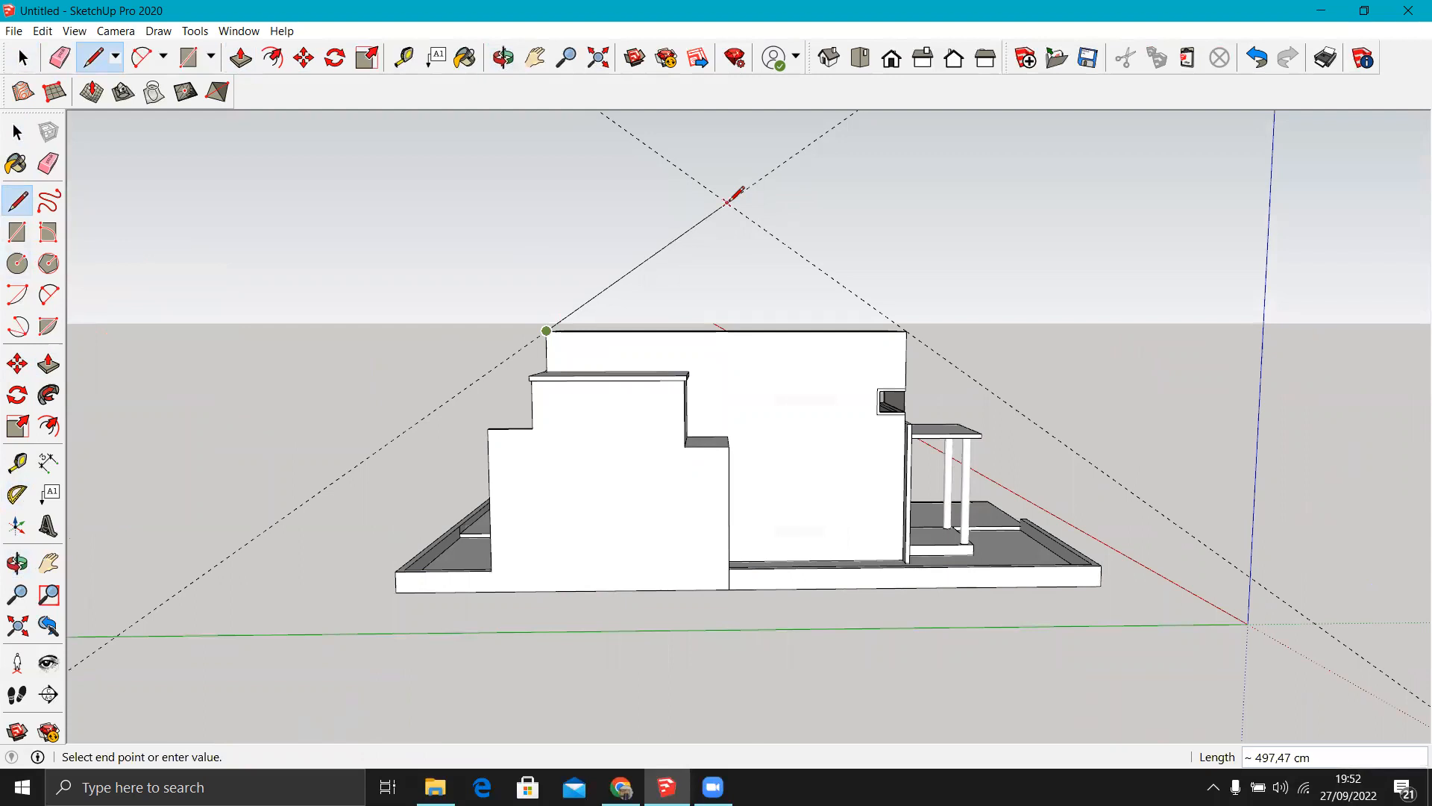
{"action": "left_click", "coordinate": [907, 330]}
{"action": "middle_click_drag", "start_coordinate": [907, 330], "coordinate": [657, 282]}
{"action": "key", "text": "e"}
{"action": "left_click_drag", "start_coordinate": [682, 201], "coordinate": [634, 200]}
{"action": "middle_click_drag", "start_coordinate": [614, 310], "coordinate": [646, 373]}
{"action": "key", "text": "space"}
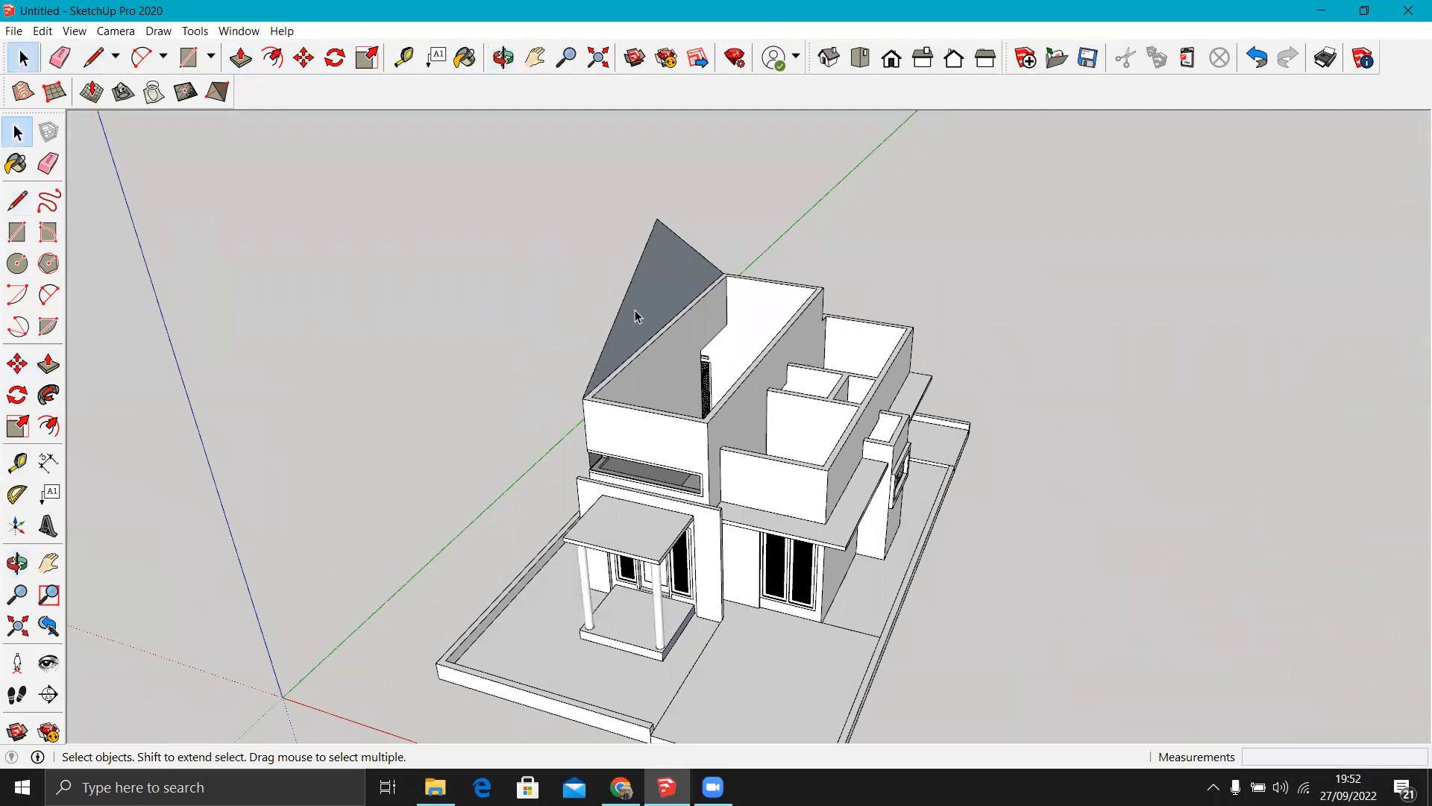
Copy the triangular gable face from its front corner onto the outer front corner of the opposite side wall.
{"action": "left_click", "coordinate": [638, 321]}
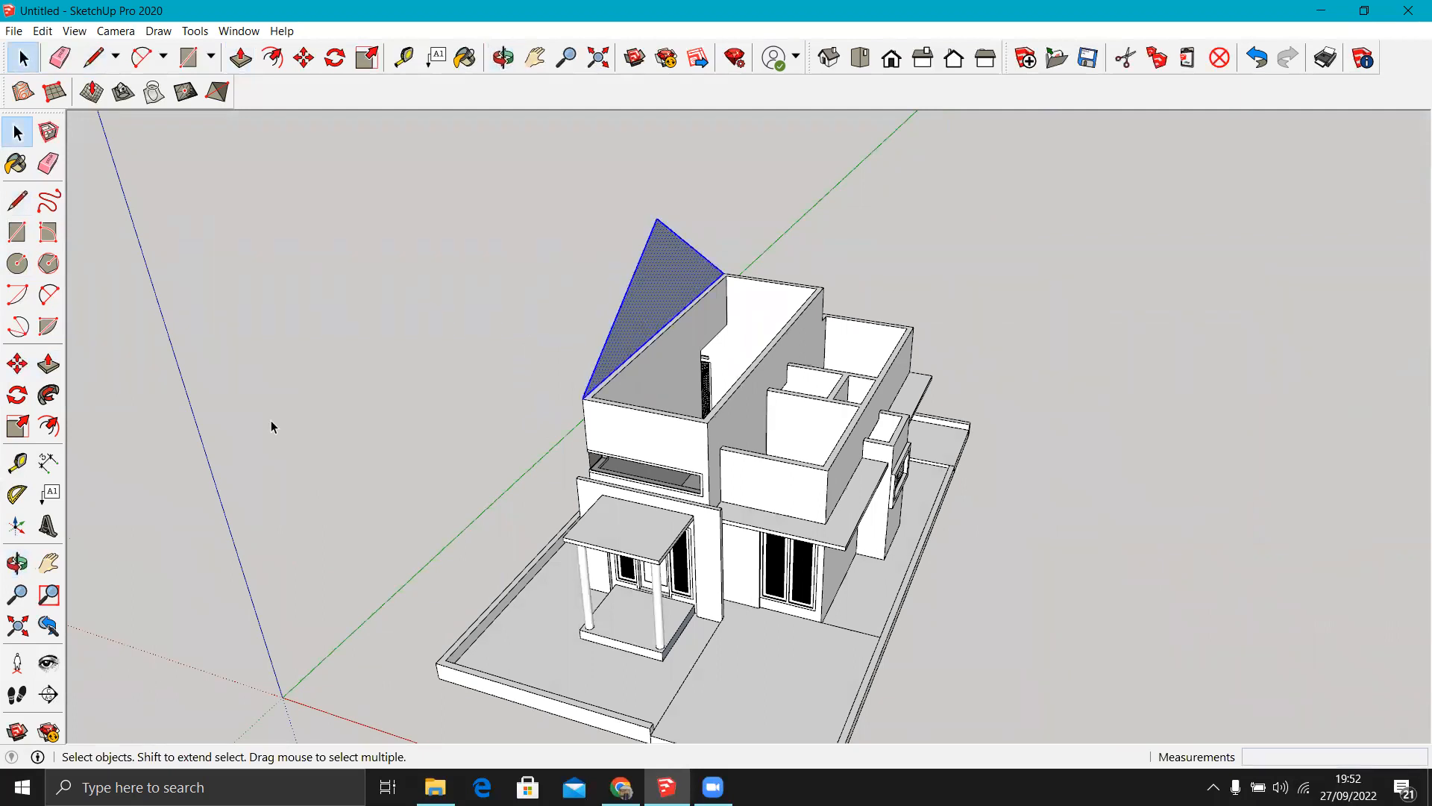
{"action": "left_click", "coordinate": [18, 365]}
{"action": "scroll", "coordinate": [552, 414], "scroll_direction": "up", "scroll_amount": 3}
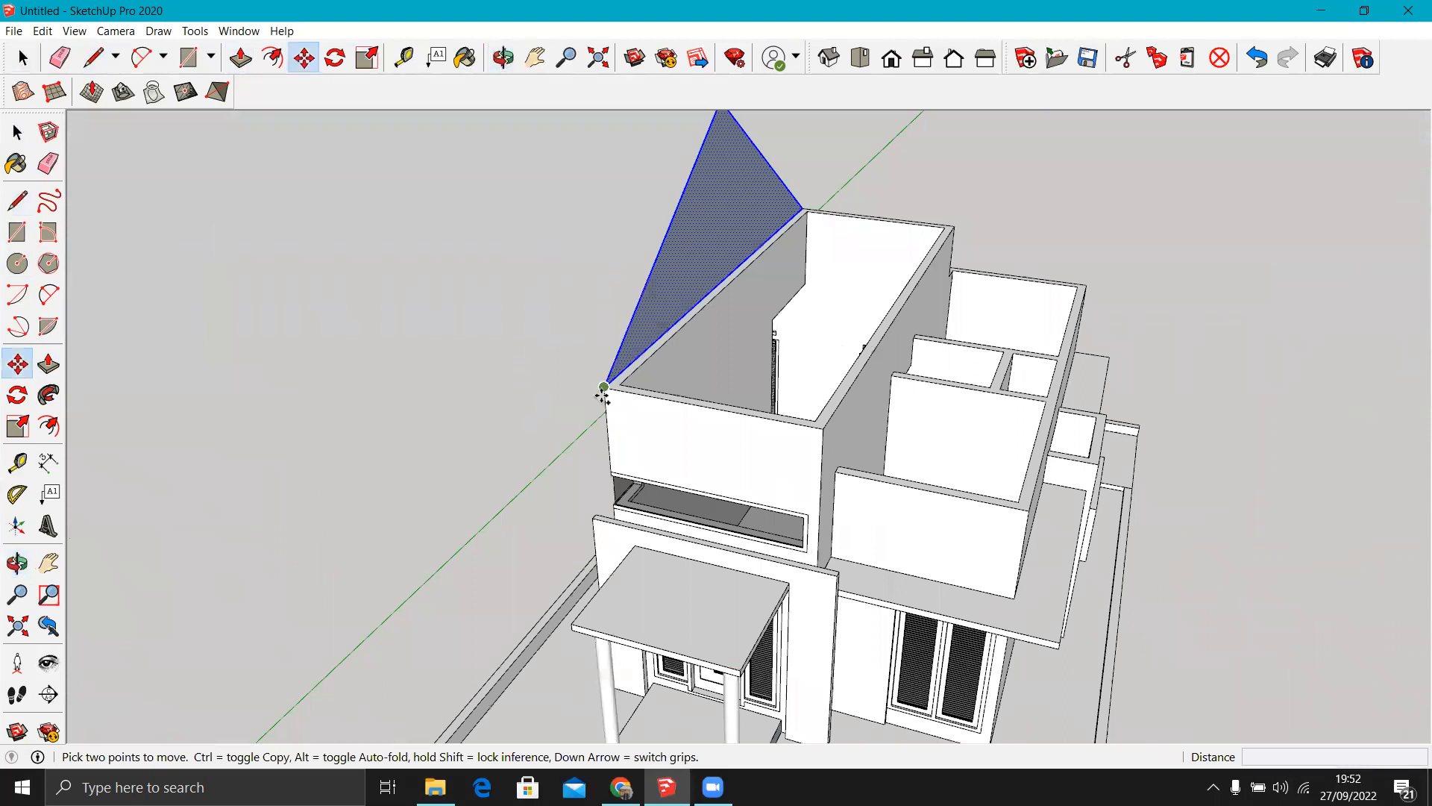
{"action": "left_click", "coordinate": [604, 389]}
{"action": "key", "text": "ctrl"}
{"action": "left_click", "coordinate": [824, 423]}
{"action": "middle_click_drag", "start_coordinate": [806, 451], "coordinate": [1070, 410]}
{"action": "key", "text": "space"}
{"action": "left_click", "coordinate": [1224, 371]}
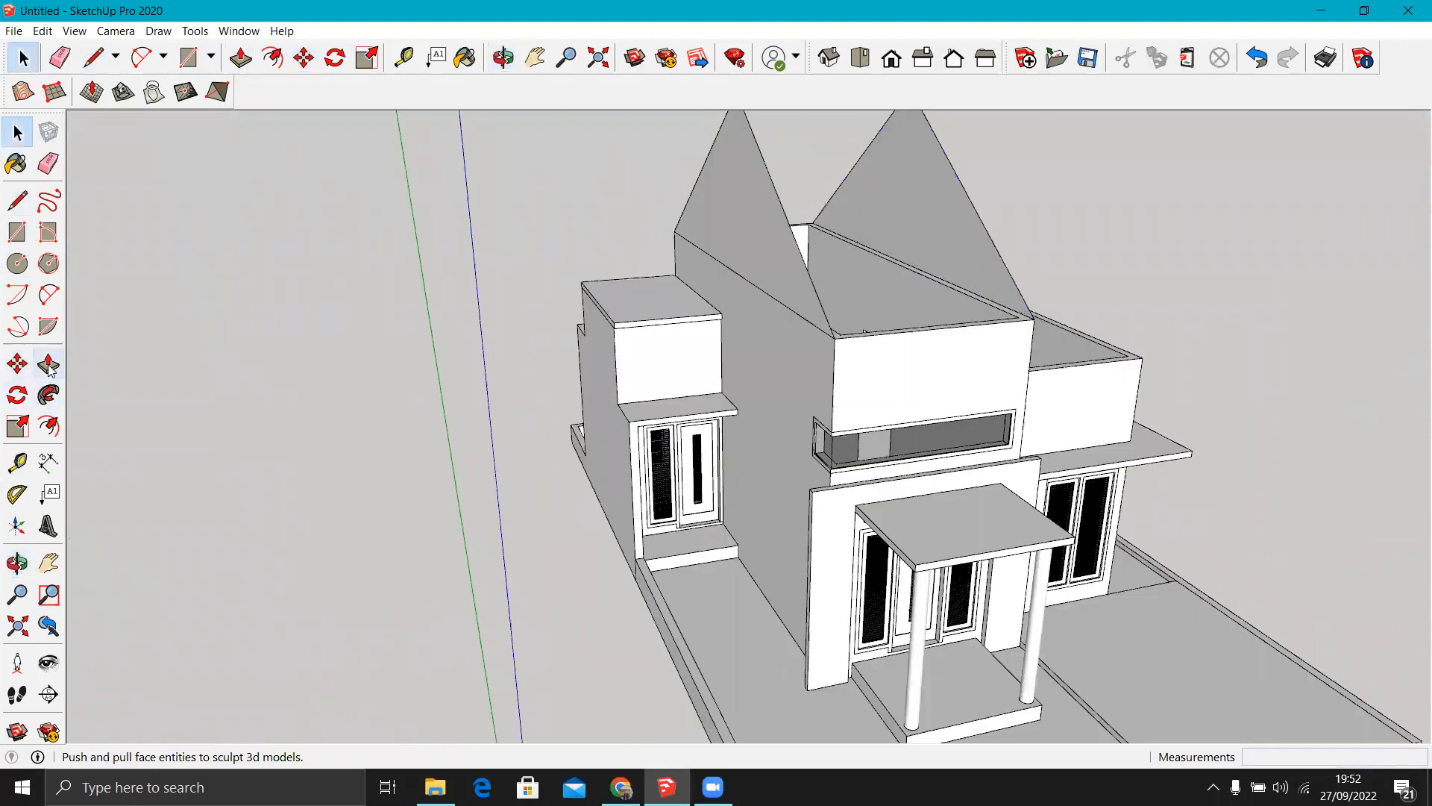
Push/Pull both main gable faces inward to the 15 cm thickness of the walls below.
{"action": "left_click", "coordinate": [47, 364]}
{"action": "scroll", "coordinate": [934, 277], "scroll_direction": "up", "scroll_amount": 3}
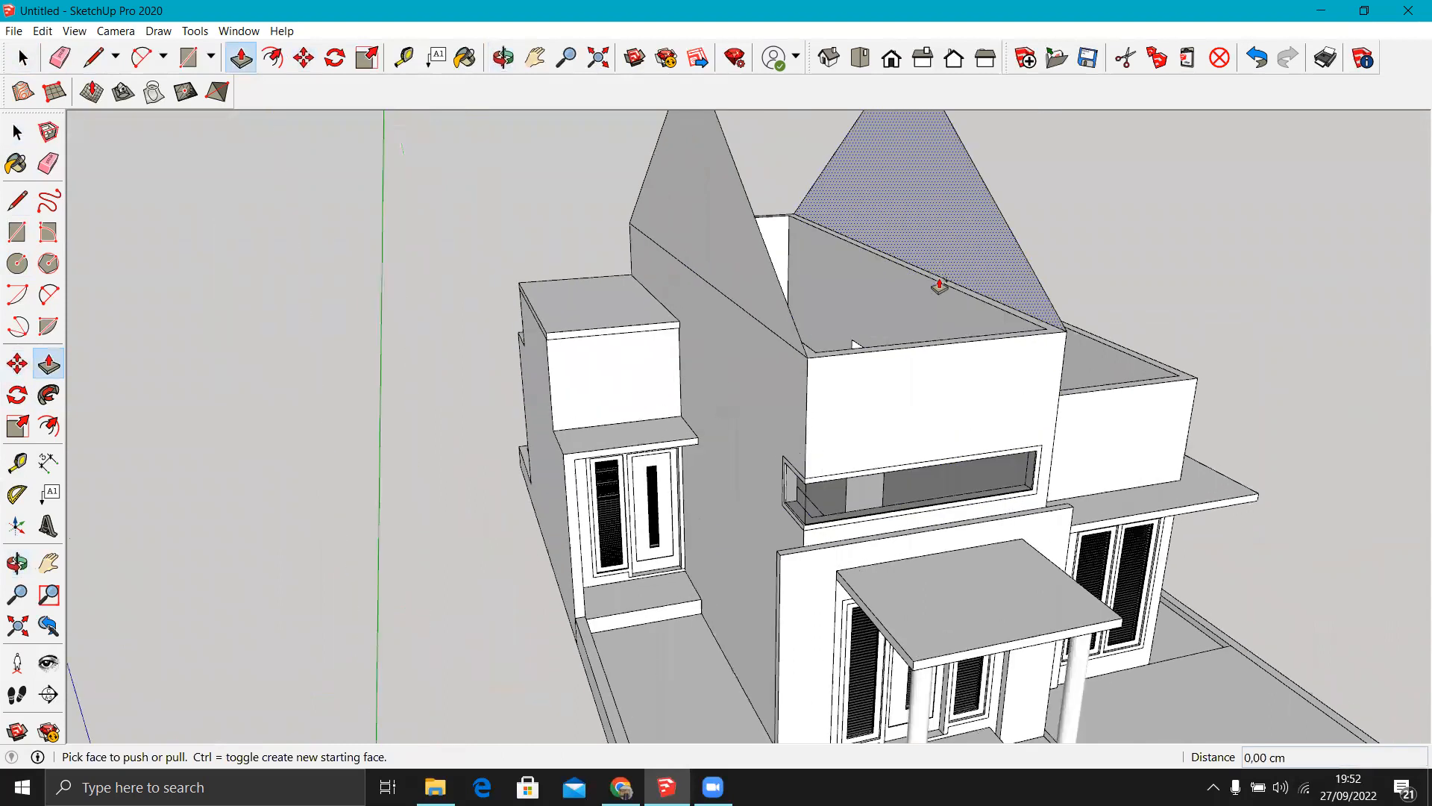
{"action": "middle_click_drag", "start_coordinate": [942, 295], "coordinate": [585, 425]}
{"action": "scroll", "coordinate": [597, 304], "scroll_direction": "up", "scroll_amount": 5}
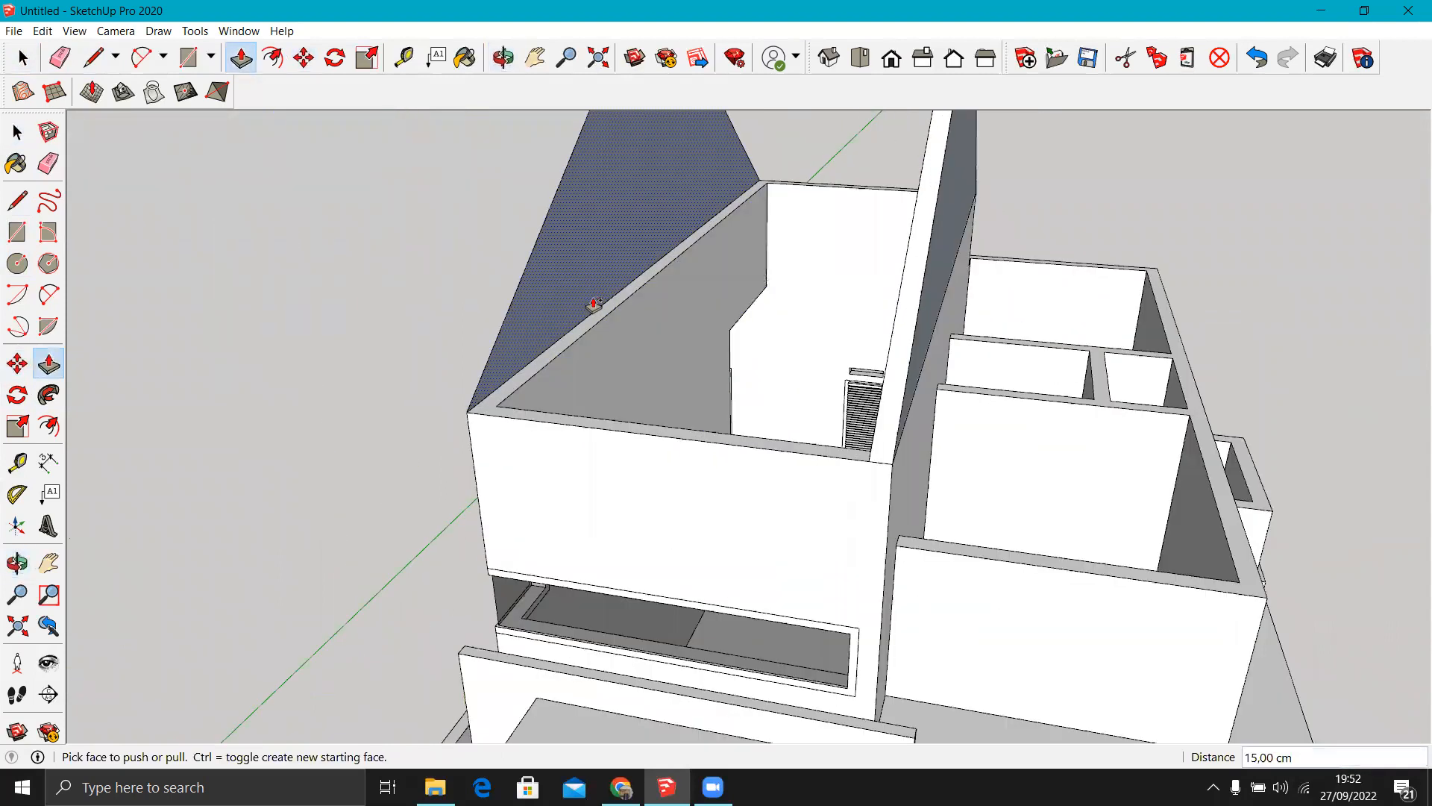
{"action": "left_click", "coordinate": [594, 310]}
{"action": "left_click", "coordinate": [584, 336]}
Erase the seam edges between the main gables and the side walls beneath them.
{"action": "key", "text": "e"}
{"action": "mouse_move", "coordinate": [776, 362]}
{"action": "middle_mouse_down"}
{"action": "mouse_move", "coordinate": [717, 323]}
{"action": "mouse_move", "coordinate": [711, 402]}
{"action": "middle_mouse_up"}
{"action": "scroll", "coordinate": [711, 401], "scroll_direction": "down", "scroll_amount": 5}
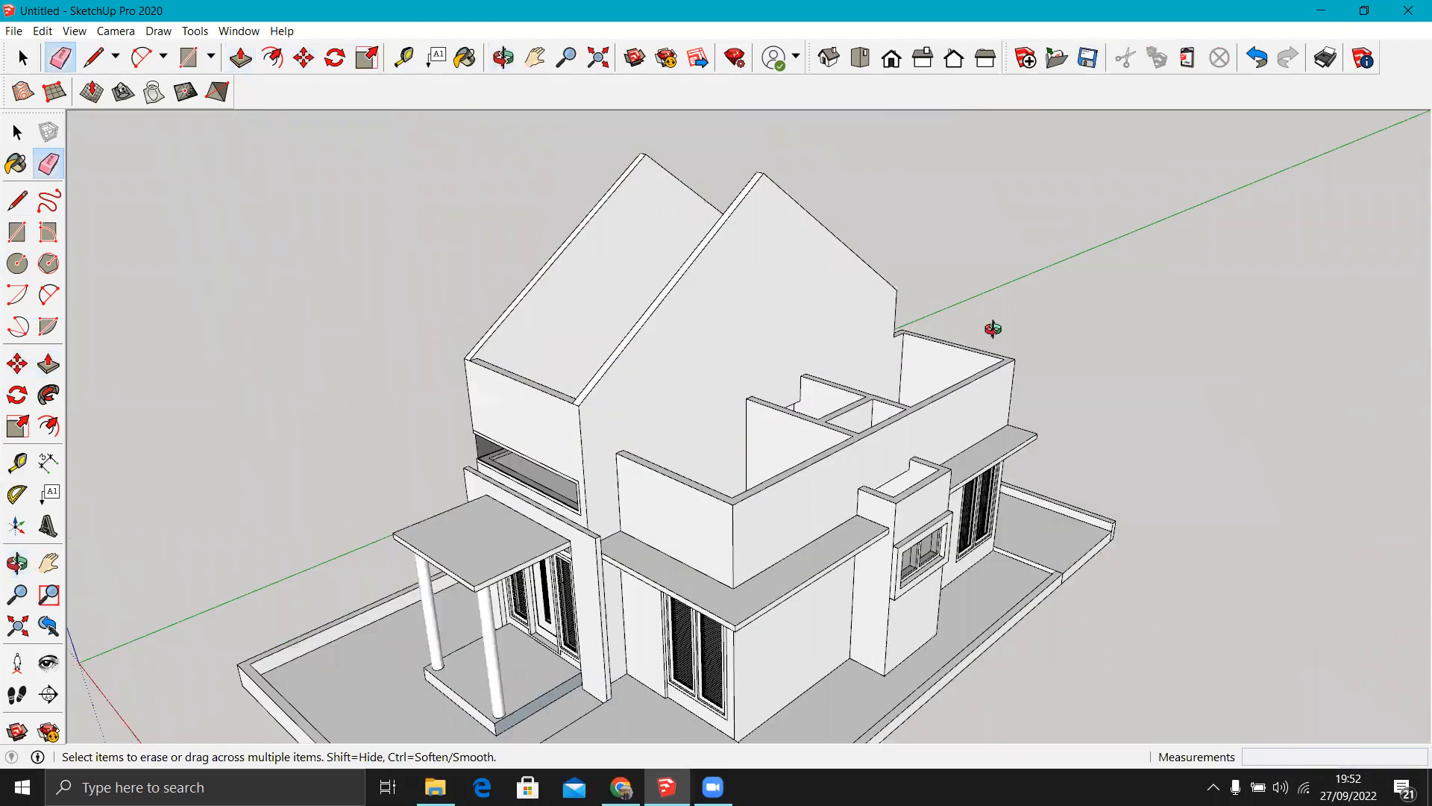
{"action": "middle_click_drag", "start_coordinate": [991, 323], "coordinate": [705, 344]}
{"action": "left_click", "coordinate": [780, 355]}
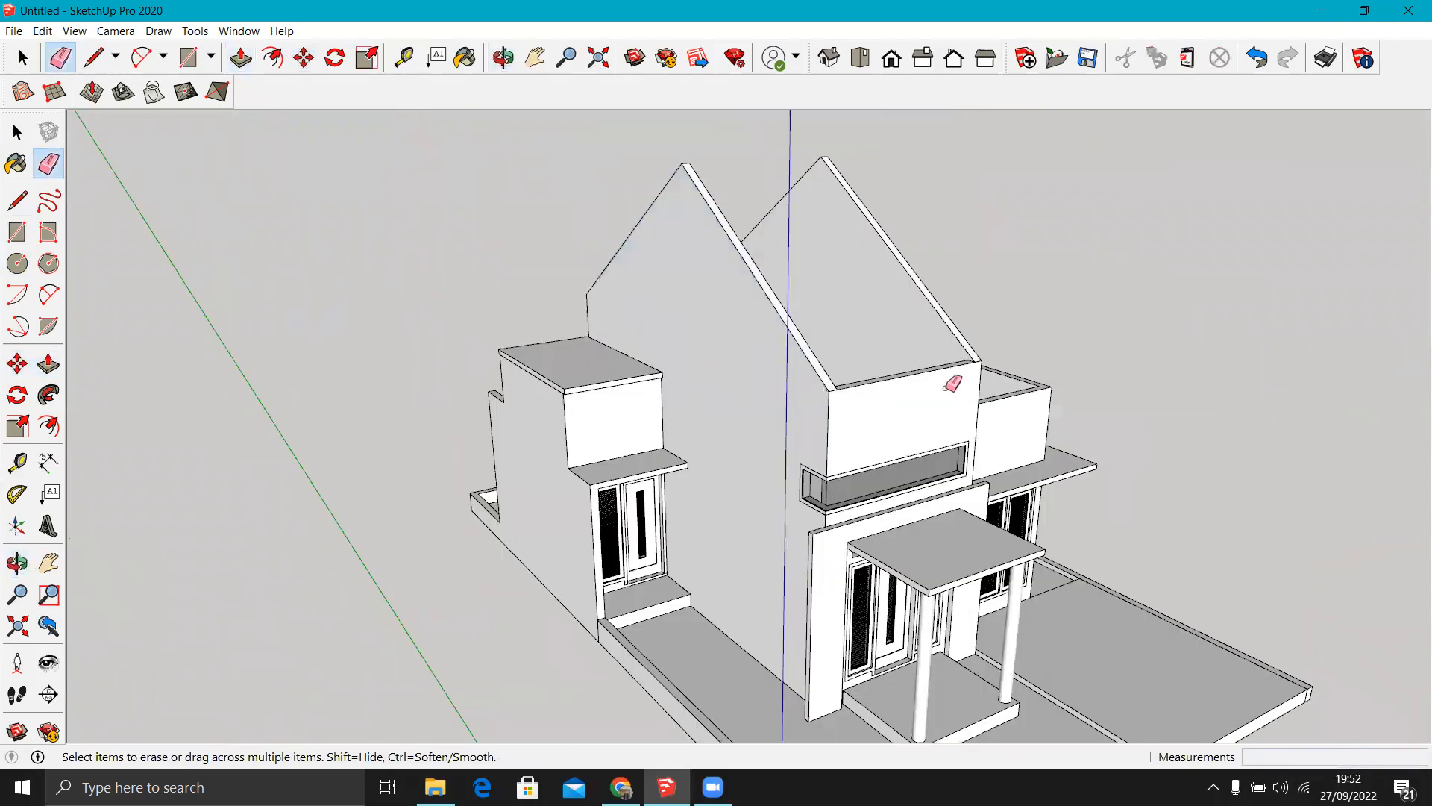
Place a protractor guide from the front top corner of the lower wing's outer wall, matching the 35° main roof pitch.
{"action": "middle_click_drag", "start_coordinate": [953, 383], "coordinate": [701, 355]}
{"action": "scroll", "coordinate": [700, 355], "scroll_direction": "down", "scroll_amount": 4}
{"action": "scroll", "coordinate": [749, 412], "scroll_direction": "up", "scroll_amount": 1}
{"action": "middle_click_drag", "start_coordinate": [846, 394], "coordinate": [419, 432]}
{"action": "scroll", "coordinate": [754, 403], "scroll_direction": "up", "scroll_amount": 3}
{"action": "scroll", "coordinate": [847, 413], "scroll_direction": "up", "scroll_amount": 3}
{"action": "scroll", "coordinate": [550, 432], "scroll_direction": "up", "scroll_amount": 2}
{"action": "mouse_move", "coordinate": [550, 433]}
{"action": "middle_mouse_down"}
{"action": "mouse_move", "coordinate": [316, 432]}
{"action": "mouse_move", "coordinate": [627, 422]}
{"action": "mouse_move", "coordinate": [8, 424]}
{"action": "mouse_move", "coordinate": [784, 383]}
{"action": "mouse_move", "coordinate": [734, 364]}
{"action": "middle_mouse_up"}
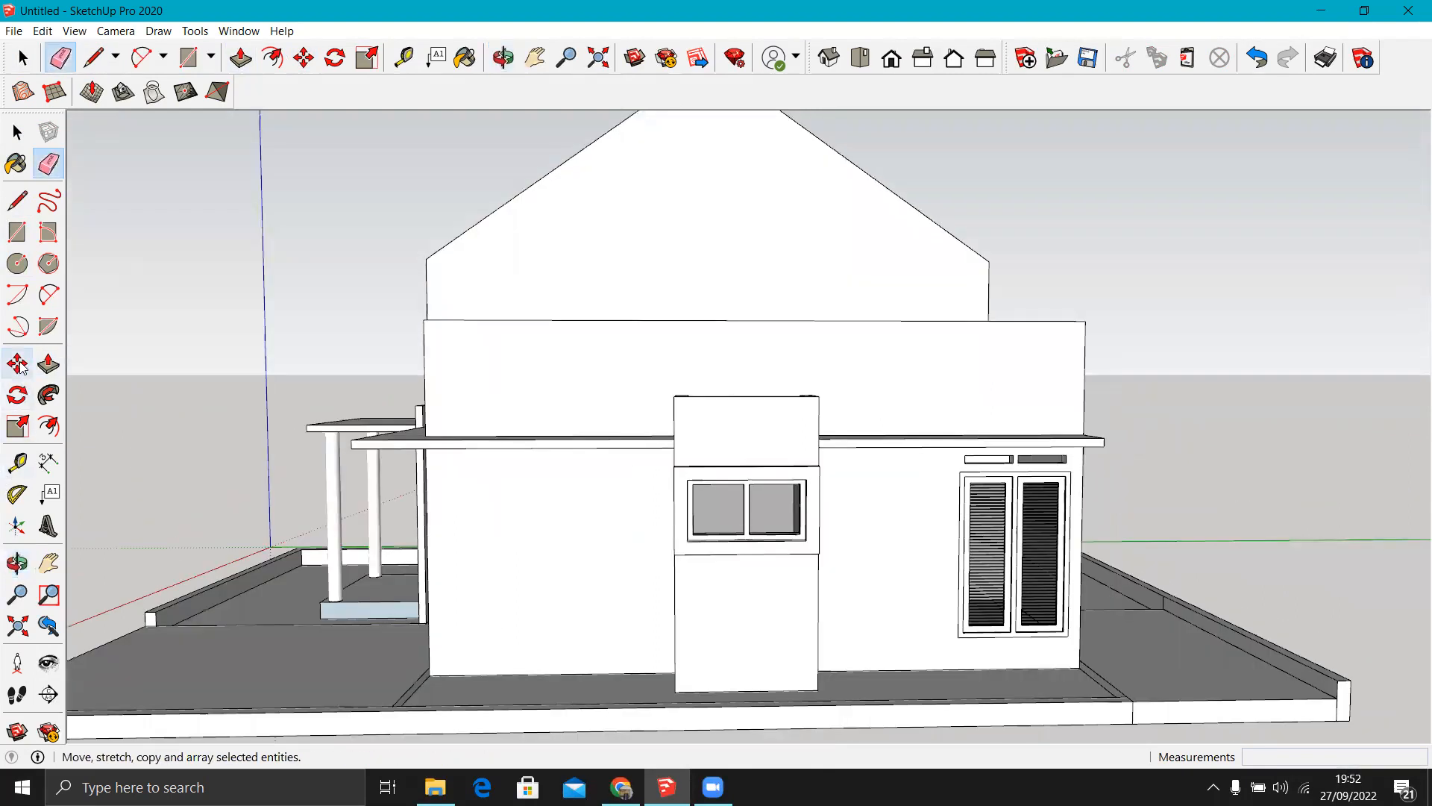
{"action": "left_click", "coordinate": [16, 494]}
{"action": "left_click", "coordinate": [424, 321]}
{"action": "middle_click_drag", "start_coordinate": [423, 321], "coordinate": [656, 329]}
{"action": "left_click", "coordinate": [672, 318]}
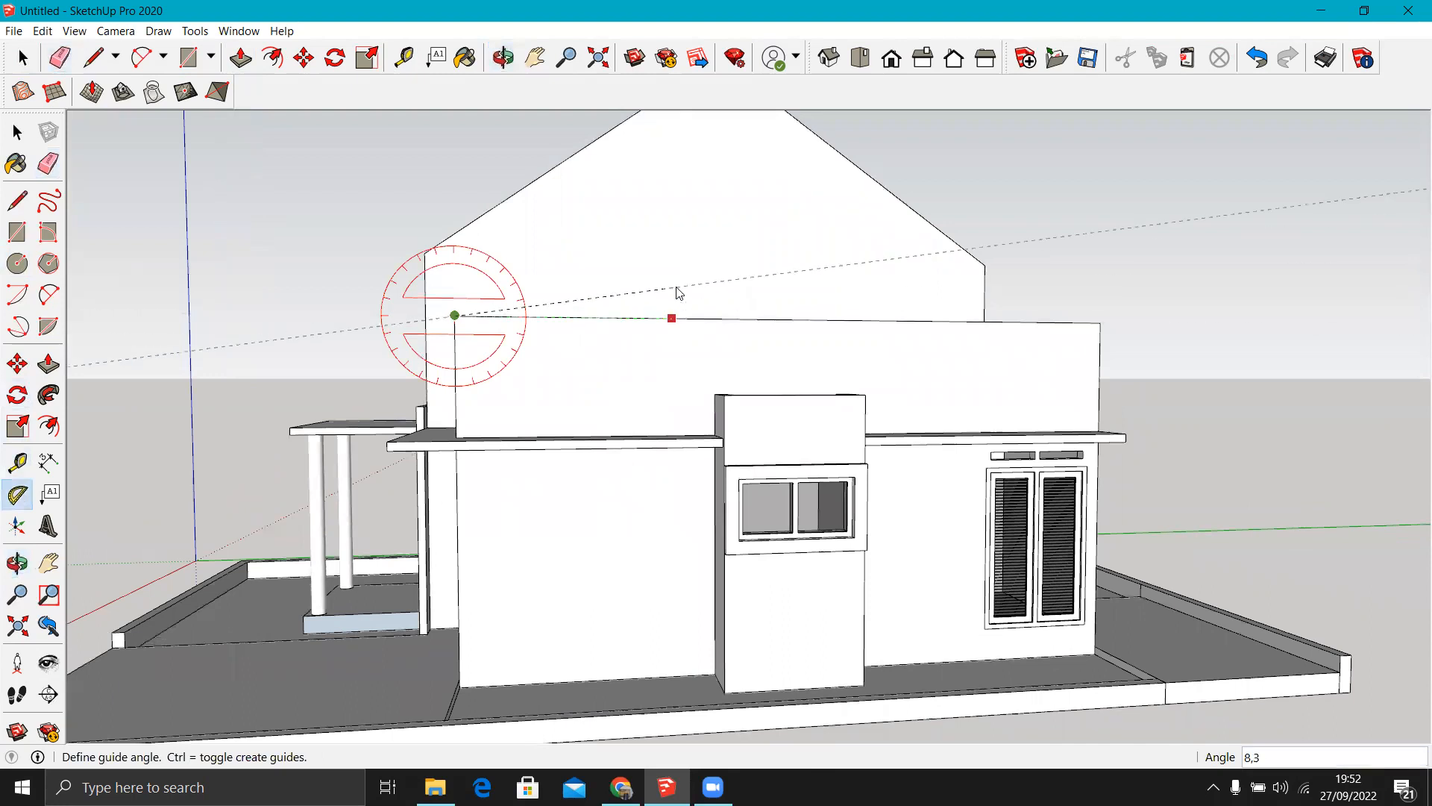
{"action": "left_click", "coordinate": [679, 293]}
Place the opposing 35° protractor guide from the rear top corner of the lower wing's outer wall.
{"action": "left_click", "coordinate": [1101, 322]}
{"action": "left_click", "coordinate": [989, 320]}
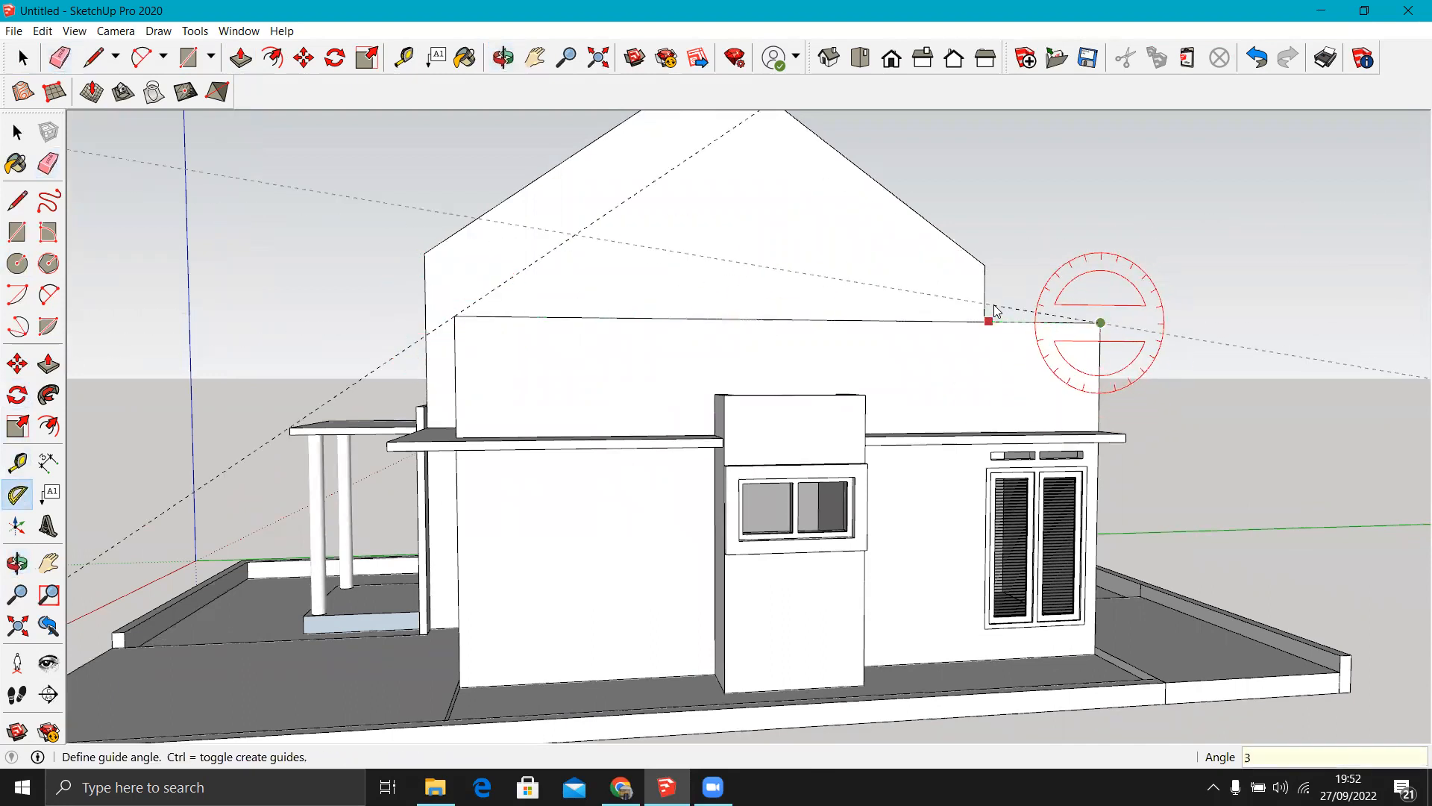
{"action": "key", "text": "Return"}
{"action": "scroll", "coordinate": [974, 419], "scroll_direction": "down", "scroll_amount": 4}
{"action": "mouse_move", "coordinate": [783, 395]}
{"action": "middle_mouse_down"}
{"action": "mouse_move", "coordinate": [853, 415]}
{"action": "mouse_move", "coordinate": [802, 412]}
{"action": "middle_mouse_up"}
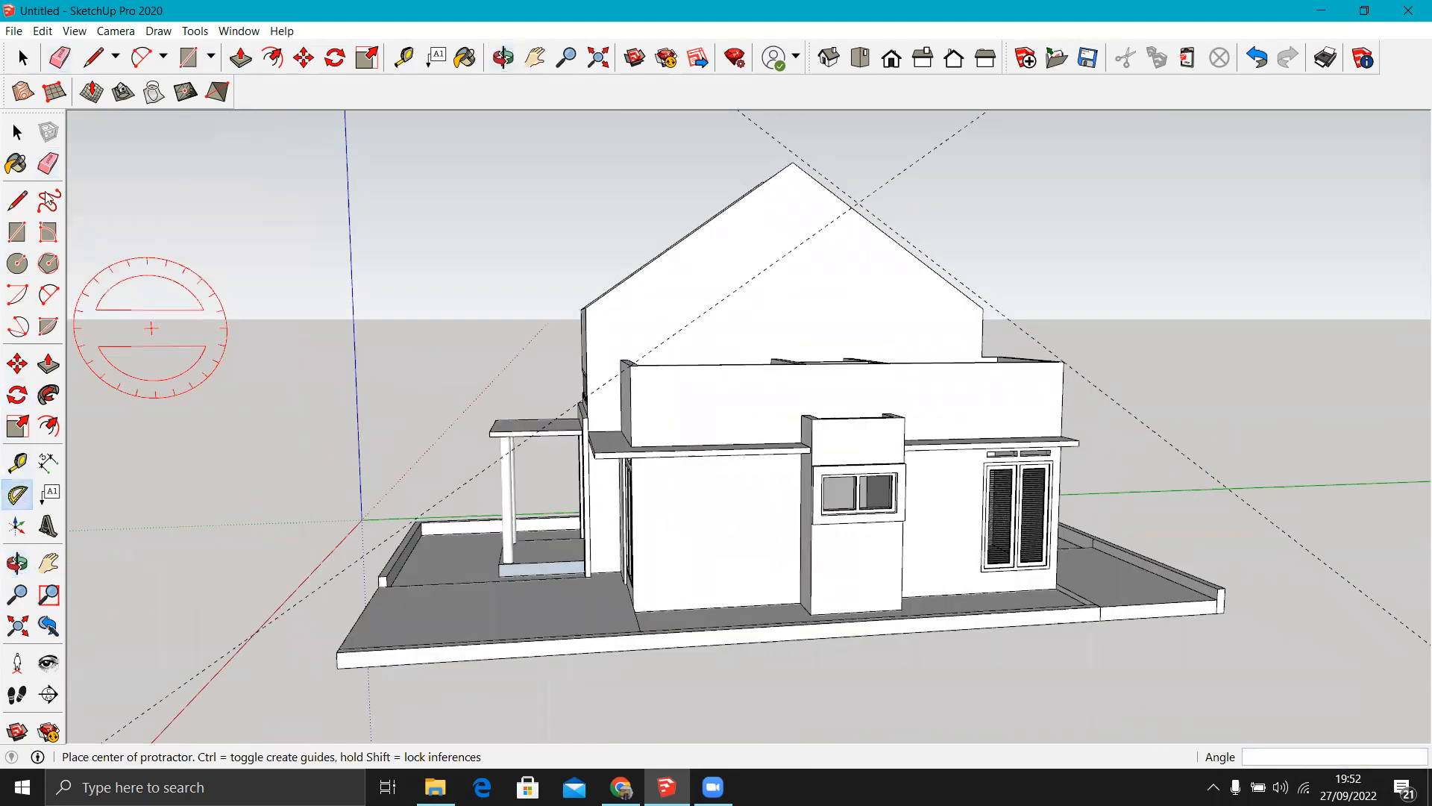
Draw the triangular gable along the guides on the lower wing's outer wall, and erase the guides.
{"action": "left_click", "coordinate": [25, 205]}
{"action": "left_click", "coordinate": [631, 365]}
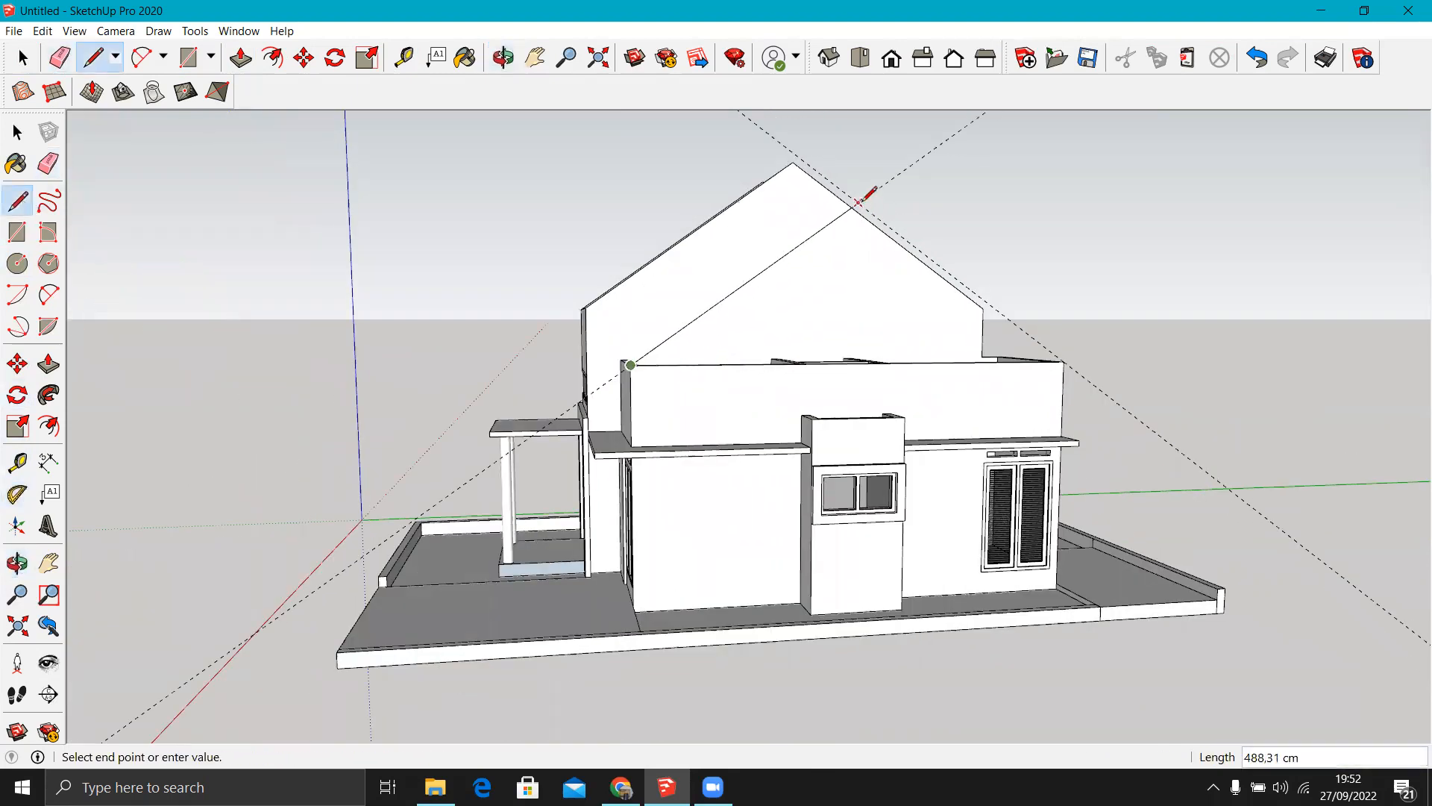
{"action": "left_click", "coordinate": [1063, 361]}
{"action": "mouse_move", "coordinate": [1064, 361]}
{"action": "middle_mouse_down"}
{"action": "mouse_move", "coordinate": [929, 192]}
{"action": "mouse_move", "coordinate": [1199, 440]}
{"action": "middle_mouse_up"}
{"action": "key", "text": "e"}
{"action": "key", "text": "space"}
Copy the lower wing's gable face 250 cm inward to the front corner where the wing meets the main house.
{"action": "left_click", "coordinate": [908, 394]}
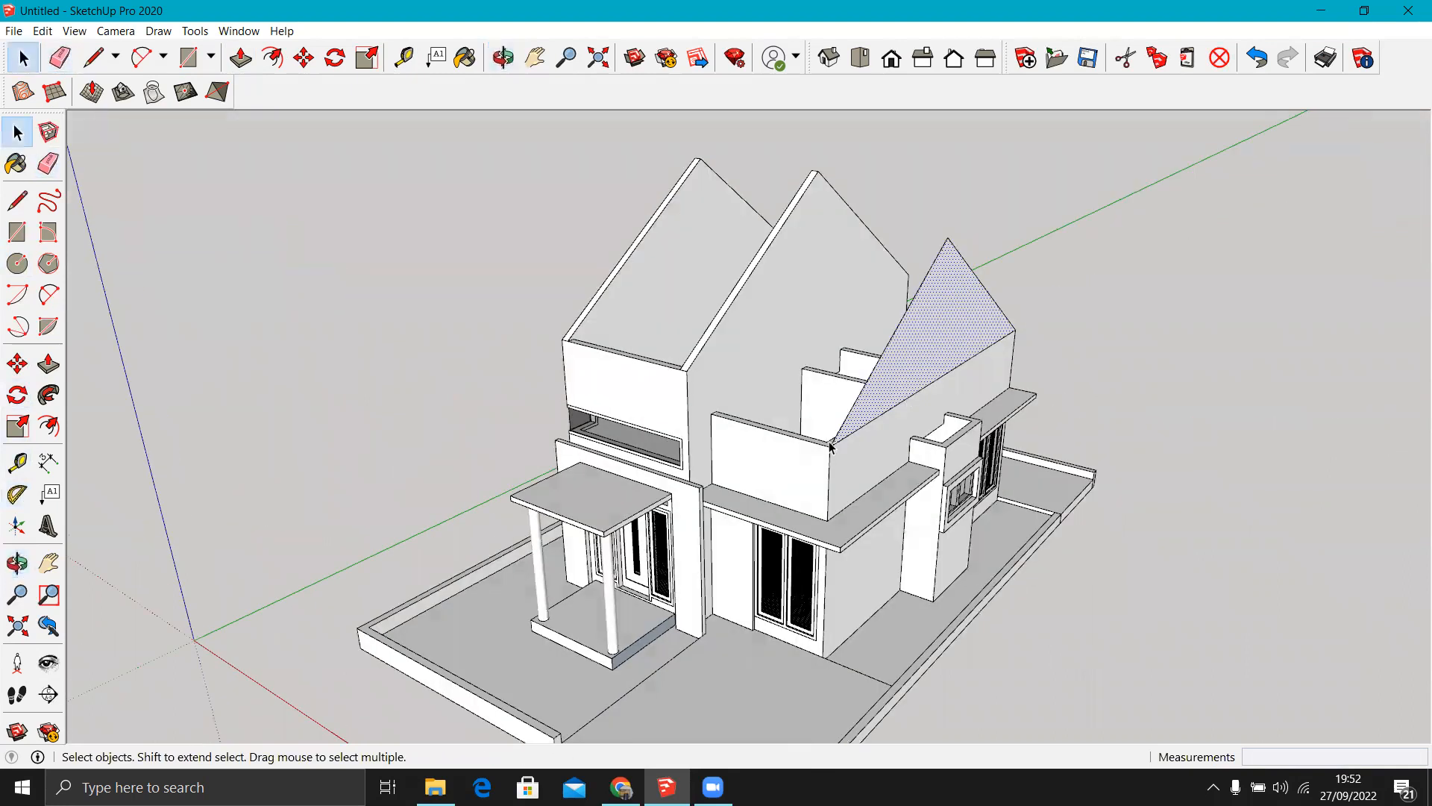
{"action": "scroll", "coordinate": [830, 446], "scroll_direction": "up", "scroll_amount": 5}
{"action": "key", "text": "m"}
{"action": "left_click", "coordinate": [828, 448]}
{"action": "key", "text": "ctrl"}
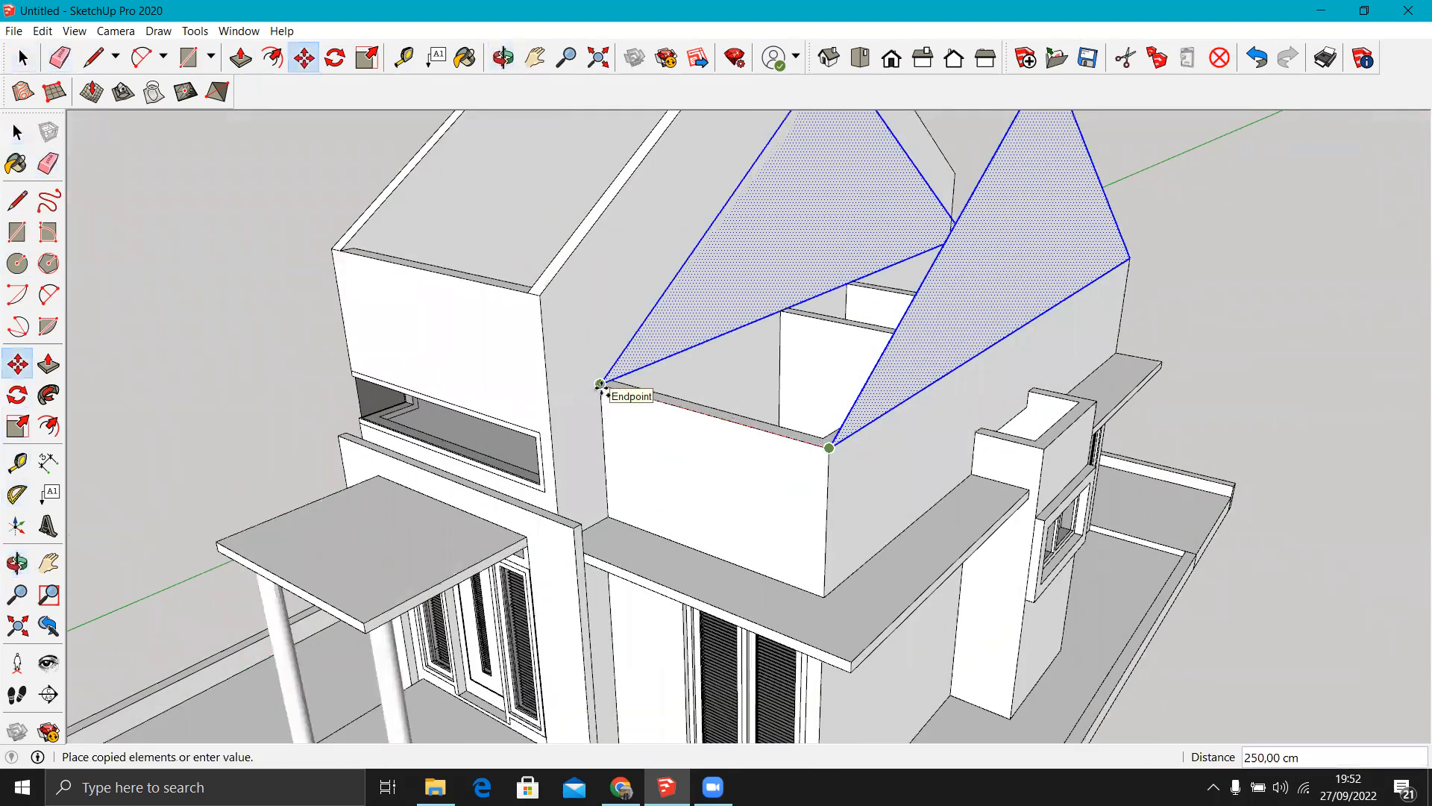
{"action": "left_click", "coordinate": [601, 384]}
Push/Pull the copied gable beside the main house to wall thickness and erase its leftover seam edge.
{"action": "scroll", "coordinate": [828, 512], "scroll_direction": "down", "scroll_amount": 1}
{"action": "middle_click_drag", "start_coordinate": [516, 441], "coordinate": [373, 452]}
{"action": "scroll", "coordinate": [746, 462], "scroll_direction": "up", "scroll_amount": 4}
{"action": "middle_click_drag", "start_coordinate": [736, 464], "coordinate": [373, 473]}
{"action": "scroll", "coordinate": [398, 354], "scroll_direction": "up", "scroll_amount": 3}
{"action": "key", "text": "p"}
{"action": "scroll", "coordinate": [419, 367], "scroll_direction": "up", "scroll_amount": 3}
{"action": "left_click", "coordinate": [415, 358]}
{"action": "left_click", "coordinate": [425, 453]}
{"action": "key", "text": "e"}
{"action": "left_click", "coordinate": [447, 431]}
{"action": "scroll", "coordinate": [563, 495], "scroll_direction": "down", "scroll_amount": 3}
{"action": "scroll", "coordinate": [531, 471], "scroll_direction": "up", "scroll_amount": 3}
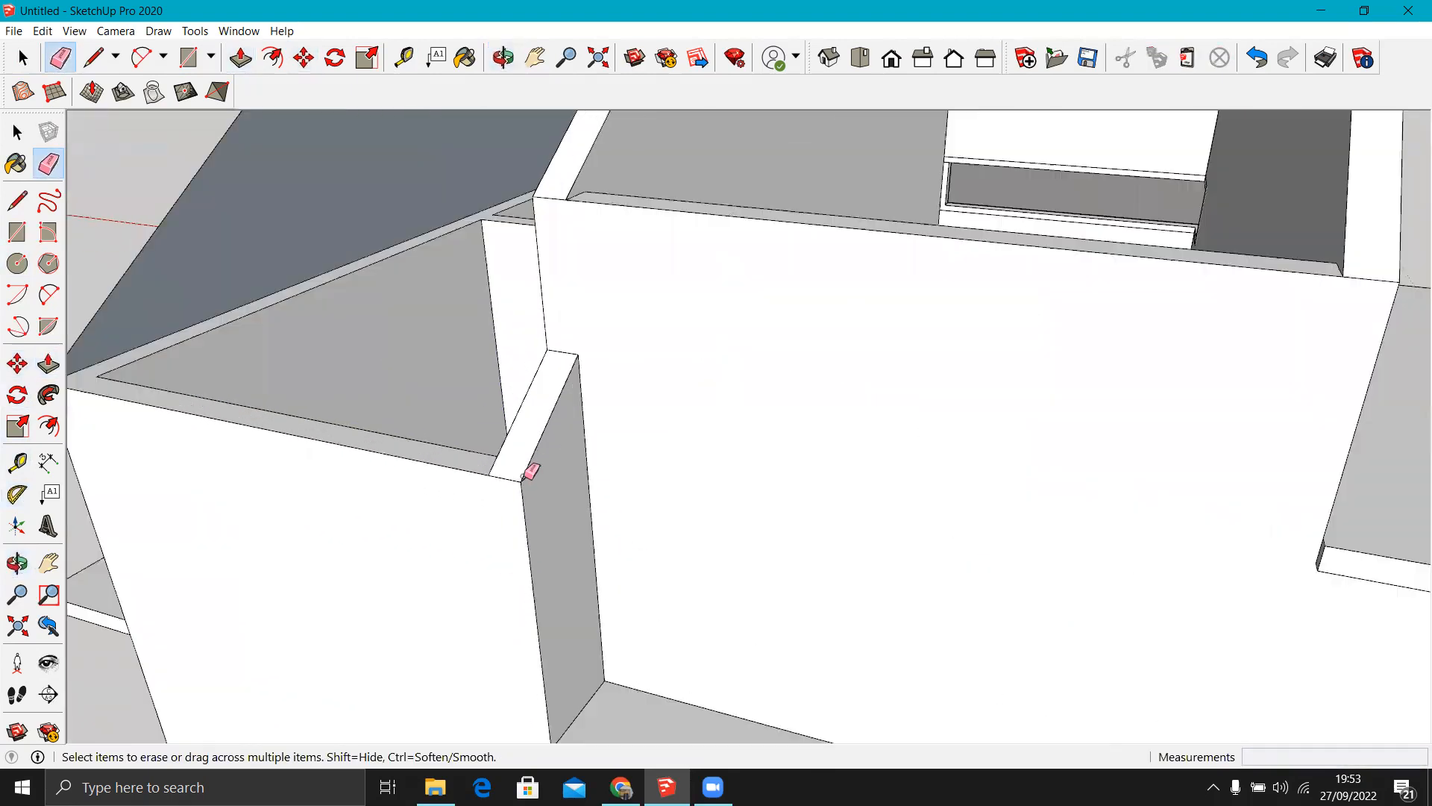
Push/Pull the lower wing's outer gable inward to wall thickness and erase its seam edges with the wall below.
{"action": "scroll", "coordinate": [698, 459], "scroll_direction": "down", "scroll_amount": 5}
{"action": "mouse_move", "coordinate": [703, 441]}
{"action": "middle_mouse_down"}
{"action": "mouse_move", "coordinate": [776, 410]}
{"action": "mouse_move", "coordinate": [821, 416]}
{"action": "mouse_move", "coordinate": [954, 382]}
{"action": "middle_mouse_up"}
{"action": "scroll", "coordinate": [966, 462], "scroll_direction": "up", "scroll_amount": 2}
{"action": "scroll", "coordinate": [598, 282], "scroll_direction": "down", "scroll_amount": 3}
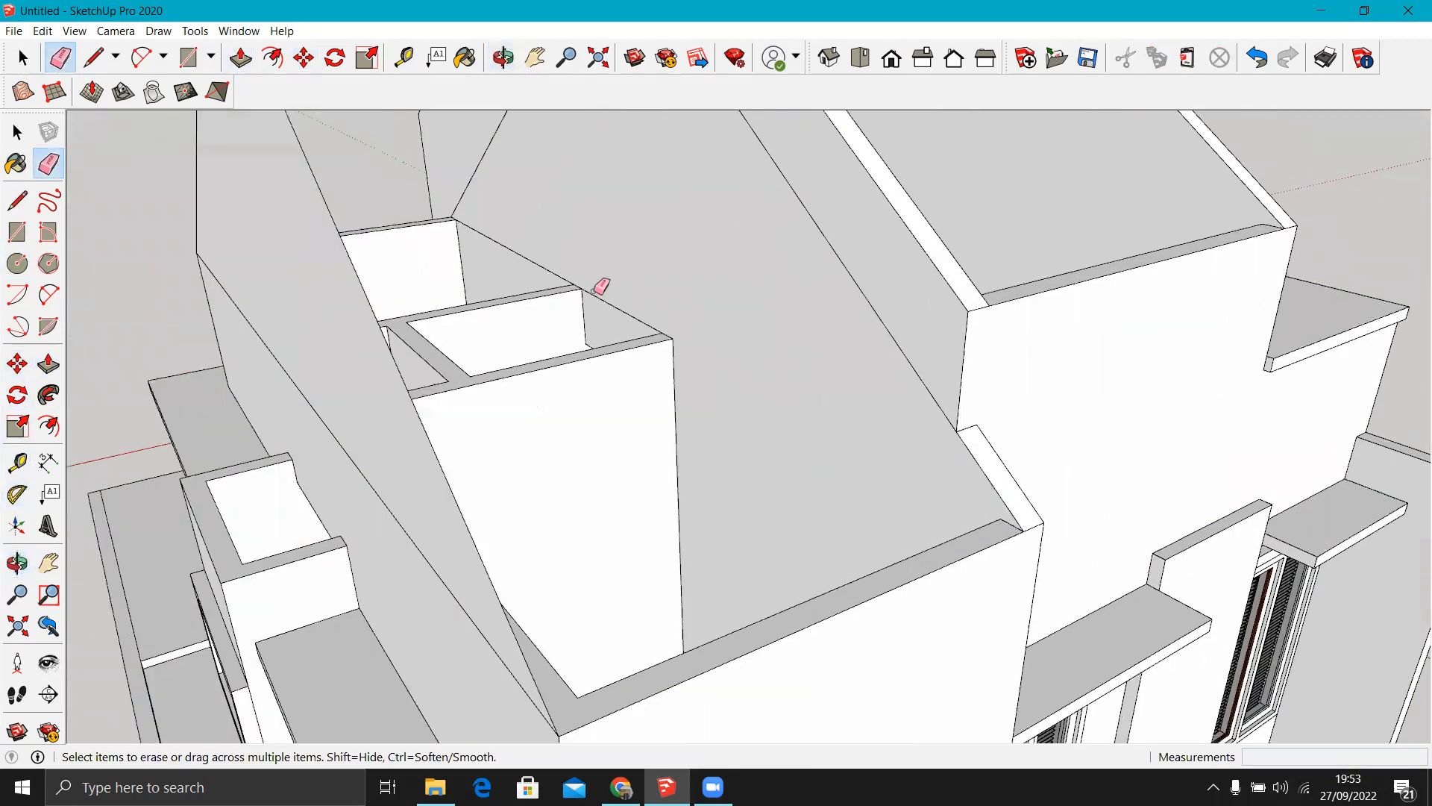
{"action": "scroll", "coordinate": [629, 319], "scroll_direction": "up", "scroll_amount": 2}
{"action": "scroll", "coordinate": [774, 425], "scroll_direction": "down", "scroll_amount": 4}
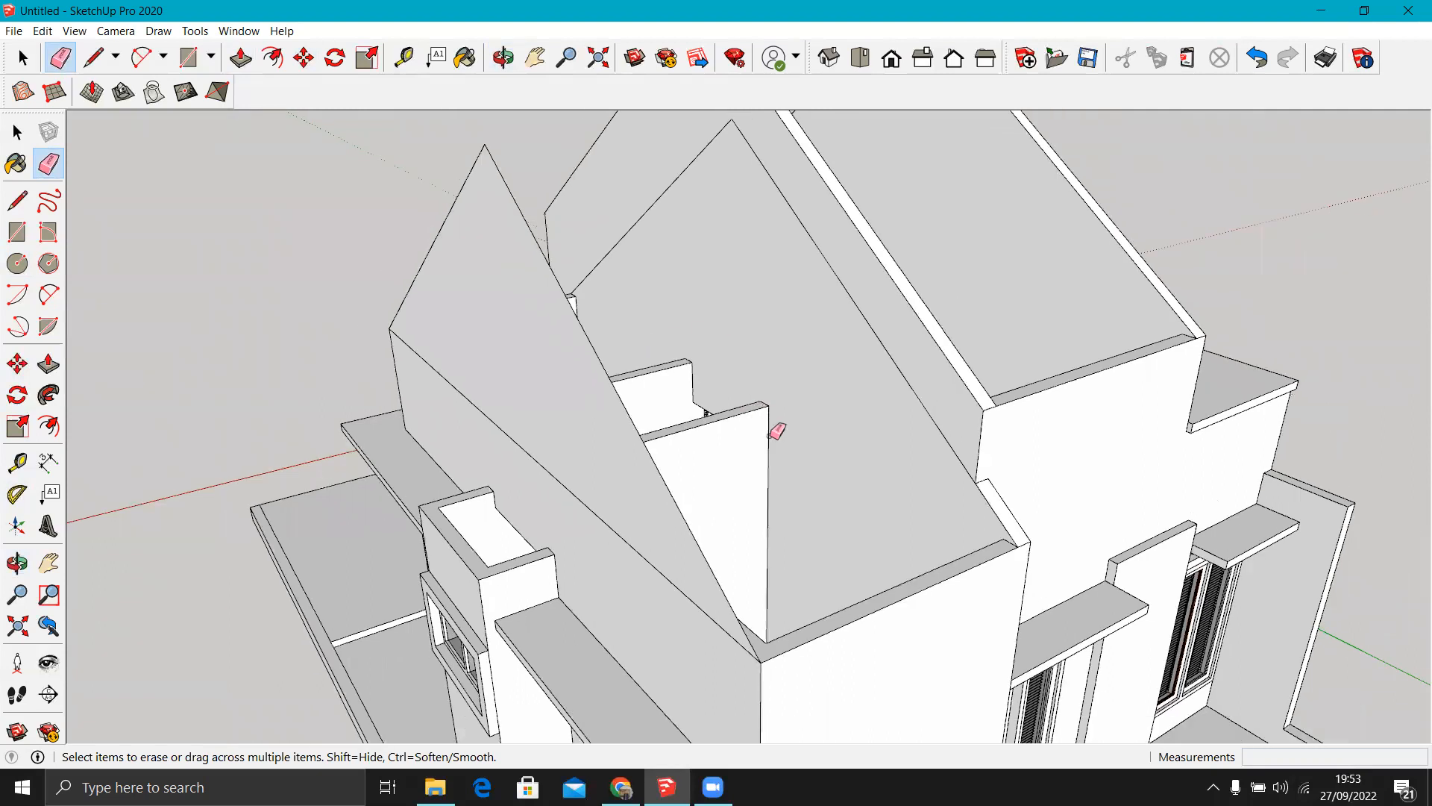
{"action": "middle_click_drag", "start_coordinate": [614, 438], "coordinate": [496, 410]}
{"action": "scroll", "coordinate": [430, 374], "scroll_direction": "up", "scroll_amount": 3}
{"action": "scroll", "coordinate": [447, 382], "scroll_direction": "up", "scroll_amount": 3}
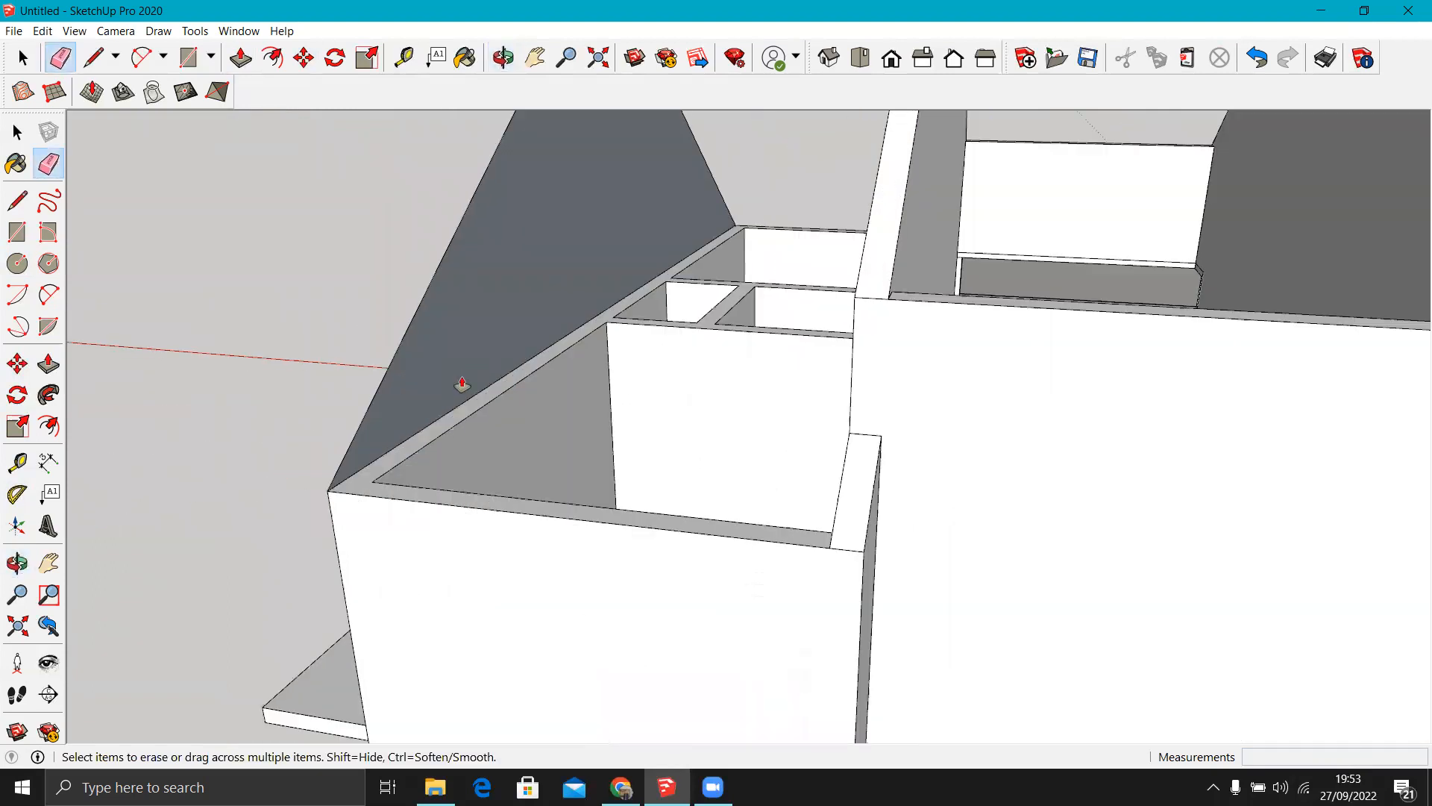
{"action": "key", "text": "p"}
{"action": "left_click", "coordinate": [457, 395]}
{"action": "left_click", "coordinate": [451, 447]}
{"action": "key", "text": "e"}
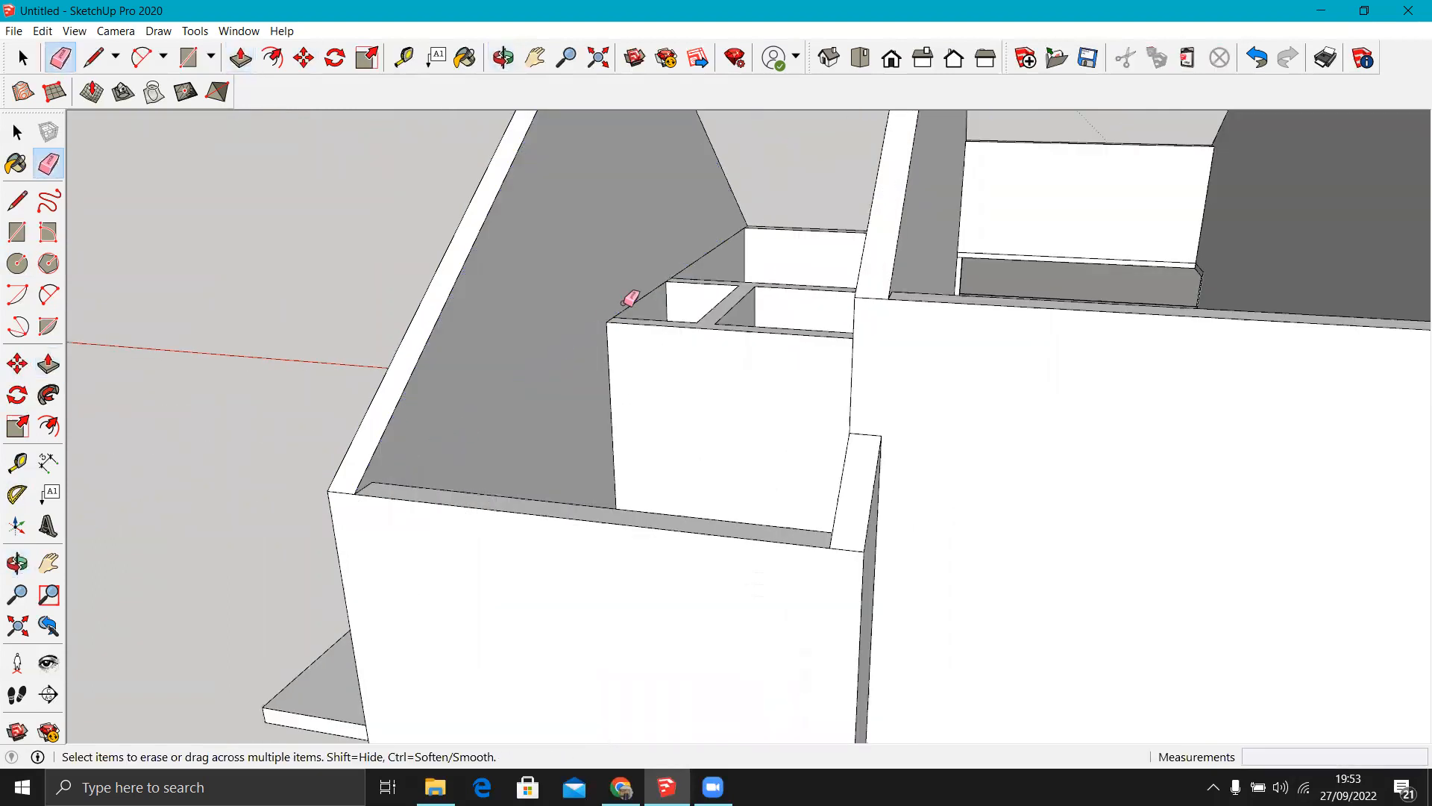
{"action": "scroll", "coordinate": [555, 446], "scroll_direction": "down", "scroll_amount": 4}
{"action": "middle_click_drag", "start_coordinate": [510, 464], "coordinate": [1036, 434]}
{"action": "left_click", "coordinate": [821, 405]}
Select the connected house walls and gables and make them a group.
{"action": "mouse_move", "coordinate": [607, 434]}
{"action": "middle_mouse_down"}
{"action": "mouse_move", "coordinate": [895, 363]}
{"action": "mouse_move", "coordinate": [1130, 339]}
{"action": "mouse_move", "coordinate": [885, 413]}
{"action": "mouse_move", "coordinate": [676, 444]}
{"action": "mouse_move", "coordinate": [976, 422]}
{"action": "mouse_move", "coordinate": [952, 437]}
{"action": "mouse_move", "coordinate": [865, 414]}
{"action": "mouse_move", "coordinate": [748, 441]}
{"action": "mouse_move", "coordinate": [1059, 384]}
{"action": "middle_mouse_up"}
{"action": "scroll", "coordinate": [594, 400], "scroll_direction": "down", "scroll_amount": 5}
{"action": "middle_click_drag", "start_coordinate": [728, 541], "coordinate": [968, 598]}
{"action": "left_click_drag", "start_coordinate": [565, 251], "coordinate": [565, 251]}
{"action": "right_click", "coordinate": [711, 365]}
{"action": "left_click", "coordinate": [719, 524]}
{"action": "left_click", "coordinate": [1022, 486]}
Draw the main roof's front slope with the Line tool, joining the two gables along the ridge and front eave.
{"action": "scroll", "coordinate": [676, 388], "scroll_direction": "up", "scroll_amount": 2}
{"action": "middle_click_drag", "start_coordinate": [675, 388], "coordinate": [745, 379]}
{"action": "scroll", "coordinate": [737, 350], "scroll_direction": "up", "scroll_amount": 3}
{"action": "scroll", "coordinate": [732, 303], "scroll_direction": "up", "scroll_amount": 2}
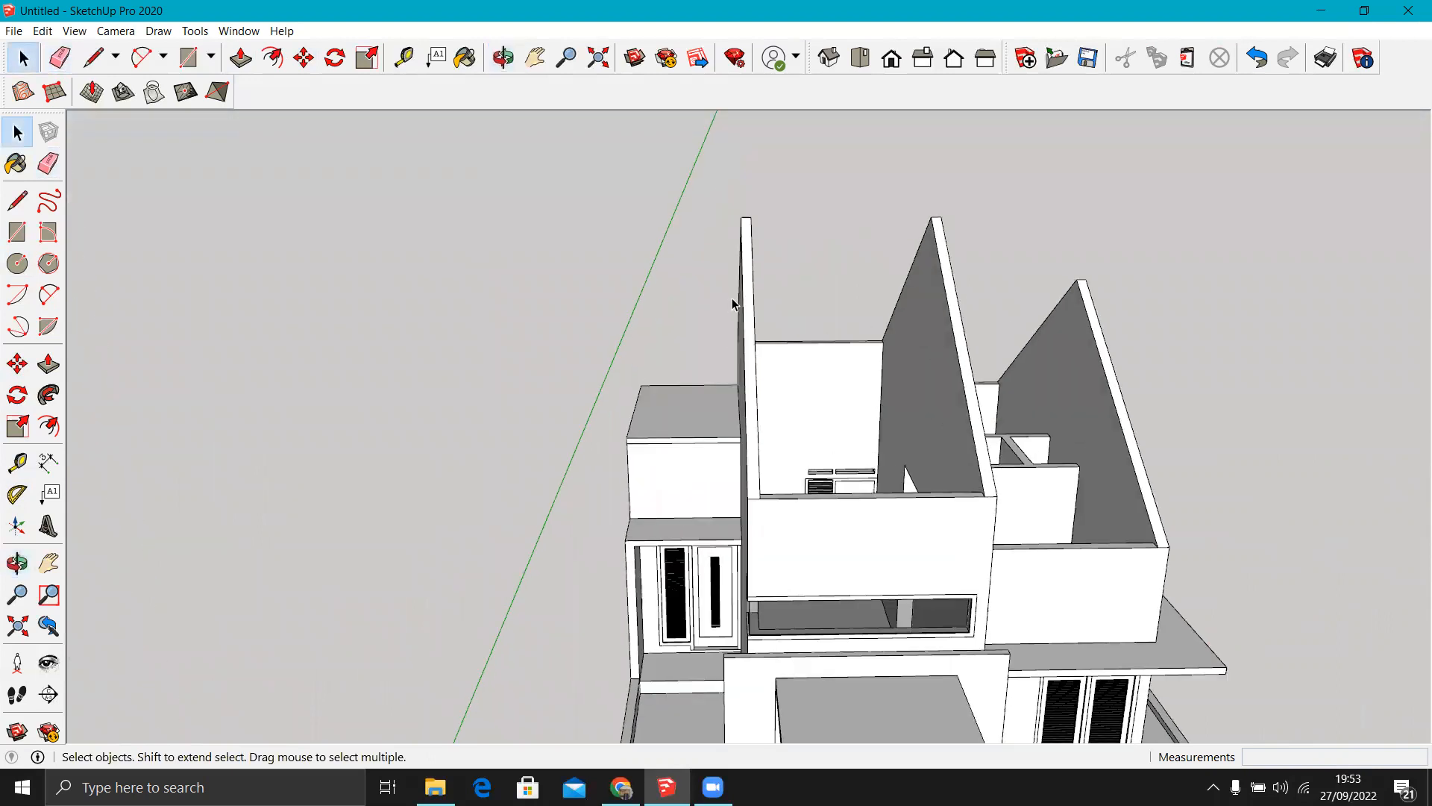
{"action": "key", "text": "l"}
{"action": "left_click", "coordinate": [741, 218]}
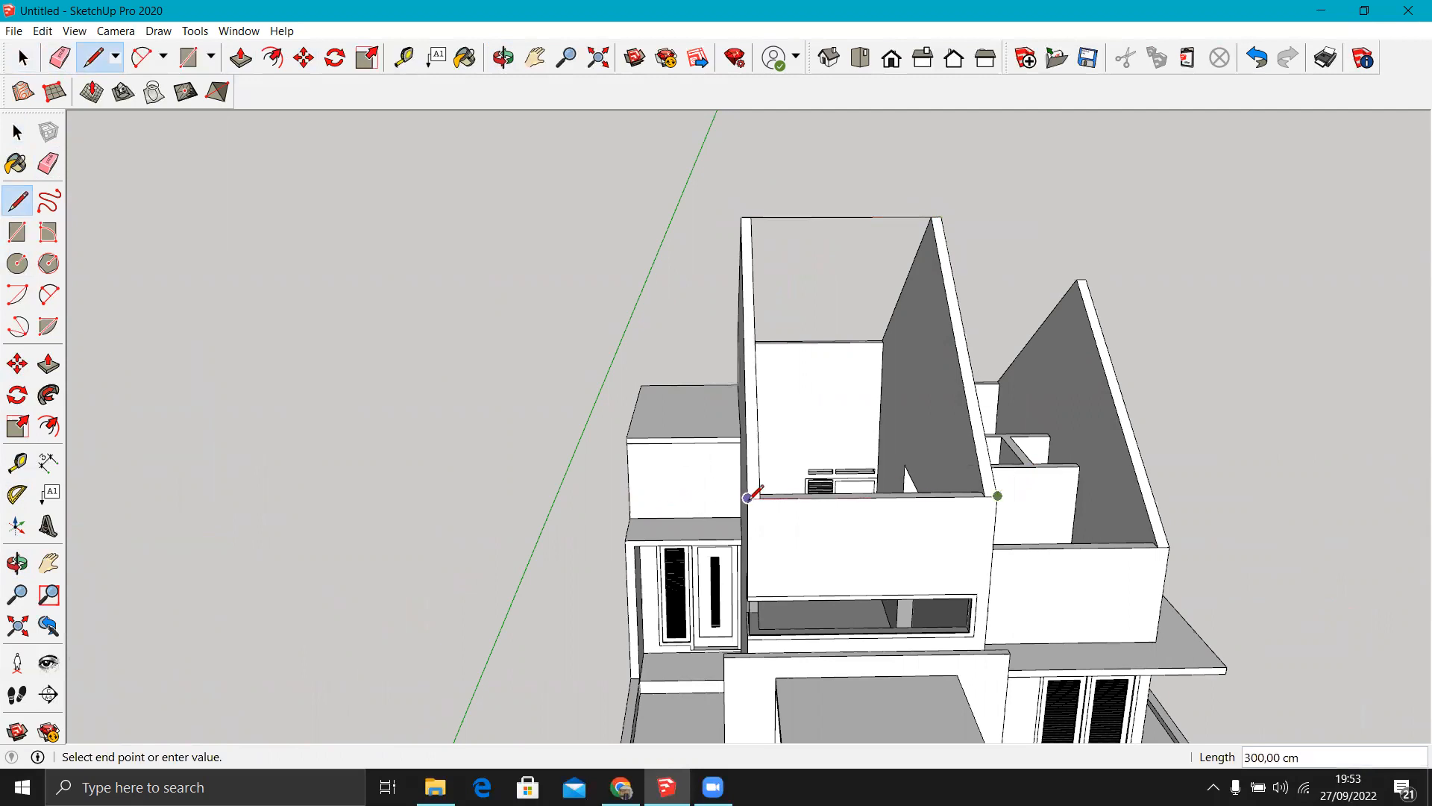
{"action": "left_click", "coordinate": [742, 219]}
Draw the main roof's rear slope between the gables, from the ridge down to the rear wall.
{"action": "middle_click_drag", "start_coordinate": [863, 310], "coordinate": [799, 319]}
{"action": "left_click", "coordinate": [804, 322]}
{"action": "middle_click_drag", "start_coordinate": [1149, 535], "coordinate": [1039, 660]}
{"action": "left_click", "coordinate": [836, 217]}
Draw the lower wing's rear roof slope by joining its two gables along the ridge and rear eave.
{"action": "middle_click_drag", "start_coordinate": [836, 217], "coordinate": [647, 412]}
{"action": "scroll", "coordinate": [643, 419], "scroll_direction": "up", "scroll_amount": 2}
{"action": "left_click", "coordinate": [625, 429]}
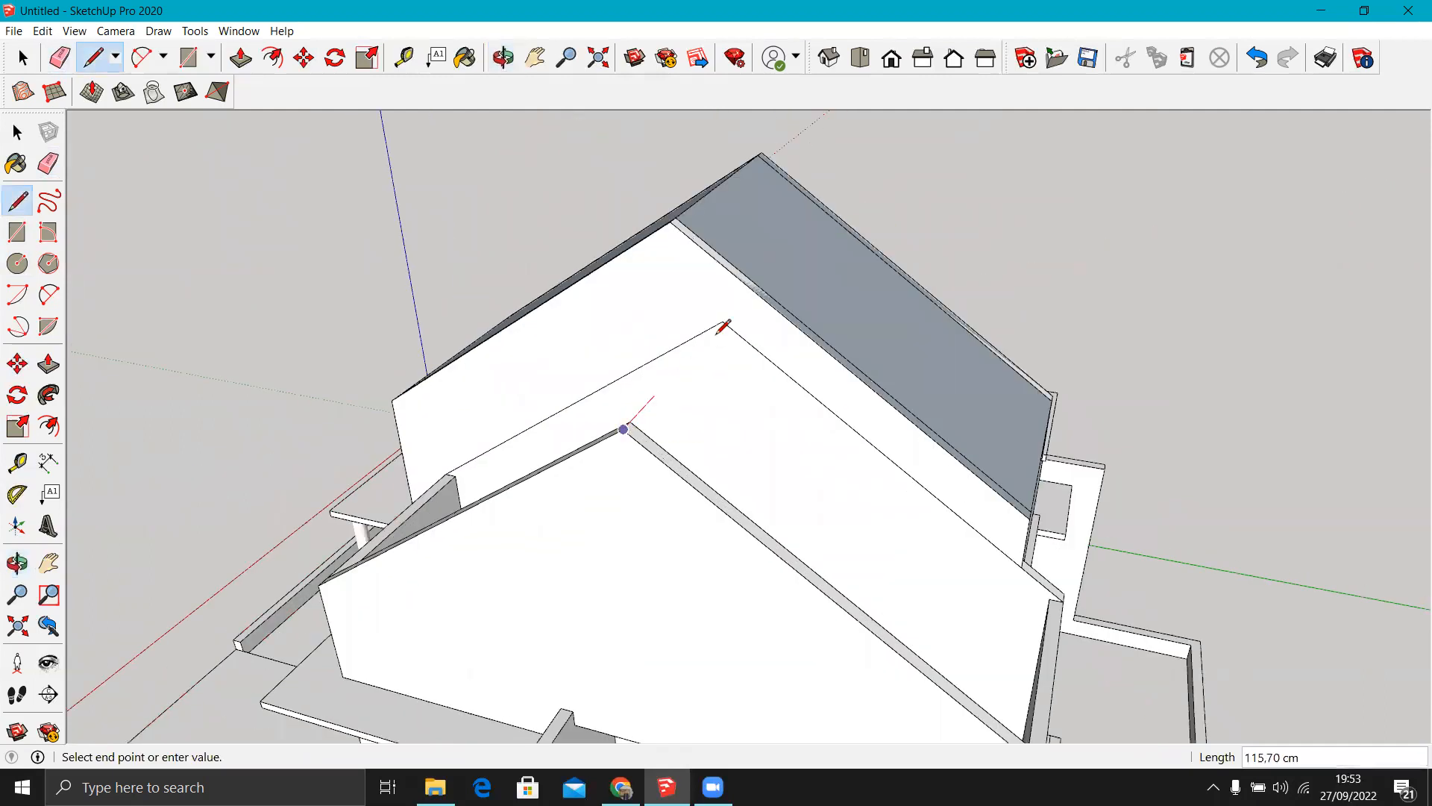
{"action": "scroll", "coordinate": [933, 585], "scroll_direction": "down", "scroll_amount": 1}
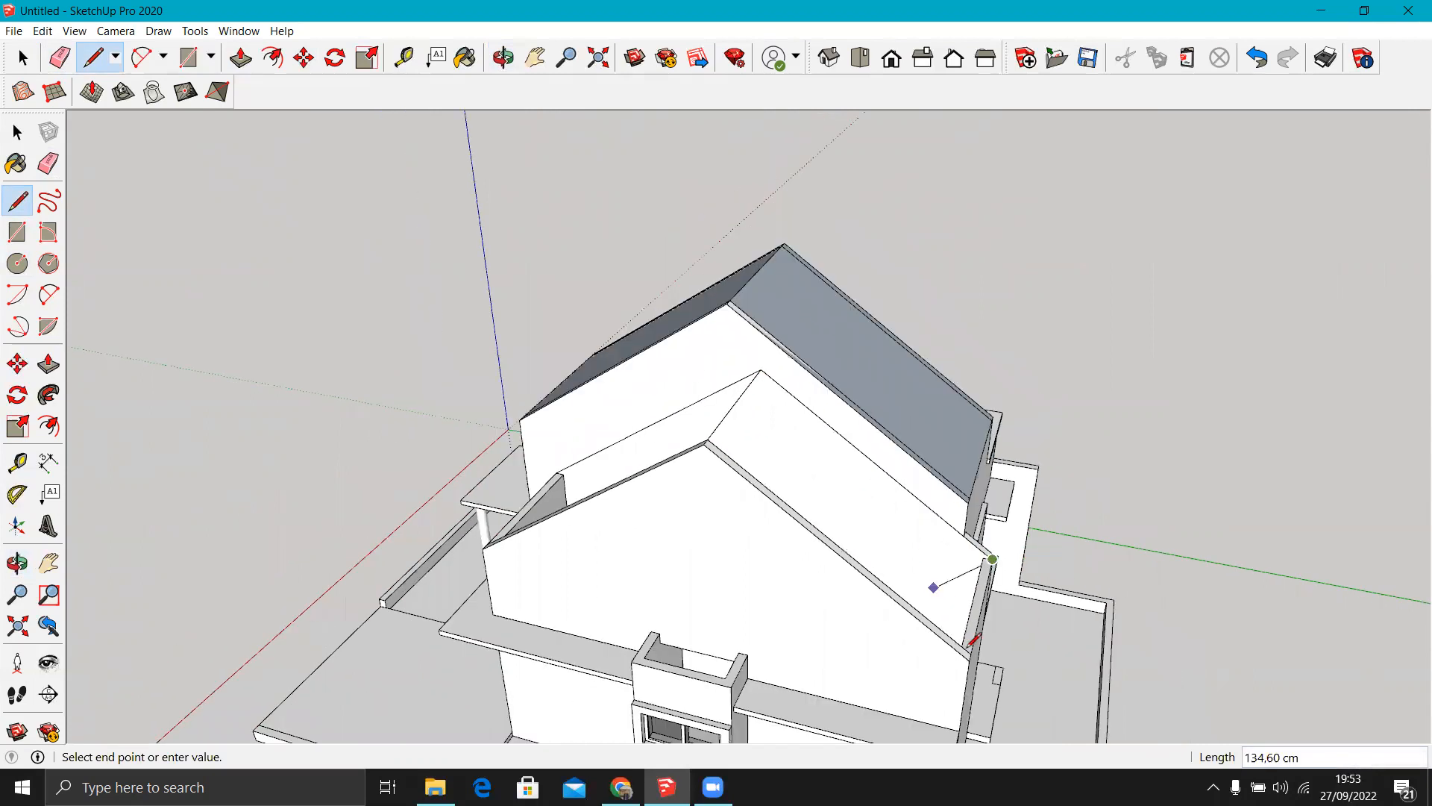
{"action": "scroll", "coordinate": [975, 661], "scroll_direction": "up", "scroll_amount": 1}
{"action": "left_click", "coordinate": [648, 395]}
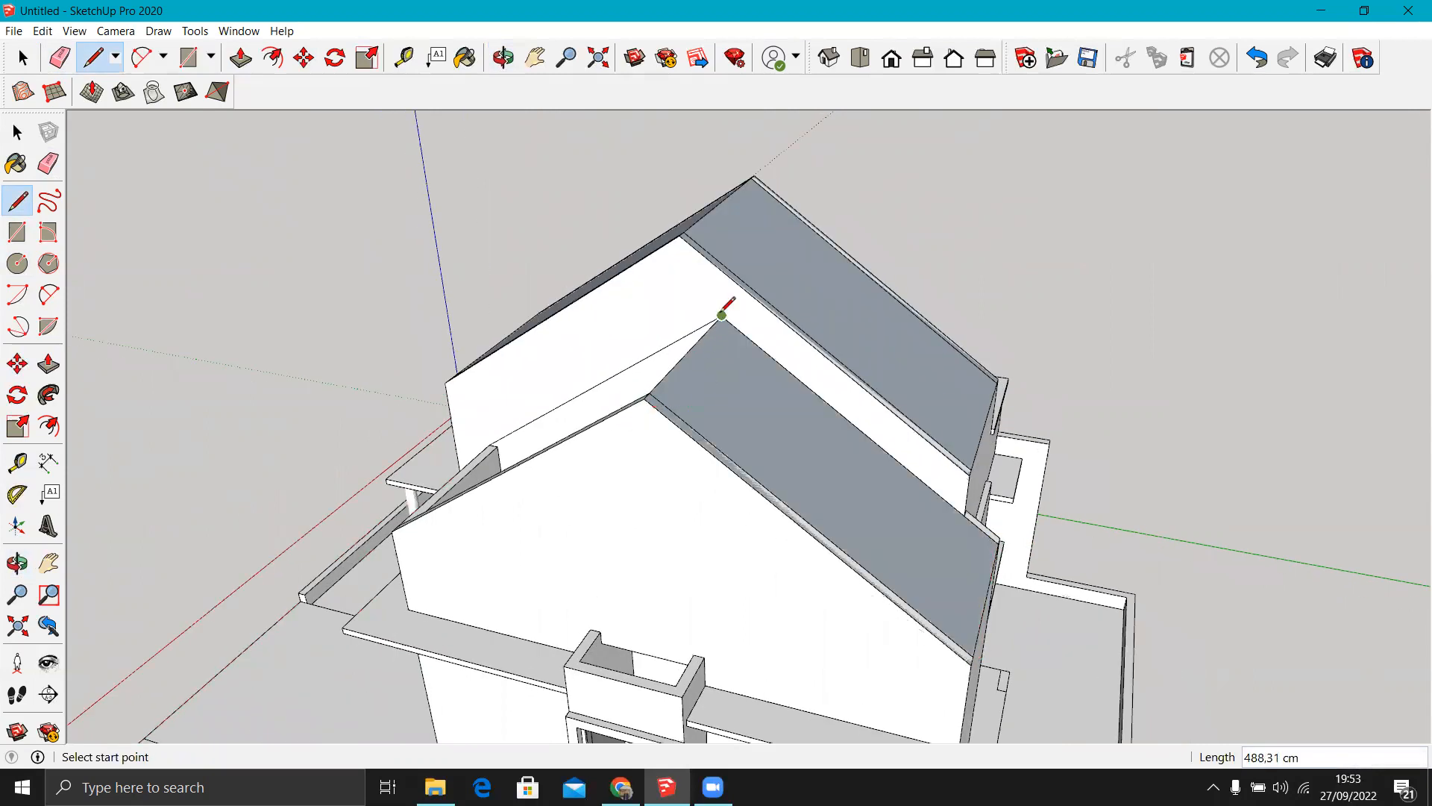
Draw the lower wing's front roof slope between its two gables with the Line tool.
{"action": "middle_click_drag", "start_coordinate": [473, 442], "coordinate": [470, 499]}
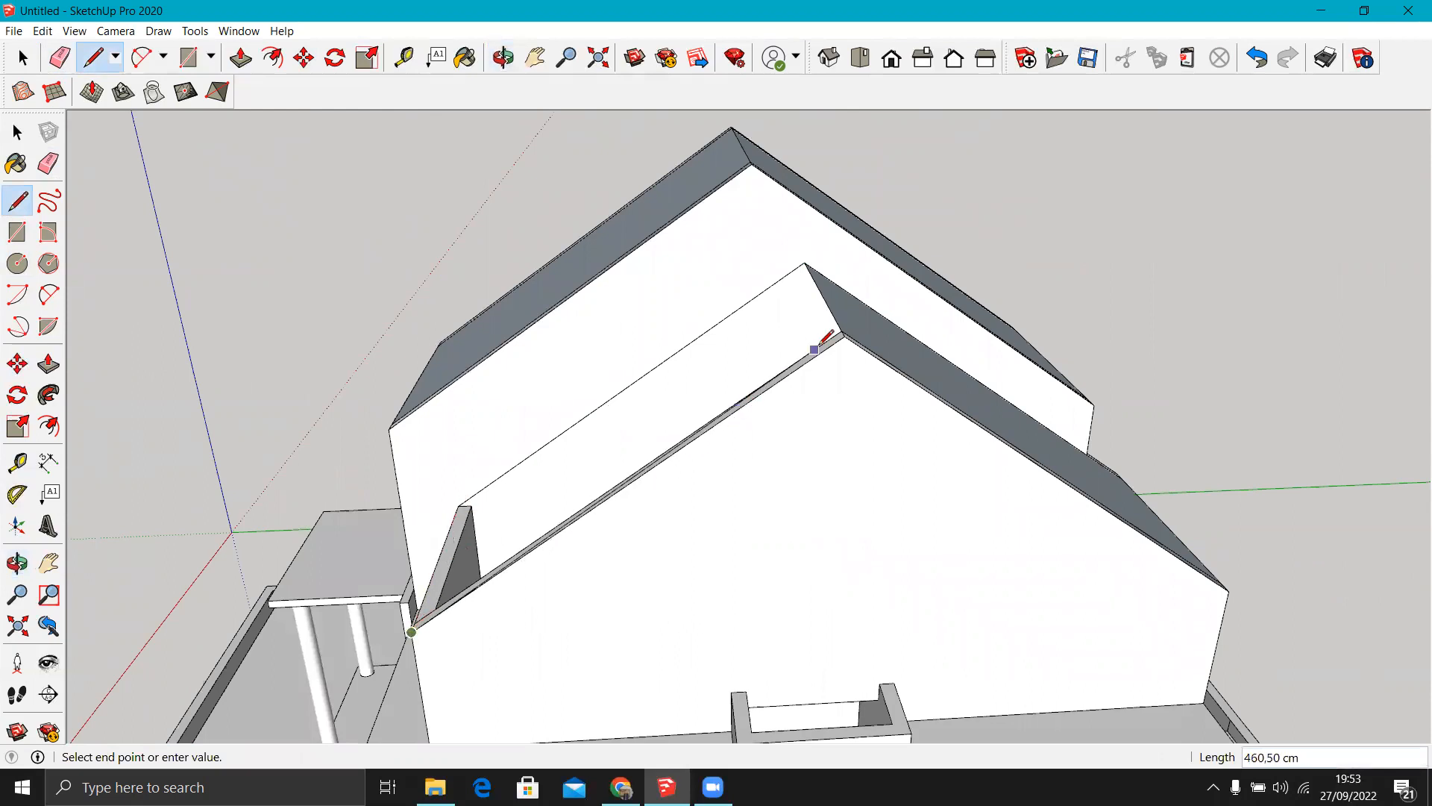
{"action": "scroll", "coordinate": [624, 307], "scroll_direction": "down", "scroll_amount": 4}
{"action": "middle_click_drag", "start_coordinate": [544, 497], "coordinate": [532, 434]}
Push/Pull the lower wing's roof slopes to a thickness of 5 cm.
{"action": "key", "text": "p"}
{"action": "scroll", "coordinate": [655, 470], "scroll_direction": "up", "scroll_amount": 3}
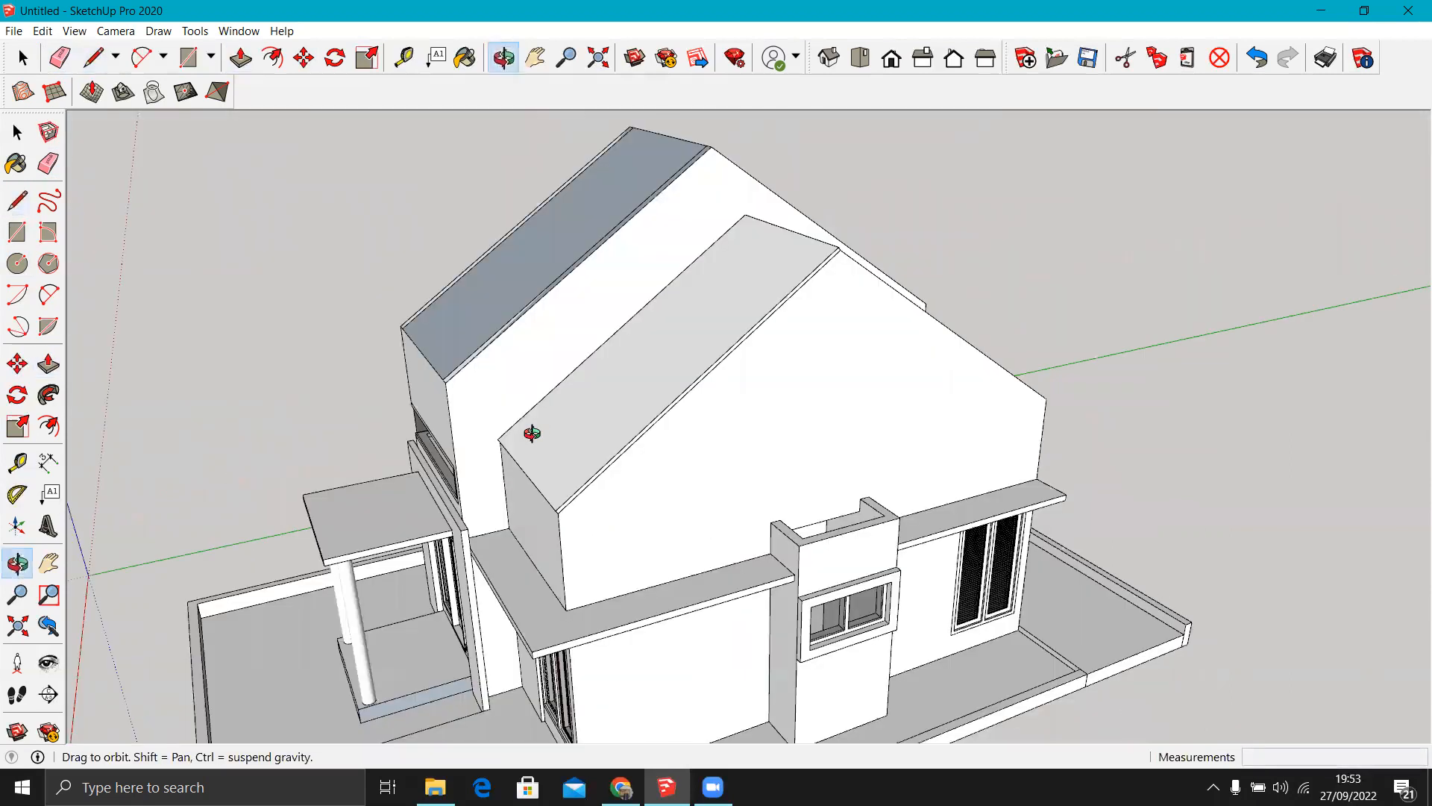
{"action": "scroll", "coordinate": [861, 291], "scroll_direction": "up", "scroll_amount": 3}
{"action": "left_click_drag", "start_coordinate": [863, 281], "coordinate": [886, 267]}
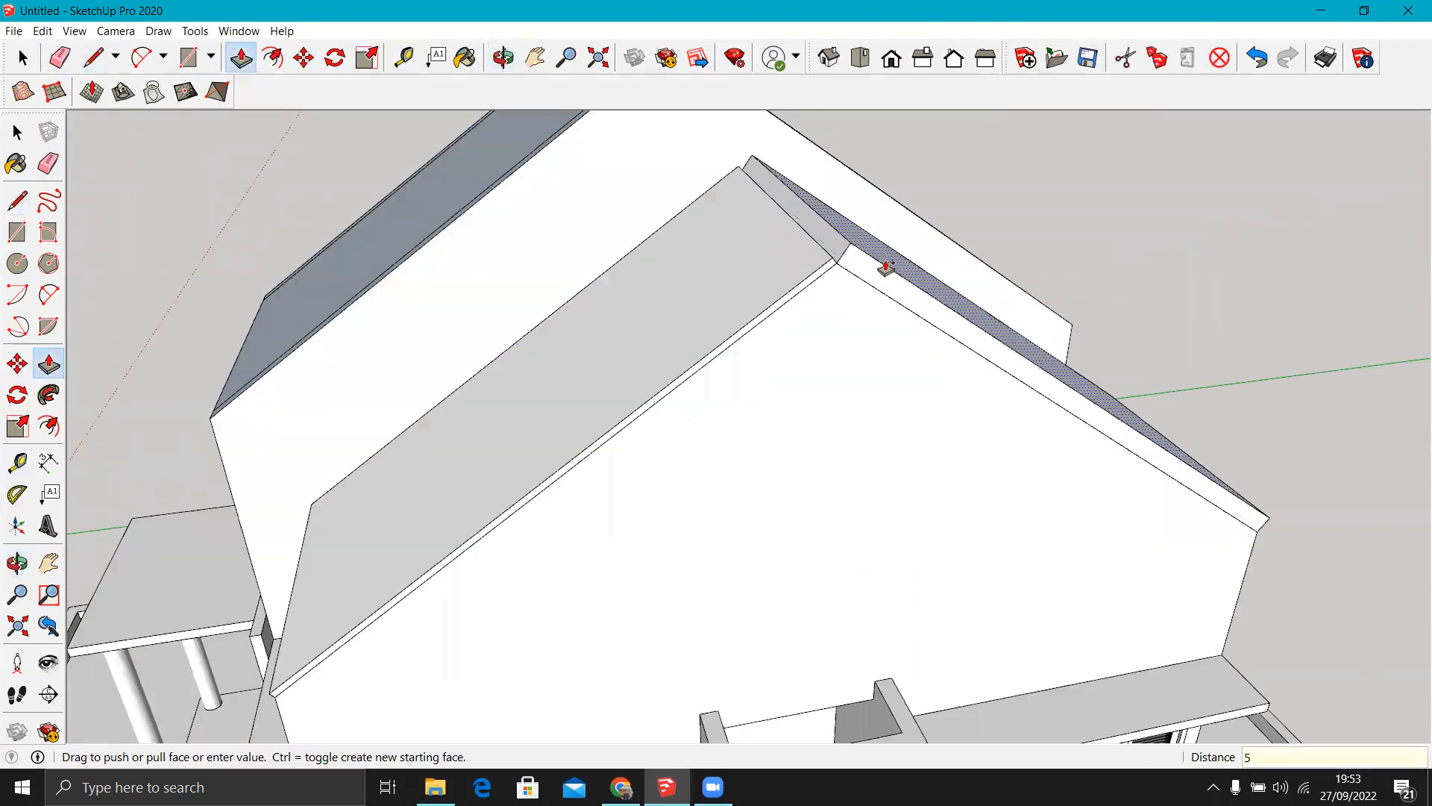
{"action": "key", "text": "Return"}
Push/Pull the main roof's front and rear slopes to a thickness of 5 cm each.
{"action": "scroll", "coordinate": [828, 396], "scroll_direction": "down", "scroll_amount": 3}
{"action": "scroll", "coordinate": [577, 213], "scroll_direction": "up", "scroll_amount": 1}
{"action": "left_click", "coordinate": [561, 212]}
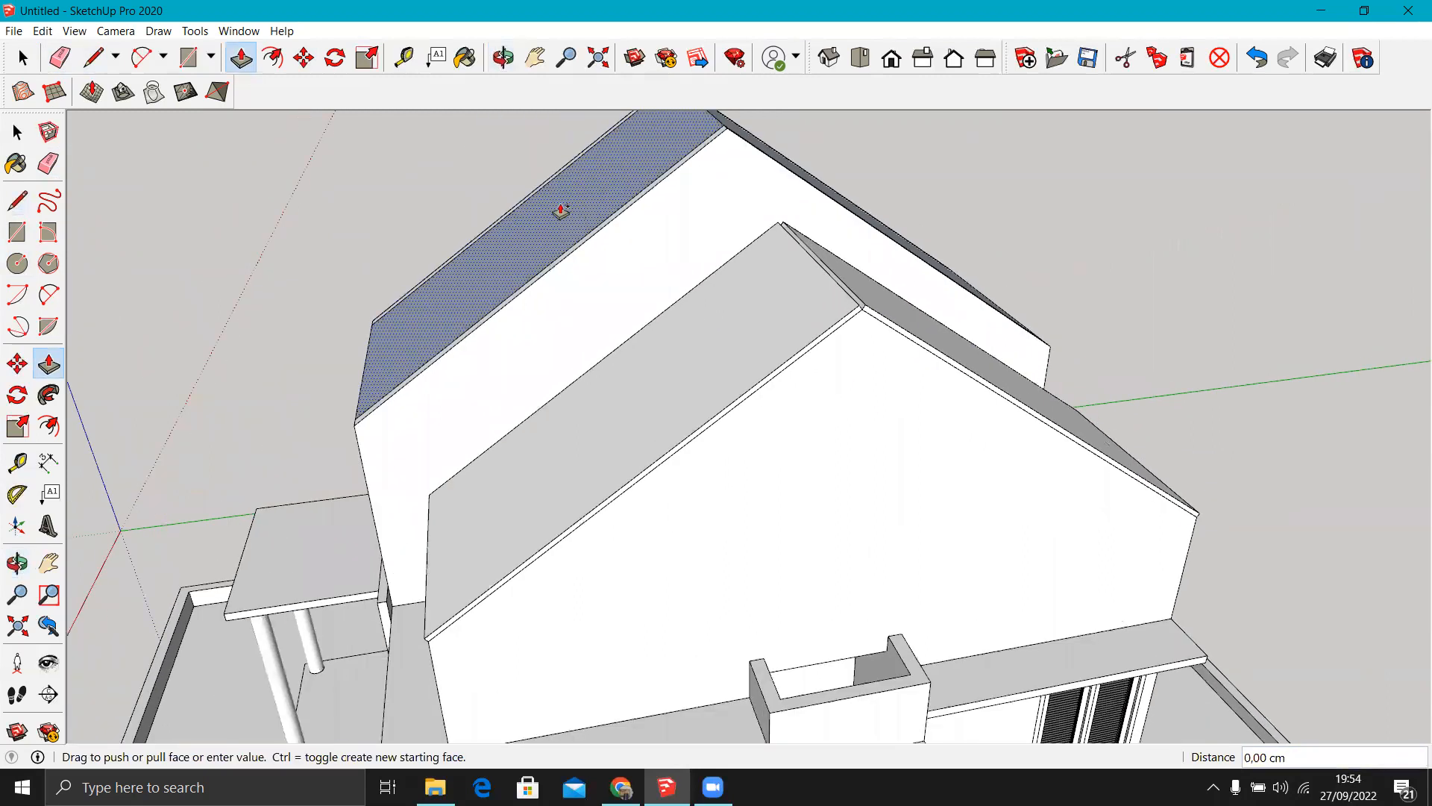
{"action": "type", "text": "5"}
{"action": "key", "text": "Return"}
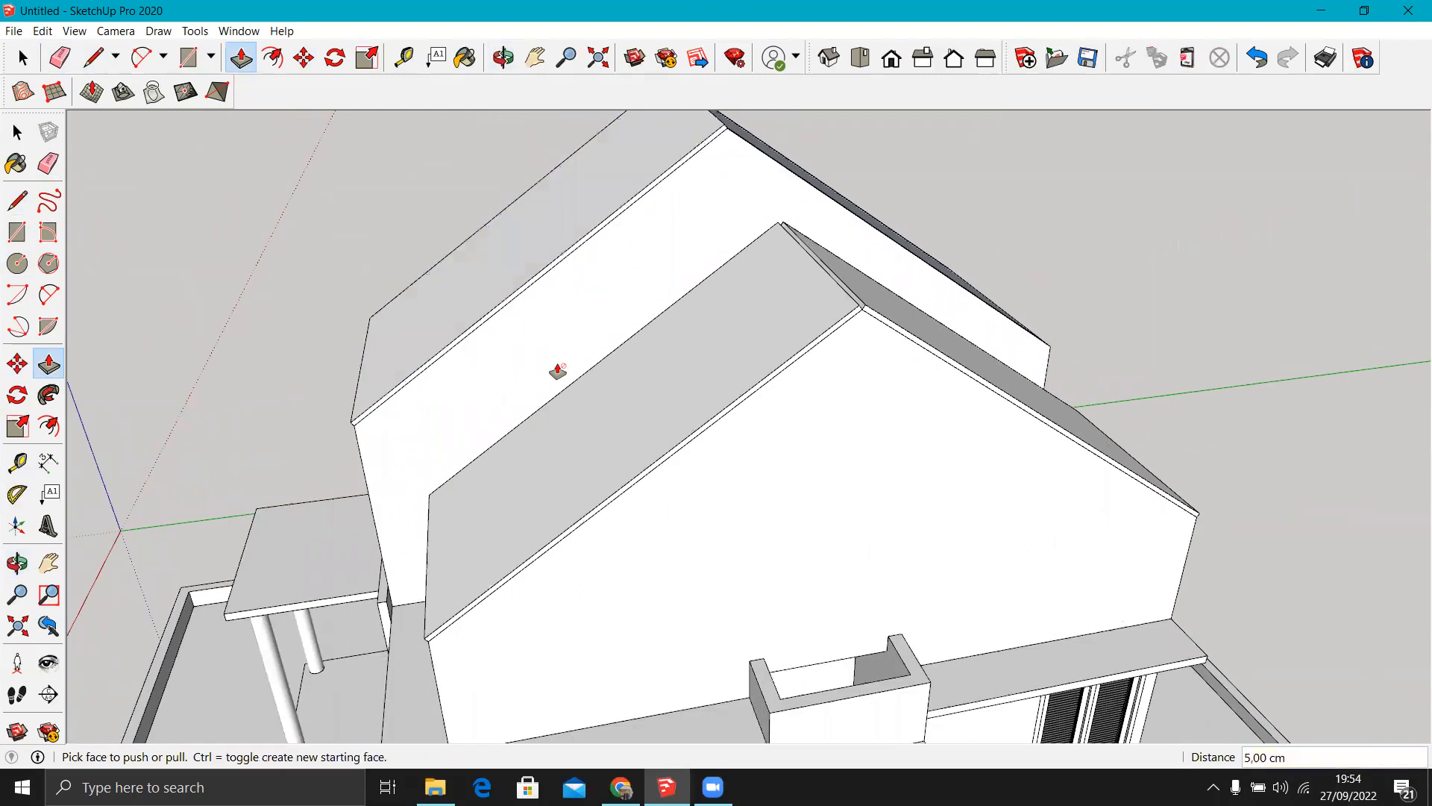
{"action": "scroll", "coordinate": [560, 371], "scroll_direction": "down", "scroll_amount": 3}
{"action": "scroll", "coordinate": [723, 217], "scroll_direction": "up", "scroll_amount": 3}
{"action": "left_click", "coordinate": [701, 216]}
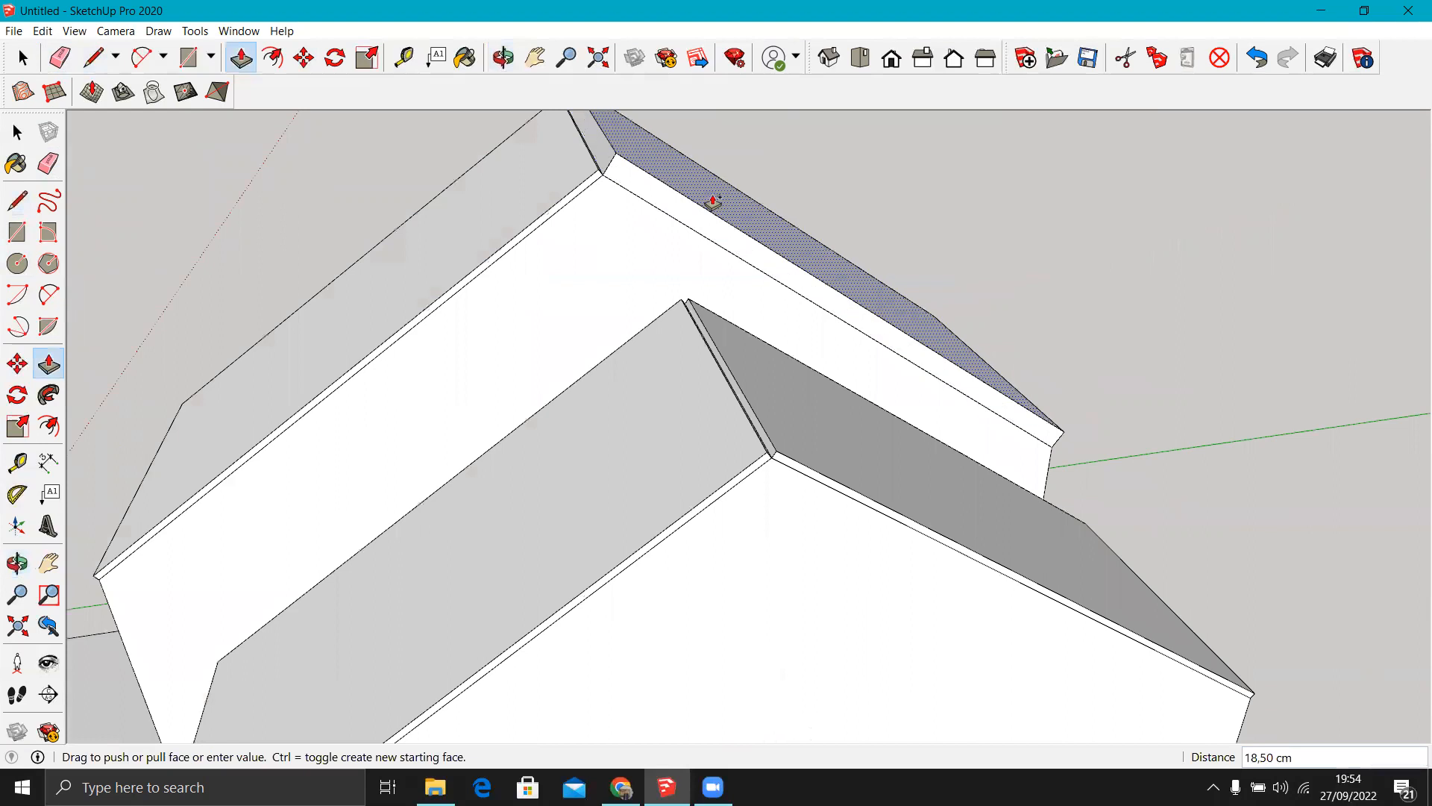
{"action": "key", "text": "Return"}
Extend the main roof's front eave outward by 100 cm.
{"action": "scroll", "coordinate": [764, 300], "scroll_direction": "down", "scroll_amount": 5}
{"action": "middle_click_drag", "start_coordinate": [464, 462], "coordinate": [1084, 316]}
{"action": "middle_click_drag", "start_coordinate": [649, 444], "coordinate": [669, 387]}
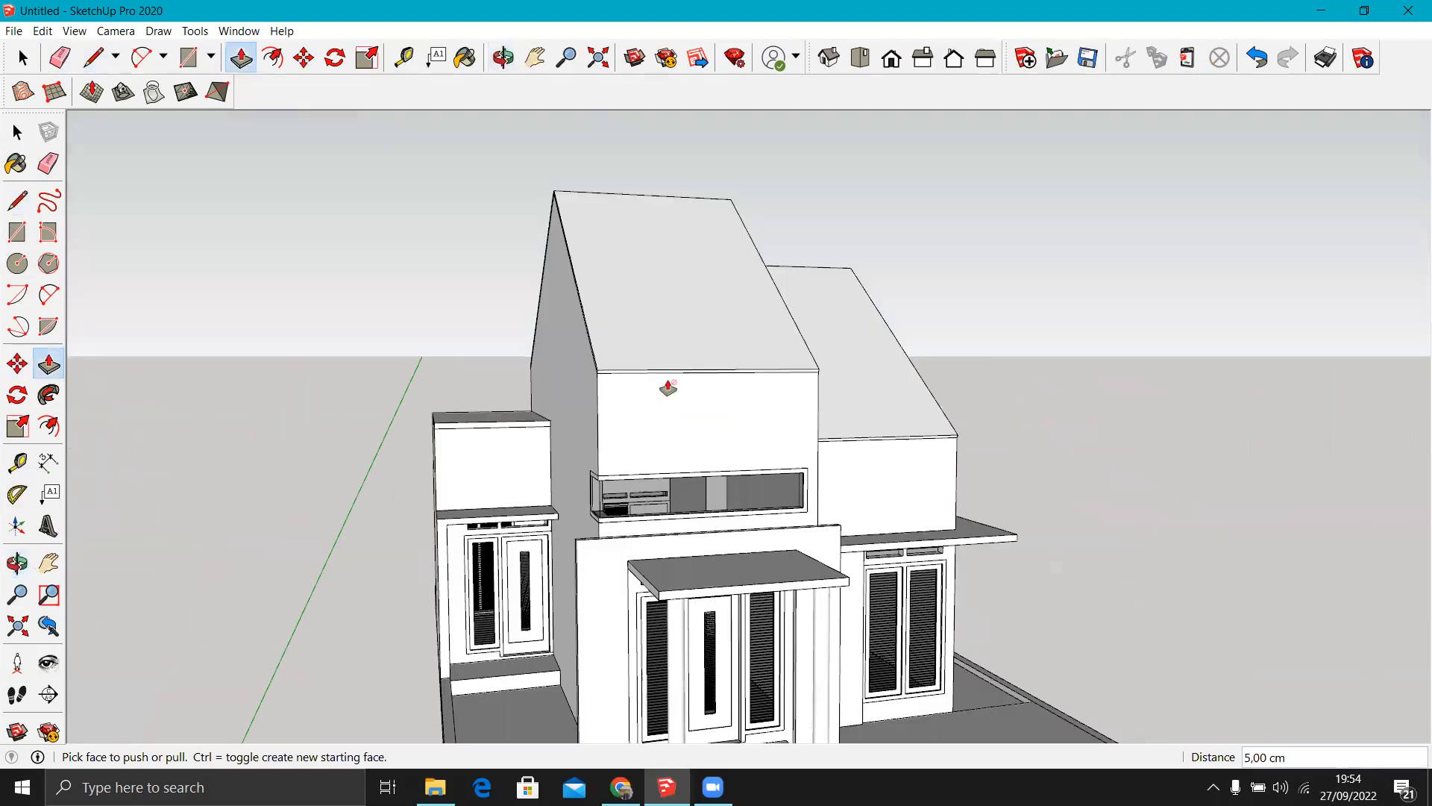
{"action": "scroll", "coordinate": [668, 381], "scroll_direction": "up", "scroll_amount": 3}
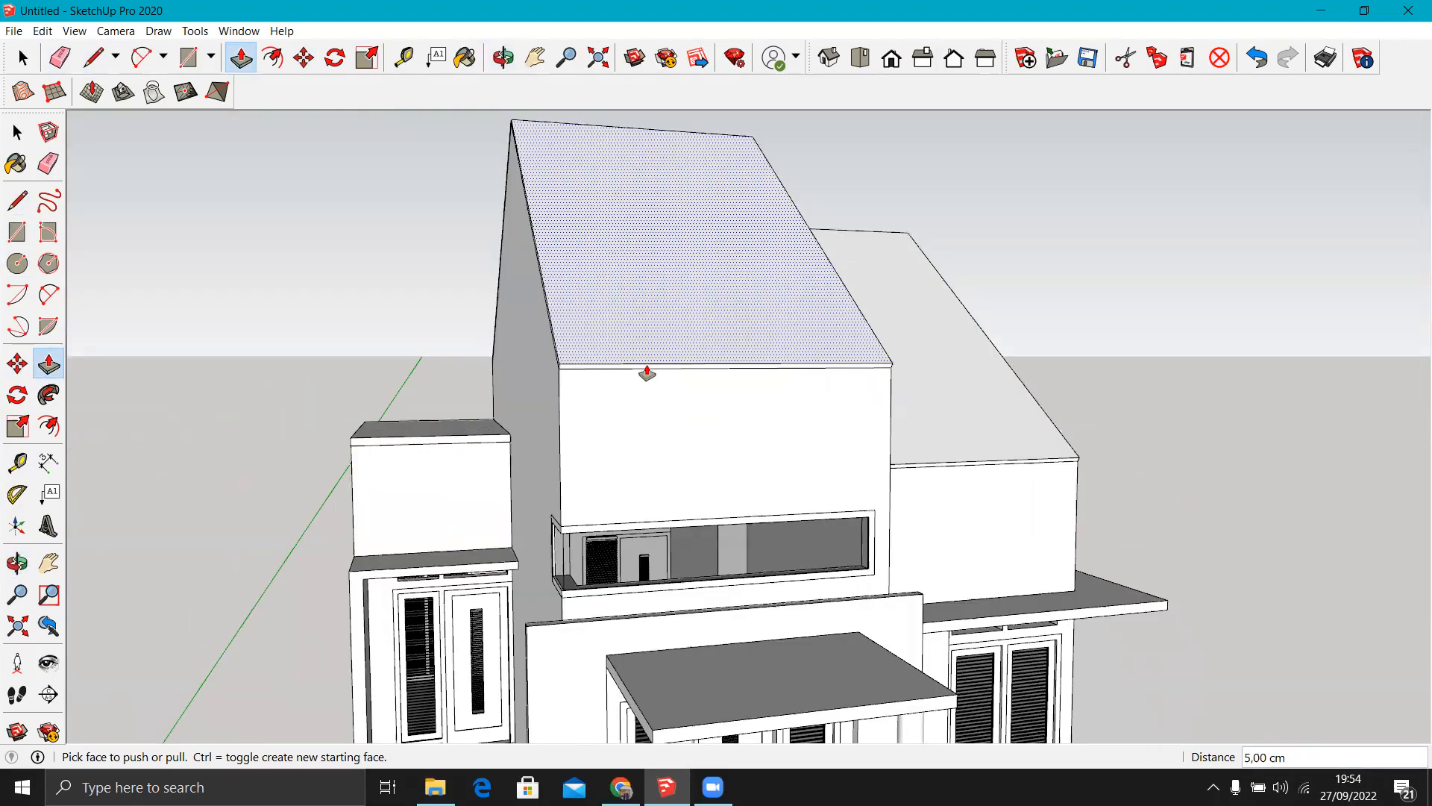
{"action": "left_click", "coordinate": [647, 373]}
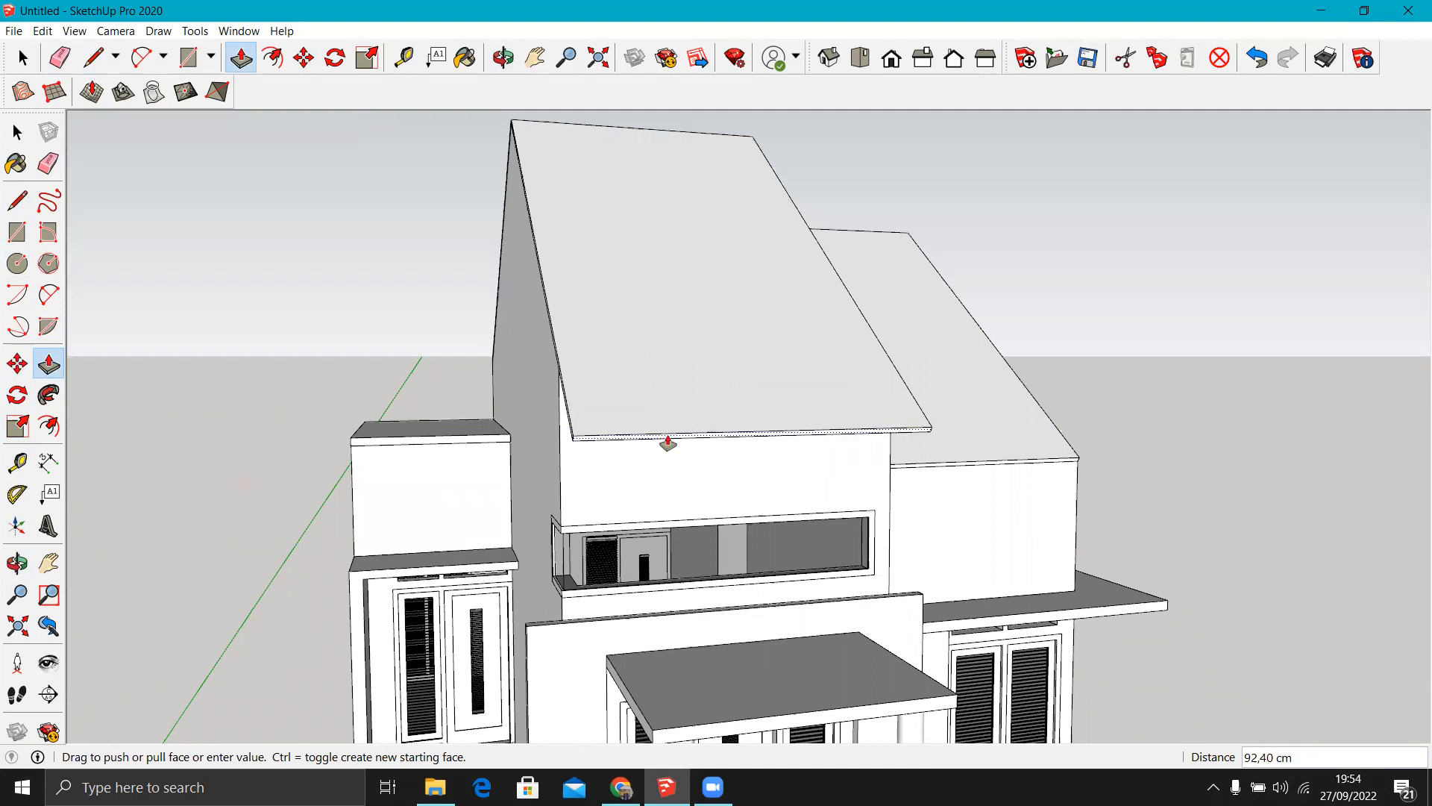
{"action": "type", "text": "100"}
{"action": "key", "text": "Return"}
Extend the lower wing's front eave outward by 100 cm.
{"action": "scroll", "coordinate": [671, 419], "scroll_direction": "down", "scroll_amount": 3}
{"action": "middle_click_drag", "start_coordinate": [671, 421], "coordinate": [396, 395]}
{"action": "scroll", "coordinate": [649, 409], "scroll_direction": "up", "scroll_amount": 6}
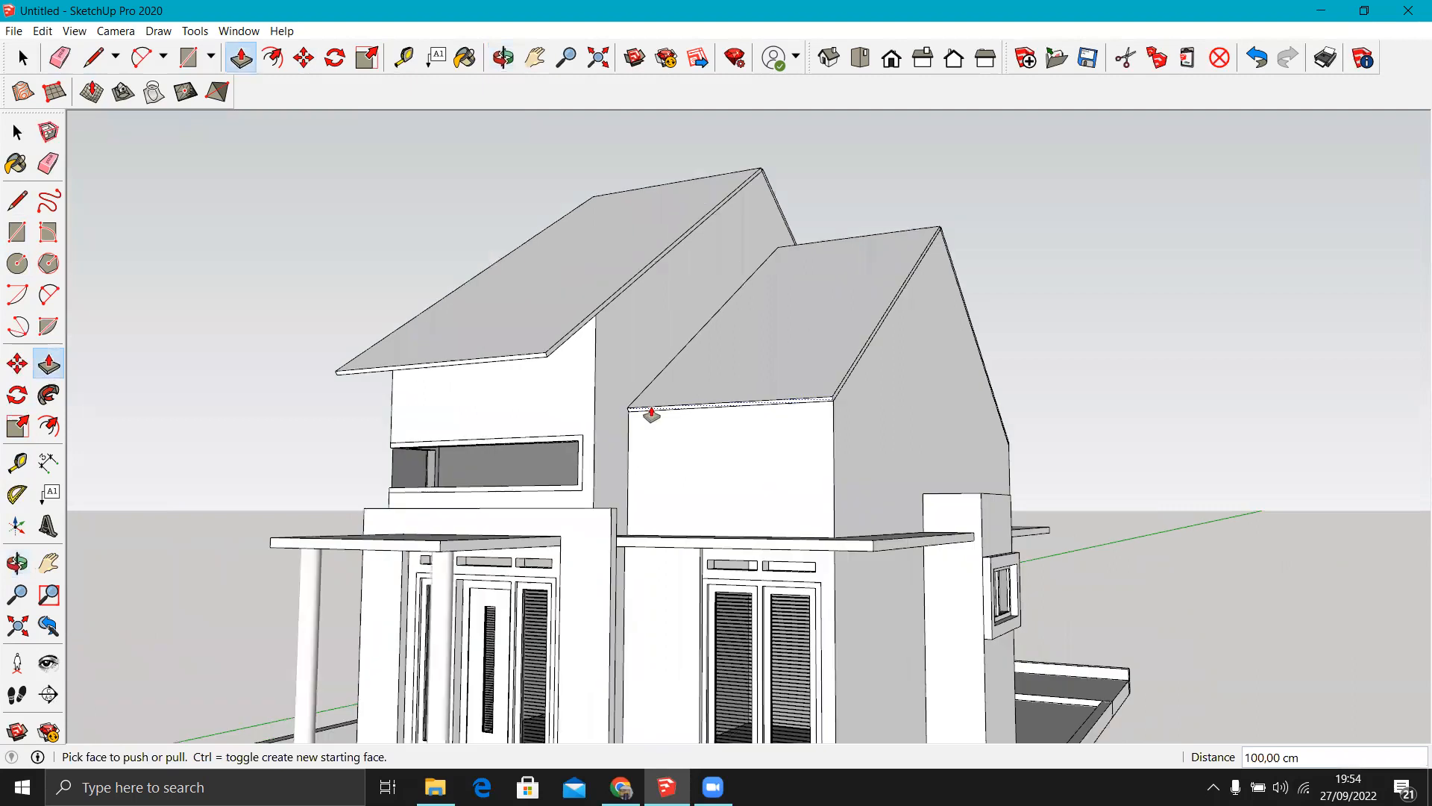
{"action": "scroll", "coordinate": [452, 432], "scroll_direction": "down", "scroll_amount": 2}
{"action": "left_click", "coordinate": [651, 425]}
{"action": "type", "text": "10"}
{"action": "key", "text": "Return"}
Extend the lower wing's rear eave outward by 100 cm.
{"action": "scroll", "coordinate": [596, 437], "scroll_direction": "down", "scroll_amount": 4}
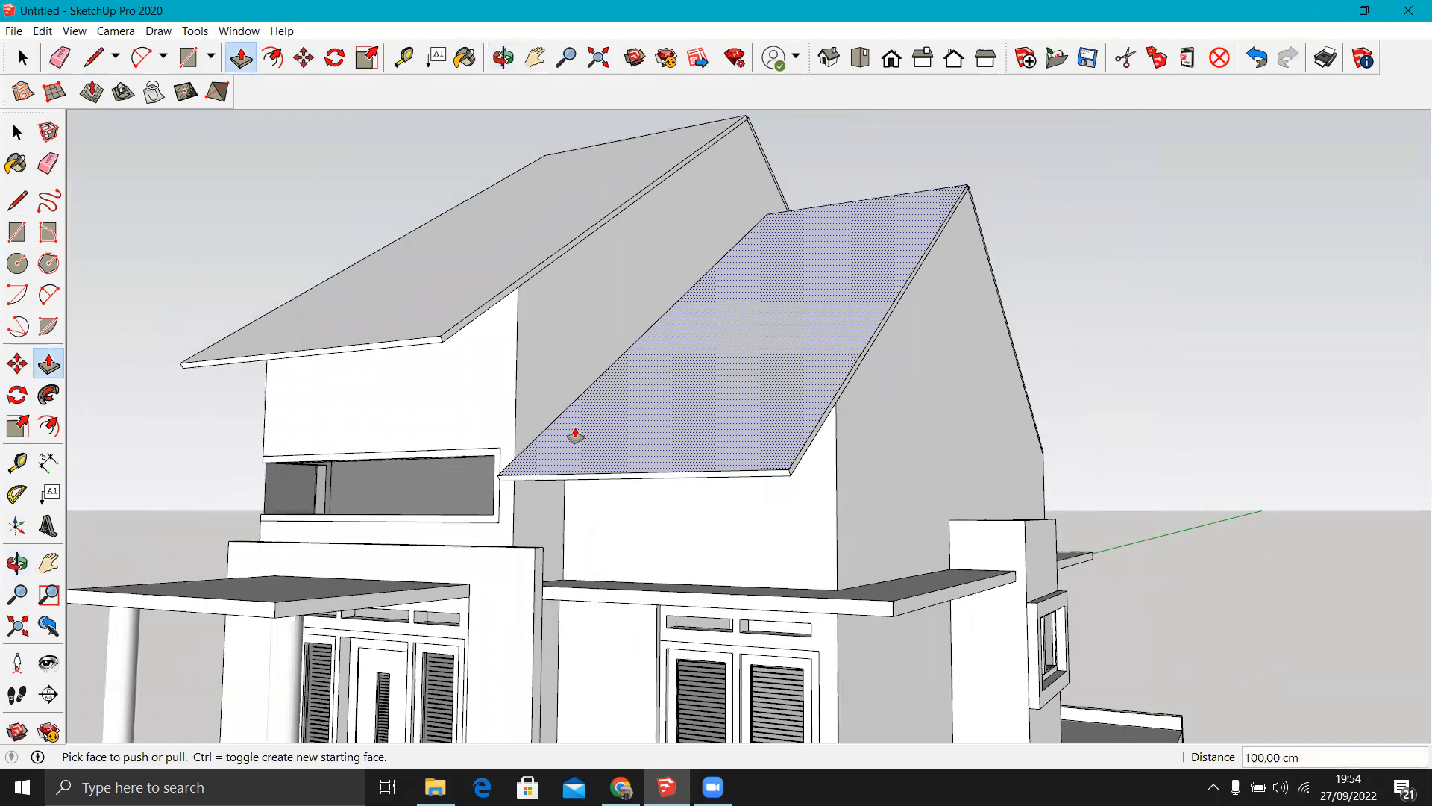
{"action": "middle_click_drag", "start_coordinate": [835, 415], "coordinate": [416, 422]}
{"action": "scroll", "coordinate": [853, 484], "scroll_direction": "up", "scroll_amount": 3}
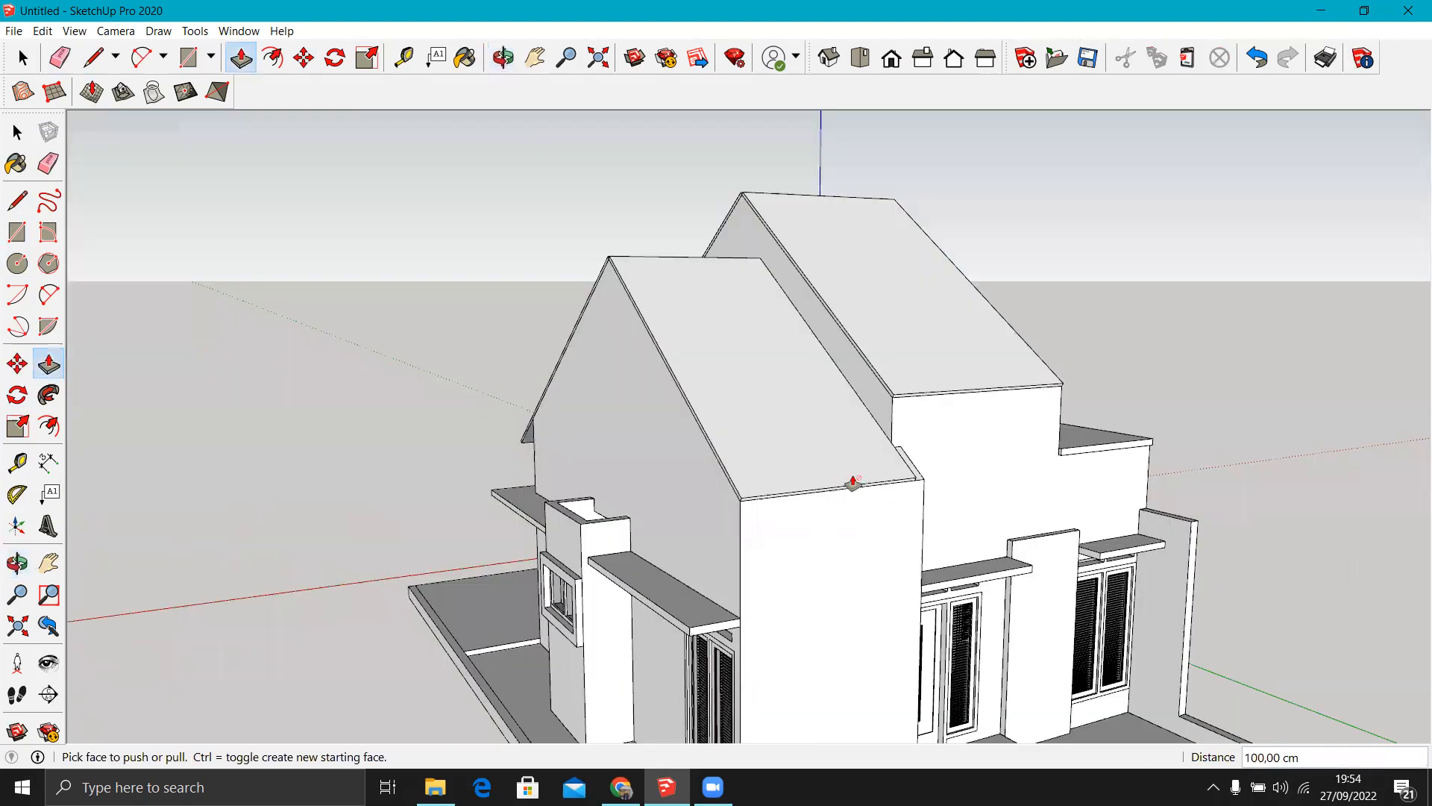
{"action": "scroll", "coordinate": [853, 484], "scroll_direction": "up", "scroll_amount": 4}
{"action": "left_click", "coordinate": [1017, 502]}
{"action": "type", "text": "1"}
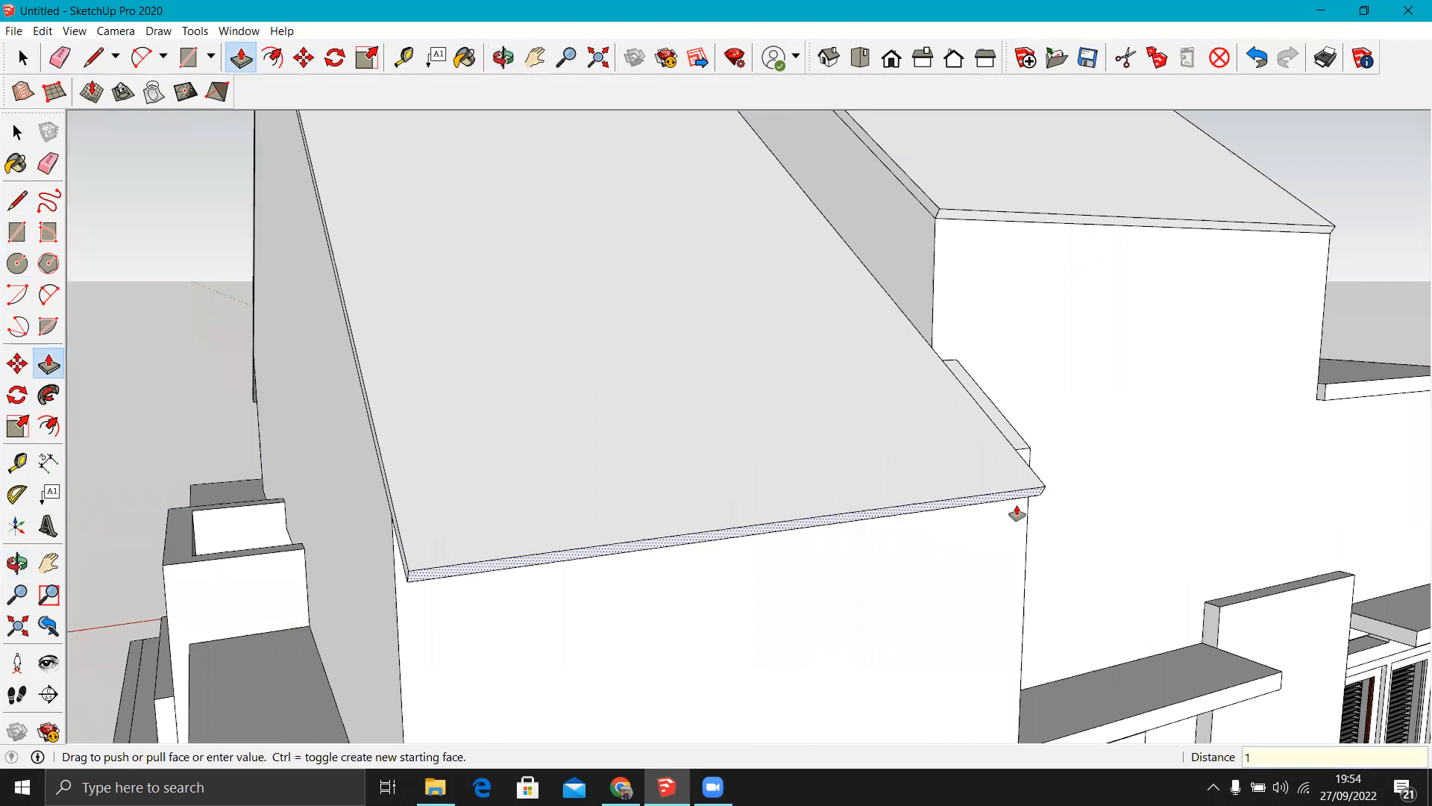
{"action": "type", "text": "00"}
{"action": "key", "text": "Return"}
Extend the main roof's rear eave outward by 100 cm.
{"action": "middle_click_drag", "start_coordinate": [908, 406], "coordinate": [838, 416]}
{"action": "scroll", "coordinate": [828, 342], "scroll_direction": "up", "scroll_amount": 3}
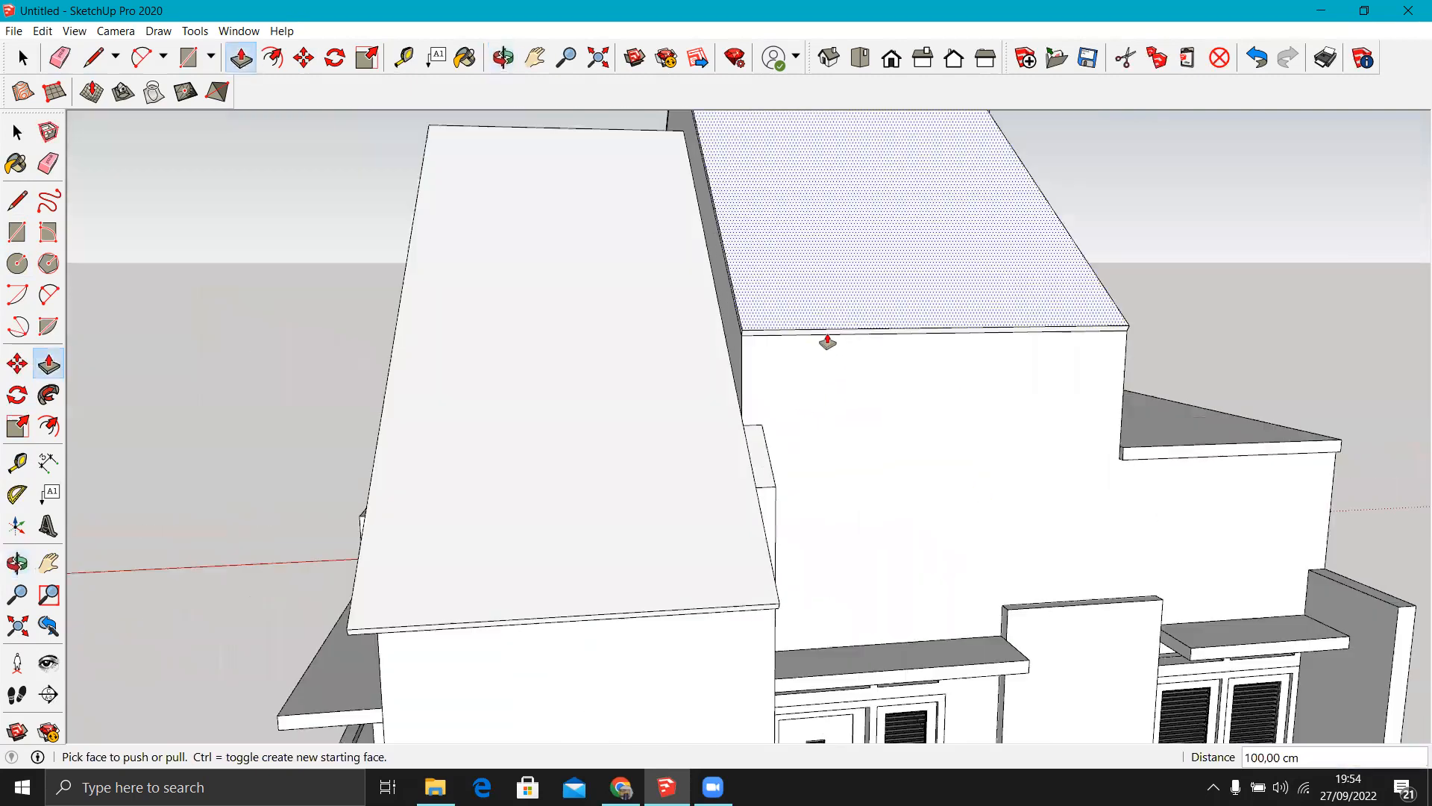
{"action": "left_click", "coordinate": [828, 343]}
{"action": "type", "text": "100"}
{"action": "key", "text": "Return"}
{"action": "middle_click_drag", "start_coordinate": [761, 372], "coordinate": [873, 356]}
{"action": "scroll", "coordinate": [783, 339], "scroll_direction": "up", "scroll_amount": 3}
{"action": "left_click", "coordinate": [780, 339]}
{"action": "type", "text": "1"}
{"action": "type", "text": "0"}
{"action": "key", "text": "Return"}
Extend the main roof's rear slope sideways past the gable facing the lower wing.
{"action": "middle_click_drag", "start_coordinate": [747, 352], "coordinate": [799, 435]}
{"action": "left_click", "coordinate": [780, 442]}
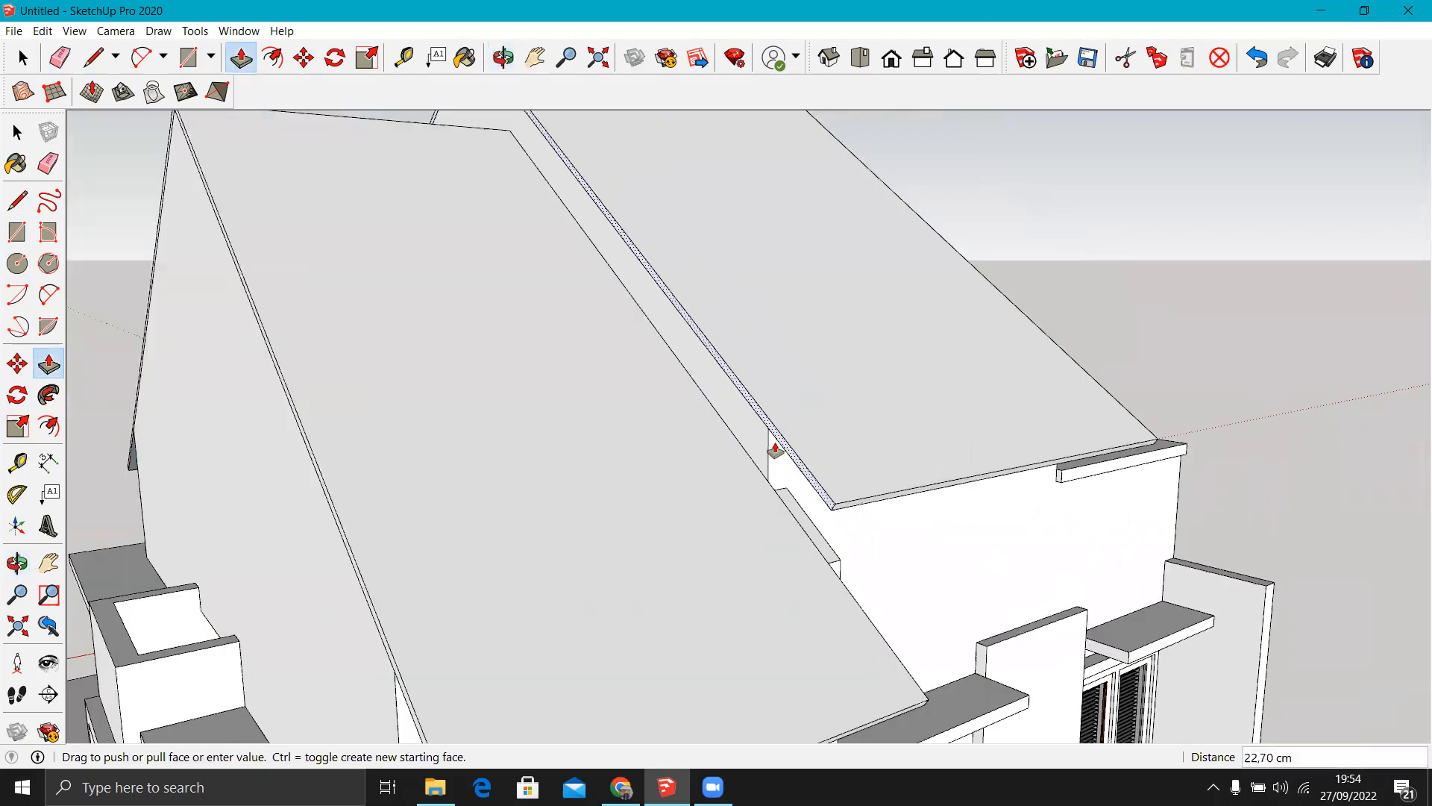
{"action": "key", "text": "Return"}
Extend the main roof's front slope past the wing-side gable to line up with the rear slope's edge.
{"action": "scroll", "coordinate": [776, 448], "scroll_direction": "down", "scroll_amount": 1}
{"action": "scroll", "coordinate": [659, 361], "scroll_direction": "down", "scroll_amount": 3}
{"action": "middle_click_drag", "start_coordinate": [659, 361], "coordinate": [1200, 364]}
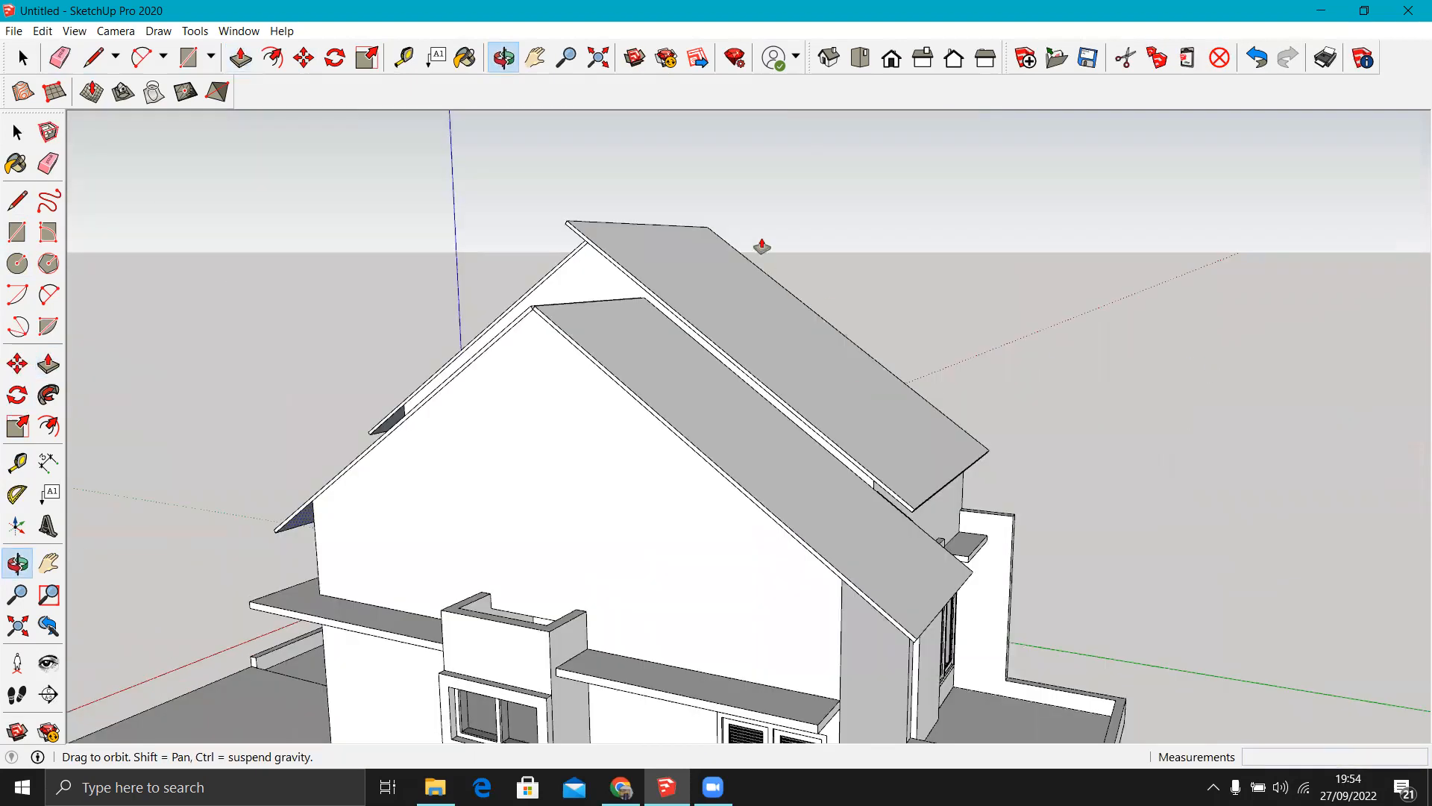
{"action": "middle_click_drag", "start_coordinate": [761, 246], "coordinate": [1164, 306]}
{"action": "scroll", "coordinate": [736, 223], "scroll_direction": "up", "scroll_amount": 4}
{"action": "double_click", "coordinate": [736, 224]}
{"action": "scroll", "coordinate": [843, 277], "scroll_direction": "down", "scroll_amount": 2}
{"action": "key", "text": "ctrl+z"}
{"action": "scroll", "coordinate": [763, 230], "scroll_direction": "up", "scroll_amount": 2}
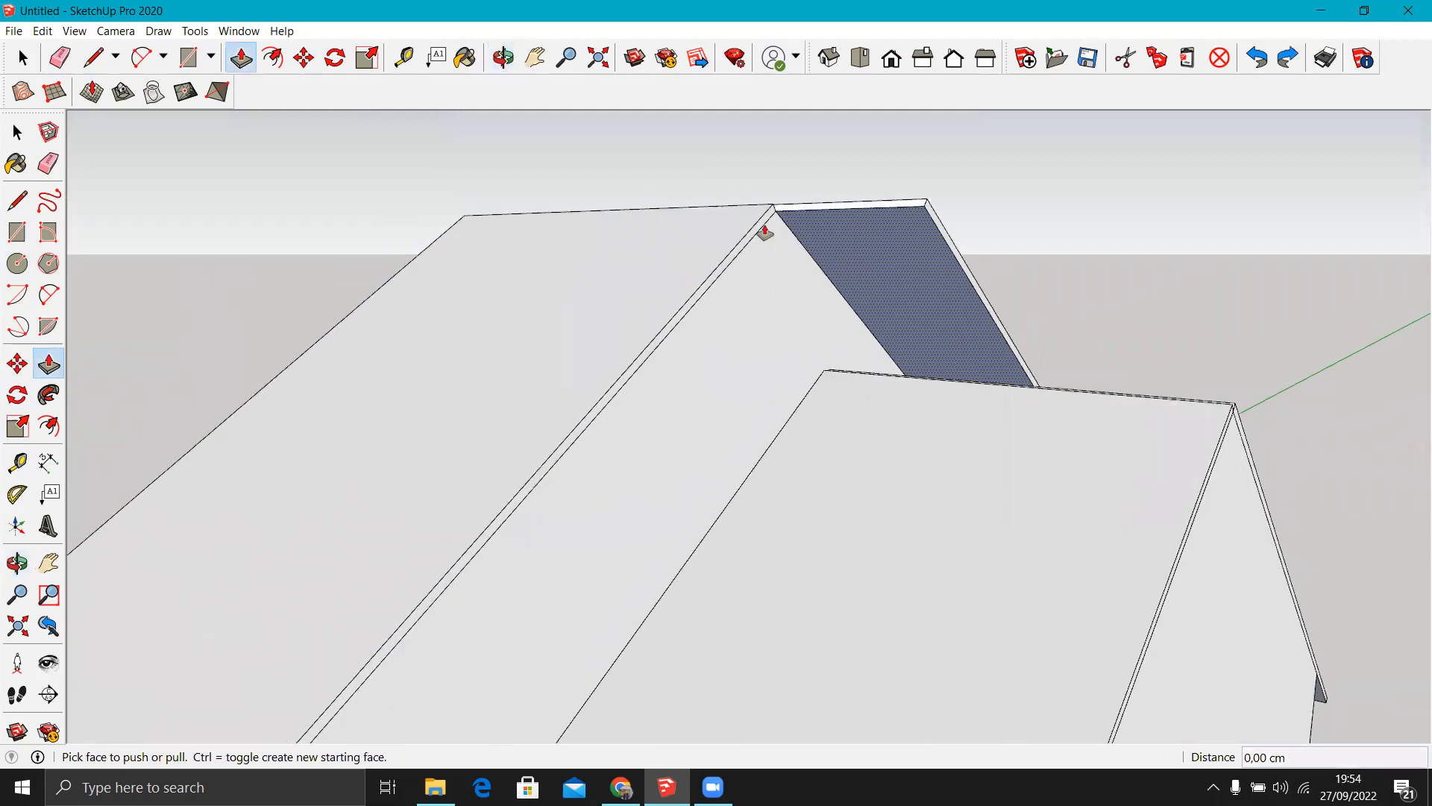
{"action": "left_click", "coordinate": [763, 228]}
{"action": "left_click", "coordinate": [961, 239]}
Extend both main roof slopes 100 cm past the gable on the side away from the wing, with their edges aligned.
{"action": "scroll", "coordinate": [895, 243], "scroll_direction": "down", "scroll_amount": 3}
{"action": "middle_click_drag", "start_coordinate": [586, 390], "coordinate": [1284, 390]}
{"action": "scroll", "coordinate": [654, 253], "scroll_direction": "up", "scroll_amount": 3}
{"action": "left_click", "coordinate": [654, 252]}
{"action": "type", "text": "100"}
{"action": "key", "text": "Return"}
{"action": "left_click", "coordinate": [656, 251]}
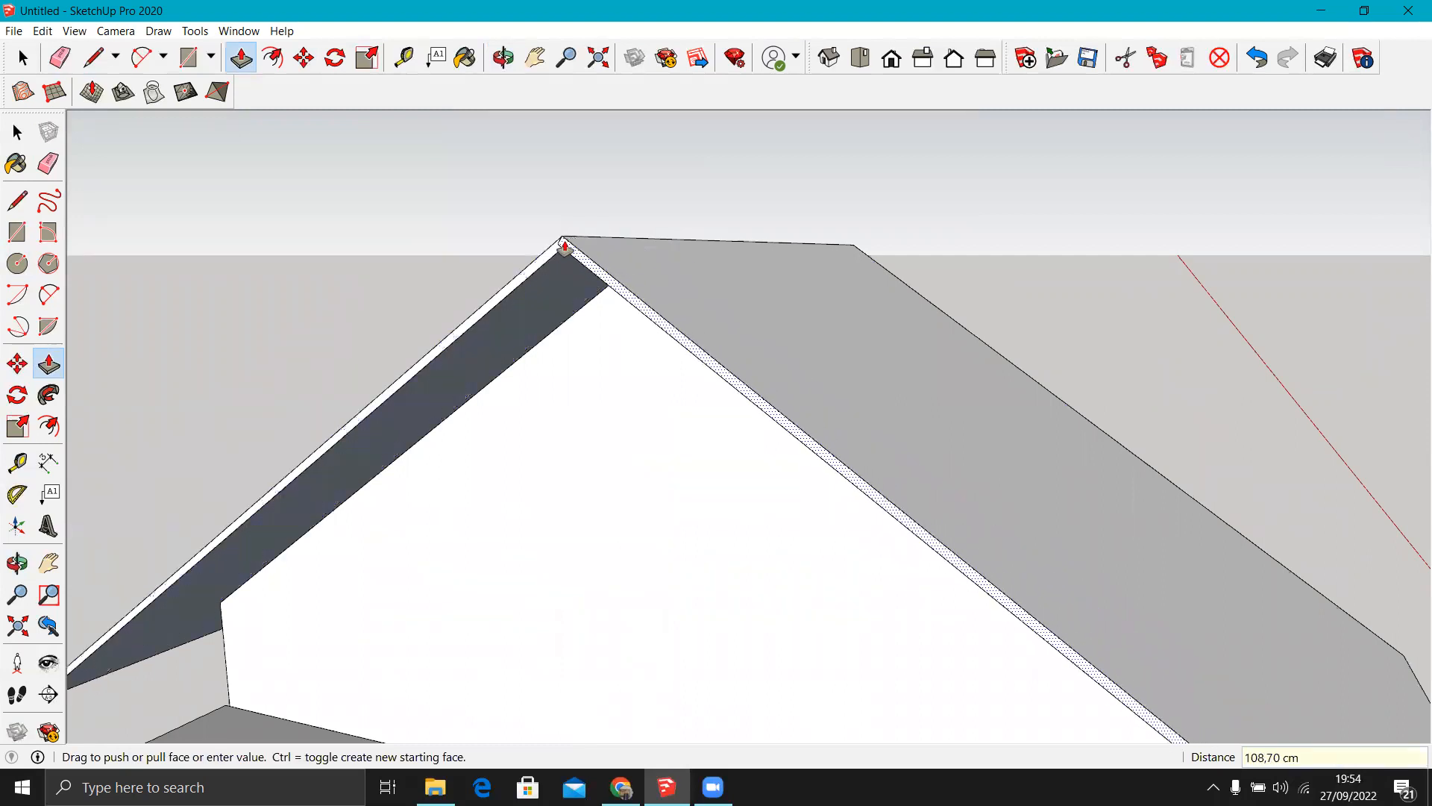
{"action": "left_click", "coordinate": [502, 302]}
Try to extend the lower wing's front slope 100 cm past its outer gable.
{"action": "scroll", "coordinate": [496, 339], "scroll_direction": "down", "scroll_amount": 6}
{"action": "middle_click_drag", "start_coordinate": [627, 418], "coordinate": [97, 422]}
{"action": "scroll", "coordinate": [691, 447], "scroll_direction": "up", "scroll_amount": 3}
{"action": "middle_click_drag", "start_coordinate": [691, 447], "coordinate": [188, 446]}
{"action": "middle_click_drag", "start_coordinate": [721, 383], "coordinate": [254, 388]}
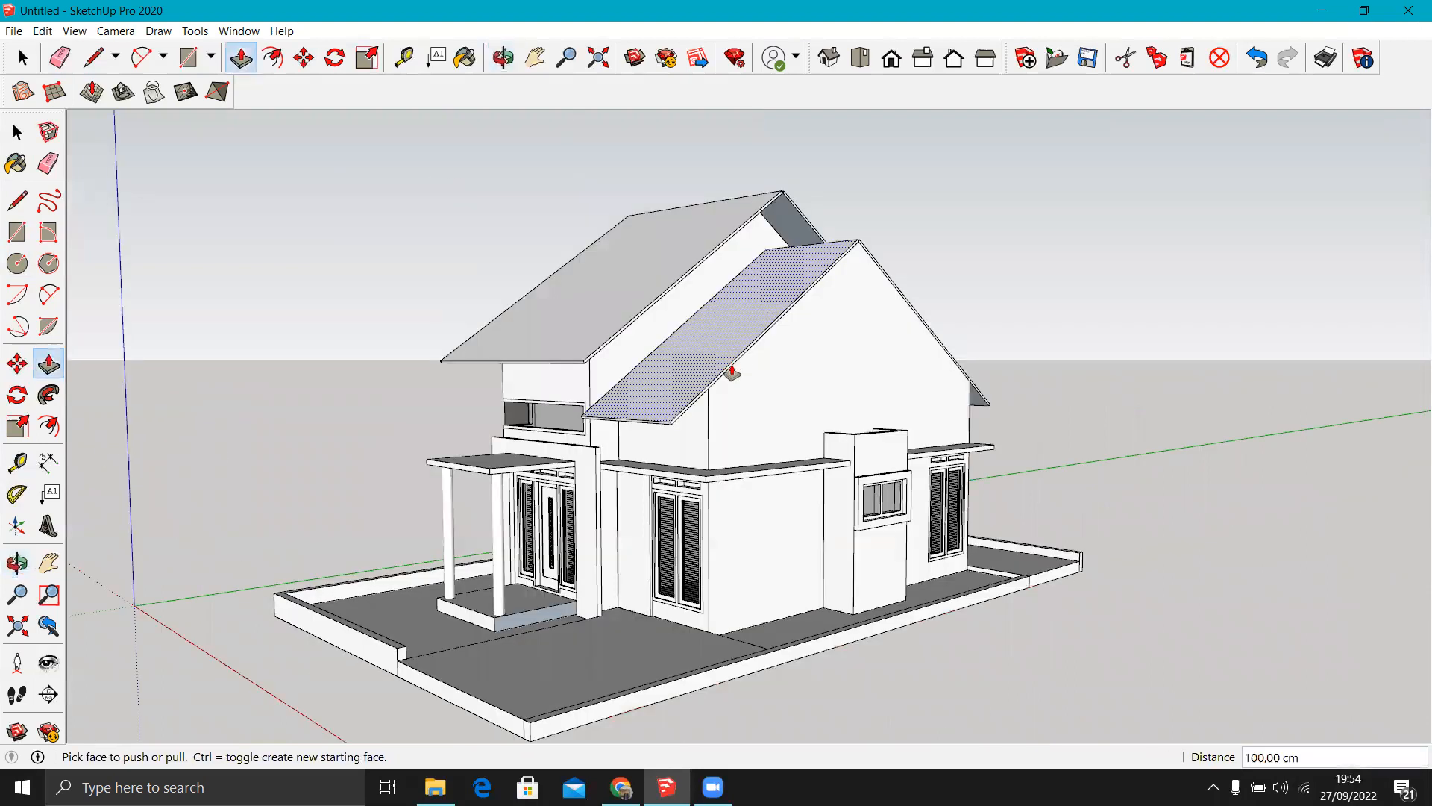
{"action": "scroll", "coordinate": [731, 374], "scroll_direction": "up", "scroll_amount": 4}
{"action": "left_click", "coordinate": [748, 387]}
{"action": "type", "text": "1"}
{"action": "type", "text": "00"}
{"action": "key", "text": "Return"}
Extend the lower wing's front slope 60 cm past its outer gable and pull the rear slope's edge out to match.
{"action": "scroll", "coordinate": [748, 386], "scroll_direction": "down", "scroll_amount": 3}
{"action": "middle_click_drag", "start_coordinate": [953, 378], "coordinate": [1202, 338]}
{"action": "middle_click_drag", "start_coordinate": [880, 403], "coordinate": [813, 313]}
{"action": "scroll", "coordinate": [818, 246], "scroll_direction": "up", "scroll_amount": 5}
{"action": "left_click", "coordinate": [844, 257]}
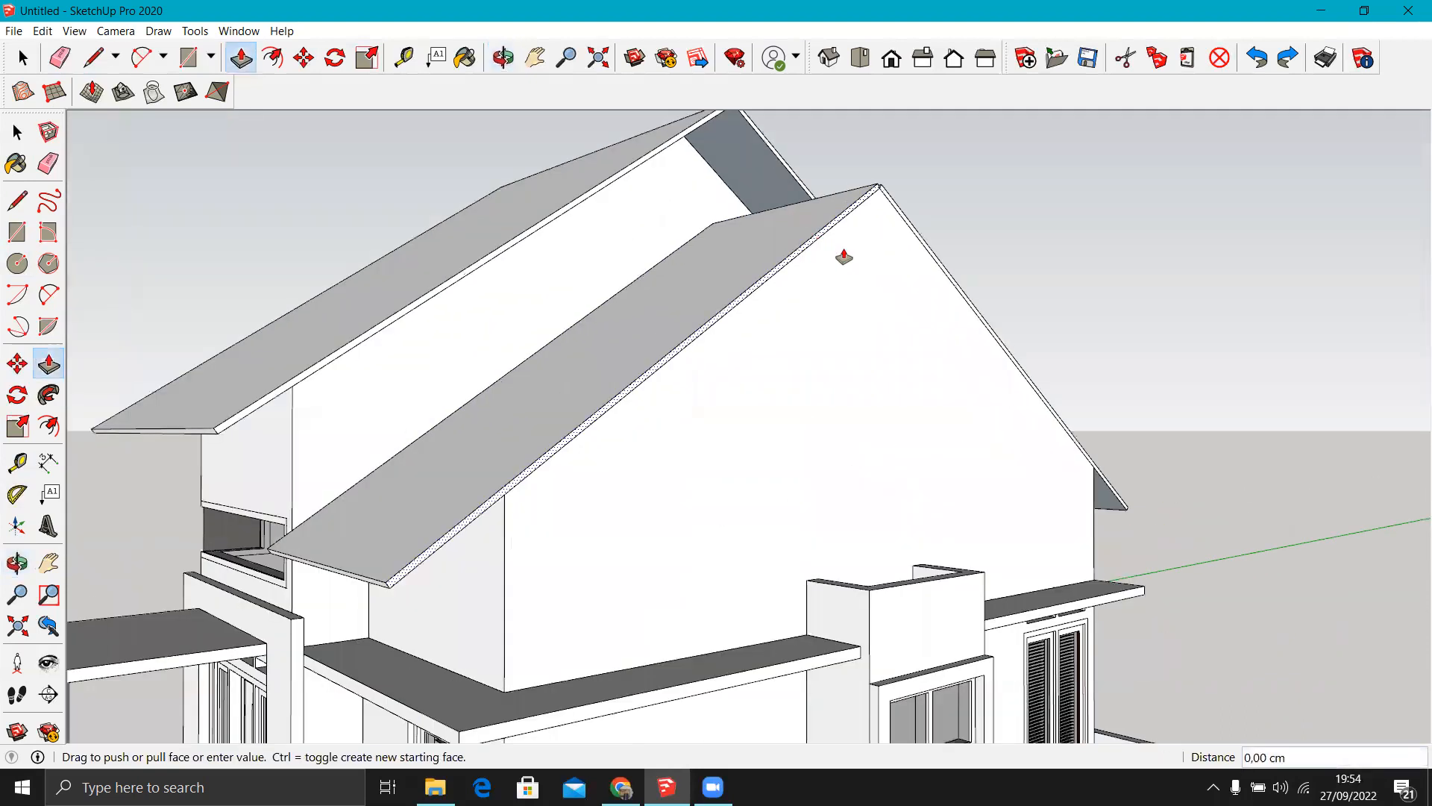
{"action": "scroll", "coordinate": [858, 246], "scroll_direction": "up", "scroll_amount": 3}
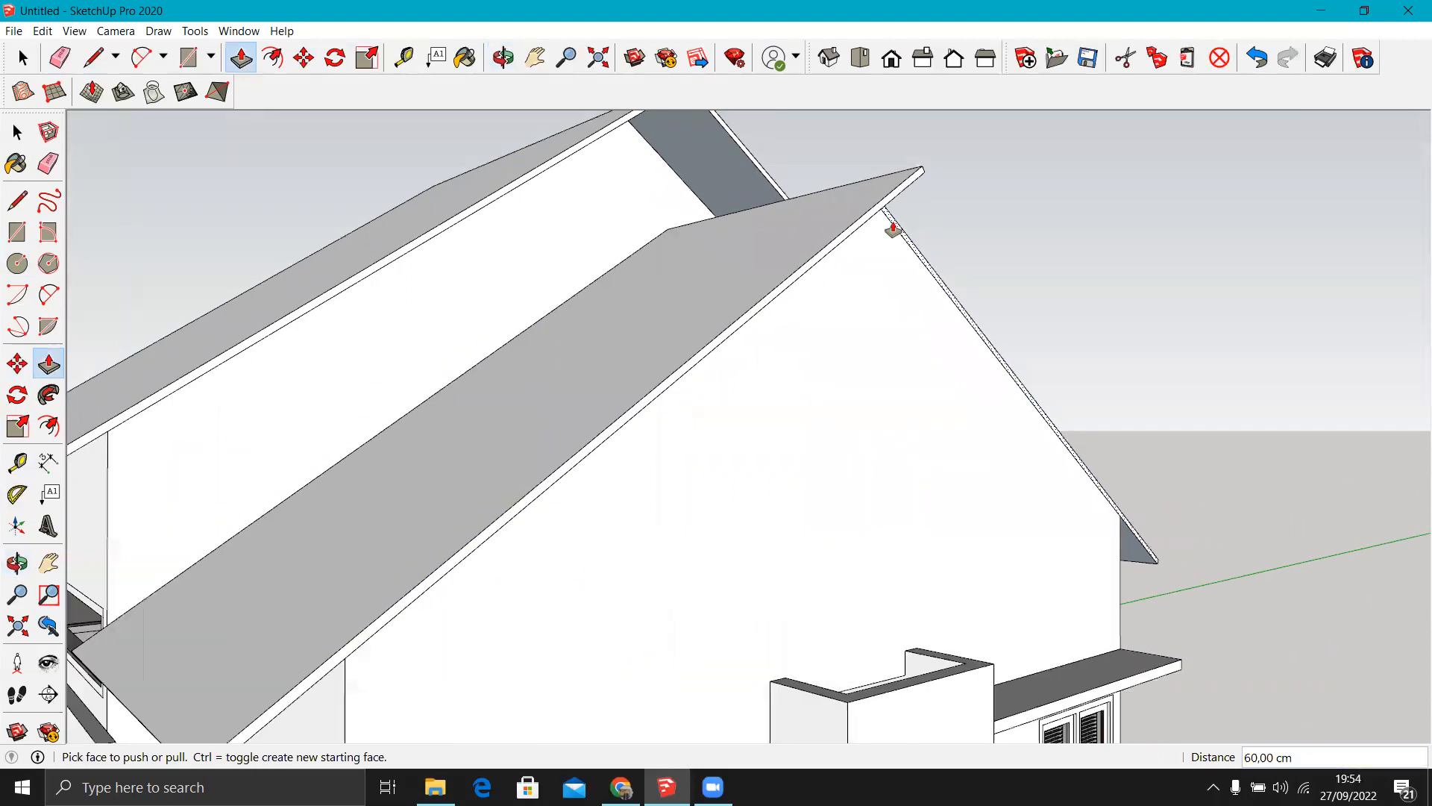
{"action": "left_click", "coordinate": [836, 248]}
Draw a short line across the inner edge of the lower wing's rear slope where it meets the main house wall.
{"action": "scroll", "coordinate": [824, 266], "scroll_direction": "down", "scroll_amount": 1}
{"action": "scroll", "coordinate": [969, 425], "scroll_direction": "down", "scroll_amount": 5}
{"action": "middle_click_drag", "start_coordinate": [969, 425], "coordinate": [591, 390]}
{"action": "scroll", "coordinate": [672, 374], "scroll_direction": "up", "scroll_amount": 6}
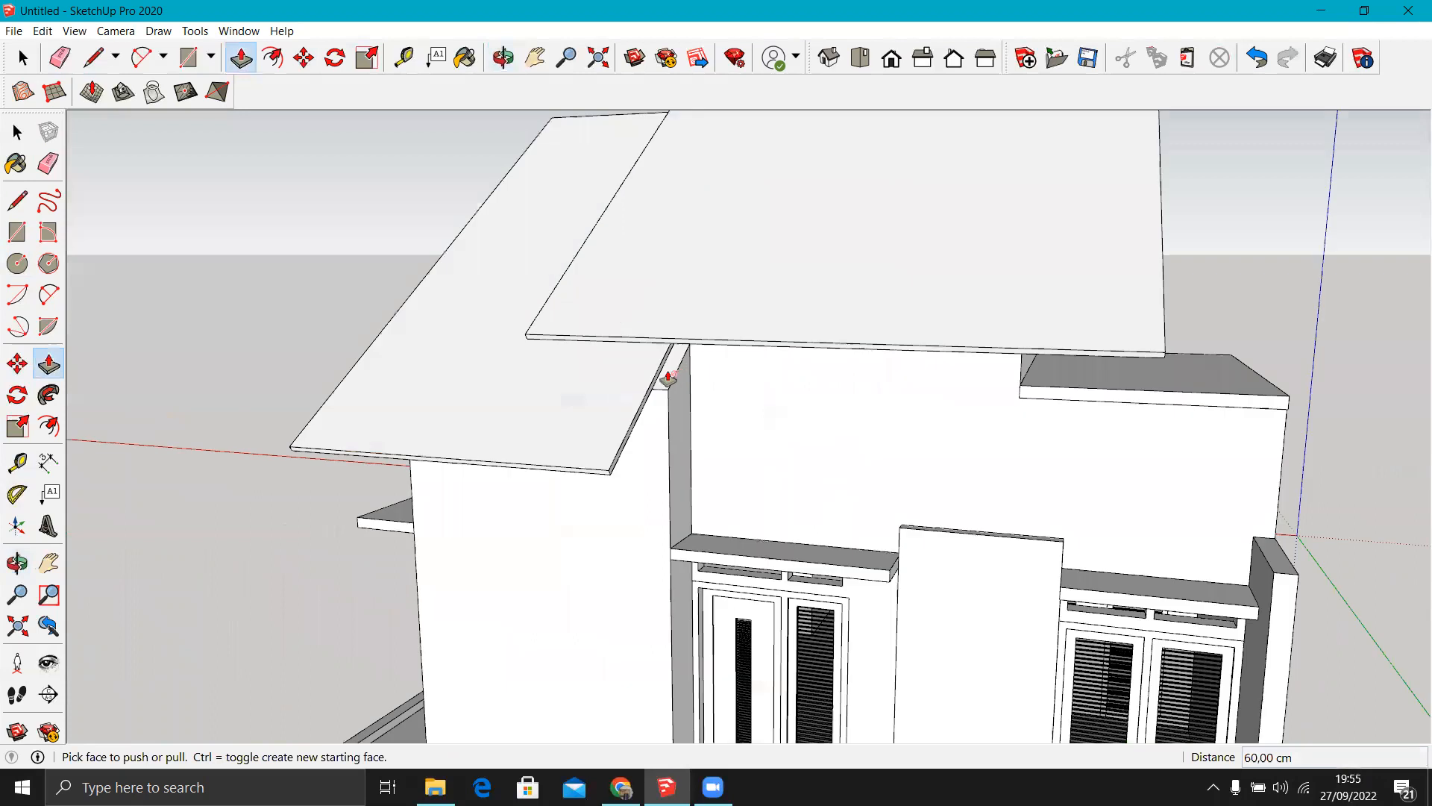
{"action": "left_click", "coordinate": [648, 378]}
{"action": "scroll", "coordinate": [653, 404], "scroll_direction": "up", "scroll_amount": 1}
{"action": "key", "text": "Escape"}
{"action": "middle_click_drag", "start_coordinate": [661, 403], "coordinate": [697, 329]}
{"action": "key", "text": "l"}
{"action": "left_click", "coordinate": [698, 333]}
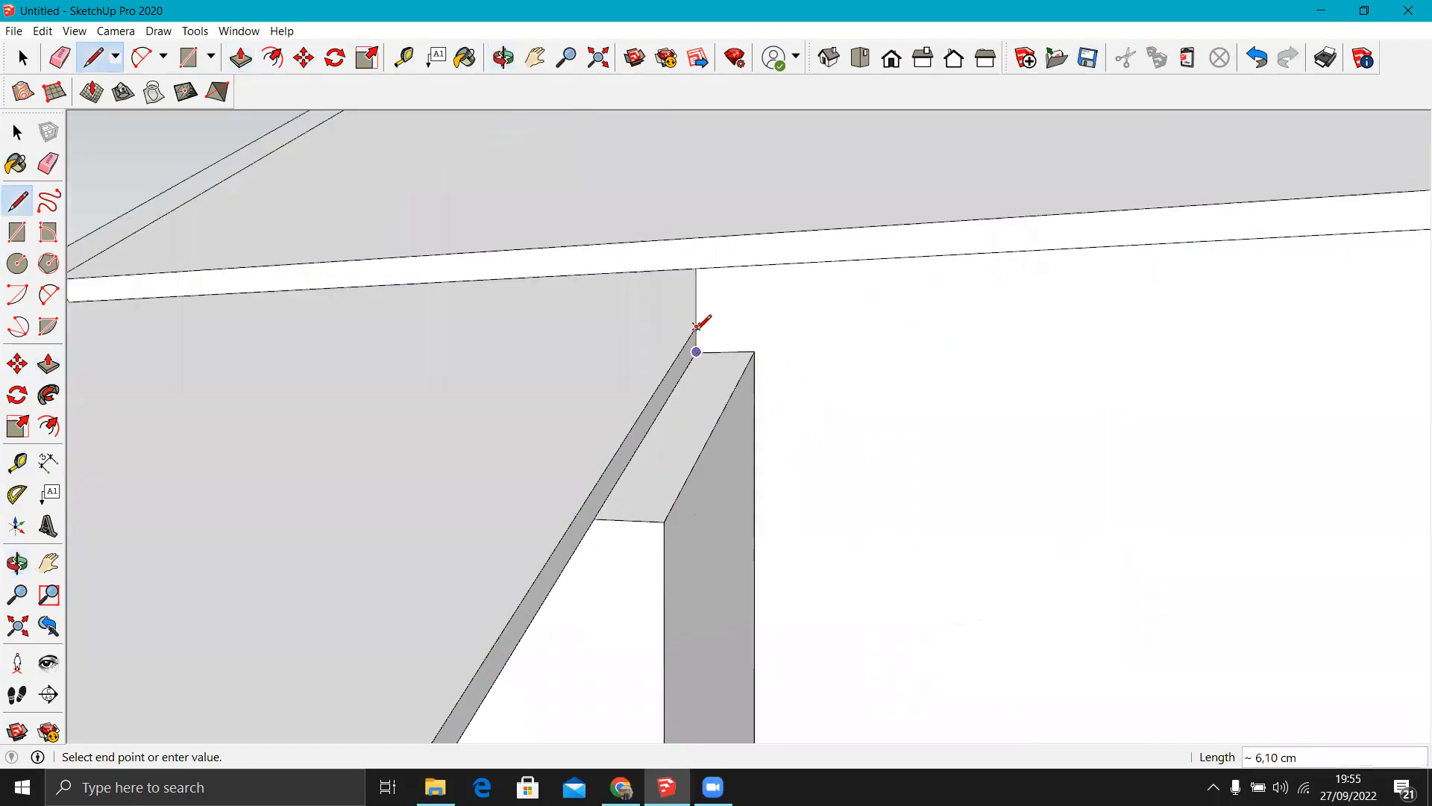
Push/Pull the inner edge of the lower wing's rear overhang outward by 60 cm behind the main house wall.
{"action": "key", "text": "p"}
{"action": "left_click", "coordinate": [655, 410]}
{"action": "left_click", "coordinate": [665, 527]}
{"action": "left_click", "coordinate": [688, 473]}
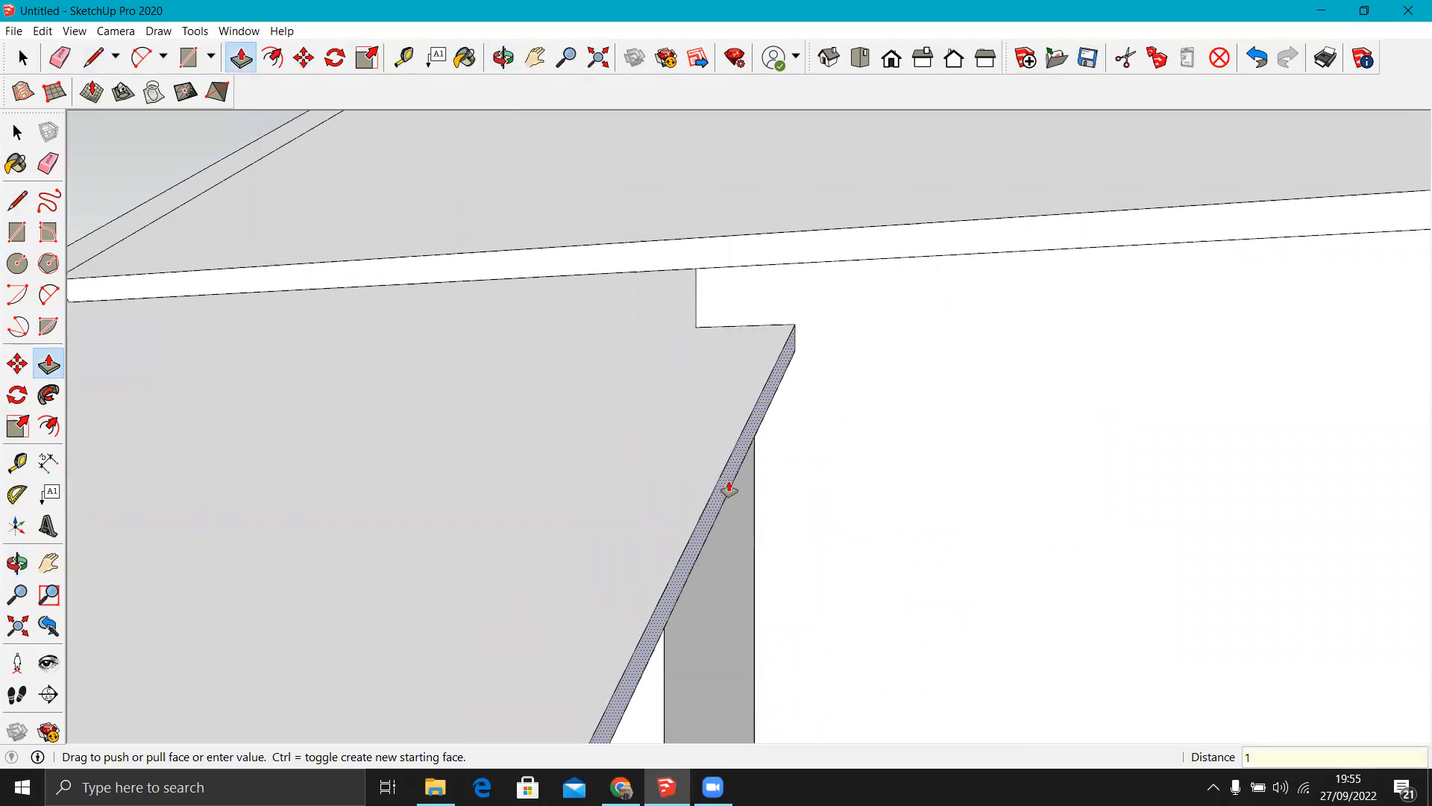
{"action": "type", "text": "60"}
{"action": "key", "text": "Return"}
Place two guides crossing on the lower edge of the main roof's front eave, one along the slope and one perpendicular to it.
{"action": "scroll", "coordinate": [793, 388], "scroll_direction": "down", "scroll_amount": 6}
{"action": "scroll", "coordinate": [624, 511], "scroll_direction": "down", "scroll_amount": 3}
{"action": "middle_click_drag", "start_coordinate": [623, 511], "coordinate": [547, 490]}
{"action": "scroll", "coordinate": [547, 490], "scroll_direction": "down", "scroll_amount": 3}
{"action": "middle_click_drag", "start_coordinate": [1149, 467], "coordinate": [1057, 351]}
{"action": "key", "text": "space"}
{"action": "scroll", "coordinate": [694, 418], "scroll_direction": "up", "scroll_amount": 5}
{"action": "scroll", "coordinate": [767, 358], "scroll_direction": "down", "scroll_amount": 5}
{"action": "scroll", "coordinate": [876, 390], "scroll_direction": "up", "scroll_amount": 5}
{"action": "scroll", "coordinate": [876, 390], "scroll_direction": "up", "scroll_amount": 3}
{"action": "scroll", "coordinate": [1057, 351], "scroll_direction": "up", "scroll_amount": 2}
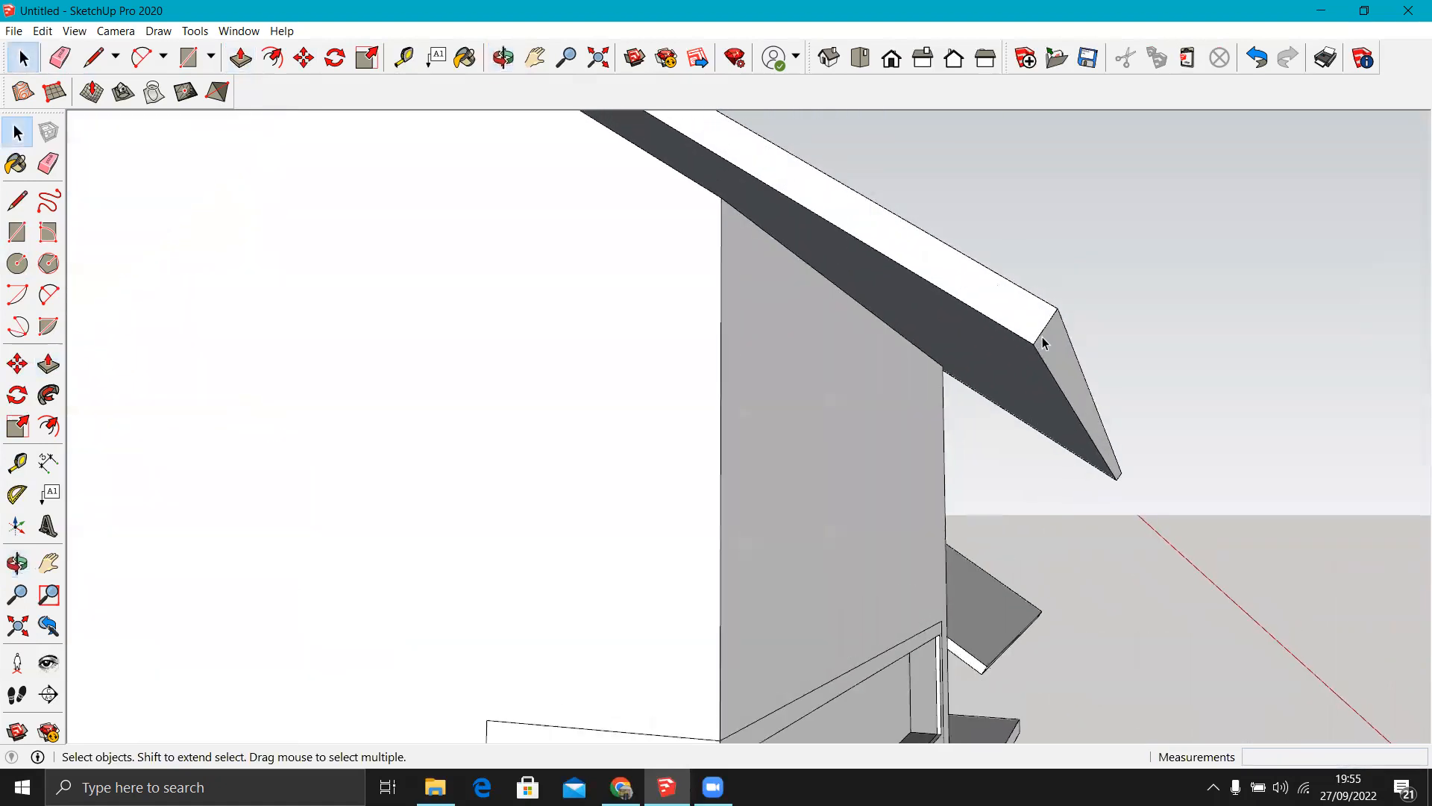
{"action": "key", "text": "l"}
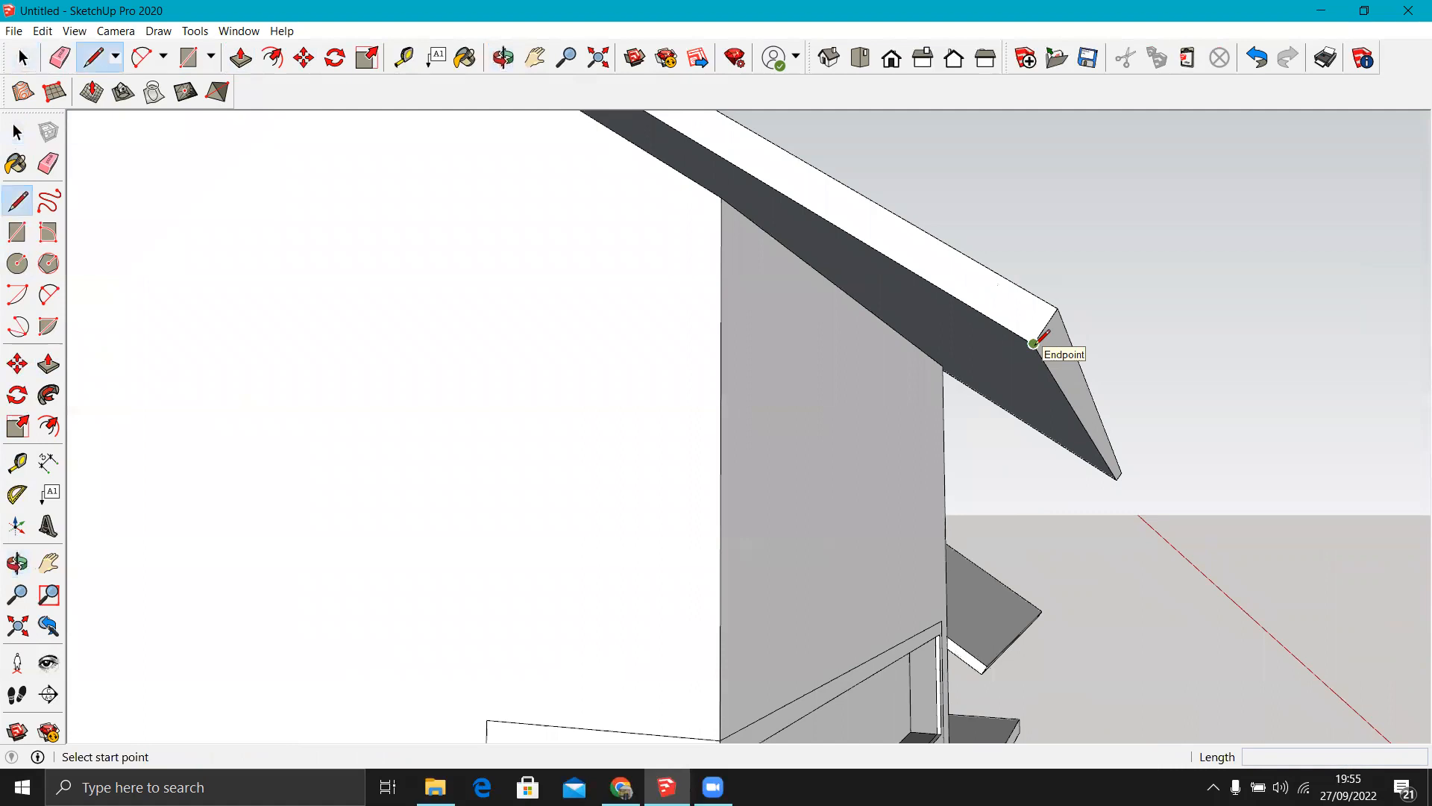
{"action": "key", "text": "t"}
{"action": "left_click", "coordinate": [1045, 325]}
{"action": "middle_click_drag", "start_coordinate": [1075, 388], "coordinate": [1067, 396]}
{"action": "key", "text": "l"}
{"action": "key", "text": "t"}
{"action": "left_click", "coordinate": [978, 302]}
{"action": "left_click", "coordinate": [1064, 391]}
{"action": "scroll", "coordinate": [1065, 391], "scroll_direction": "up", "scroll_amount": 6}
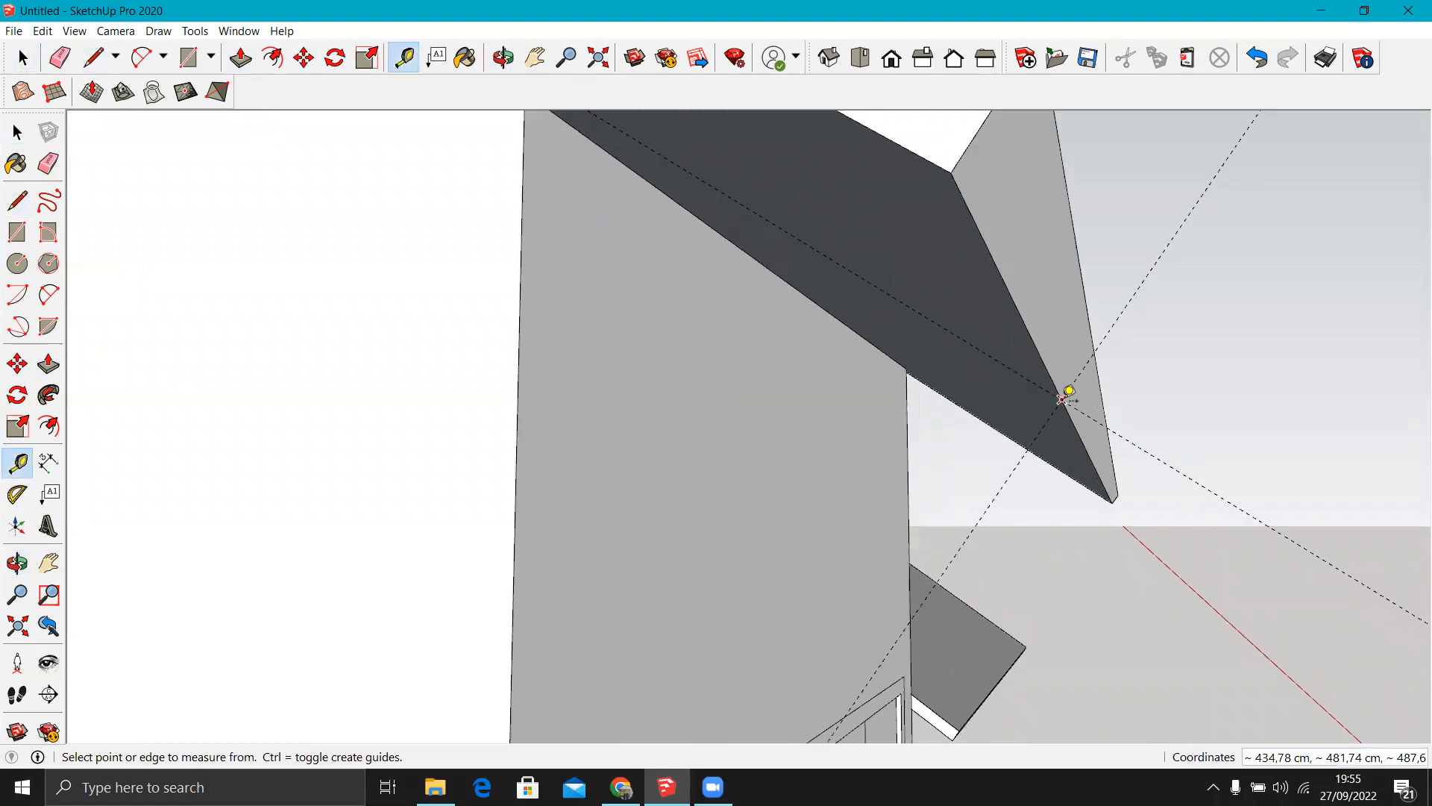
Draw a line from the guides' intersection, following the guide perpendicular to the roof slope below the front eave.
{"action": "scroll", "coordinate": [1004, 378], "scroll_direction": "down", "scroll_amount": 3}
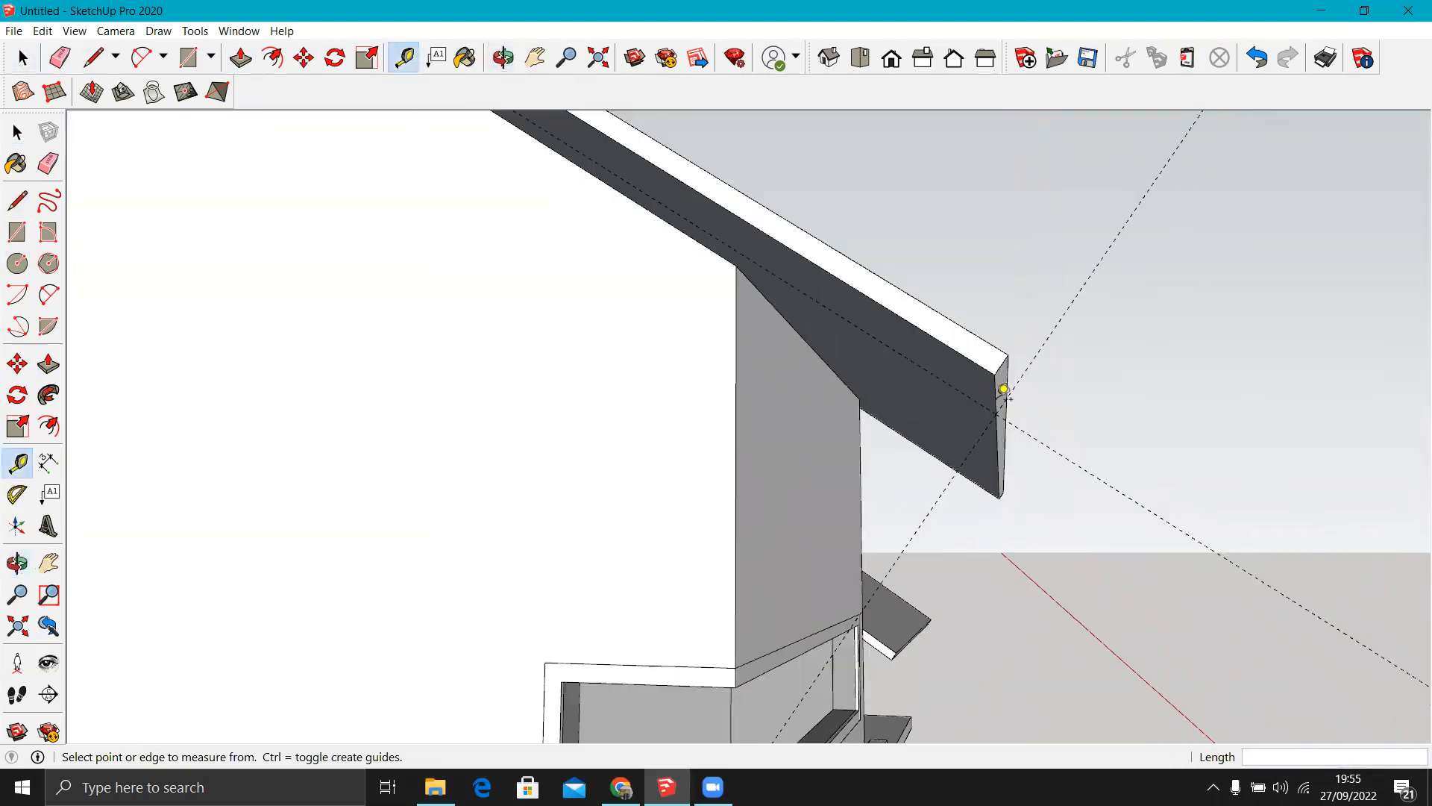
{"action": "scroll", "coordinate": [992, 403], "scroll_direction": "up", "scroll_amount": 3}
{"action": "middle_click_drag", "start_coordinate": [991, 403], "coordinate": [991, 396]}
{"action": "key", "text": "l"}
{"action": "left_click", "coordinate": [1033, 445]}
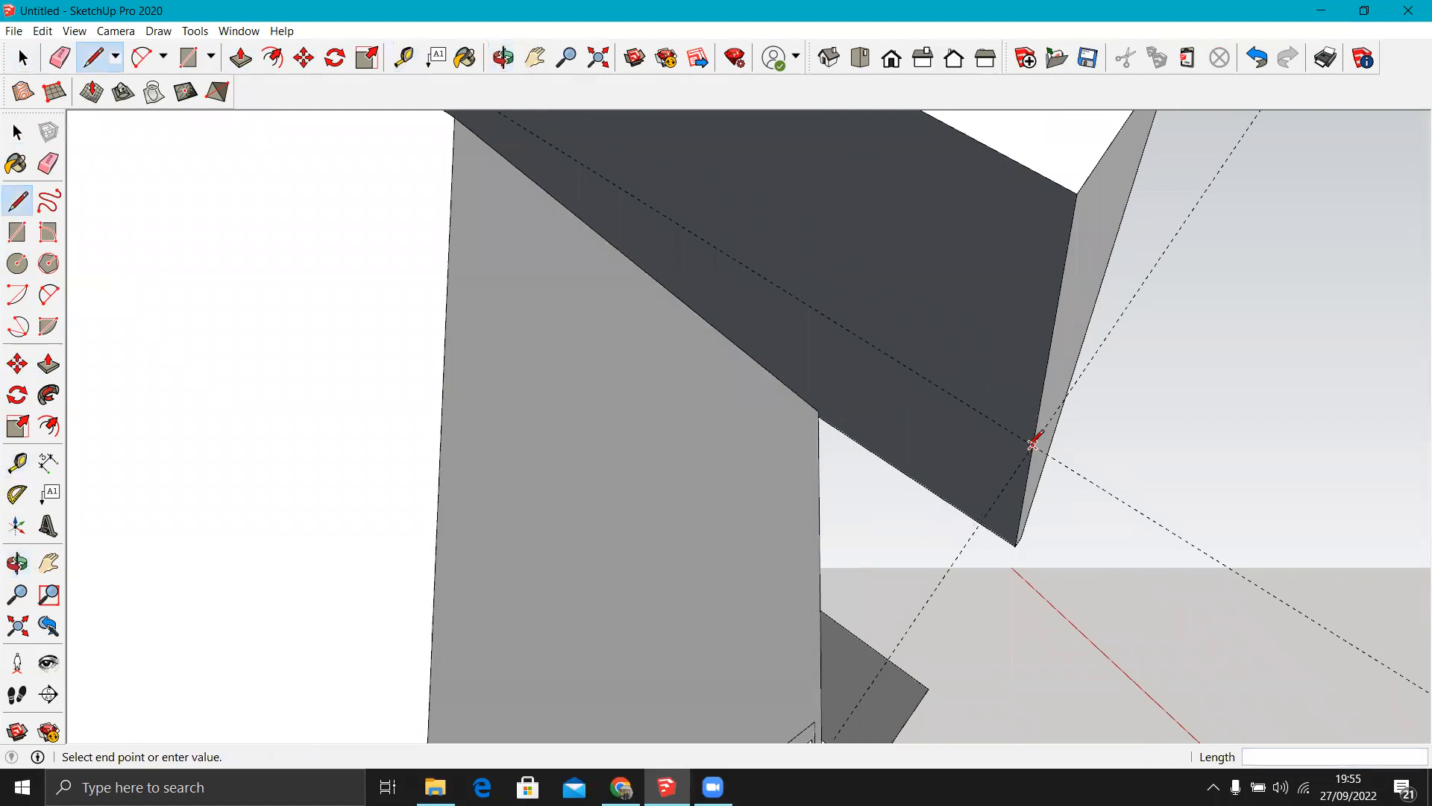
{"action": "middle_click_drag", "start_coordinate": [947, 562], "coordinate": [685, 486]}
{"action": "type", "text": "200"}
{"action": "key", "text": "Return"}
Copy the perpendicular line twice inward at 2 cm spacing, then erase the original line and its guide.
{"action": "middle_click_drag", "start_coordinate": [689, 382], "coordinate": [758, 361]}
{"action": "key", "text": "space"}
{"action": "middle_click_drag", "start_coordinate": [1046, 339], "coordinate": [1134, 358]}
{"action": "key", "text": "m"}
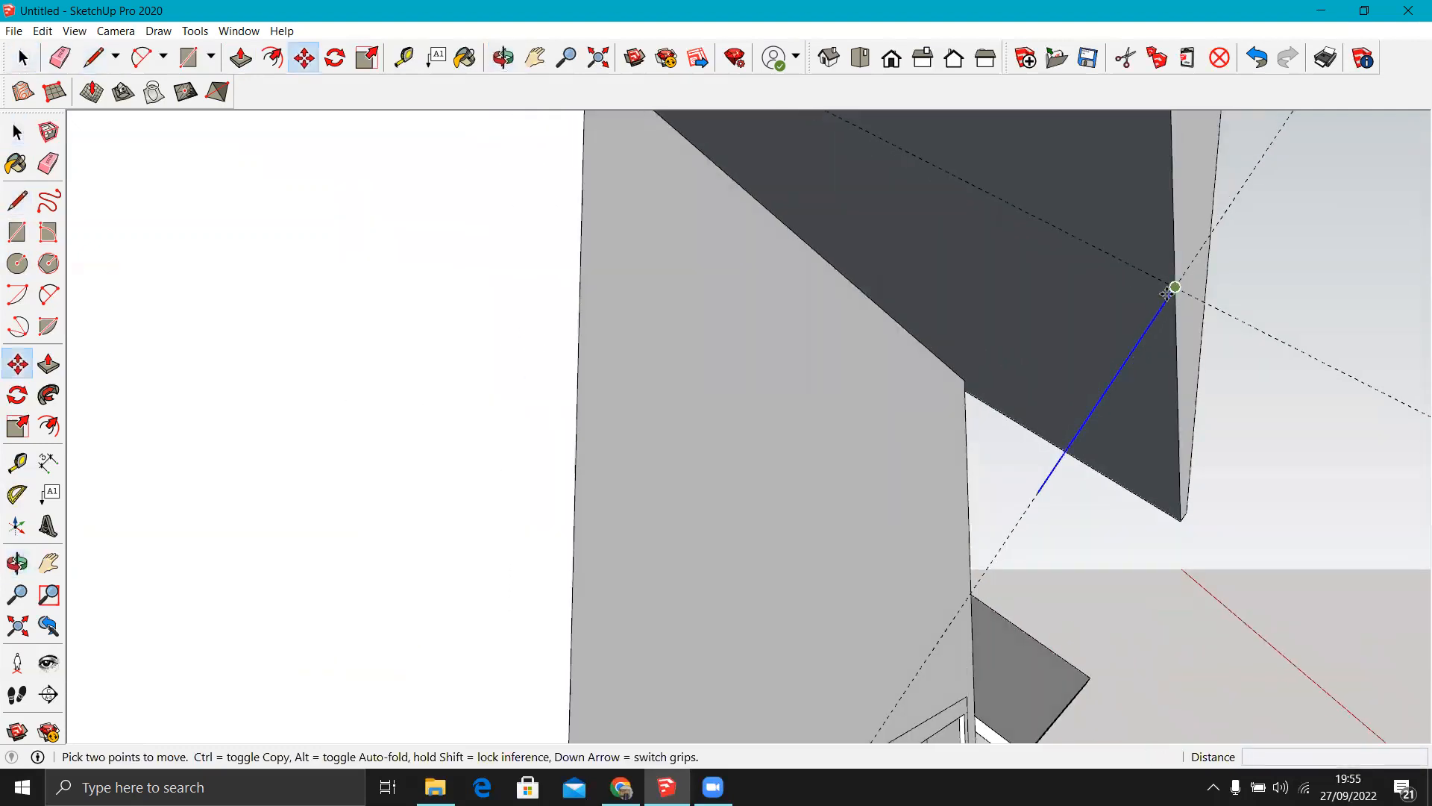
{"action": "left_click", "coordinate": [1175, 287]}
{"action": "key", "text": "ctrl"}
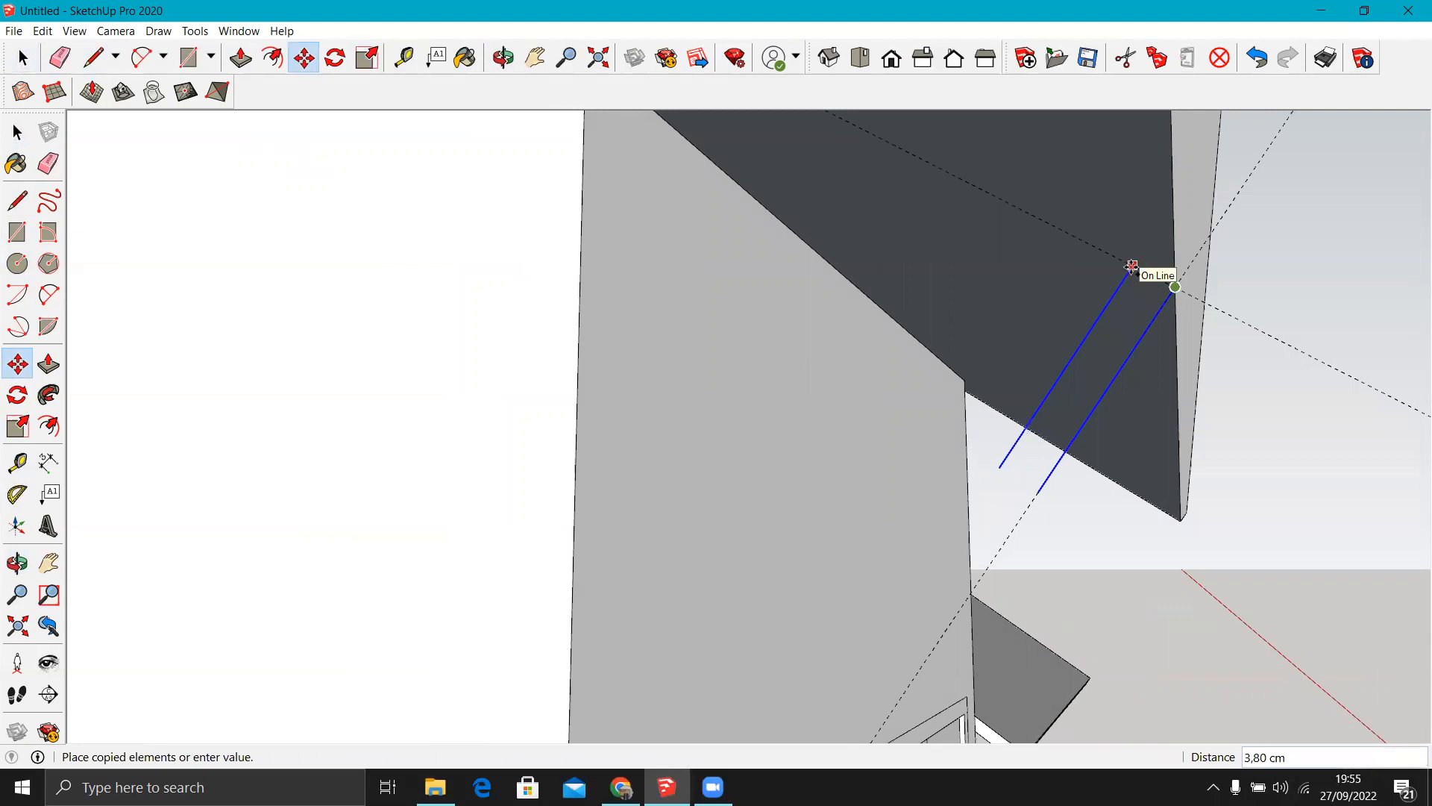
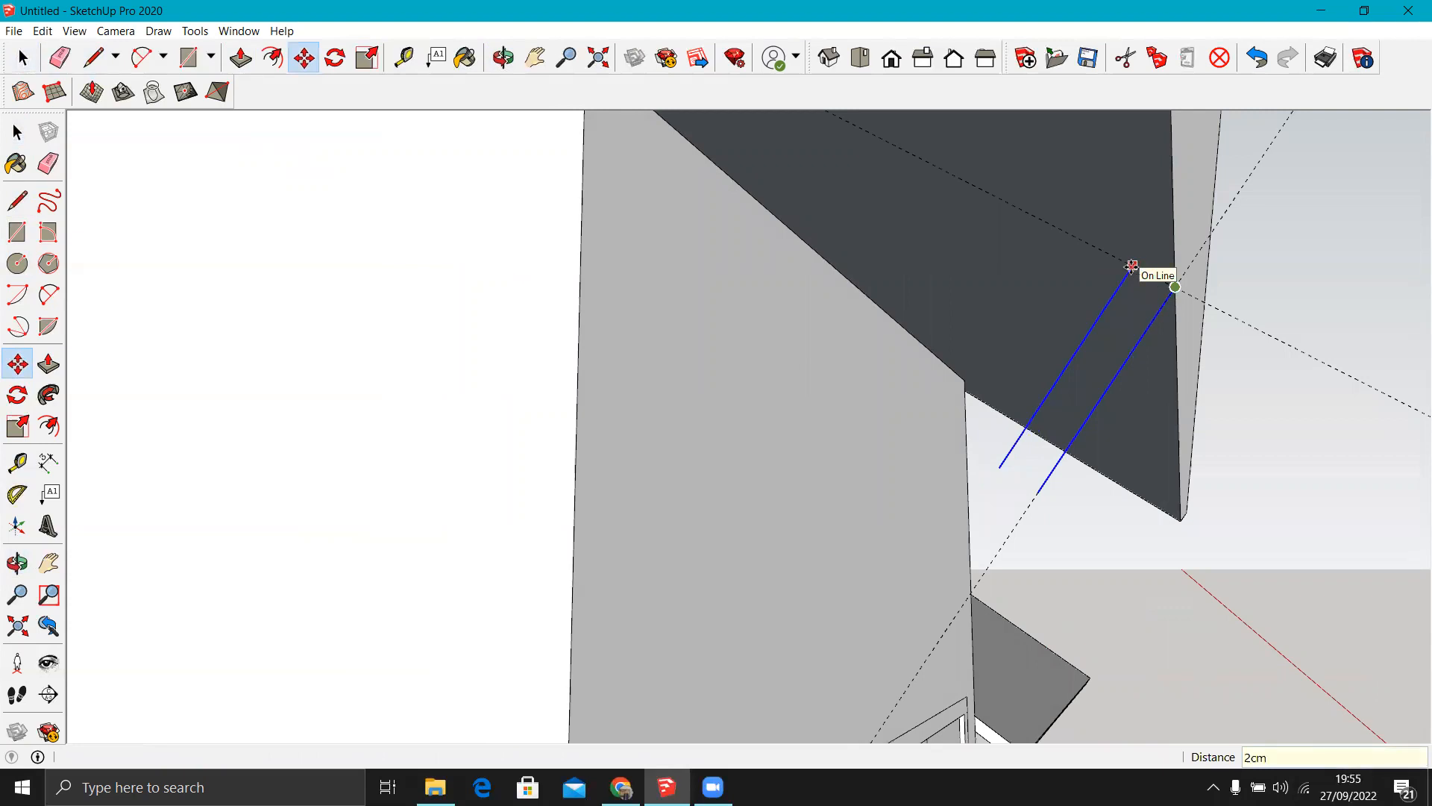
{"action": "key", "text": "Return"}
{"action": "key", "text": "Return"}
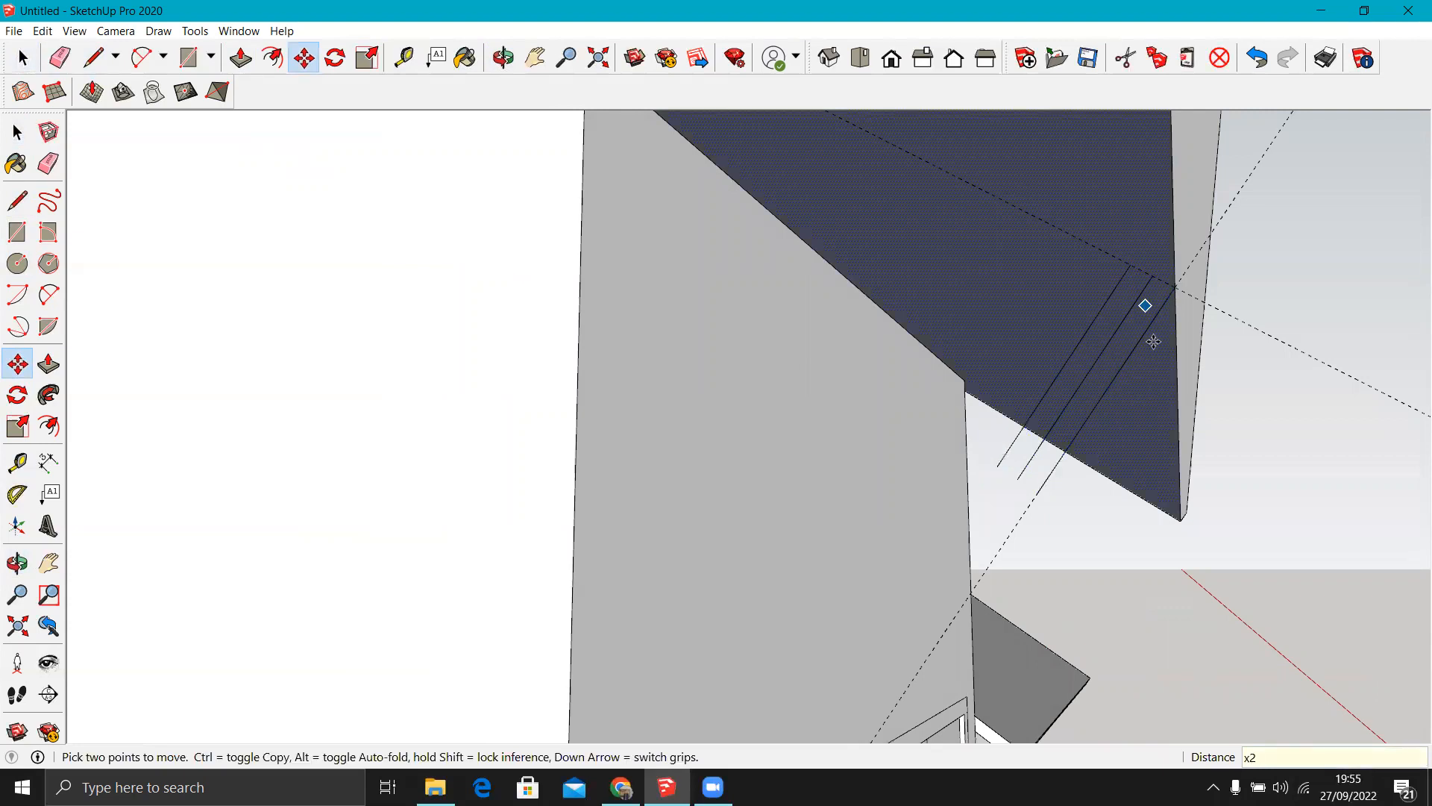
{"action": "key", "text": "e"}
{"action": "left_click", "coordinate": [1138, 338]}
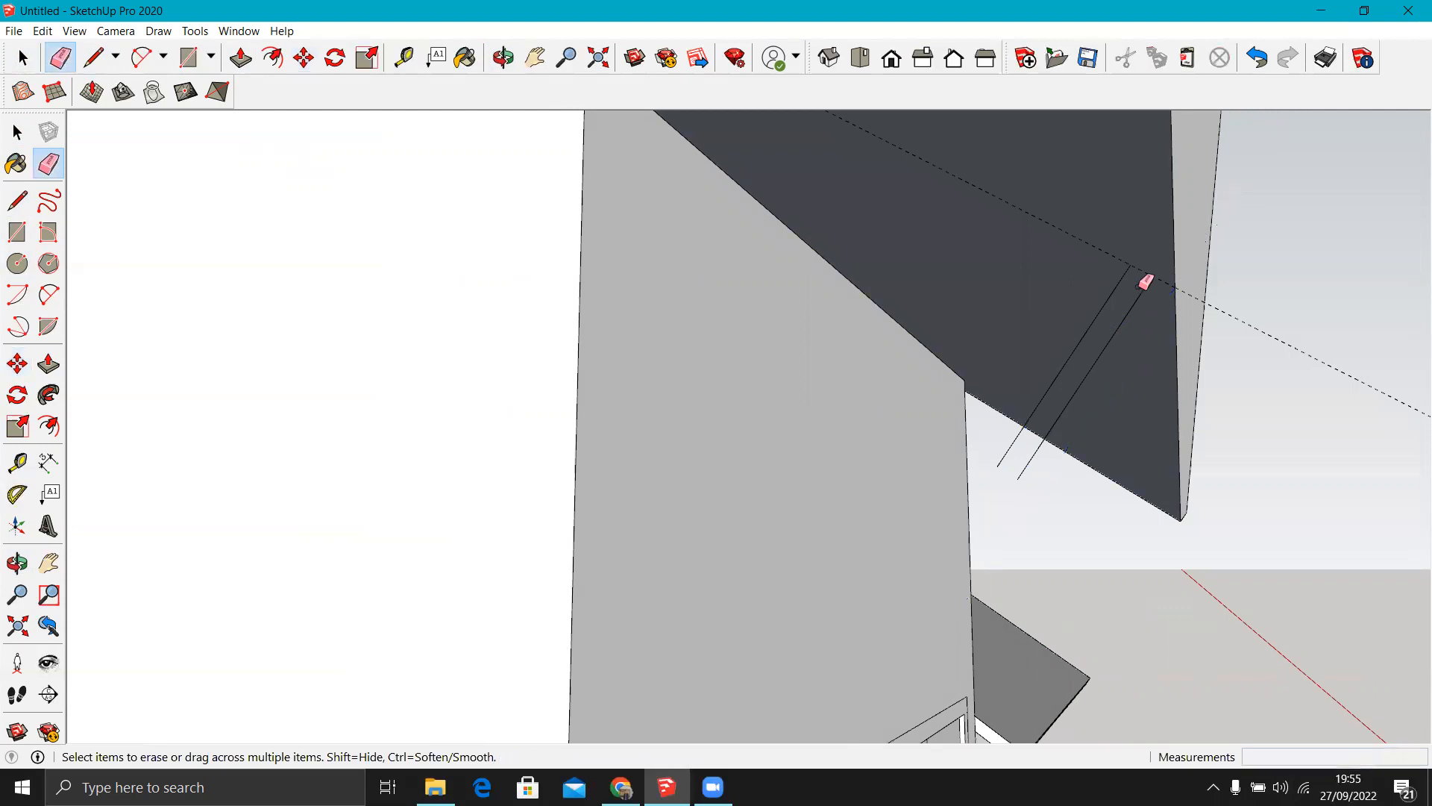
Join the ends of the two copied lines to close a 2 cm wide strip under the eave.
{"action": "key", "text": "l"}
{"action": "left_click", "coordinate": [1130, 264]}
{"action": "key", "text": "Escape"}
{"action": "left_click", "coordinate": [998, 466]}
{"action": "left_click", "coordinate": [1018, 479]}
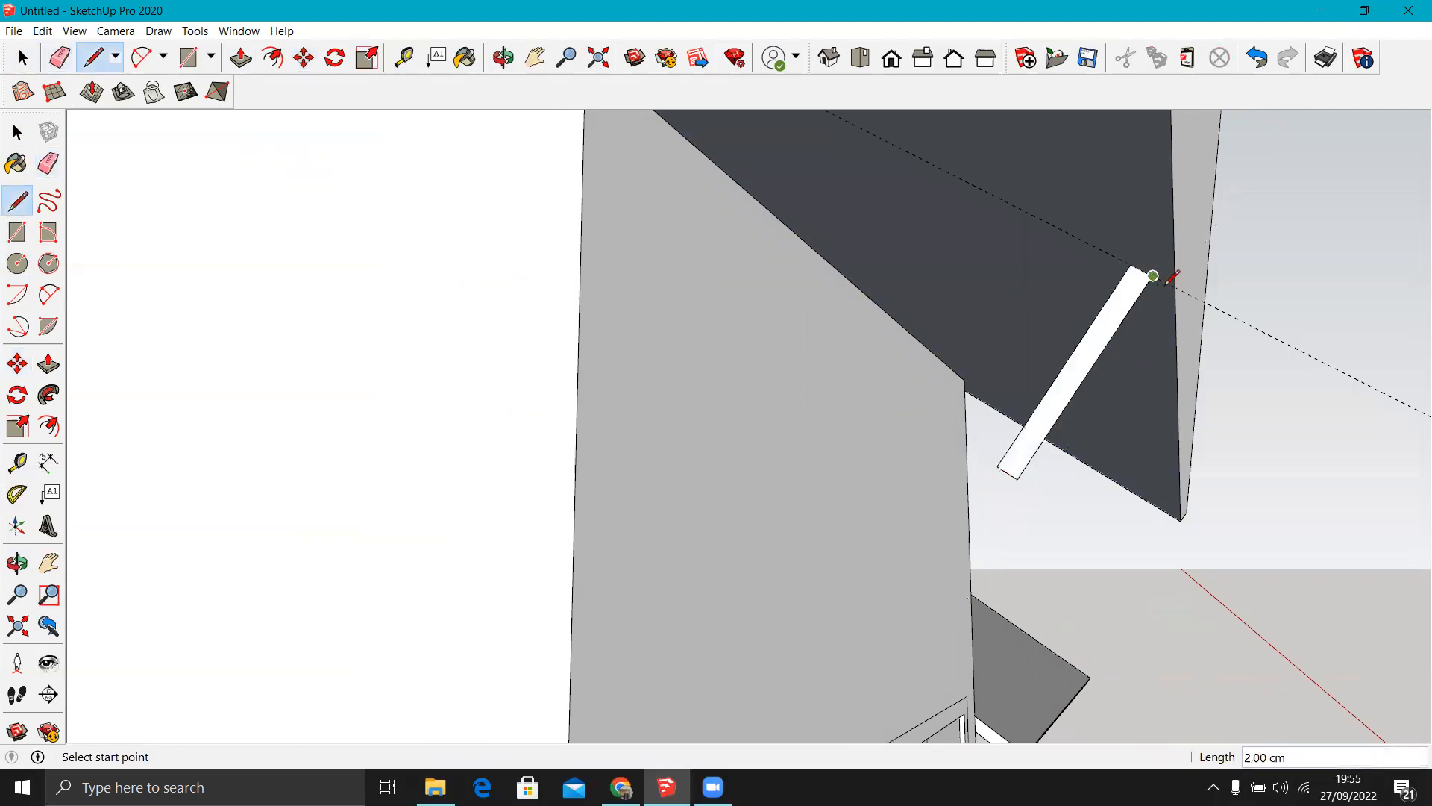
Draw a short line joining the strip's upper corner to the main roof's lower eave edge, and erase the remaining guide.
{"action": "left_click", "coordinate": [1177, 285]}
{"action": "key", "text": "e"}
{"action": "key", "text": "space"}
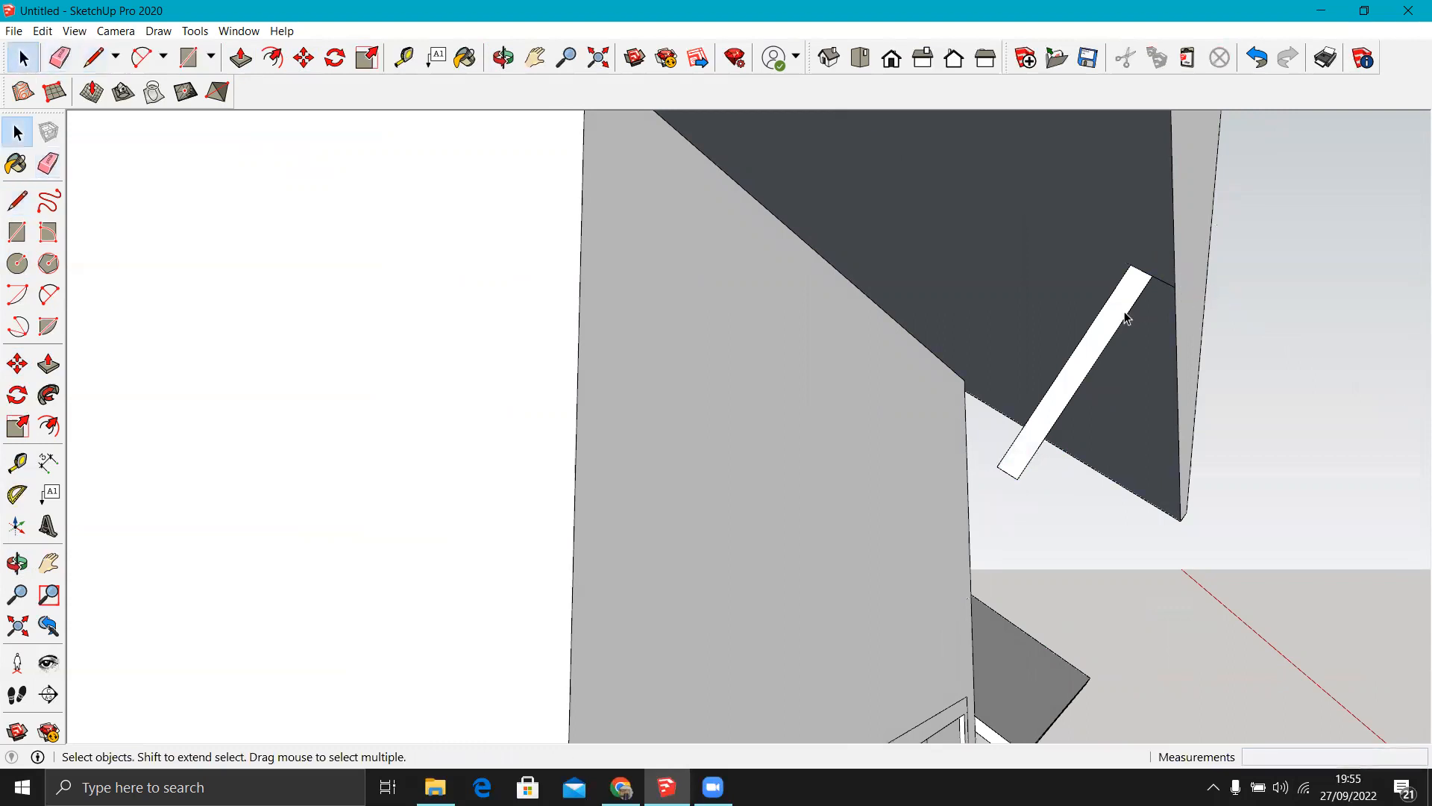
Copy the strip from the main roof's eave to the matching point under the lower wing's front eave.
{"action": "left_click", "coordinate": [1121, 310]}
{"action": "key", "text": "m"}
{"action": "key", "text": "ctrl"}
{"action": "left_click", "coordinate": [1176, 288]}
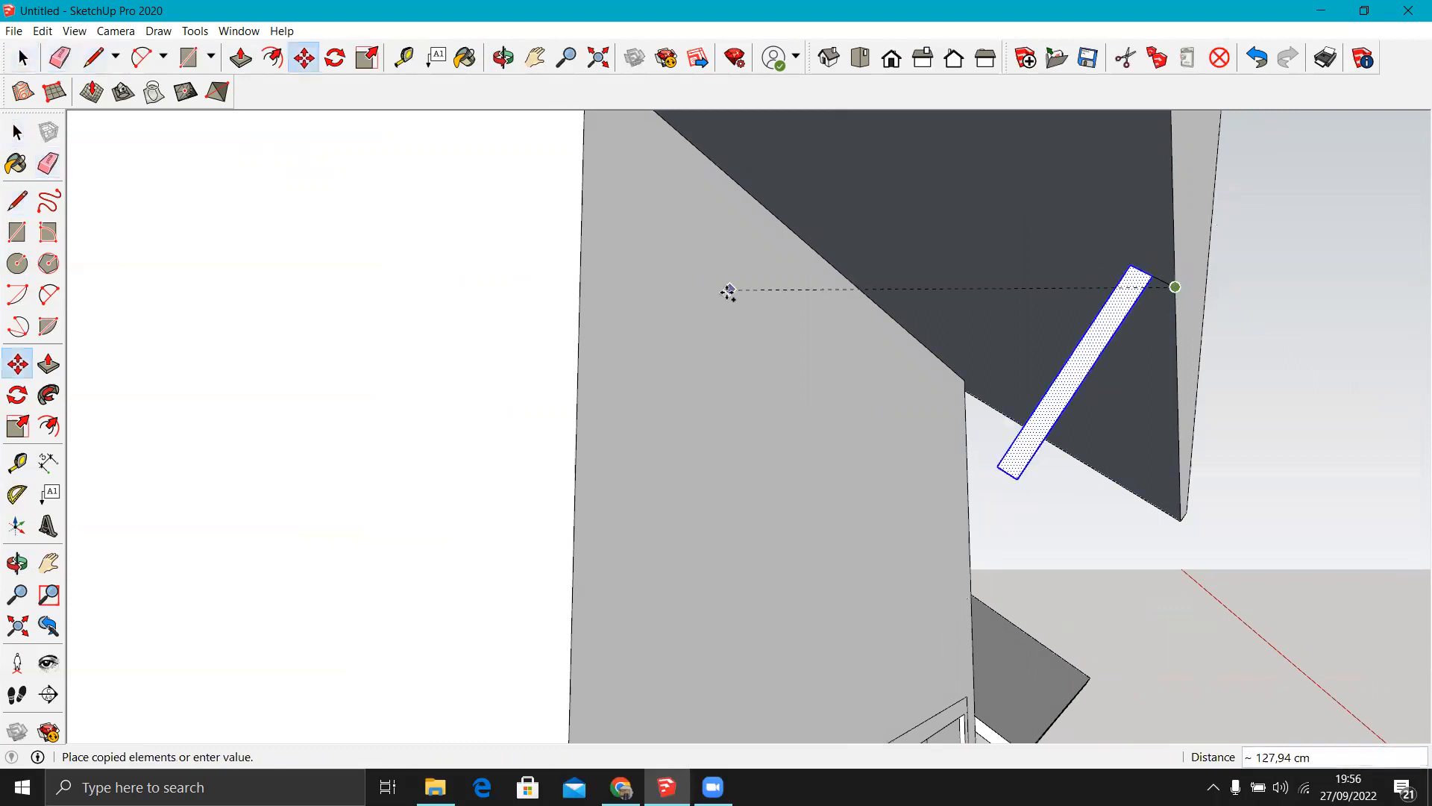
{"action": "scroll", "coordinate": [729, 294], "scroll_direction": "down", "scroll_amount": 6}
{"action": "scroll", "coordinate": [936, 543], "scroll_direction": "up", "scroll_amount": 4}
{"action": "left_click", "coordinate": [910, 583]}
{"action": "scroll", "coordinate": [912, 582], "scroll_direction": "up", "scroll_amount": 3}
{"action": "middle_click_drag", "start_coordinate": [911, 582], "coordinate": [646, 656]}
{"action": "key", "text": "l"}
{"action": "left_click", "coordinate": [899, 581]}
{"action": "key", "text": "space"}
Sweep the 2 cm strip along the main roof's lower perimeter edges, including both eaves and gable slopes, using Follow Me.
{"action": "scroll", "coordinate": [1072, 553], "scroll_direction": "down", "scroll_amount": 8}
{"action": "left_click", "coordinate": [1155, 543]}
{"action": "middle_click_drag", "start_coordinate": [839, 397], "coordinate": [1060, 287]}
{"action": "scroll", "coordinate": [1059, 357], "scroll_direction": "up", "scroll_amount": 3}
{"action": "scroll", "coordinate": [1060, 363], "scroll_direction": "up", "scroll_amount": 1}
{"action": "scroll", "coordinate": [1048, 372], "scroll_direction": "down", "scroll_amount": 2}
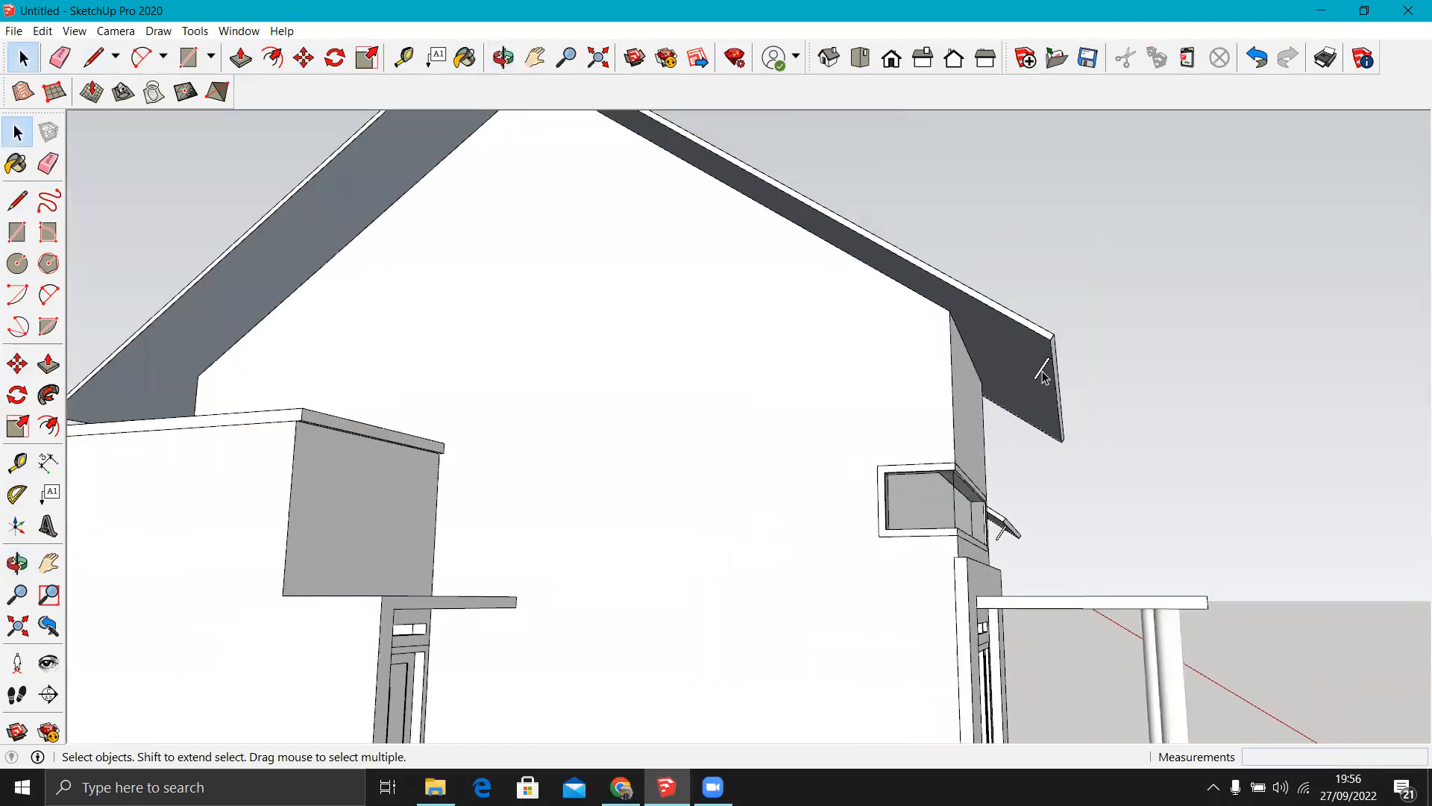
{"action": "scroll", "coordinate": [1048, 371], "scroll_direction": "up", "scroll_amount": 5}
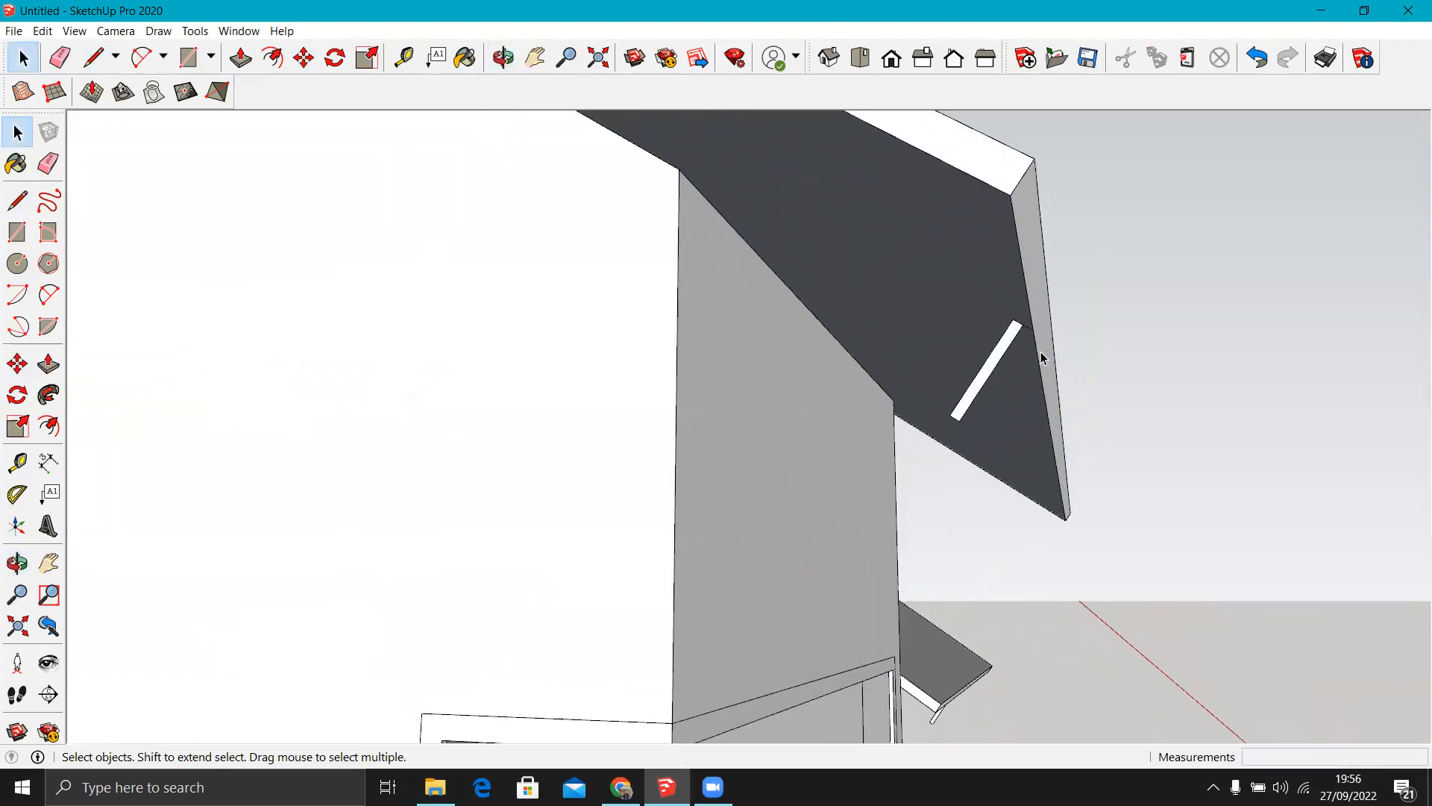
{"action": "left_click", "coordinate": [1038, 349]}
{"action": "middle_click_drag", "start_coordinate": [1038, 348], "coordinate": [492, 430]}
{"action": "scroll", "coordinate": [494, 430], "scroll_direction": "down", "scroll_amount": 6}
{"action": "middle_click_drag", "start_coordinate": [606, 428], "coordinate": [522, 453]}
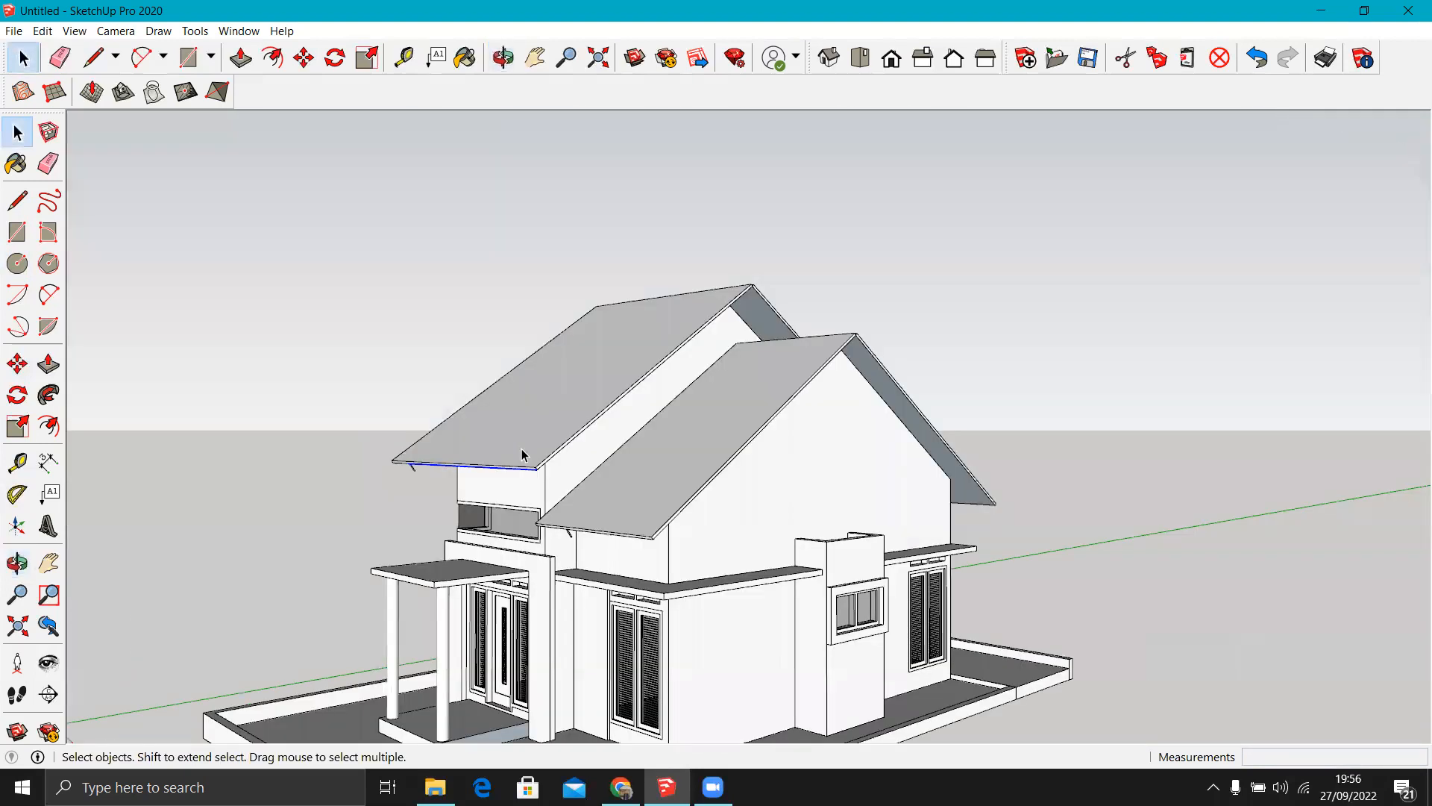
{"action": "scroll", "coordinate": [548, 453], "scroll_direction": "up", "scroll_amount": 5}
{"action": "left_click", "coordinate": [568, 467], "text": "shift"}
{"action": "scroll", "coordinate": [975, 287], "scroll_direction": "down", "scroll_amount": 1}
{"action": "middle_click_drag", "start_coordinate": [921, 319], "coordinate": [878, 334]}
{"action": "scroll", "coordinate": [959, 145], "scroll_direction": "up", "scroll_amount": 4}
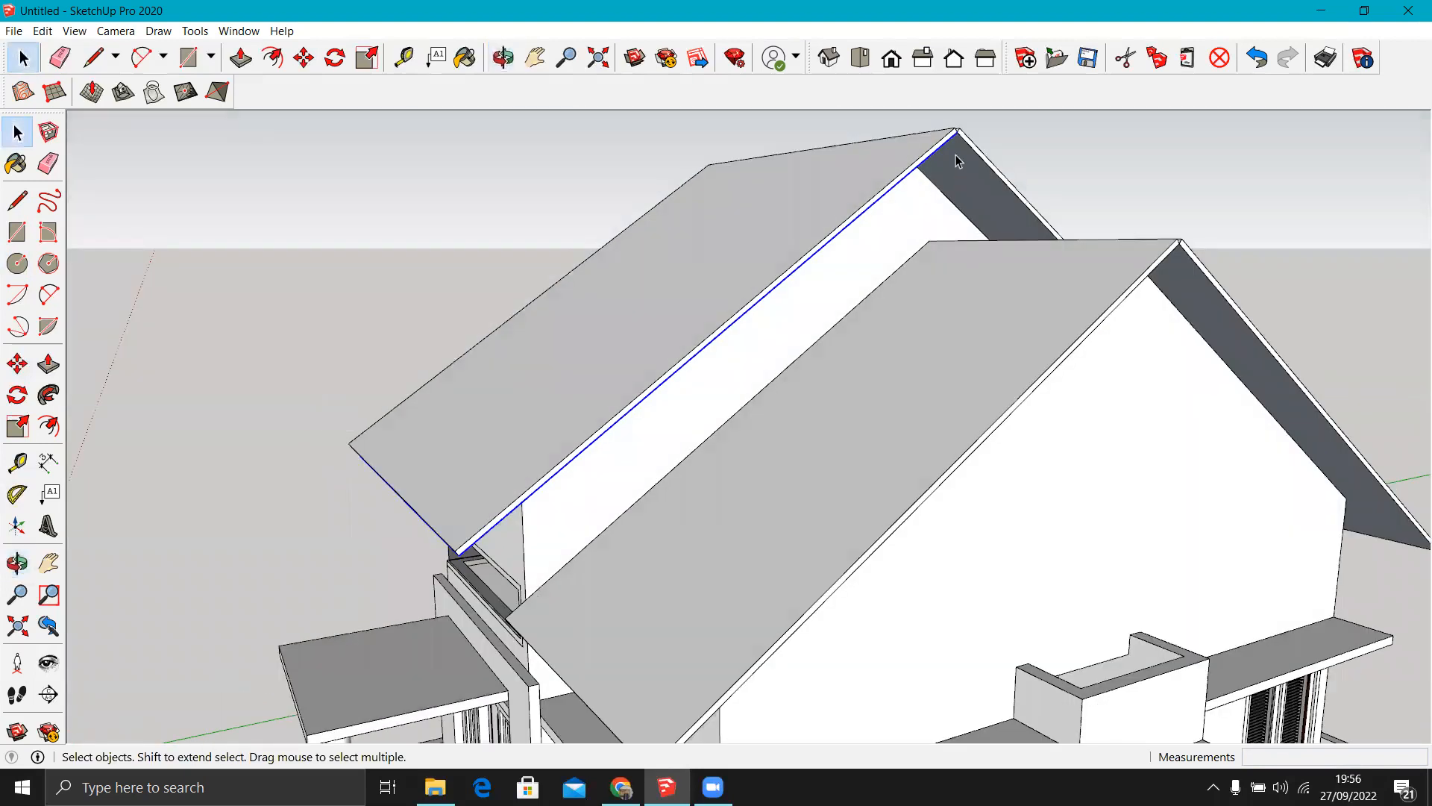
{"action": "scroll", "coordinate": [982, 136], "scroll_direction": "down", "scroll_amount": 4}
{"action": "middle_click_drag", "start_coordinate": [1055, 358], "coordinate": [748, 438]}
{"action": "scroll", "coordinate": [785, 481], "scroll_direction": "up", "scroll_amount": 5}
{"action": "scroll", "coordinate": [739, 471], "scroll_direction": "down", "scroll_amount": 3}
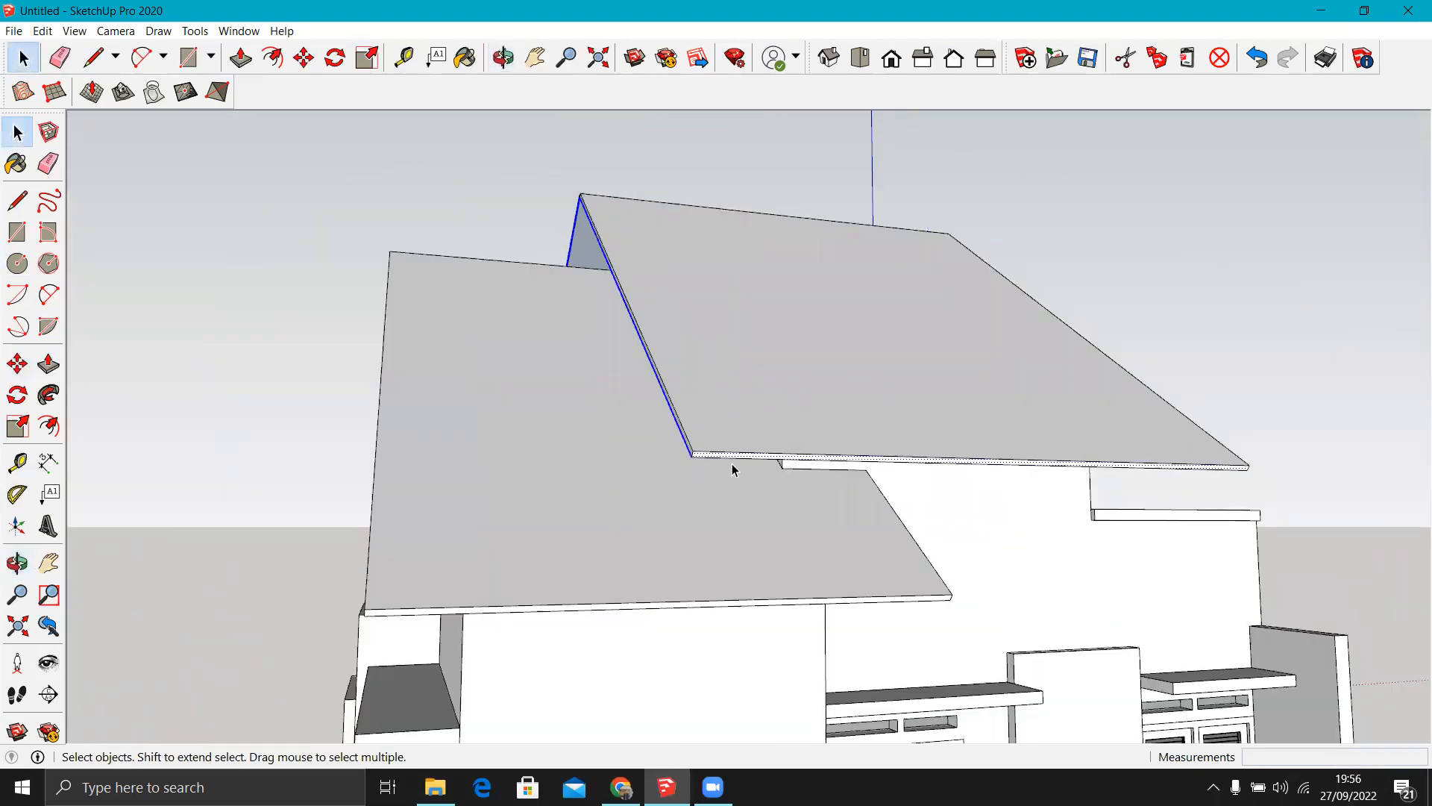
{"action": "scroll", "coordinate": [690, 451], "scroll_direction": "up", "scroll_amount": 3}
{"action": "scroll", "coordinate": [656, 455], "scroll_direction": "down", "scroll_amount": 5}
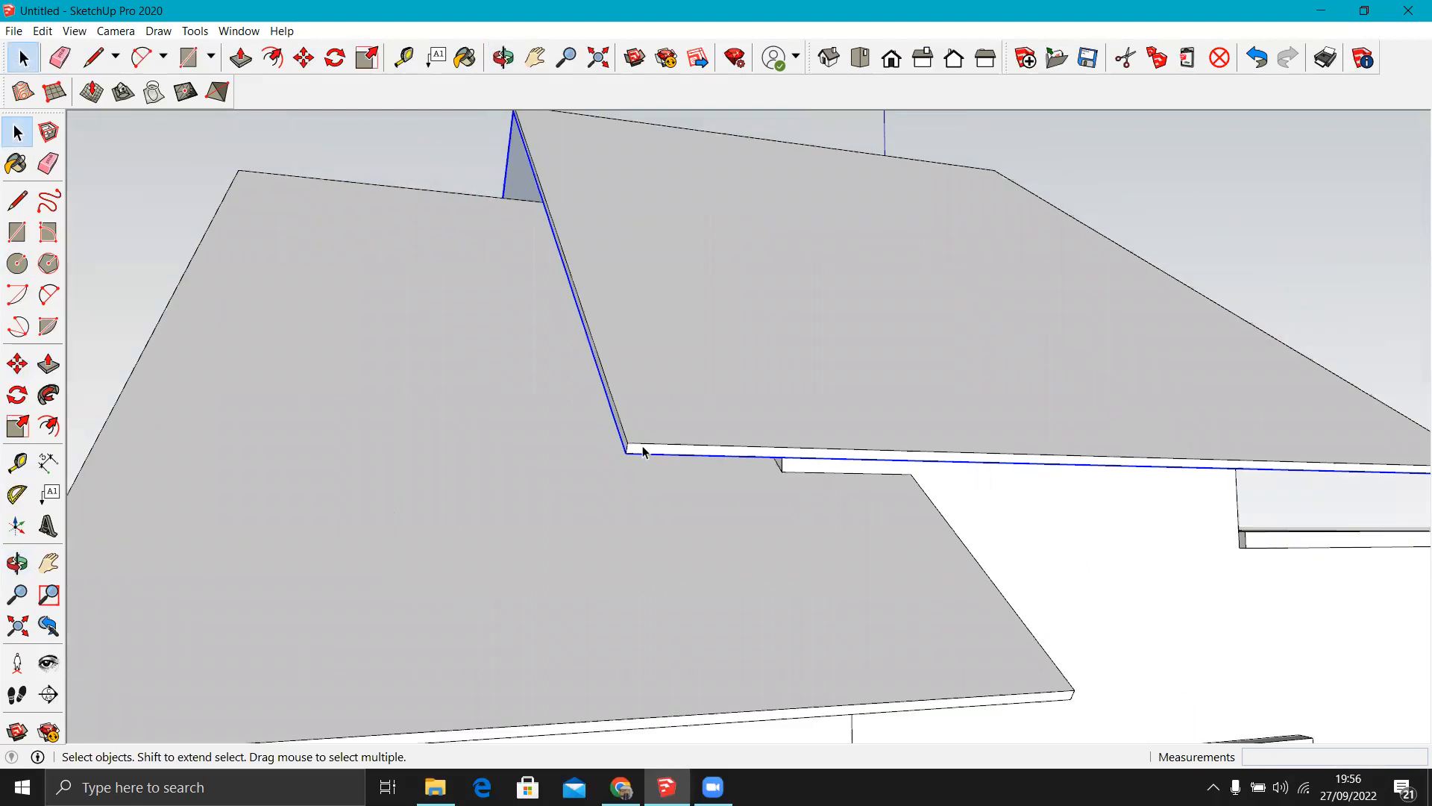
{"action": "middle_click_drag", "start_coordinate": [700, 509], "coordinate": [450, 515]}
{"action": "scroll", "coordinate": [450, 512], "scroll_direction": "up", "scroll_amount": 6}
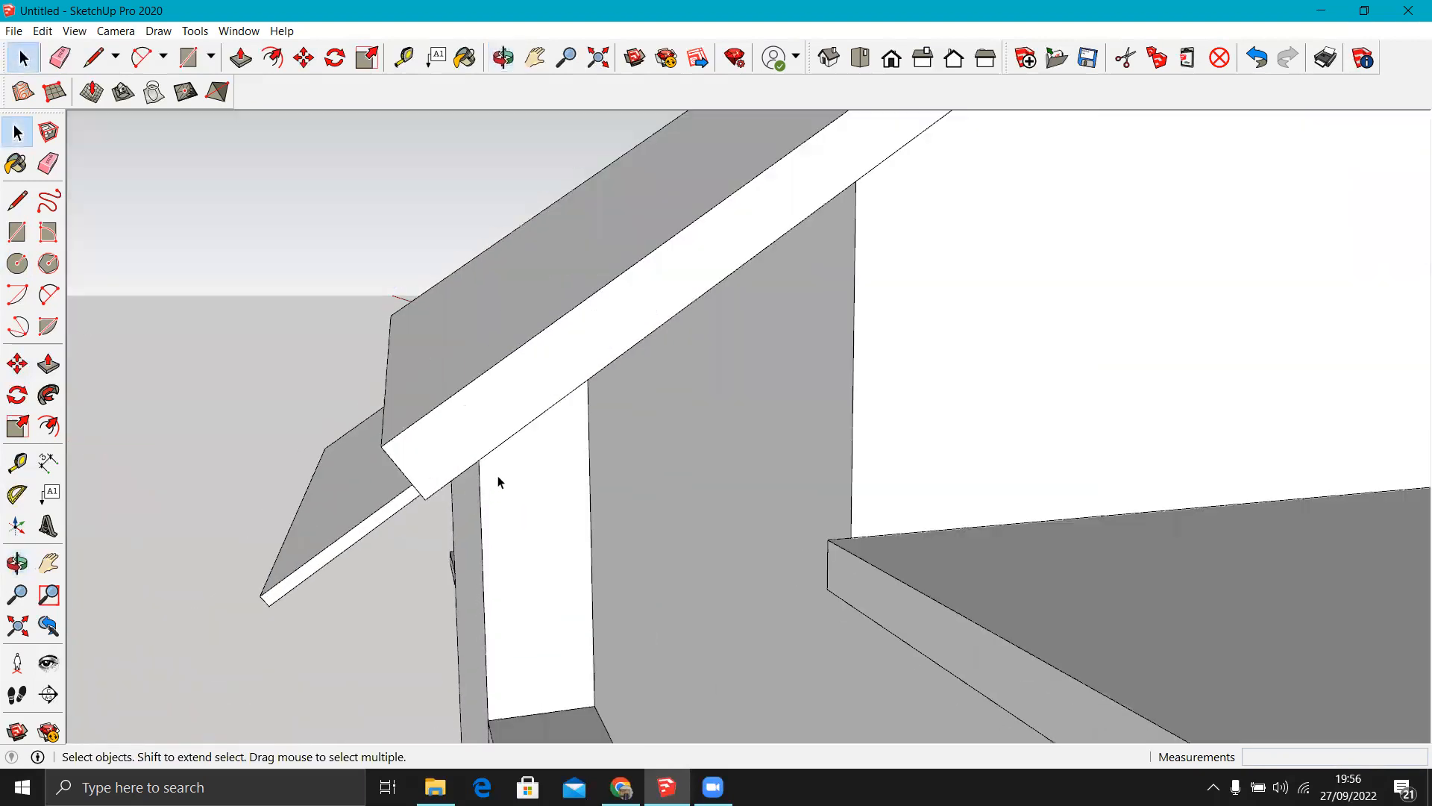
{"action": "scroll", "coordinate": [497, 453], "scroll_direction": "down", "scroll_amount": 5}
{"action": "scroll", "coordinate": [813, 247], "scroll_direction": "up", "scroll_amount": 5}
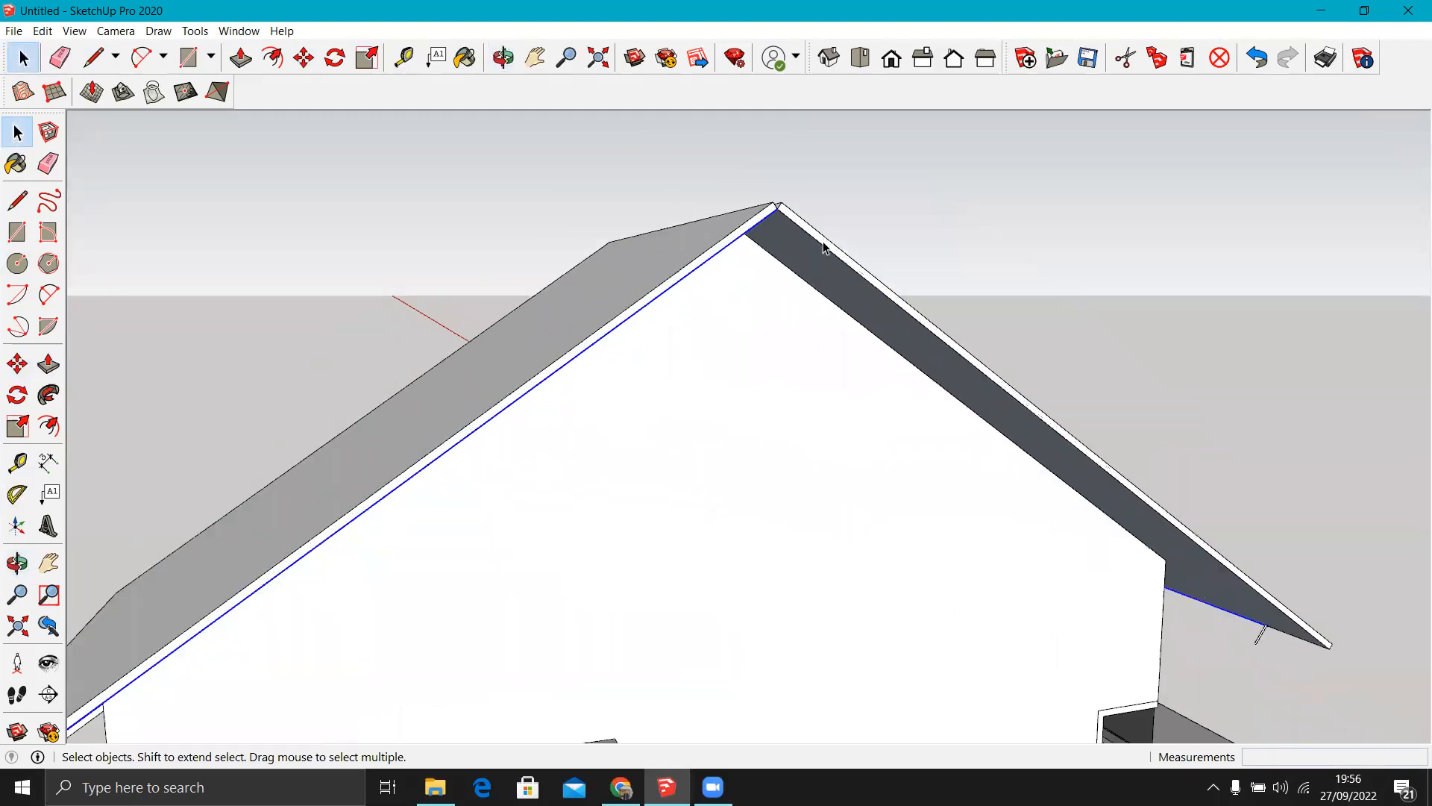
{"action": "scroll", "coordinate": [477, 318], "scroll_direction": "down", "scroll_amount": 5}
{"action": "middle_click_drag", "start_coordinate": [605, 457], "coordinate": [224, 450]}
{"action": "scroll", "coordinate": [695, 427], "scroll_direction": "up", "scroll_amount": 7}
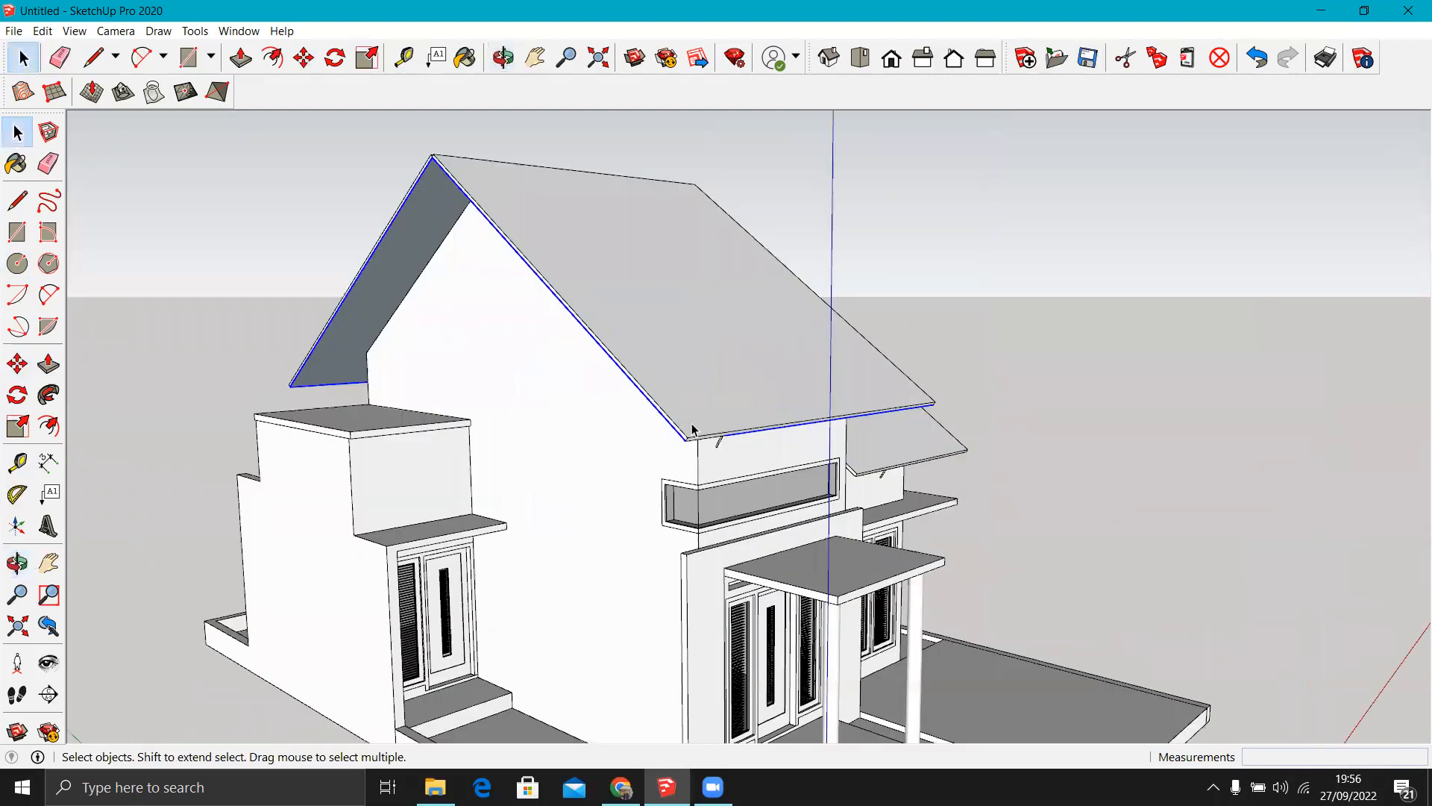
{"action": "middle_click_drag", "start_coordinate": [703, 386], "coordinate": [713, 420]}
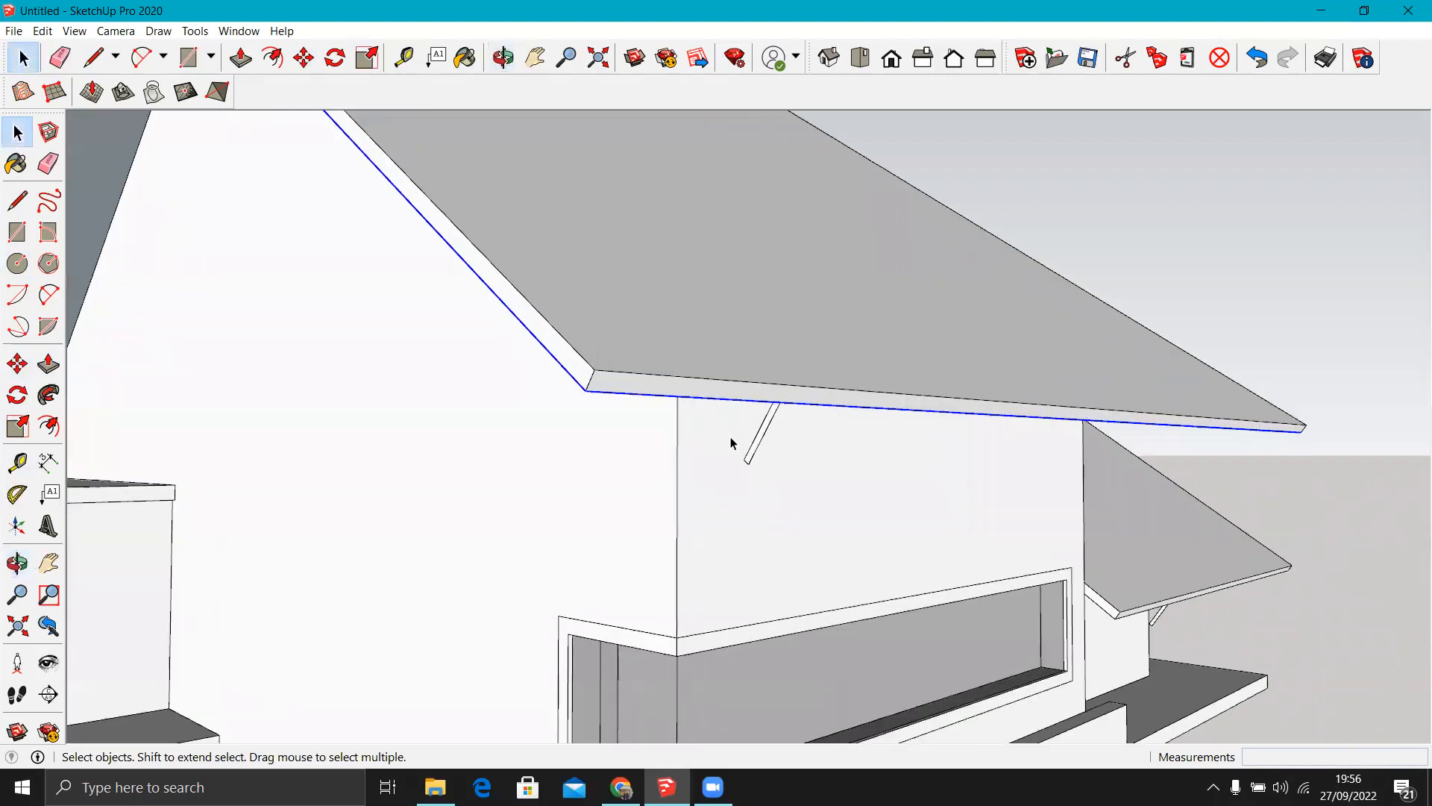
{"action": "left_click", "coordinate": [48, 395]}
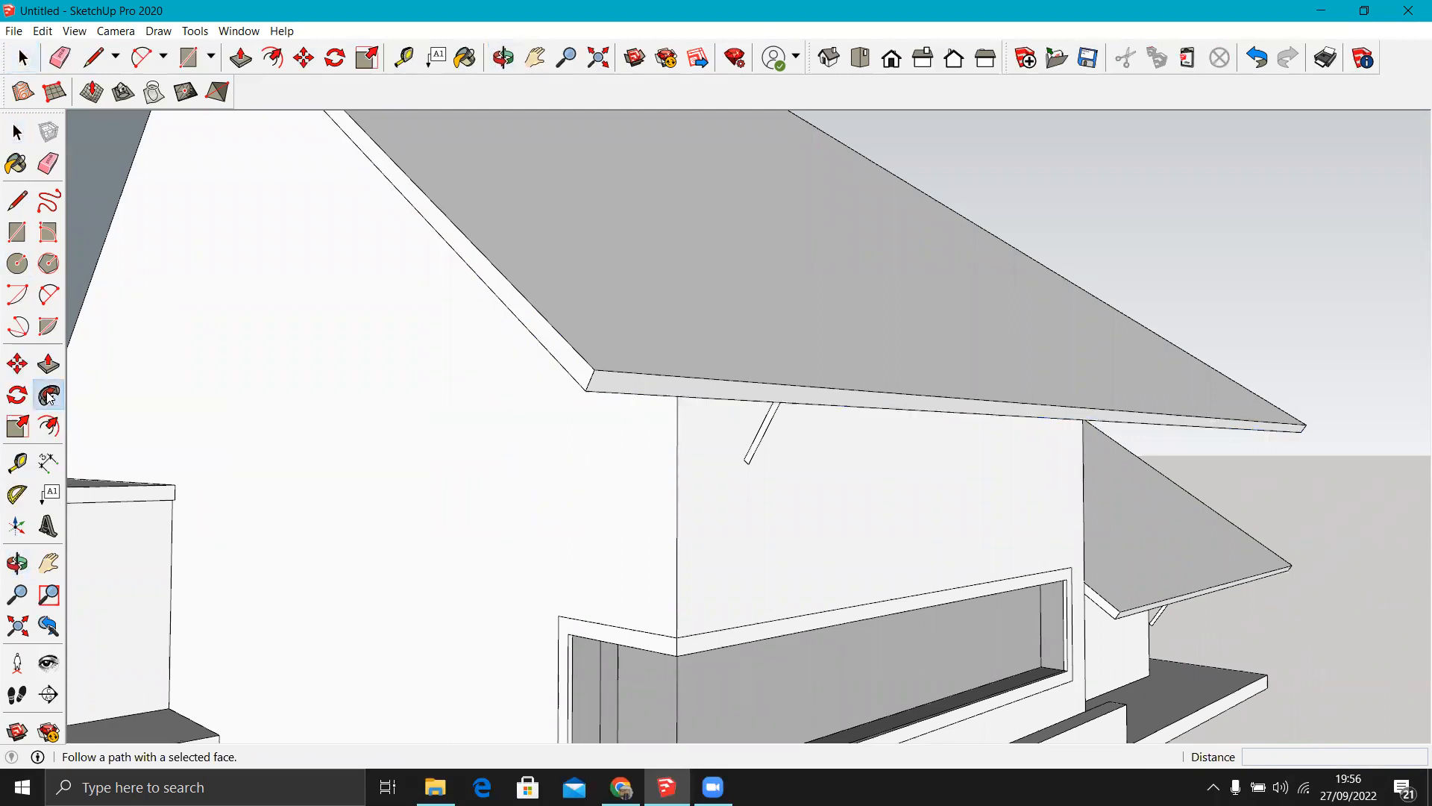
{"action": "left_click", "coordinate": [761, 438]}
{"action": "scroll", "coordinate": [768, 355], "scroll_direction": "down", "scroll_amount": 4}
{"action": "middle_click_drag", "start_coordinate": [794, 435], "coordinate": [364, 448]}
{"action": "scroll", "coordinate": [663, 371], "scroll_direction": "down", "scroll_amount": 4}
{"action": "scroll", "coordinate": [687, 430], "scroll_direction": "up", "scroll_amount": 3}
{"action": "scroll", "coordinate": [640, 440], "scroll_direction": "up", "scroll_amount": 4}
{"action": "key", "text": "space"}
Split the lower wing roof's sloping end face where it meets the main wall and pull the exposed part out 5 cm.
{"action": "middle_click_drag", "start_coordinate": [603, 411], "coordinate": [1081, 399]}
{"action": "scroll", "coordinate": [764, 432], "scroll_direction": "up", "scroll_amount": 5}
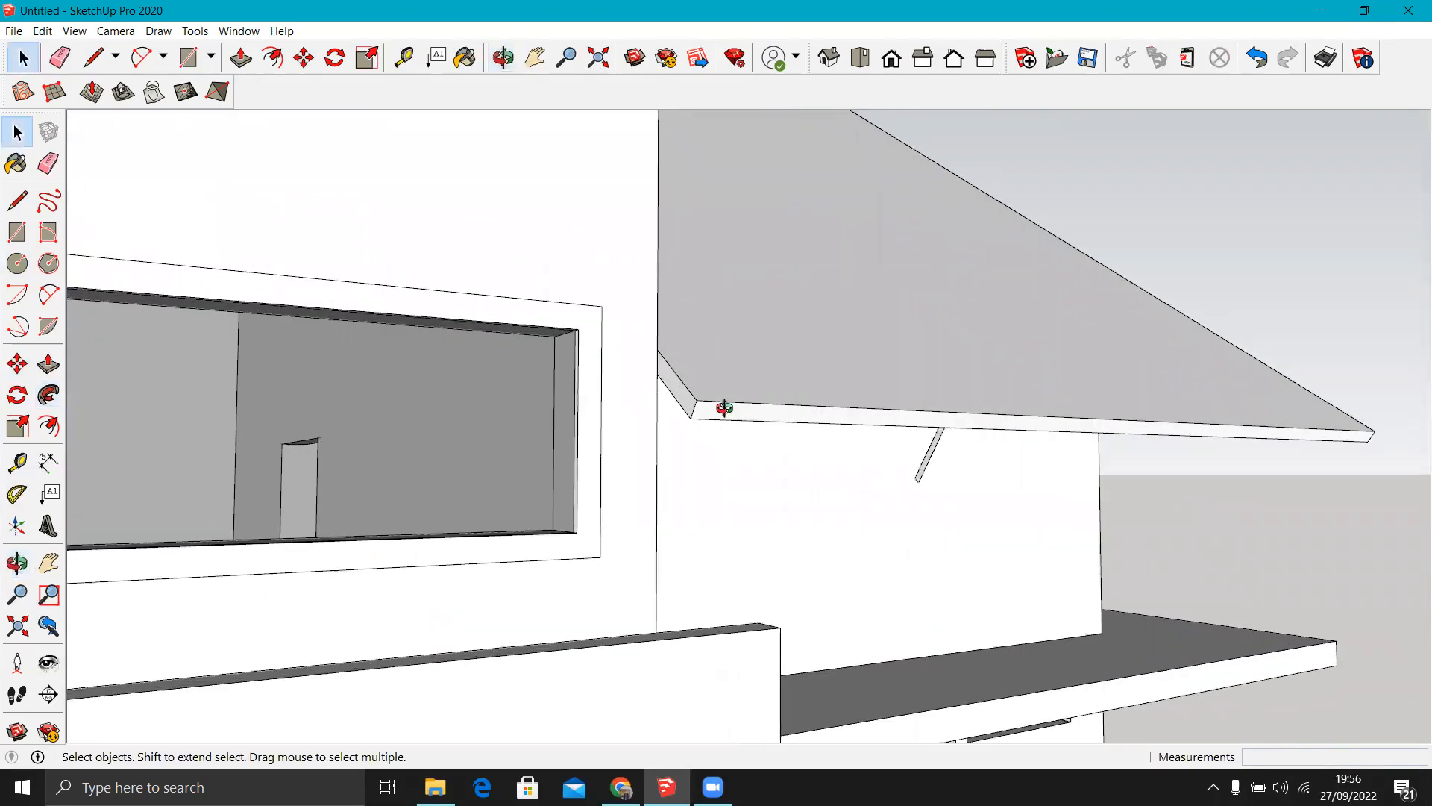
{"action": "middle_click_drag", "start_coordinate": [723, 408], "coordinate": [634, 396]}
{"action": "scroll", "coordinate": [633, 396], "scroll_direction": "up", "scroll_amount": 3}
{"action": "left_click", "coordinate": [688, 382]}
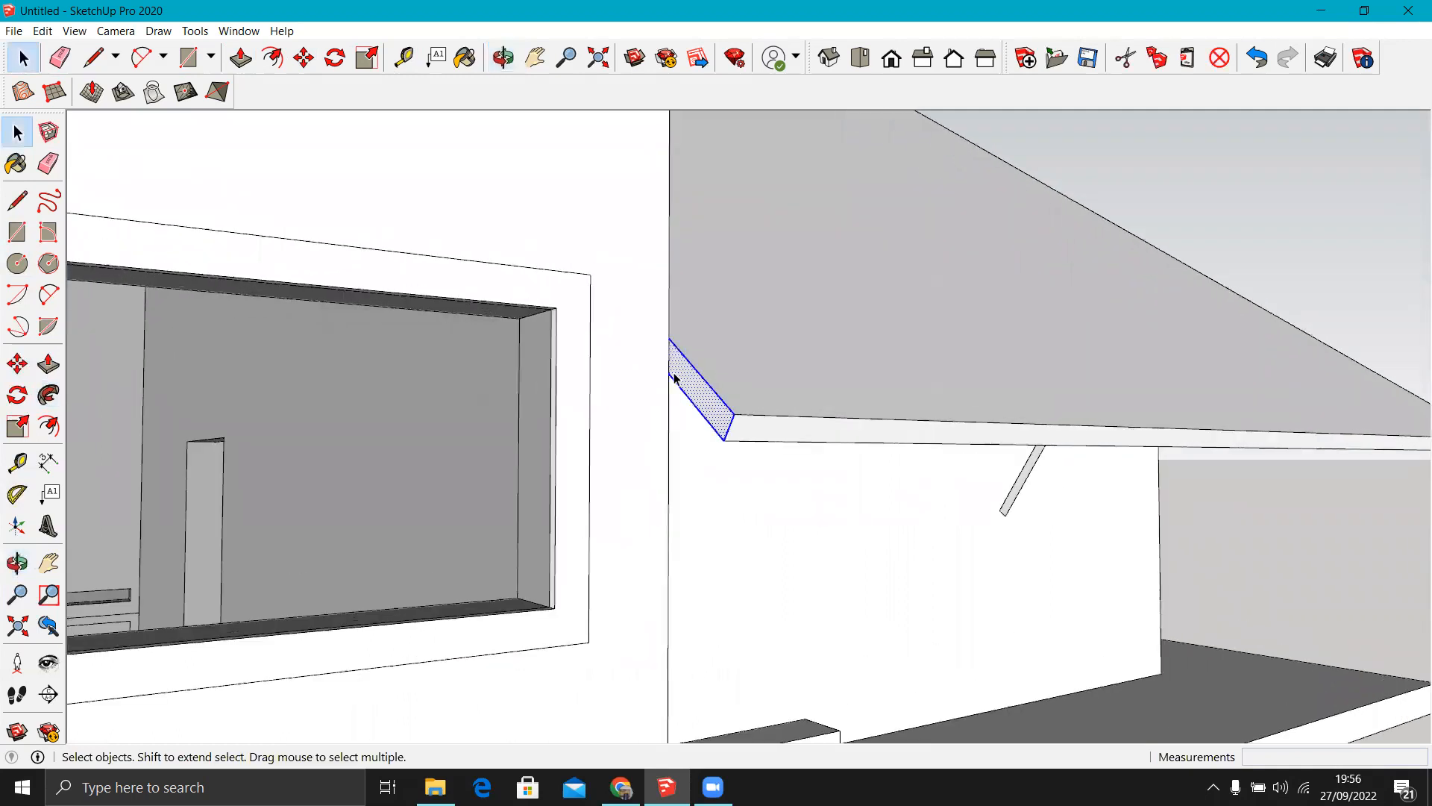
{"action": "key", "text": "l"}
{"action": "left_click", "coordinate": [669, 373]}
{"action": "left_click", "coordinate": [669, 339]}
{"action": "key", "text": "space"}
{"action": "left_click", "coordinate": [691, 385]}
{"action": "key", "text": "p"}
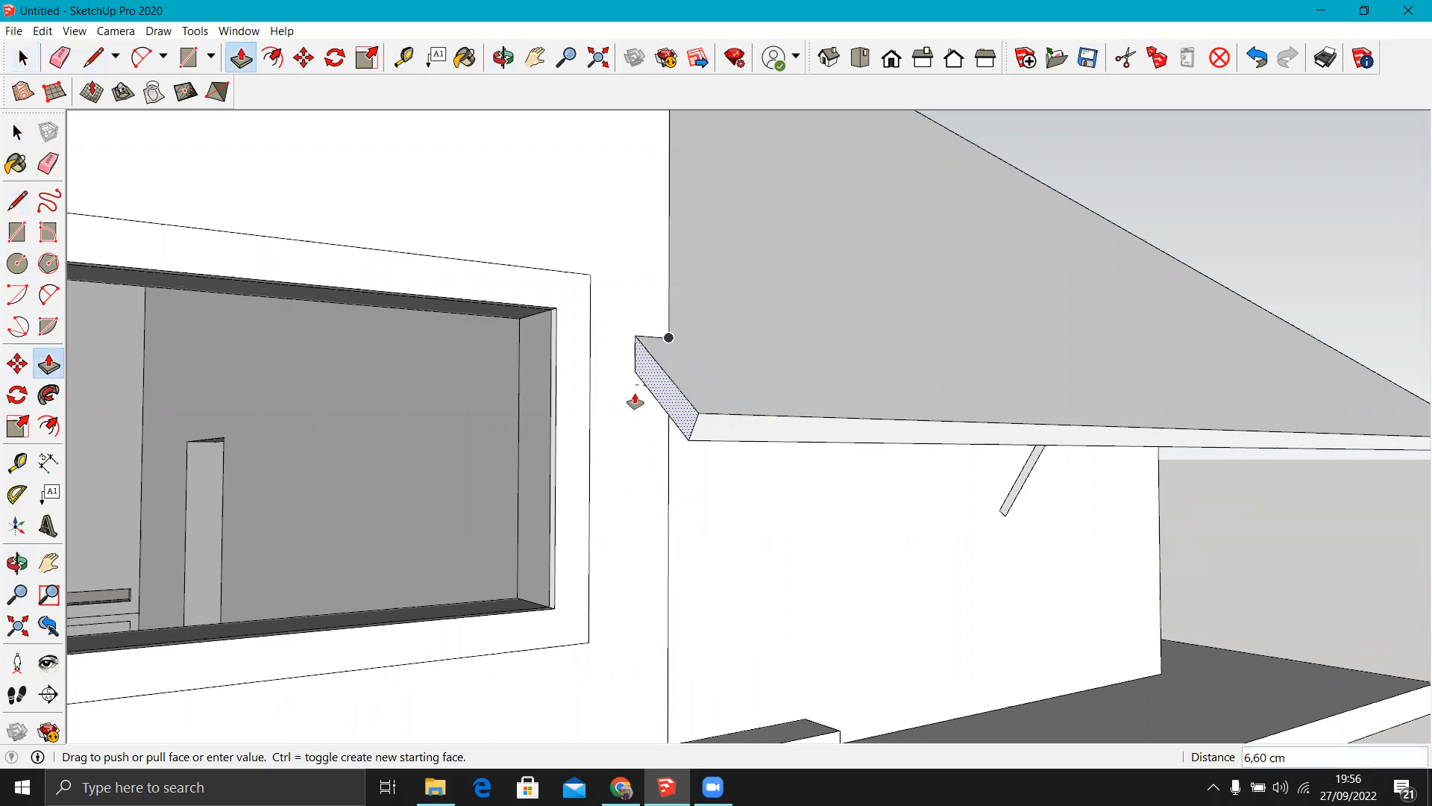
{"action": "type", "text": "5"}
{"action": "key", "text": "Return"}
{"action": "middle_click_drag", "start_coordinate": [681, 387], "coordinate": [473, 326]}
Sweep the copied strip along the lower wing roof's bottom edges, covering the front eave, gable slopes and rear eave, using Follow Me.
{"action": "key", "text": "space"}
{"action": "scroll", "coordinate": [448, 382], "scroll_direction": "up", "scroll_amount": 3}
{"action": "left_click", "coordinate": [401, 388]}
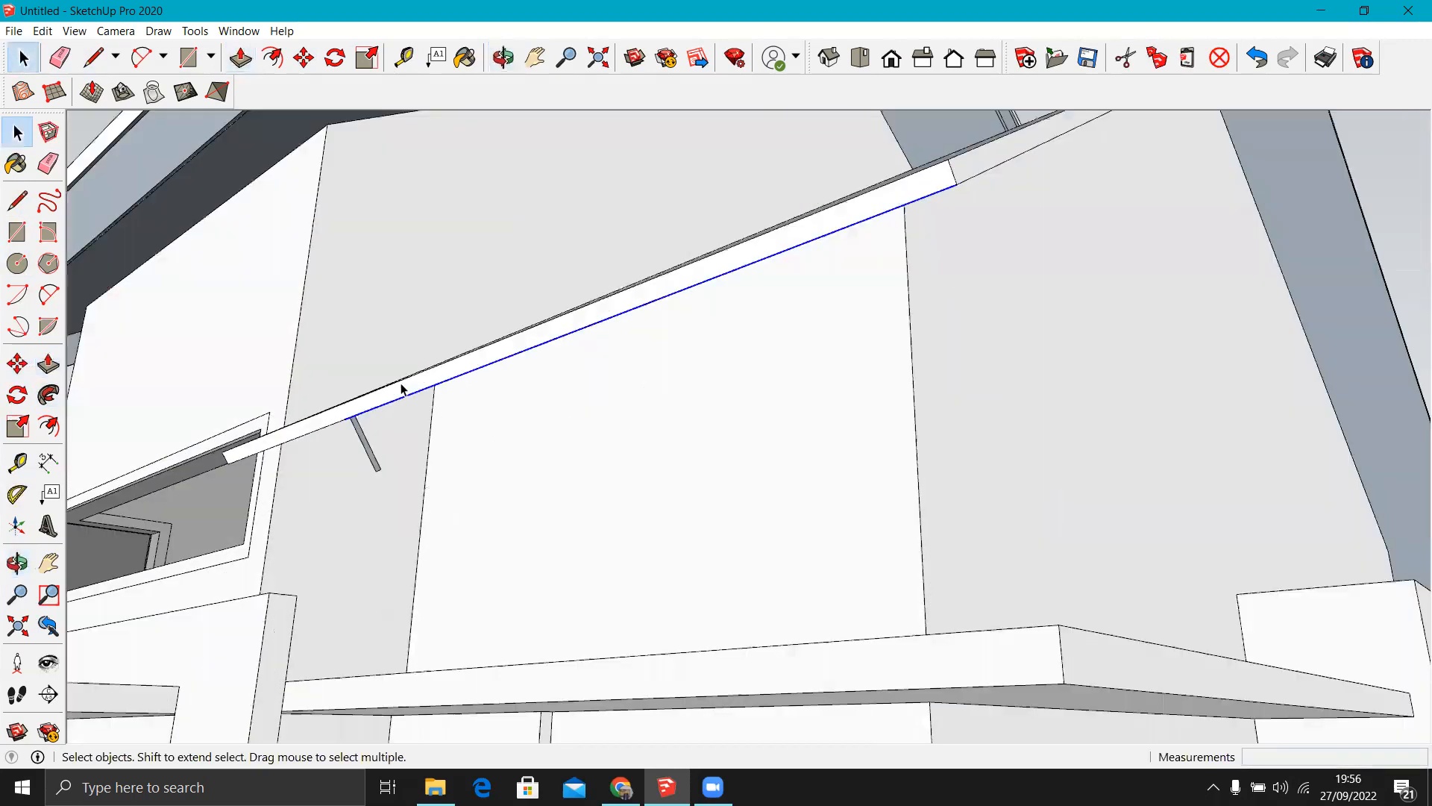
{"action": "scroll", "coordinate": [403, 389], "scroll_direction": "down", "scroll_amount": 2}
{"action": "scroll", "coordinate": [580, 341], "scroll_direction": "down", "scroll_amount": 2}
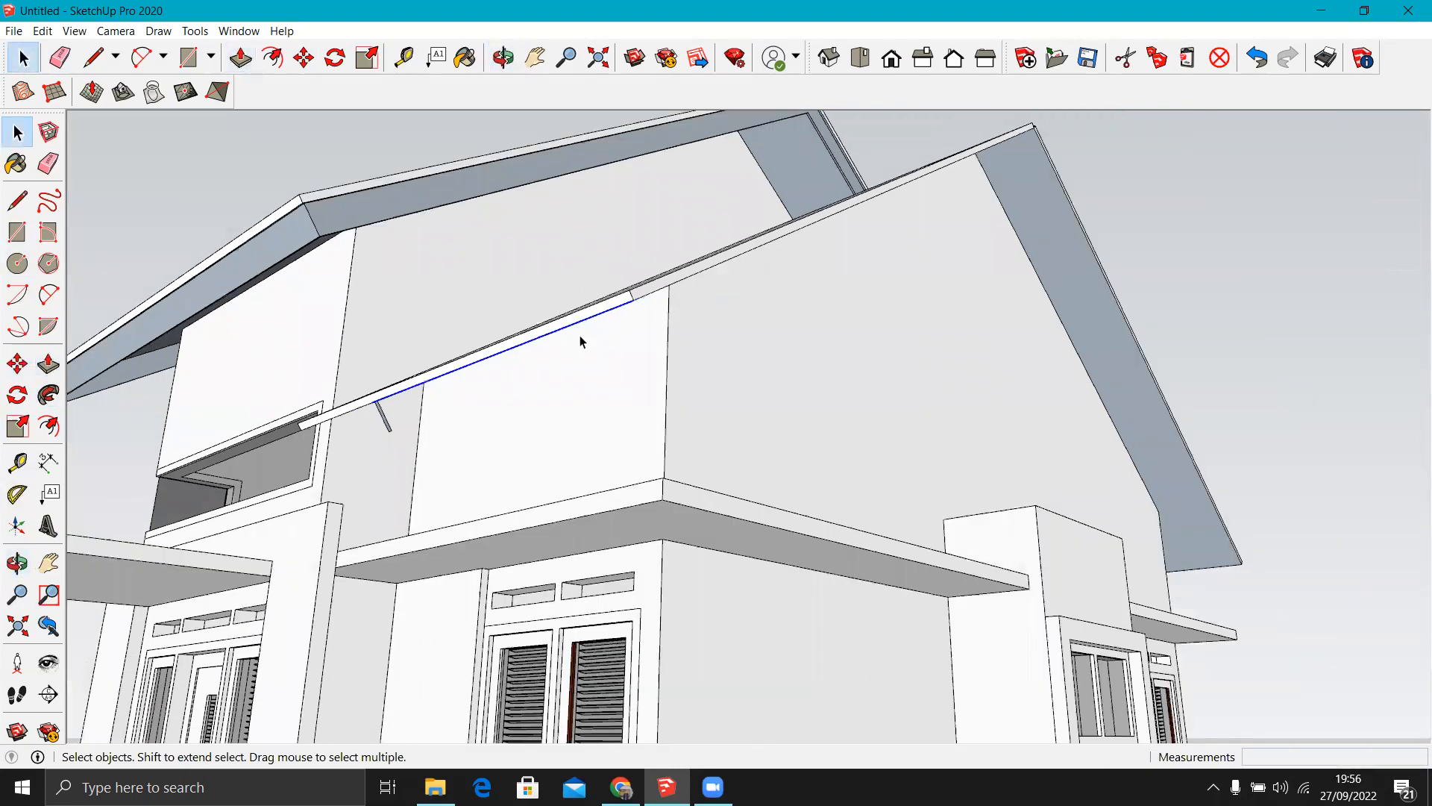
{"action": "left_click", "coordinate": [629, 321], "text": "ctrl"}
{"action": "scroll", "coordinate": [682, 329], "scroll_direction": "down", "scroll_amount": 3}
{"action": "scroll", "coordinate": [798, 239], "scroll_direction": "up", "scroll_amount": 3}
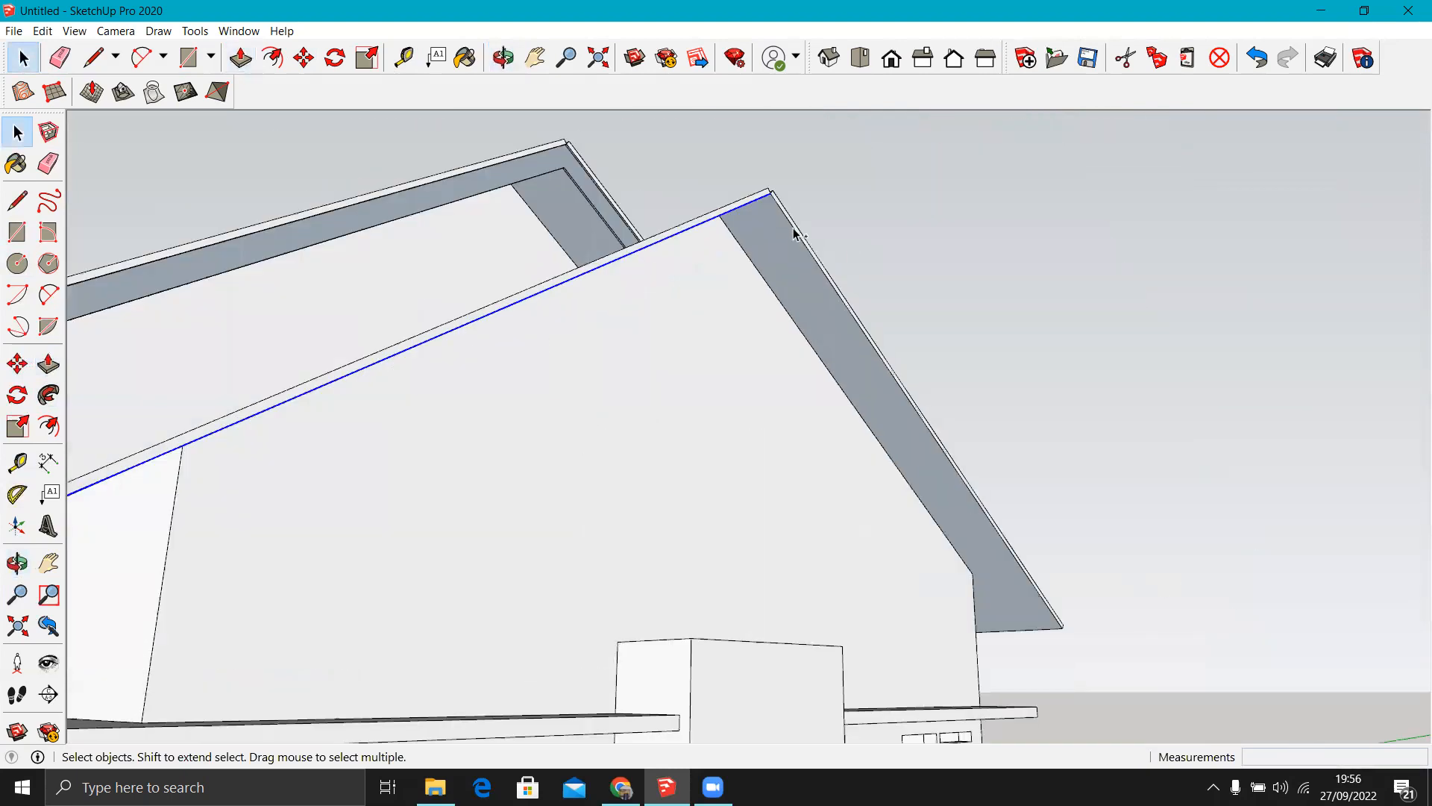
{"action": "left_click", "coordinate": [796, 235], "text": "ctrl"}
{"action": "scroll", "coordinate": [597, 230], "scroll_direction": "down", "scroll_amount": 1}
{"action": "scroll", "coordinate": [598, 230], "scroll_direction": "down", "scroll_amount": 3}
{"action": "middle_click_drag", "start_coordinate": [601, 428], "coordinate": [328, 455]}
{"action": "scroll", "coordinate": [773, 389], "scroll_direction": "down", "scroll_amount": 3}
{"action": "scroll", "coordinate": [774, 390], "scroll_direction": "up", "scroll_amount": 3}
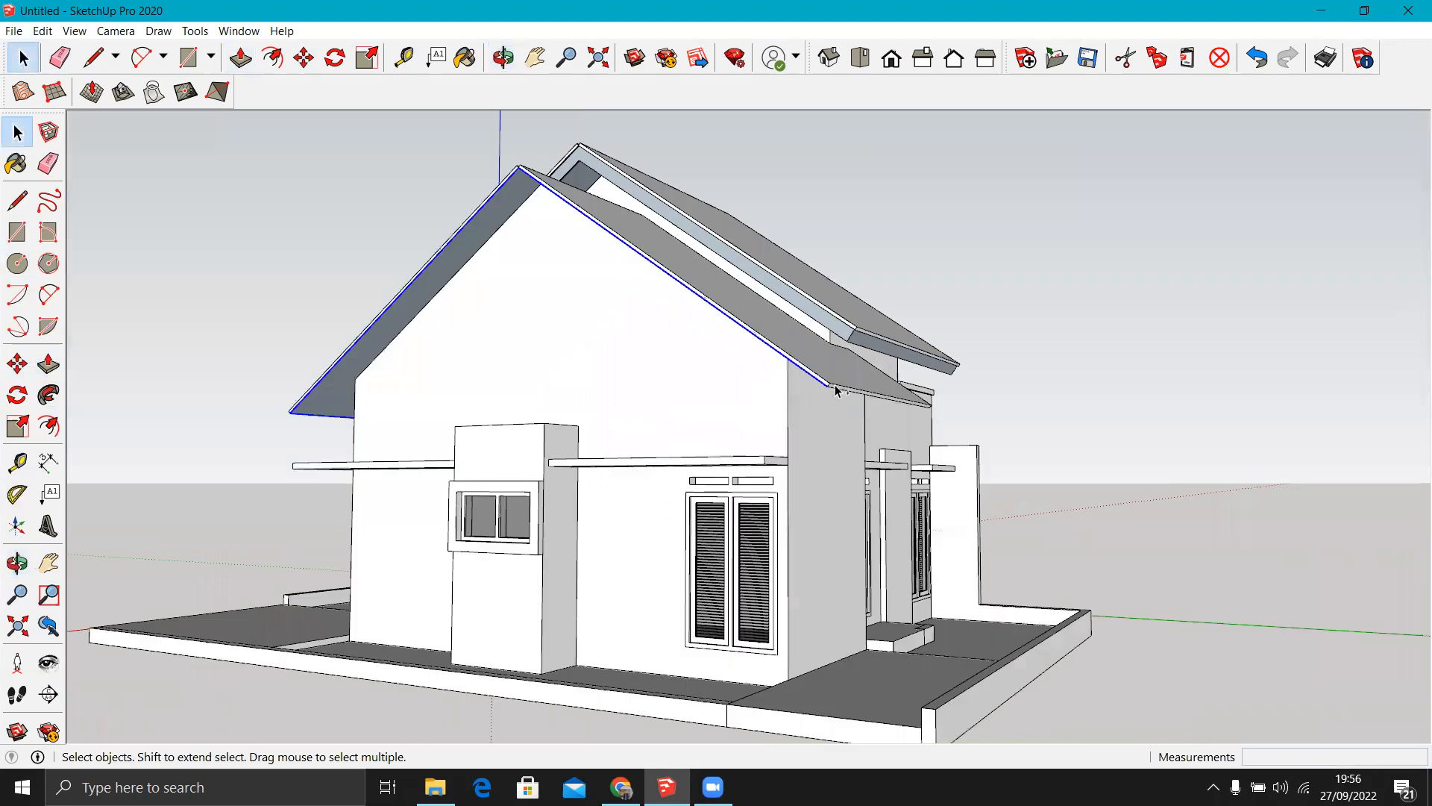
{"action": "scroll", "coordinate": [835, 381], "scroll_direction": "up", "scroll_amount": 4}
{"action": "scroll", "coordinate": [655, 395], "scroll_direction": "down", "scroll_amount": 4}
{"action": "middle_click_drag", "start_coordinate": [656, 395], "coordinate": [518, 390]}
{"action": "scroll", "coordinate": [518, 391], "scroll_direction": "up", "scroll_amount": 5}
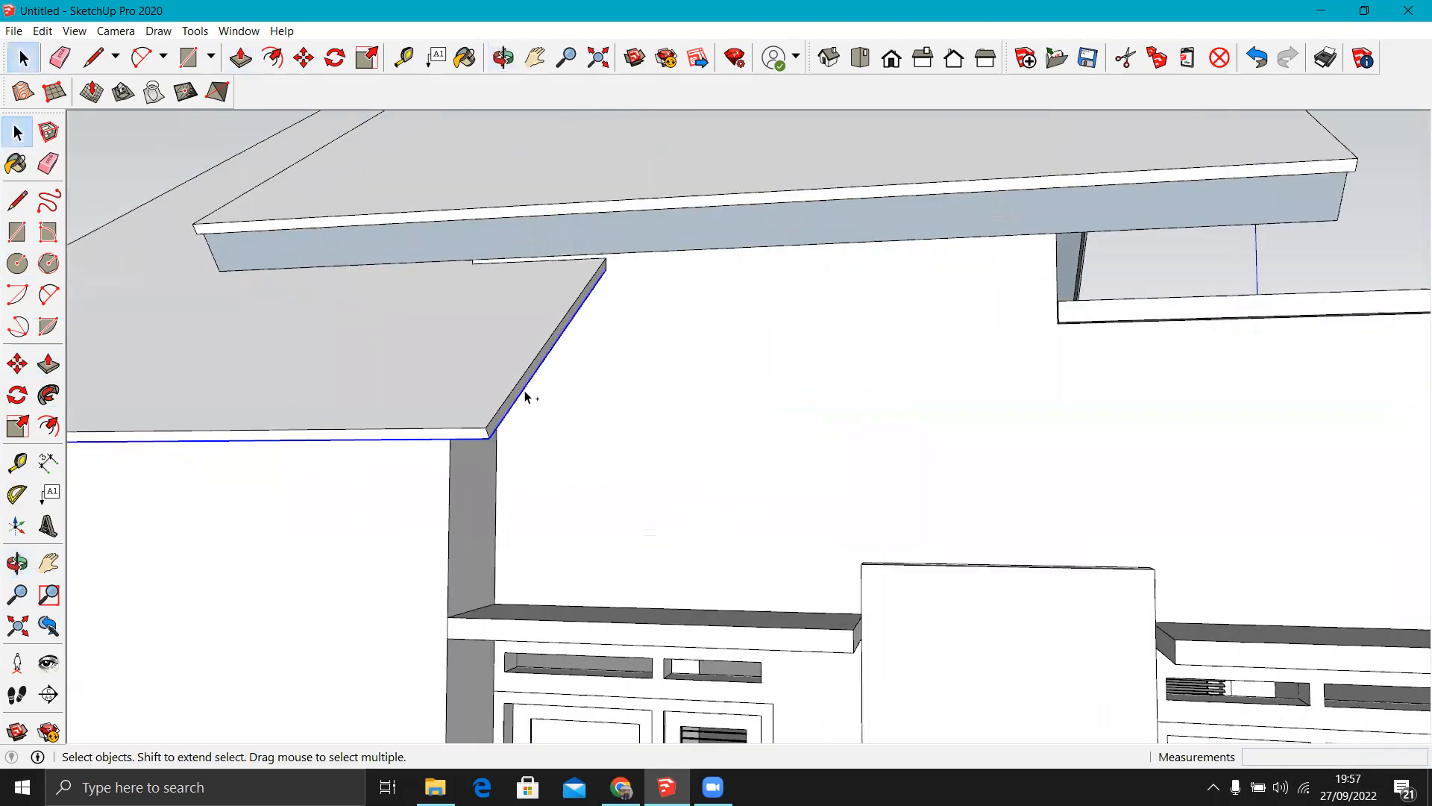
{"action": "scroll", "coordinate": [525, 391], "scroll_direction": "down", "scroll_amount": 5}
{"action": "middle_click_drag", "start_coordinate": [952, 368], "coordinate": [620, 432]}
{"action": "scroll", "coordinate": [687, 416], "scroll_direction": "up", "scroll_amount": 2}
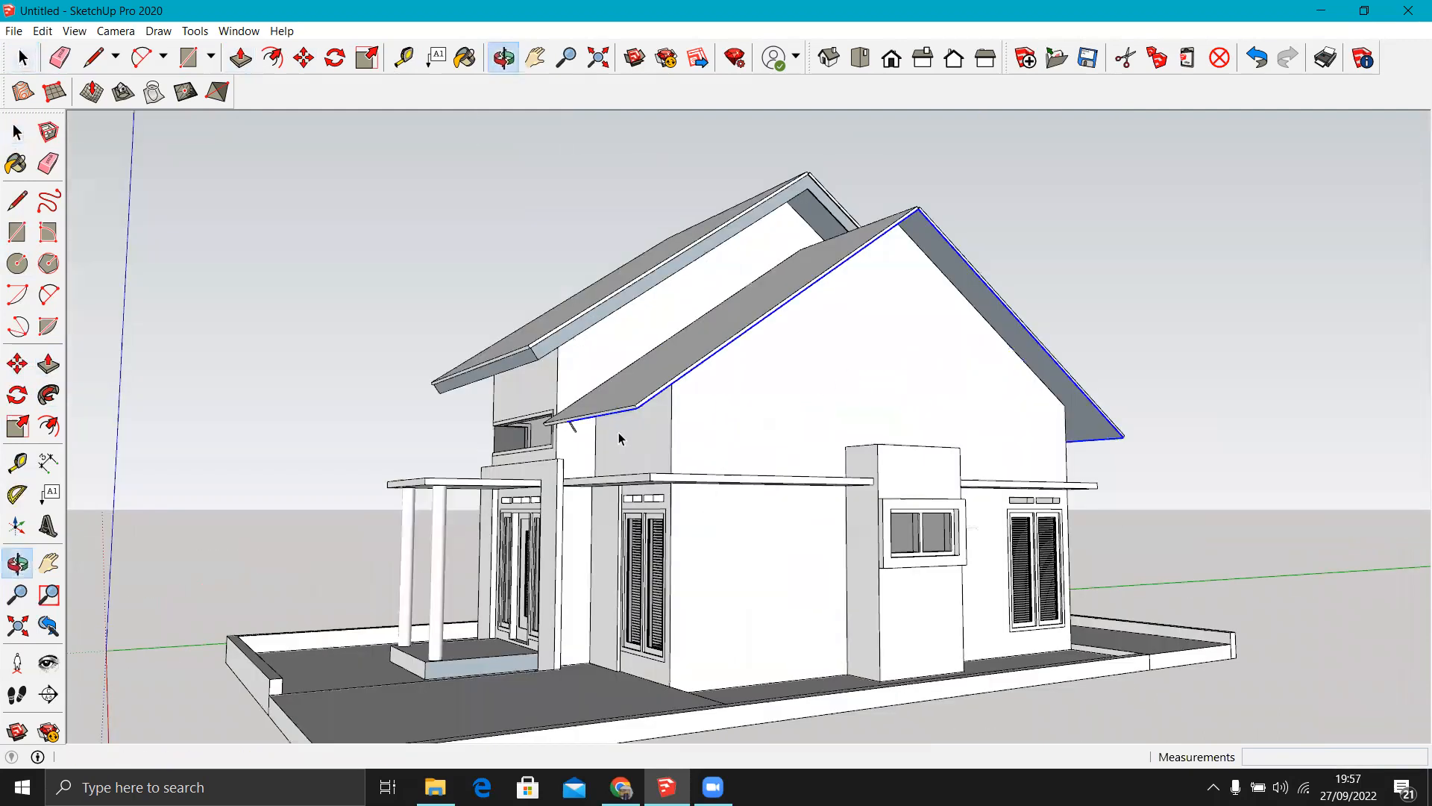
{"action": "scroll", "coordinate": [619, 432], "scroll_direction": "up", "scroll_amount": 4}
{"action": "key", "text": "p"}
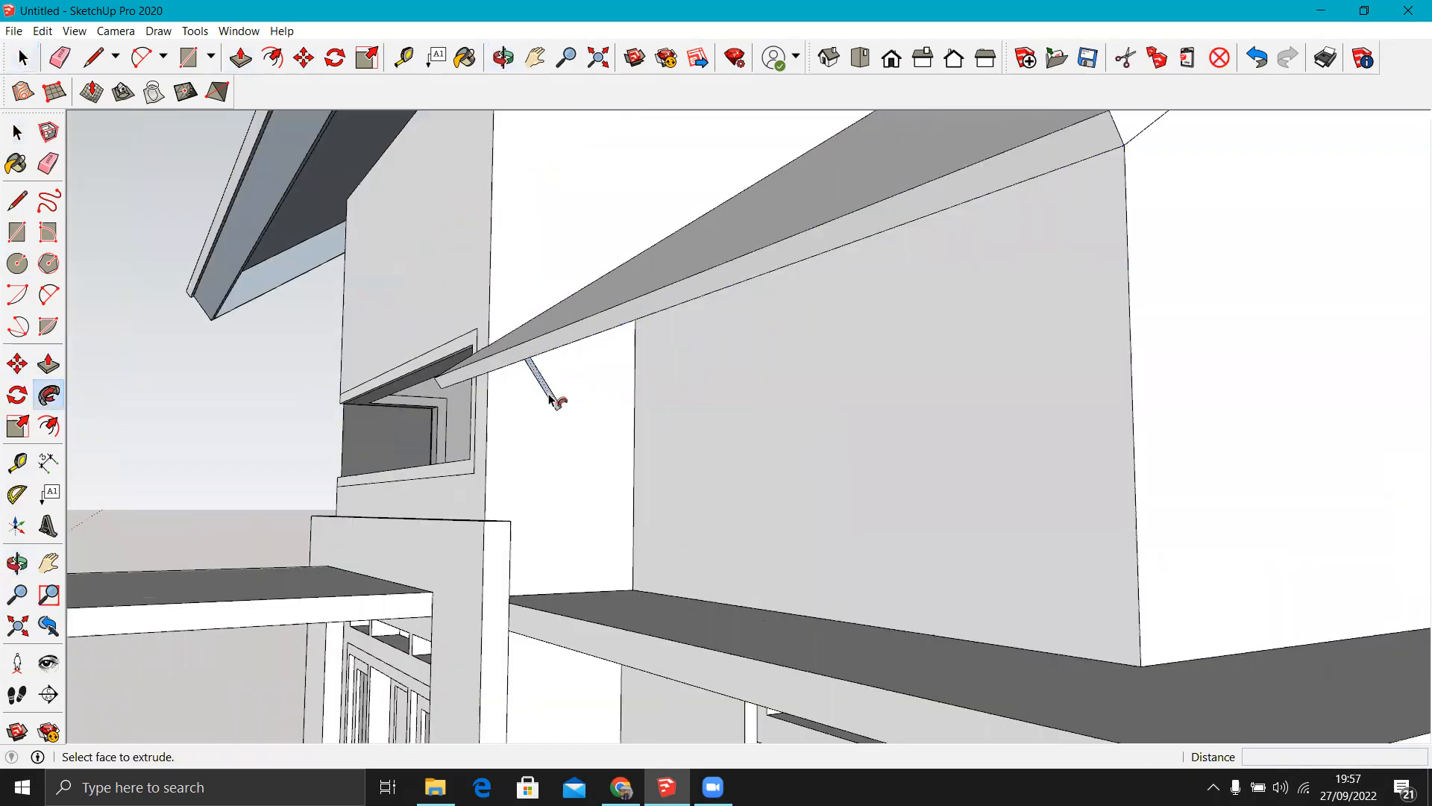
{"action": "left_click", "coordinate": [549, 399]}
{"action": "scroll", "coordinate": [606, 401], "scroll_direction": "down", "scroll_amount": 5}
{"action": "scroll", "coordinate": [777, 376], "scroll_direction": "down", "scroll_amount": 5}
Extend the wing roof's trim along the remaining front eave edge towards the main wall with Follow Me.
{"action": "middle_click_drag", "start_coordinate": [780, 375], "coordinate": [1170, 359]}
{"action": "scroll", "coordinate": [892, 374], "scroll_direction": "up", "scroll_amount": 5}
{"action": "scroll", "coordinate": [897, 372], "scroll_direction": "up", "scroll_amount": 3}
{"action": "mouse_move", "coordinate": [896, 371]}
{"action": "middle_mouse_down"}
{"action": "mouse_move", "coordinate": [963, 378]}
{"action": "mouse_move", "coordinate": [913, 384]}
{"action": "middle_mouse_up"}
{"action": "key", "text": "space"}
{"action": "left_click", "coordinate": [904, 387]}
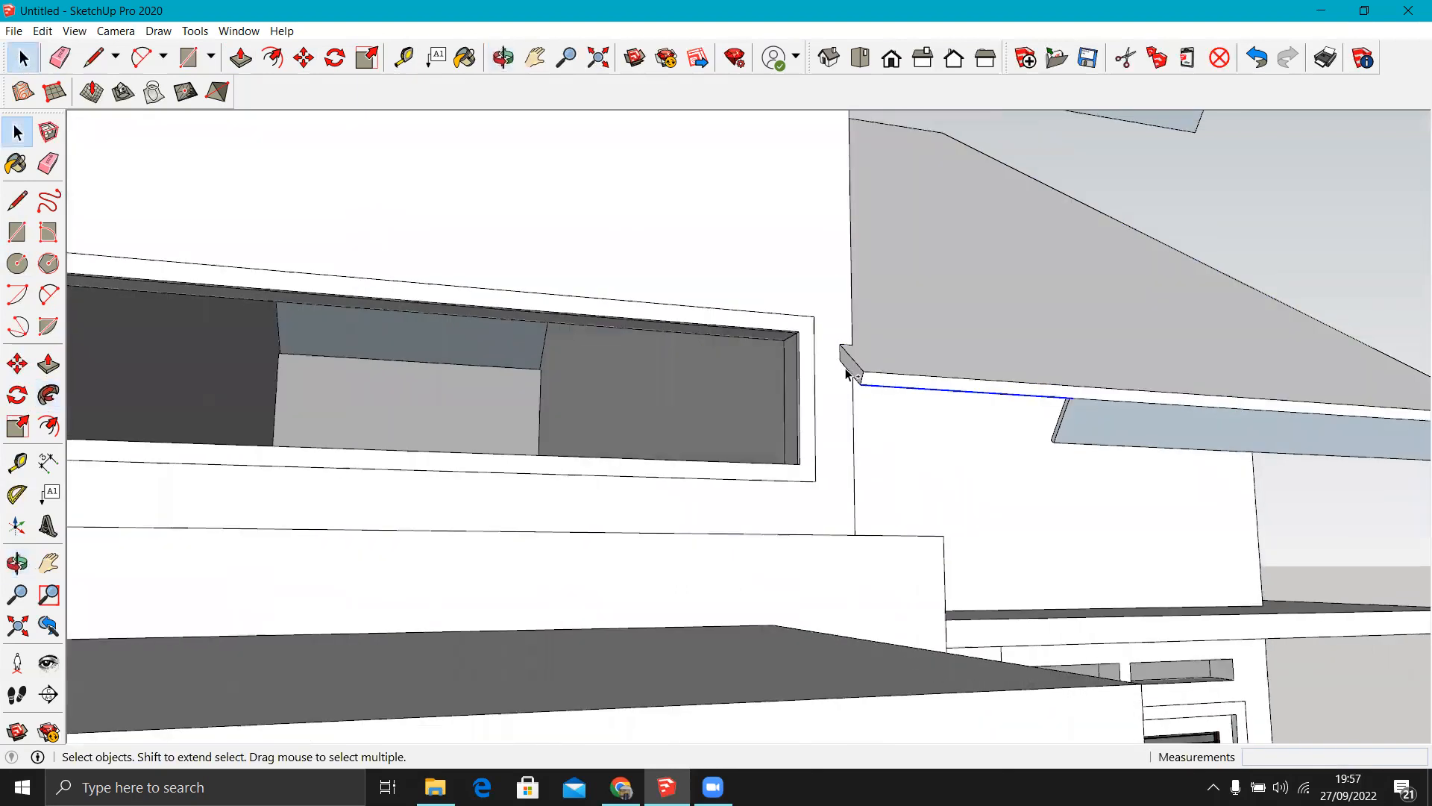
{"action": "left_click", "coordinate": [48, 395]}
{"action": "scroll", "coordinate": [1022, 419], "scroll_direction": "up", "scroll_amount": 4}
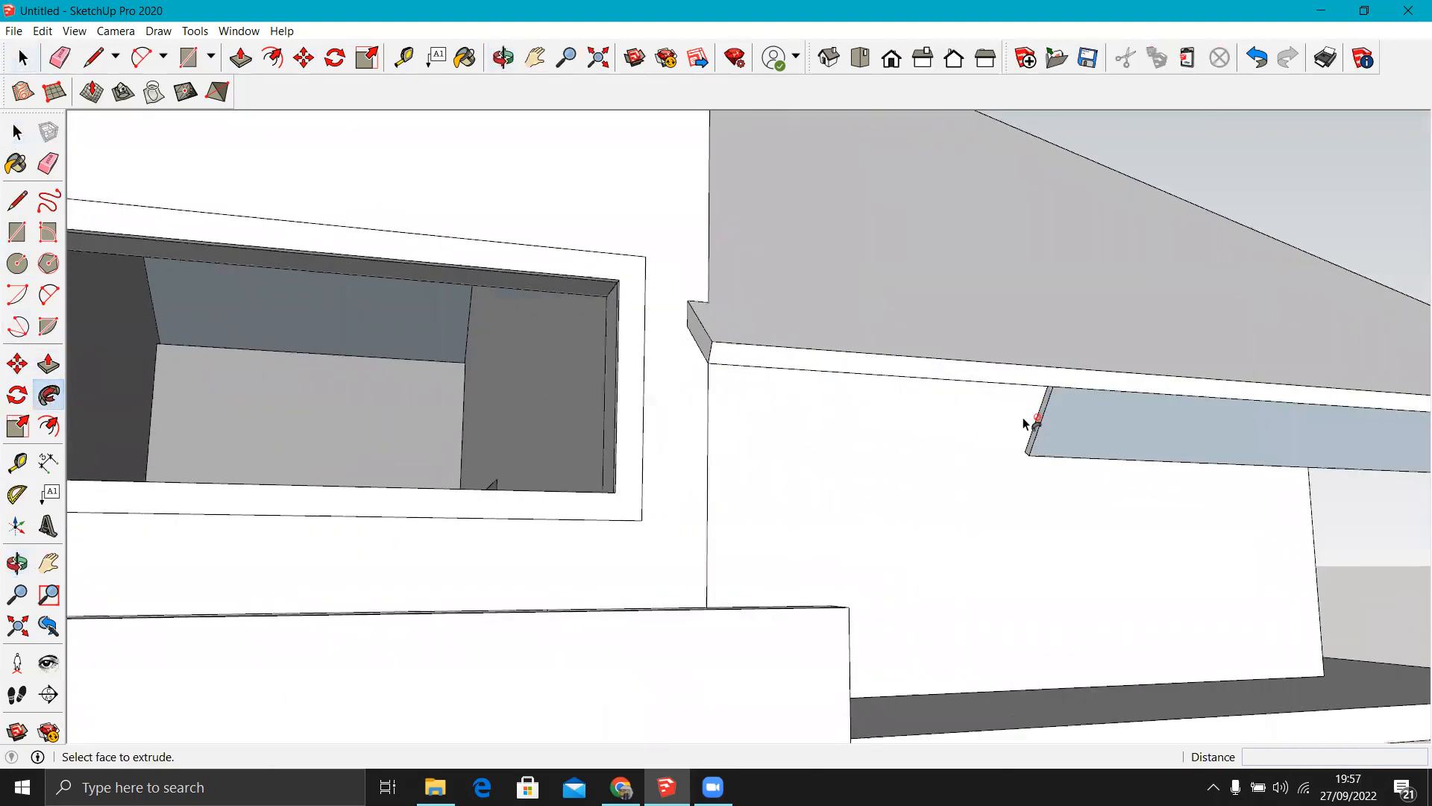
{"action": "scroll", "coordinate": [1017, 410], "scroll_direction": "up", "scroll_amount": 5}
{"action": "mouse_move", "coordinate": [991, 390]}
{"action": "middle_mouse_down"}
{"action": "mouse_move", "coordinate": [583, 319]}
{"action": "mouse_move", "coordinate": [826, 337]}
{"action": "middle_mouse_up"}
Erase the leftover seam line on the underside of the eave trim.
{"action": "key", "text": "e"}
{"action": "mouse_move", "coordinate": [942, 331]}
{"action": "middle_mouse_down"}
{"action": "mouse_move", "coordinate": [740, 330]}
{"action": "mouse_move", "coordinate": [783, 320]}
{"action": "middle_mouse_up"}
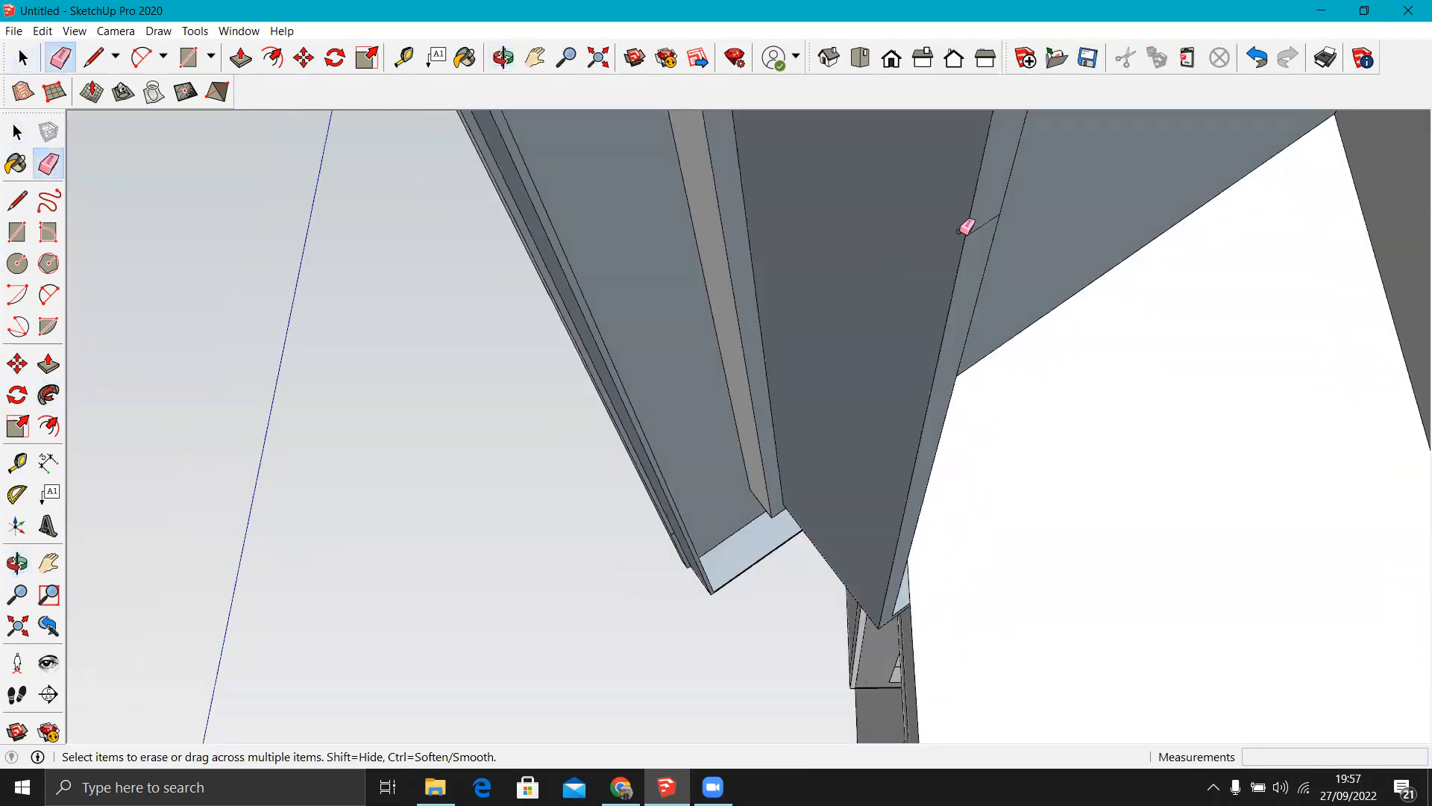
{"action": "mouse_move", "coordinate": [979, 240]}
{"action": "middle_mouse_down"}
{"action": "mouse_move", "coordinate": [758, 351]}
{"action": "mouse_move", "coordinate": [917, 125]}
{"action": "middle_mouse_up"}
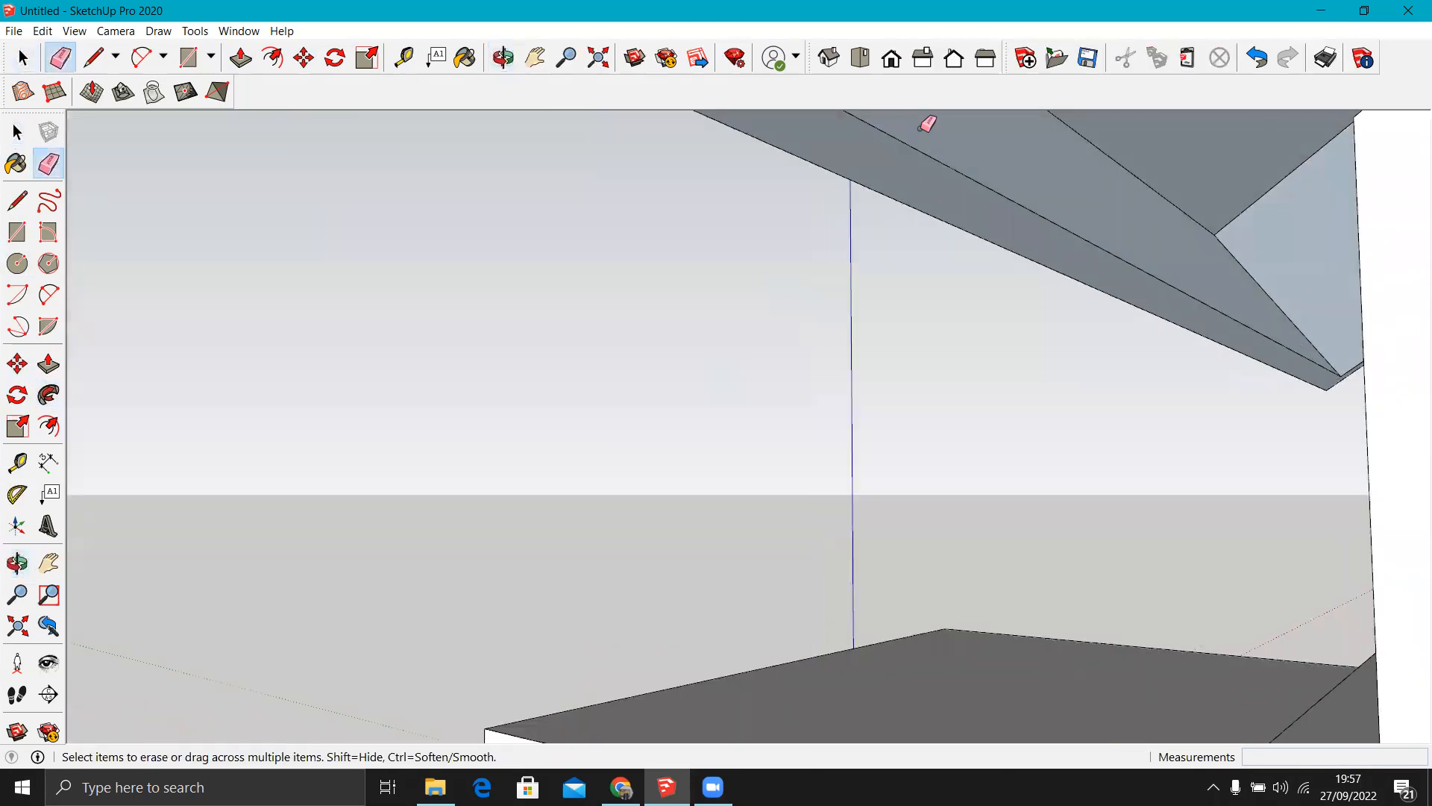
{"action": "middle_click_drag", "start_coordinate": [655, 248], "coordinate": [1346, 364]}
{"action": "scroll", "coordinate": [677, 424], "scroll_direction": "down", "scroll_amount": 10}
{"action": "middle_click_drag", "start_coordinate": [731, 395], "coordinate": [899, 42]}
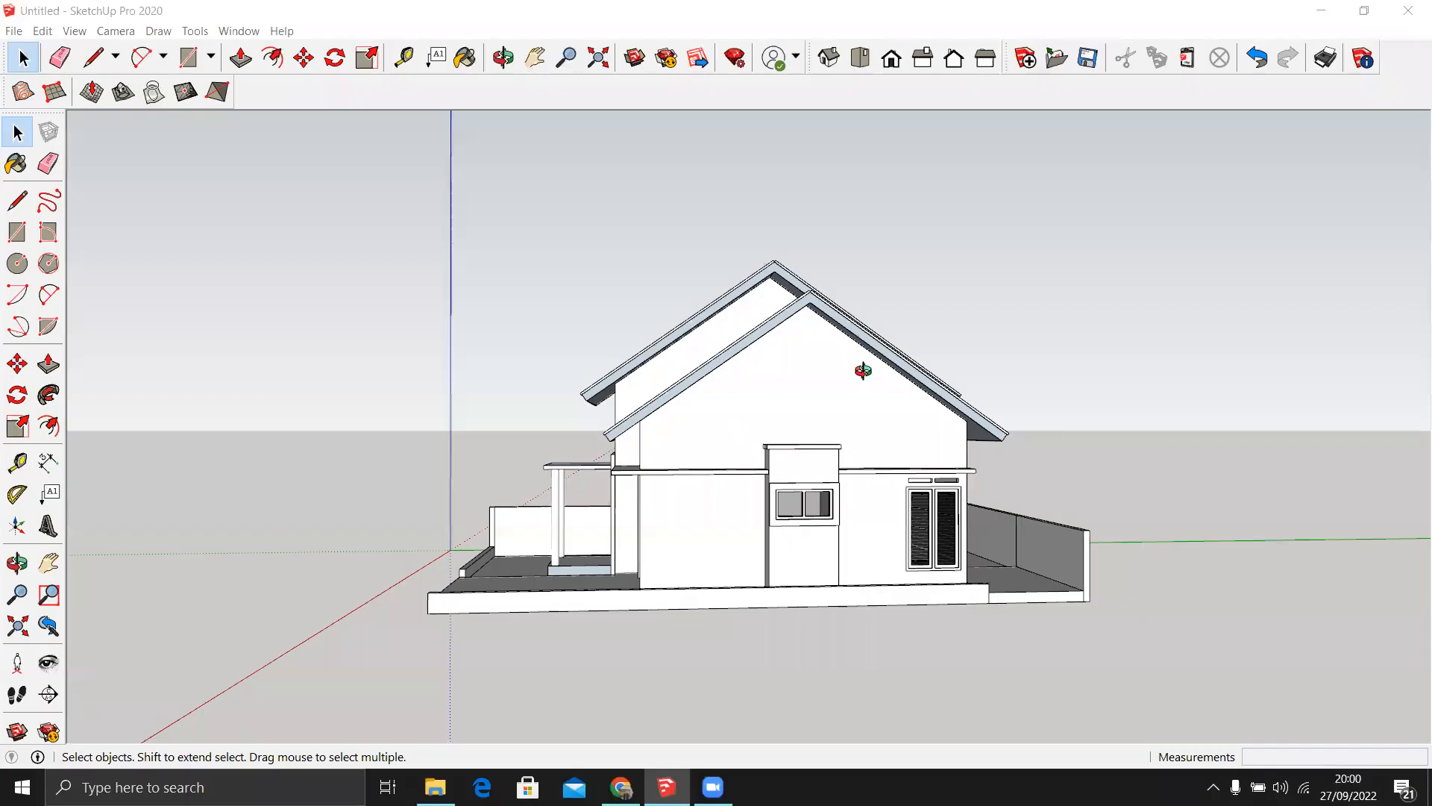
Place a vertical guide through the apex of the lower wing's gable wall, offset from the wall's front edge.
{"action": "middle_click_drag", "start_coordinate": [864, 370], "coordinate": [715, 420]}
{"action": "middle_click_drag", "start_coordinate": [813, 463], "coordinate": [583, 527]}
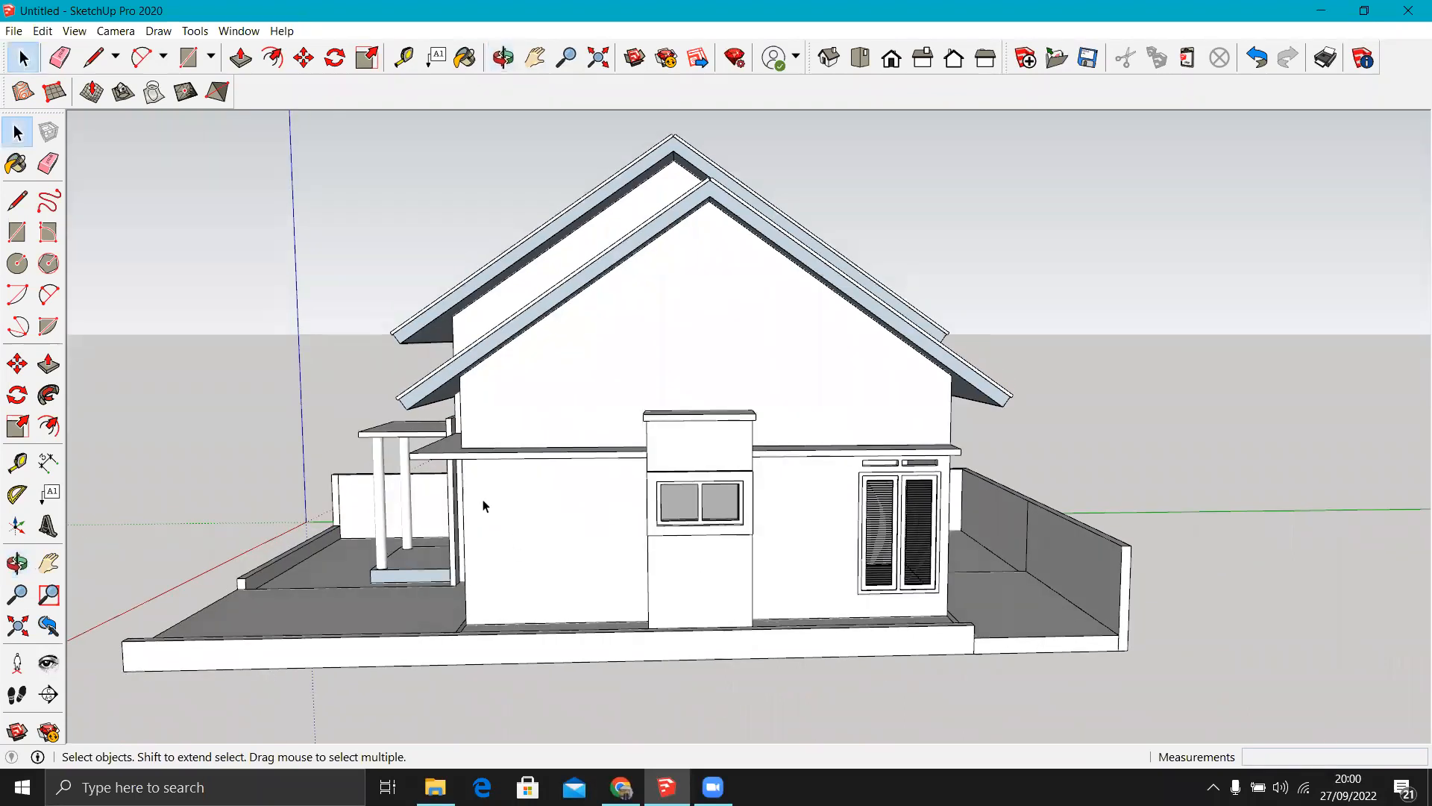
{"action": "key", "text": "t"}
{"action": "left_click", "coordinate": [463, 510]}
{"action": "middle_click_drag", "start_coordinate": [796, 176], "coordinate": [717, 162]}
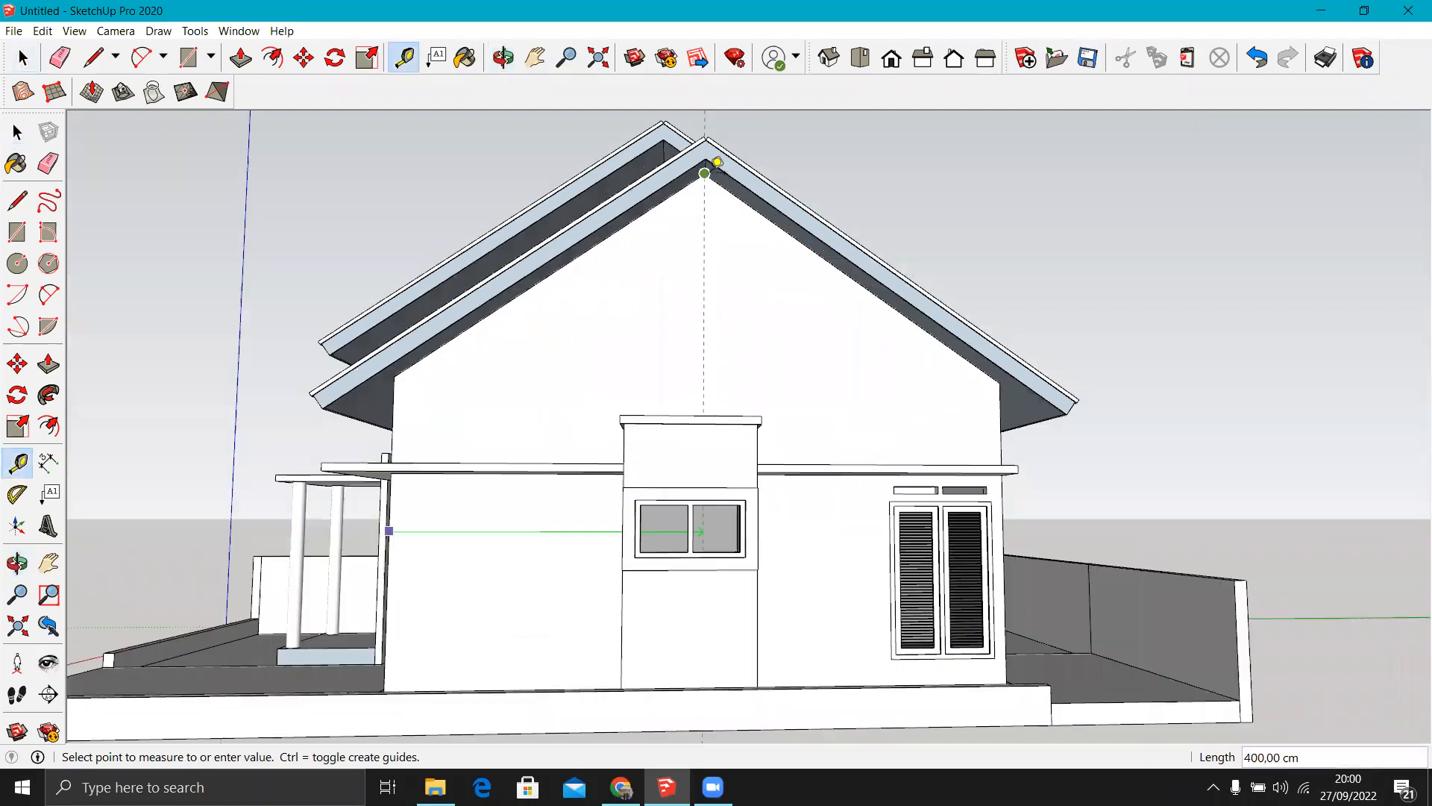
{"action": "scroll", "coordinate": [705, 172], "scroll_direction": "up", "scroll_amount": 2}
{"action": "left_click", "coordinate": [705, 171]}
{"action": "scroll", "coordinate": [637, 256], "scroll_direction": "down", "scroll_amount": 6}
{"action": "mouse_move", "coordinate": [639, 361]}
{"action": "middle_mouse_down"}
{"action": "mouse_move", "coordinate": [668, 381]}
{"action": "mouse_move", "coordinate": [665, 367]}
{"action": "middle_mouse_up"}
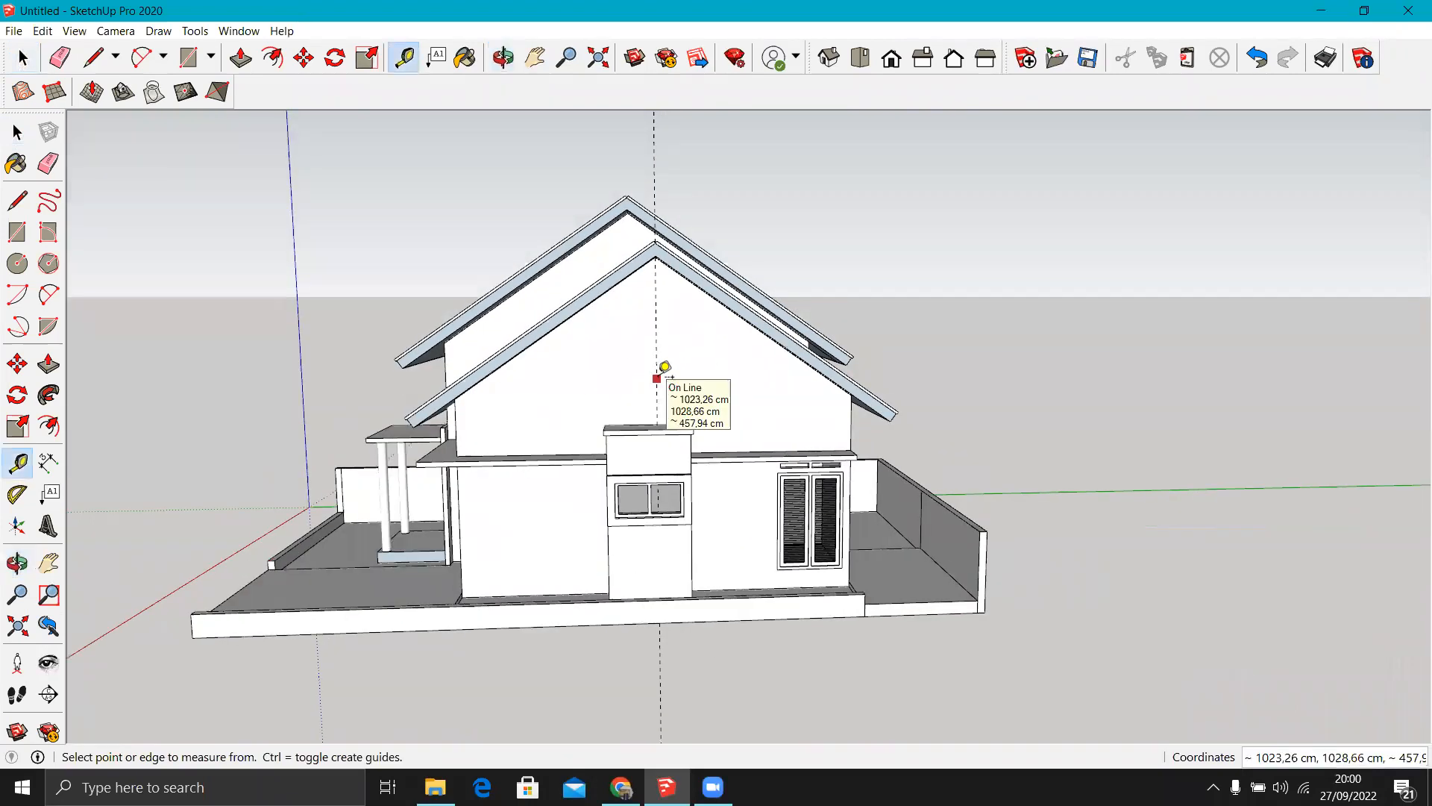
Offset two vertical guides from the gable's centre guide, one on each side, about 130 cm away.
{"action": "left_click", "coordinate": [664, 367]}
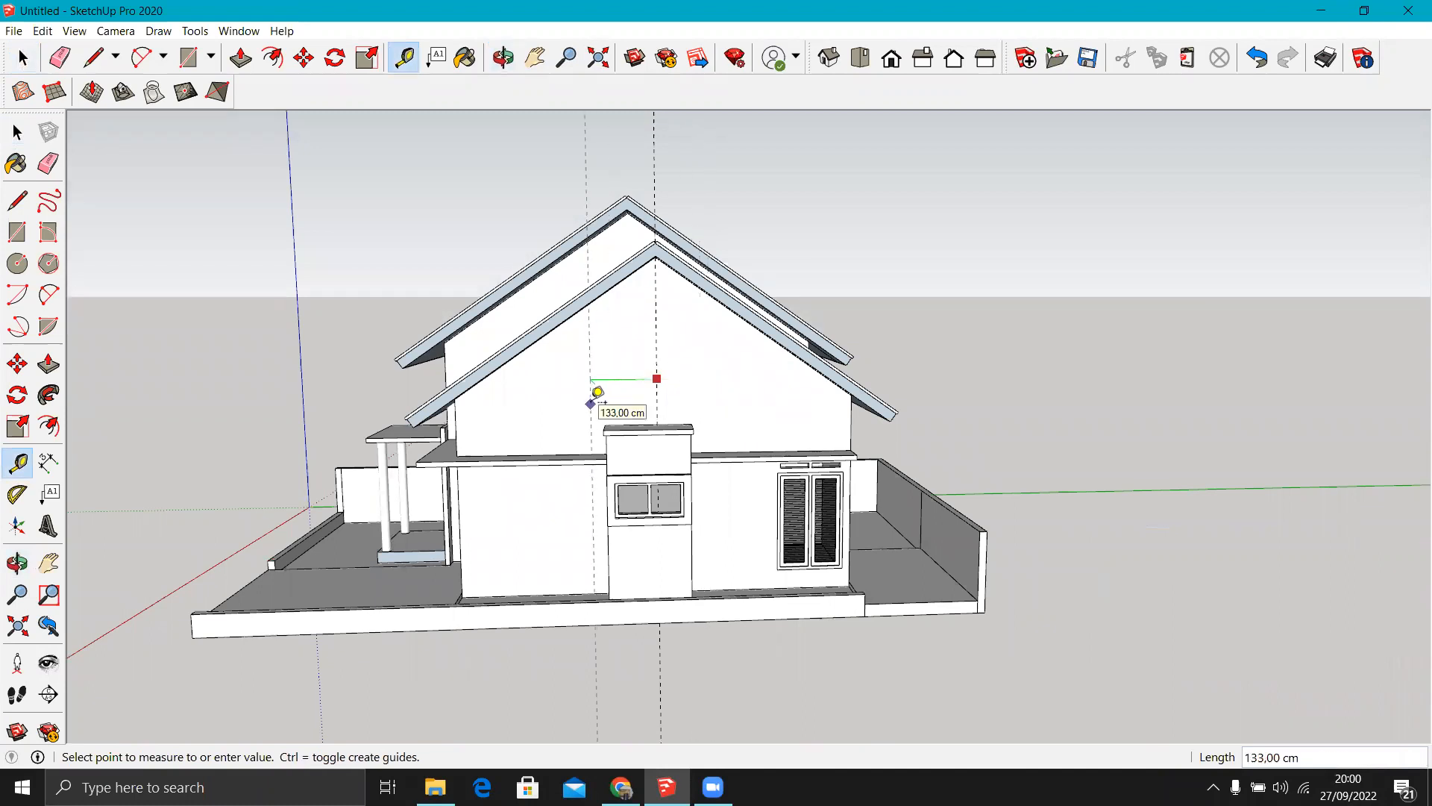
{"action": "key", "text": "Return"}
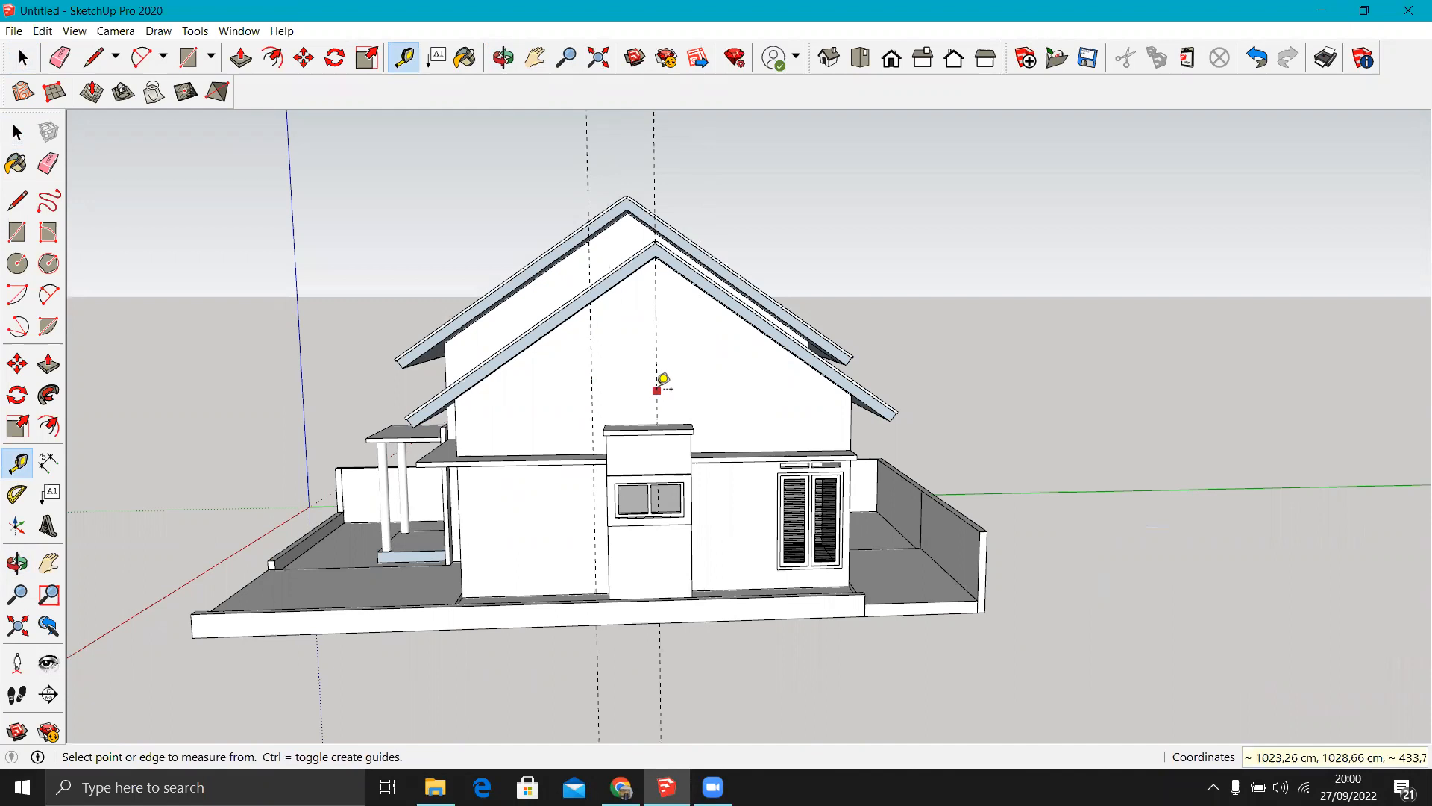
{"action": "left_click", "coordinate": [657, 390]}
{"action": "key", "text": "Return"}
Open the wing wall group and begin outlining the gable's central panel from the apex along the roof slope to the left-hand guide.
{"action": "scroll", "coordinate": [709, 403], "scroll_direction": "up", "scroll_amount": 1}
{"action": "middle_click_drag", "start_coordinate": [710, 431], "coordinate": [739, 199]}
{"action": "scroll", "coordinate": [735, 459], "scroll_direction": "up", "scroll_amount": 5}
{"action": "scroll", "coordinate": [725, 457], "scroll_direction": "up", "scroll_amount": 2}
{"action": "left_click", "coordinate": [727, 460]}
{"action": "scroll", "coordinate": [727, 460], "scroll_direction": "down", "scroll_amount": 5}
{"action": "scroll", "coordinate": [739, 222], "scroll_direction": "up", "scroll_amount": 2}
{"action": "key", "text": "space"}
{"action": "left_click", "coordinate": [723, 326]}
{"action": "key", "text": "l"}
{"action": "middle_click_drag", "start_coordinate": [745, 427], "coordinate": [744, 552]}
{"action": "scroll", "coordinate": [735, 535], "scroll_direction": "up", "scroll_amount": 2}
{"action": "left_click", "coordinate": [736, 532]}
{"action": "scroll", "coordinate": [731, 451], "scroll_direction": "down", "scroll_amount": 2}
{"action": "middle_click_drag", "start_coordinate": [730, 447], "coordinate": [743, 251]}
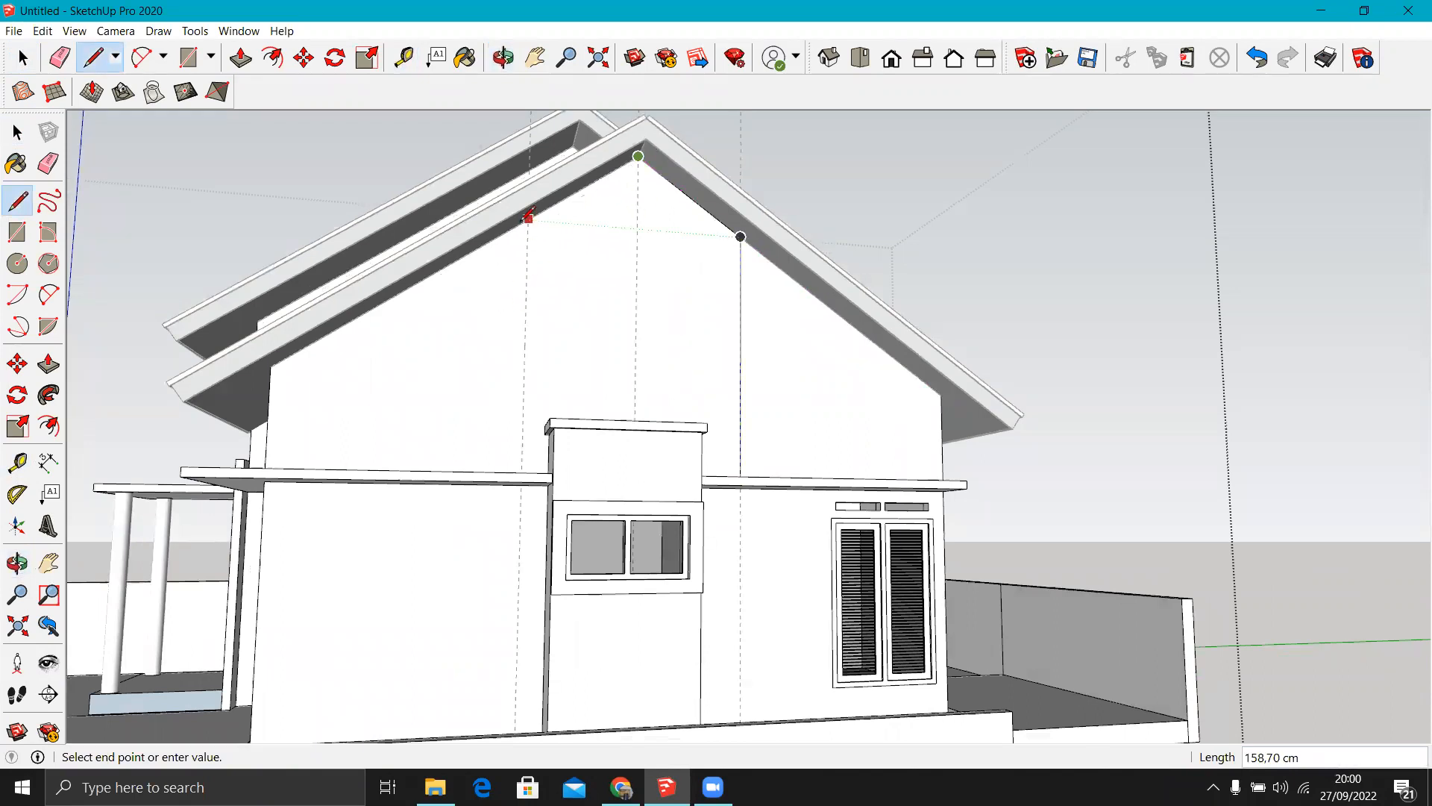
Complete the central panel outline with lines down the left-hand guide, across the wall's base and up the right-hand guide.
{"action": "scroll", "coordinate": [515, 548], "scroll_direction": "down", "scroll_amount": 3}
{"action": "middle_click_drag", "start_coordinate": [510, 621], "coordinate": [526, 647]}
{"action": "scroll", "coordinate": [525, 609], "scroll_direction": "up", "scroll_amount": 2}
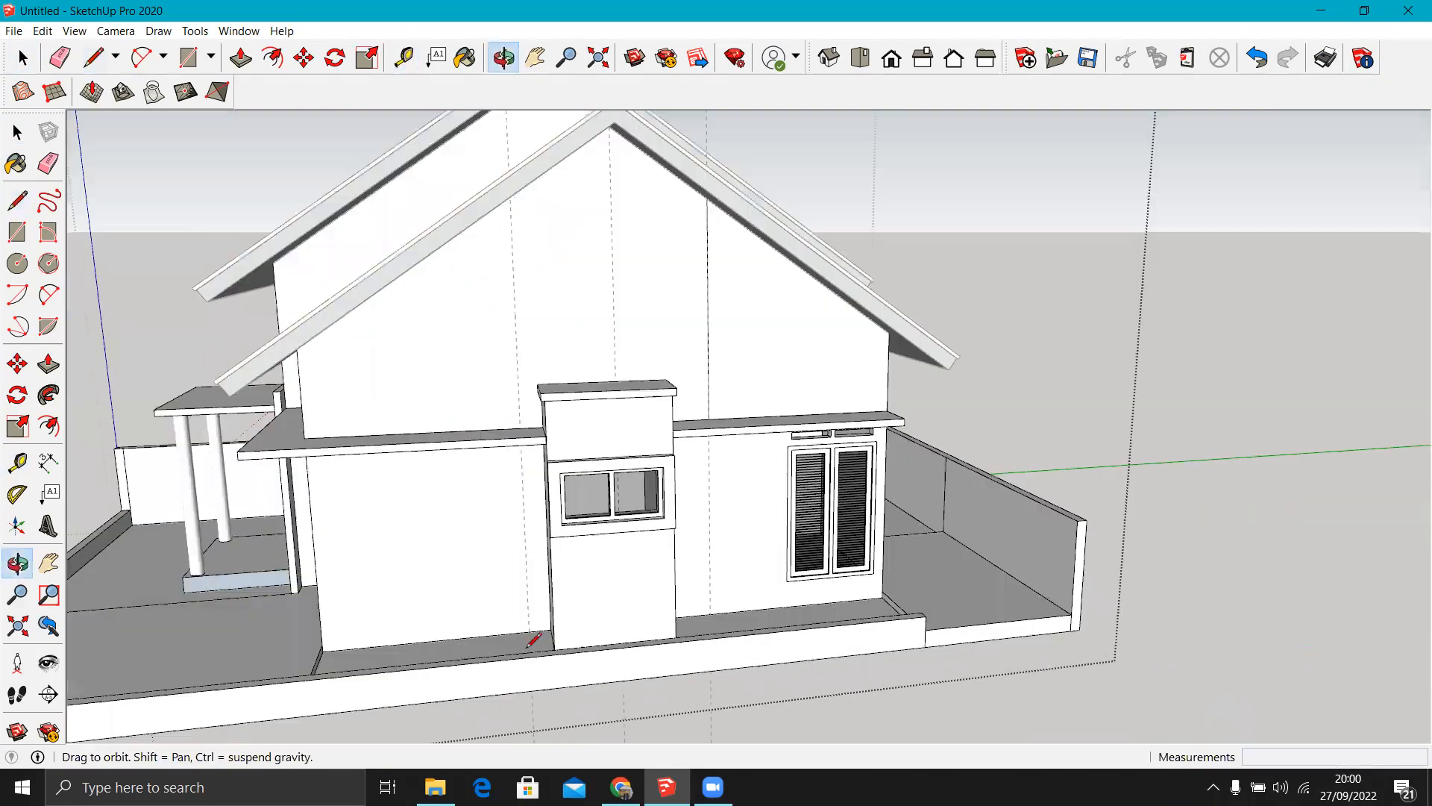
{"action": "left_click", "coordinate": [528, 639]}
{"action": "left_click", "coordinate": [712, 615]}
{"action": "scroll", "coordinate": [709, 440], "scroll_direction": "up", "scroll_amount": 2}
{"action": "middle_click_drag", "start_coordinate": [710, 439], "coordinate": [722, 301]}
{"action": "left_click", "coordinate": [715, 350]}
{"action": "scroll", "coordinate": [712, 462], "scroll_direction": "down", "scroll_amount": 5}
Erase the vertical construction guides across the lower wing's gable wall.
{"action": "middle_click_drag", "start_coordinate": [710, 480], "coordinate": [757, 228]}
{"action": "key", "text": "space"}
{"action": "scroll", "coordinate": [758, 228], "scroll_direction": "up", "scroll_amount": 2}
{"action": "key", "text": "e"}
{"action": "left_click_drag", "start_coordinate": [759, 224], "coordinate": [662, 188]}
{"action": "key", "text": "space"}
Push/Pull the gable wall's central panel by 5 cm, then close the wall group.
{"action": "middle_click_drag", "start_coordinate": [702, 351], "coordinate": [721, 461]}
{"action": "key", "text": "p"}
{"action": "left_click", "coordinate": [695, 393]}
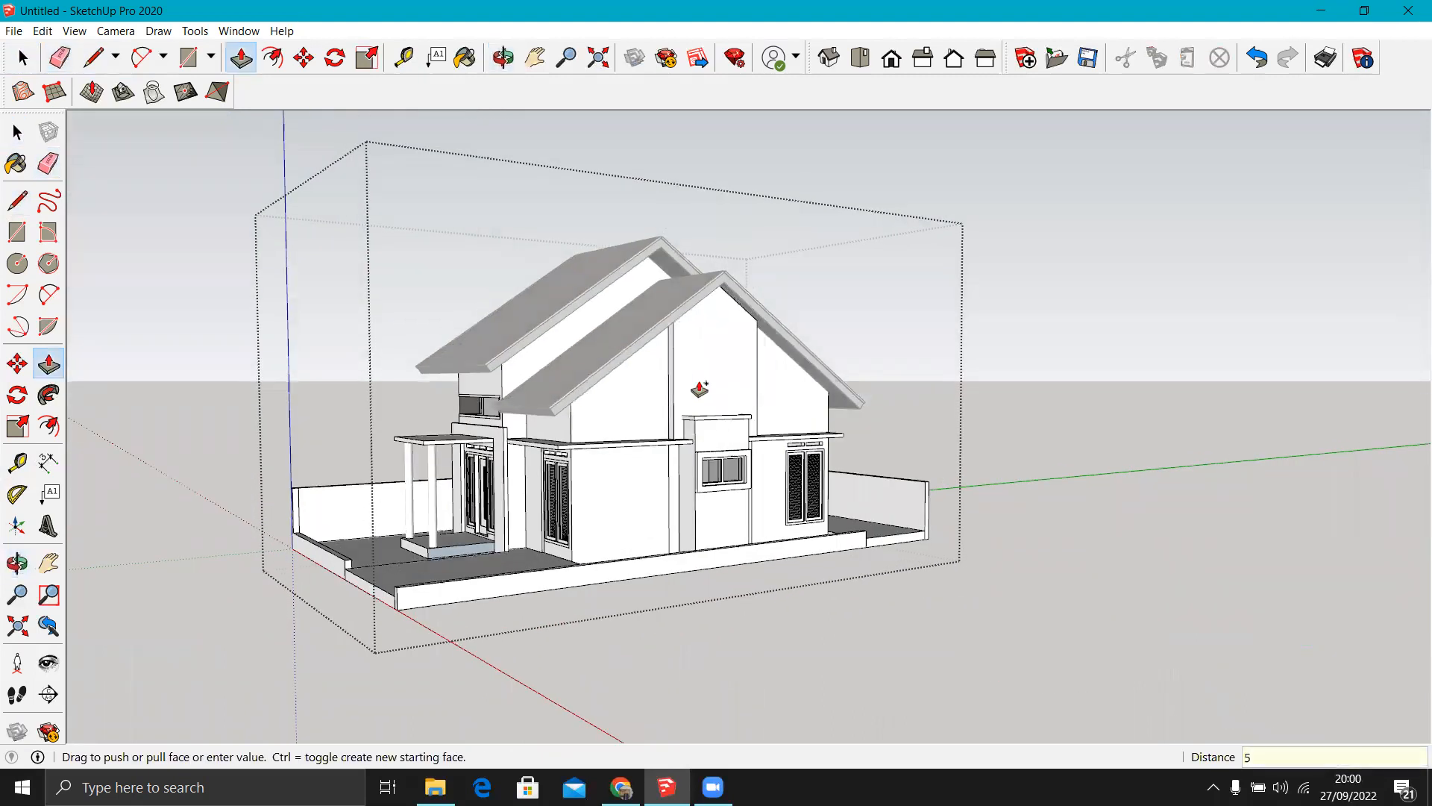
{"action": "key", "text": "Return"}
{"action": "scroll", "coordinate": [675, 481], "scroll_direction": "up", "scroll_amount": 2}
{"action": "middle_click_drag", "start_coordinate": [741, 457], "coordinate": [365, 426]}
{"action": "scroll", "coordinate": [764, 457], "scroll_direction": "down", "scroll_amount": 2}
{"action": "scroll", "coordinate": [738, 466], "scroll_direction": "up", "scroll_amount": 3}
{"action": "scroll", "coordinate": [776, 428], "scroll_direction": "down", "scroll_amount": 4}
{"action": "middle_click_drag", "start_coordinate": [848, 418], "coordinate": [1093, 545]}
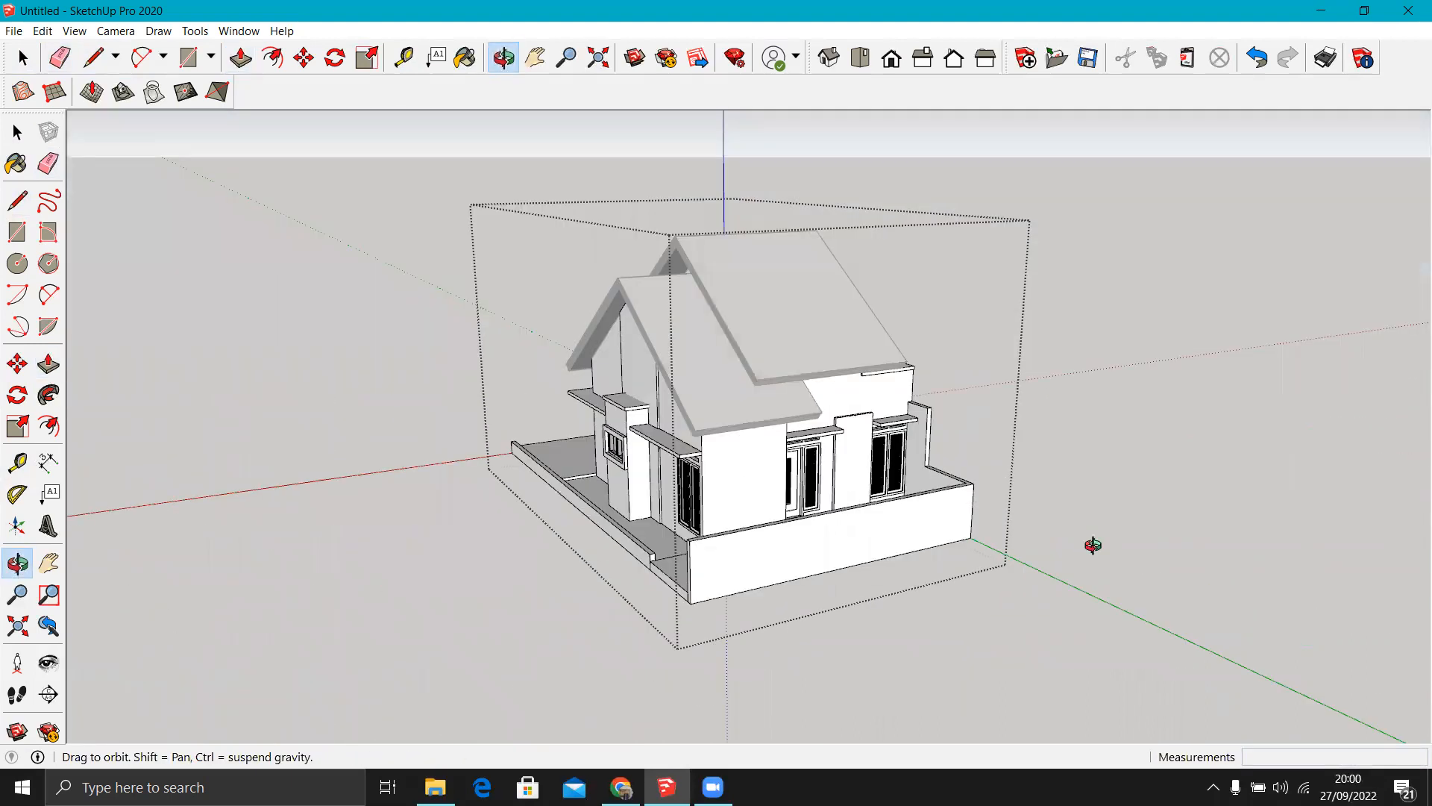
{"action": "middle_click_drag", "start_coordinate": [762, 481], "coordinate": [982, 432]}
{"action": "middle_click_drag", "start_coordinate": [753, 448], "coordinate": [981, 429]}
{"action": "key", "text": "space"}
{"action": "left_click", "coordinate": [1005, 504]}
Choose 0131_Silver from the Colors-Named materials as the paint.
{"action": "middle_click_drag", "start_coordinate": [445, 431], "coordinate": [660, 416]}
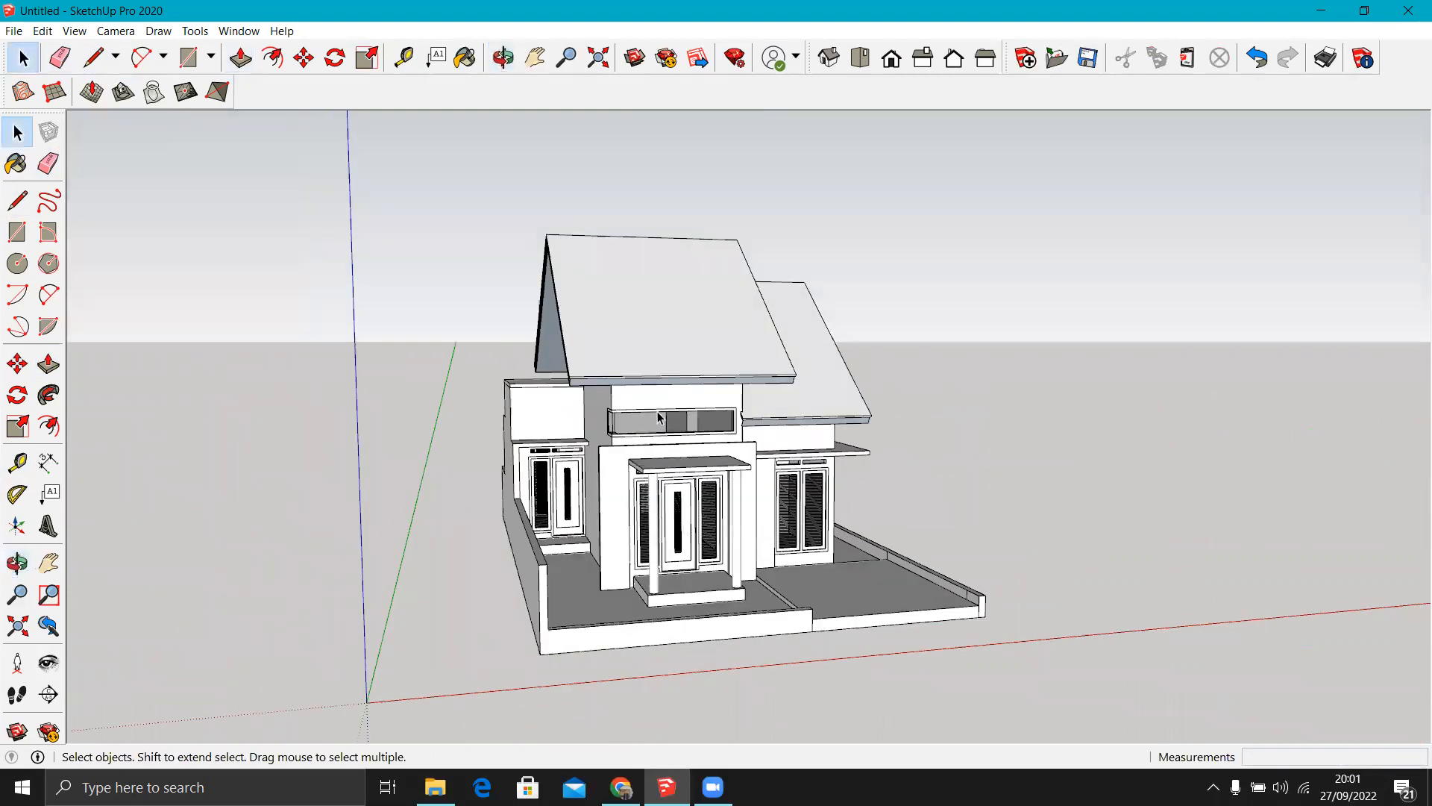
{"action": "middle_click_drag", "start_coordinate": [807, 400], "coordinate": [619, 374]}
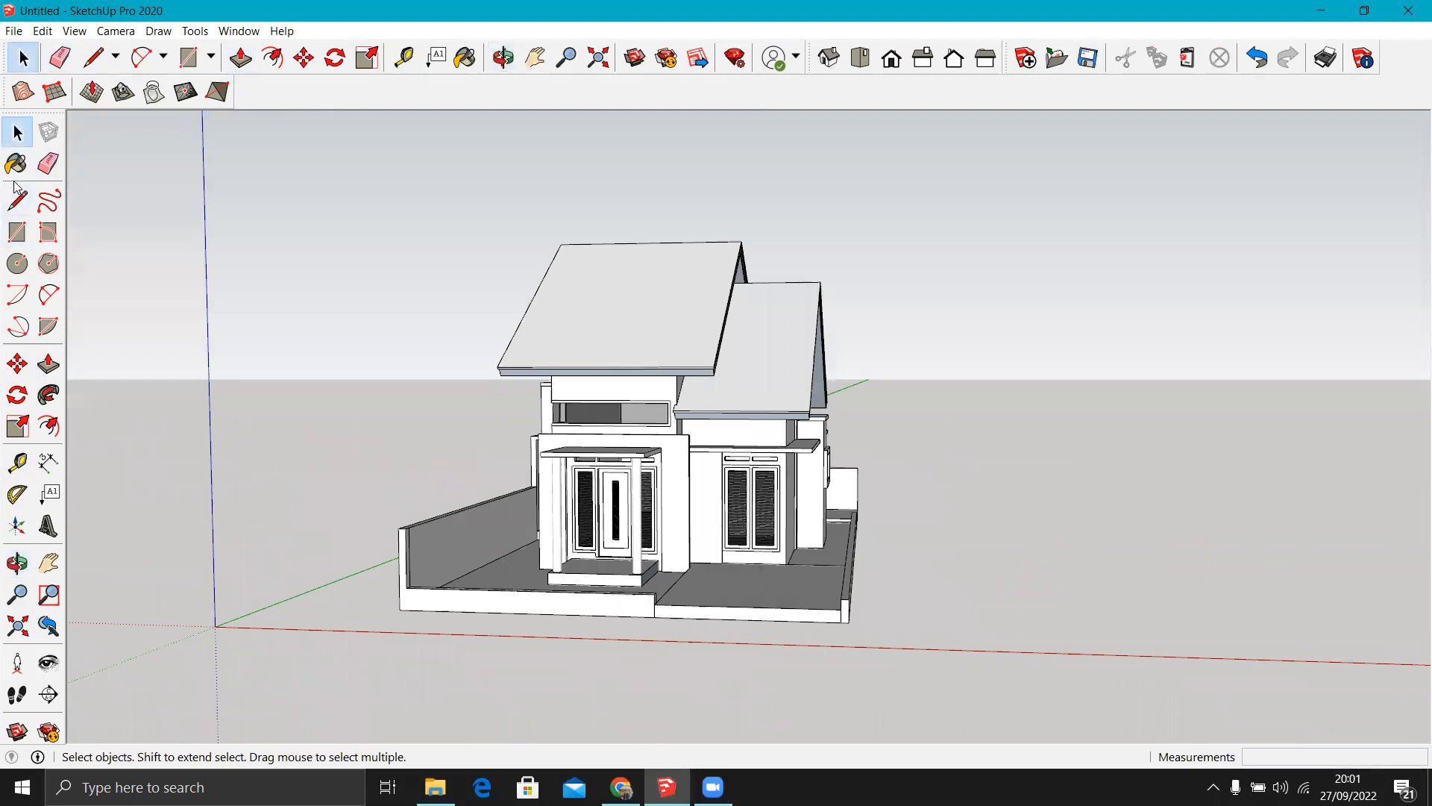
{"action": "left_click", "coordinate": [20, 170]}
{"action": "left_click", "coordinate": [1216, 232]}
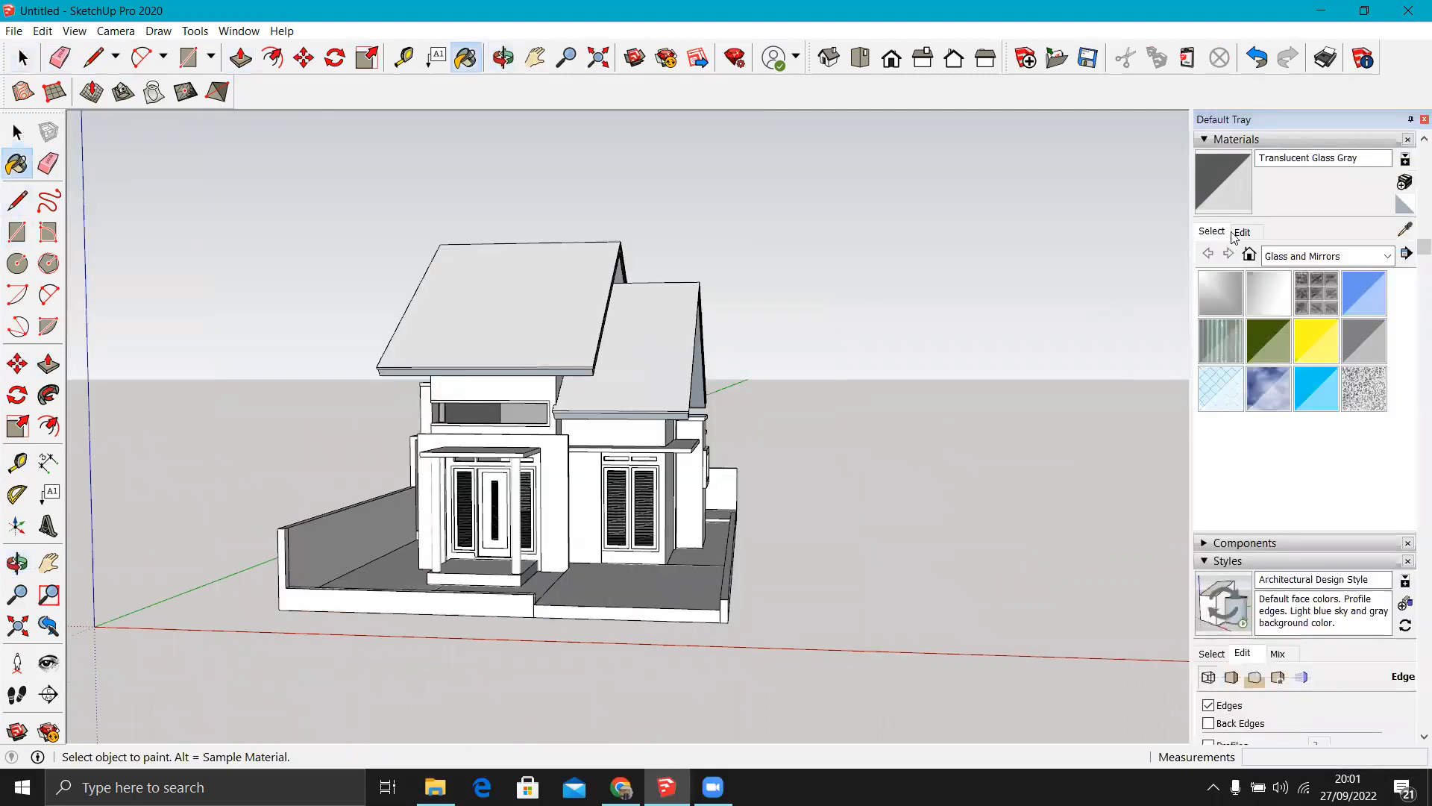
{"action": "left_click", "coordinate": [1315, 257]}
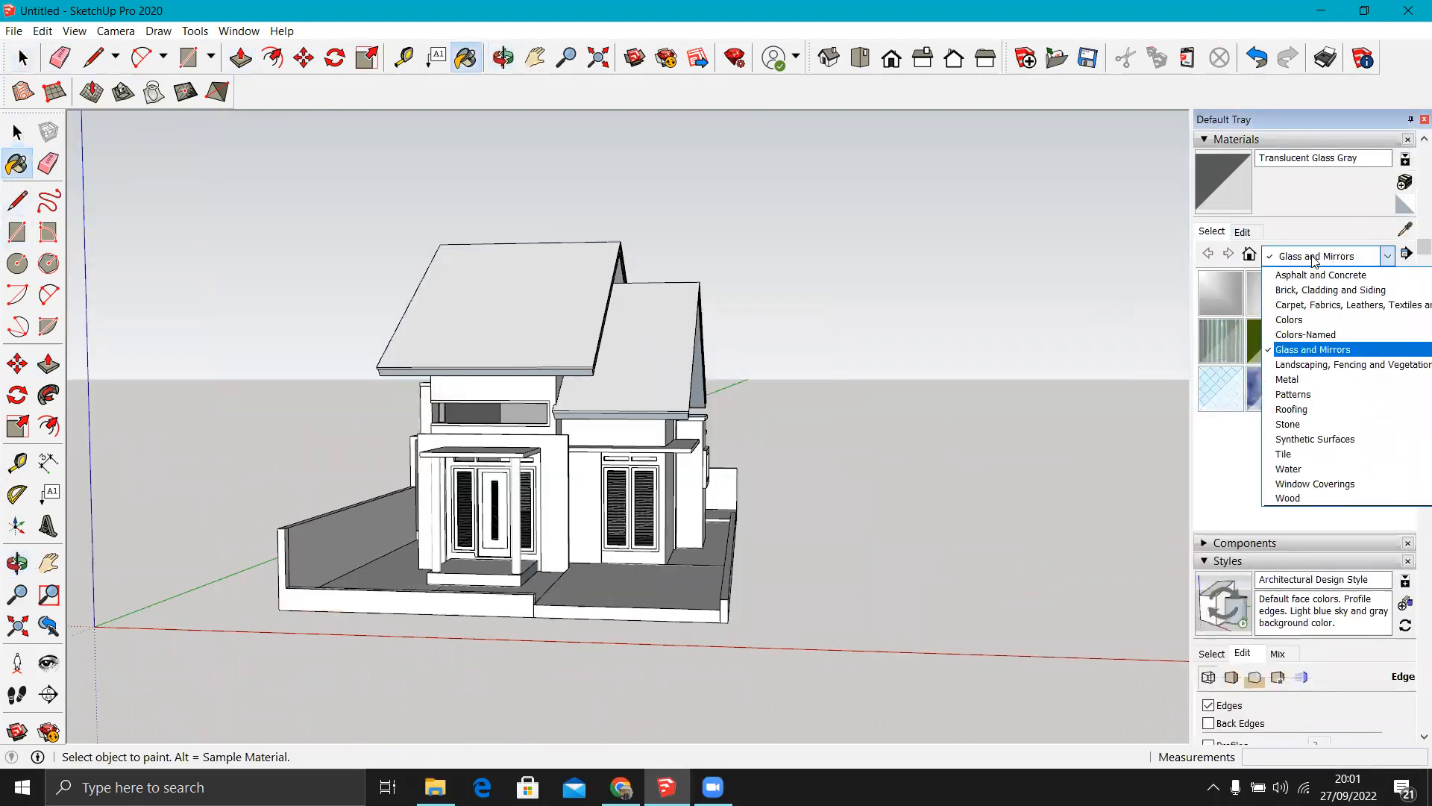
{"action": "left_click", "coordinate": [1305, 334]}
{"action": "left_click_drag", "start_coordinate": [1407, 300], "coordinate": [1407, 415]}
{"action": "left_click_drag", "start_coordinate": [1407, 441], "coordinate": [1409, 476]}
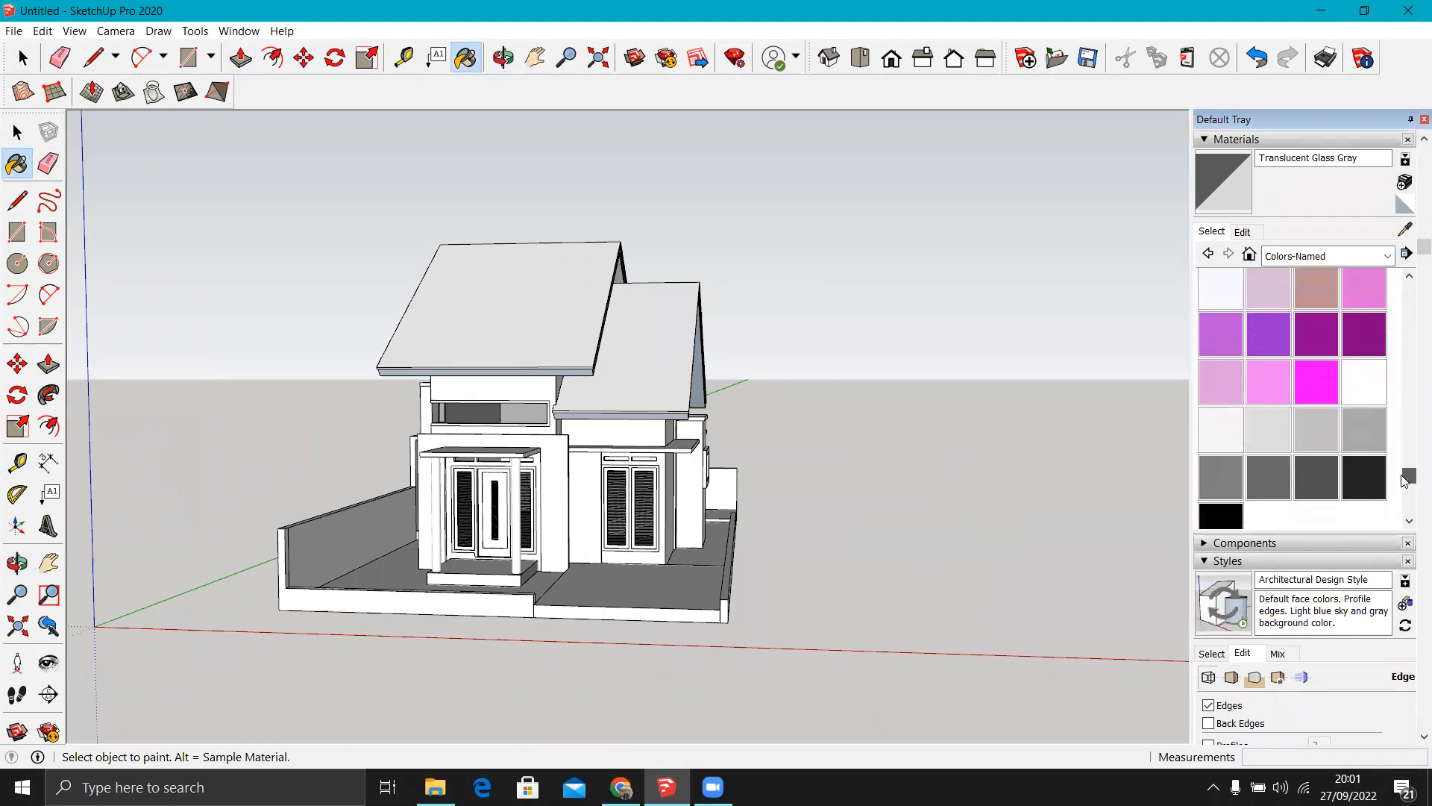
{"action": "left_click", "coordinate": [1307, 425]}
Paint the main house's upper front wall around the strip window in 0131_Silver.
{"action": "key", "text": "space"}
{"action": "scroll", "coordinate": [544, 424], "scroll_direction": "up", "scroll_amount": 5}
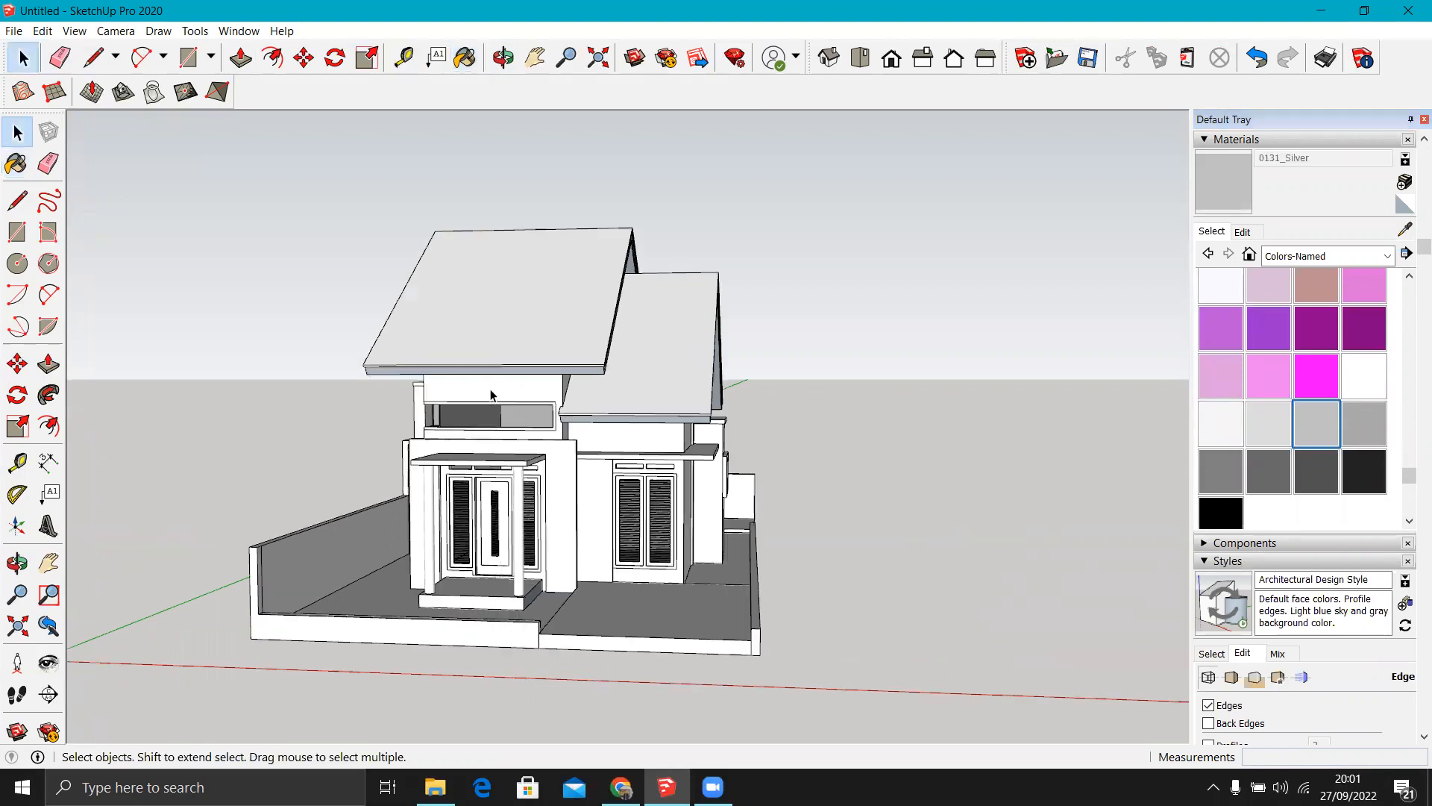
{"action": "key", "text": "b"}
{"action": "mouse_move", "coordinate": [535, 376]}
{"action": "middle_mouse_down"}
{"action": "mouse_move", "coordinate": [600, 394]}
{"action": "mouse_move", "coordinate": [515, 400]}
{"action": "middle_mouse_up"}
{"action": "left_click", "coordinate": [513, 398]}
{"action": "middle_click_drag", "start_coordinate": [642, 475], "coordinate": [559, 423]}
{"action": "scroll", "coordinate": [525, 425], "scroll_direction": "up", "scroll_amount": 3}
{"action": "left_click", "coordinate": [528, 383]}
{"action": "scroll", "coordinate": [543, 411], "scroll_direction": "down", "scroll_amount": 2}
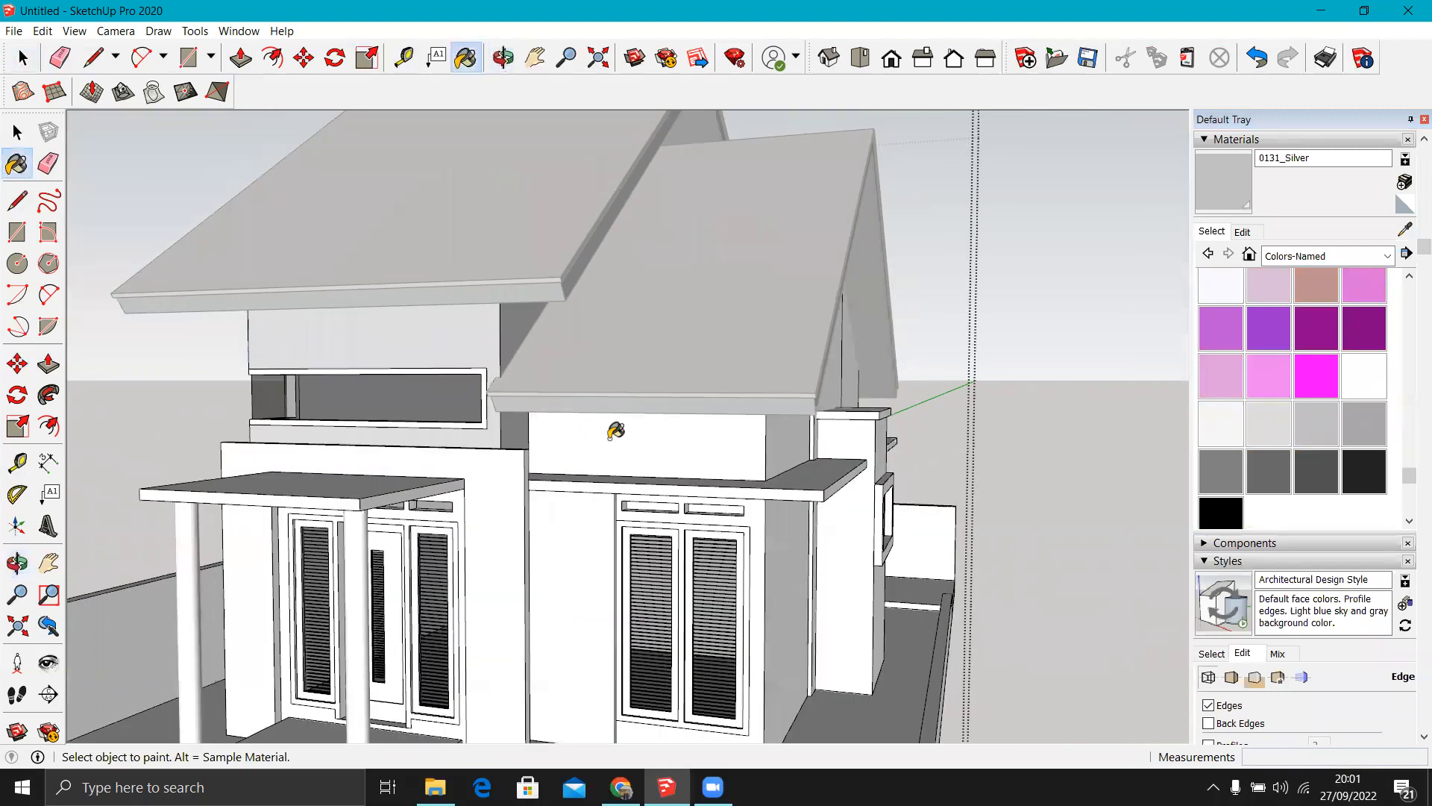
Paint the wing's front wall below the roof and its lower side wall beside the pier in 0131_Silver.
{"action": "left_click", "coordinate": [616, 431]}
{"action": "scroll", "coordinate": [616, 432], "scroll_direction": "down", "scroll_amount": 3}
{"action": "mouse_move", "coordinate": [730, 429]}
{"action": "middle_mouse_down"}
{"action": "mouse_move", "coordinate": [620, 502]}
{"action": "mouse_move", "coordinate": [595, 605]}
{"action": "middle_mouse_up"}
{"action": "scroll", "coordinate": [600, 612], "scroll_direction": "up", "scroll_amount": 2}
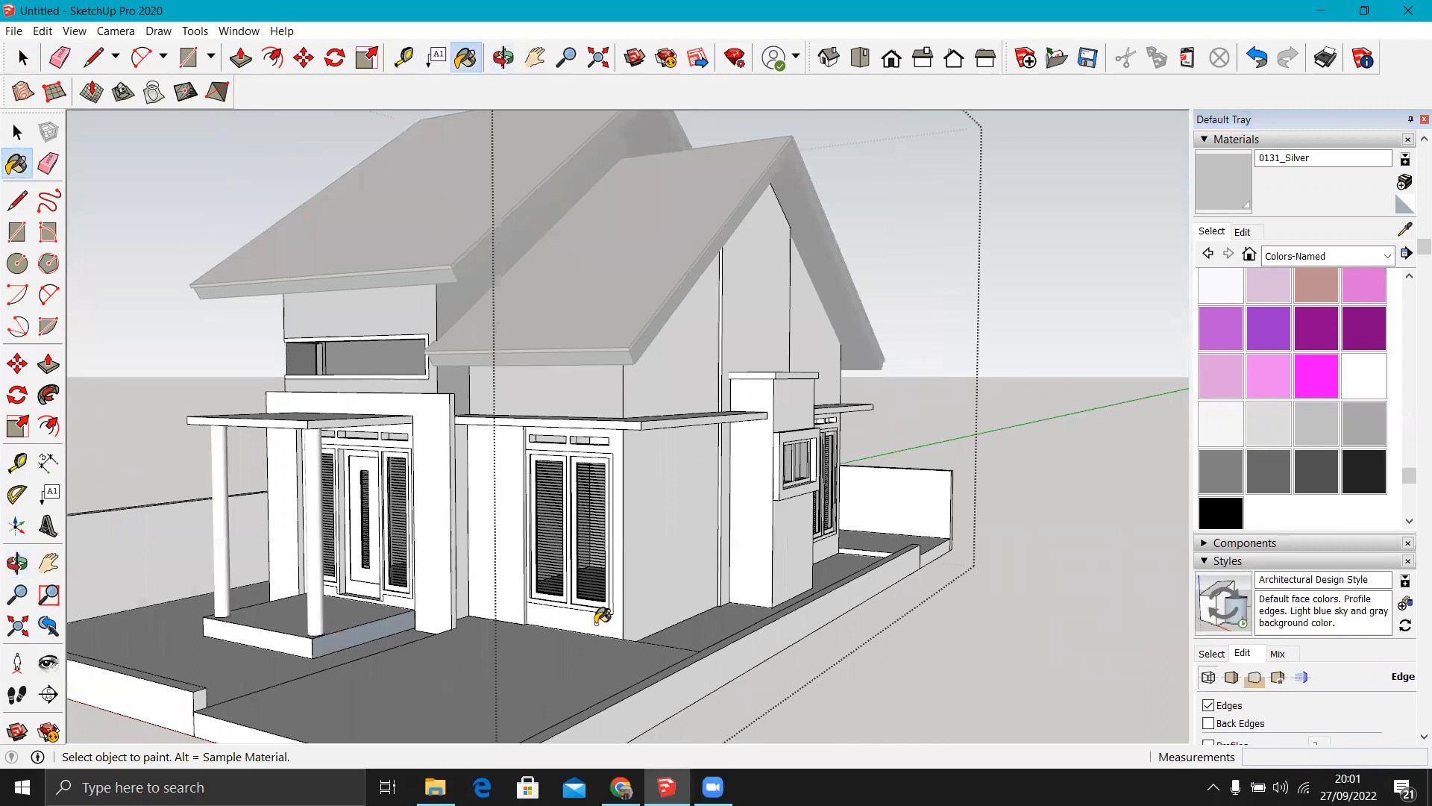
{"action": "left_click", "coordinate": [649, 530]}
{"action": "scroll", "coordinate": [650, 531], "scroll_direction": "down", "scroll_amount": 5}
{"action": "key", "text": "space"}
{"action": "middle_click_drag", "start_coordinate": [792, 447], "coordinate": [666, 419]}
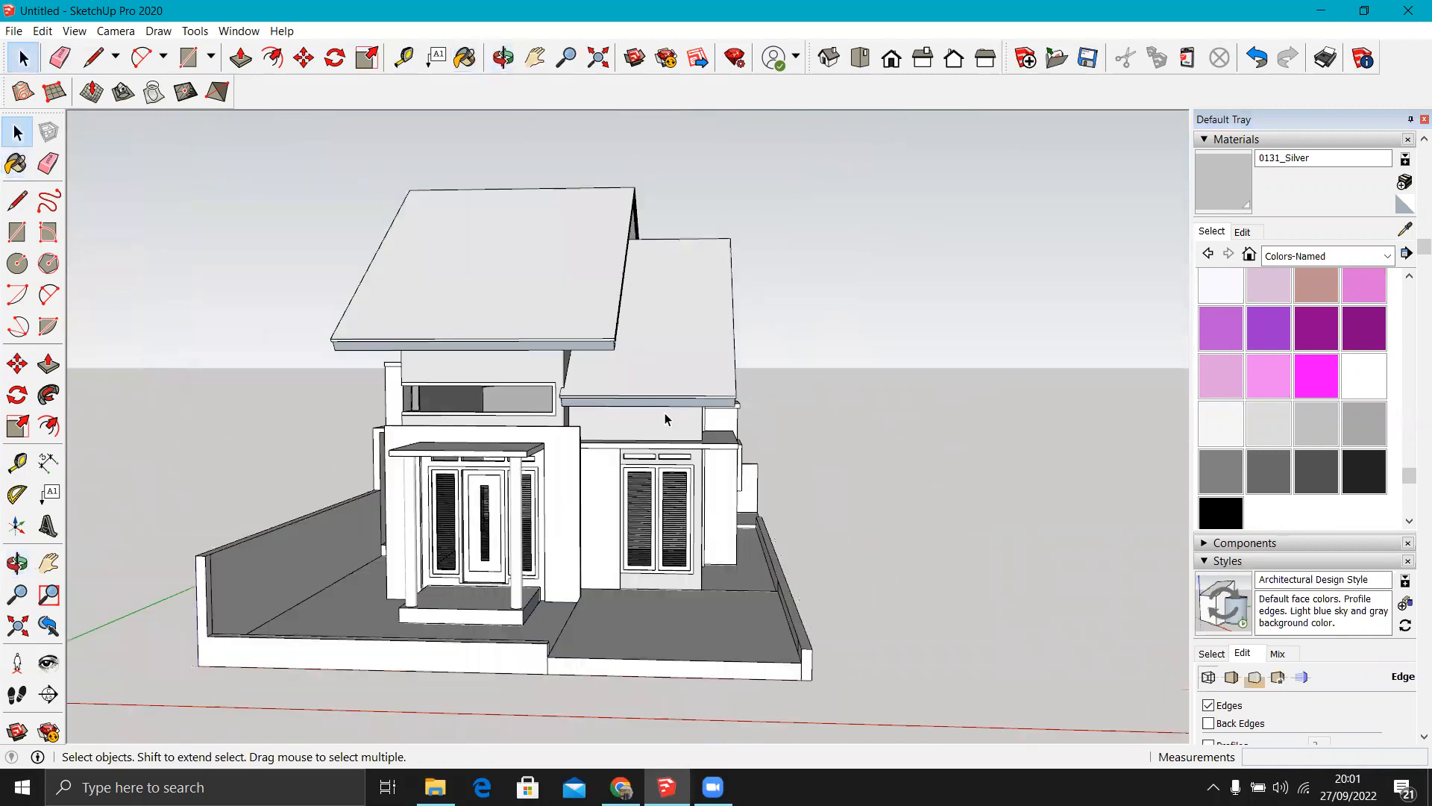
Start a new image-textured material and browse on Data (D:) to sketchup, tekstur, 08. Material tekstur, Genteng.
{"action": "left_click", "coordinate": [1307, 256]}
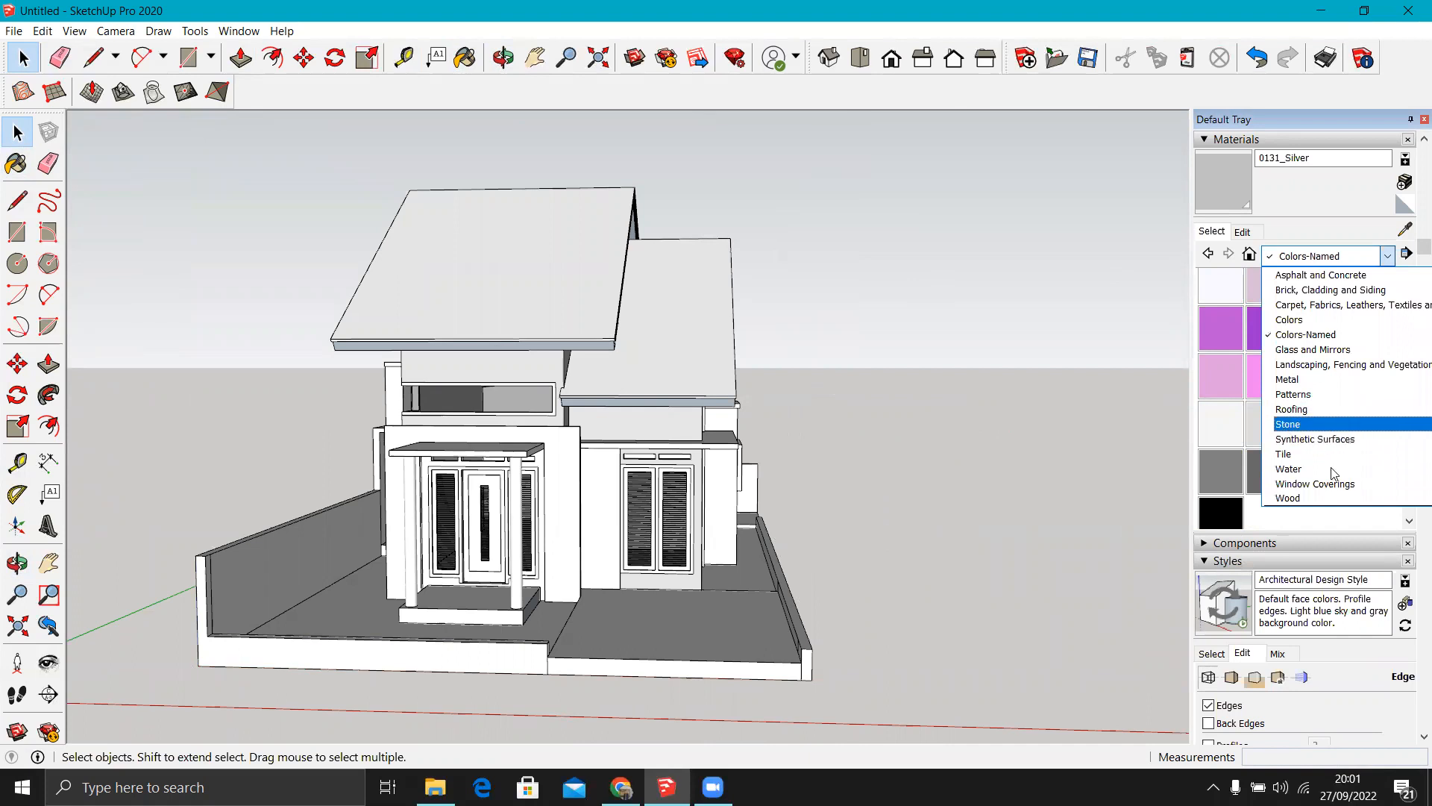
{"action": "left_click", "coordinate": [1313, 239]}
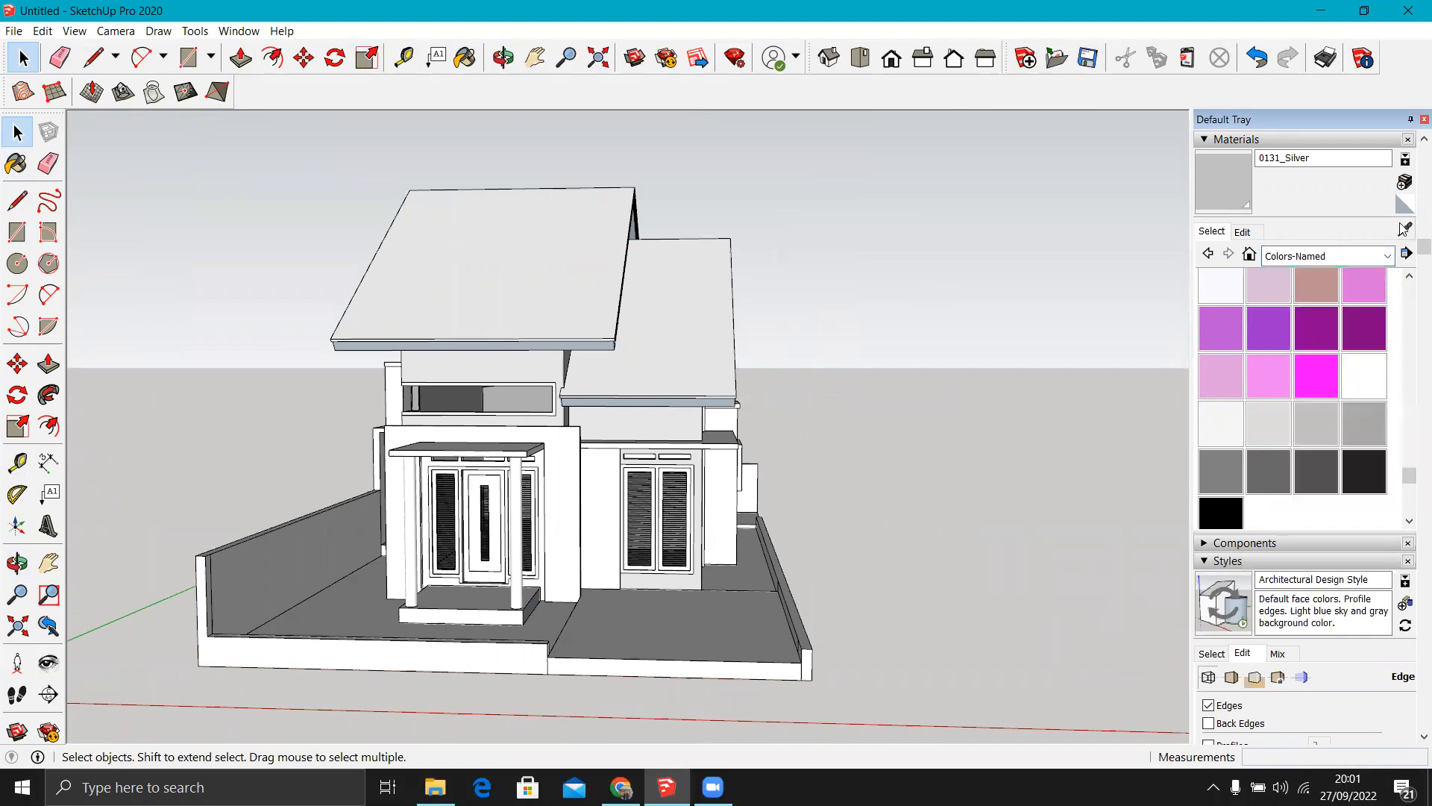
{"action": "left_click", "coordinate": [1405, 181]}
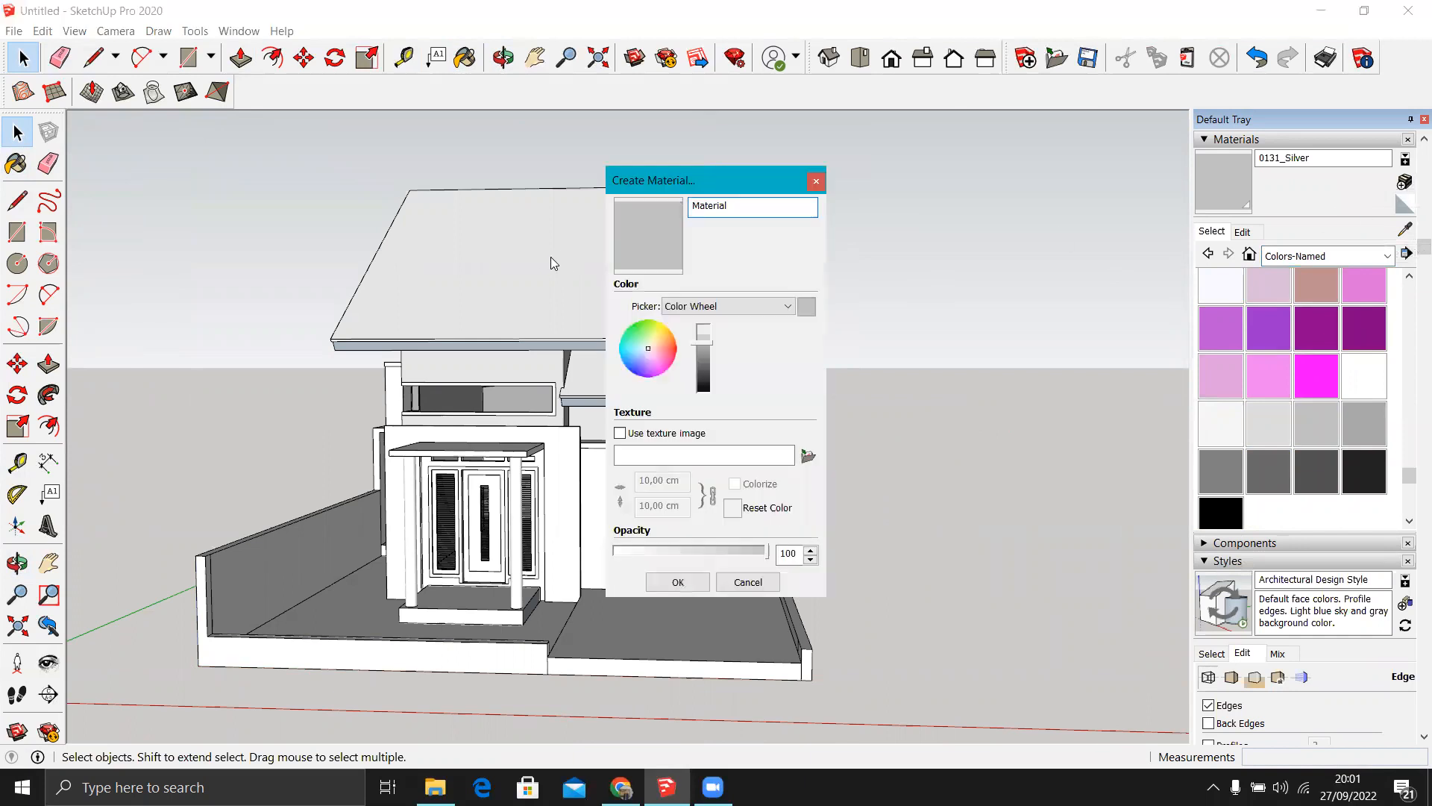
{"action": "left_click", "coordinate": [808, 457]}
{"action": "left_click", "coordinate": [549, 464]}
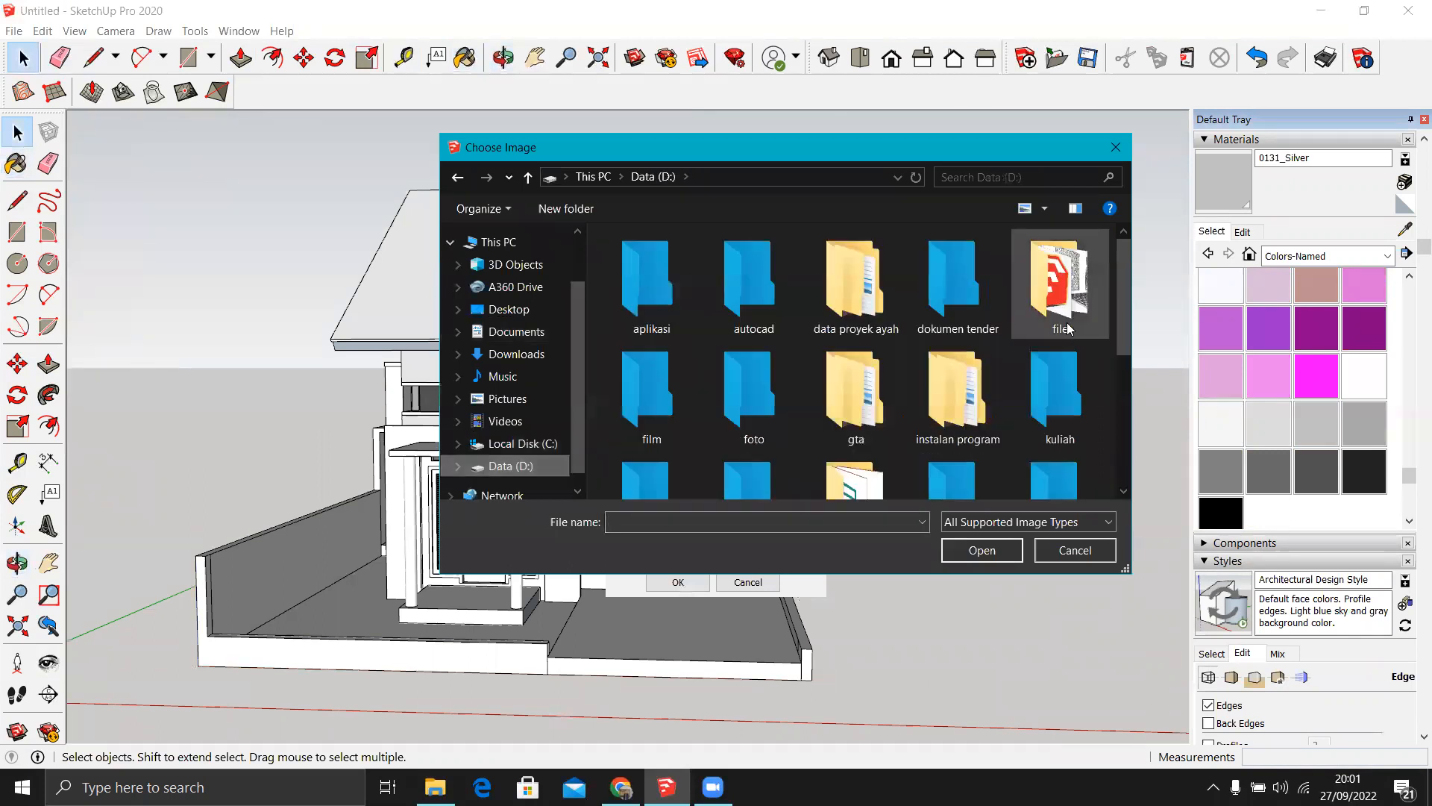
{"action": "left_click_drag", "start_coordinate": [1119, 289], "coordinate": [1108, 426]}
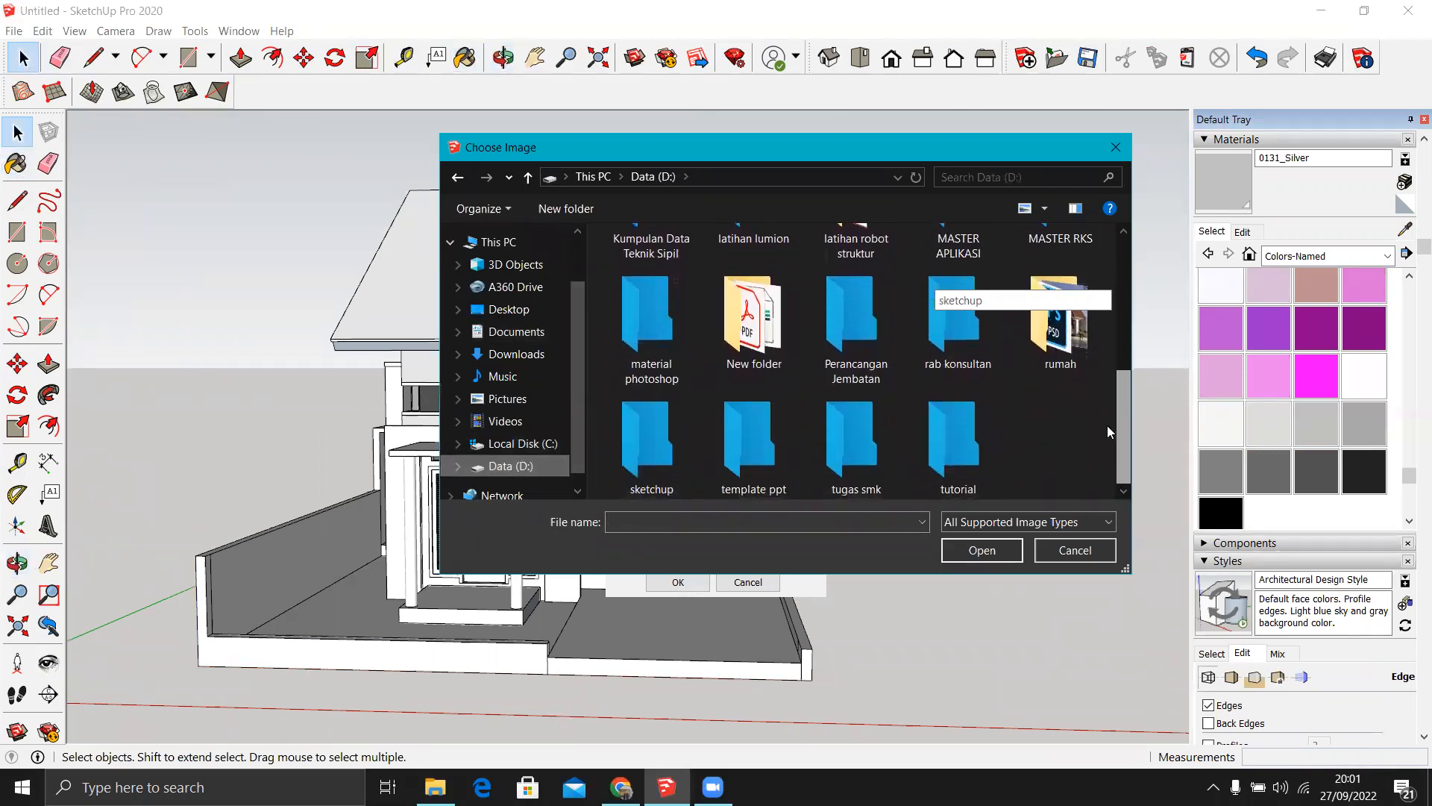
{"action": "double_click", "coordinate": [657, 446]}
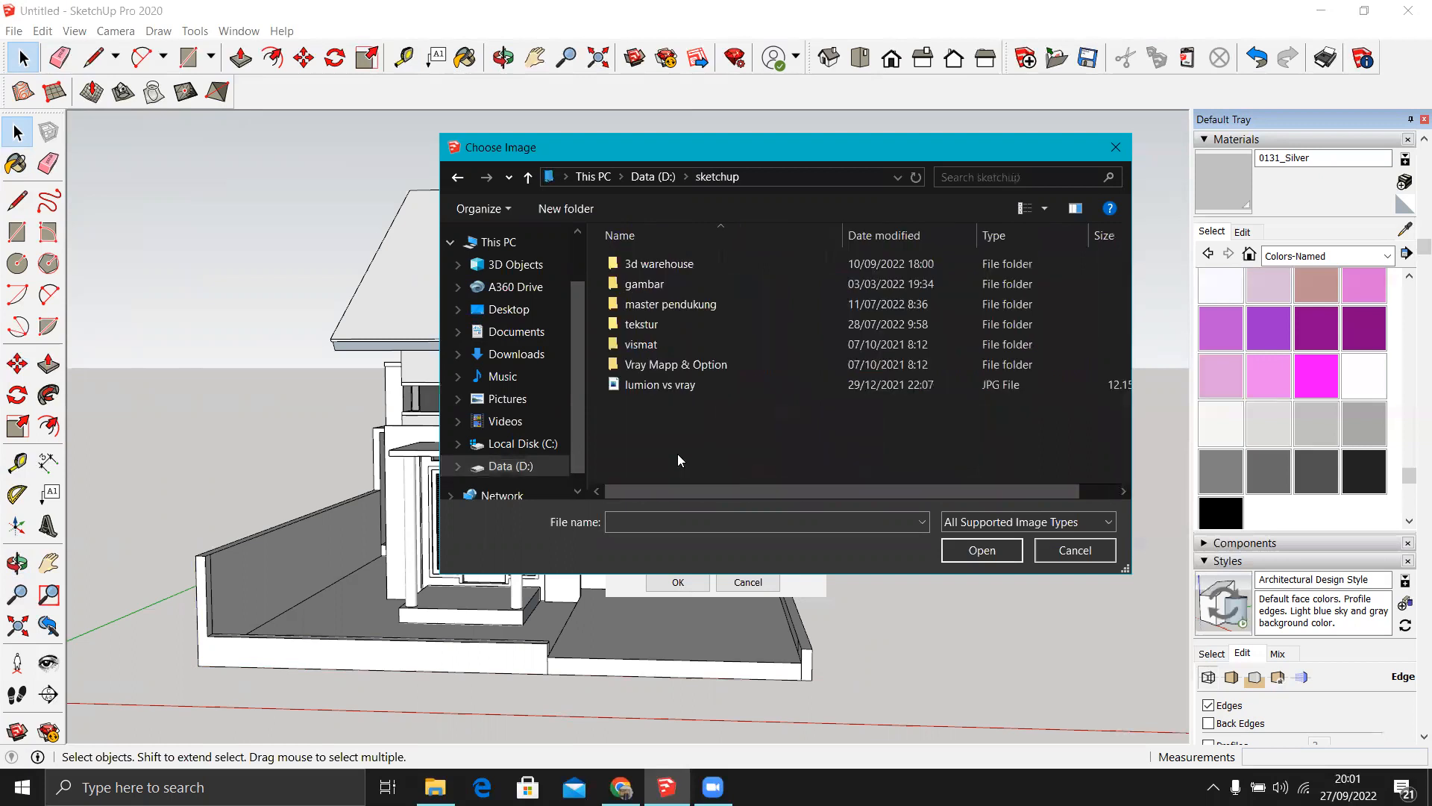
{"action": "double_click", "coordinate": [661, 319]}
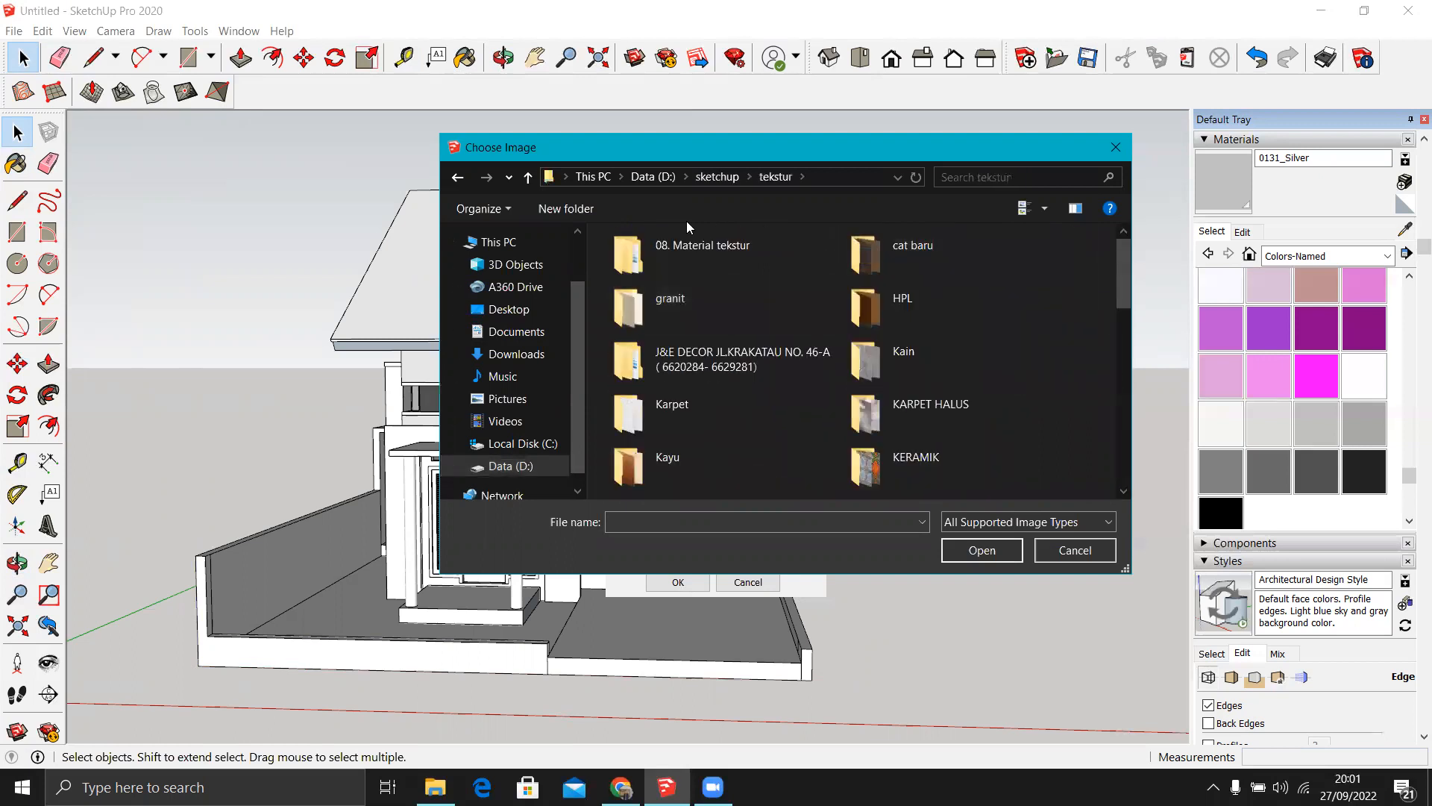
{"action": "double_click", "coordinate": [690, 246]}
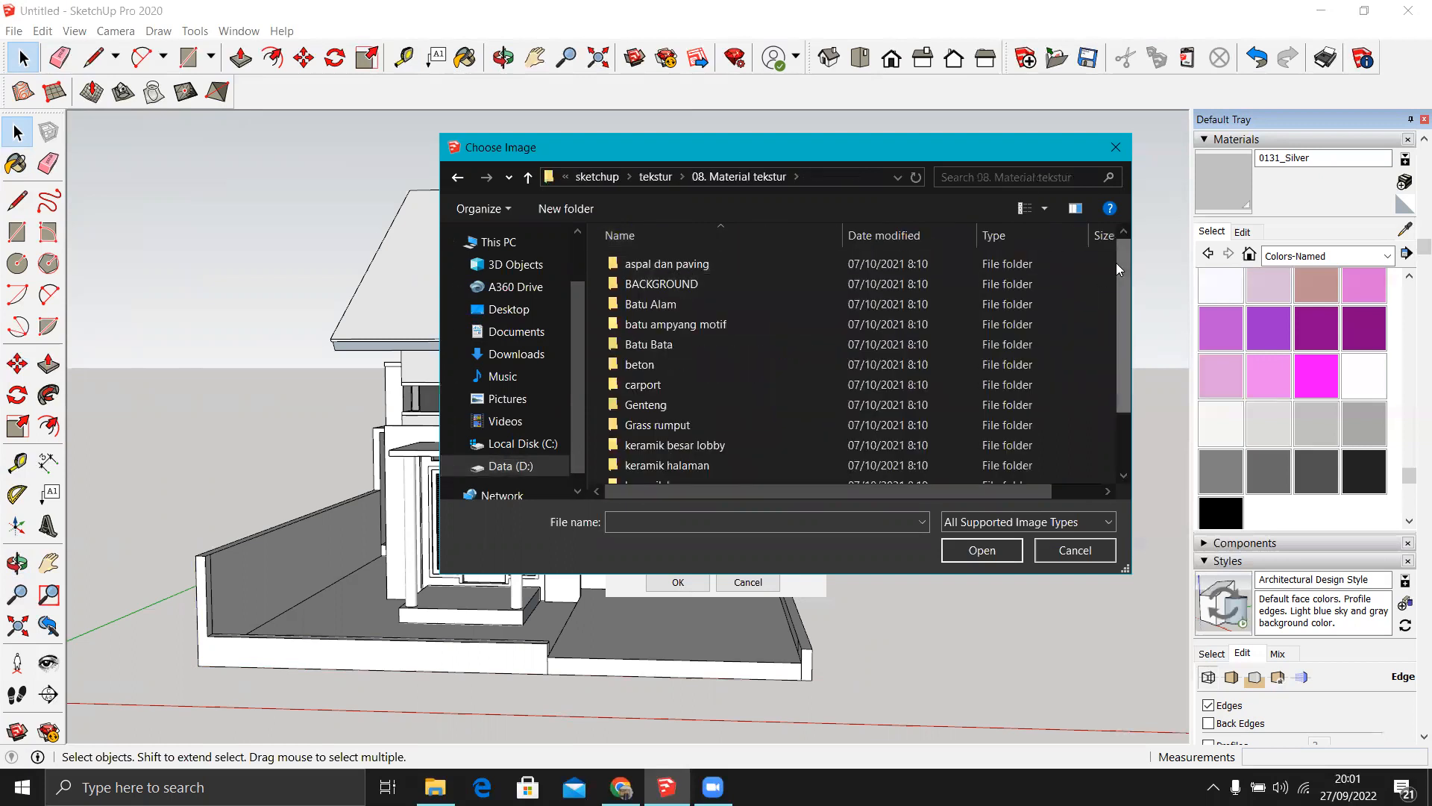
{"action": "double_click", "coordinate": [681, 406]}
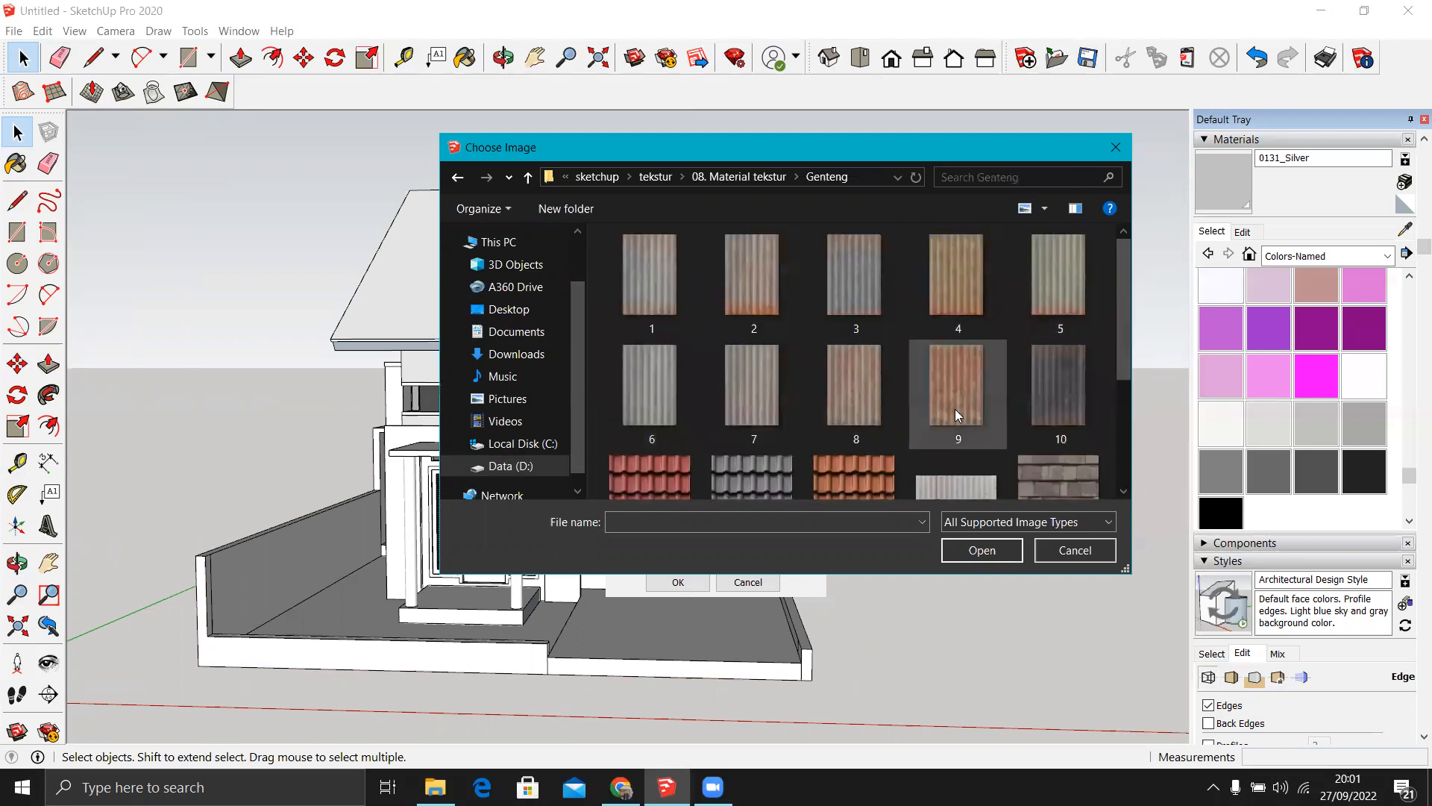
{"action": "left_click_drag", "start_coordinate": [1128, 295], "coordinate": [1123, 374]}
{"action": "left_click", "coordinate": [882, 380]}
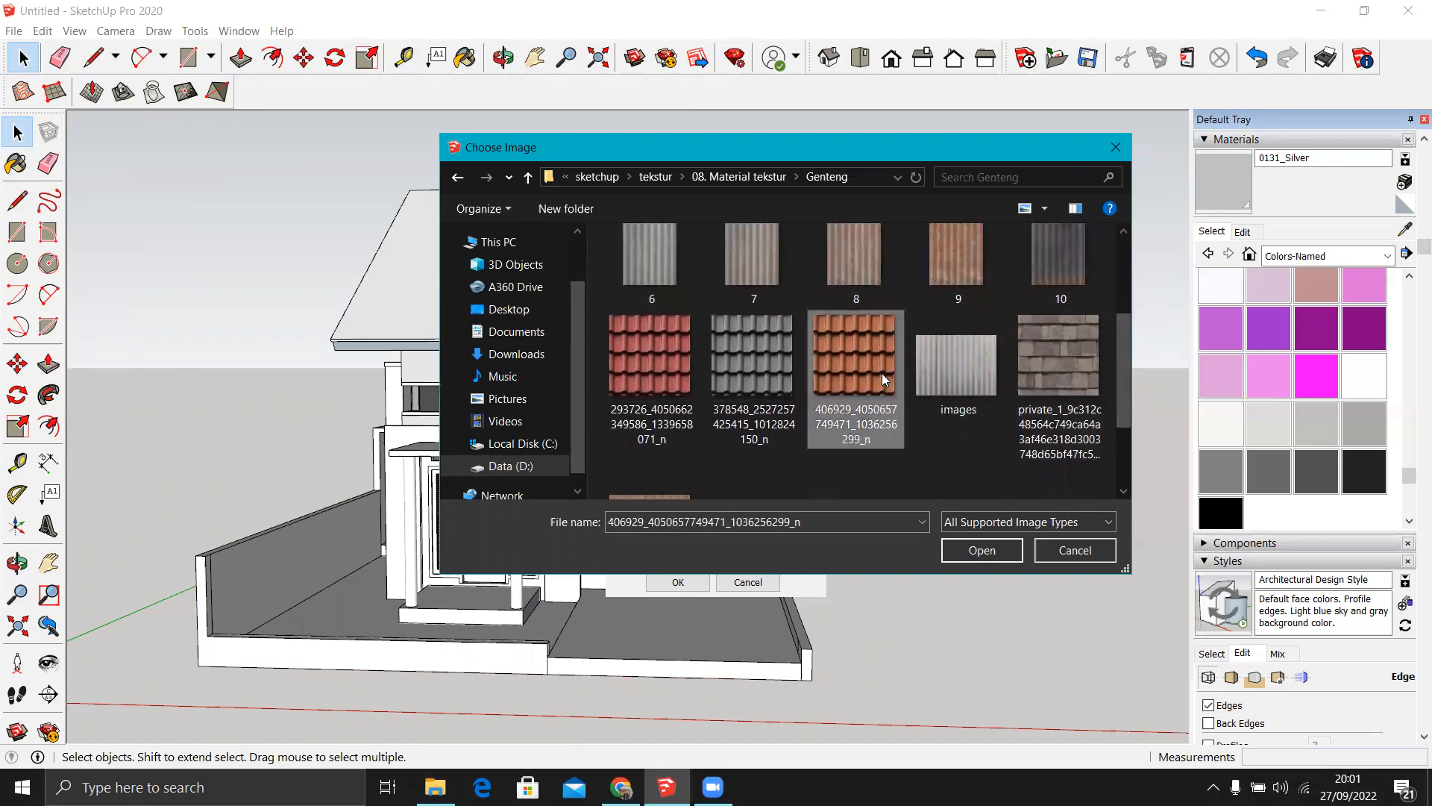
{"action": "left_click", "coordinate": [982, 549]}
{"action": "left_click", "coordinate": [678, 582]}
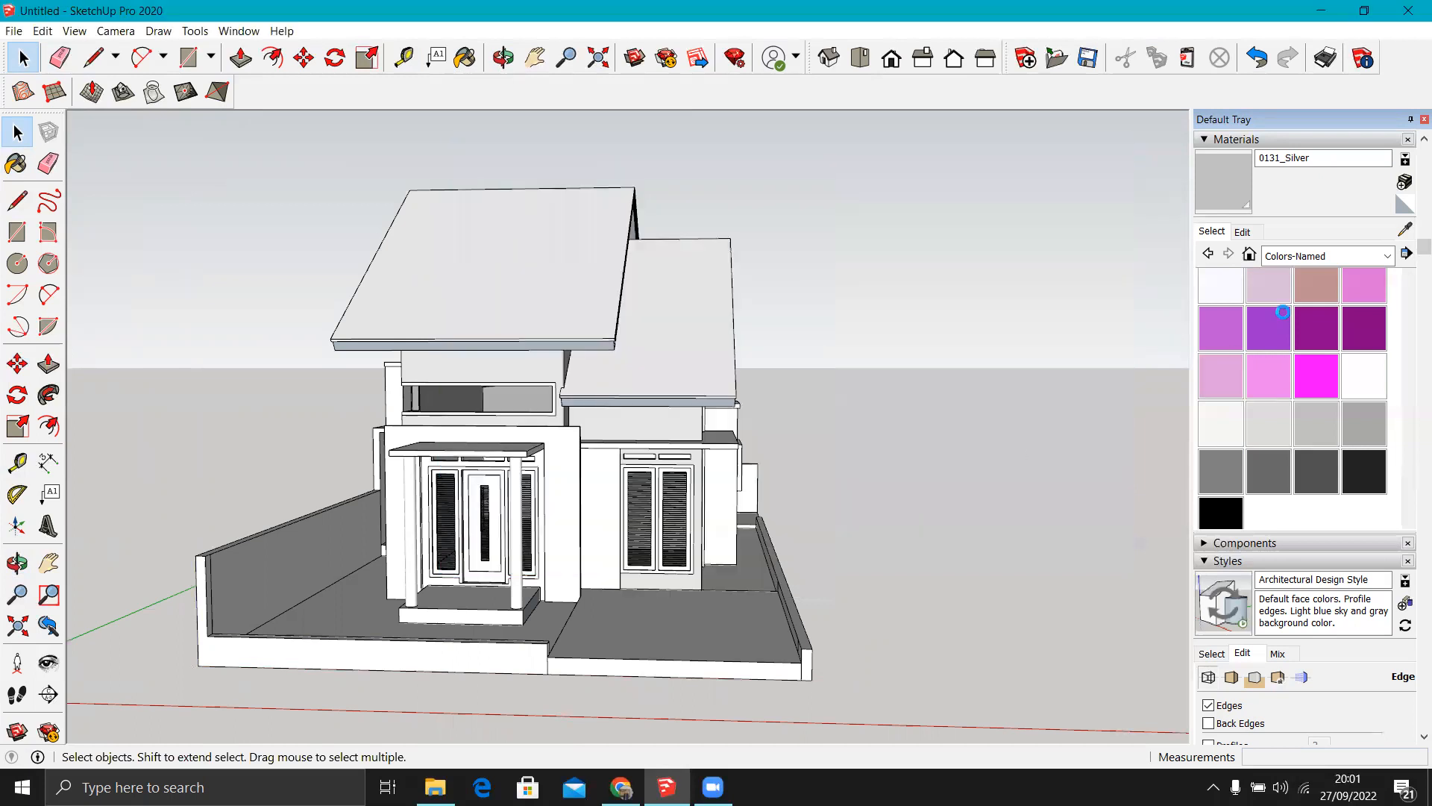
Paint the front slopes of the main roof and the wing roof with the roof-tile material.
{"action": "middle_click_drag", "start_coordinate": [500, 285], "coordinate": [514, 310]}
{"action": "left_click", "coordinate": [514, 312]}
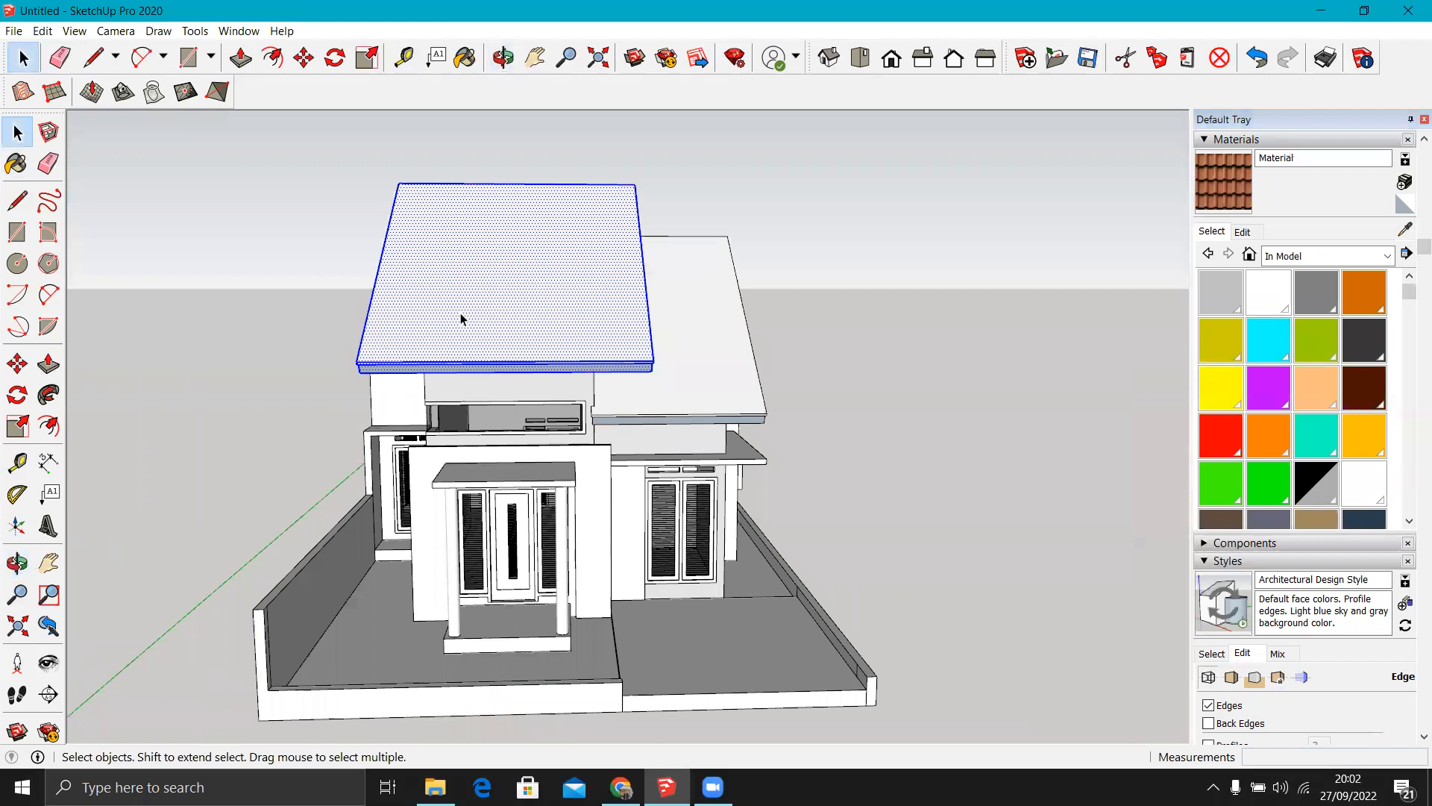
{"action": "scroll", "coordinate": [464, 317], "scroll_direction": "up", "scroll_amount": 2}
{"action": "key", "text": "b"}
{"action": "left_click", "coordinate": [489, 301]}
{"action": "left_click", "coordinate": [735, 307]}
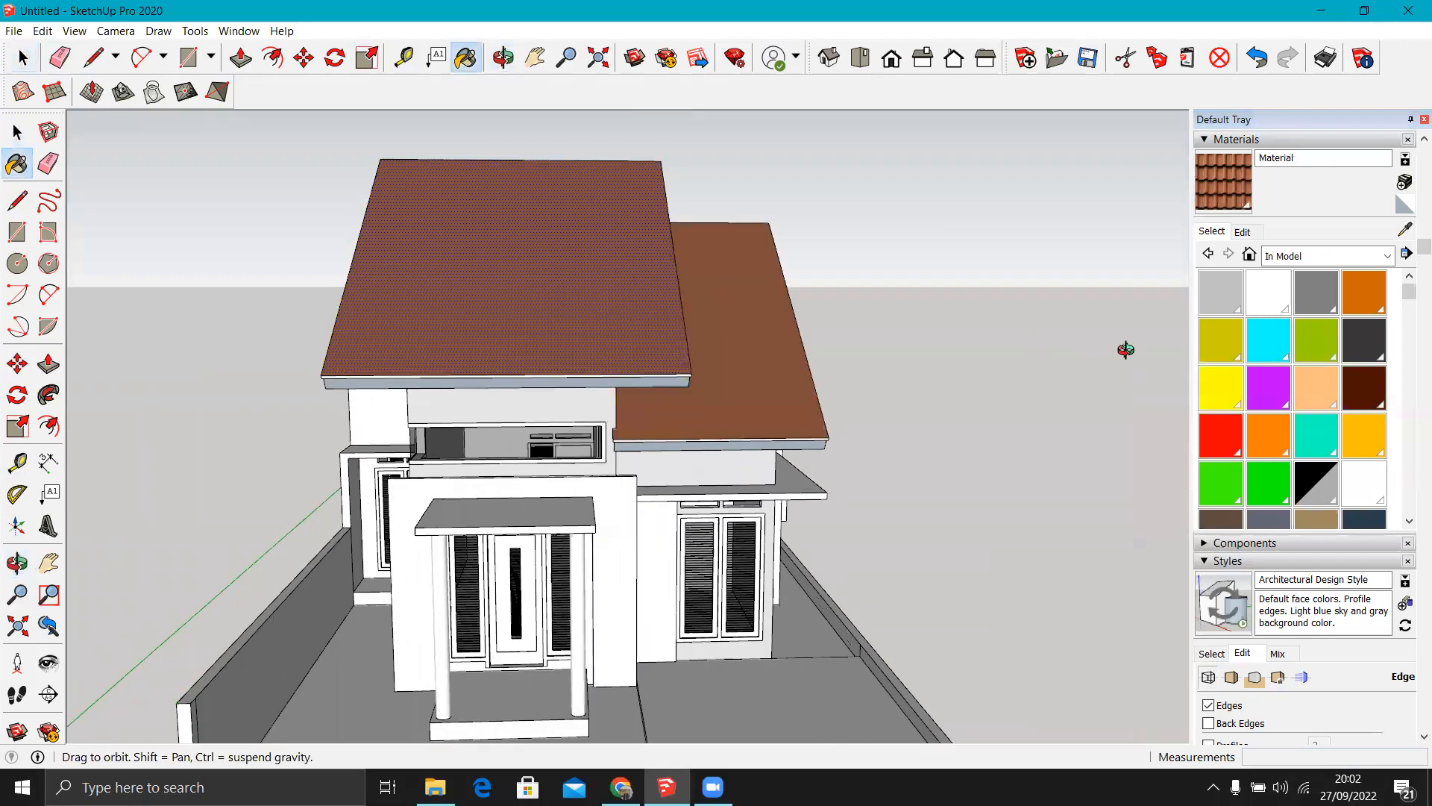
Set the roof-tile material's texture size to 100 cm.
{"action": "mouse_move", "coordinate": [602, 273]}
{"action": "middle_mouse_down"}
{"action": "mouse_move", "coordinate": [729, 311]}
{"action": "mouse_move", "coordinate": [438, 319]}
{"action": "mouse_move", "coordinate": [787, 356]}
{"action": "mouse_move", "coordinate": [1216, 254]}
{"action": "middle_mouse_up"}
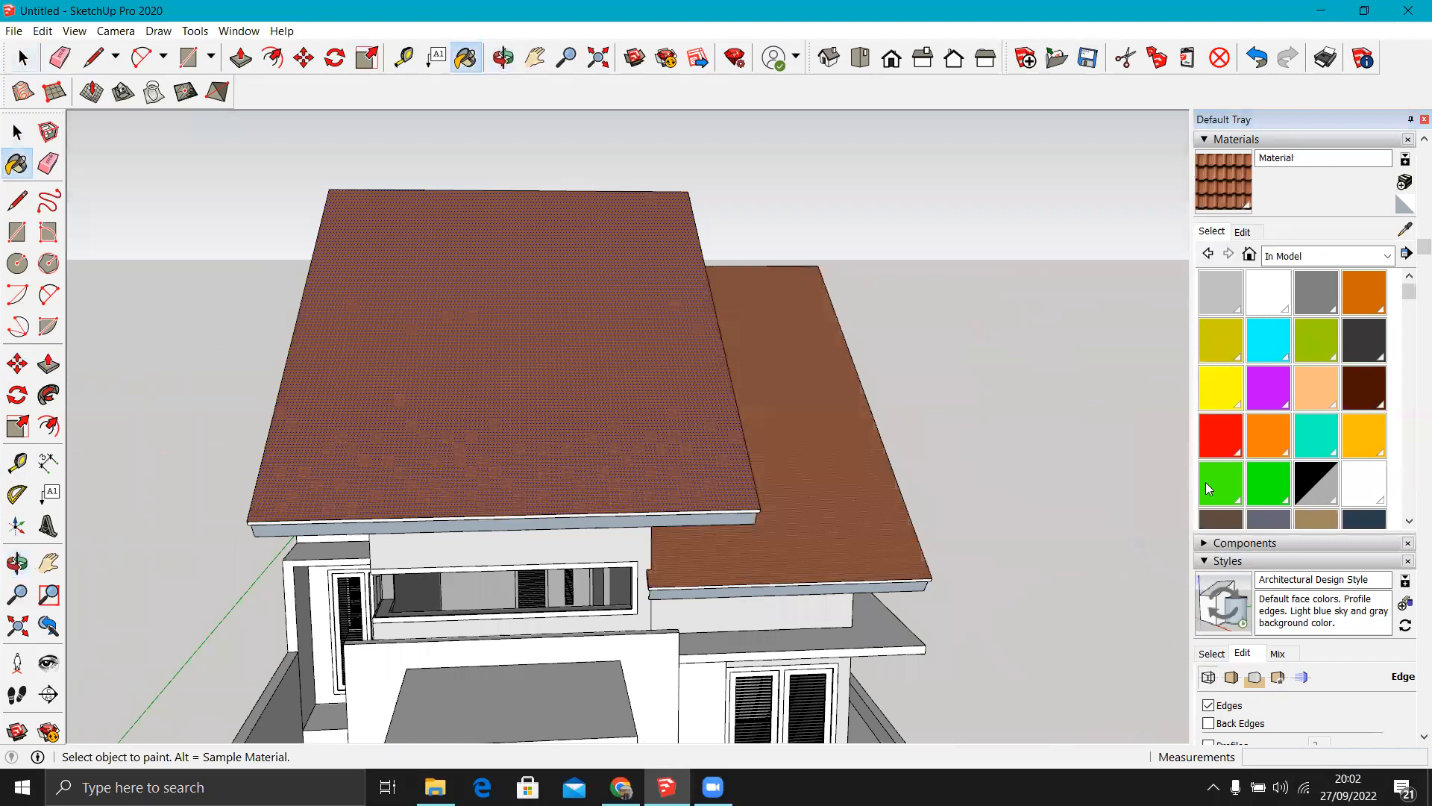
{"action": "left_click", "coordinate": [1242, 232]}
{"action": "left_click", "coordinate": [1240, 441]}
{"action": "type", "text": "0"}
{"action": "key", "text": "Return"}
{"action": "scroll", "coordinate": [649, 313], "scroll_direction": "down", "scroll_amount": 5}
{"action": "key", "text": "space"}
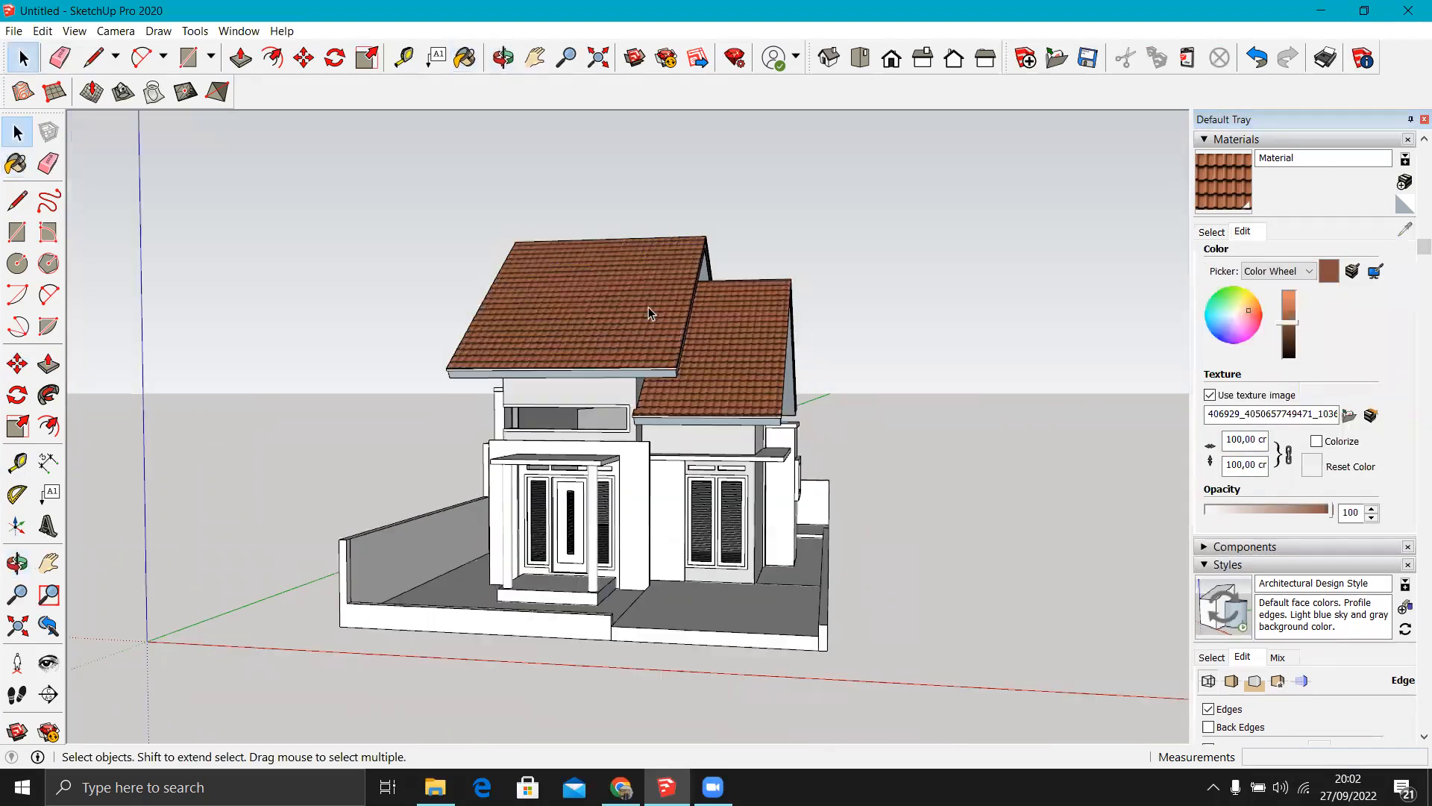
Create a grass material using the texture images (2) from the New folder inside Grass rumput.
{"action": "left_click", "coordinate": [1213, 232]}
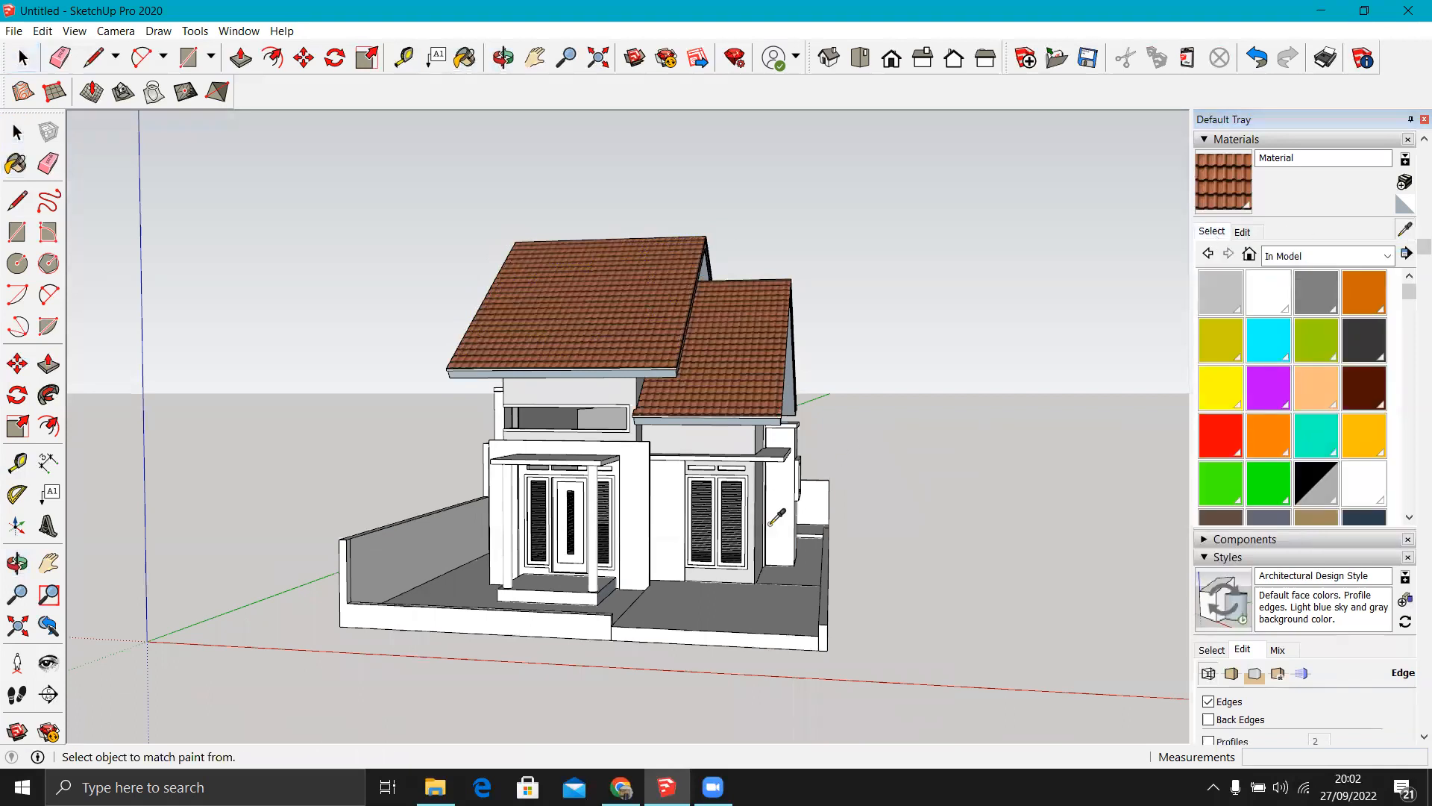
{"action": "left_click", "coordinate": [1404, 203]}
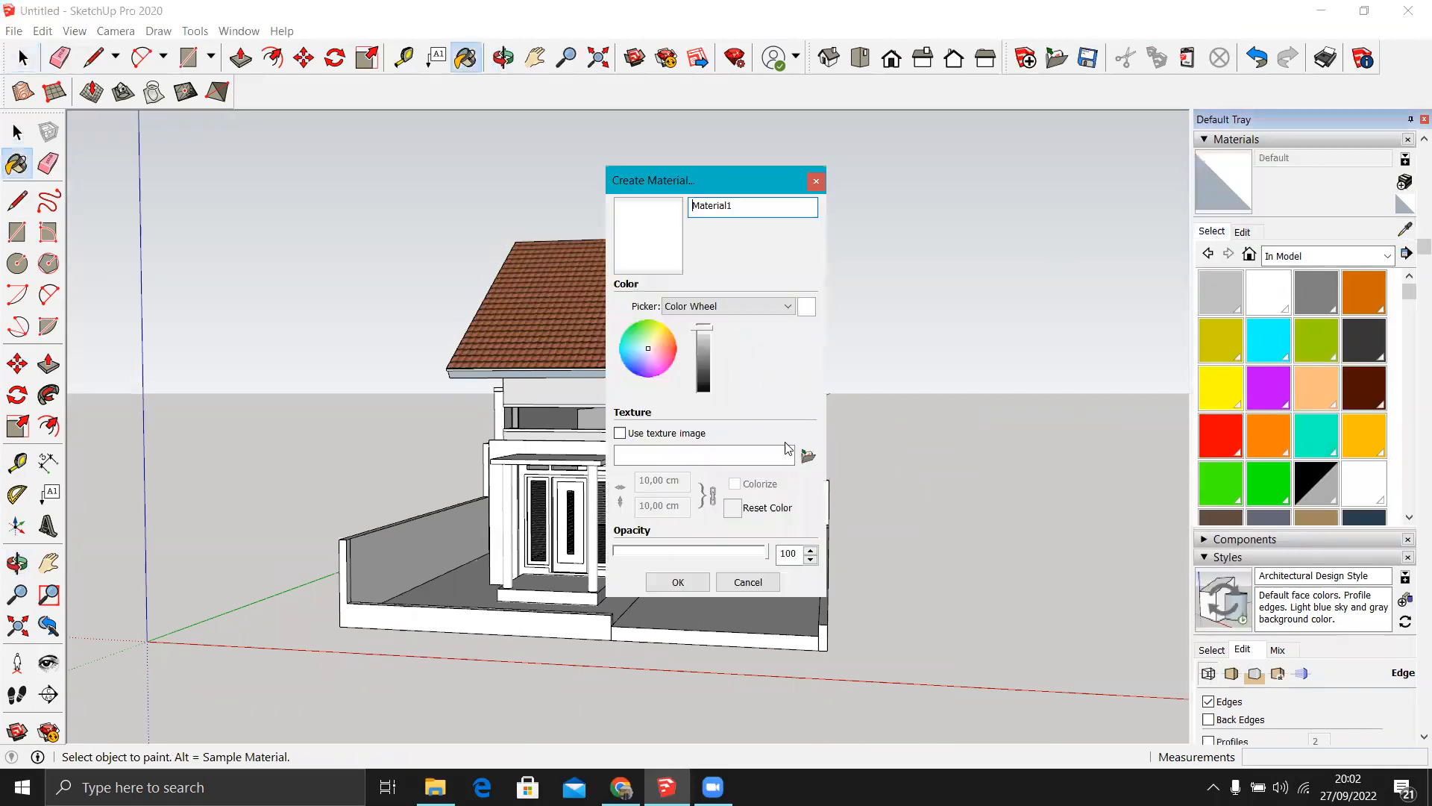
{"action": "left_click", "coordinate": [806, 452]}
{"action": "left_click", "coordinate": [911, 237]}
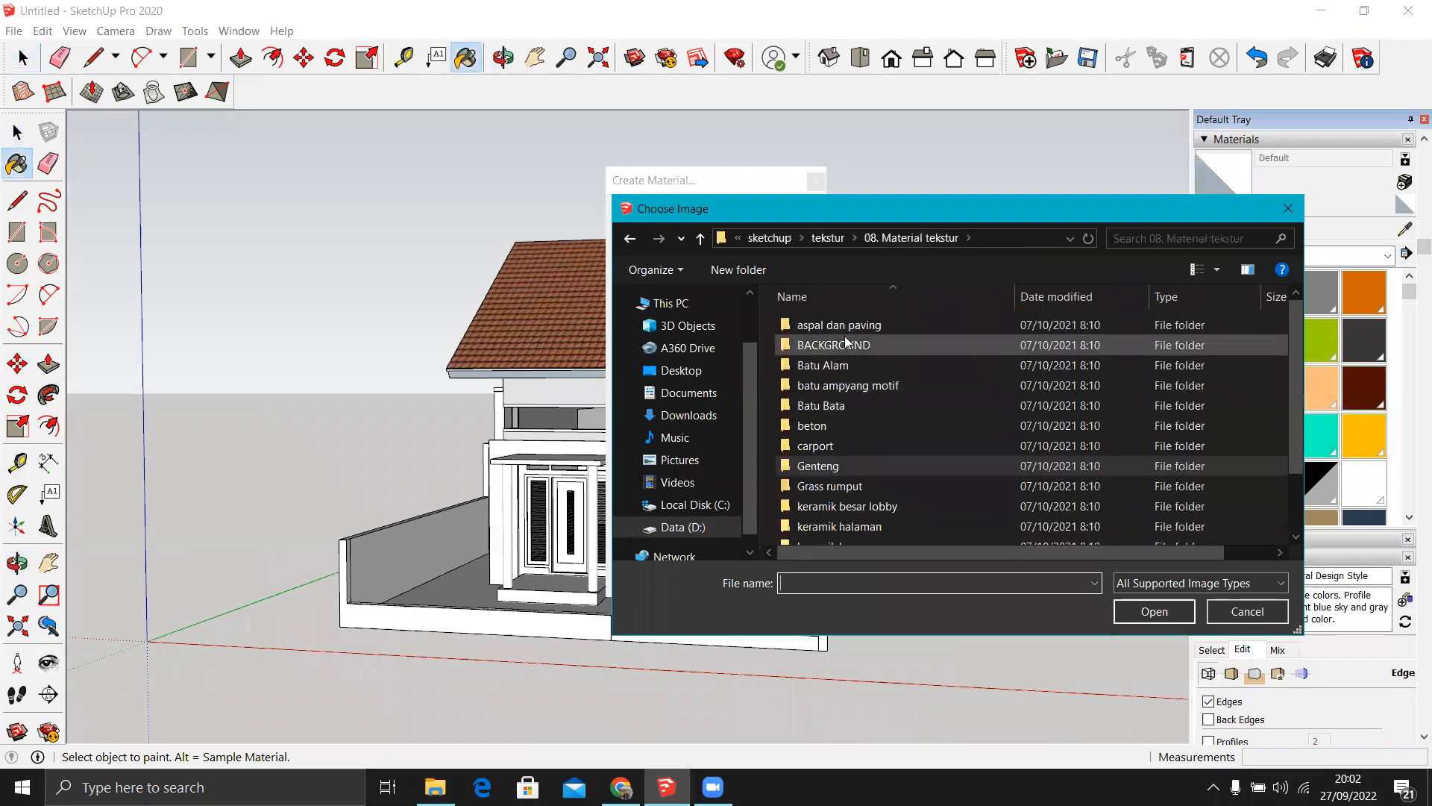
{"action": "double_click", "coordinate": [821, 485]}
{"action": "double_click", "coordinate": [814, 376]}
{"action": "left_click", "coordinate": [917, 347]}
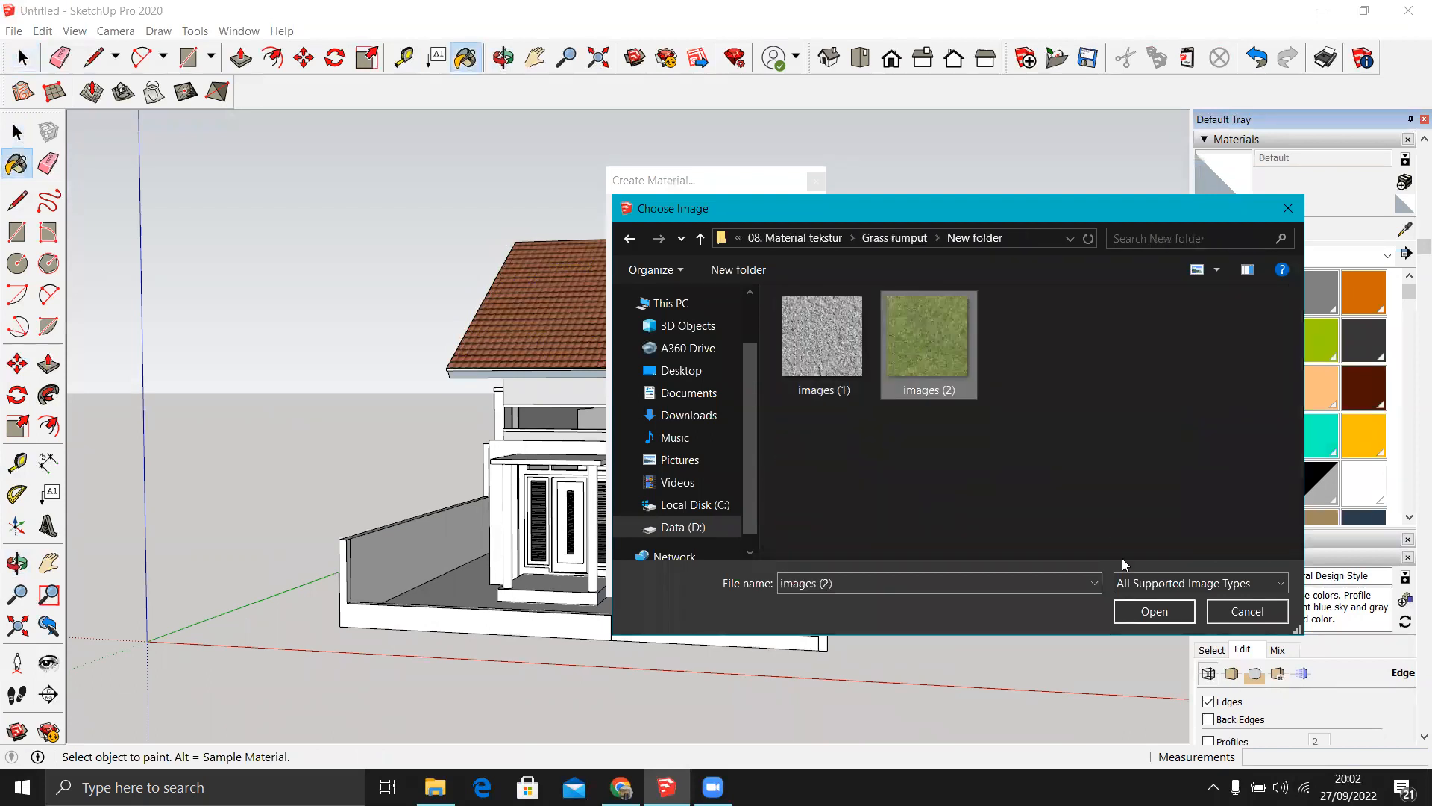
{"action": "left_click", "coordinate": [1149, 610]}
{"action": "left_click", "coordinate": [692, 579]}
Open the ground group and paint the side strip and the yard beside the porch with the grass material.
{"action": "middle_click_drag", "start_coordinate": [728, 487], "coordinate": [772, 592]}
{"action": "key", "text": "space"}
{"action": "double_click", "coordinate": [758, 598]}
{"action": "key", "text": "b"}
{"action": "left_click", "coordinate": [767, 592]}
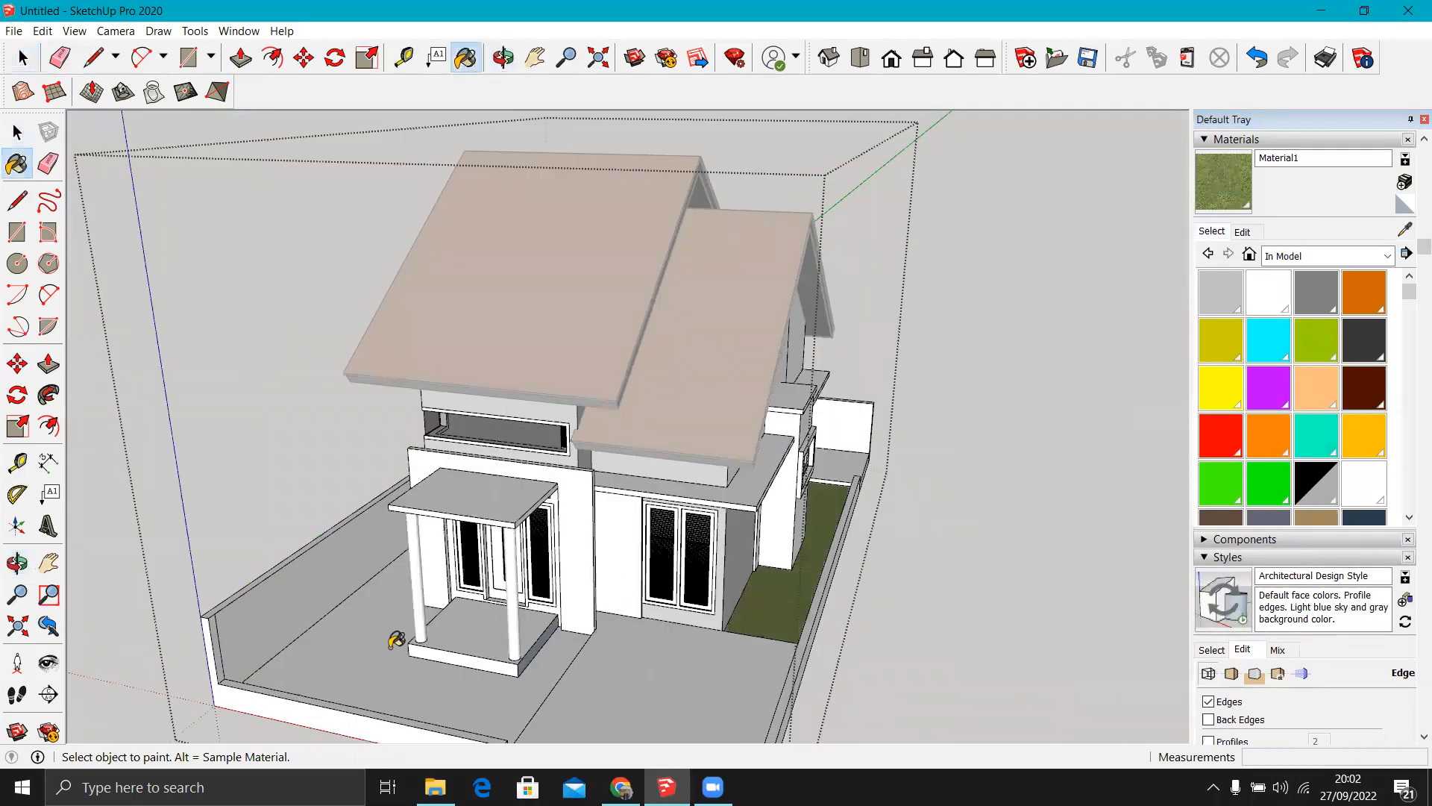
{"action": "left_click", "coordinate": [406, 634]}
Set the grass material's texture size to 100 cm.
{"action": "mouse_move", "coordinate": [753, 537]}
{"action": "middle_mouse_down"}
{"action": "mouse_move", "coordinate": [968, 536]}
{"action": "mouse_move", "coordinate": [880, 456]}
{"action": "middle_mouse_up"}
{"action": "scroll", "coordinate": [869, 451], "scroll_direction": "down", "scroll_amount": 3}
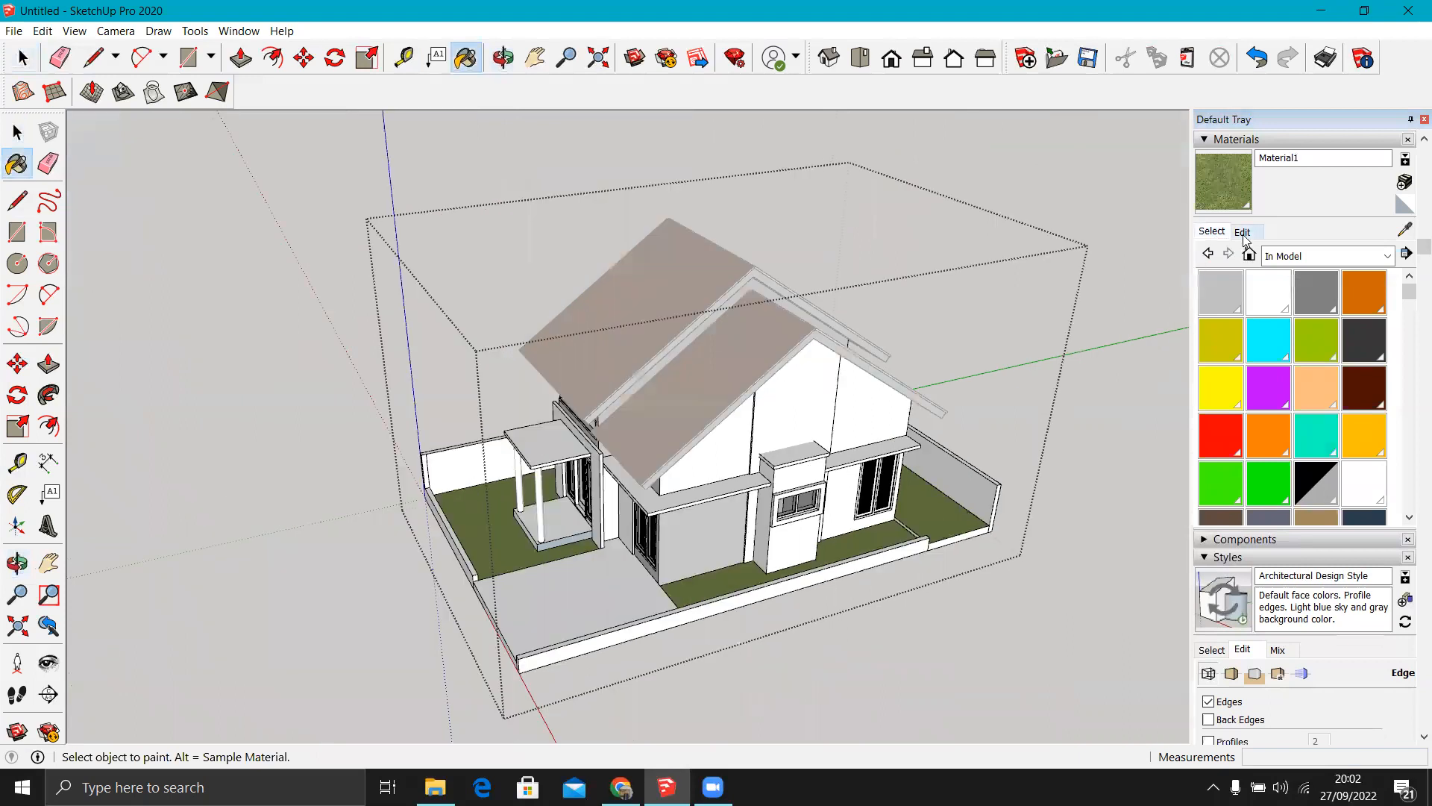
{"action": "left_click", "coordinate": [1242, 232]}
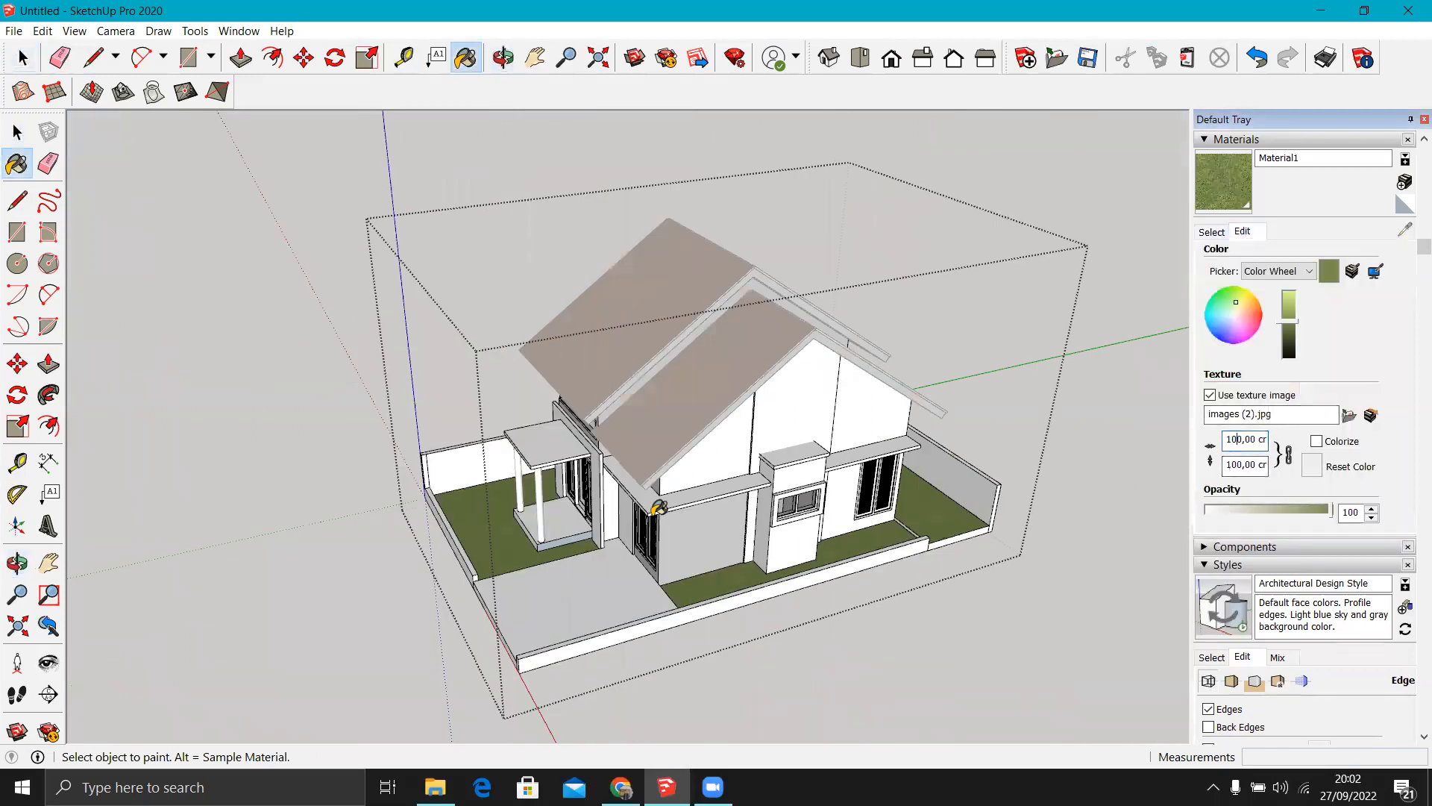
Close the Default Tray and inspect the textured house from several sides, ending with the front view.
{"action": "middle_click_drag", "start_coordinate": [659, 507], "coordinate": [1141, 400]}
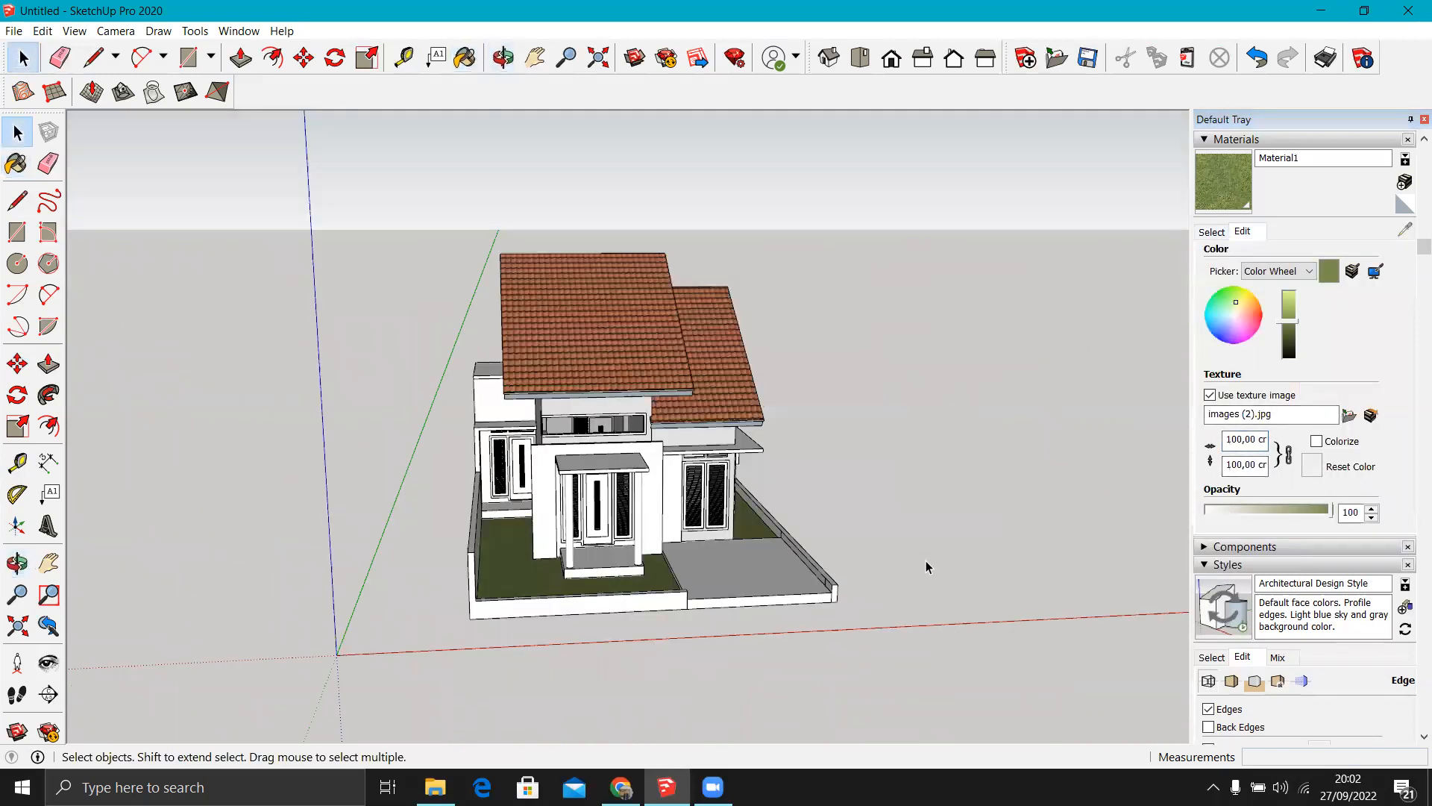
{"action": "middle_click_drag", "start_coordinate": [927, 569], "coordinate": [784, 574]}
{"action": "scroll", "coordinate": [561, 385], "scroll_direction": "up", "scroll_amount": 3}
{"action": "middle_click_drag", "start_coordinate": [462, 377], "coordinate": [642, 440]}
{"action": "left_click", "coordinate": [1424, 119]}
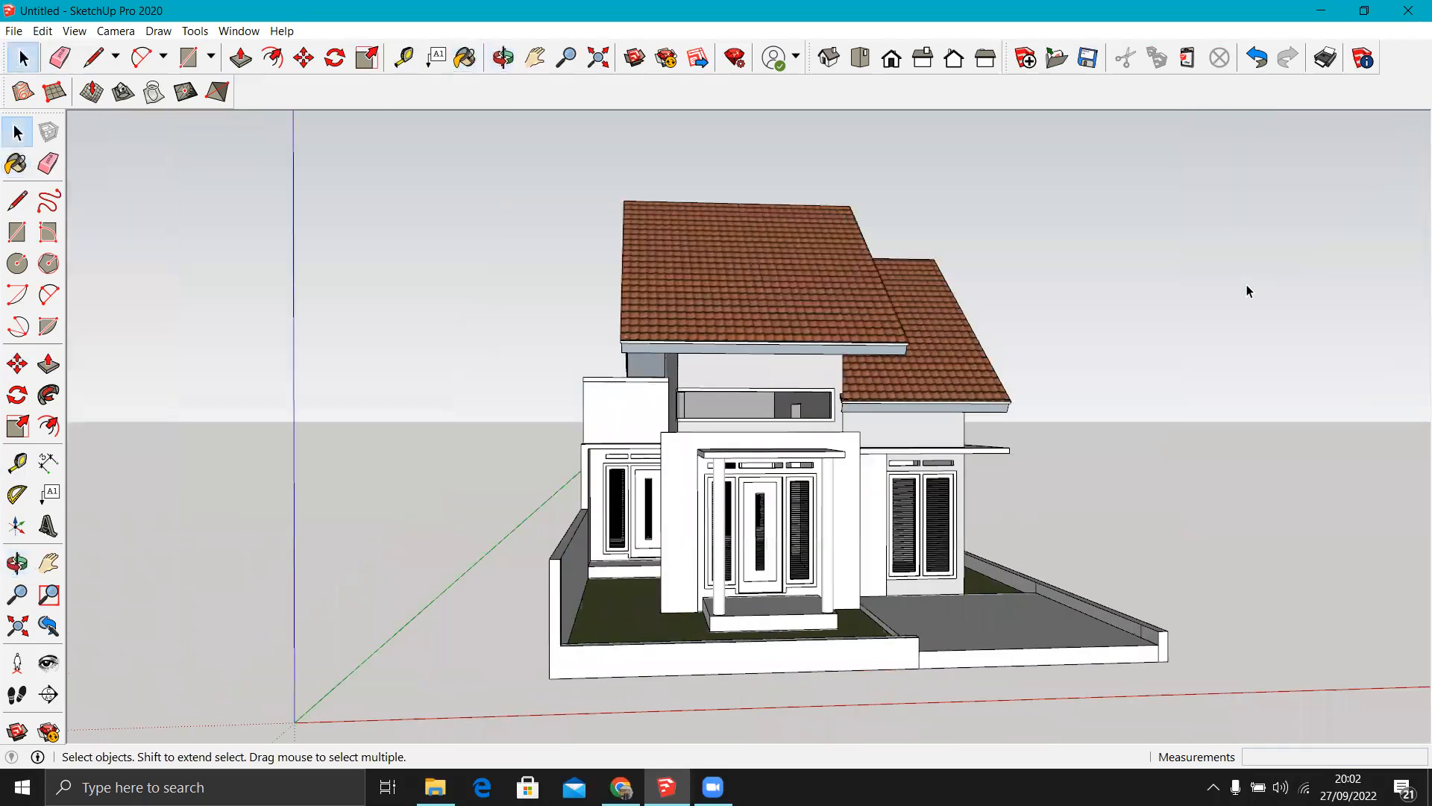
{"action": "middle_click_drag", "start_coordinate": [972, 486], "coordinate": [799, 293]}
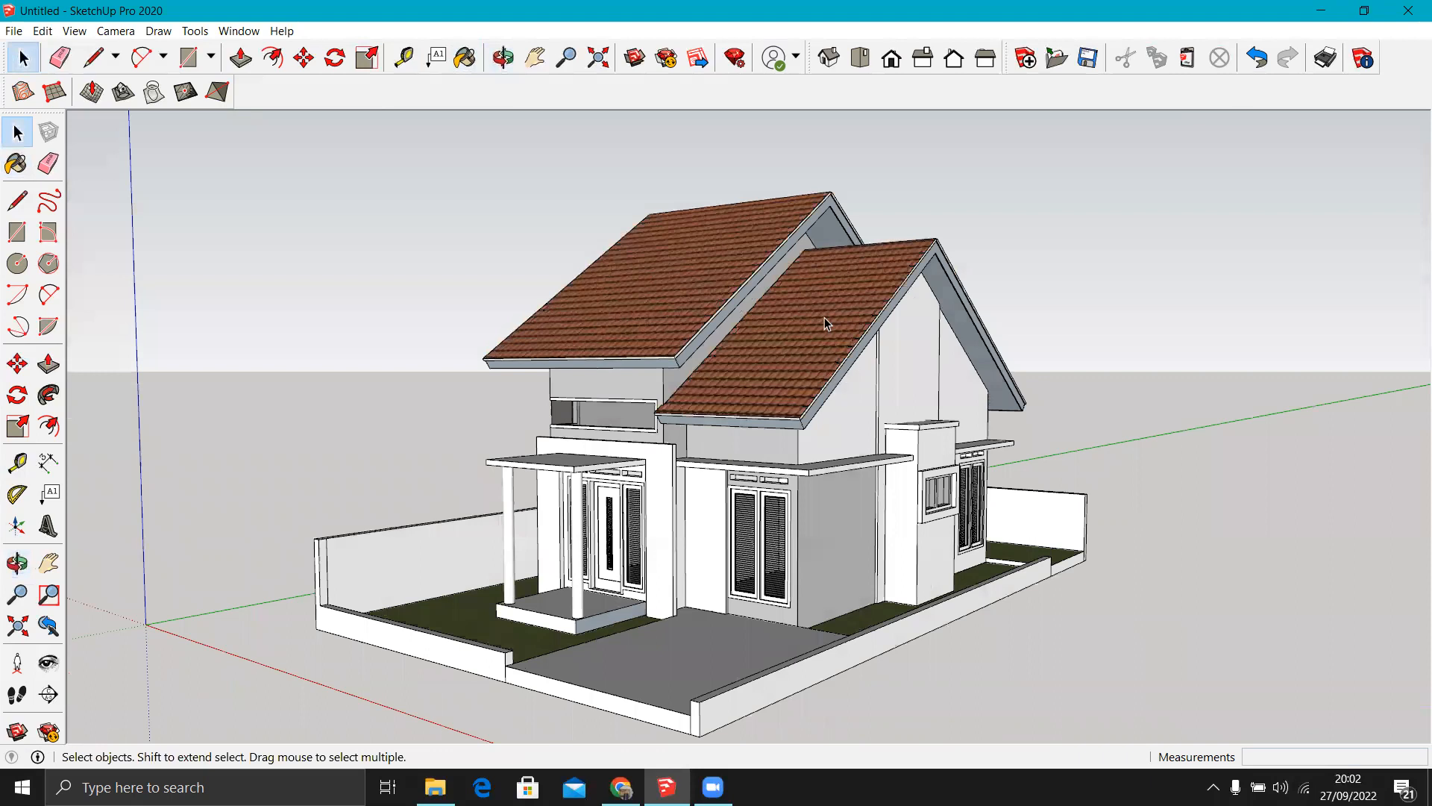
{"action": "mouse_move", "coordinate": [843, 545]}
{"action": "middle_mouse_down"}
{"action": "mouse_move", "coordinate": [872, 481]}
{"action": "mouse_move", "coordinate": [1116, 470]}
{"action": "mouse_move", "coordinate": [1198, 515]}
{"action": "mouse_move", "coordinate": [918, 464]}
{"action": "mouse_move", "coordinate": [406, 448]}
{"action": "mouse_move", "coordinate": [1163, 462]}
{"action": "mouse_move", "coordinate": [1008, 448]}
{"action": "middle_mouse_up"}
{"action": "scroll", "coordinate": [1094, 647], "scroll_direction": "down", "scroll_amount": 8}
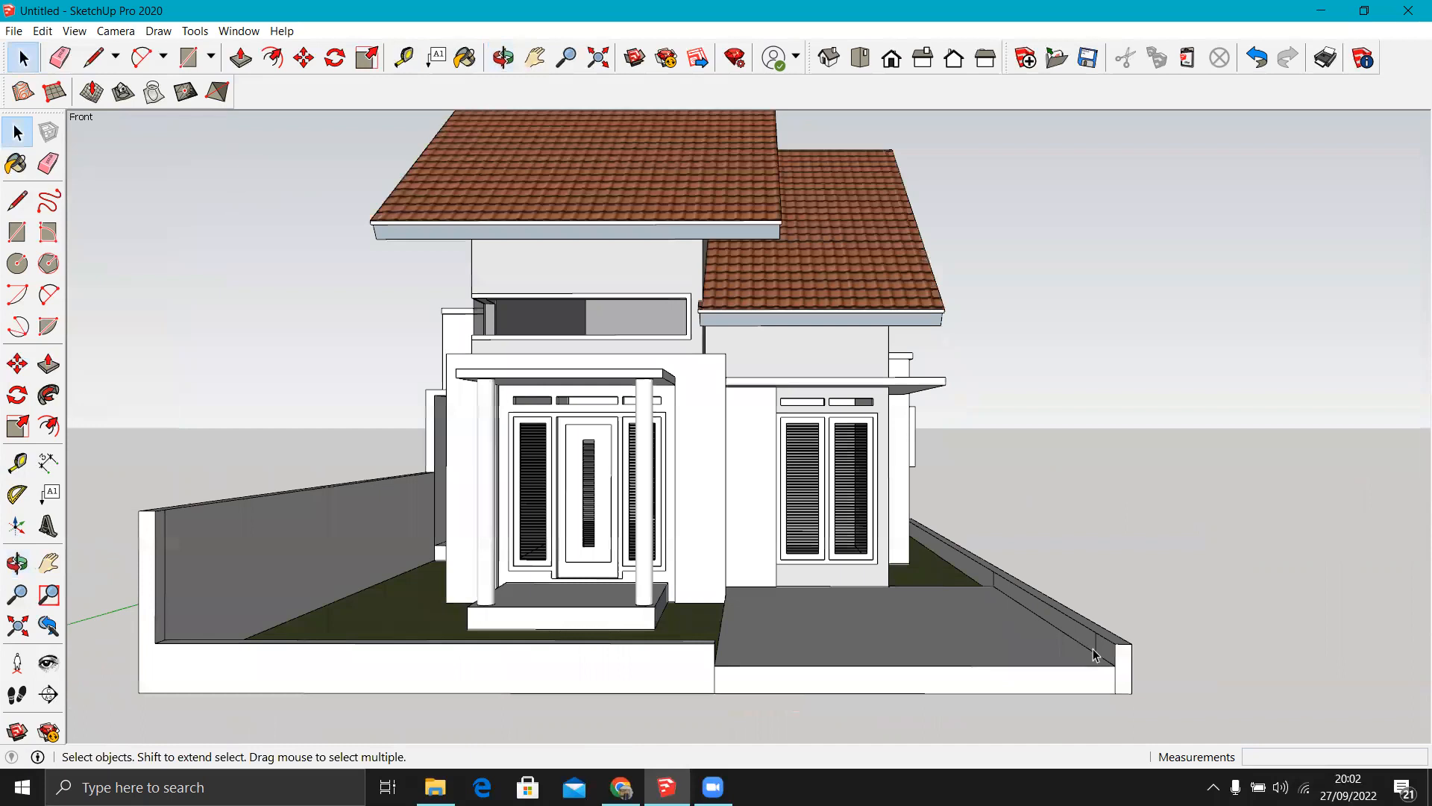
Erase the leftover vertical edges on the inner face of the side fence beside the driveway and leave the group.
{"action": "key", "text": "e"}
{"action": "scroll", "coordinate": [962, 567], "scroll_direction": "up", "scroll_amount": 3}
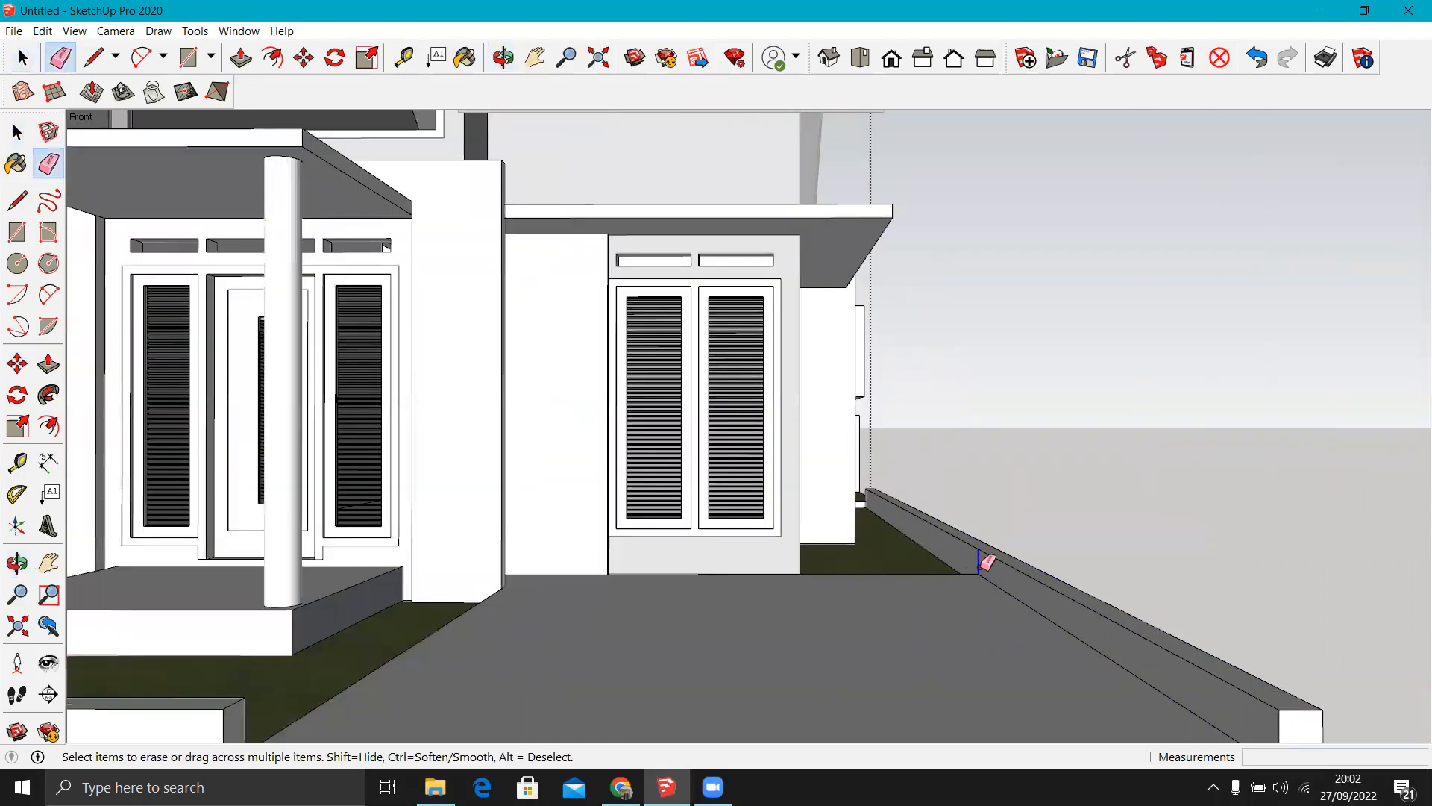
{"action": "key", "text": "space"}
{"action": "scroll", "coordinate": [964, 553], "scroll_direction": "down", "scroll_amount": 10}
{"action": "left_click", "coordinate": [1018, 491]}
{"action": "scroll", "coordinate": [953, 488], "scroll_direction": "up", "scroll_amount": 2}
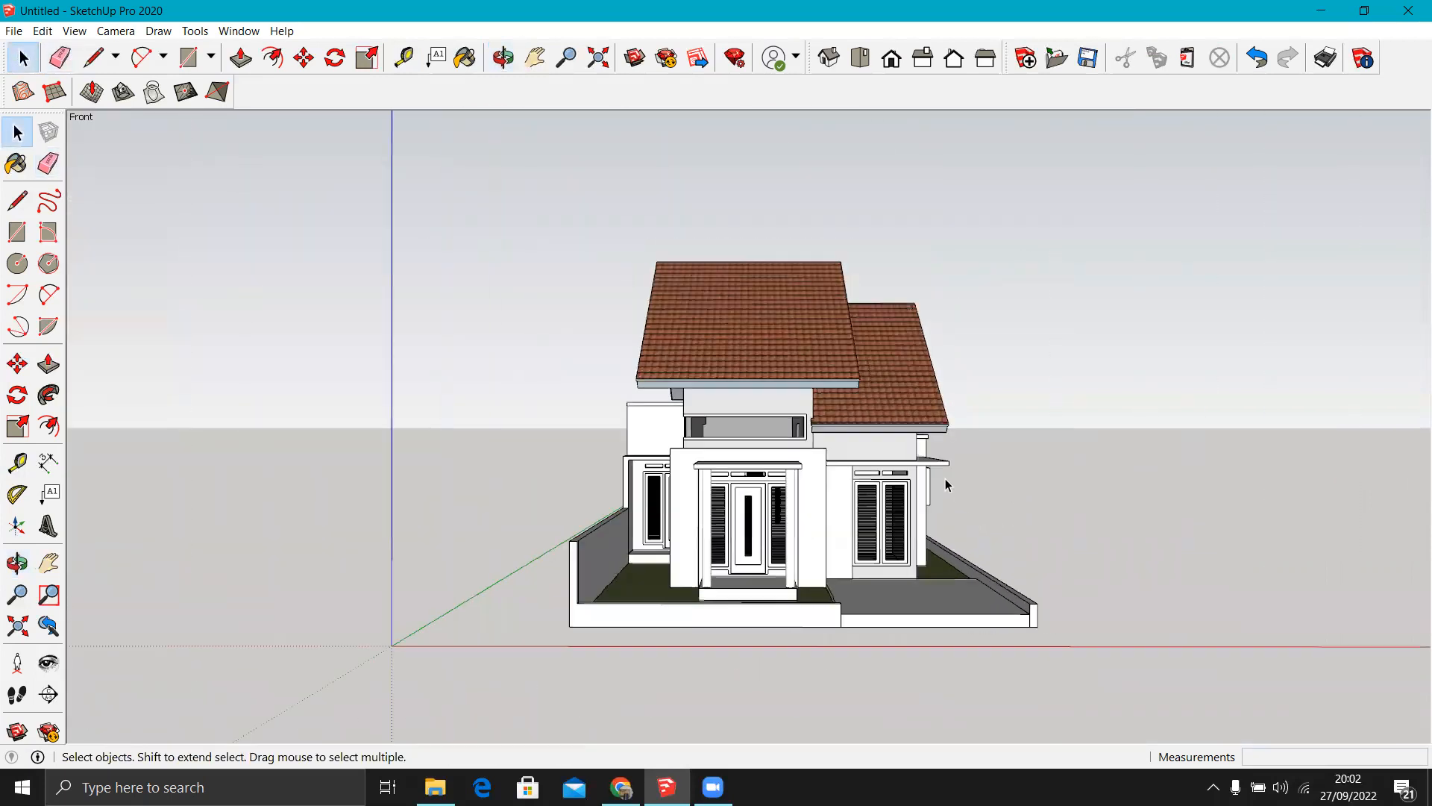